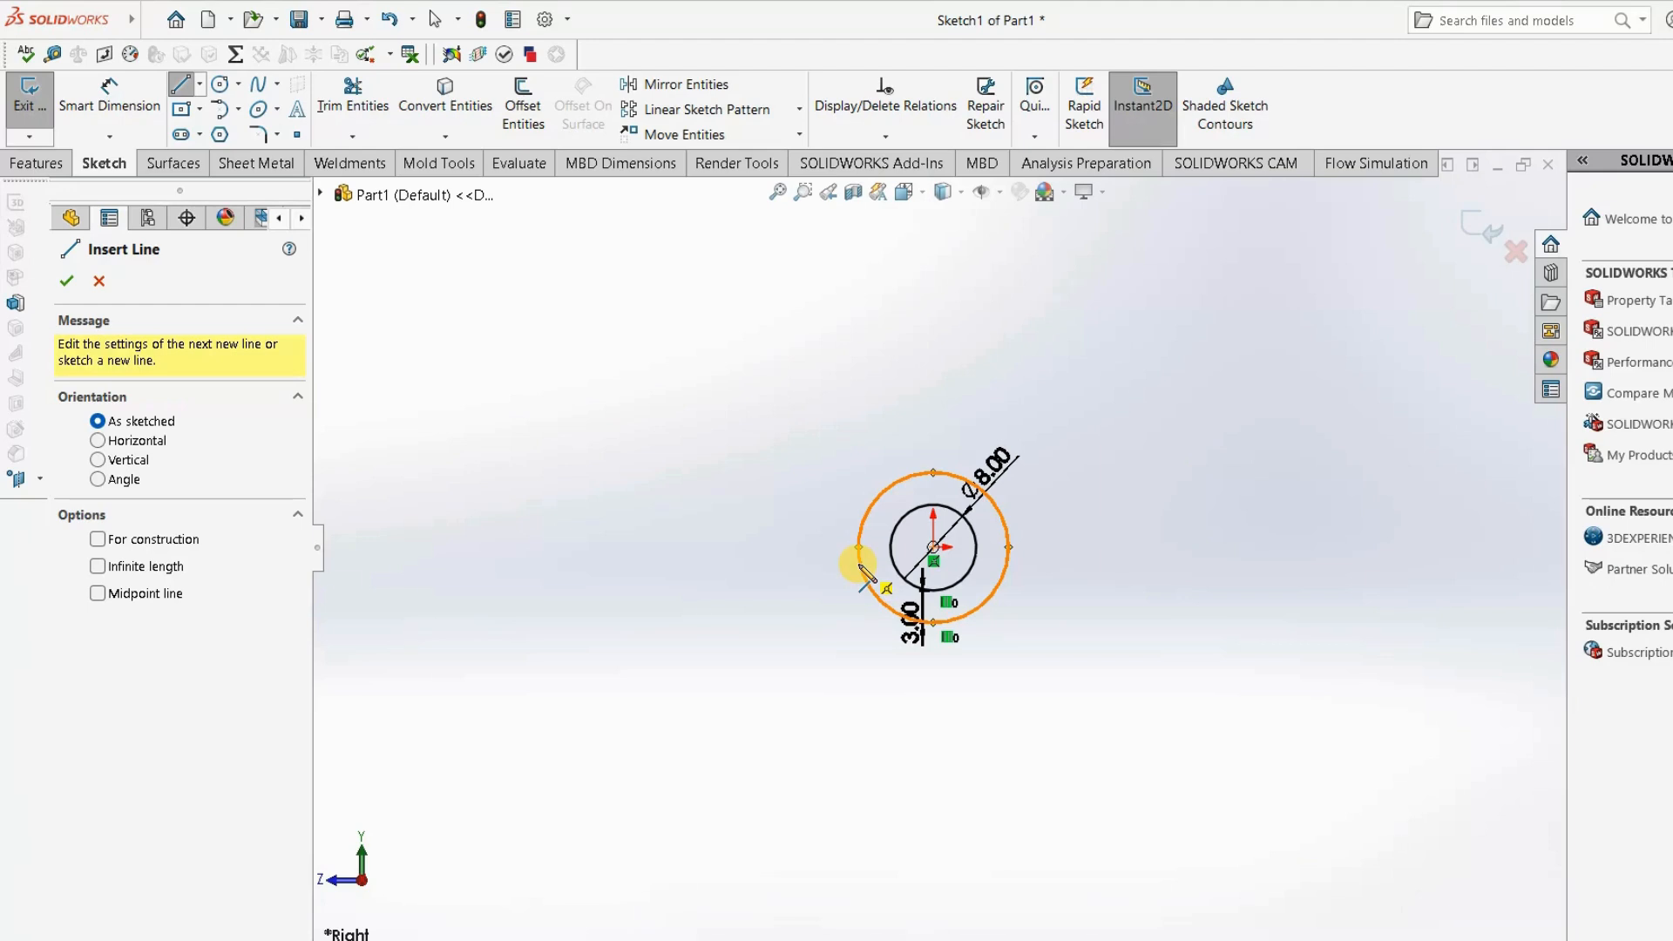
Sketch a horizontal line about 34 mm long from the bottom point of the outer circle, extending away to the right.
left_click(932, 623)
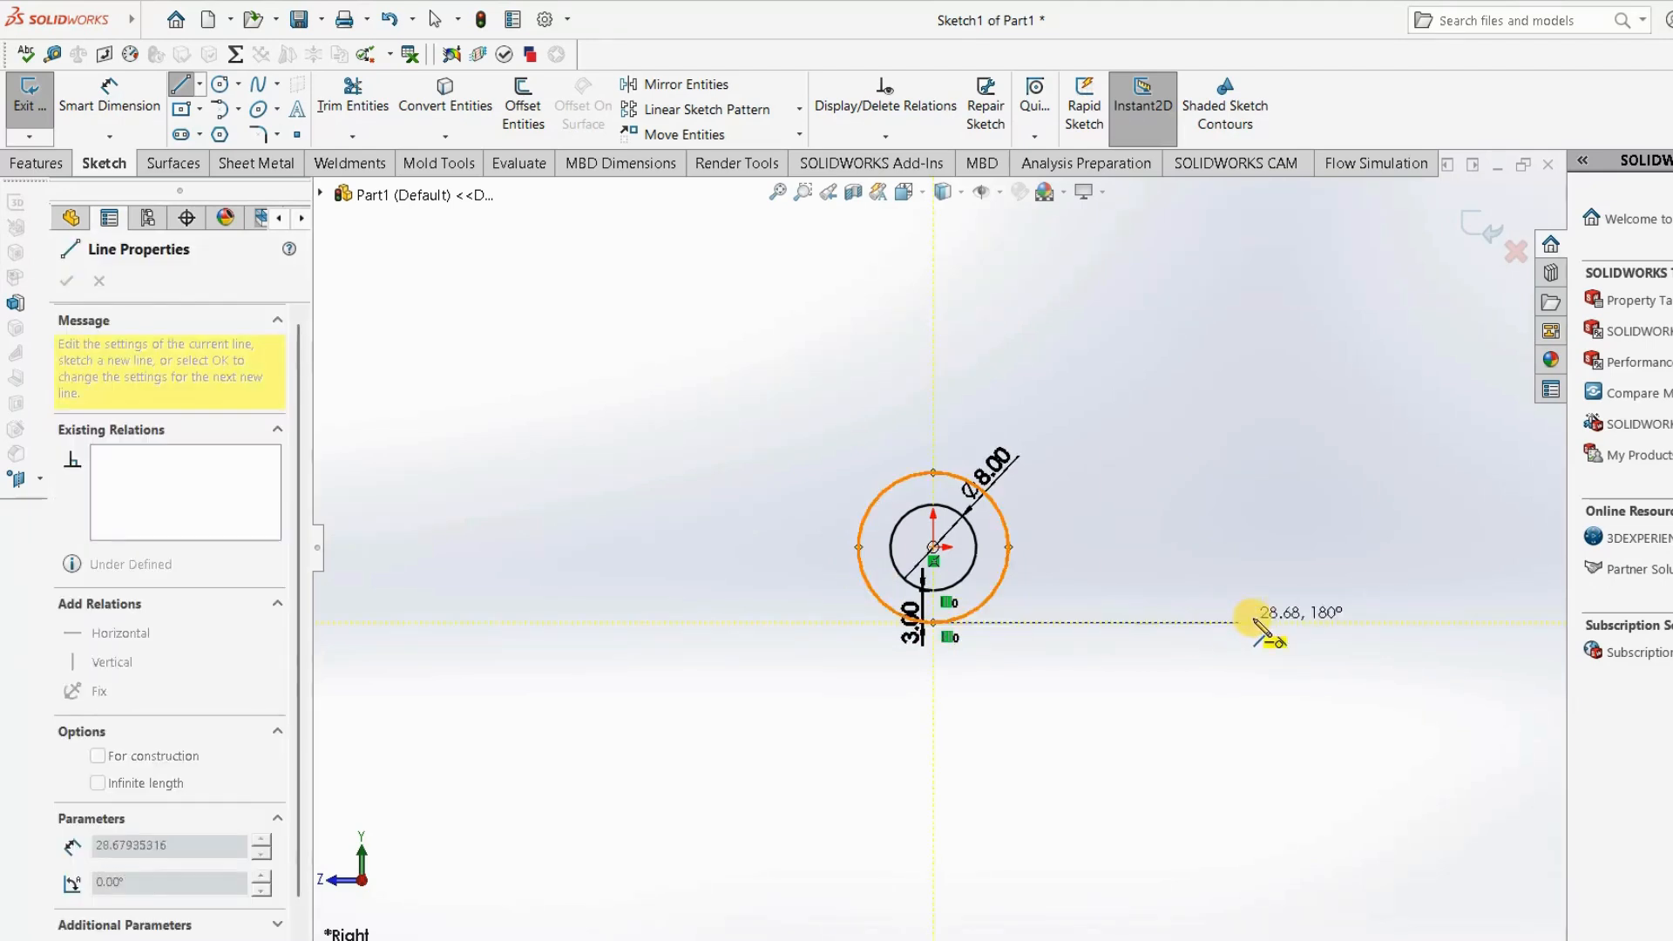
left_click(1304, 623)
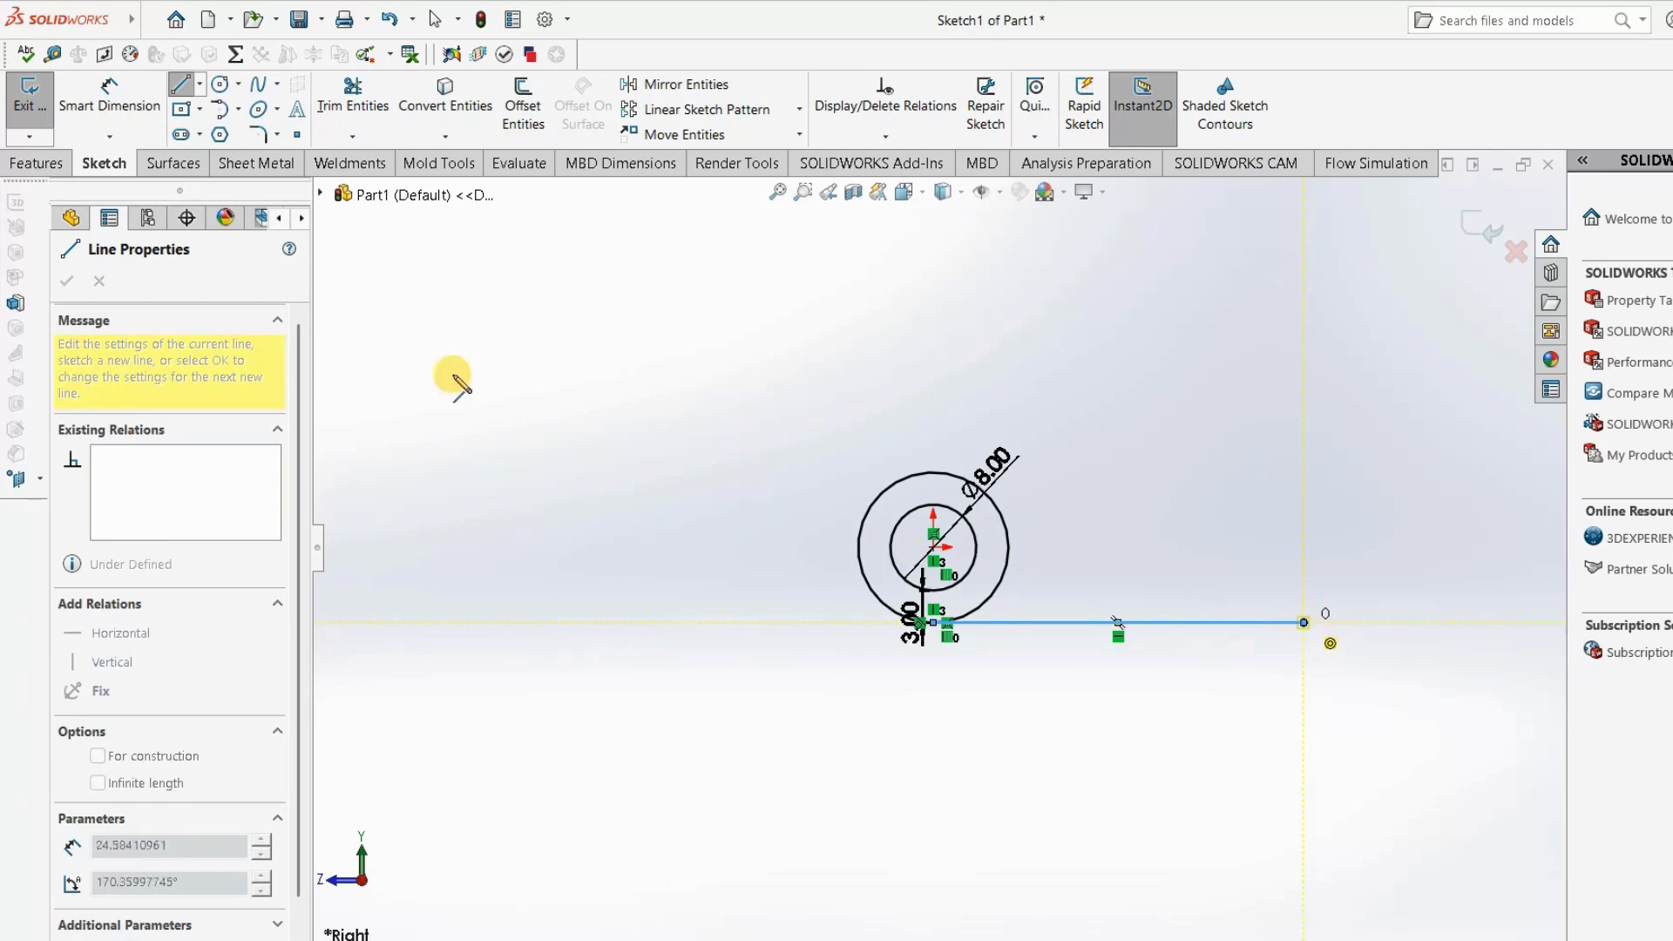
key("Escape")
key("Escape")
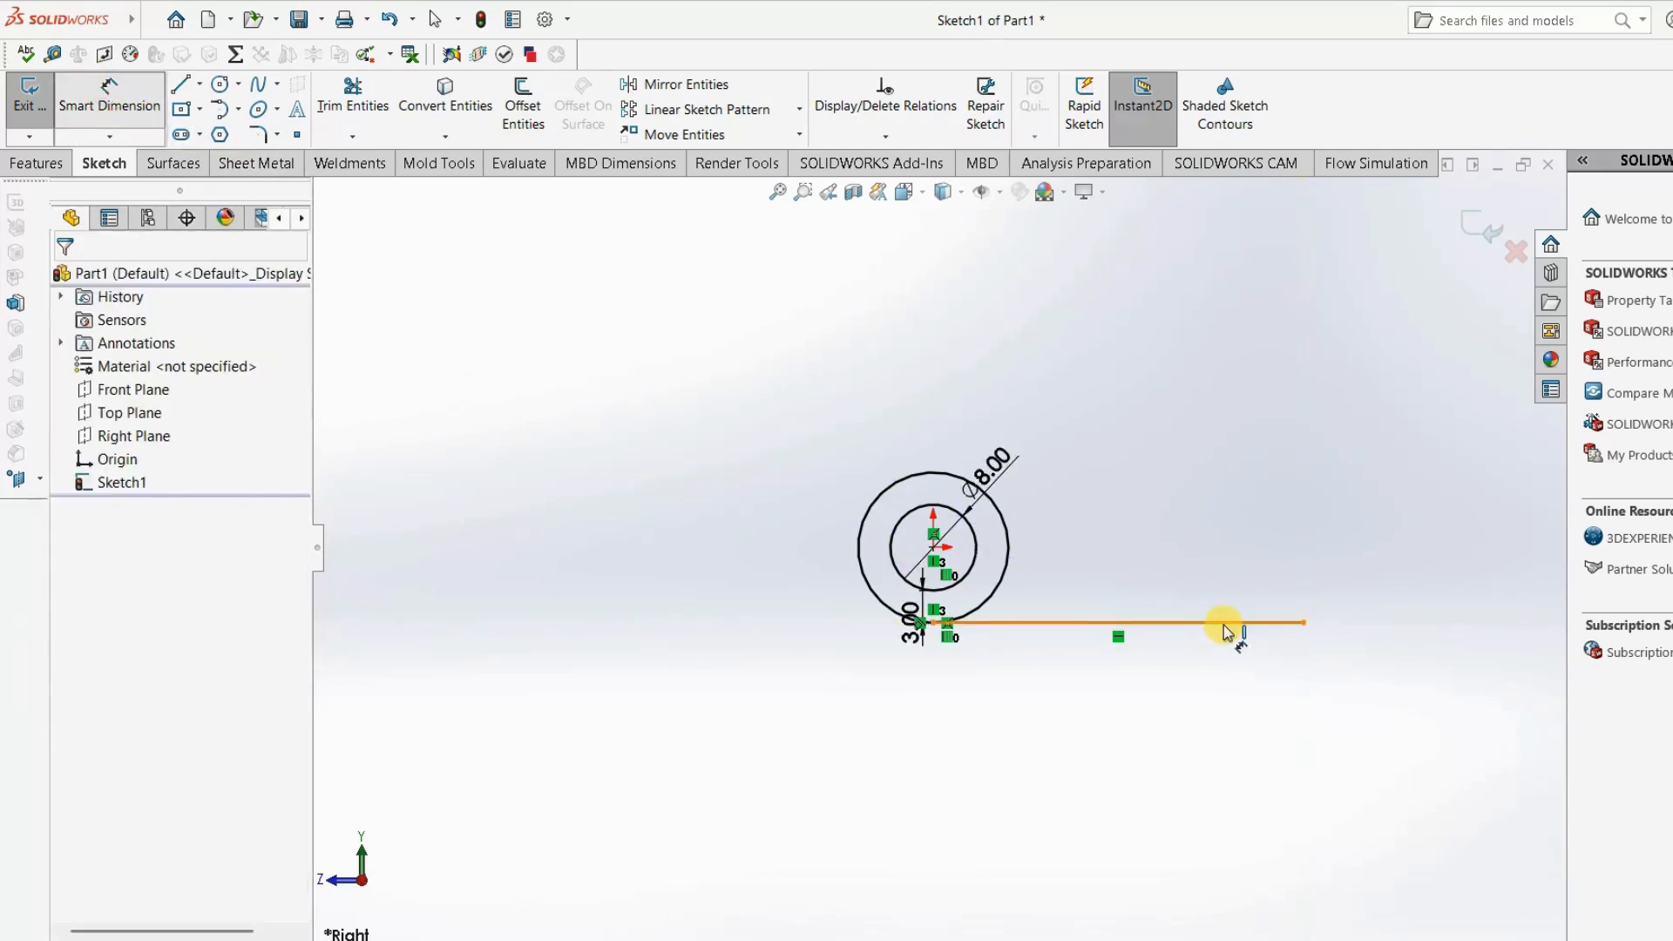
Dimension the horizontal distance from the origin to the line's free end and set it to 30 mm.
key("d")
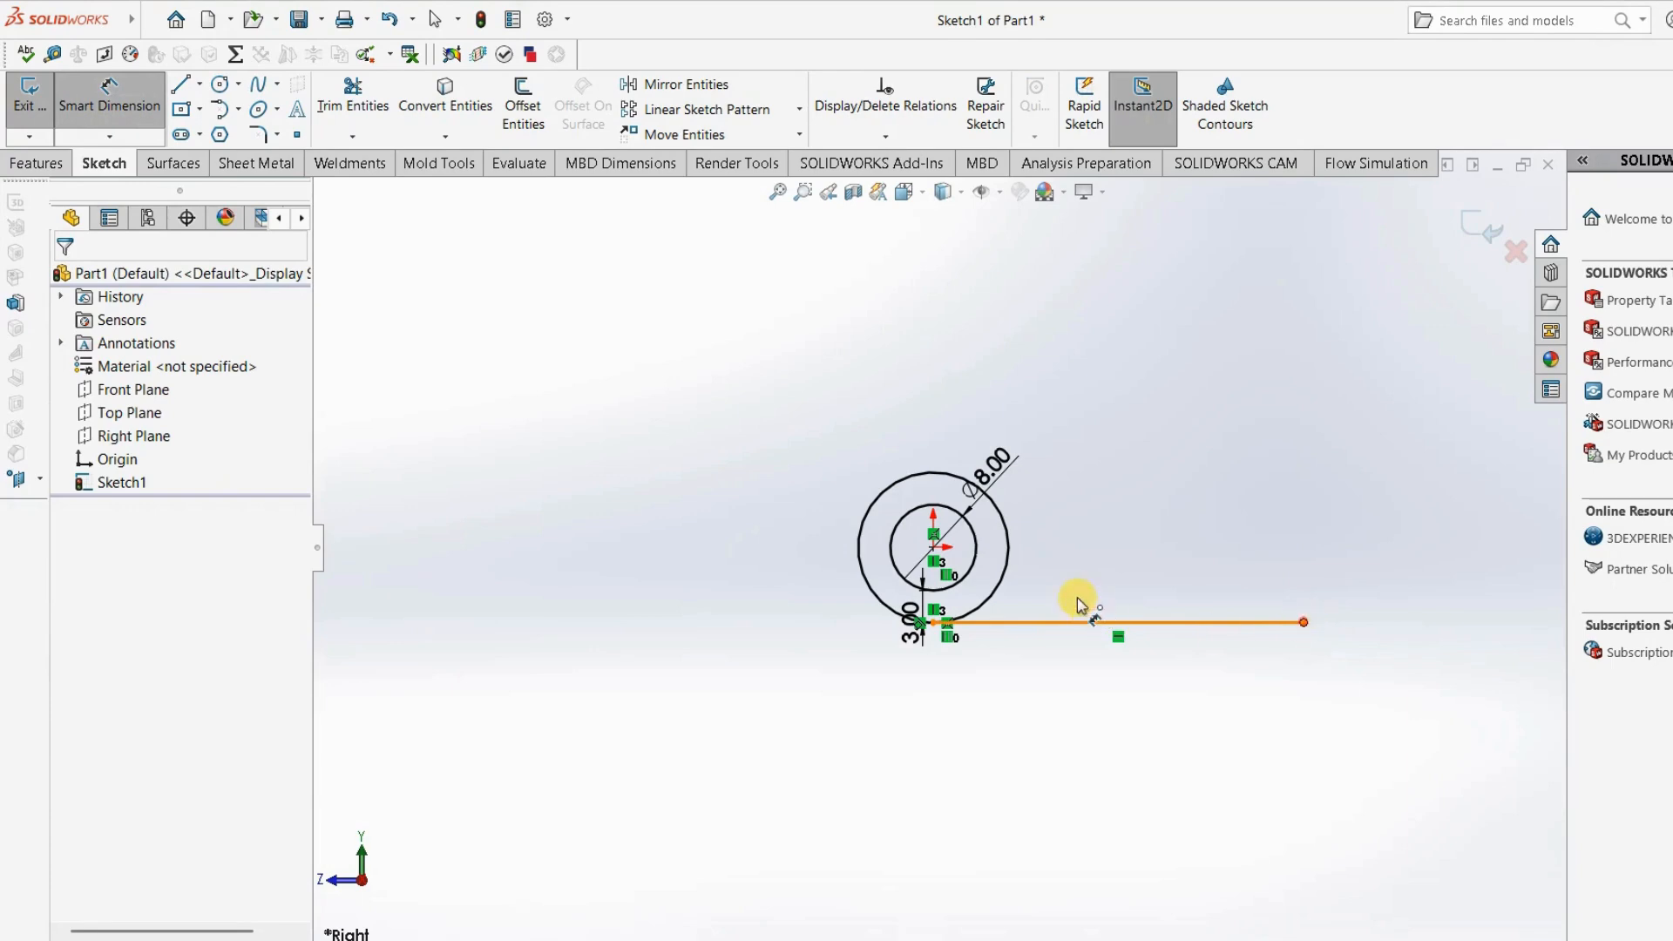
left_click(934, 548)
left_click(1303, 622)
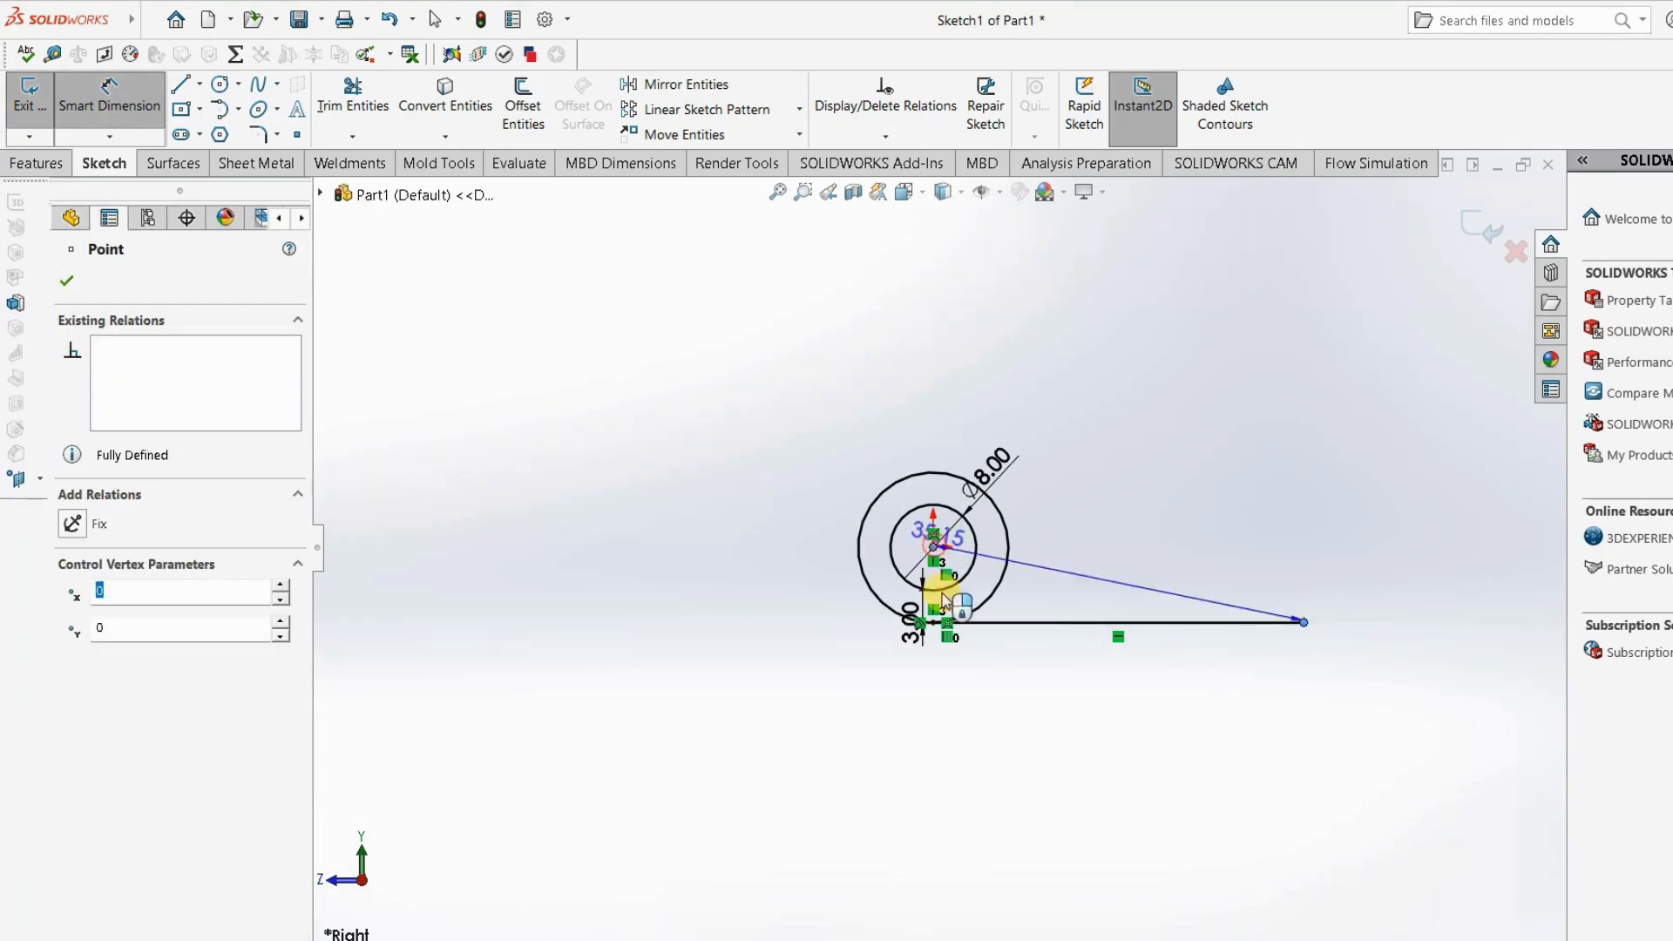
left_click(982, 708)
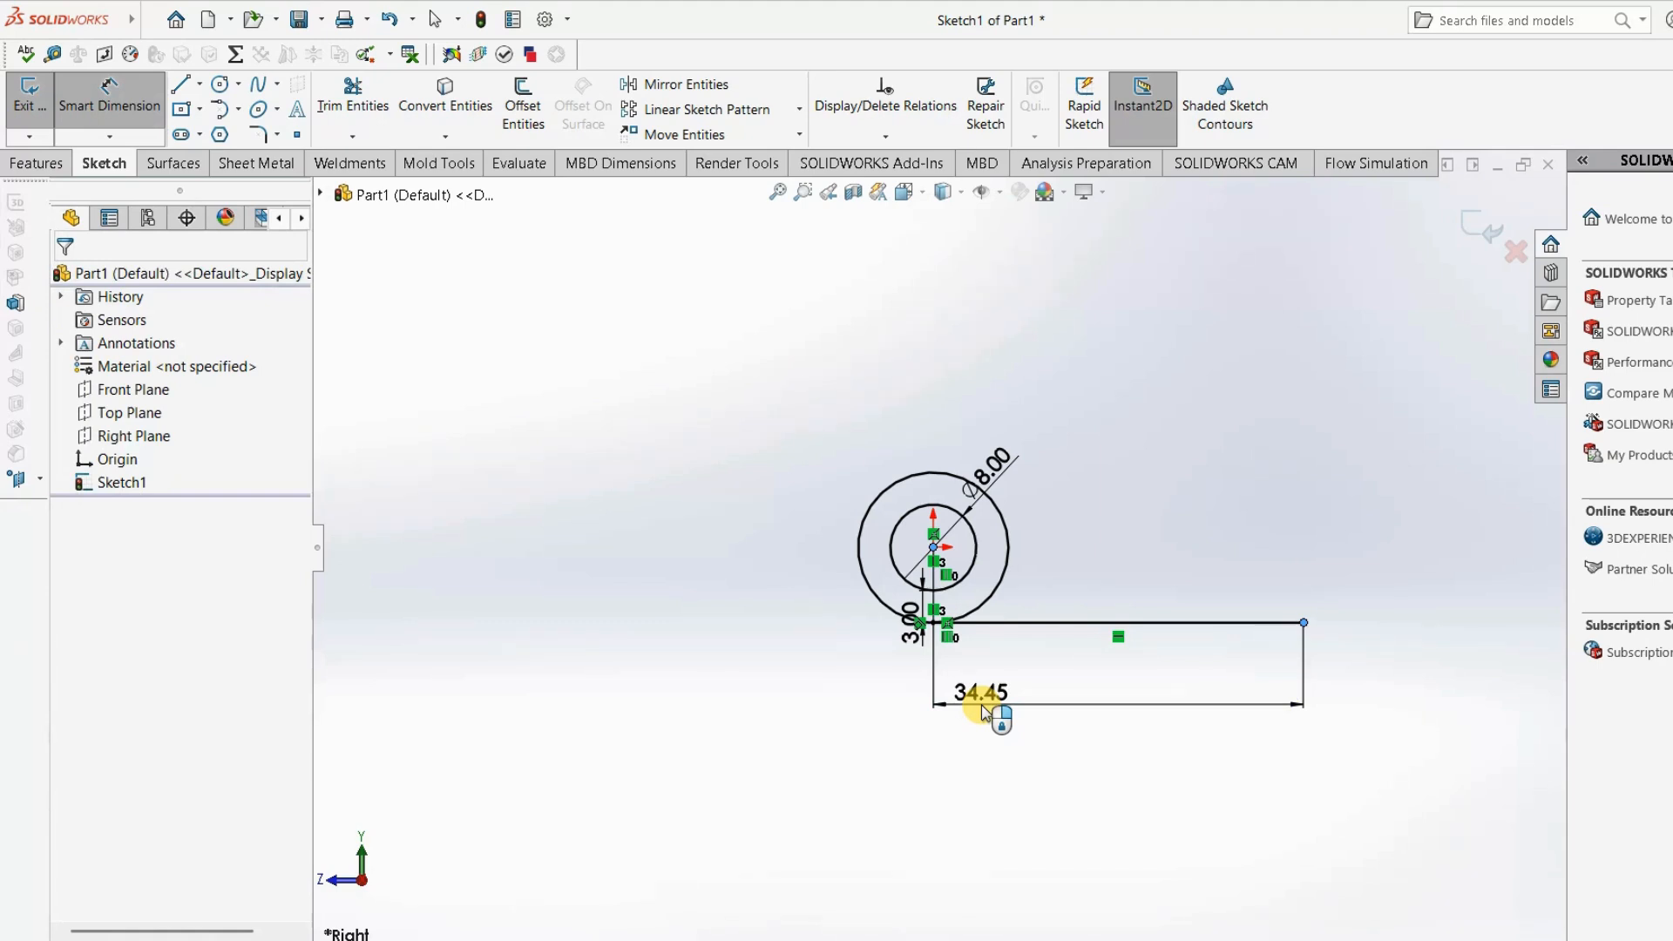
double_click(981, 708)
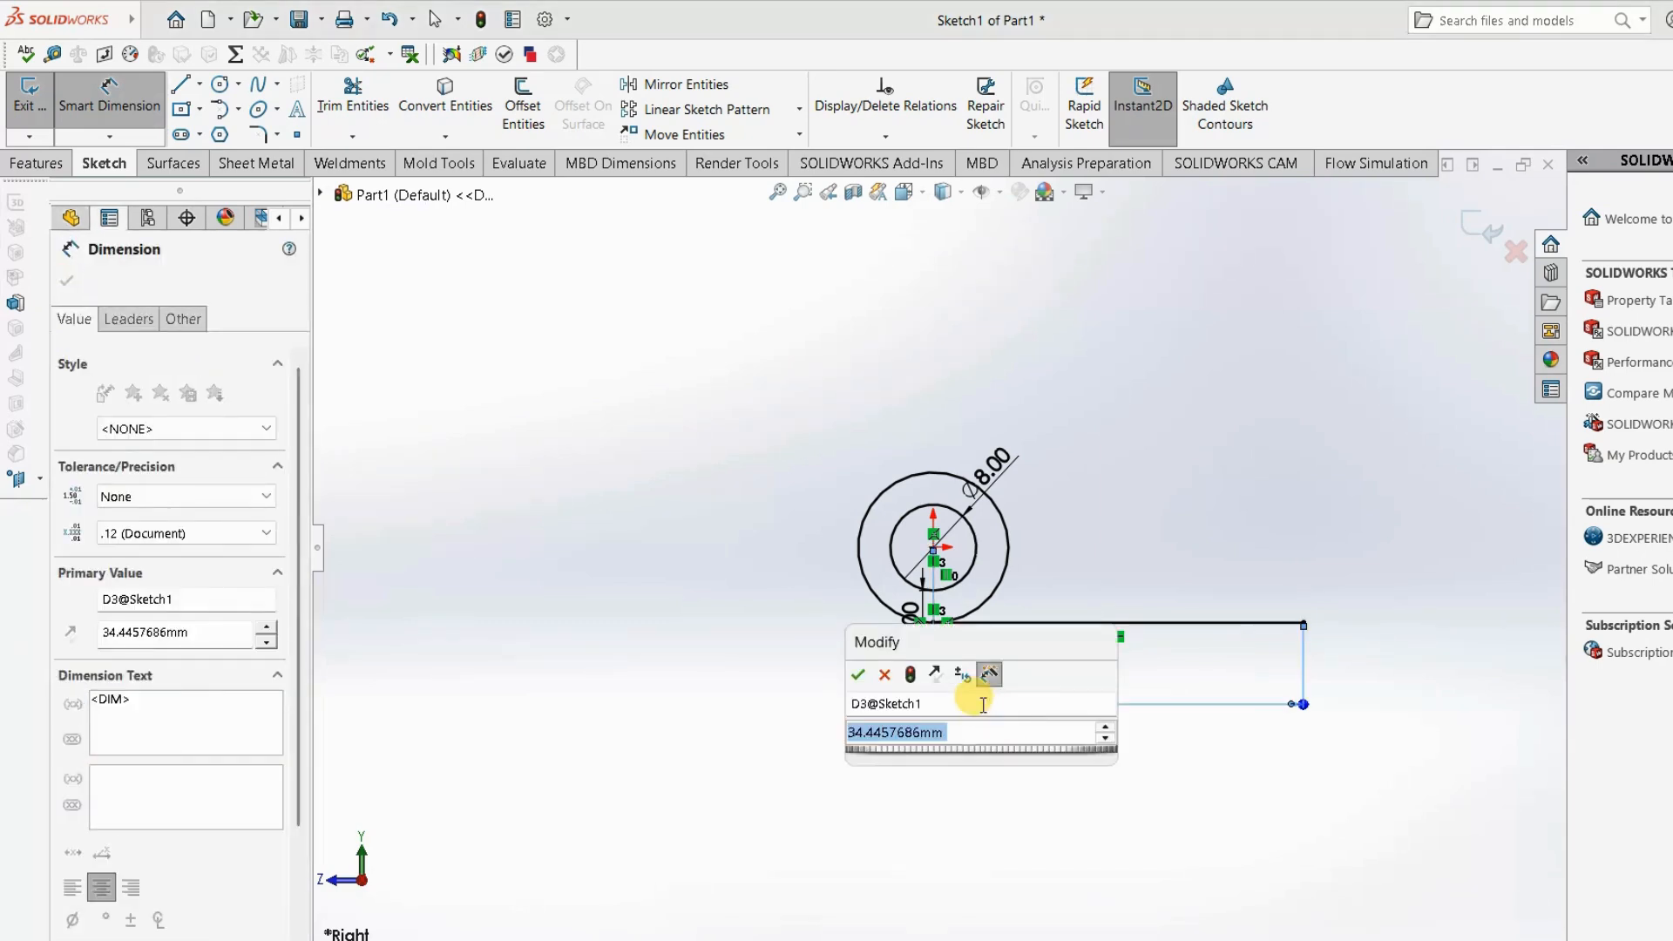
key("Return")
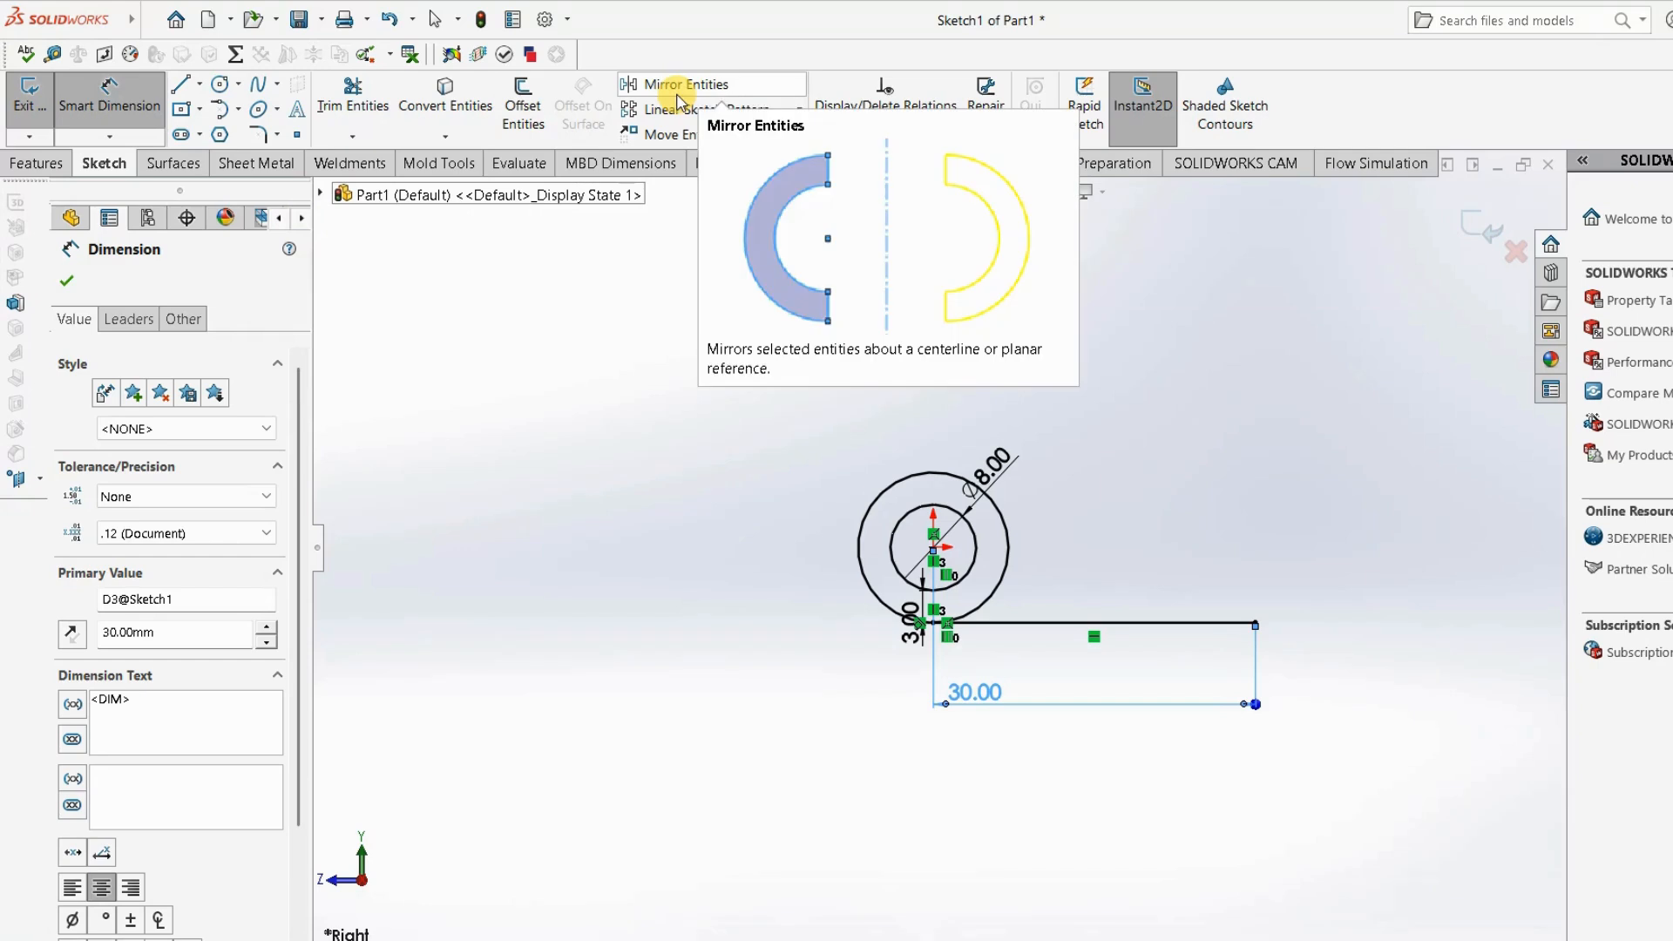
Offset the horizontal line 3 mm upward and close the free ends of both lines with a vertical line.
left_click(523, 98)
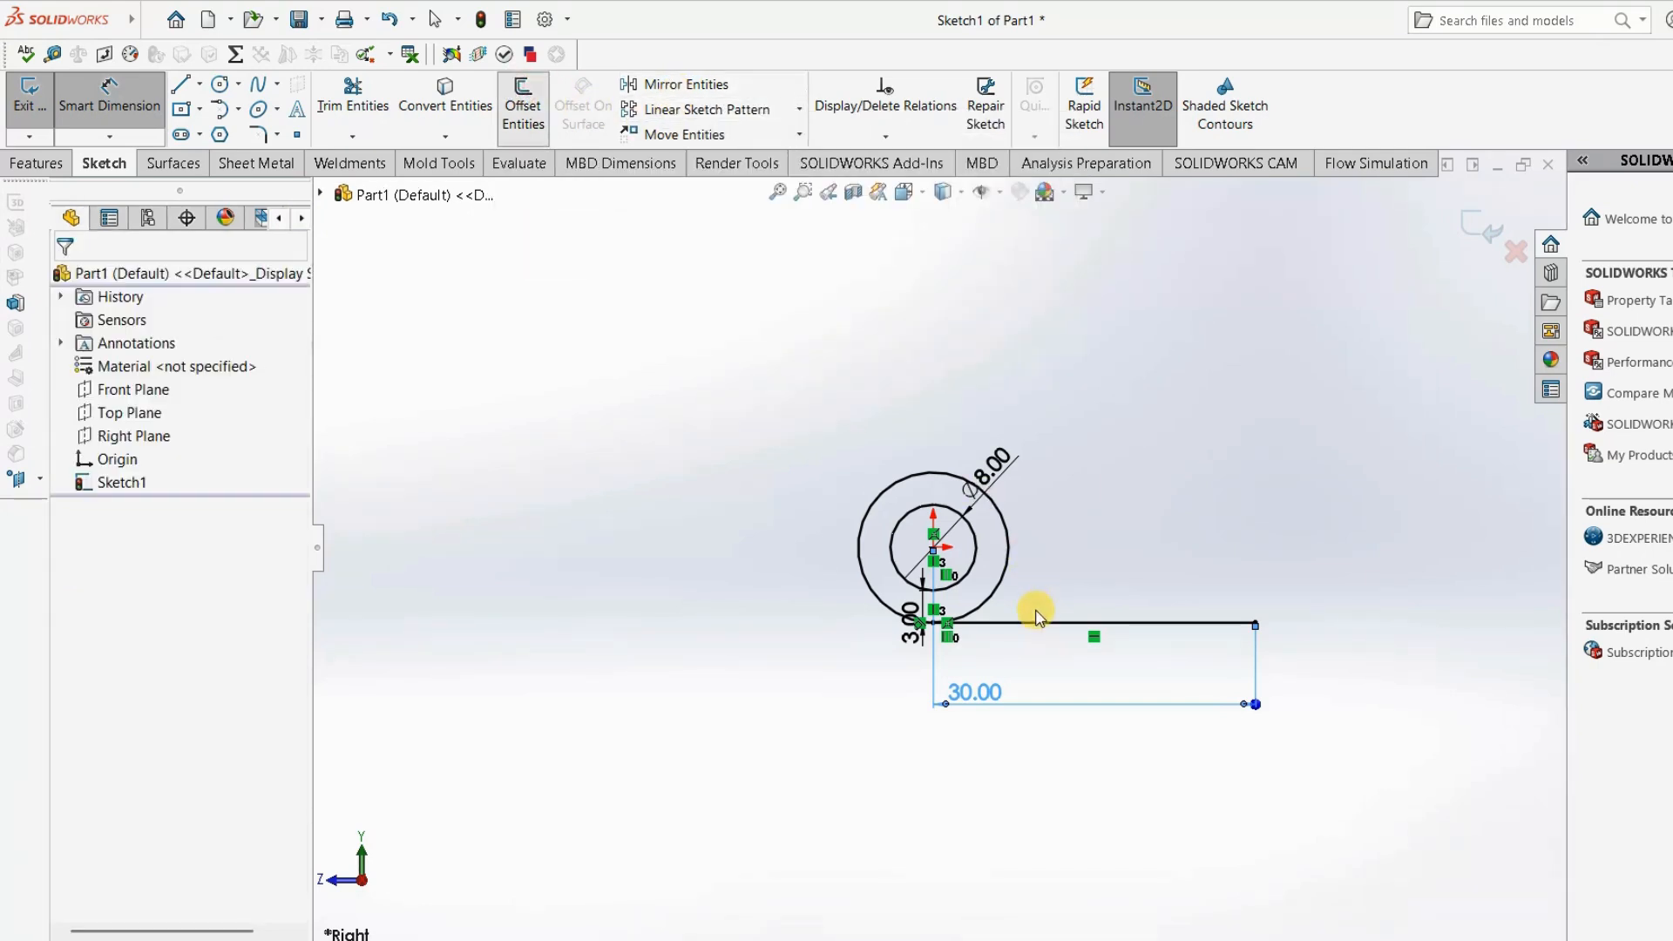
left_click(1058, 569)
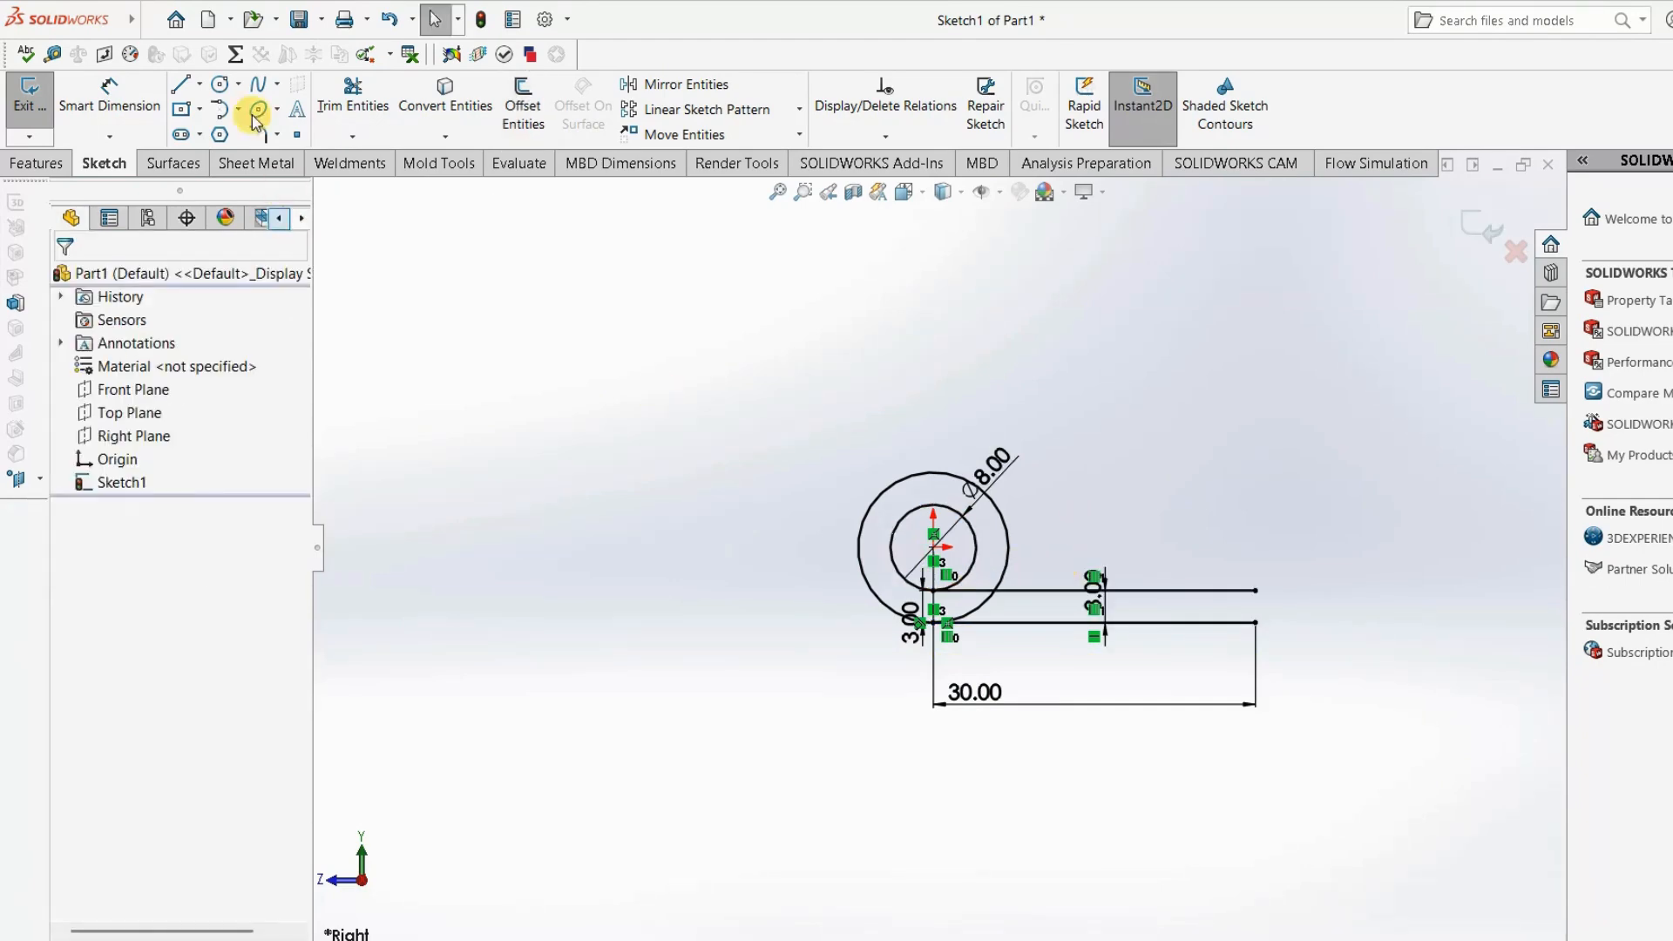
left_click(180, 87)
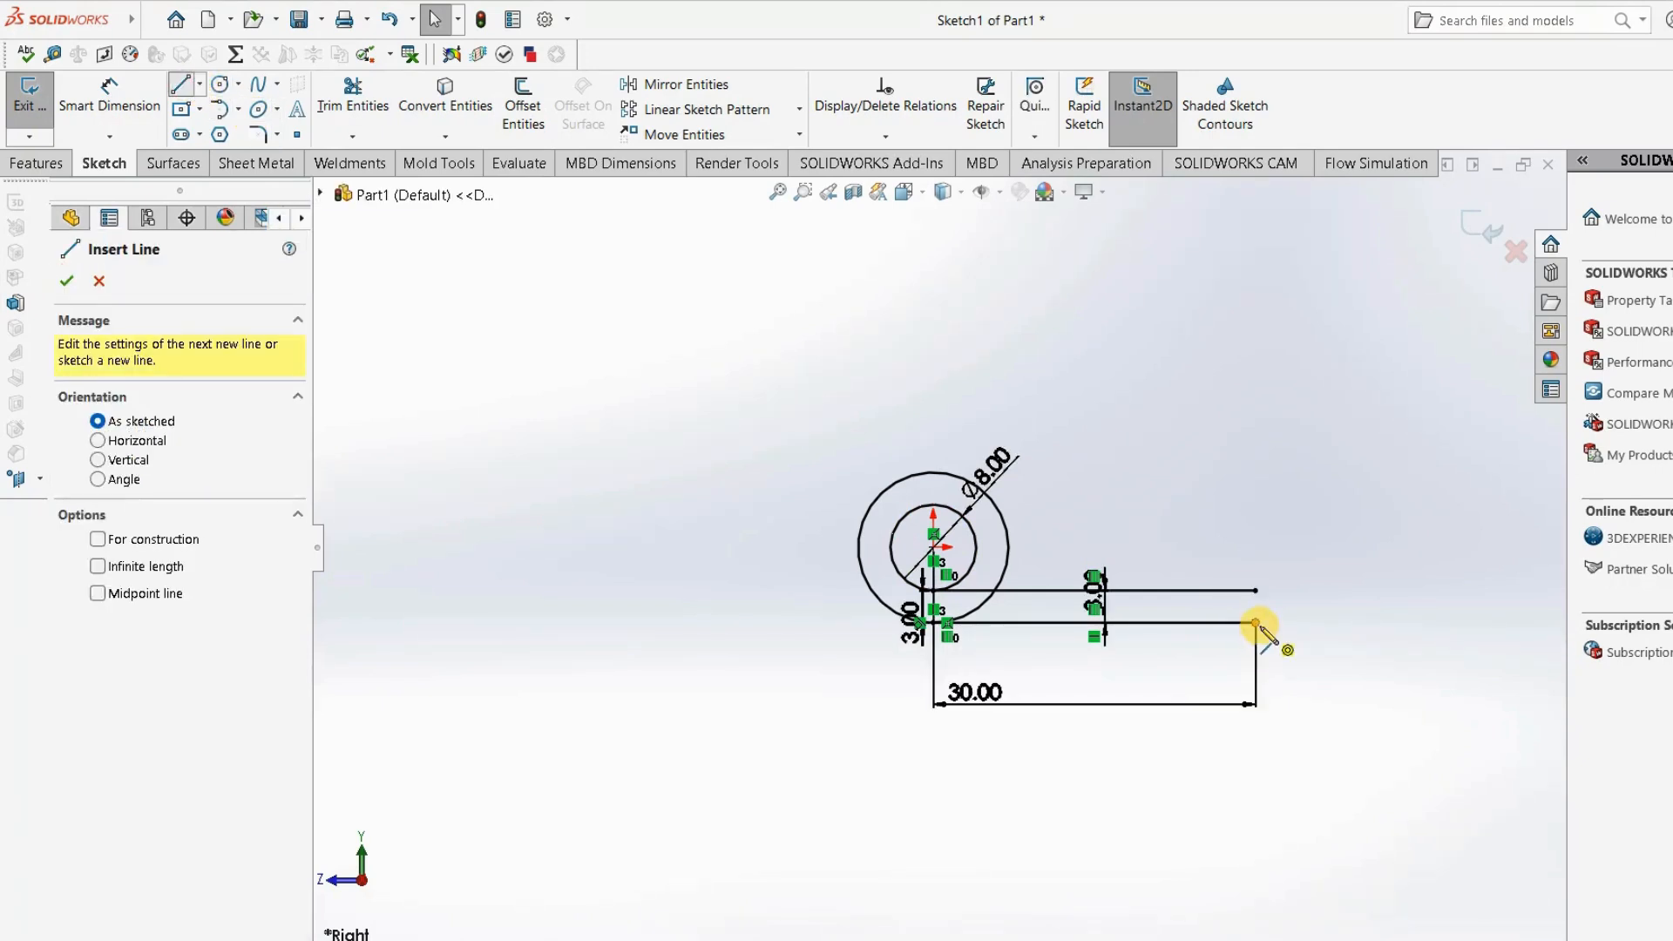
left_click(1257, 624)
double_click(1256, 592)
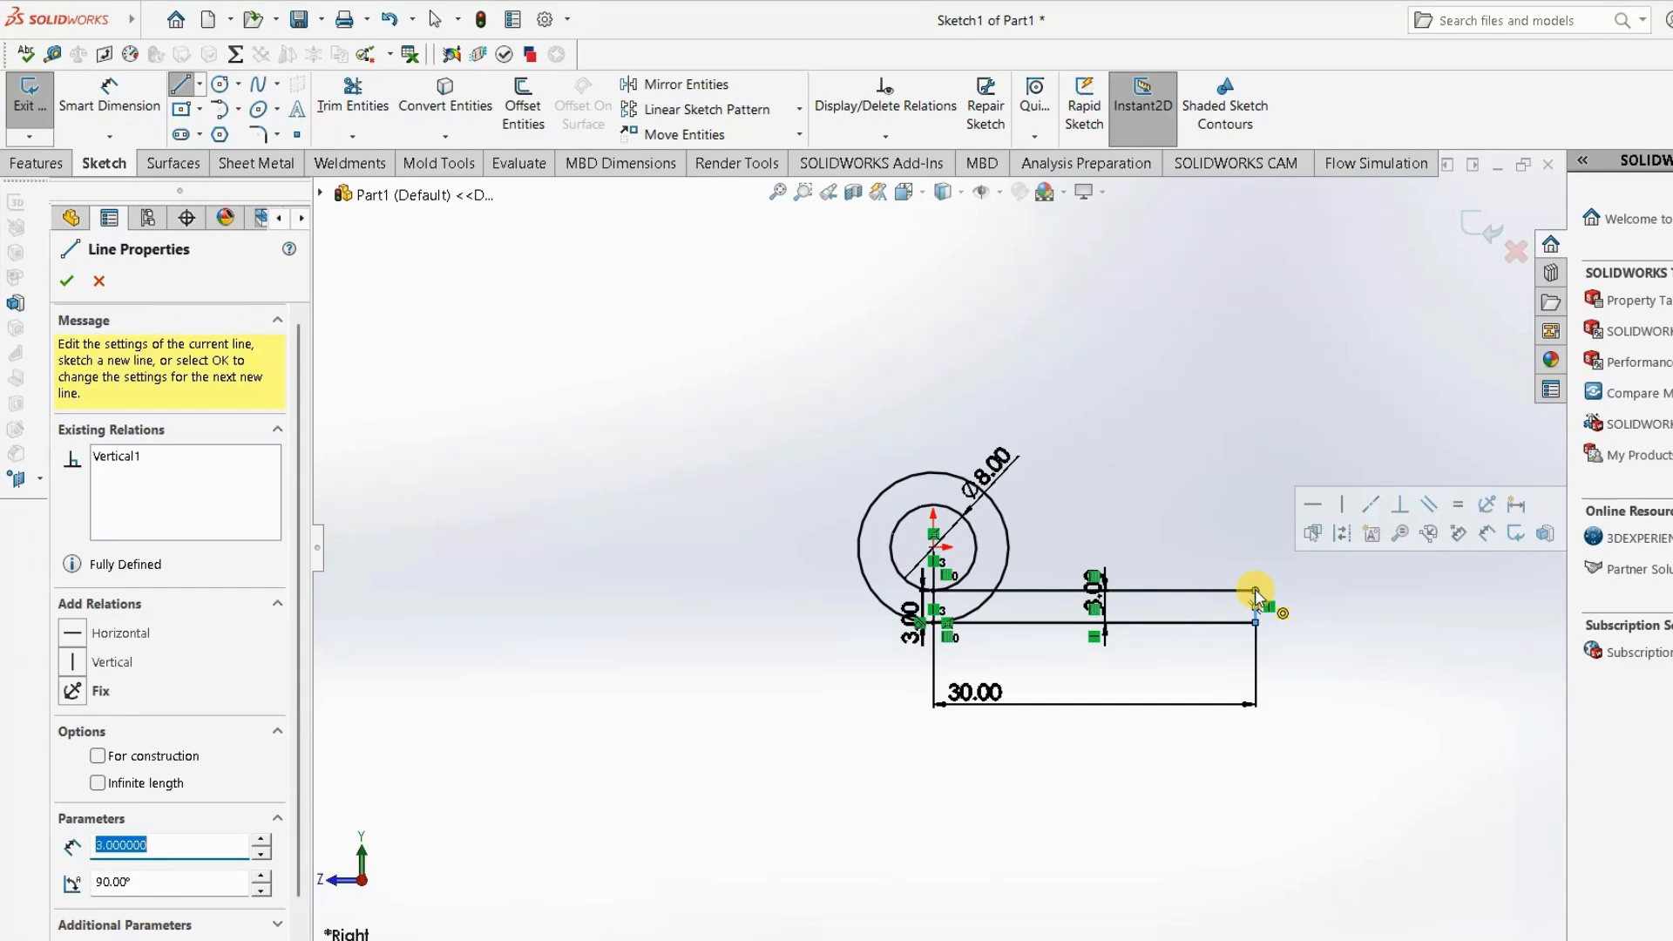
key("Escape")
Trim the outer circle between the two parallel lines and sketch a short horizontal line from the outer arc to the inner circle.
scroll(1185, 562, "down", 1)
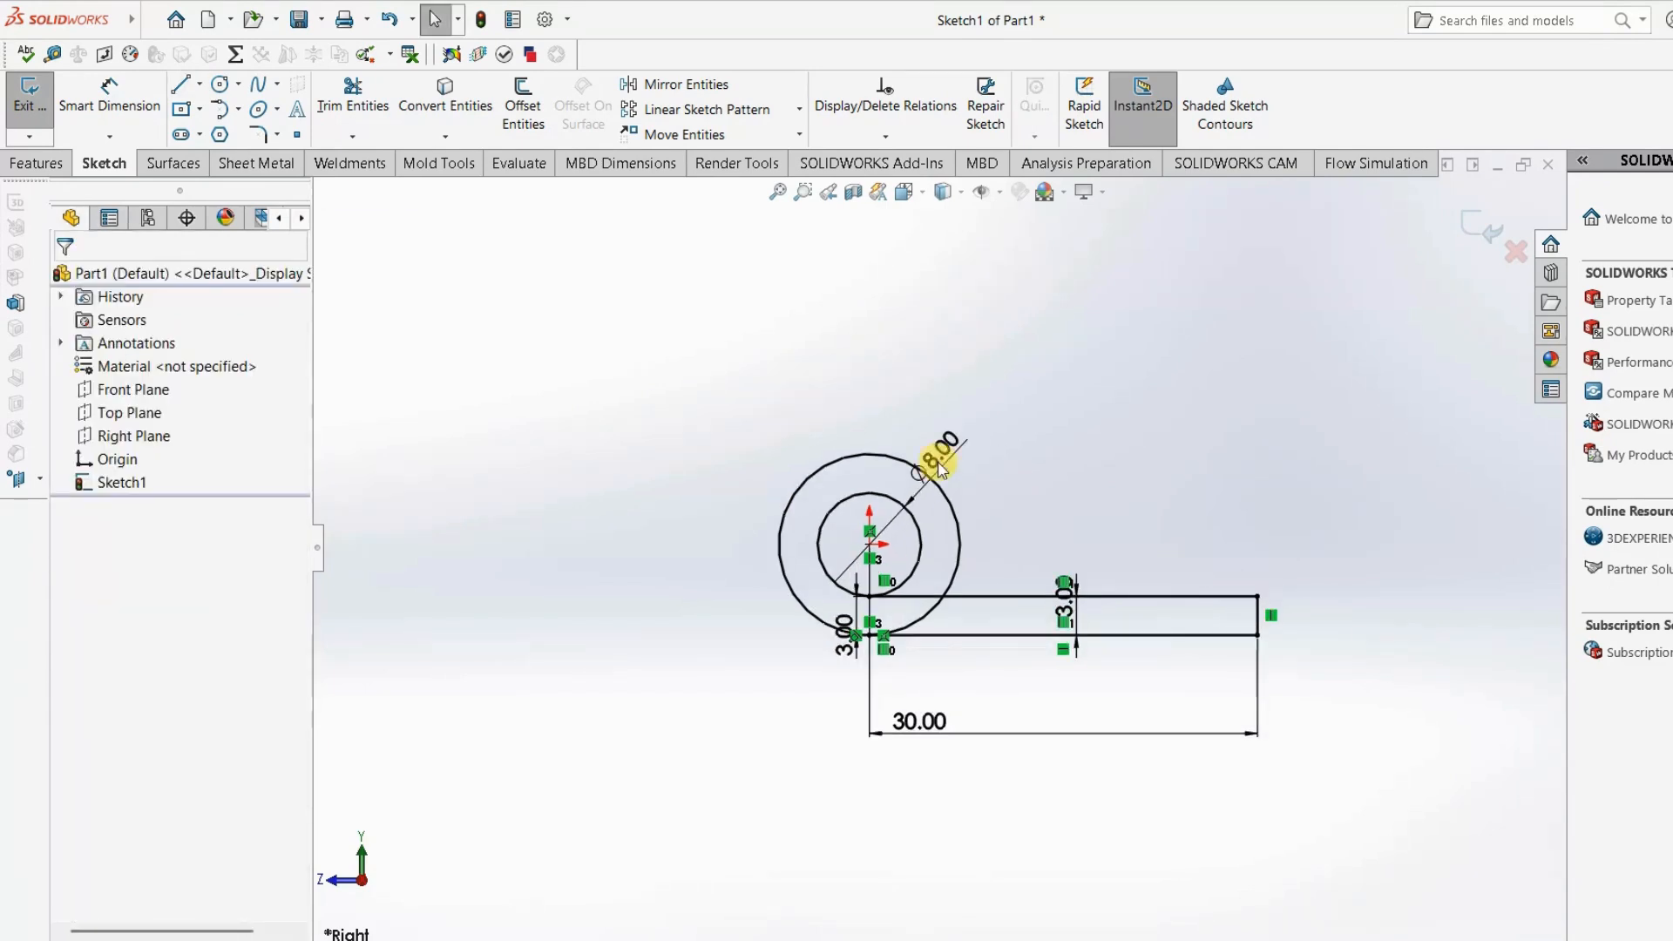
left_click(350, 100)
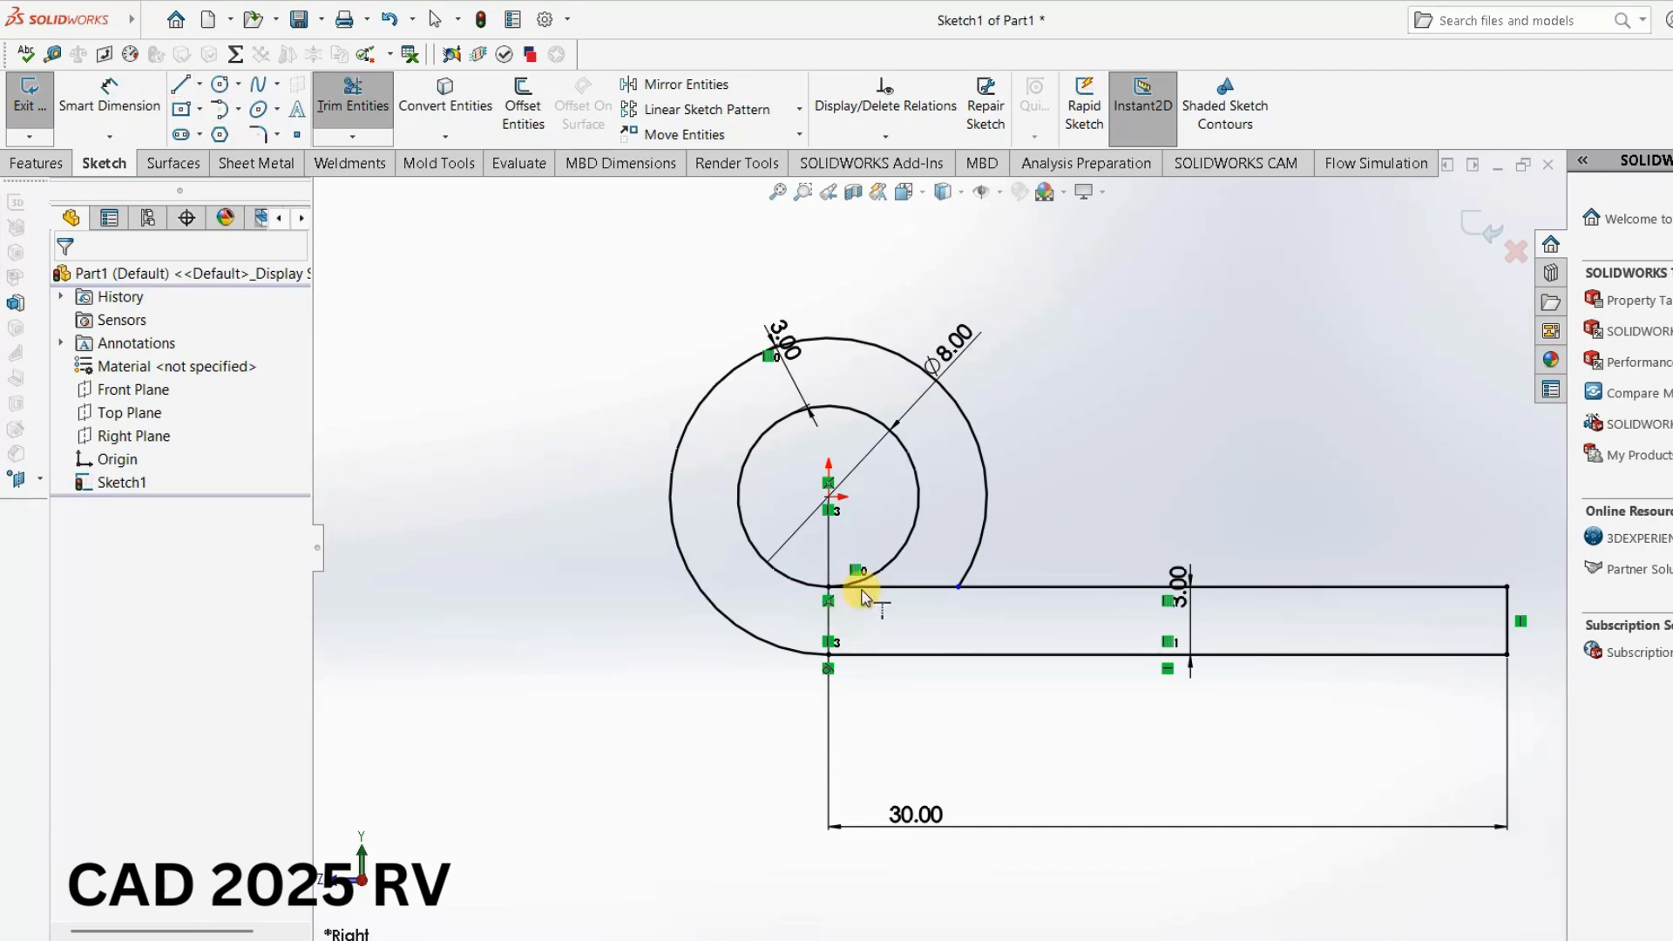
left_click(181, 85)
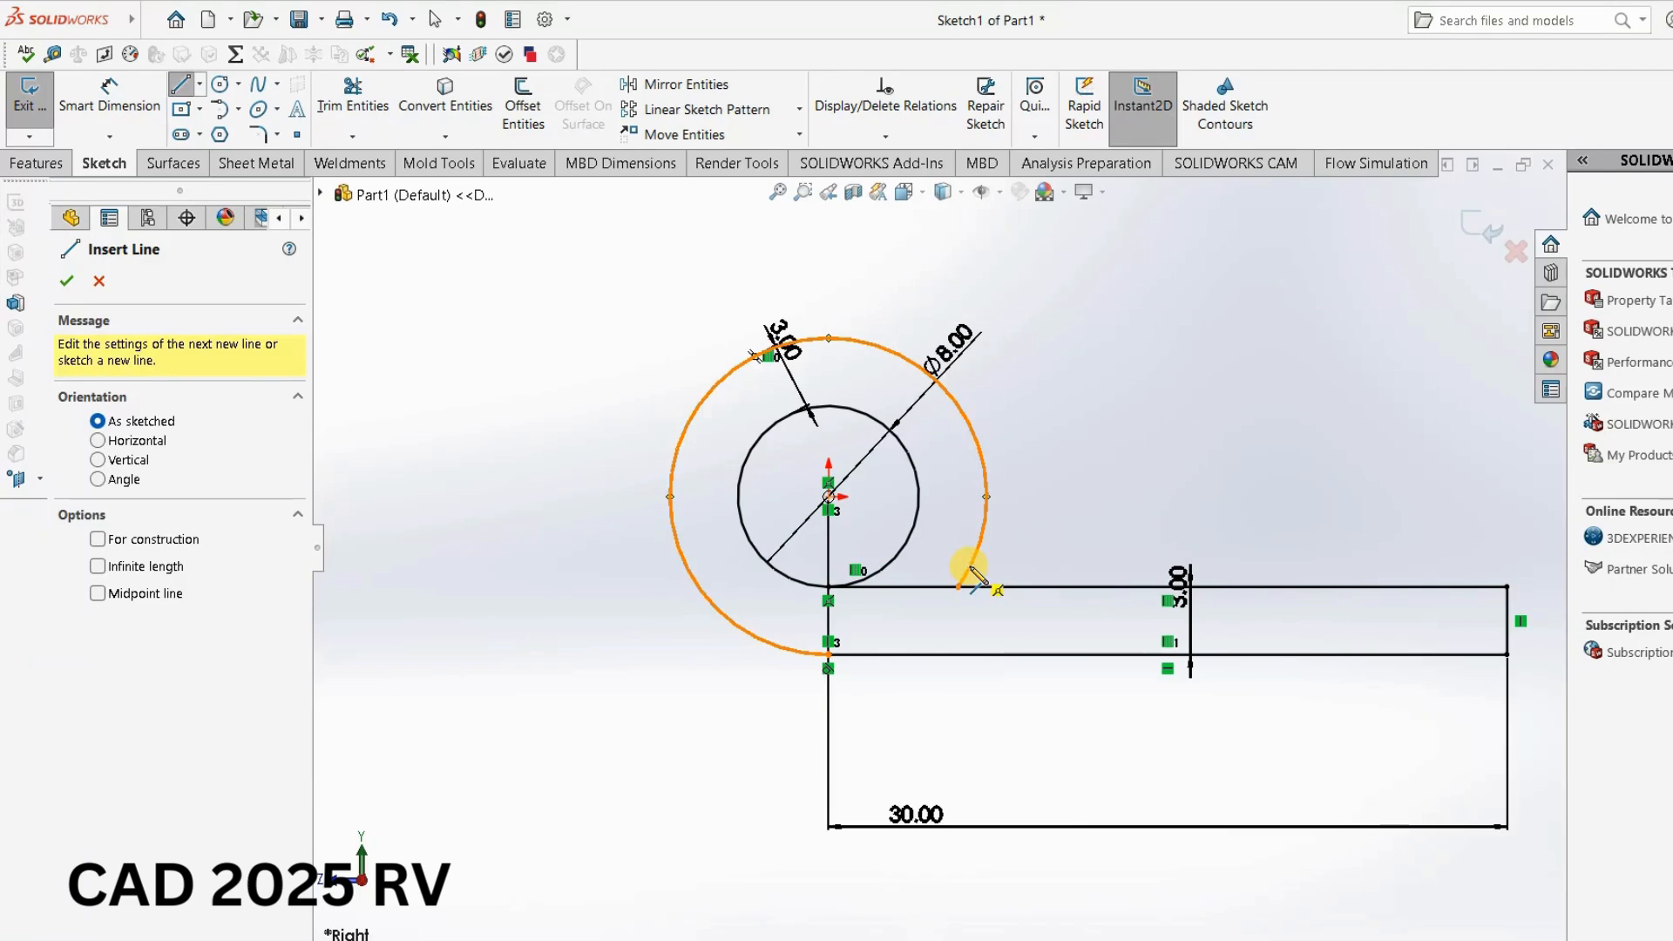
left_click(905, 568)
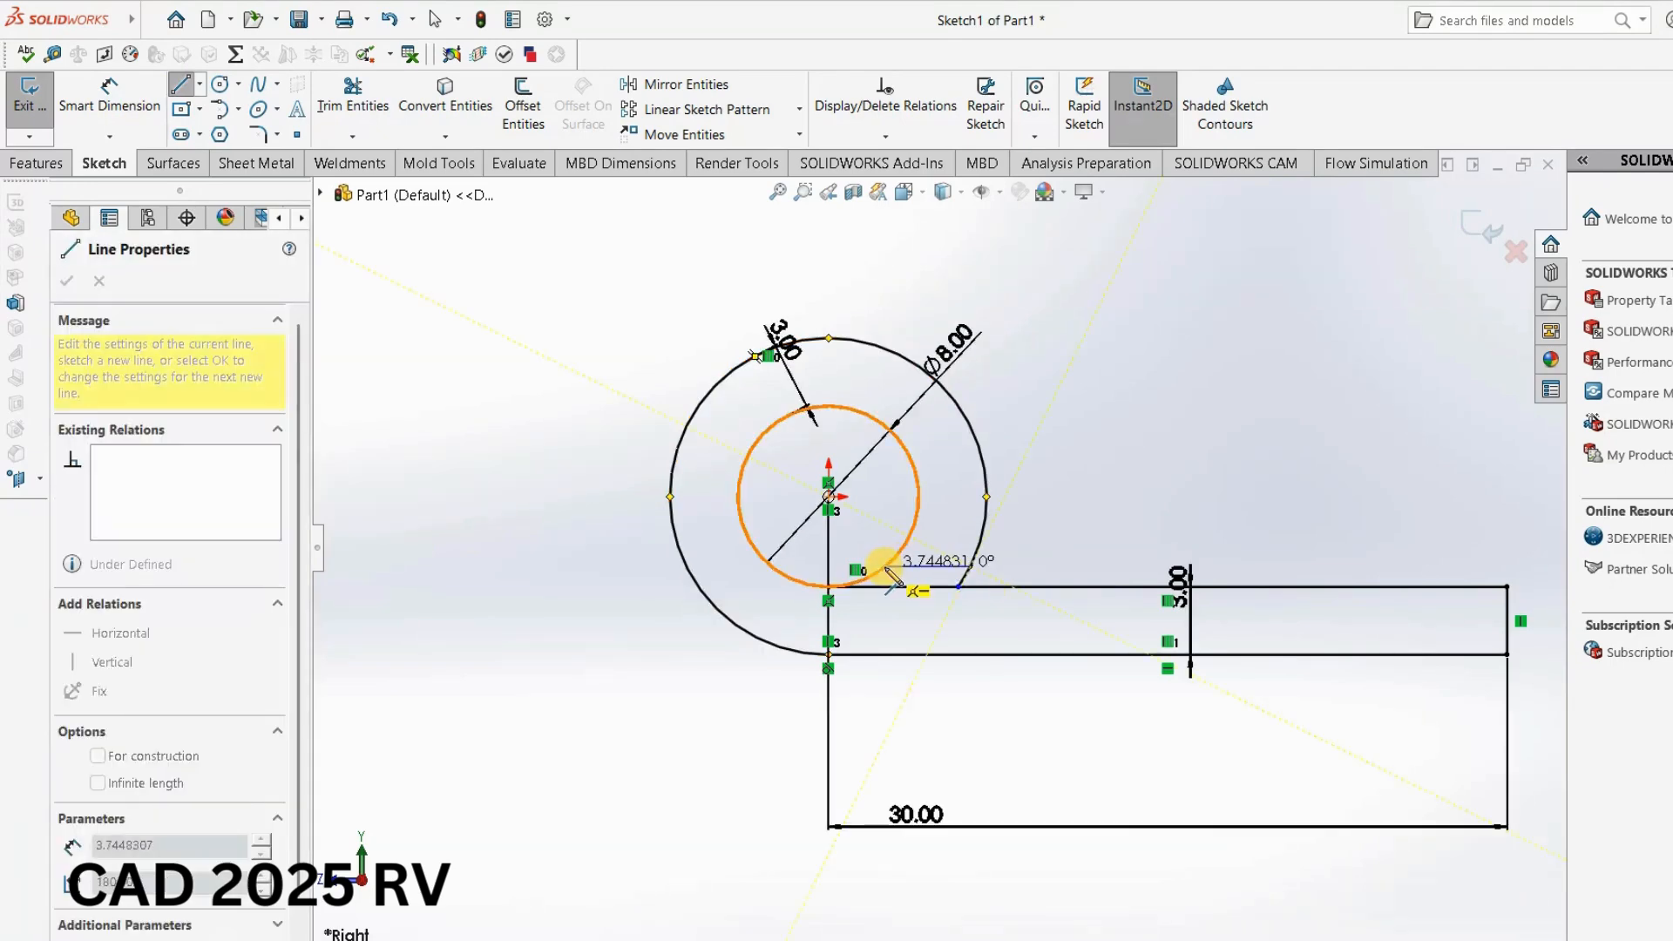
left_click(885, 570)
key("Escape")
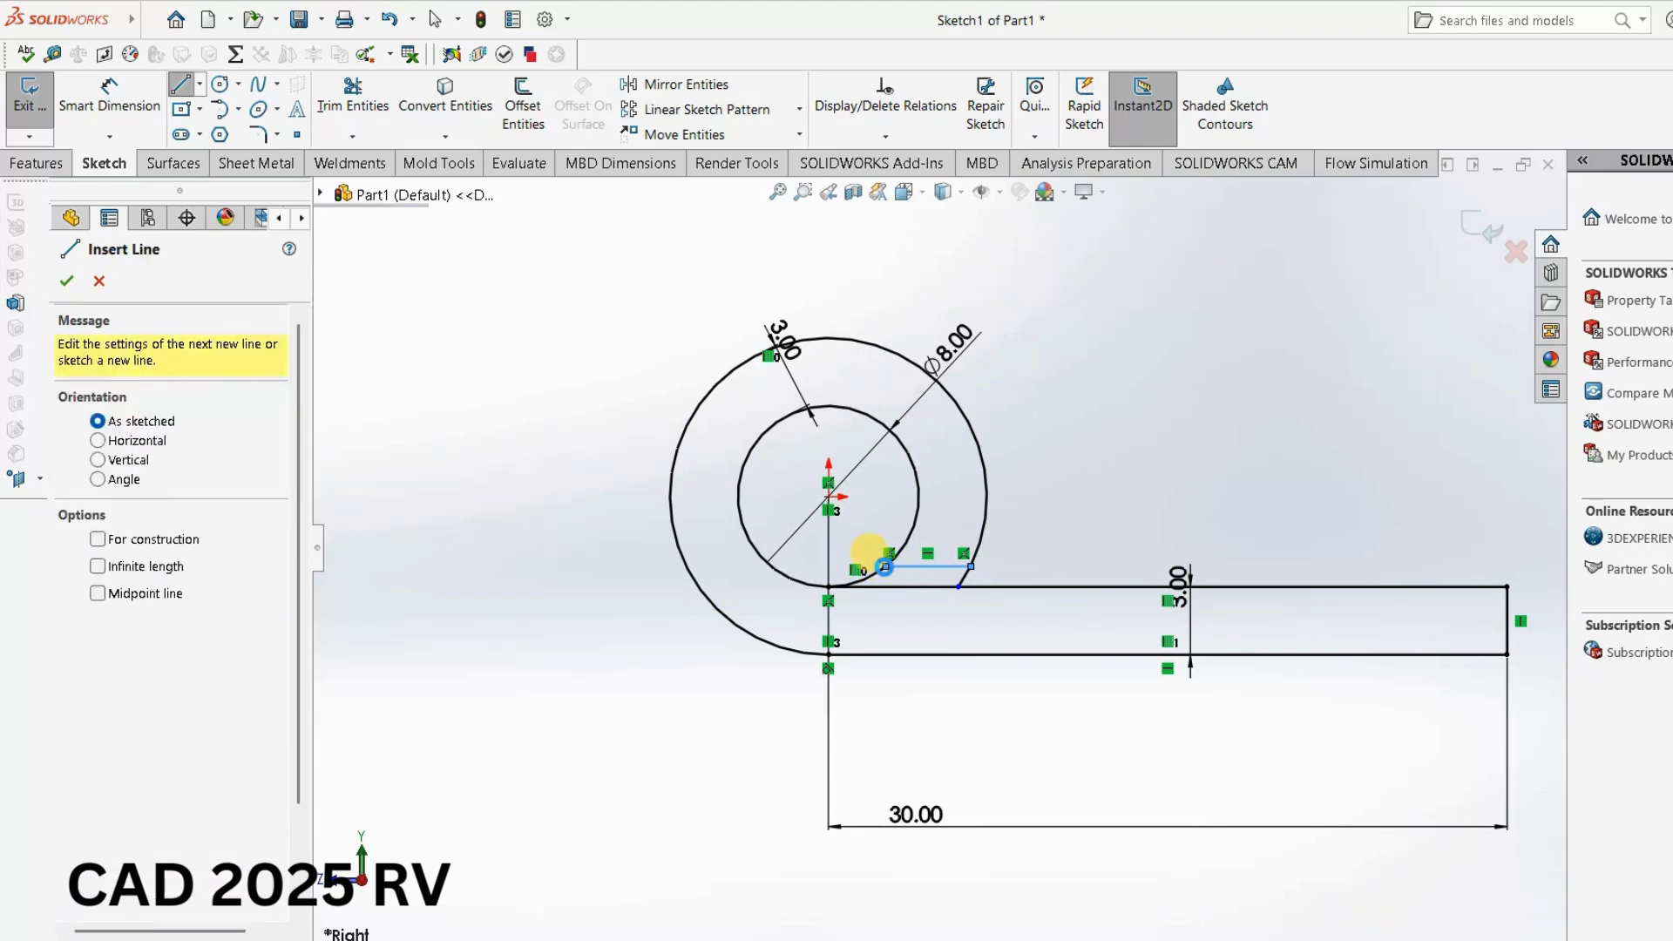
key("Escape")
Dimension the short horizontal line 1 mm above the upper long line.
left_click(115, 92)
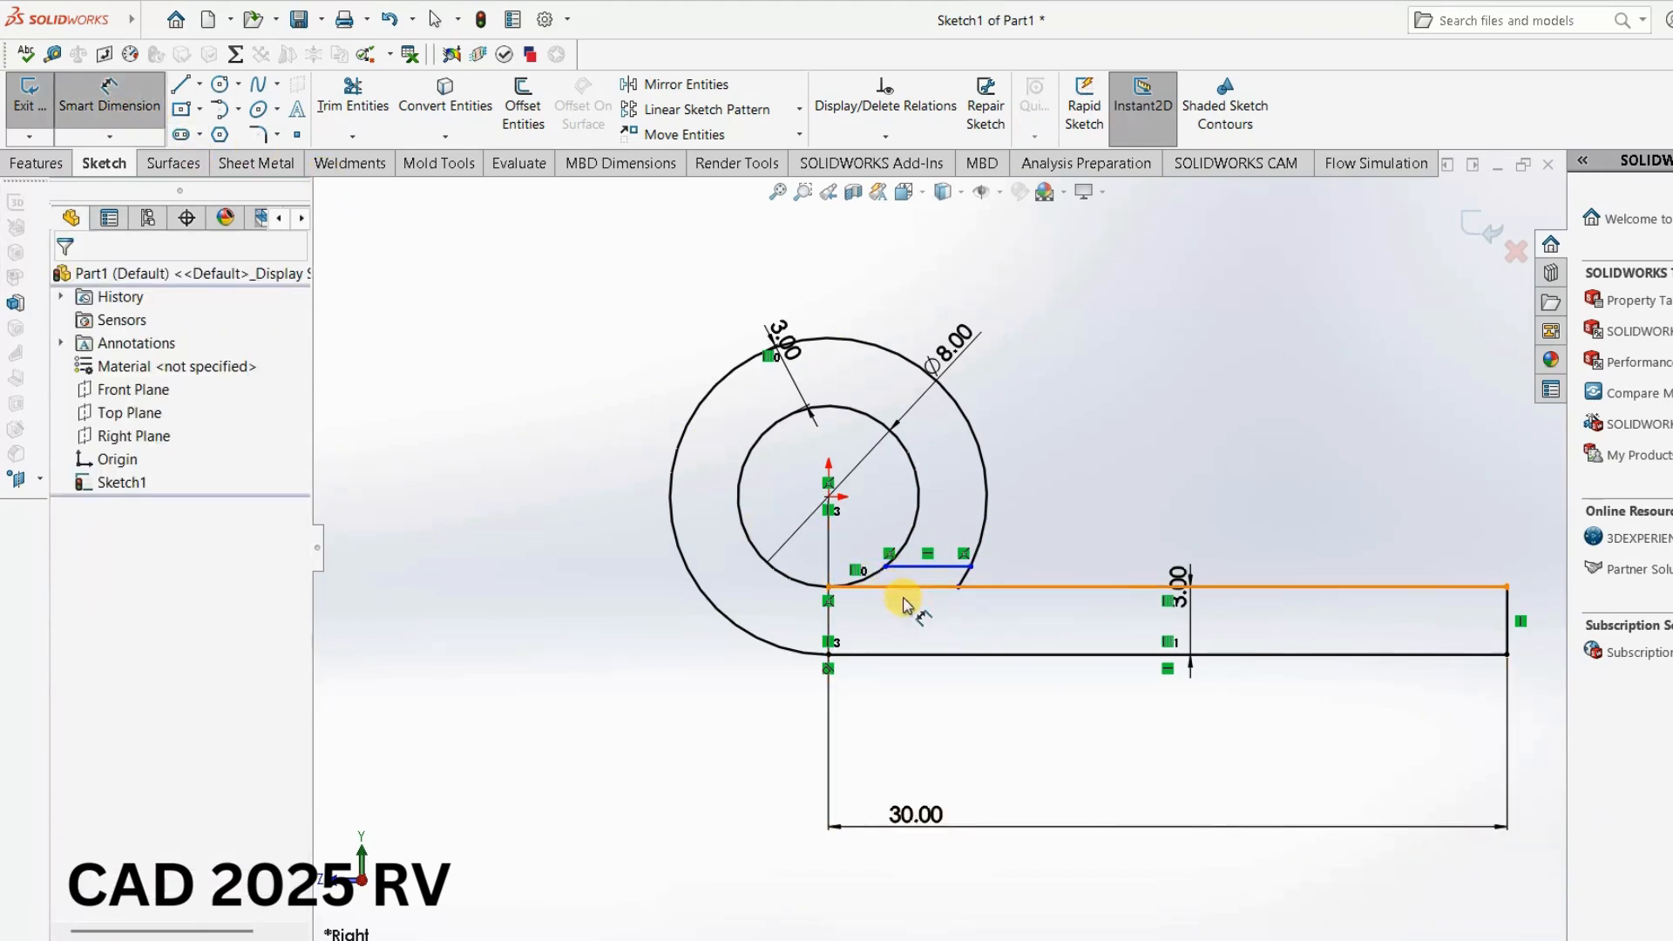
left_click(929, 567)
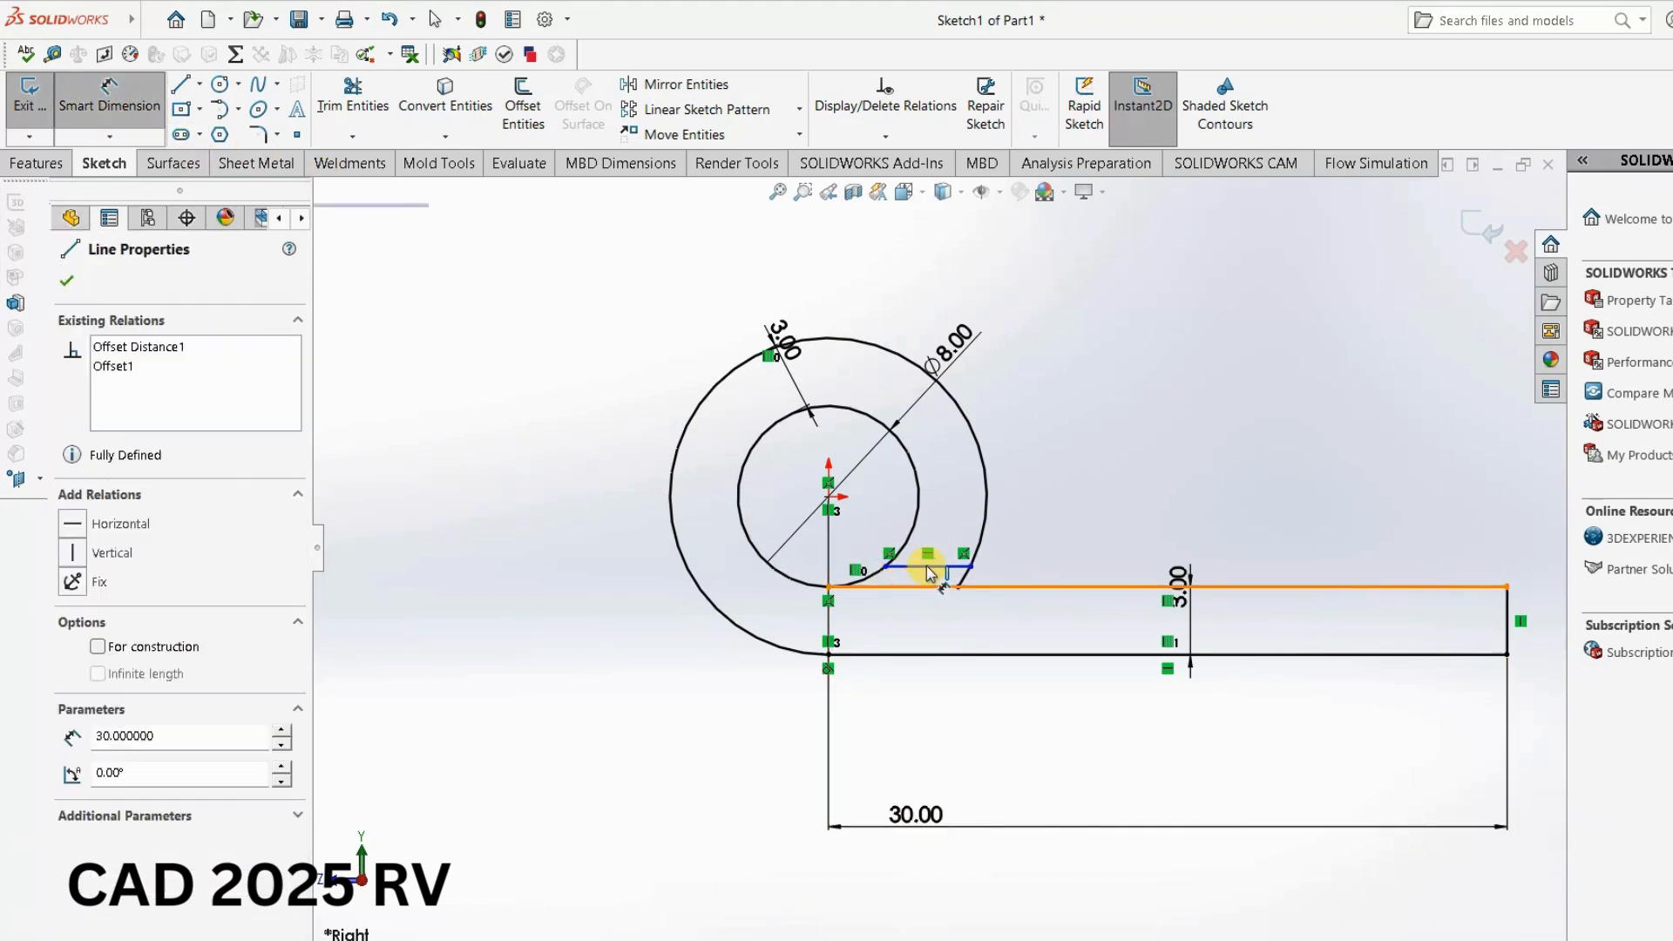
left_click(1114, 540)
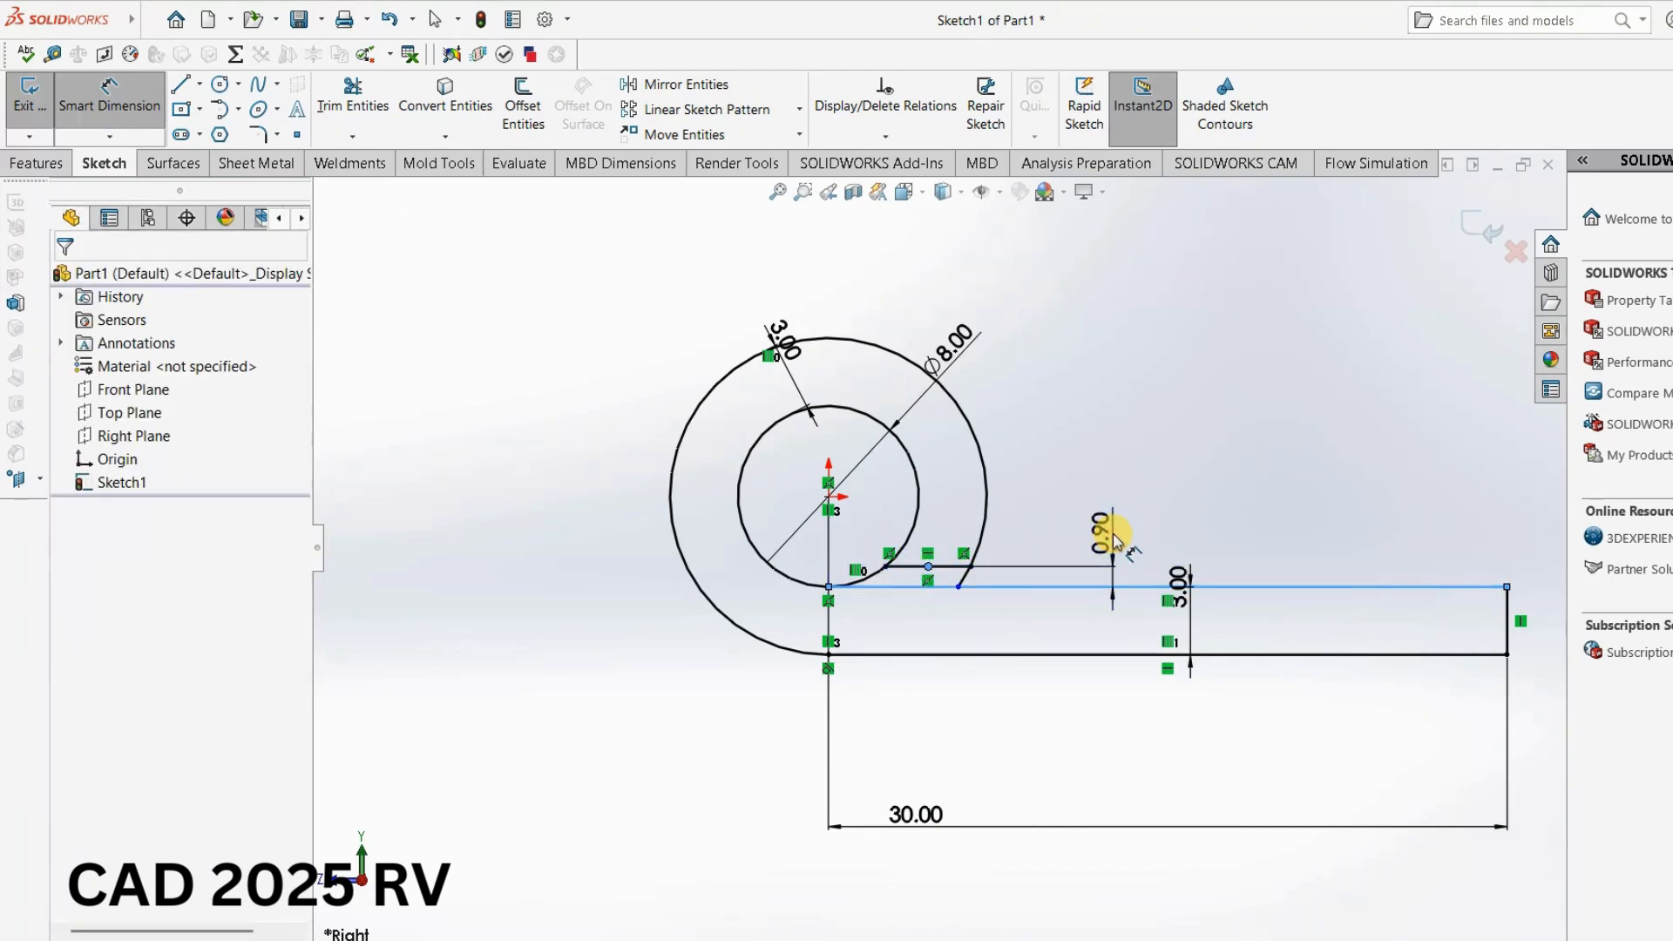
double_click(1113, 540)
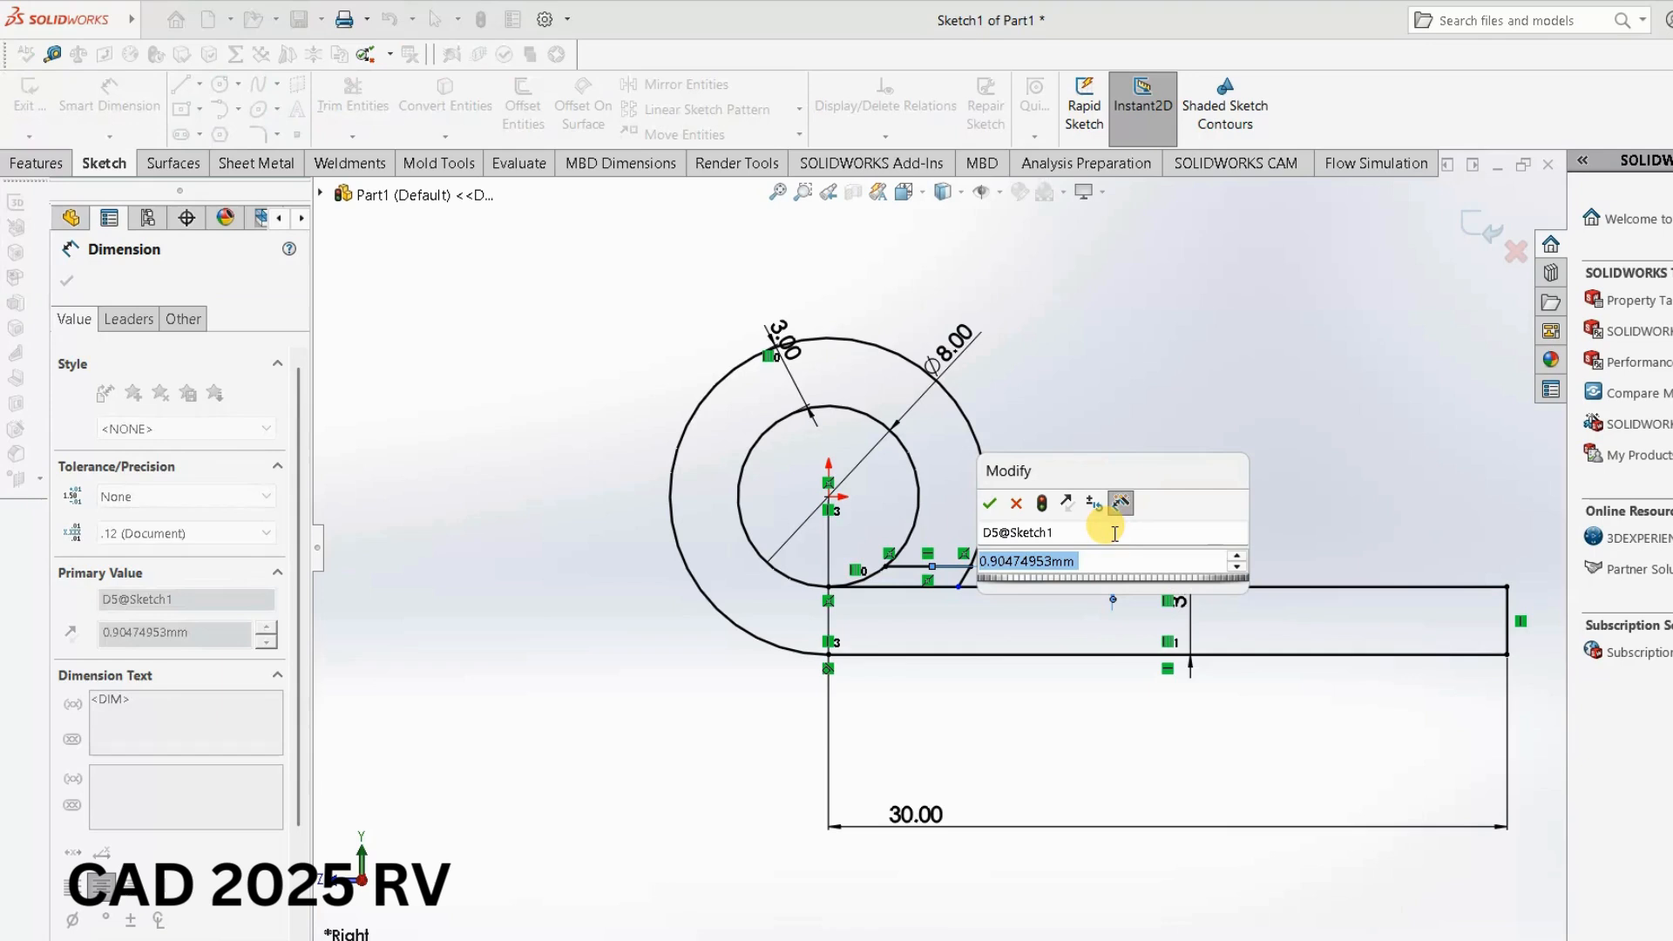
type("0.9")
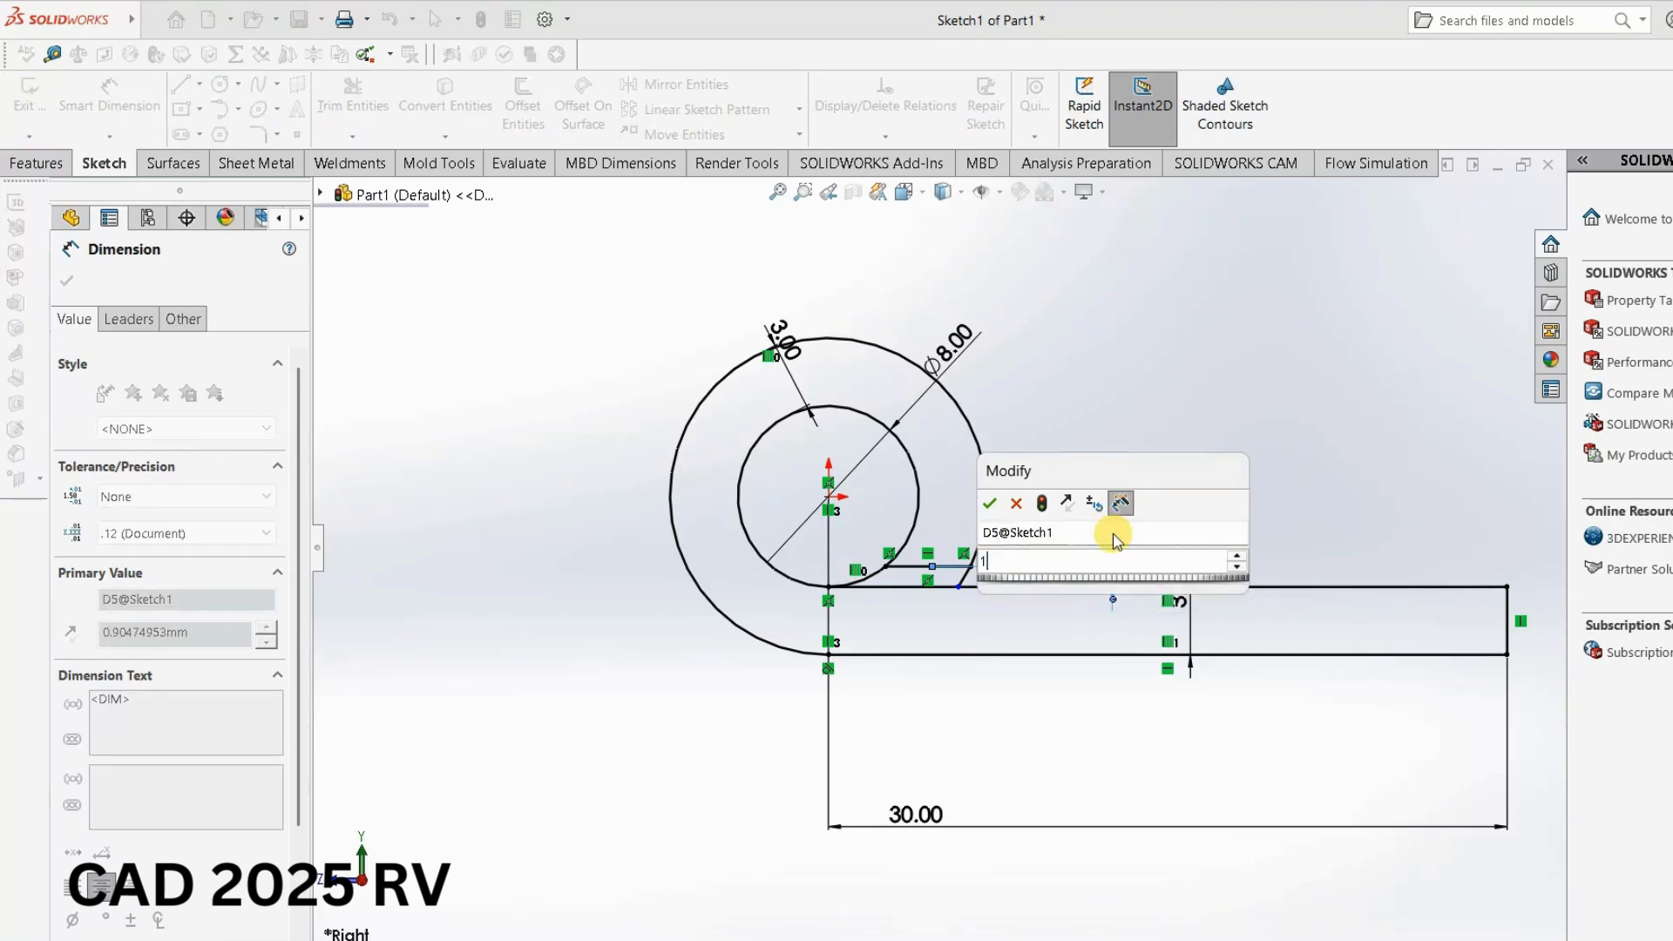
key("Return")
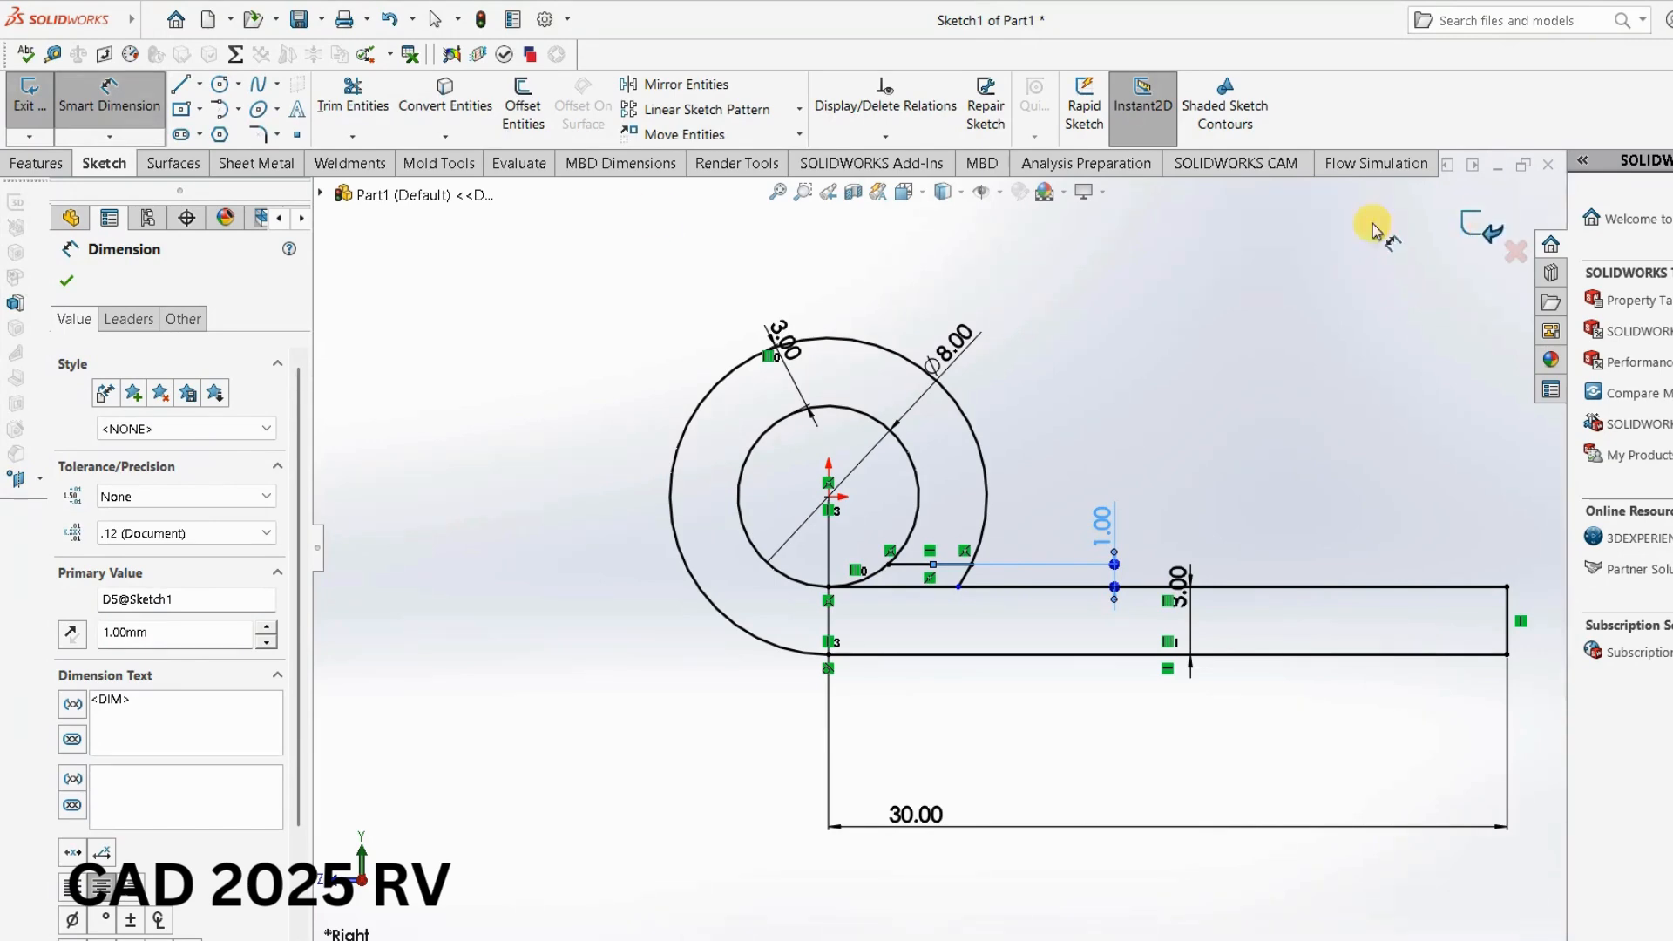
Trim the inner and outer circle segments between the short line and the upper long line to open the curl.
left_click(352, 97)
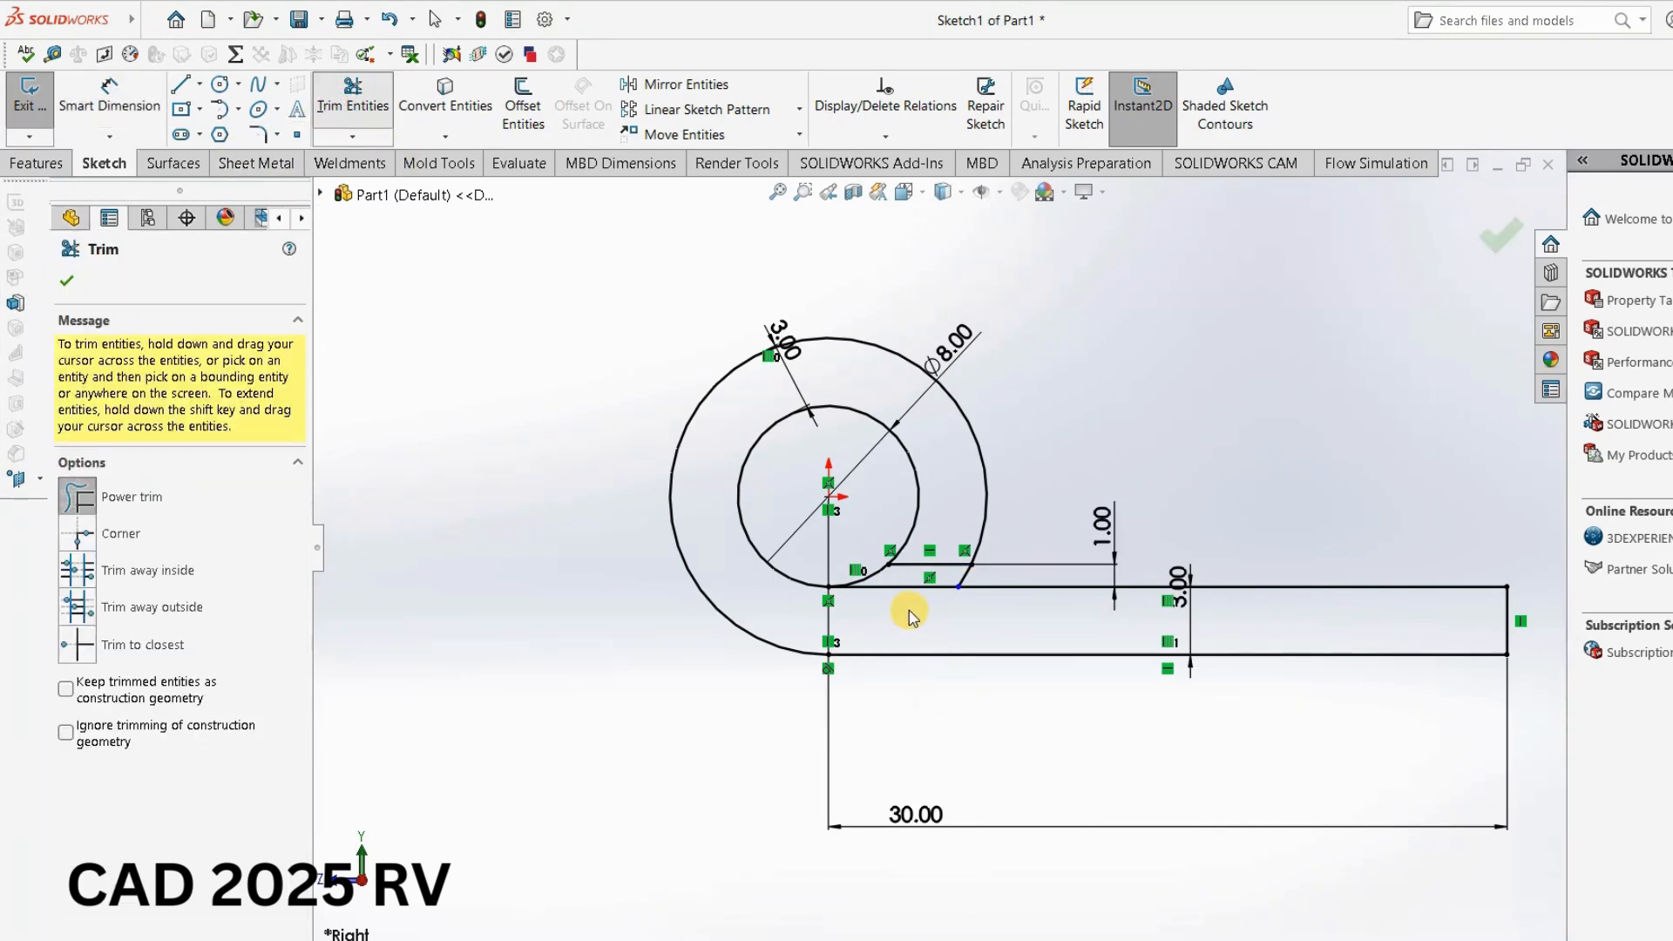
scroll(907, 607, "up", 2)
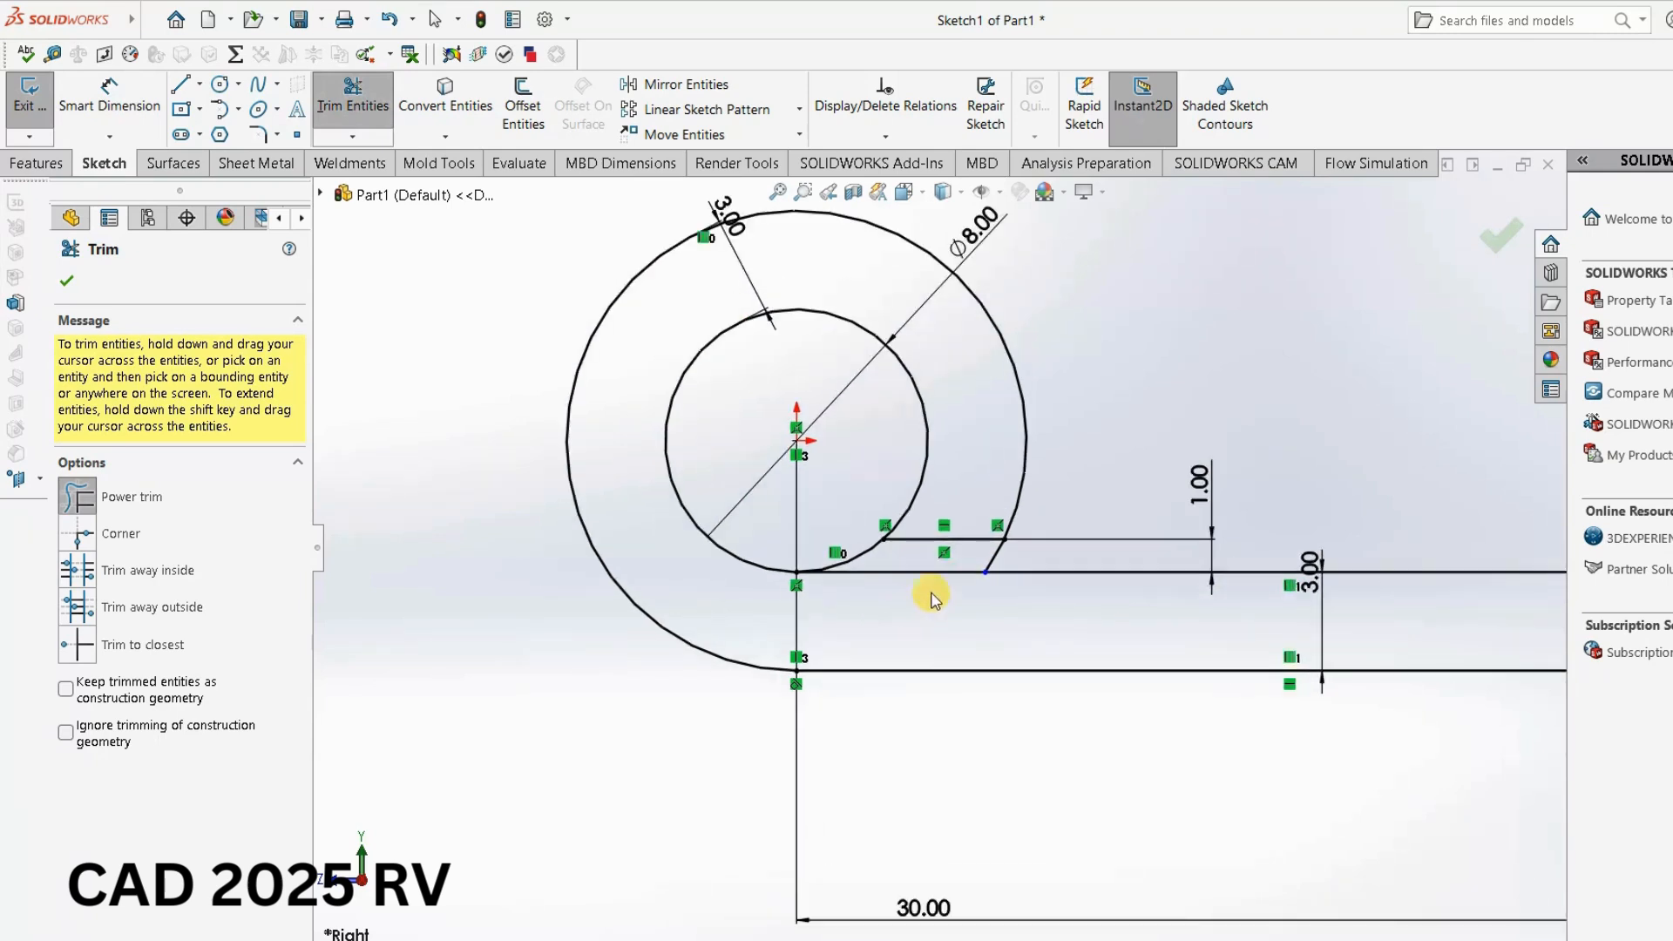
mouse_move(878, 557)
left_mouse_down()
mouse_move(858, 556)
mouse_move(1015, 561)
left_mouse_up()
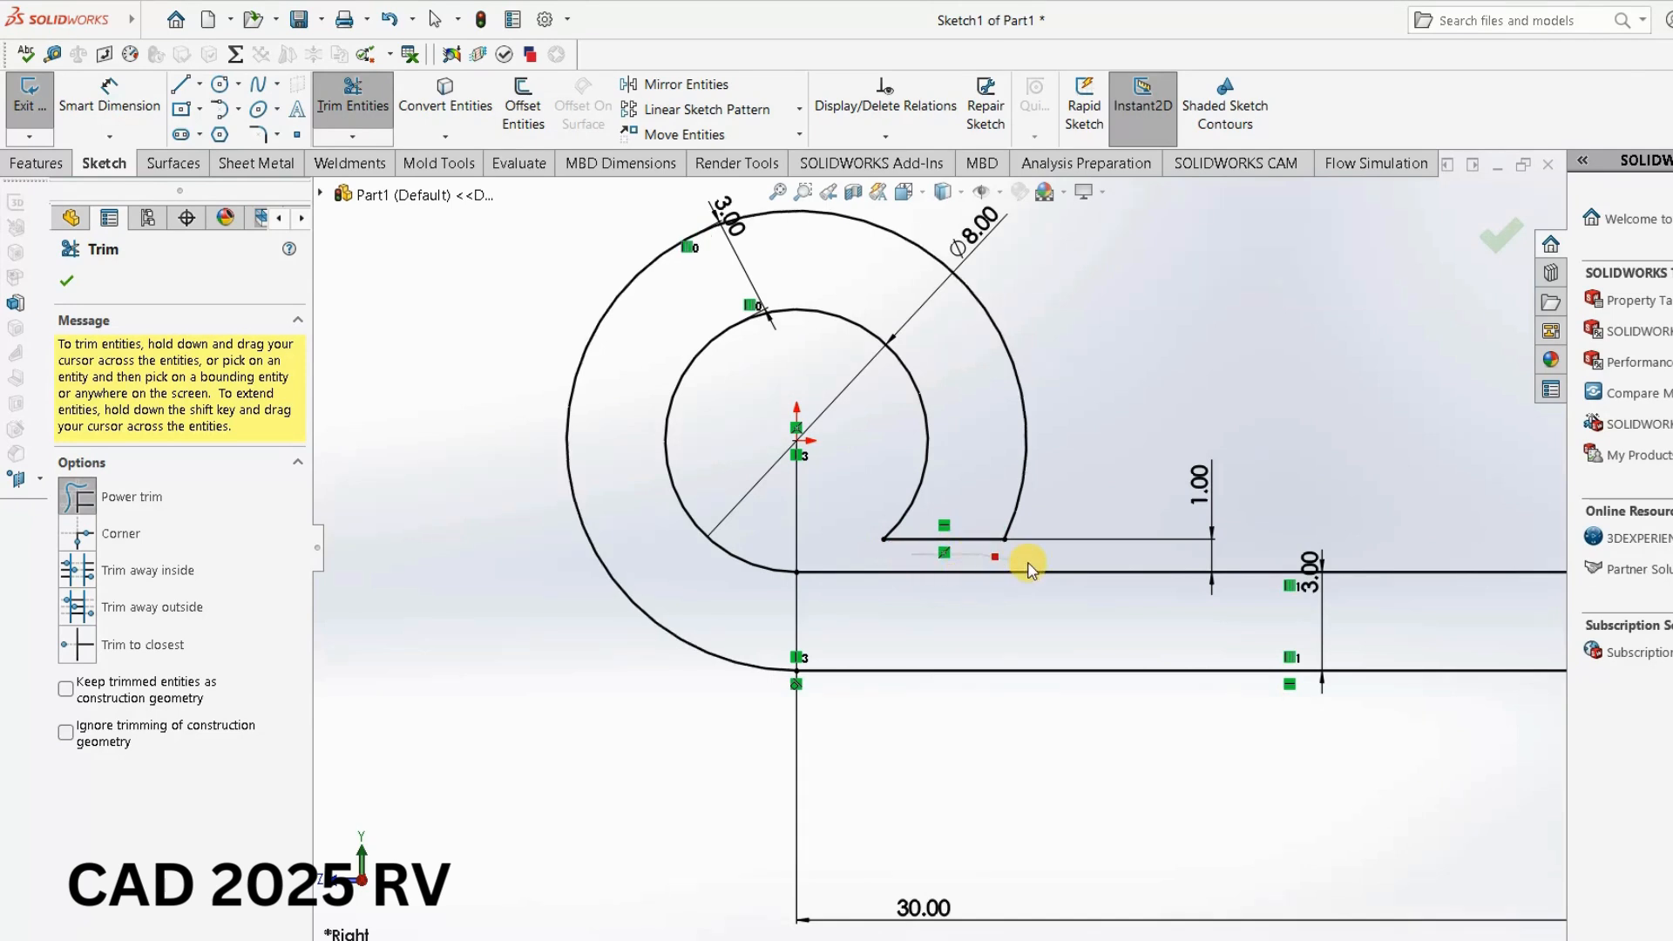
scroll(1087, 563, "down", 5)
scroll(1188, 514, "up", 2)
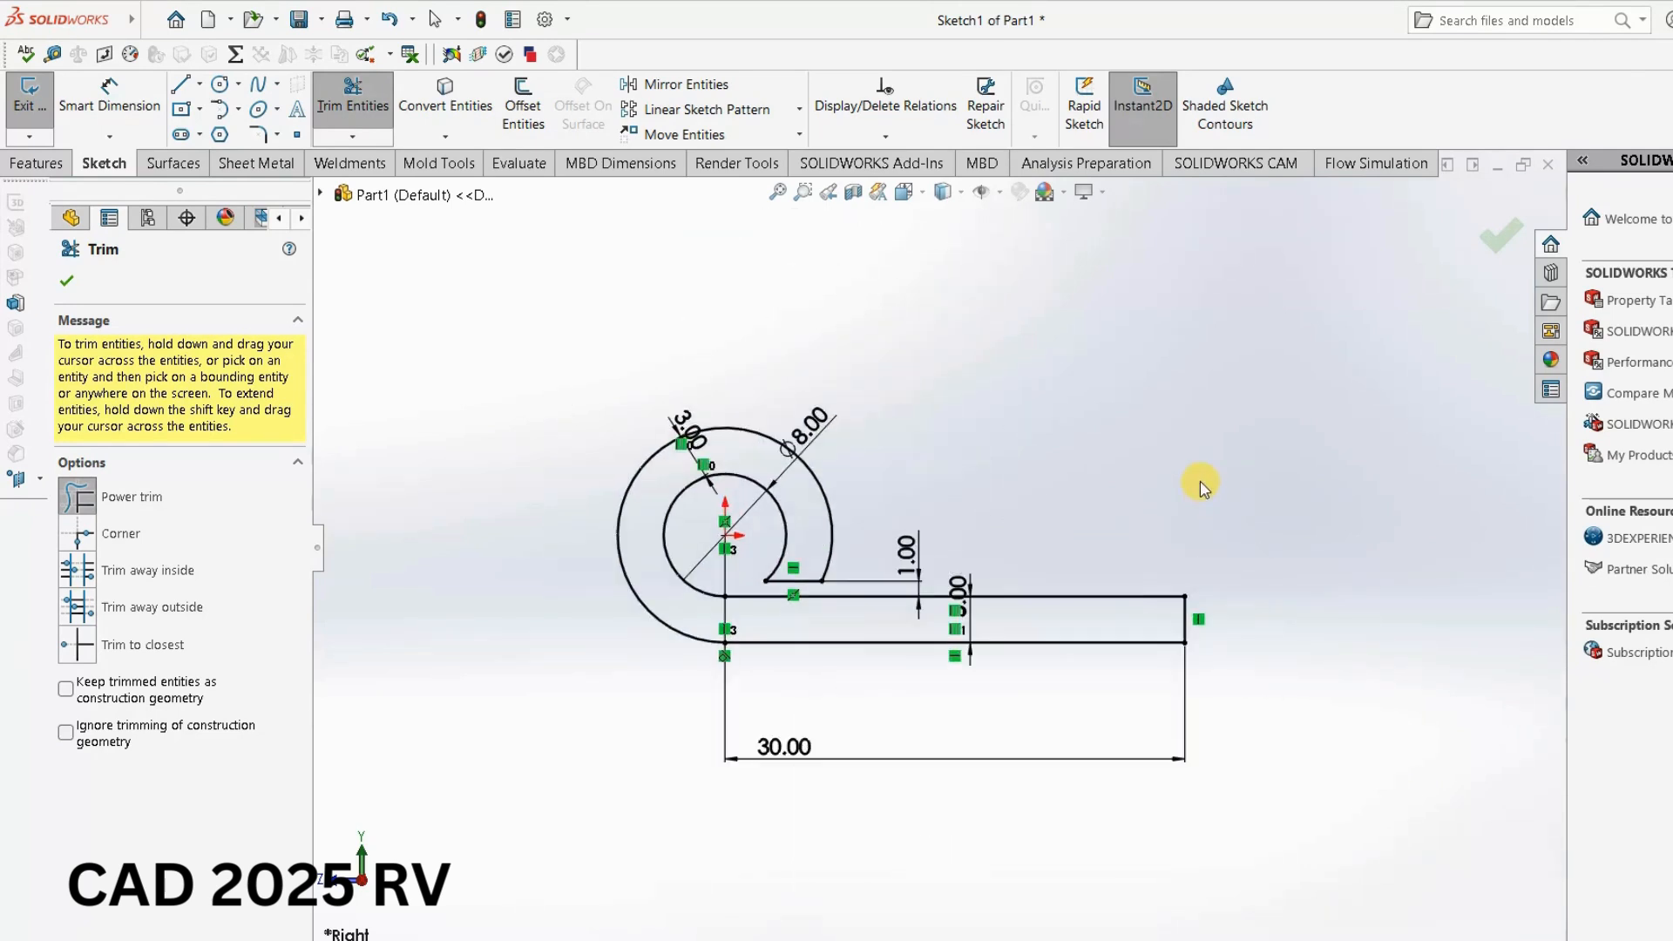
left_click(1495, 232)
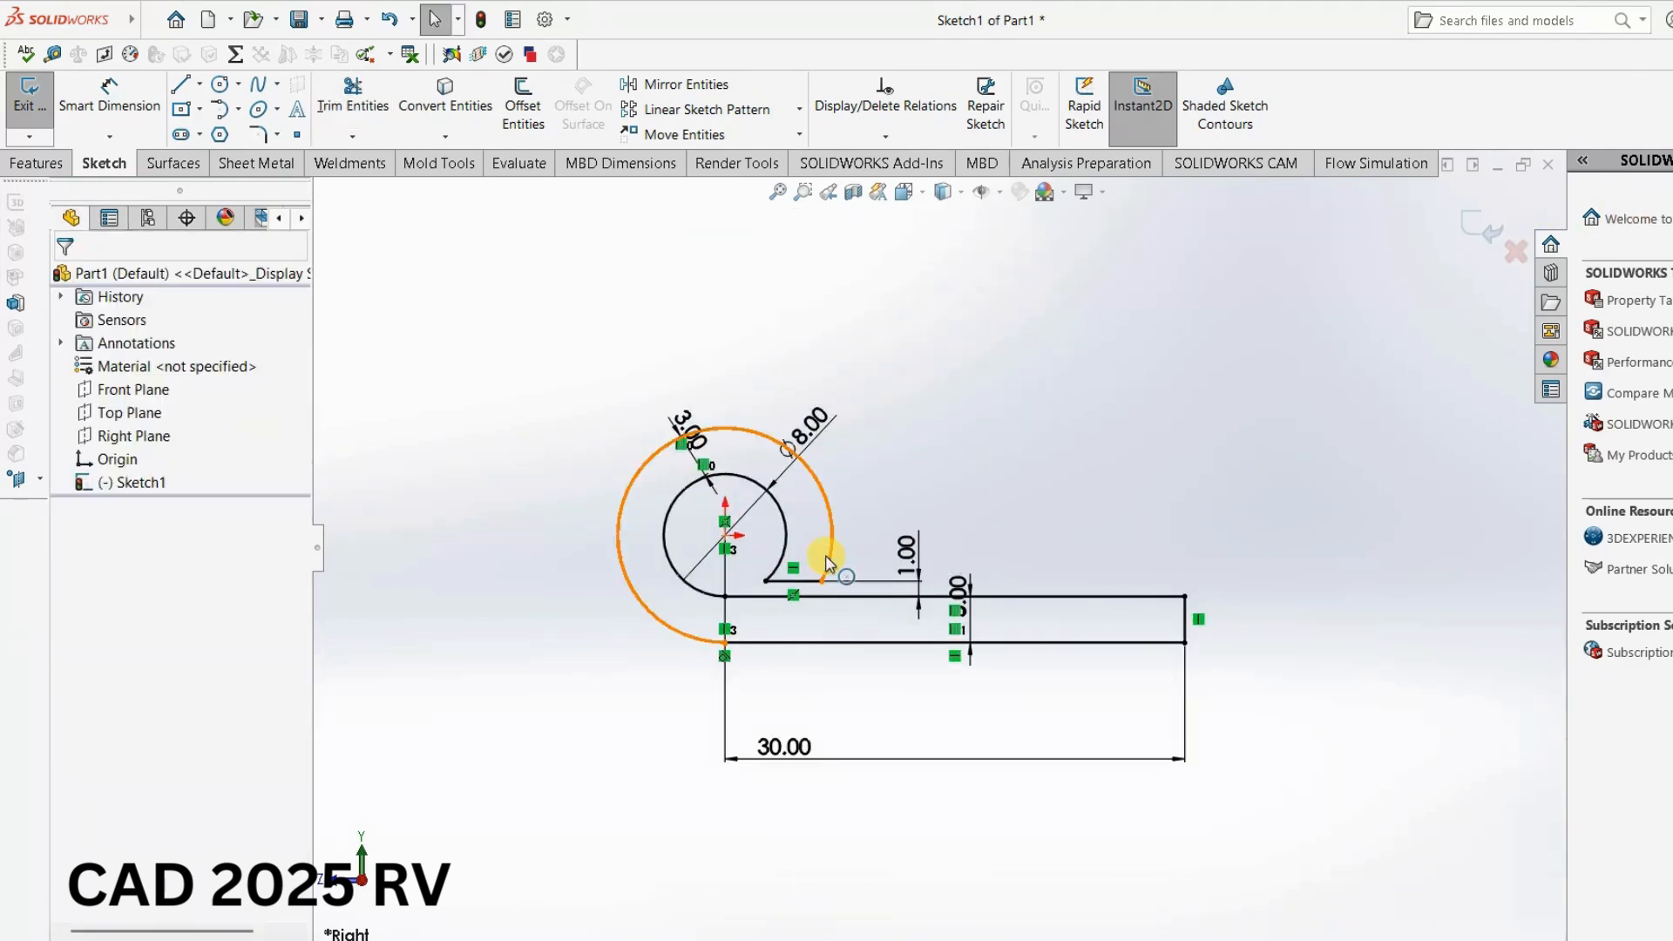
Extrude the curled hinge profile symmetrically about the sketch plane with a Mid Plane depth of 100 mm.
left_click(48, 163)
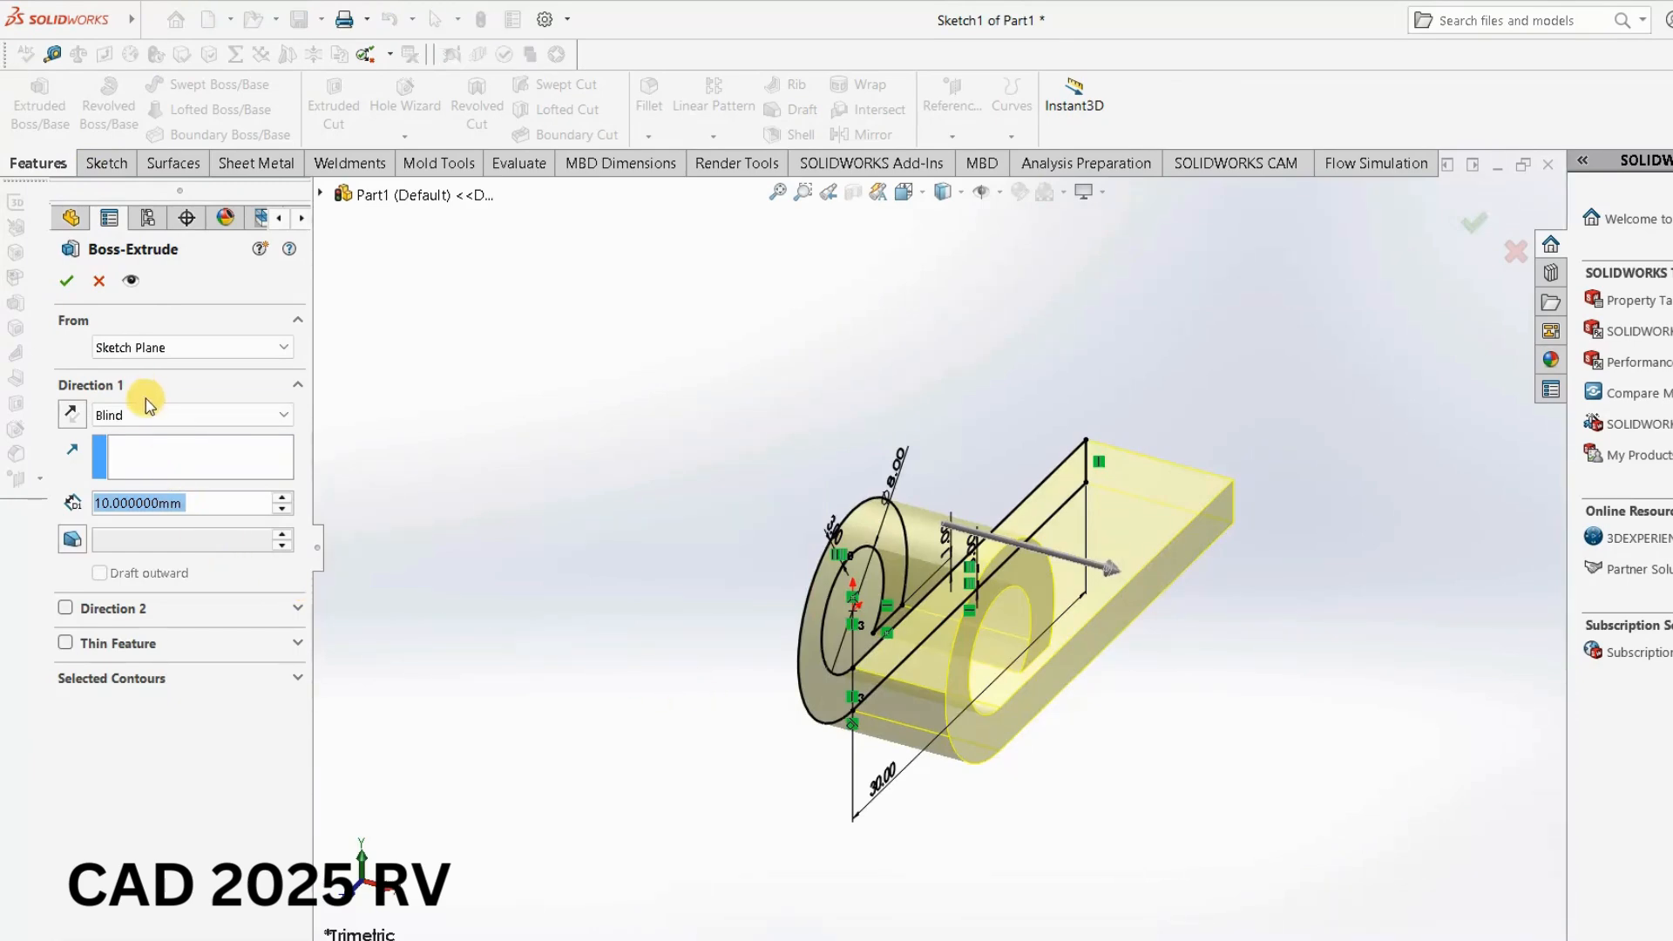
left_click(174, 415)
left_click(153, 521)
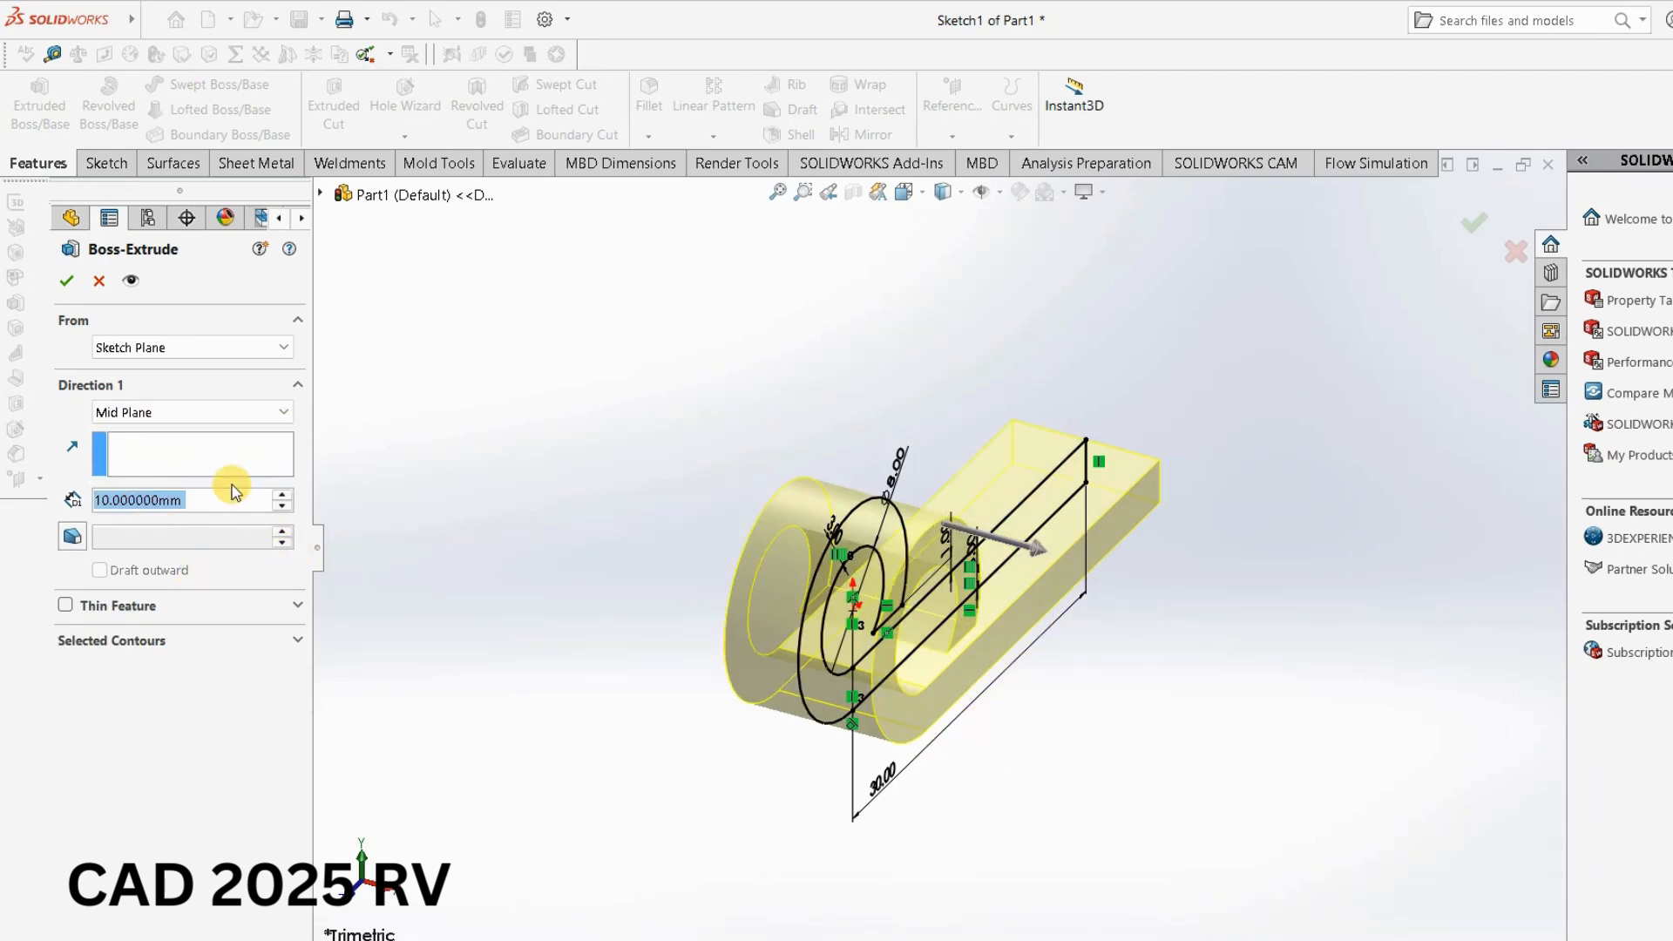
type("100")
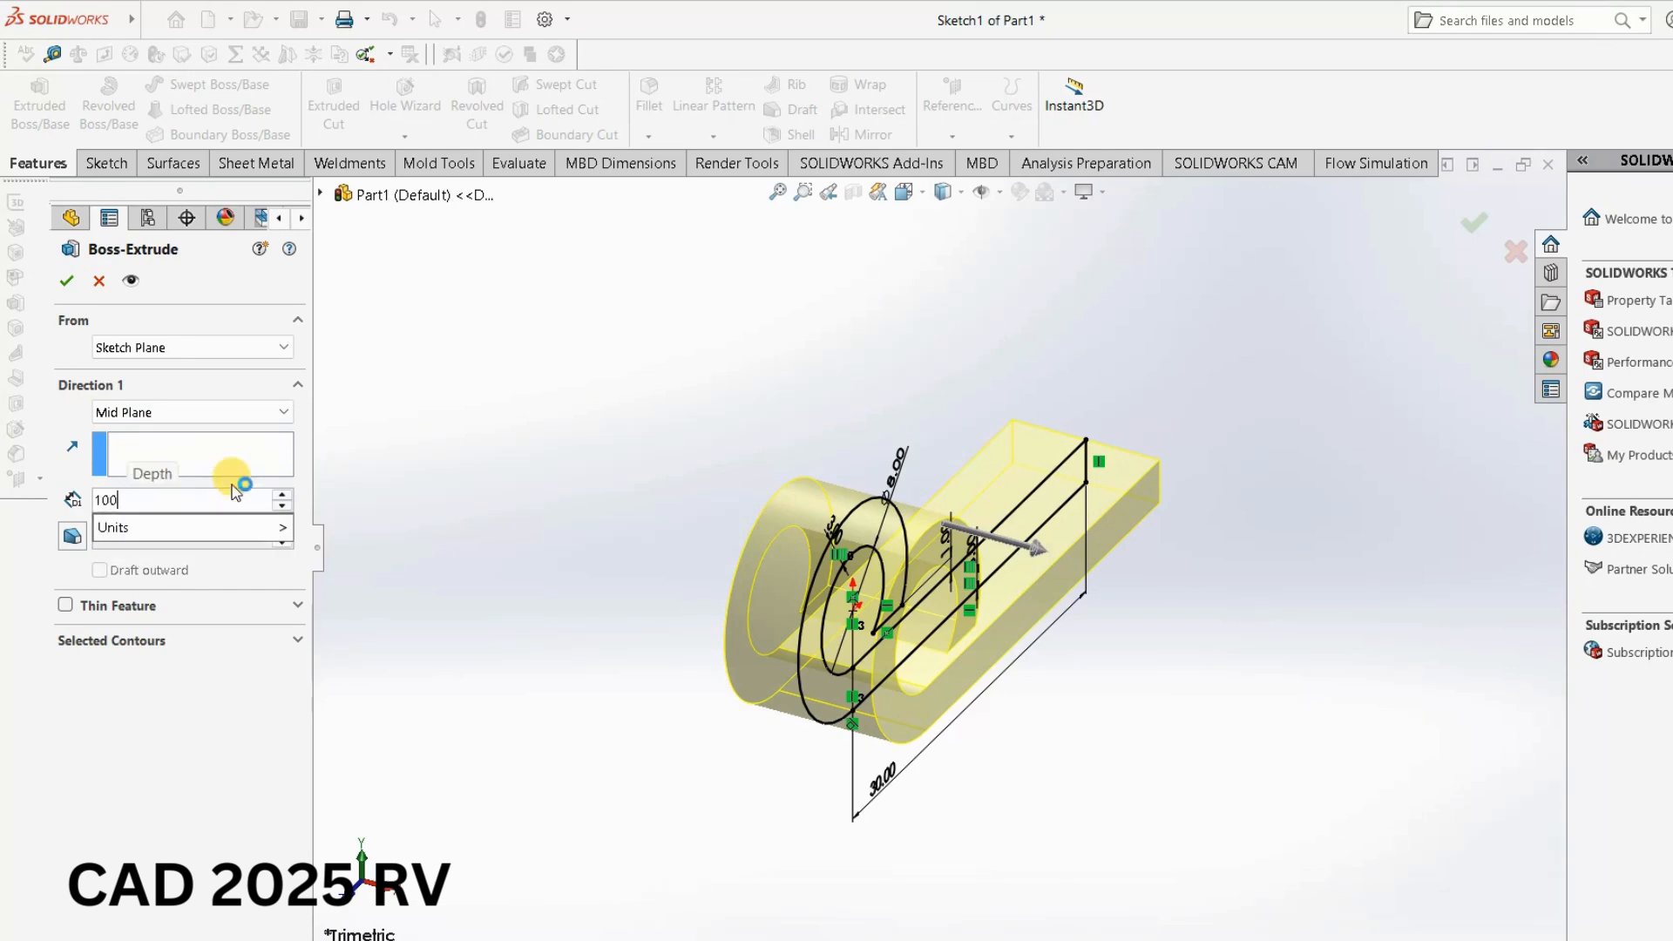
key("Return")
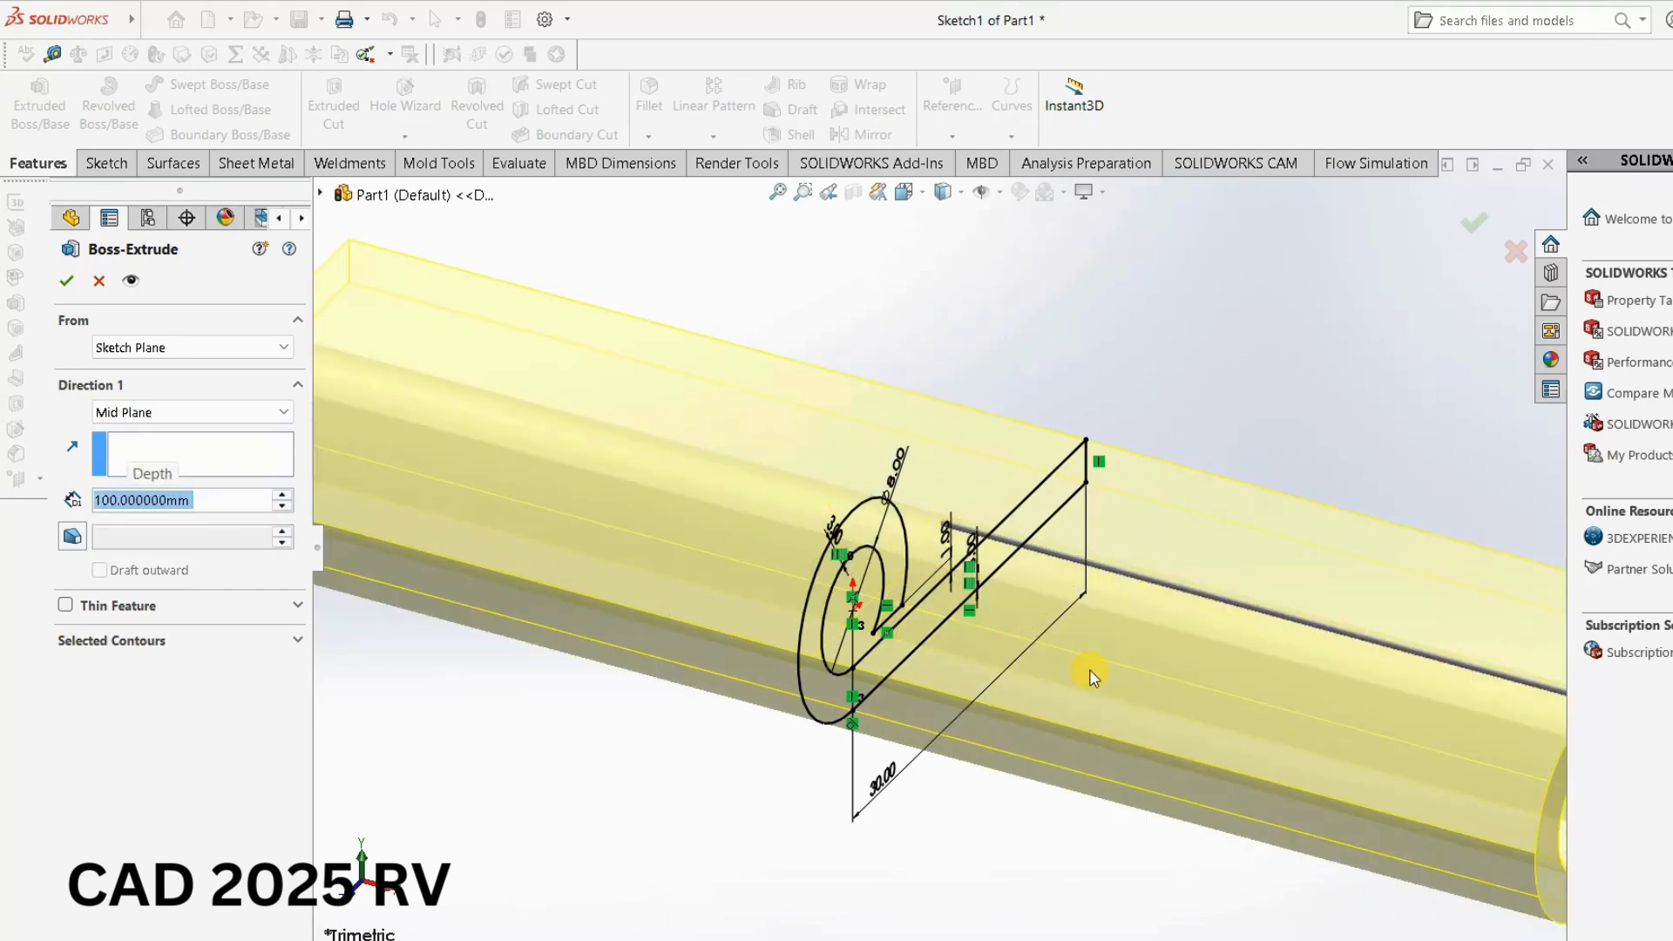
key("f")
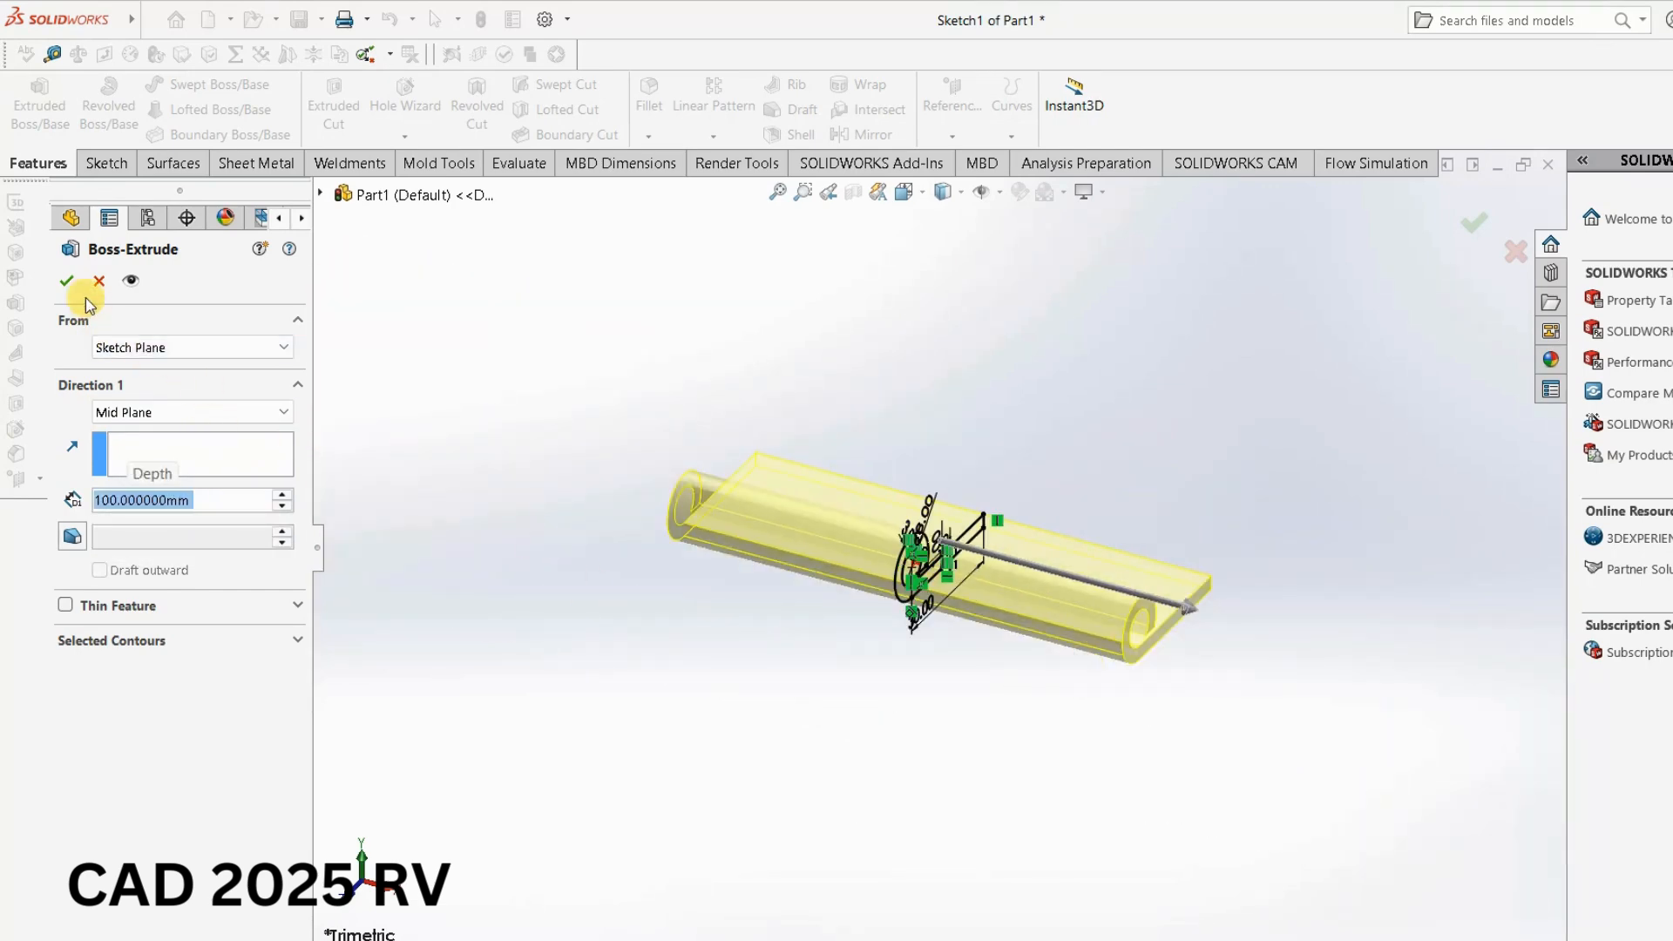
left_click(66, 281)
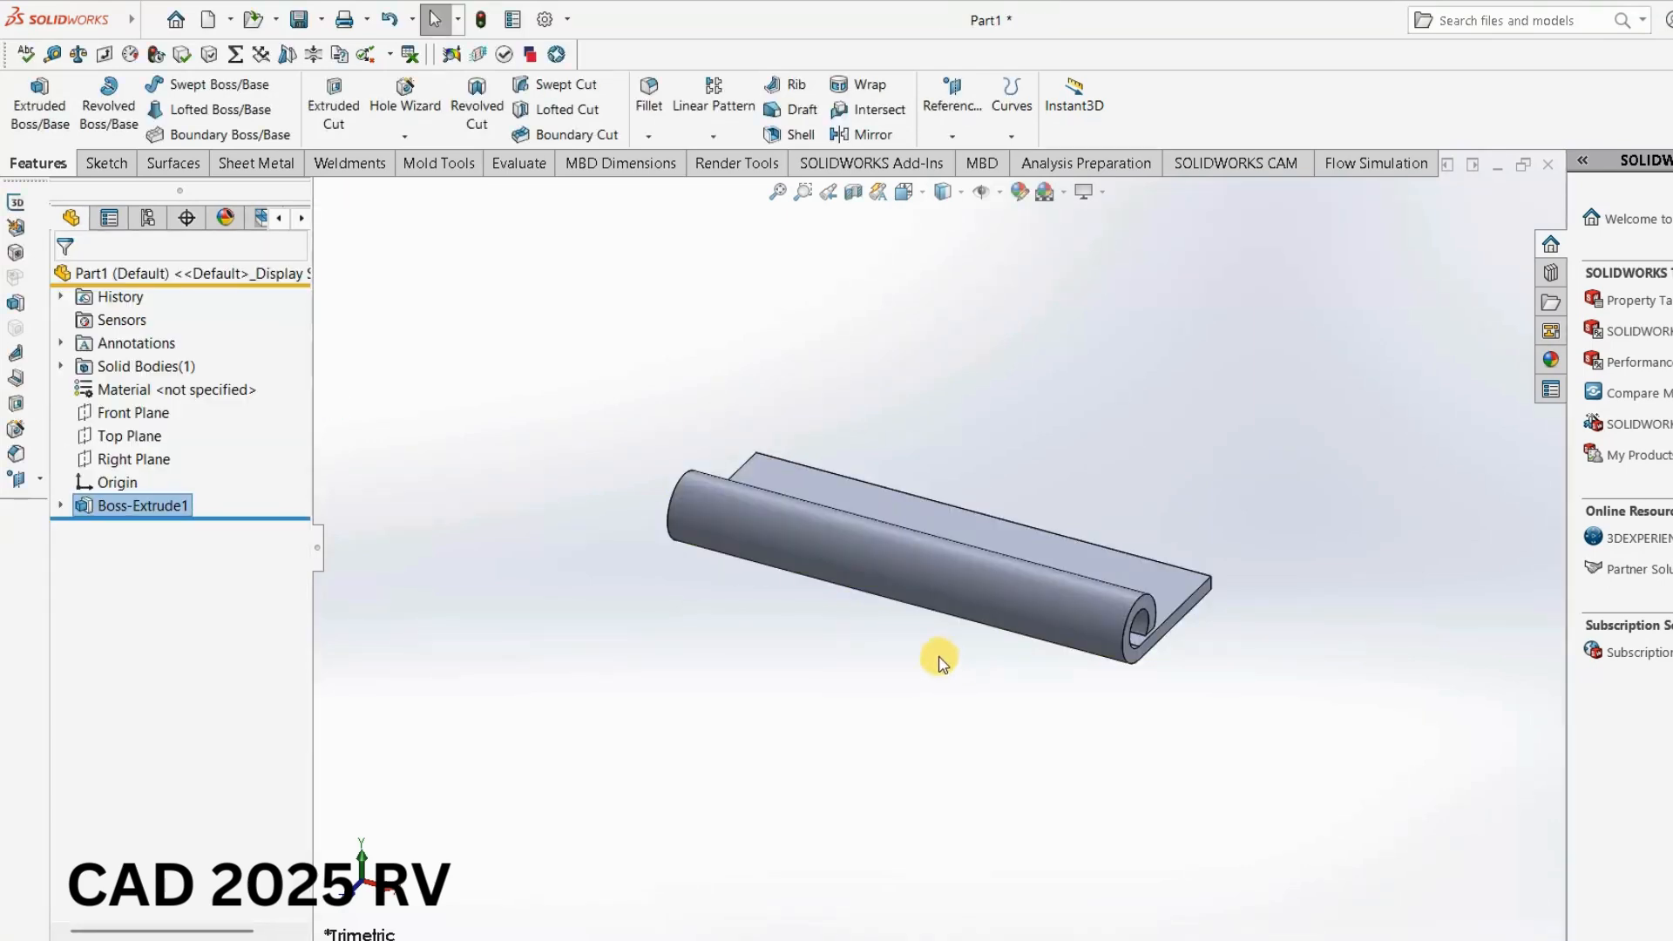
middle_click_drag(743, 653, 765, 709)
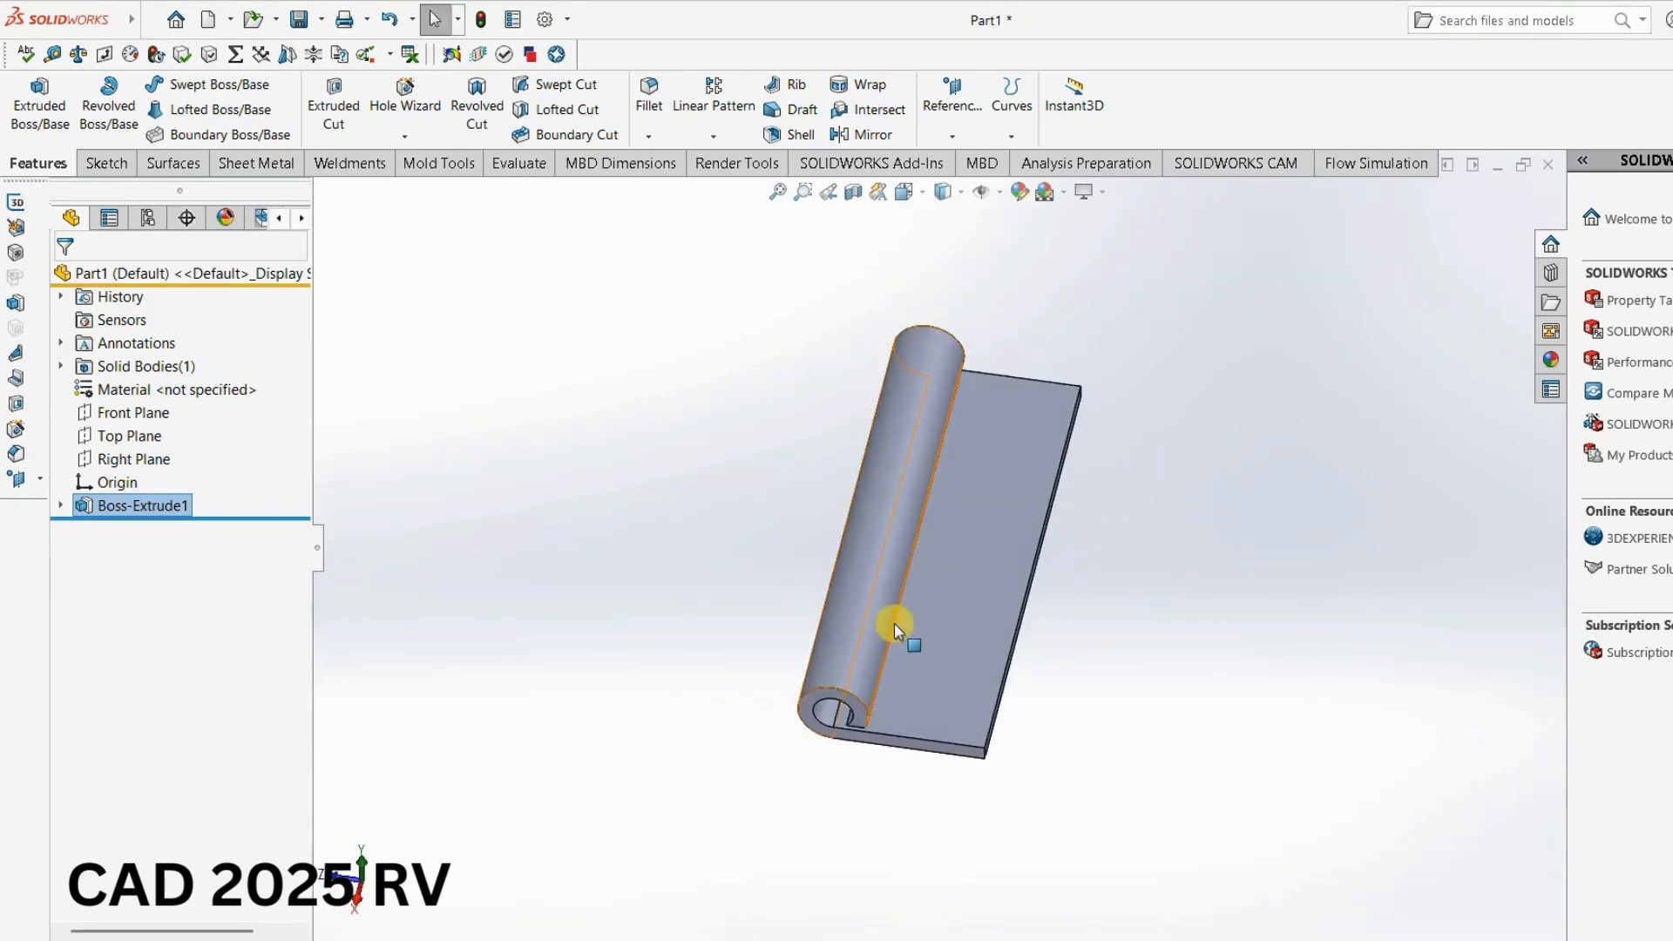
Select the Top Plane and turn the view normal to it.
middle_click_drag(897, 629, 858, 636)
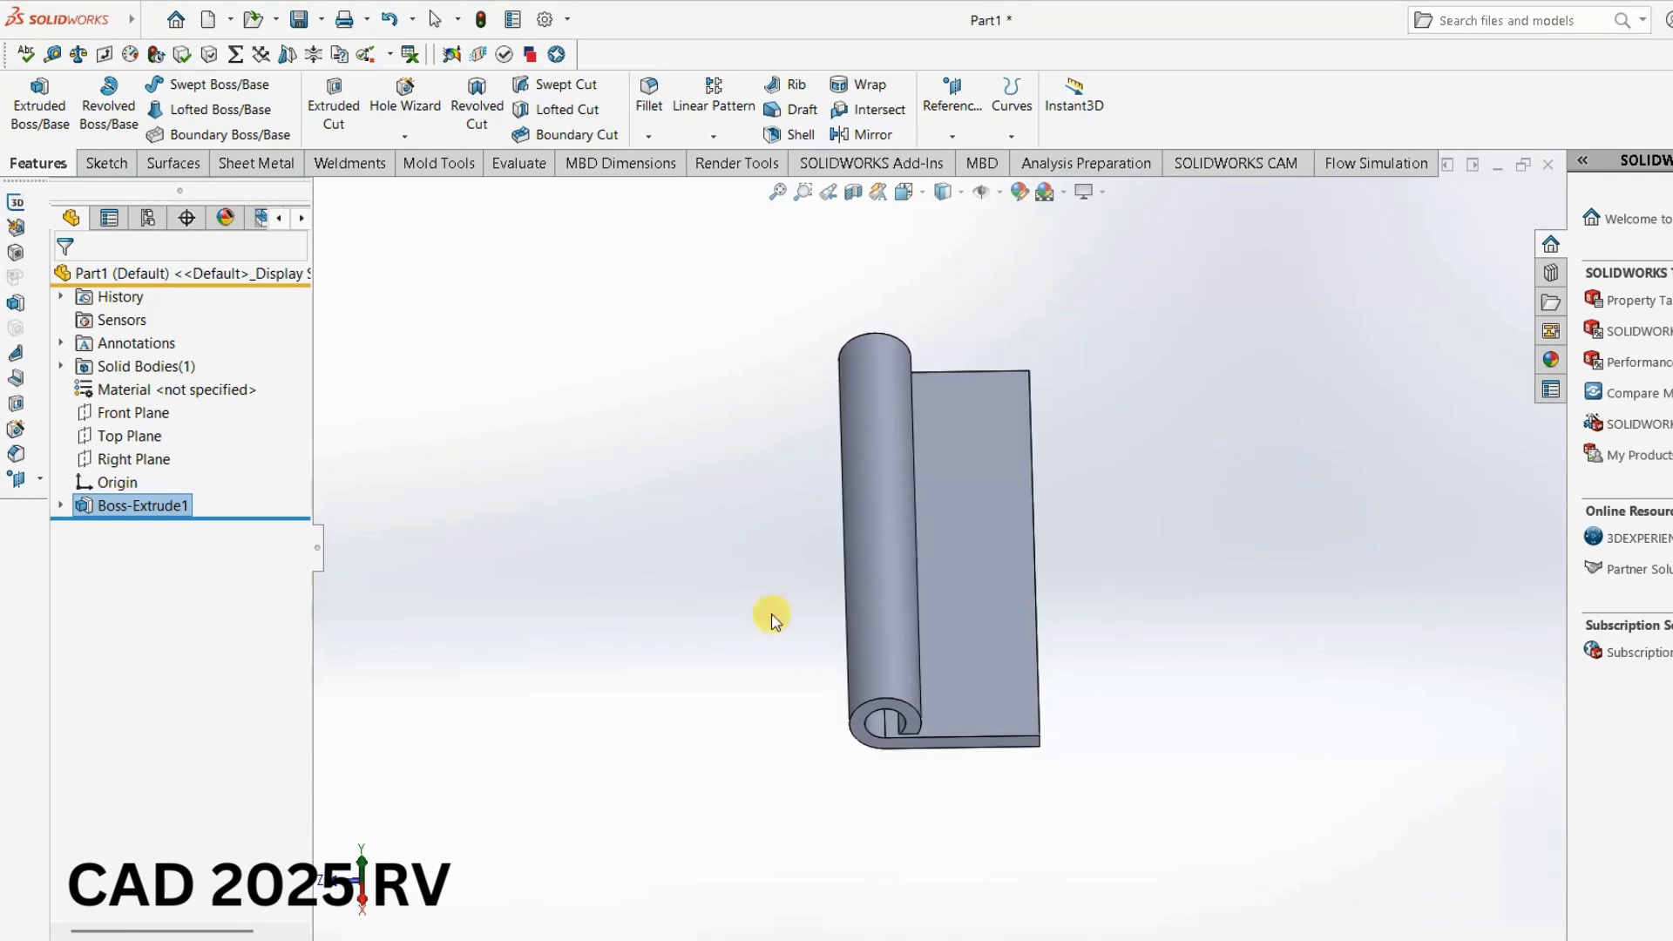
left_click(113, 437)
left_click(213, 404)
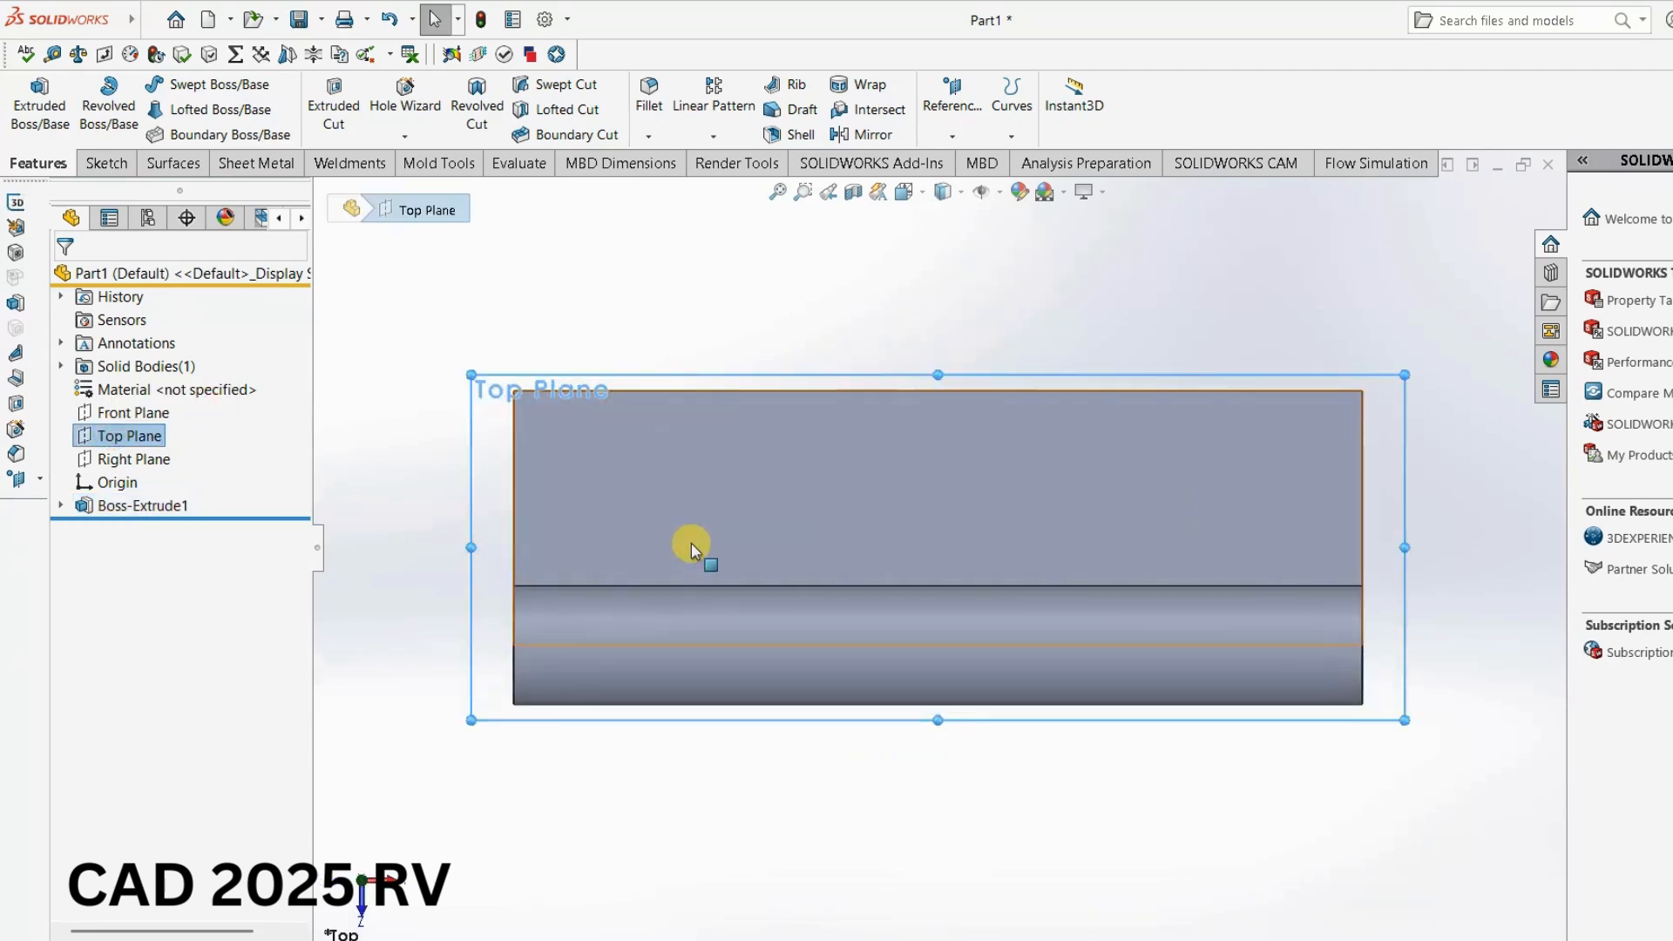
left_click(122, 167)
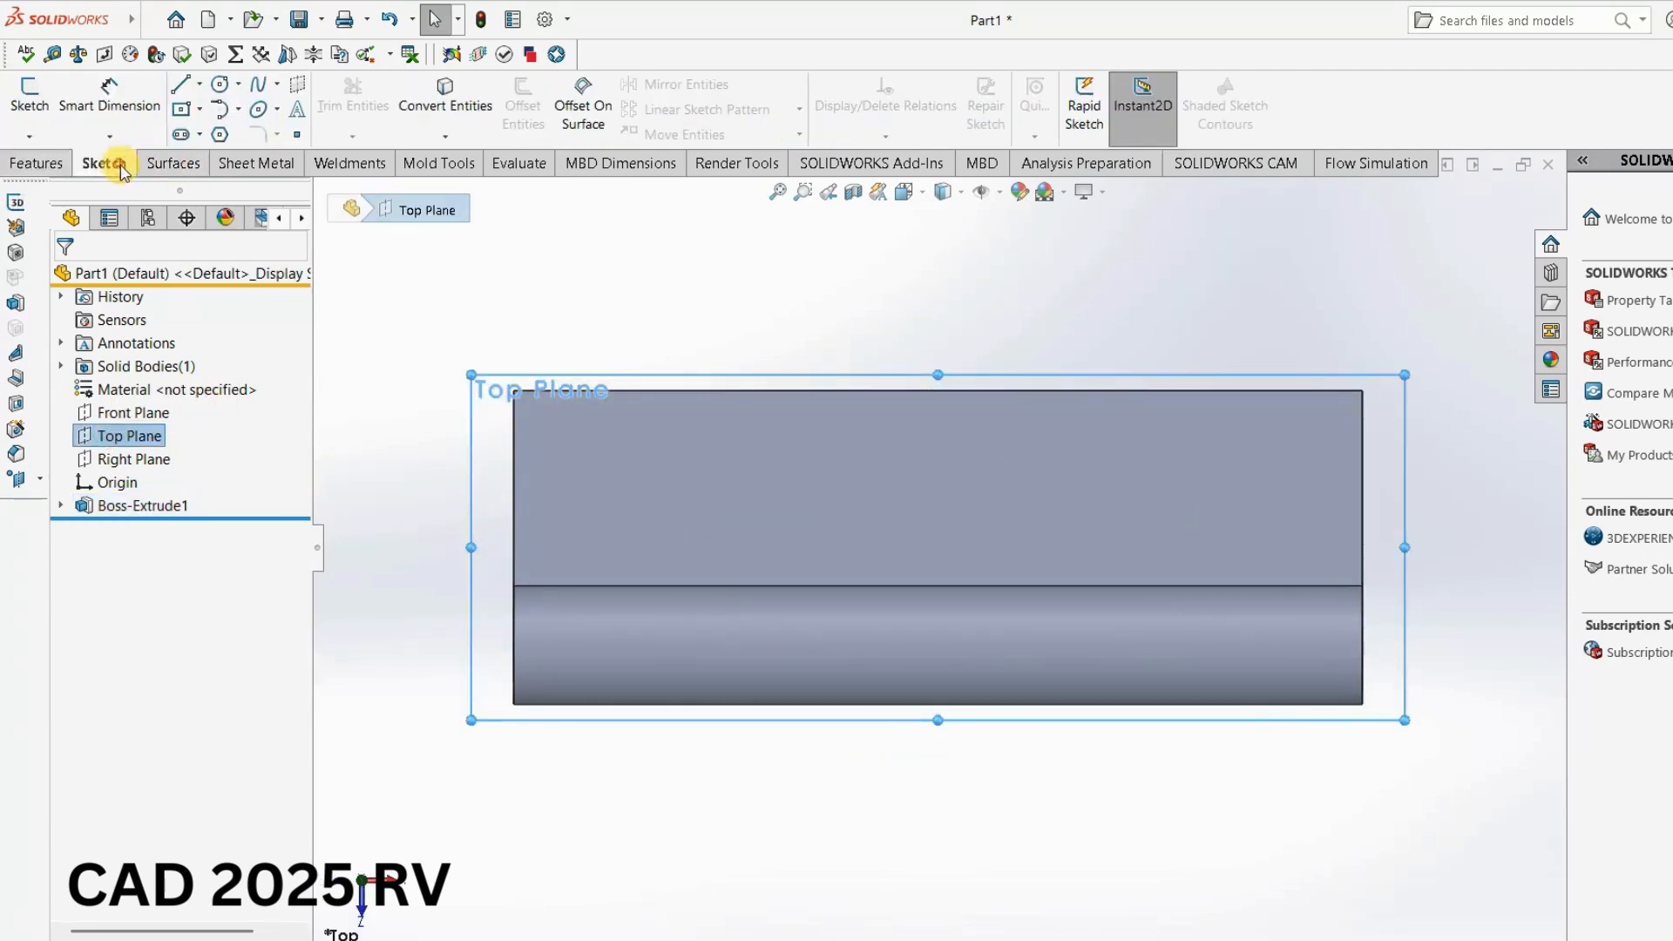
left_click(183, 113)
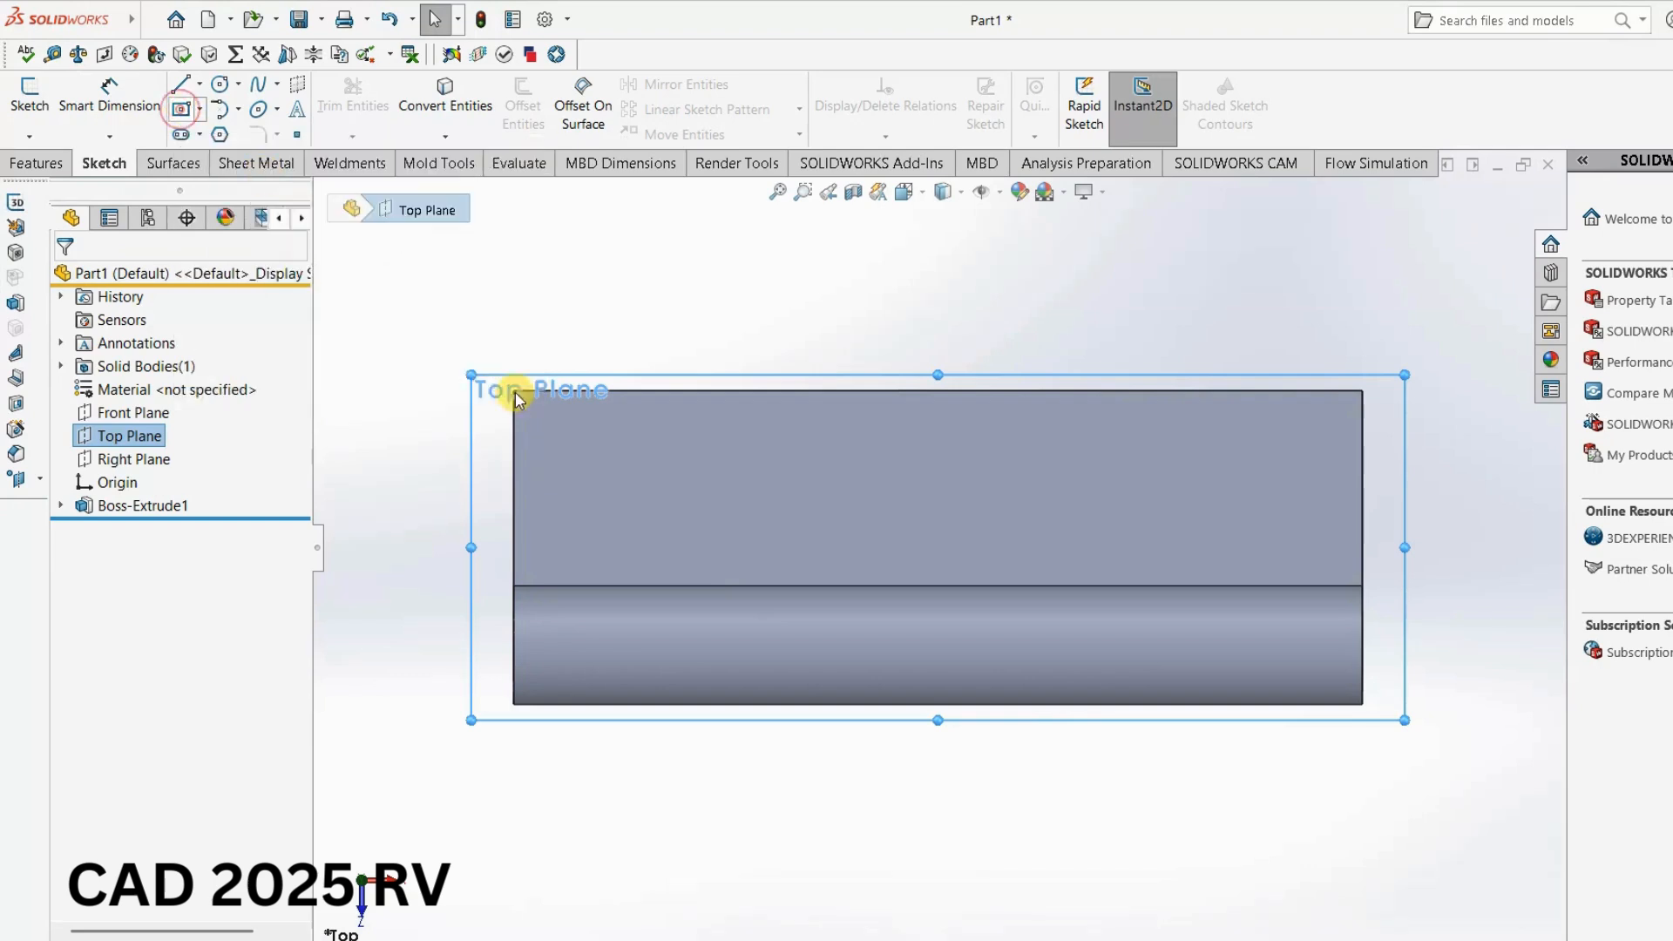
left_click(733, 652)
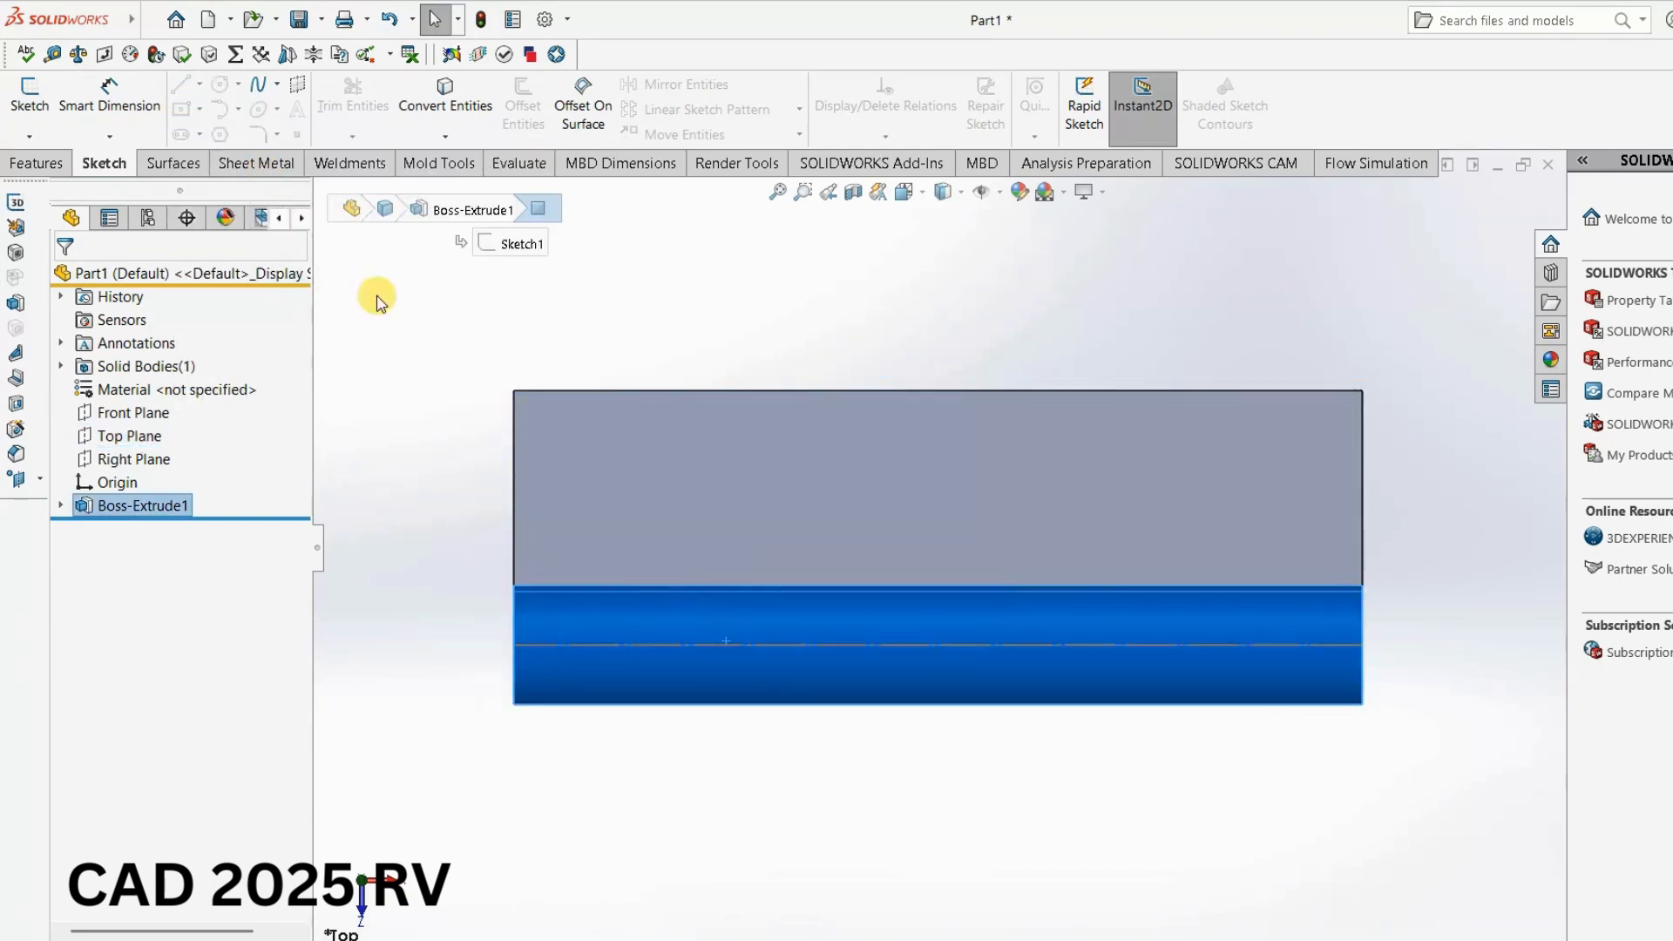
left_click(45, 165)
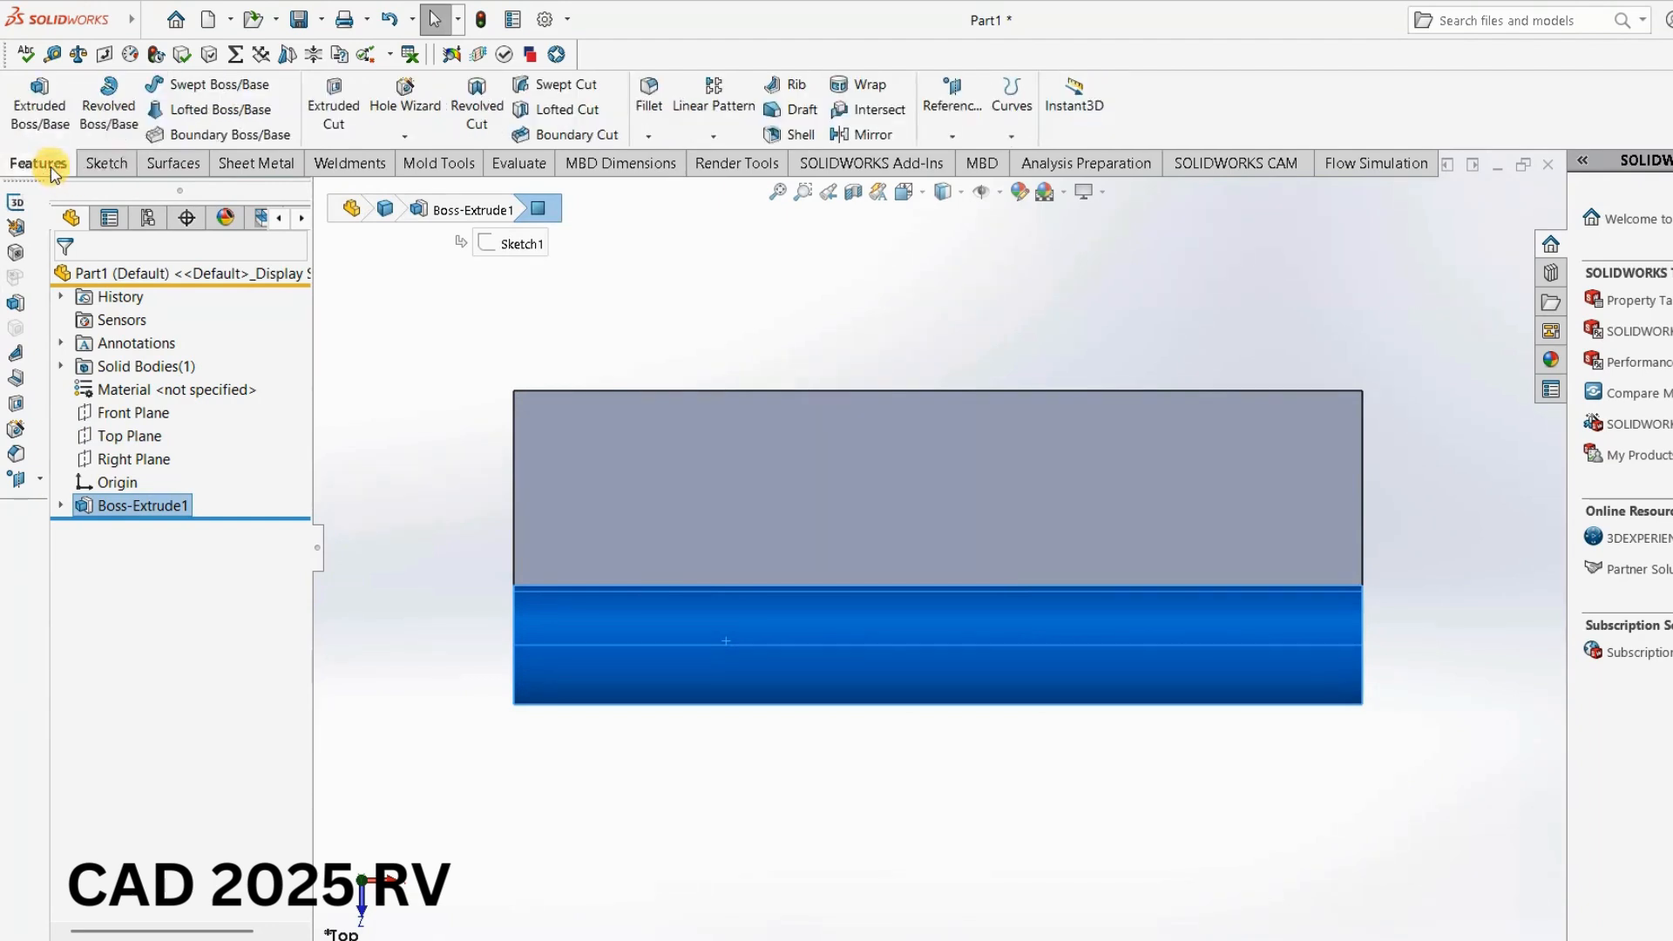
left_click(107, 165)
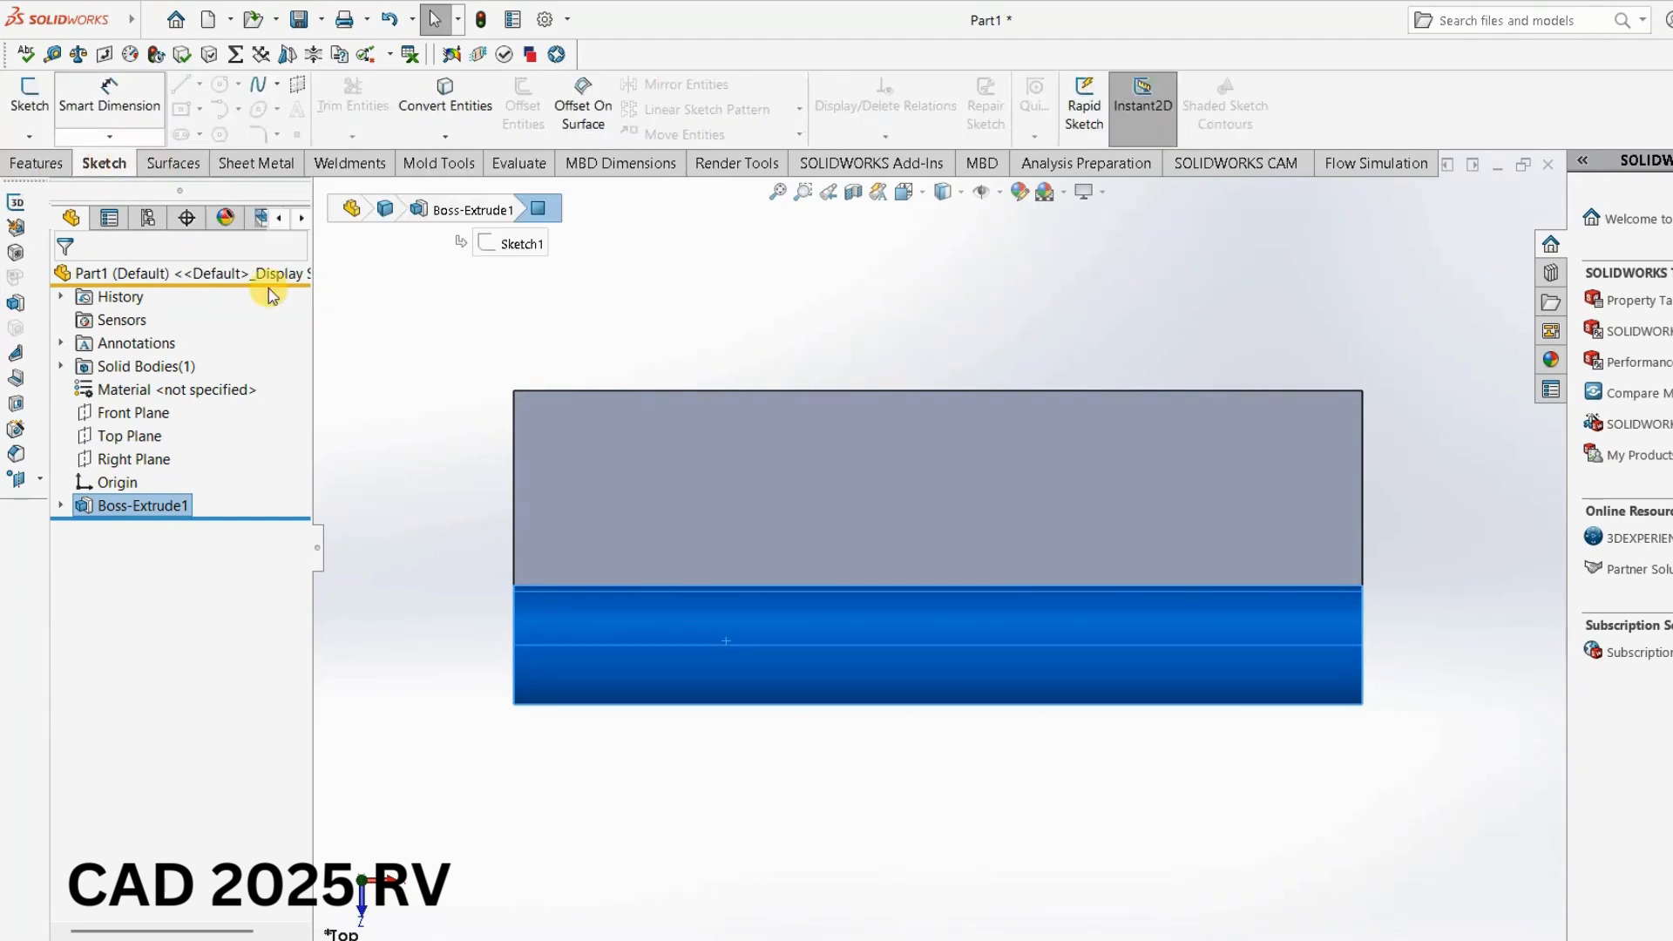
left_click(452, 308)
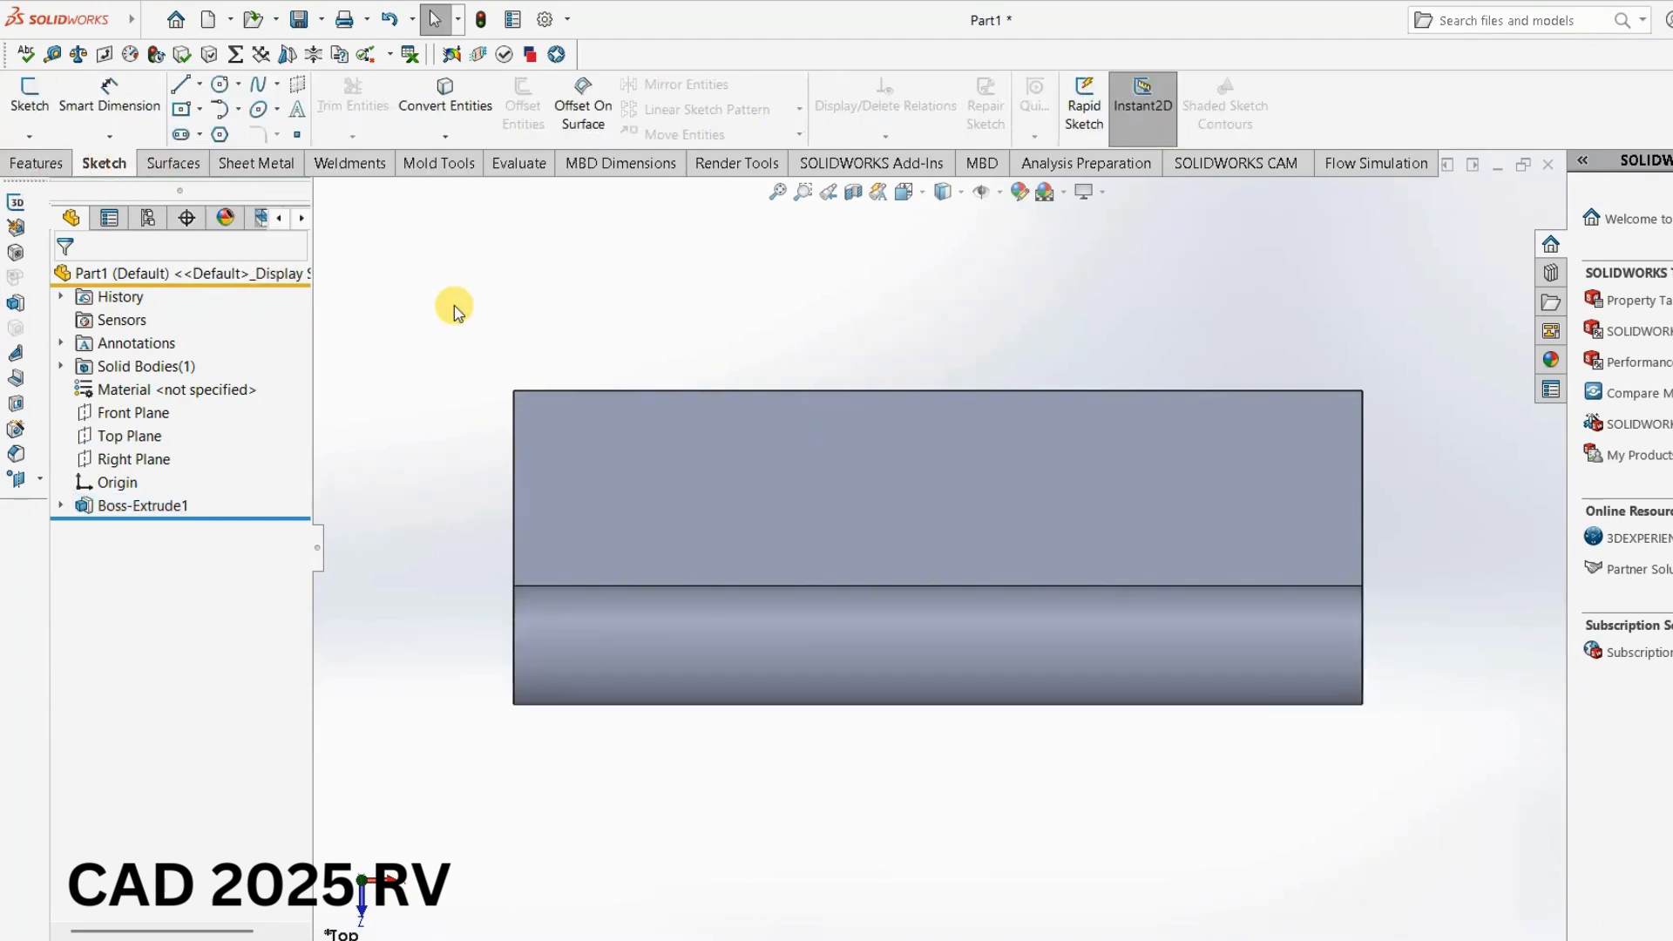
Start a sketch on the Top Plane and draw a center rectangle about 24.6 by 15.8 mm over the knuckle, its center level with the origin.
left_click(166, 414)
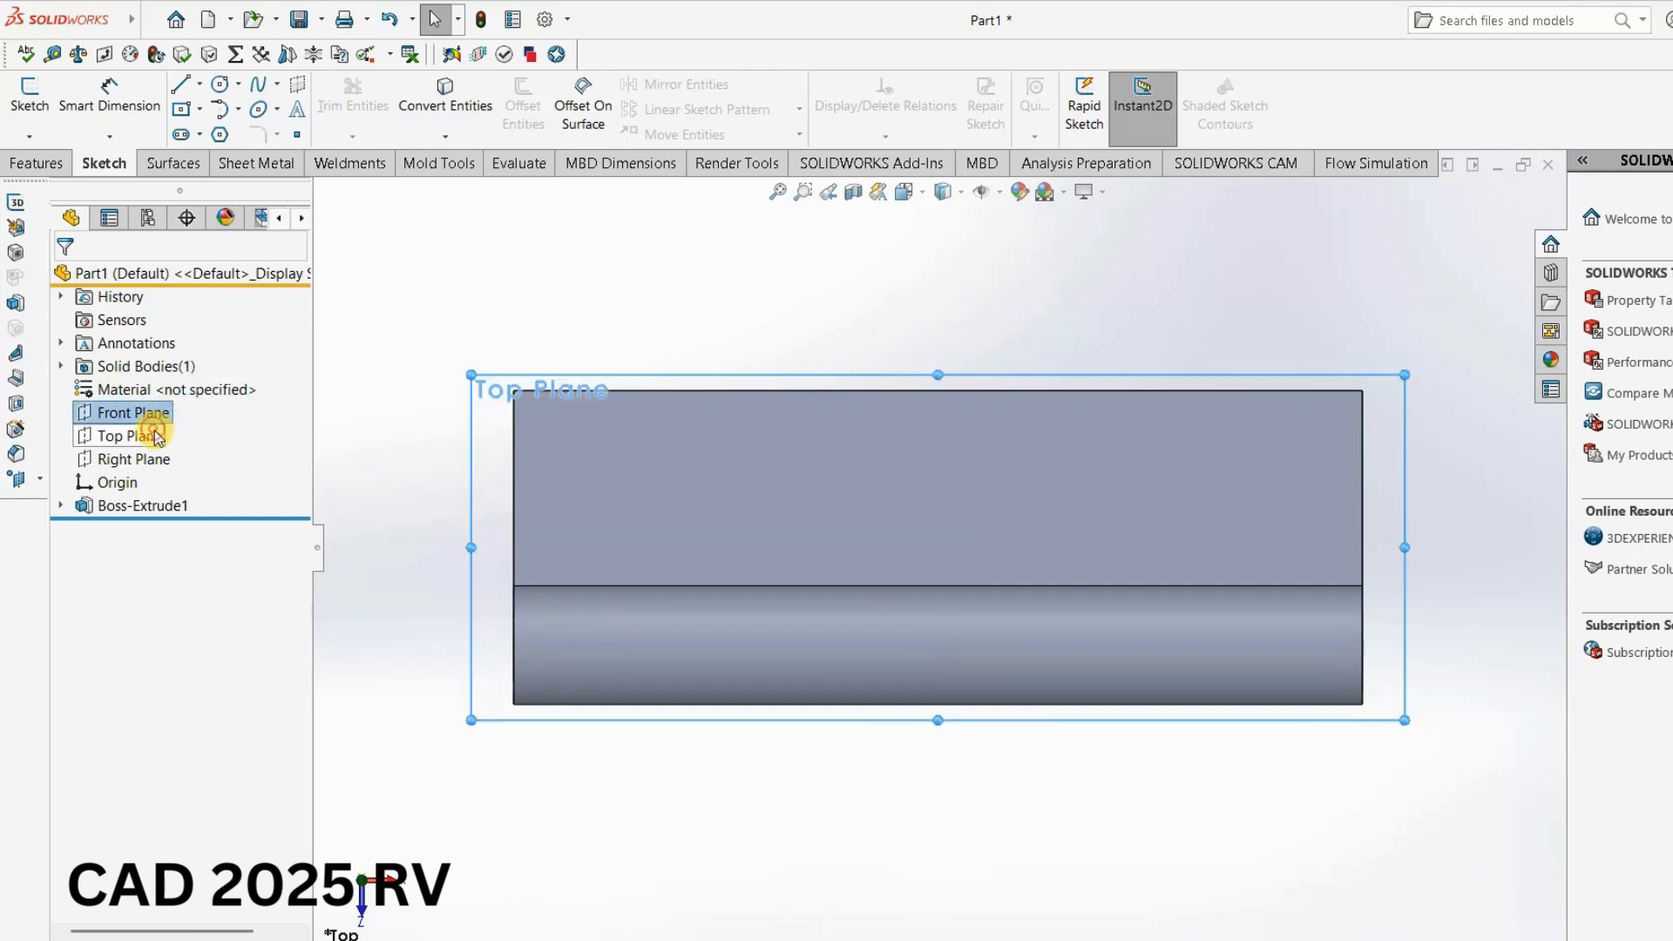
left_click(117, 436)
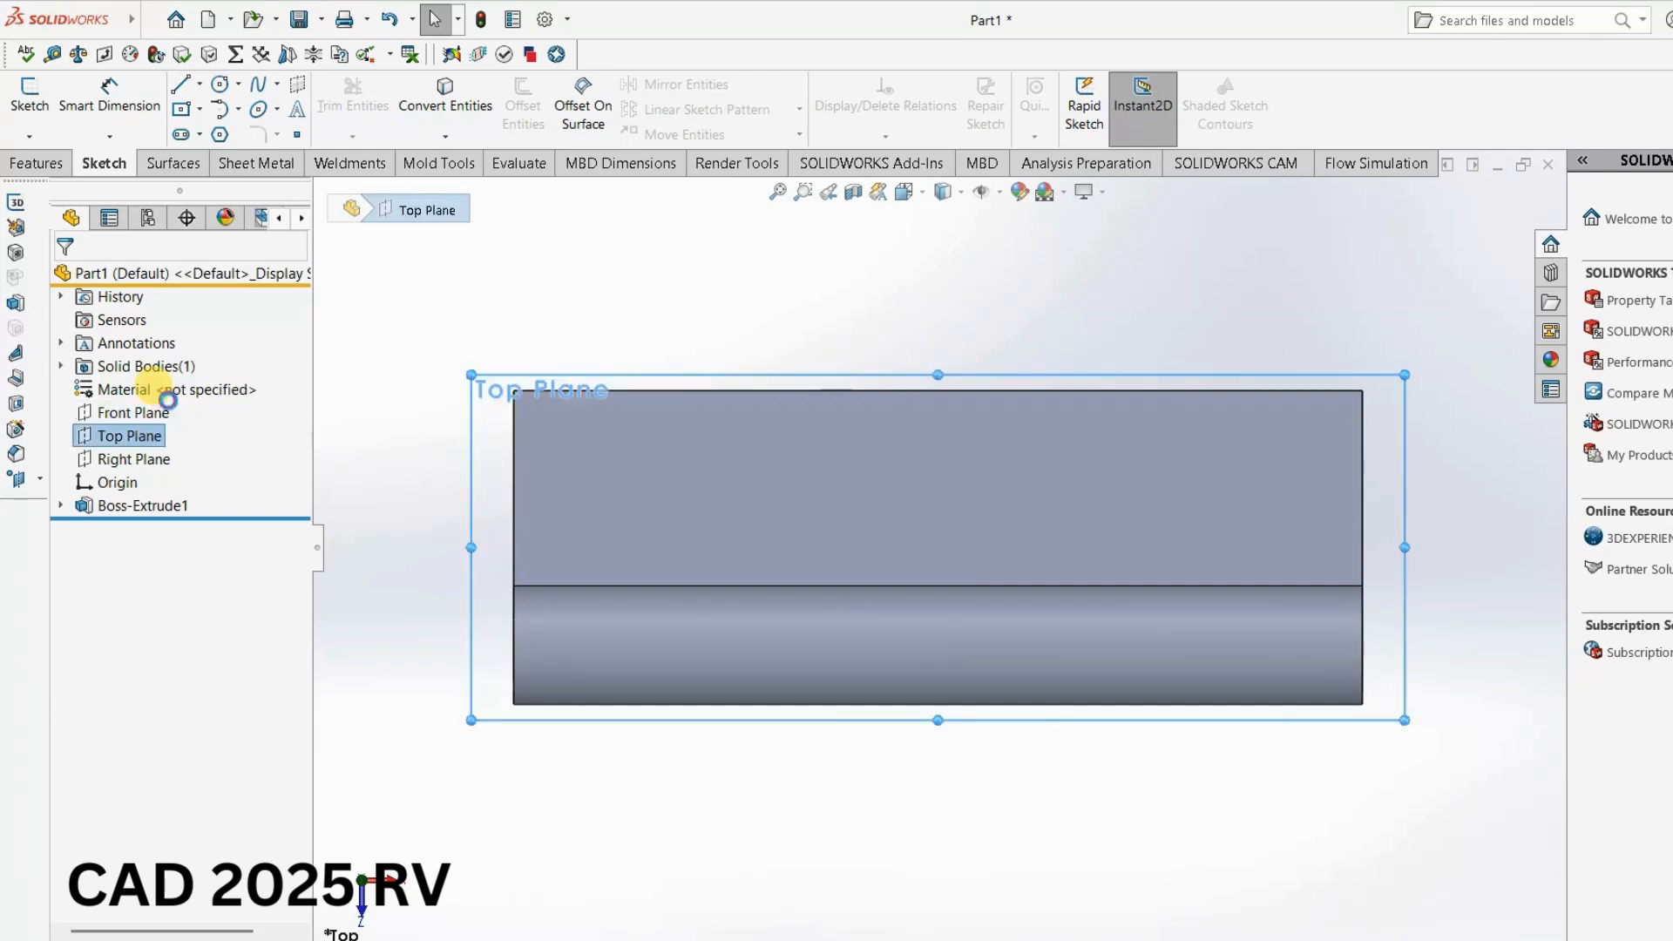
left_click(171, 401)
left_click(181, 109)
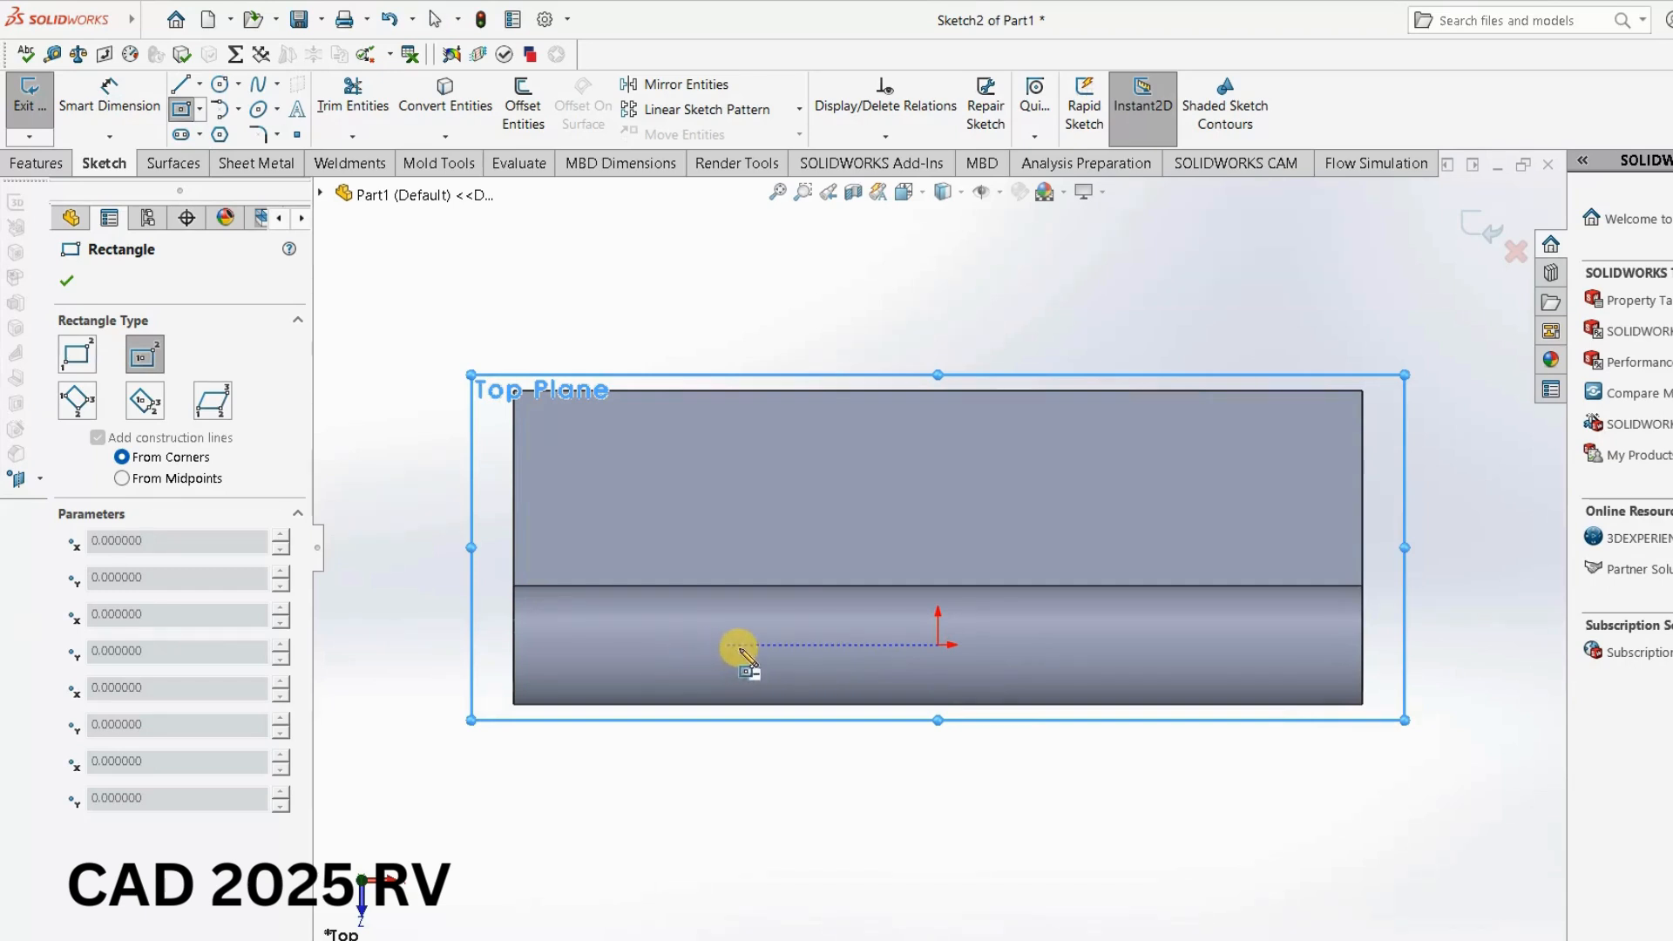
left_click(795, 645)
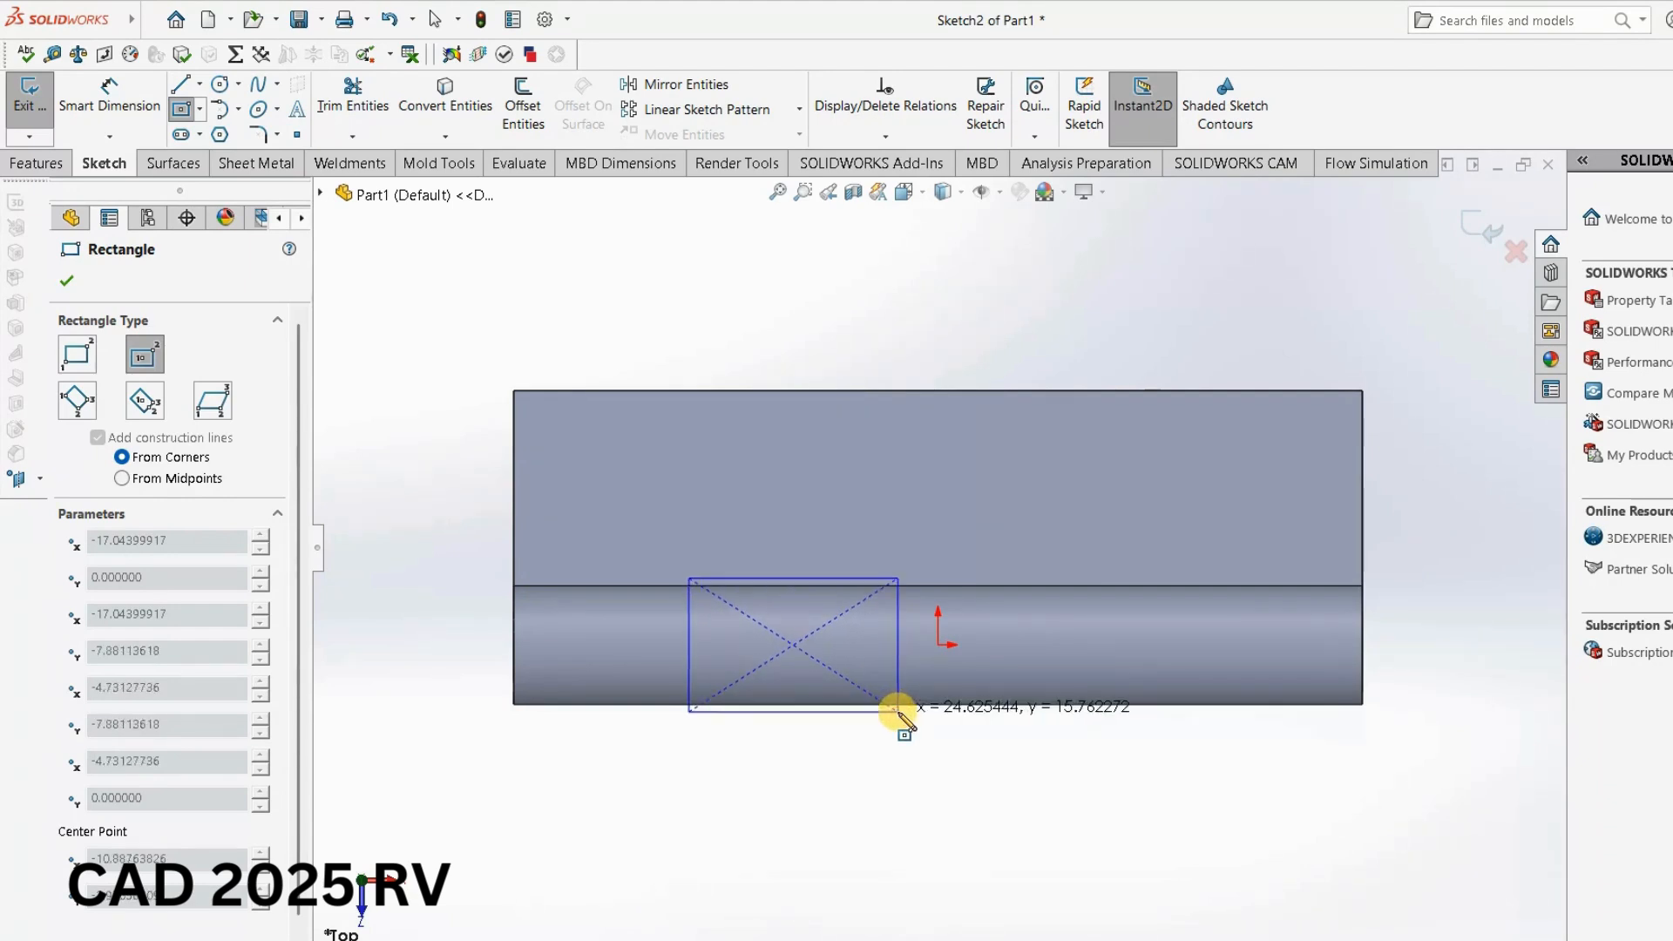
left_click(897, 712)
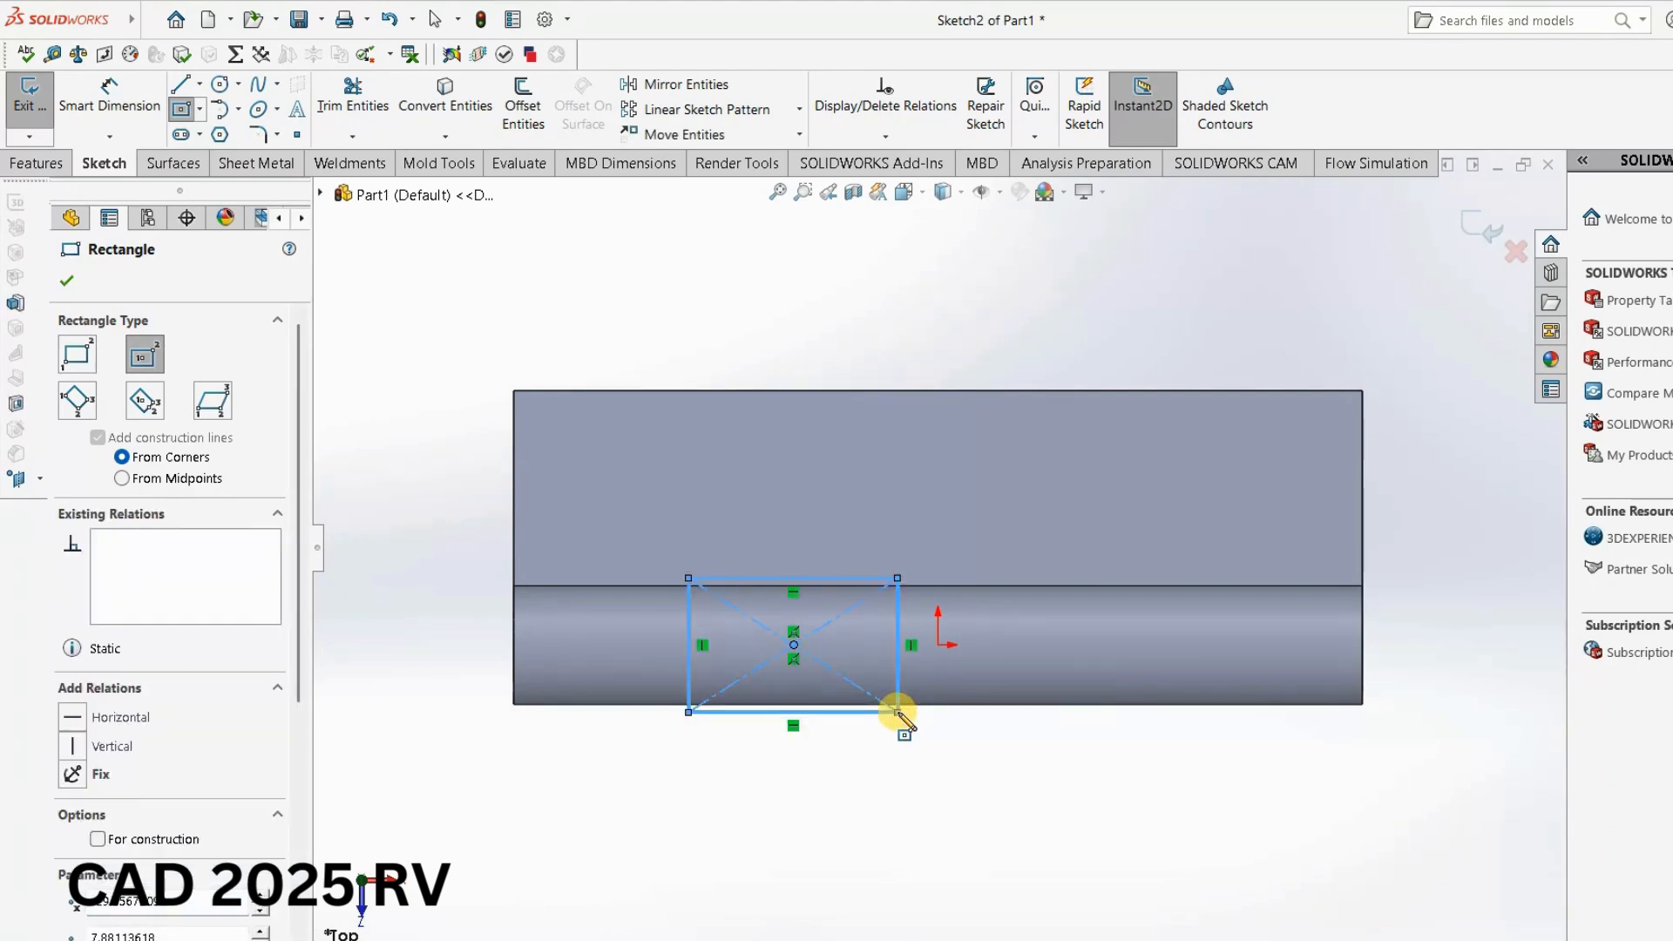
key("Escape")
Dimension the horizontal distance from the rectangle's center to the origin as 18 mm.
left_click(109, 100)
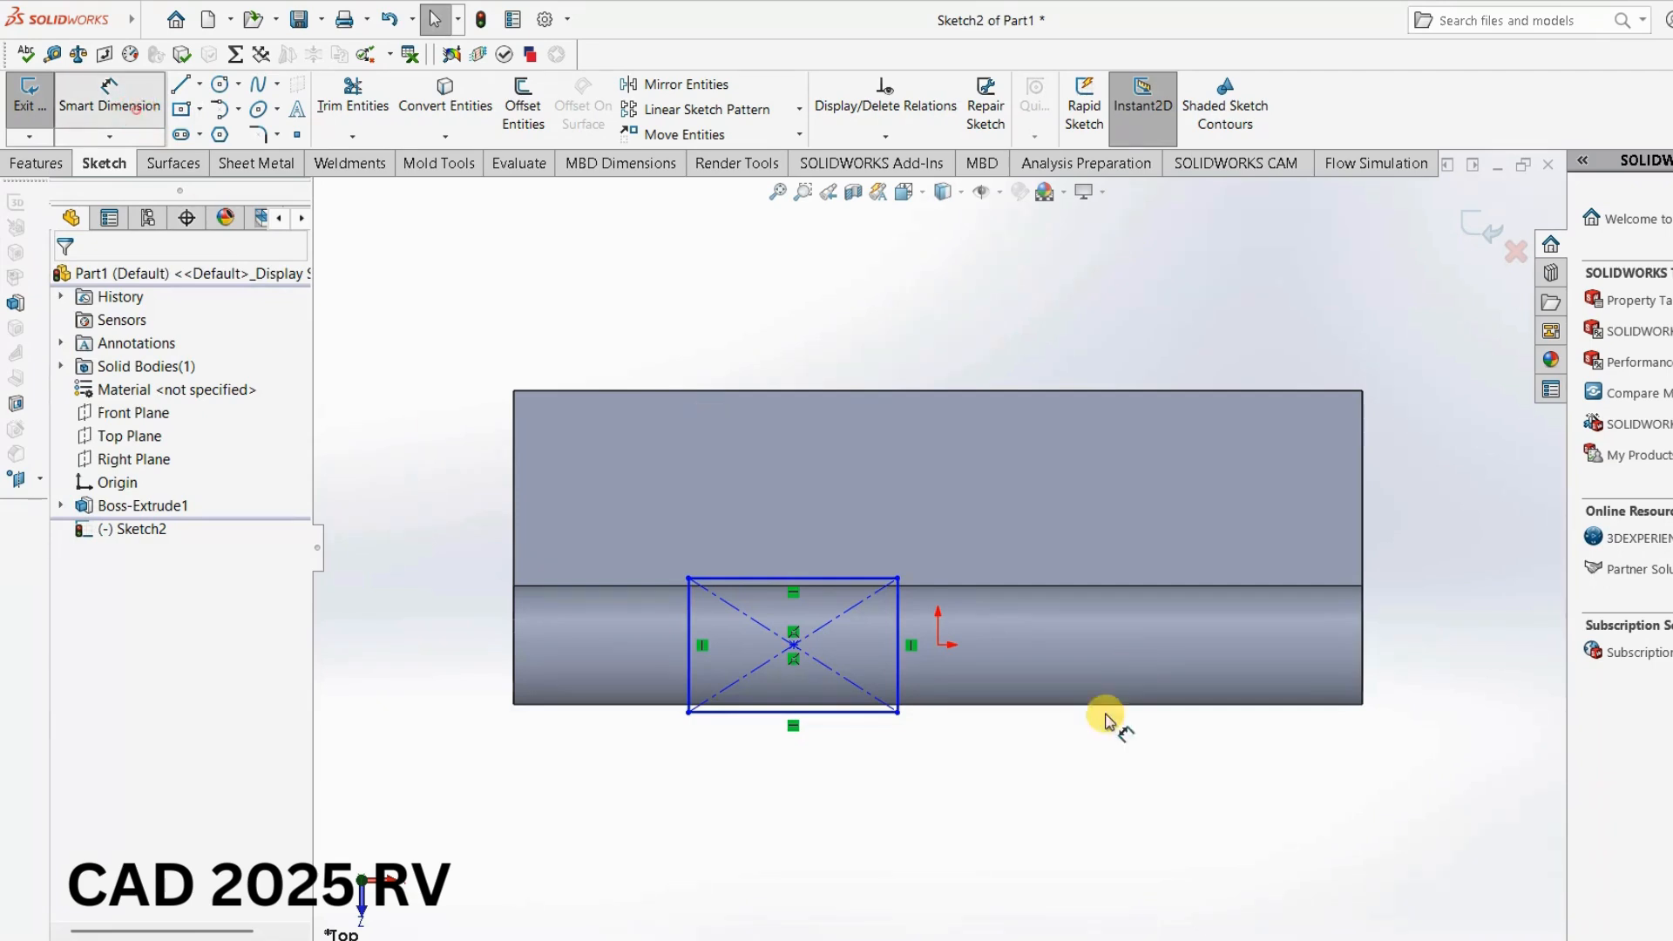
left_click(793, 645)
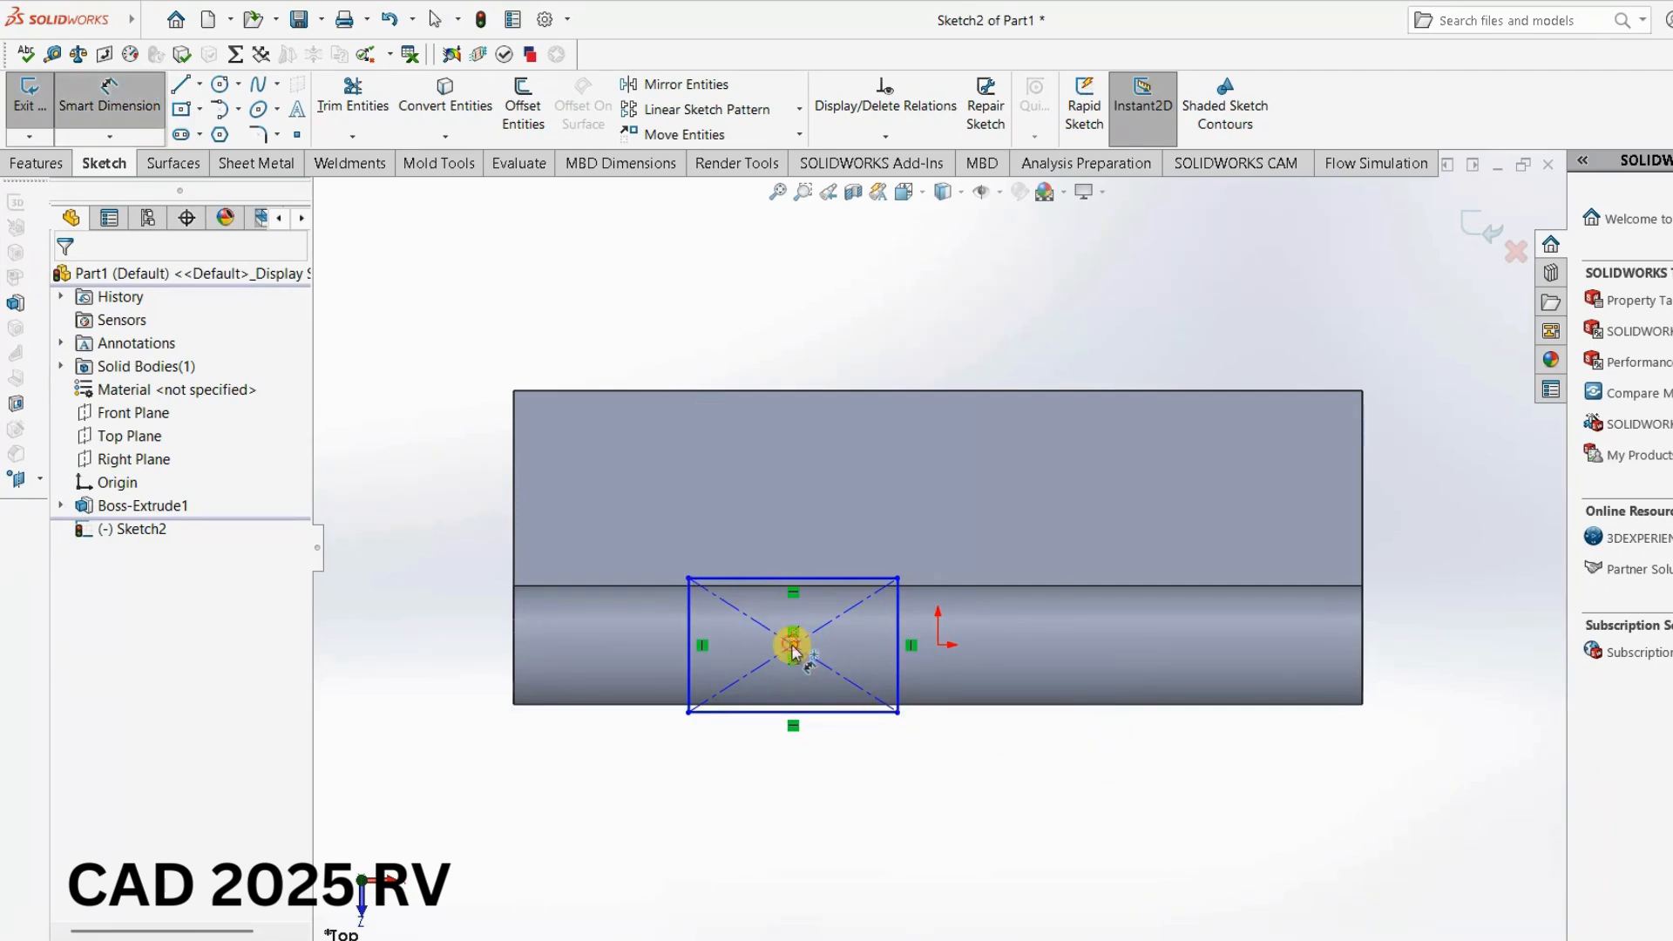
left_click(938, 646)
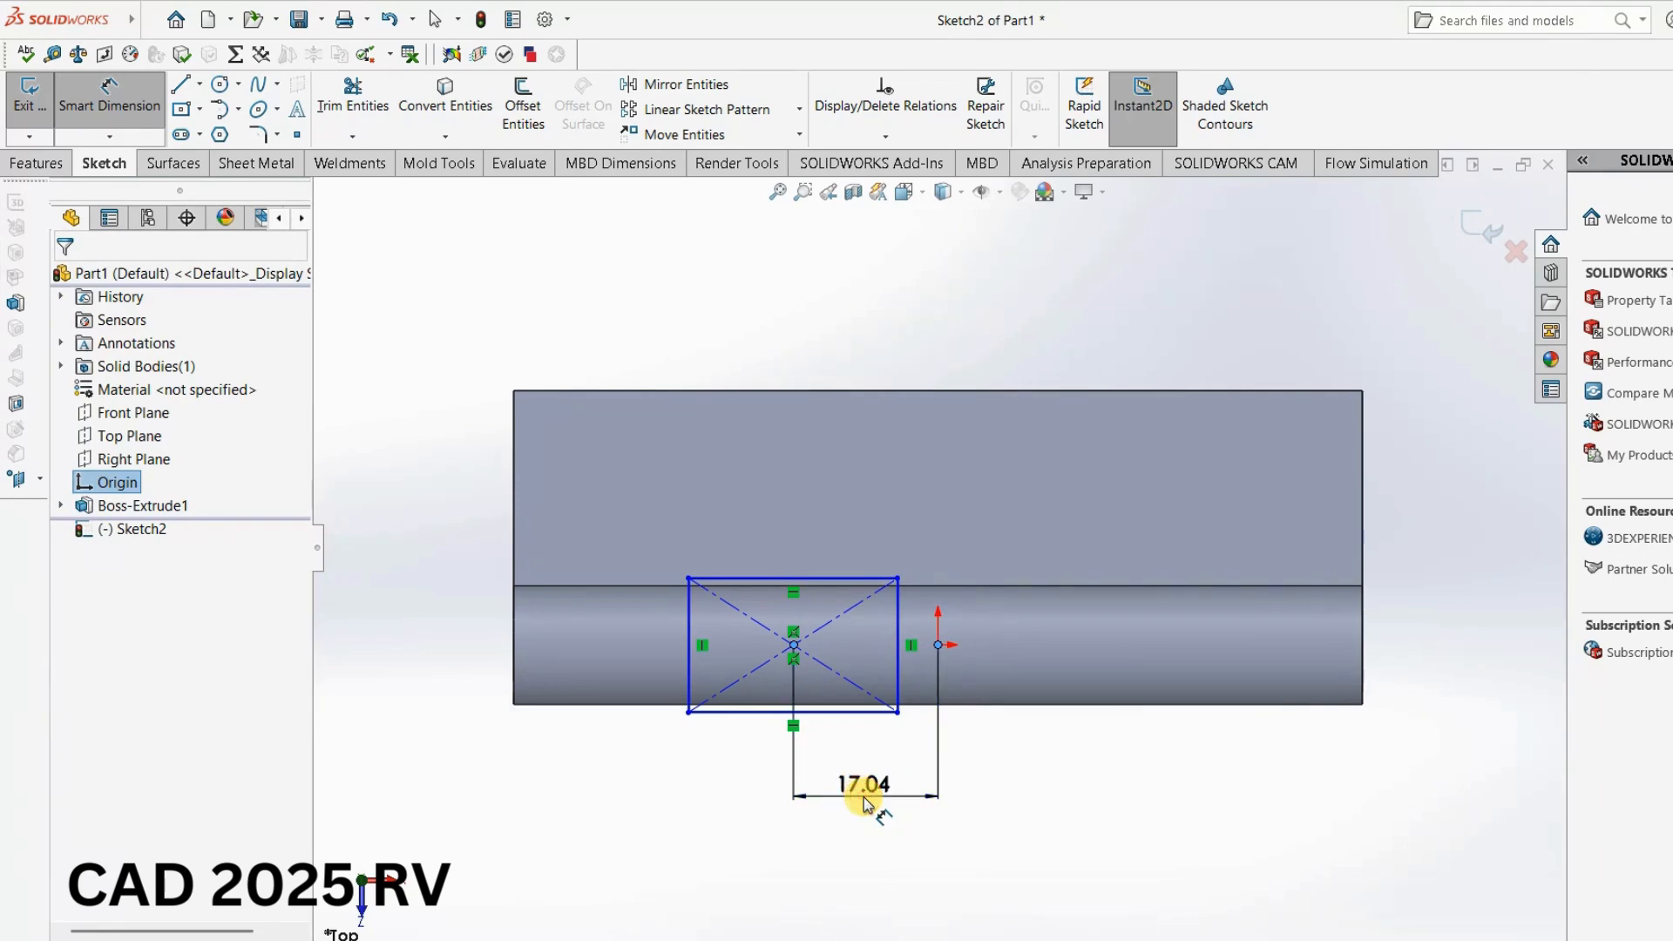
left_click(863, 800)
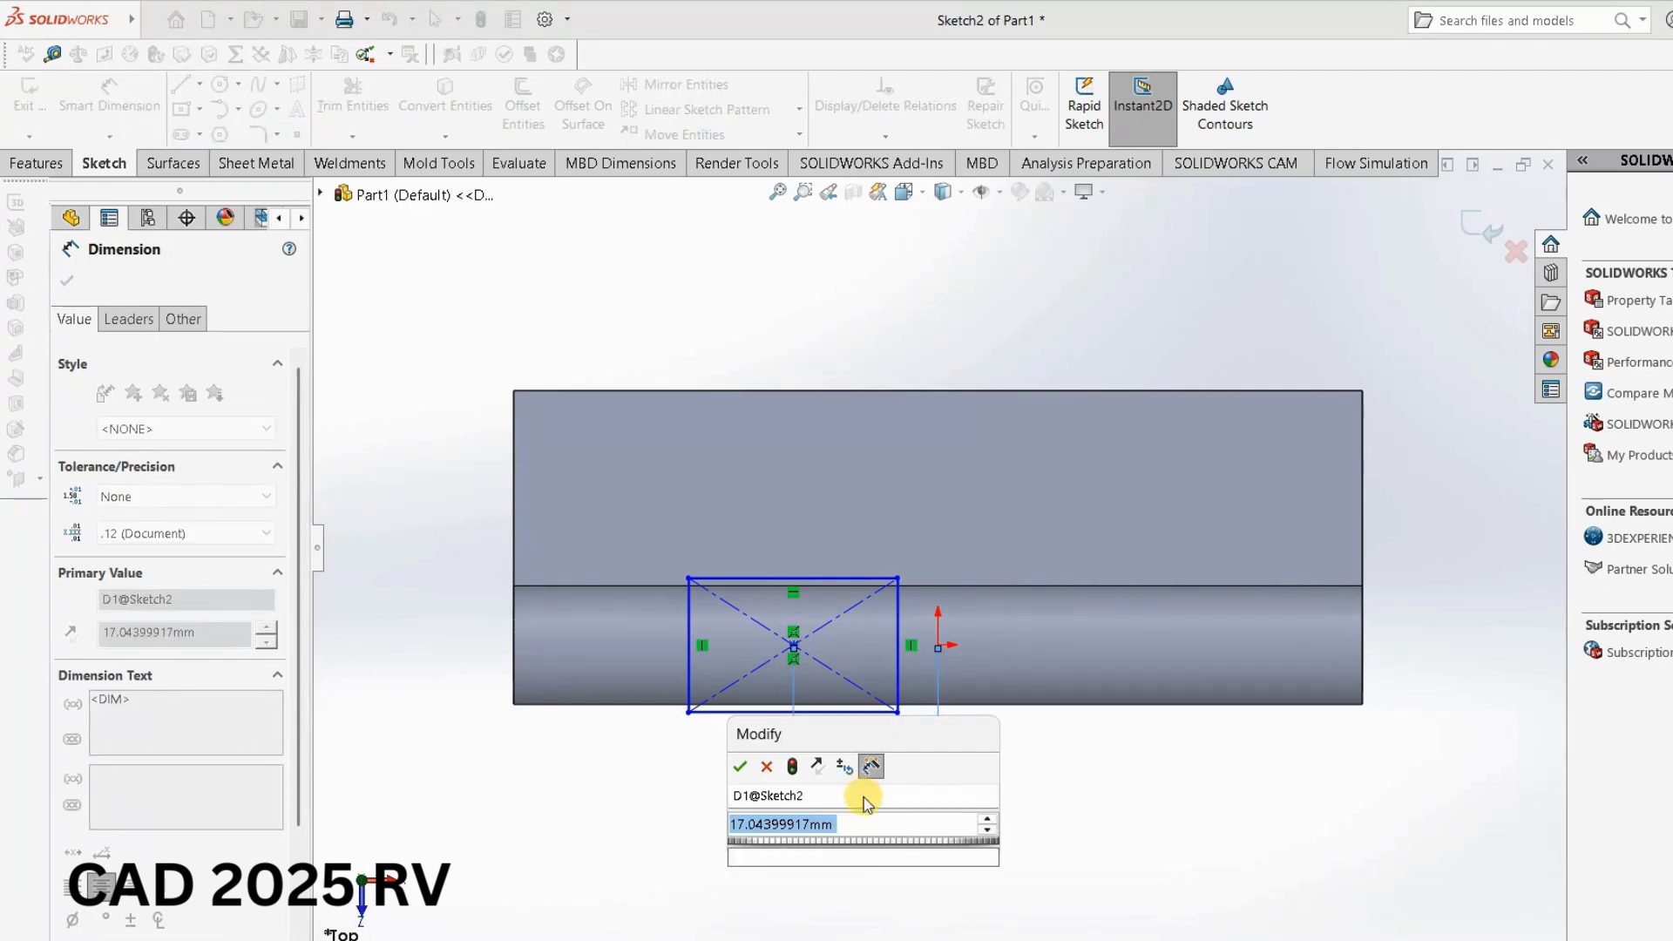
type("16")
key("Return")
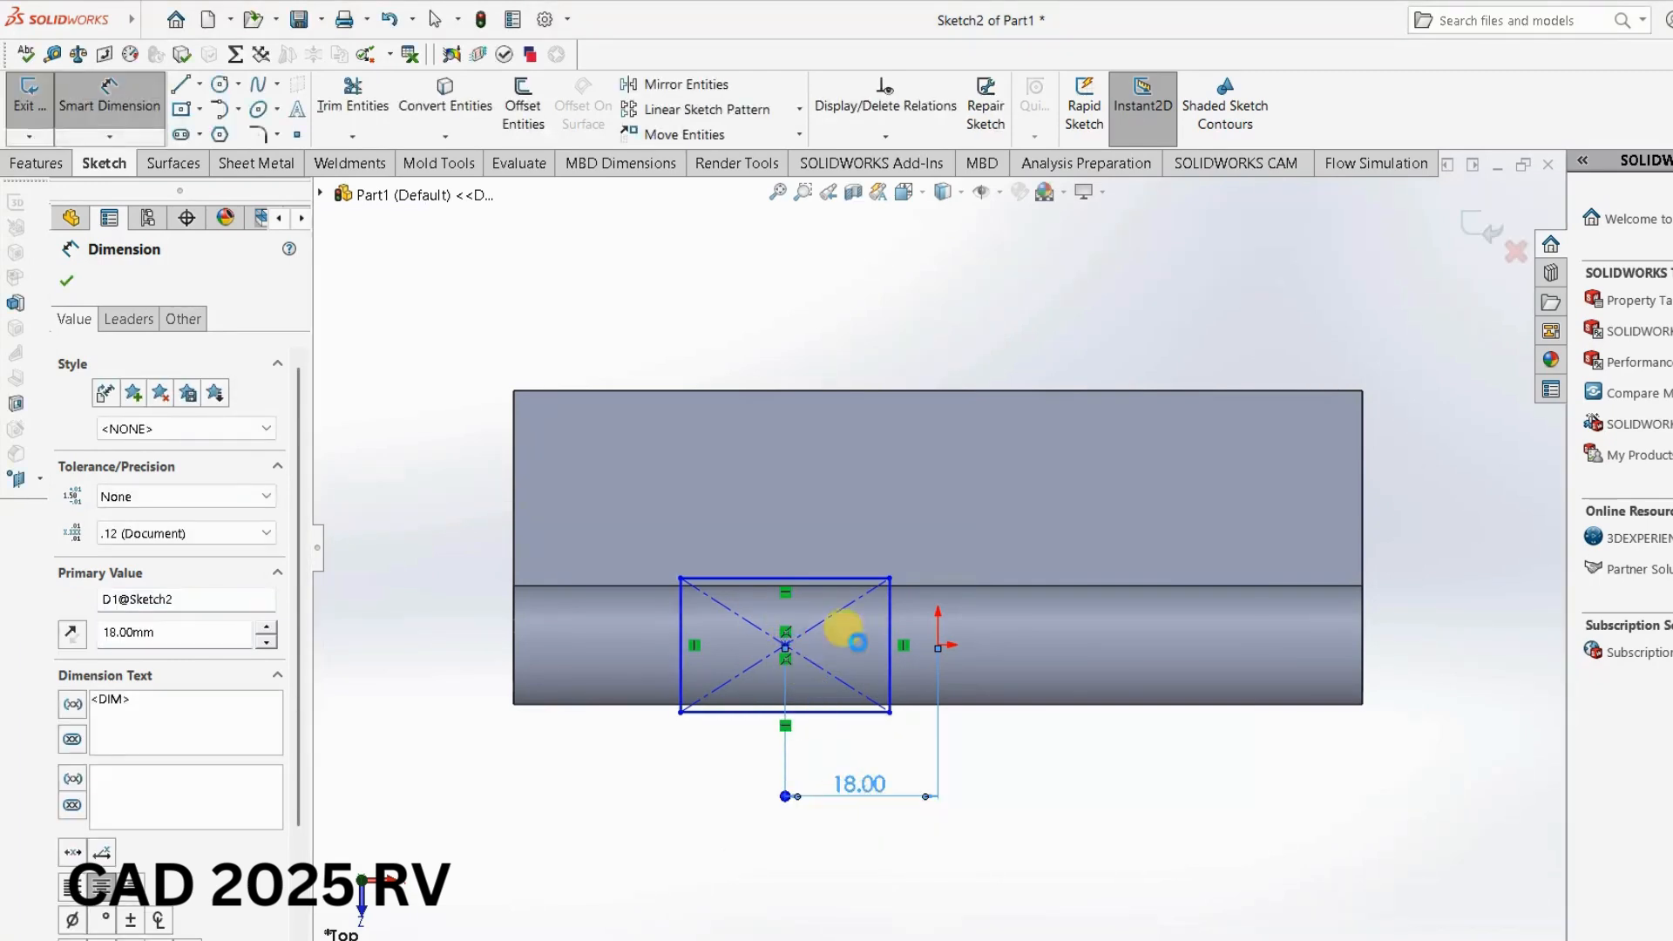
Dimension the rectangle's length along the knuckle as 20 mm.
left_click(827, 577)
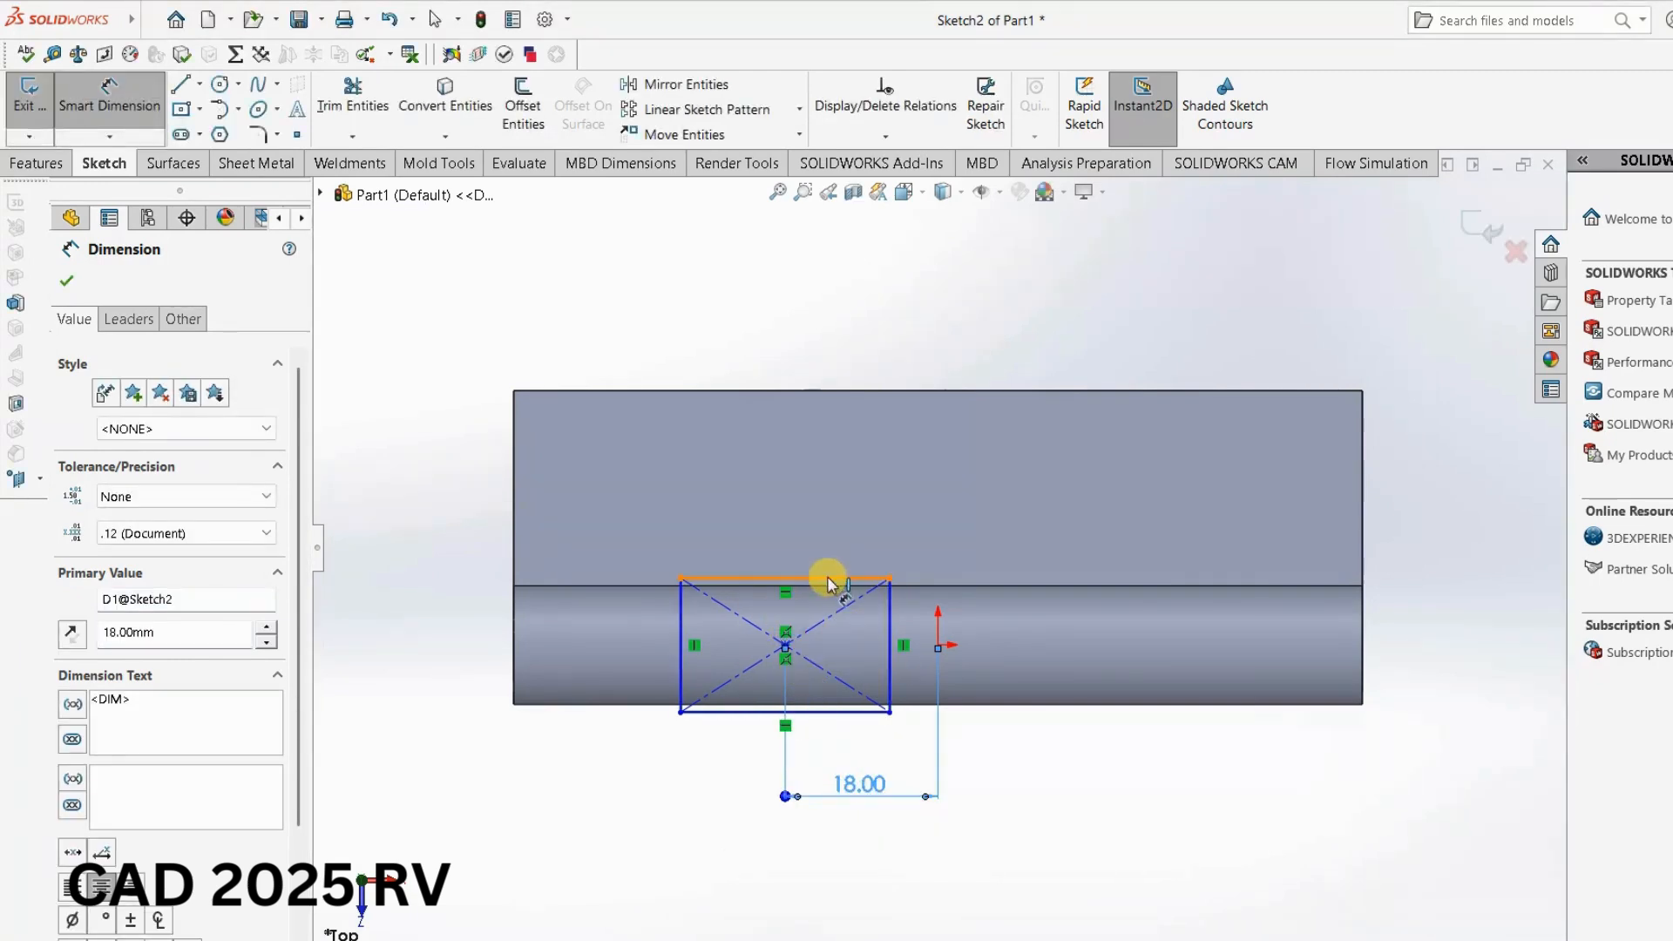
left_click(788, 505)
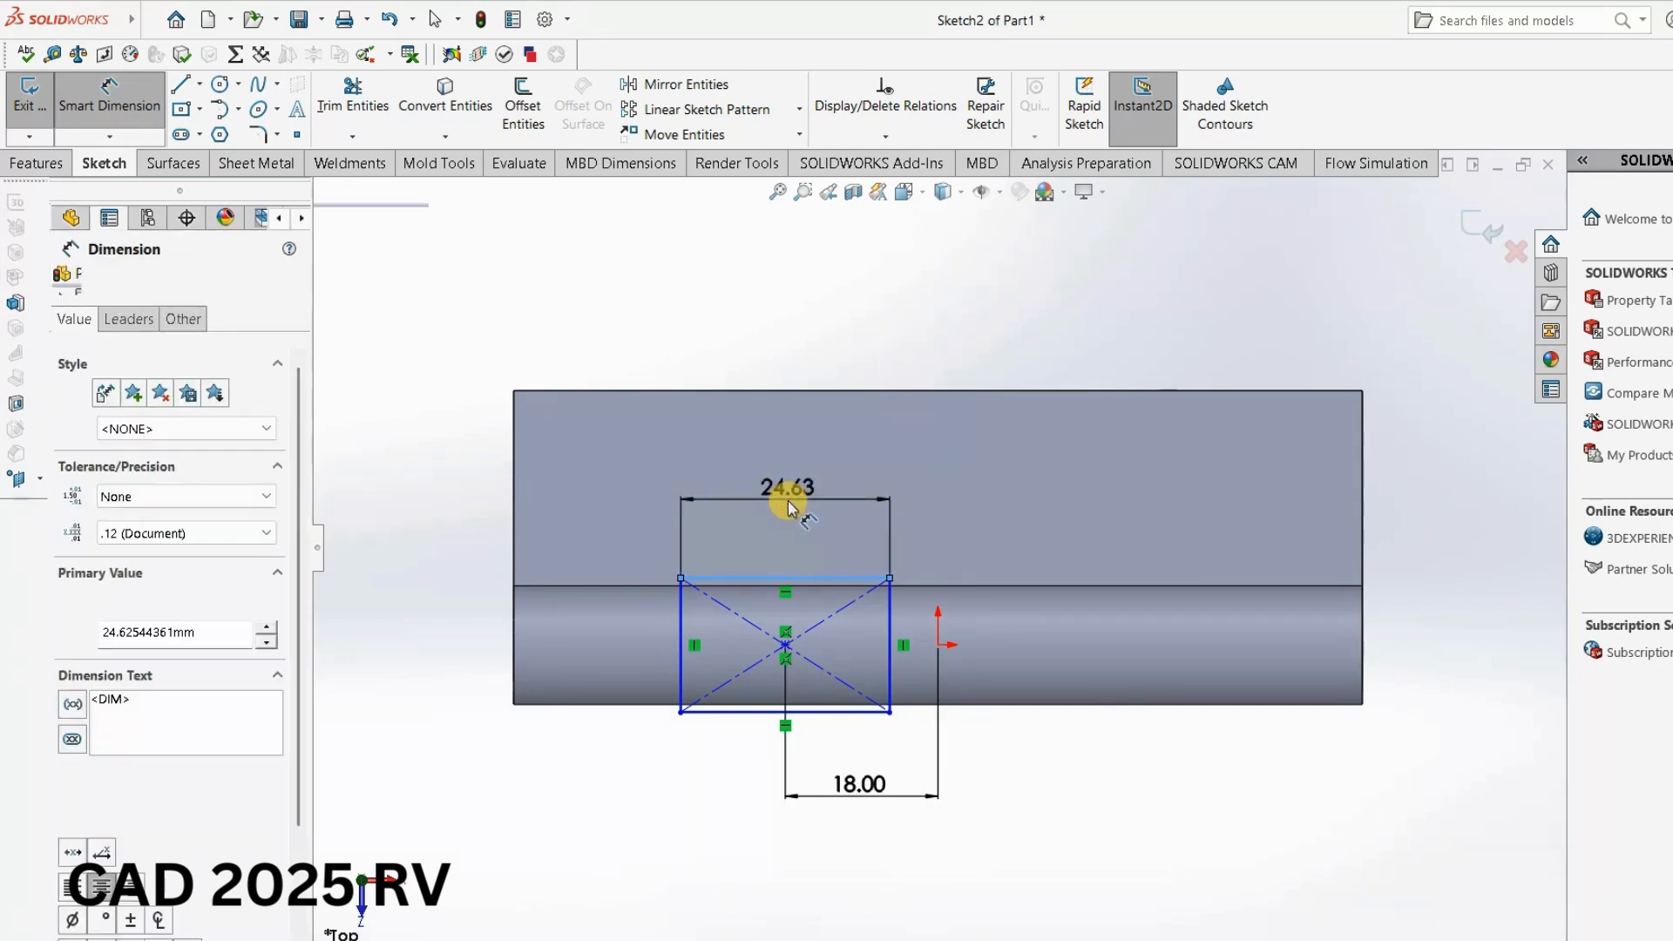
type("2")
left_click(789, 503)
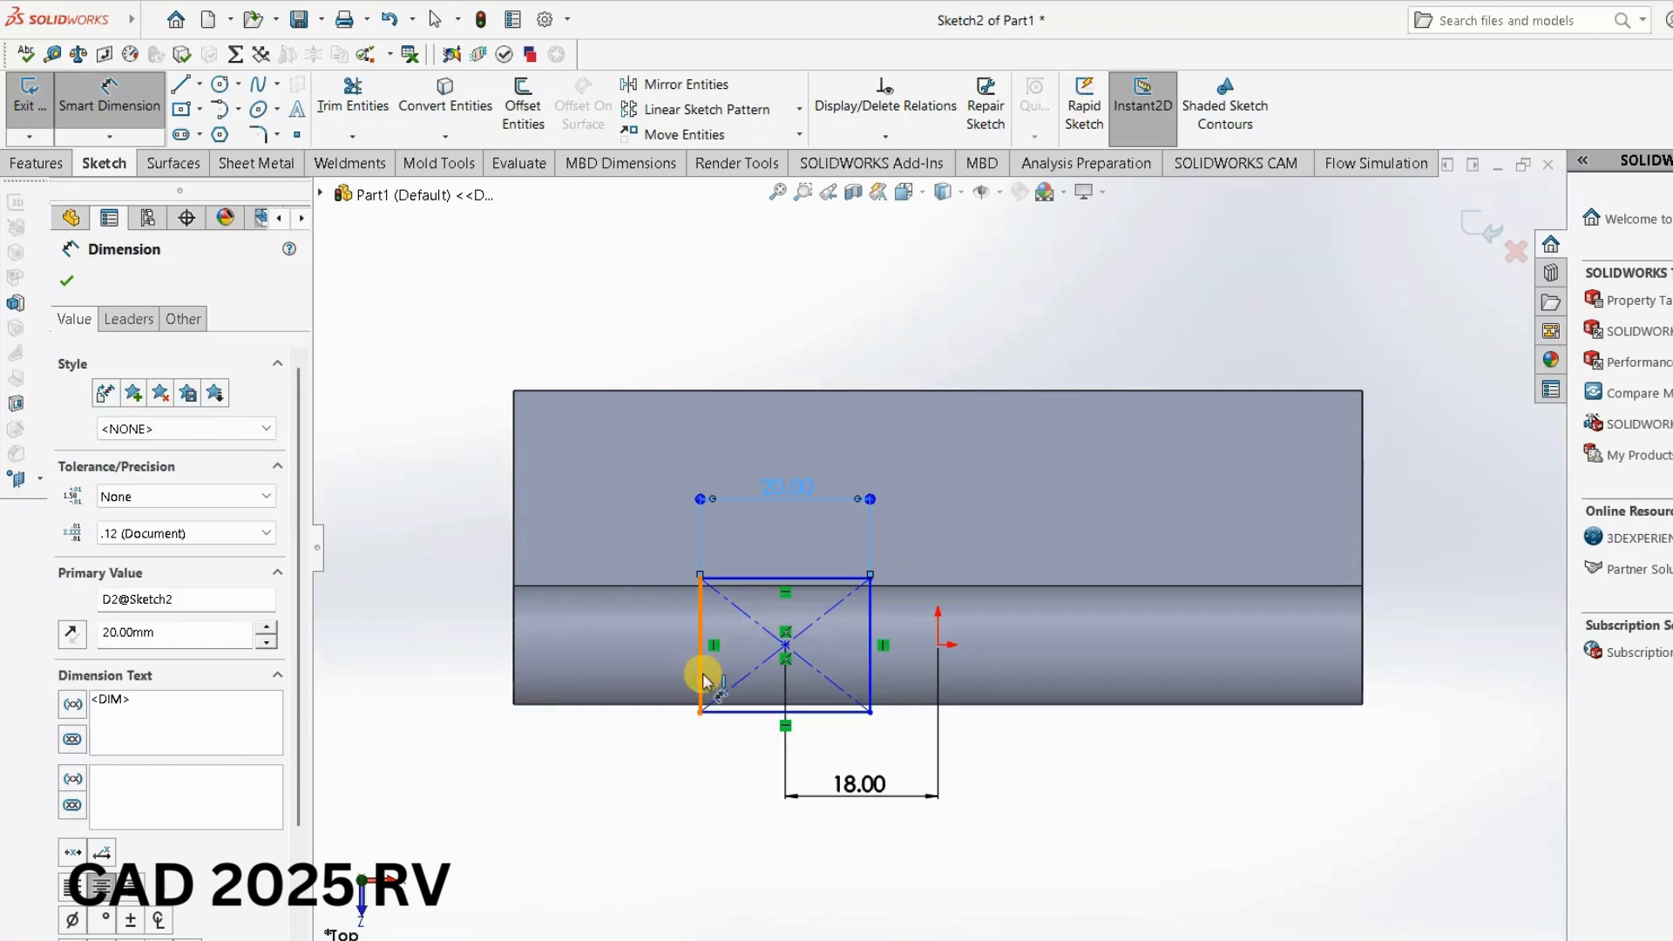
Change the distance between the rectangle's center and the origin to 20 mm.
left_click(876, 796)
left_click(877, 797)
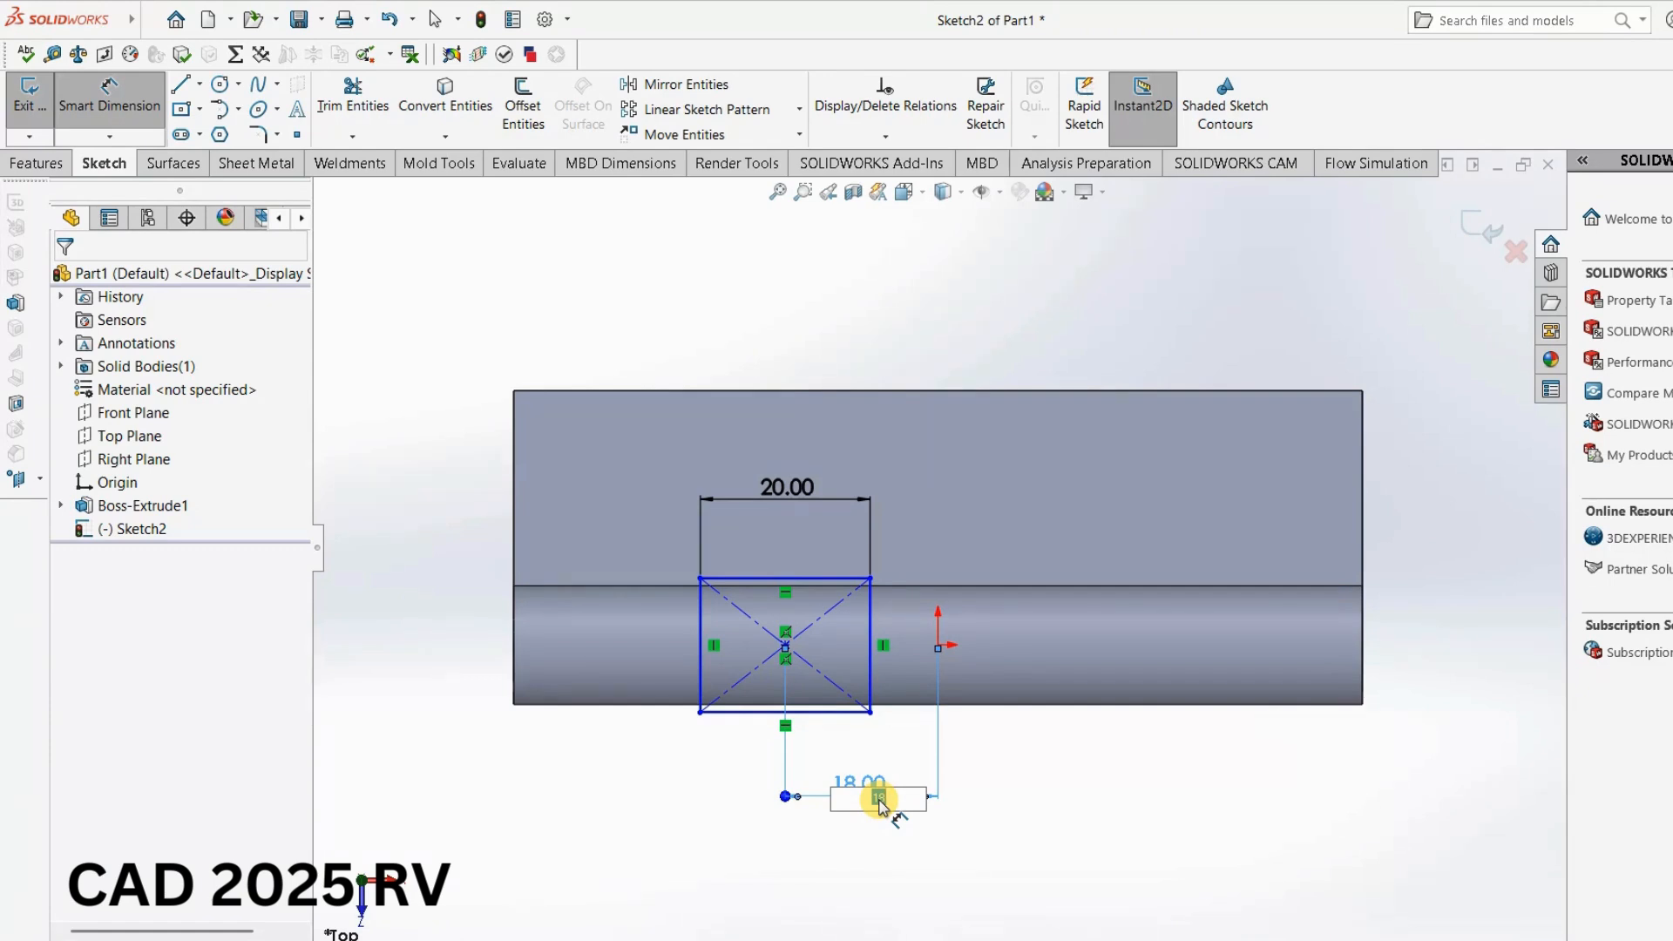
type("20")
key("Return")
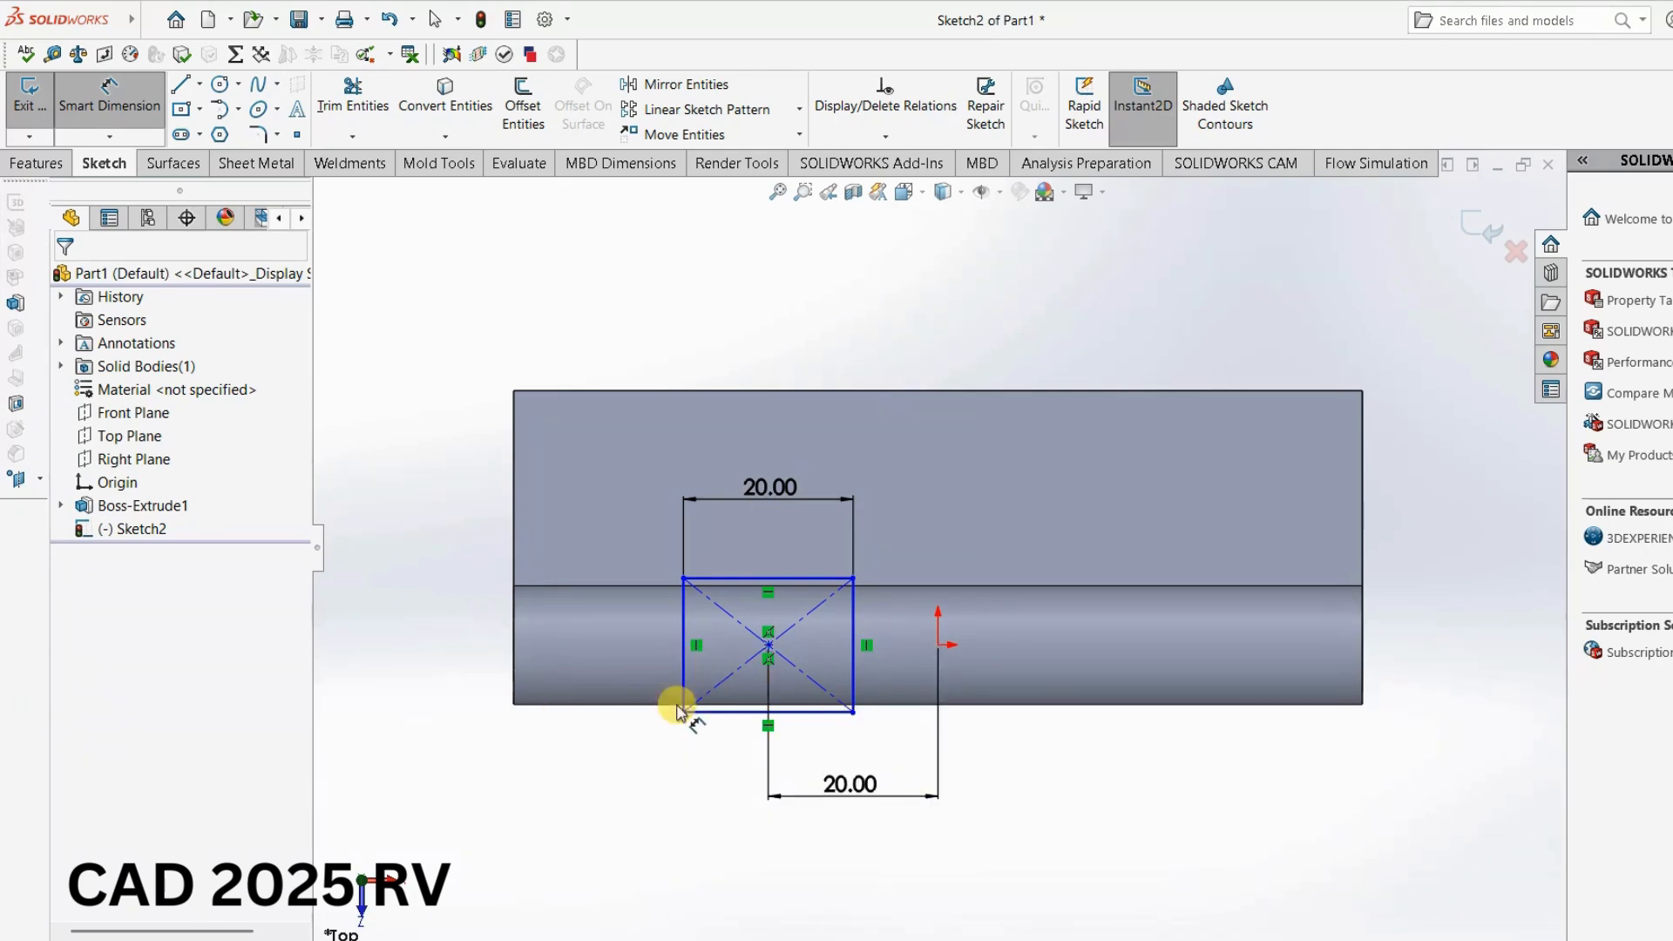
Dimension the rectangle's side across the knuckle as 15 mm.
mouse_move(895, 664)
middle_mouse_down()
mouse_move(1032, 464)
mouse_move(1150, 415)
mouse_move(1061, 387)
mouse_move(1114, 566)
middle_mouse_up()
left_click_drag(1126, 601, 1152, 735)
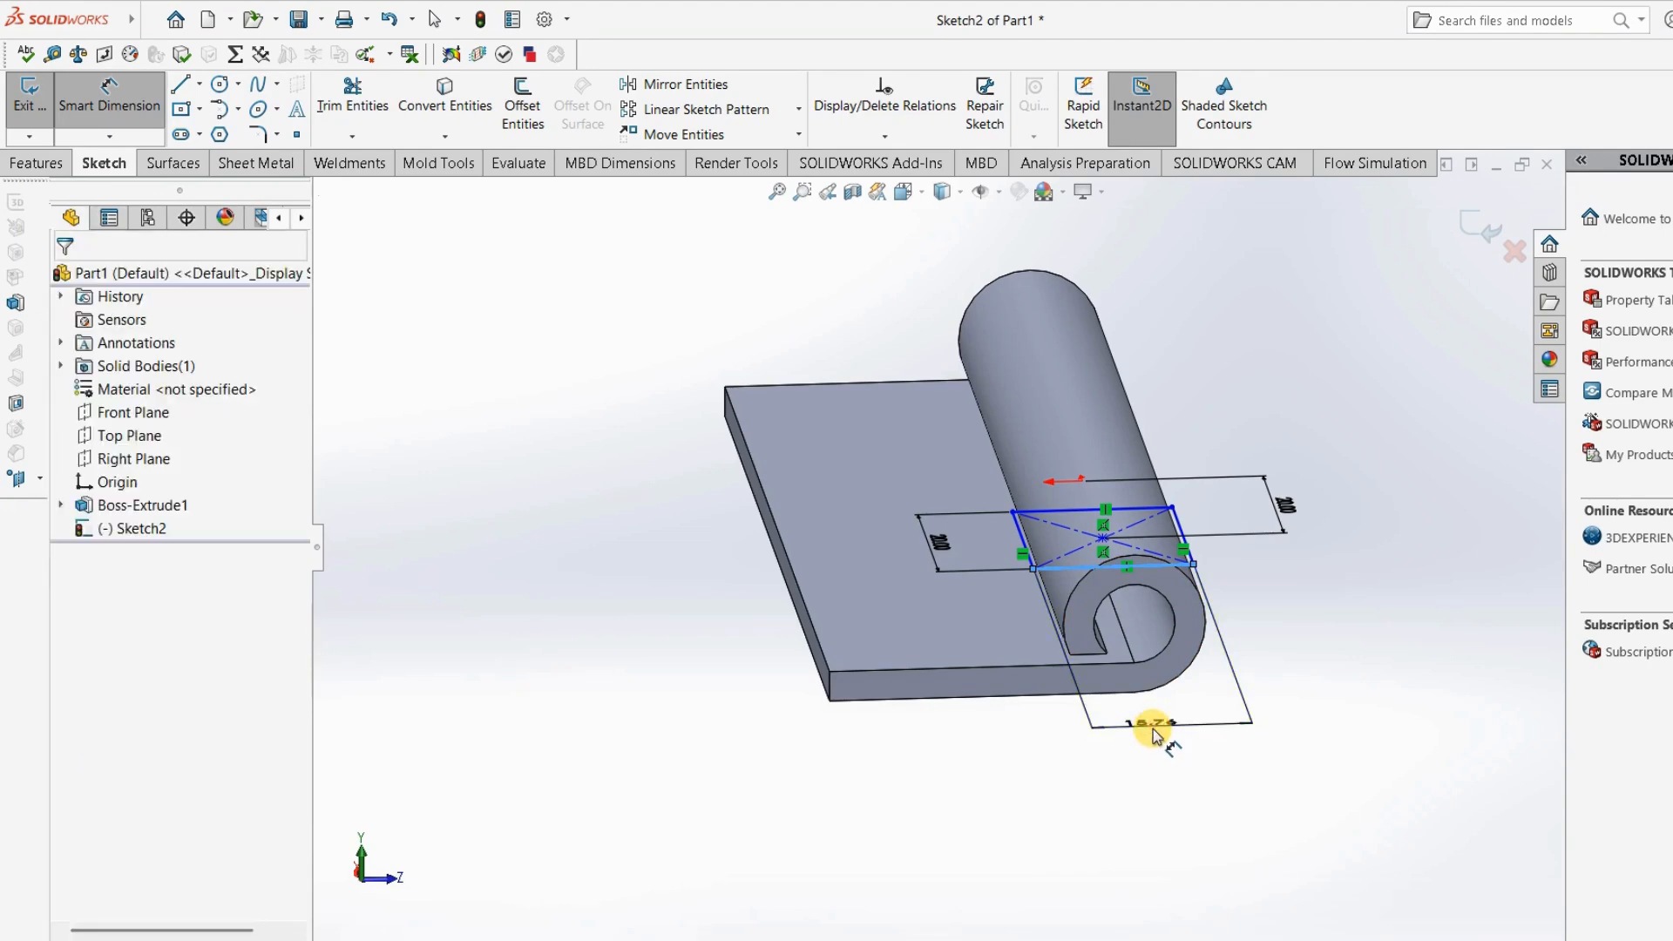
double_click(1150, 725)
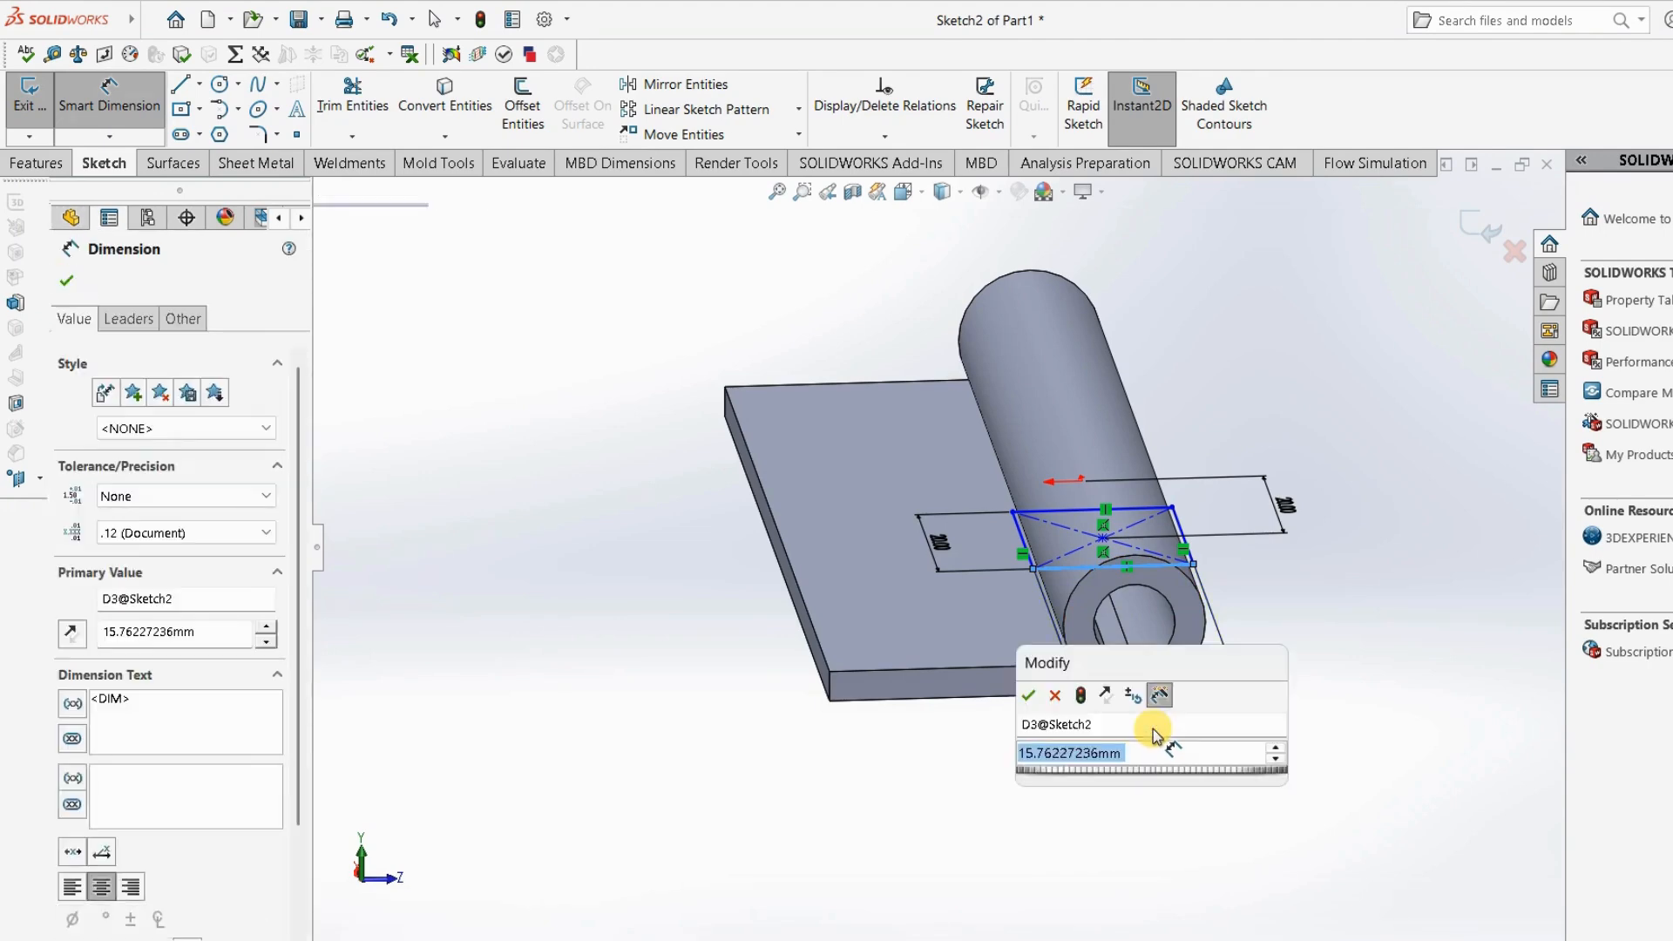
type("15.75")
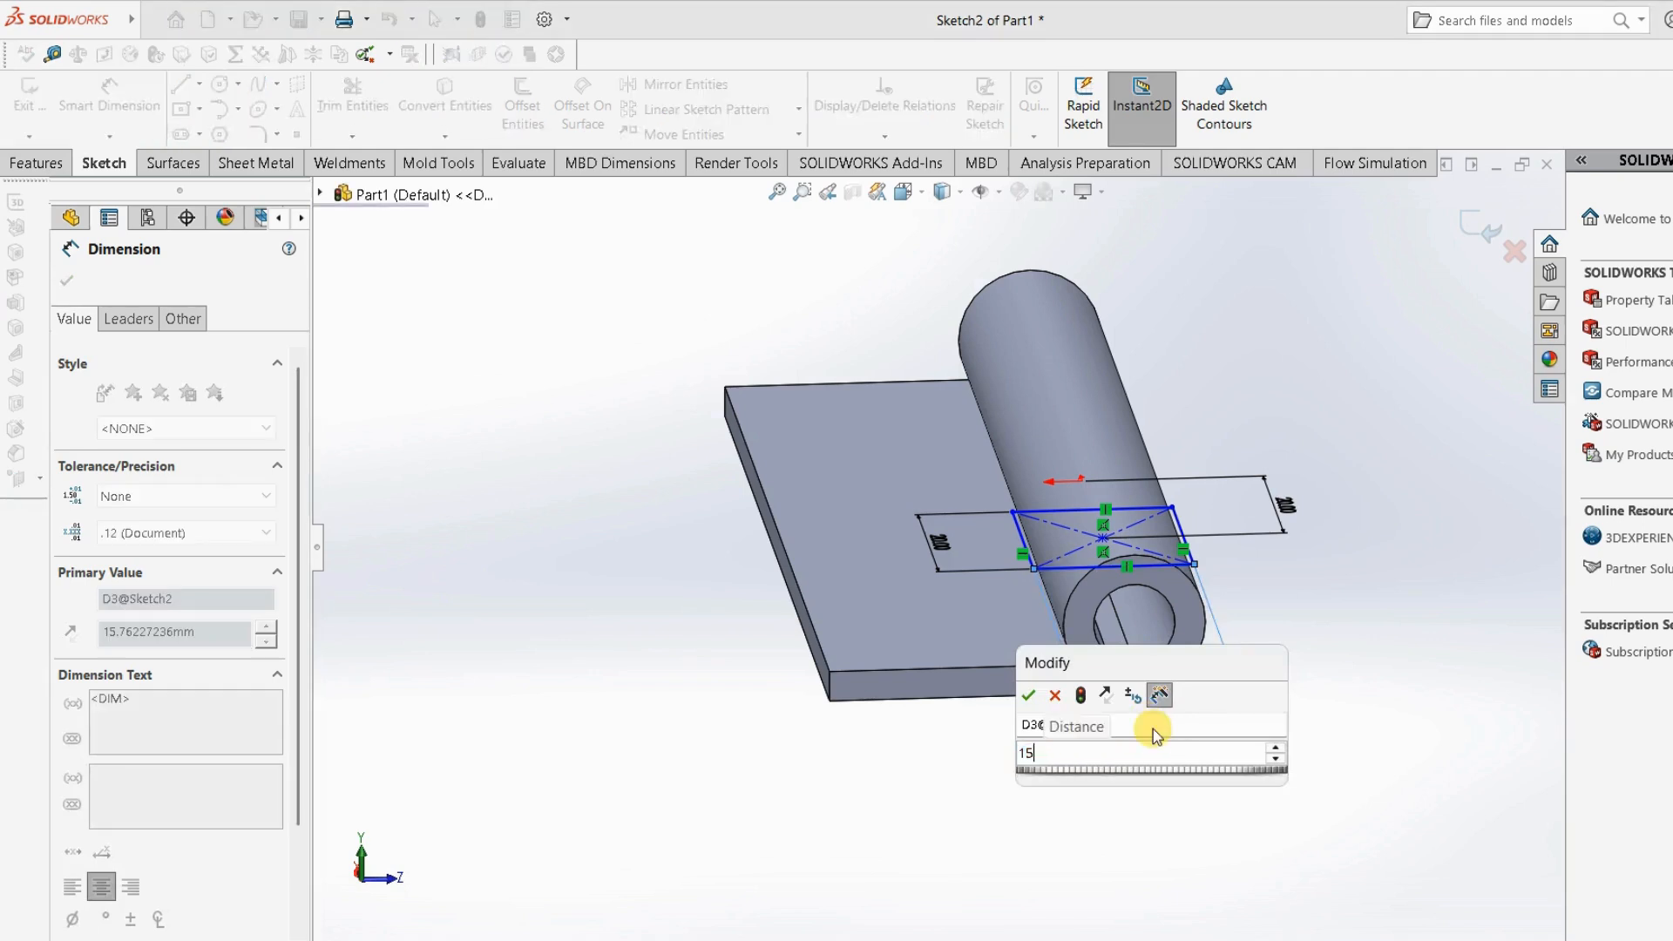
key("Return")
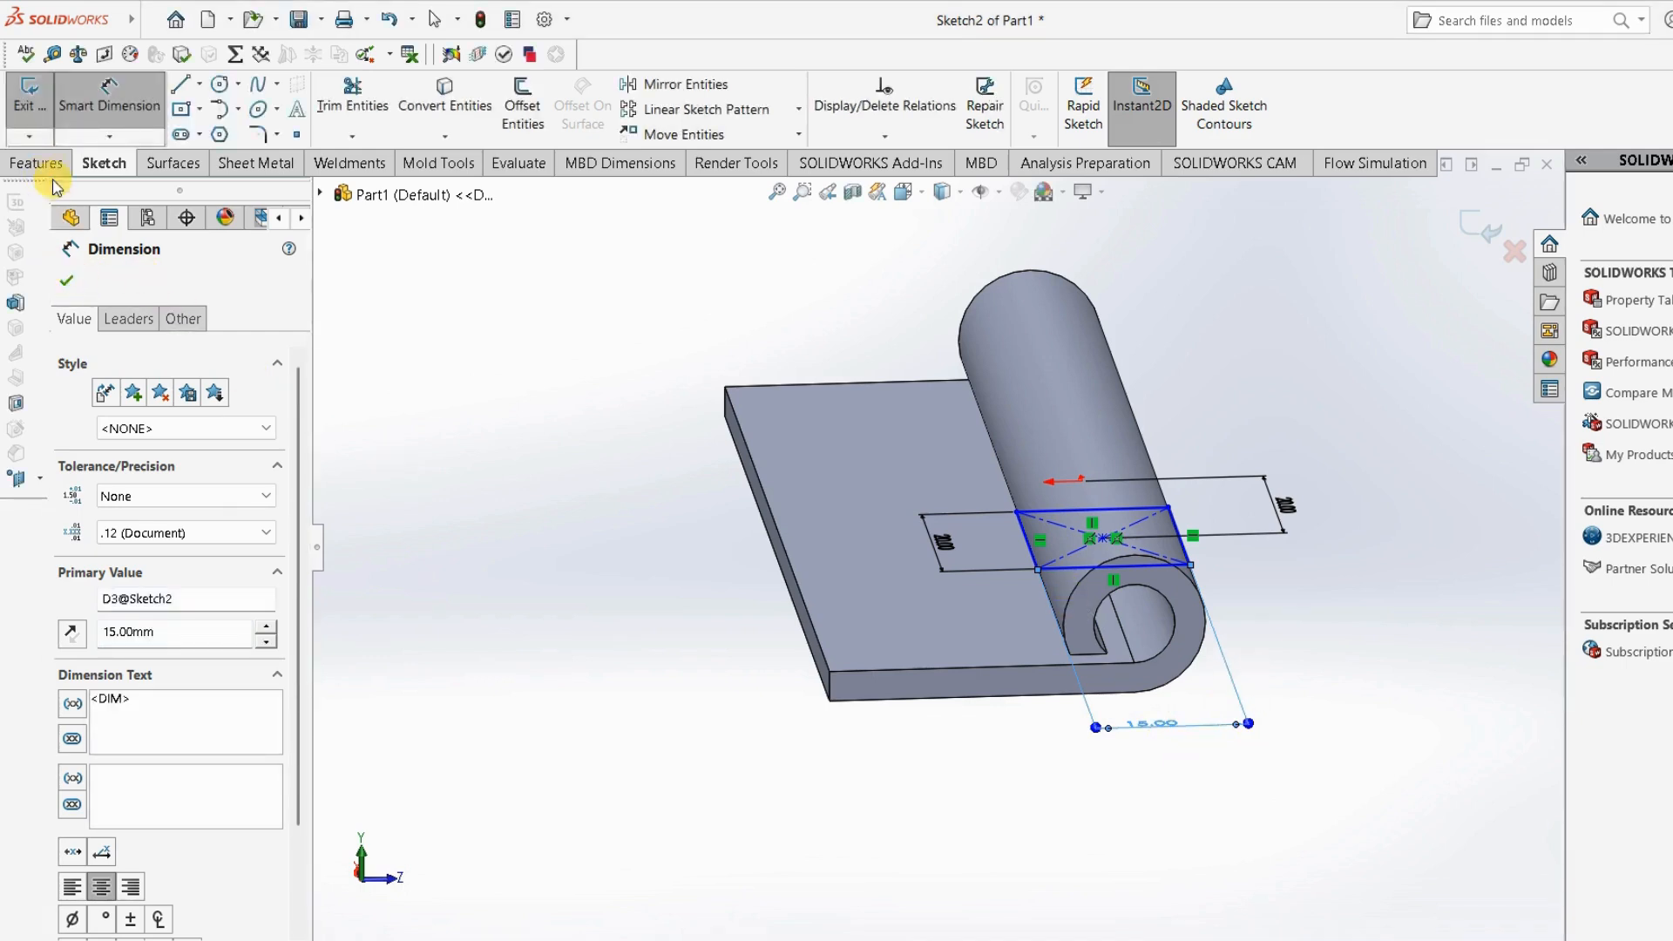
left_click(72, 281)
Cut the rectangle through the knuckle with an Extruded Cut set to Through All - Both.
left_click(37, 163)
left_click(324, 101)
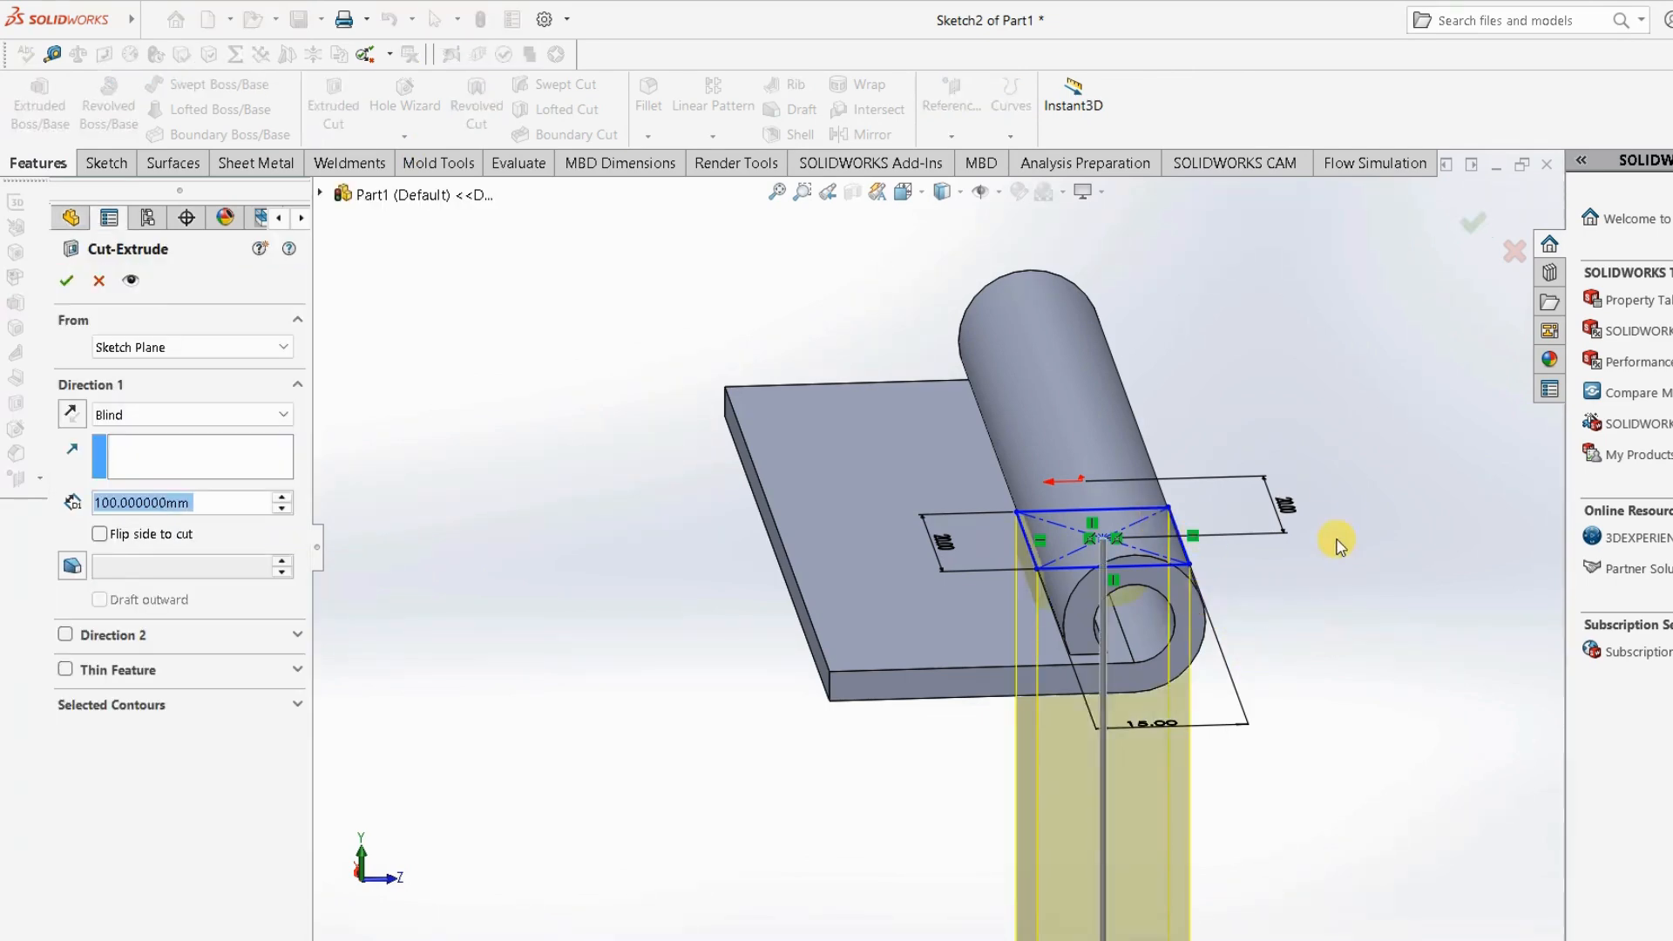
middle_click_drag(1373, 453, 1374, 445)
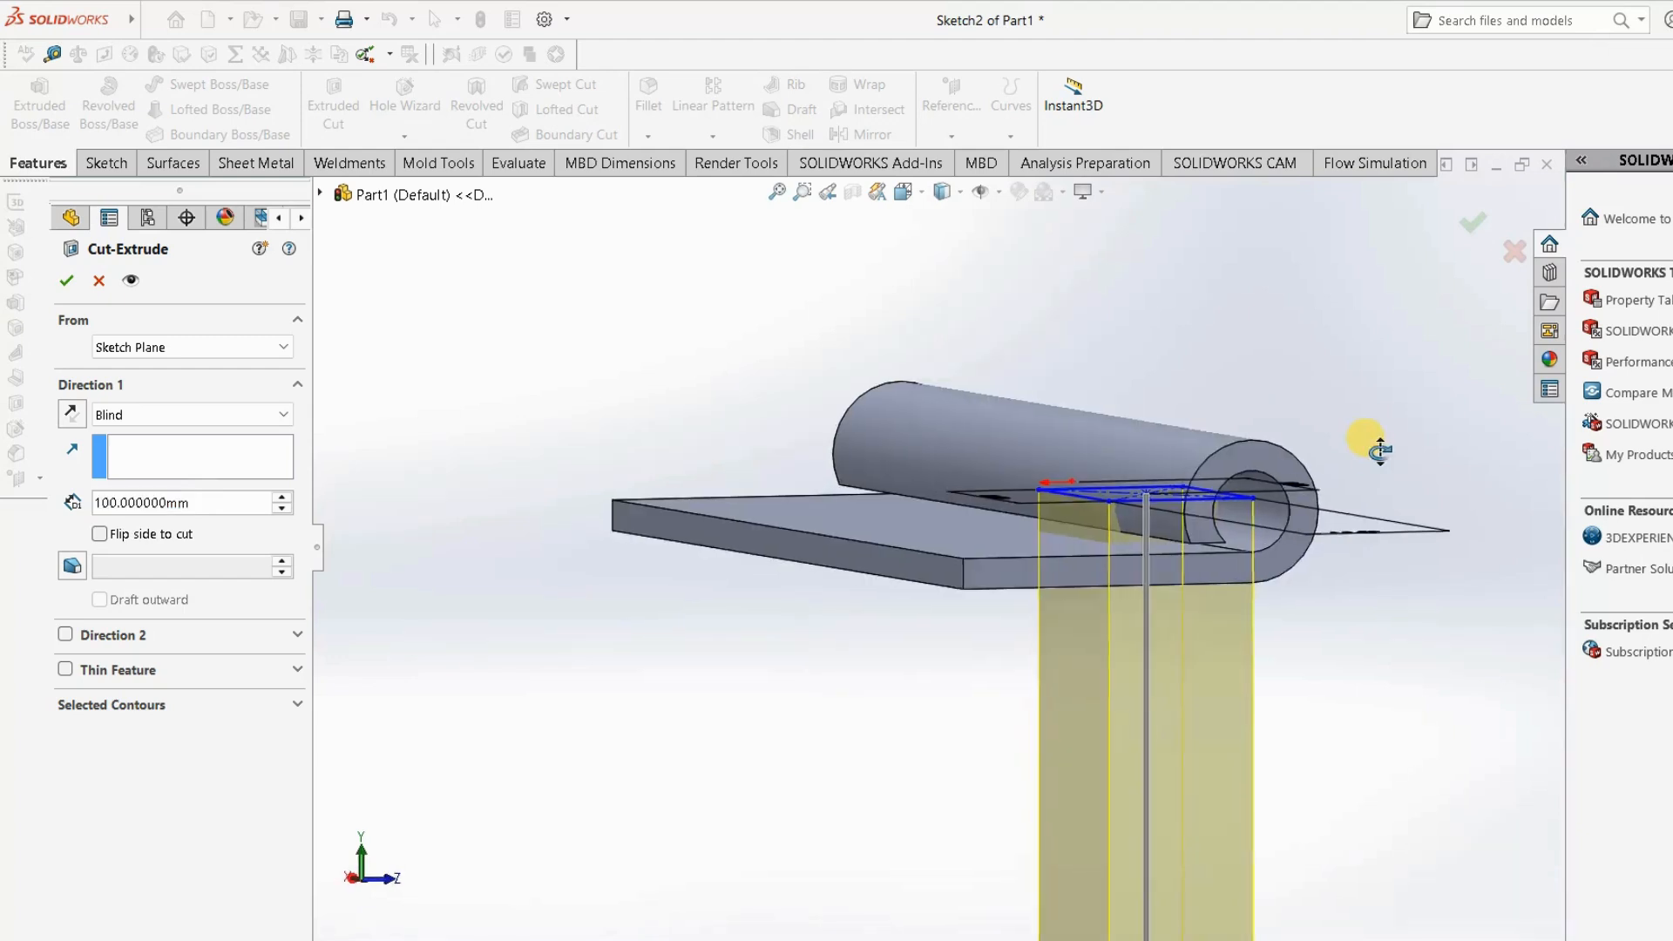
left_click(153, 414)
left_click(146, 469)
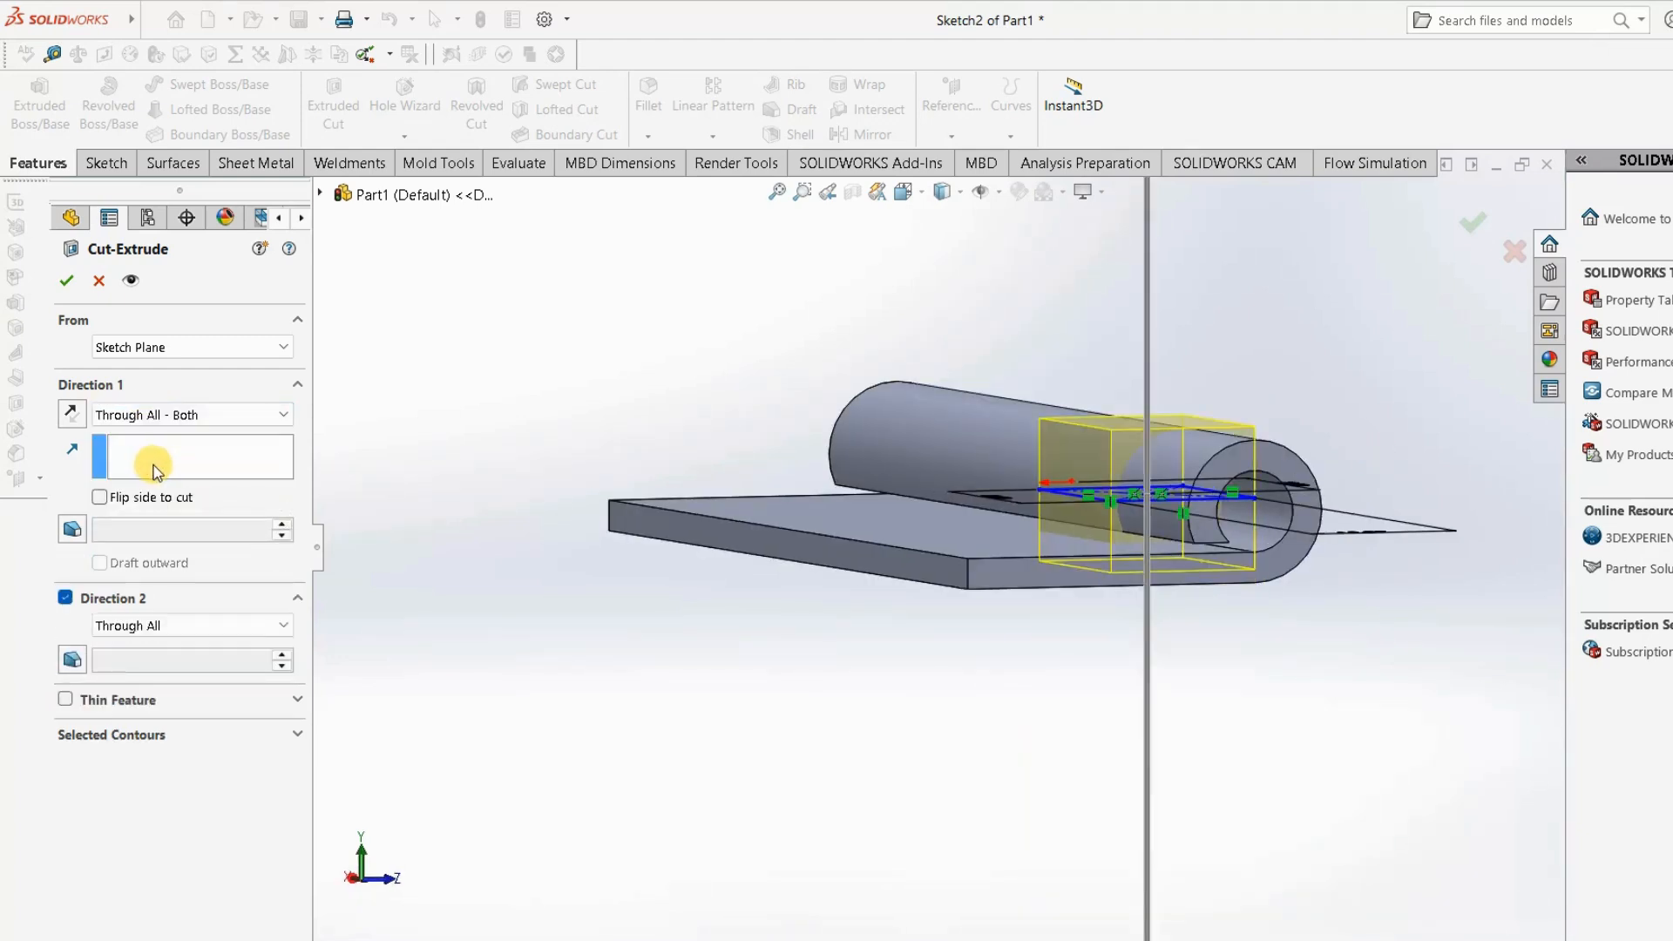
left_click(66, 279)
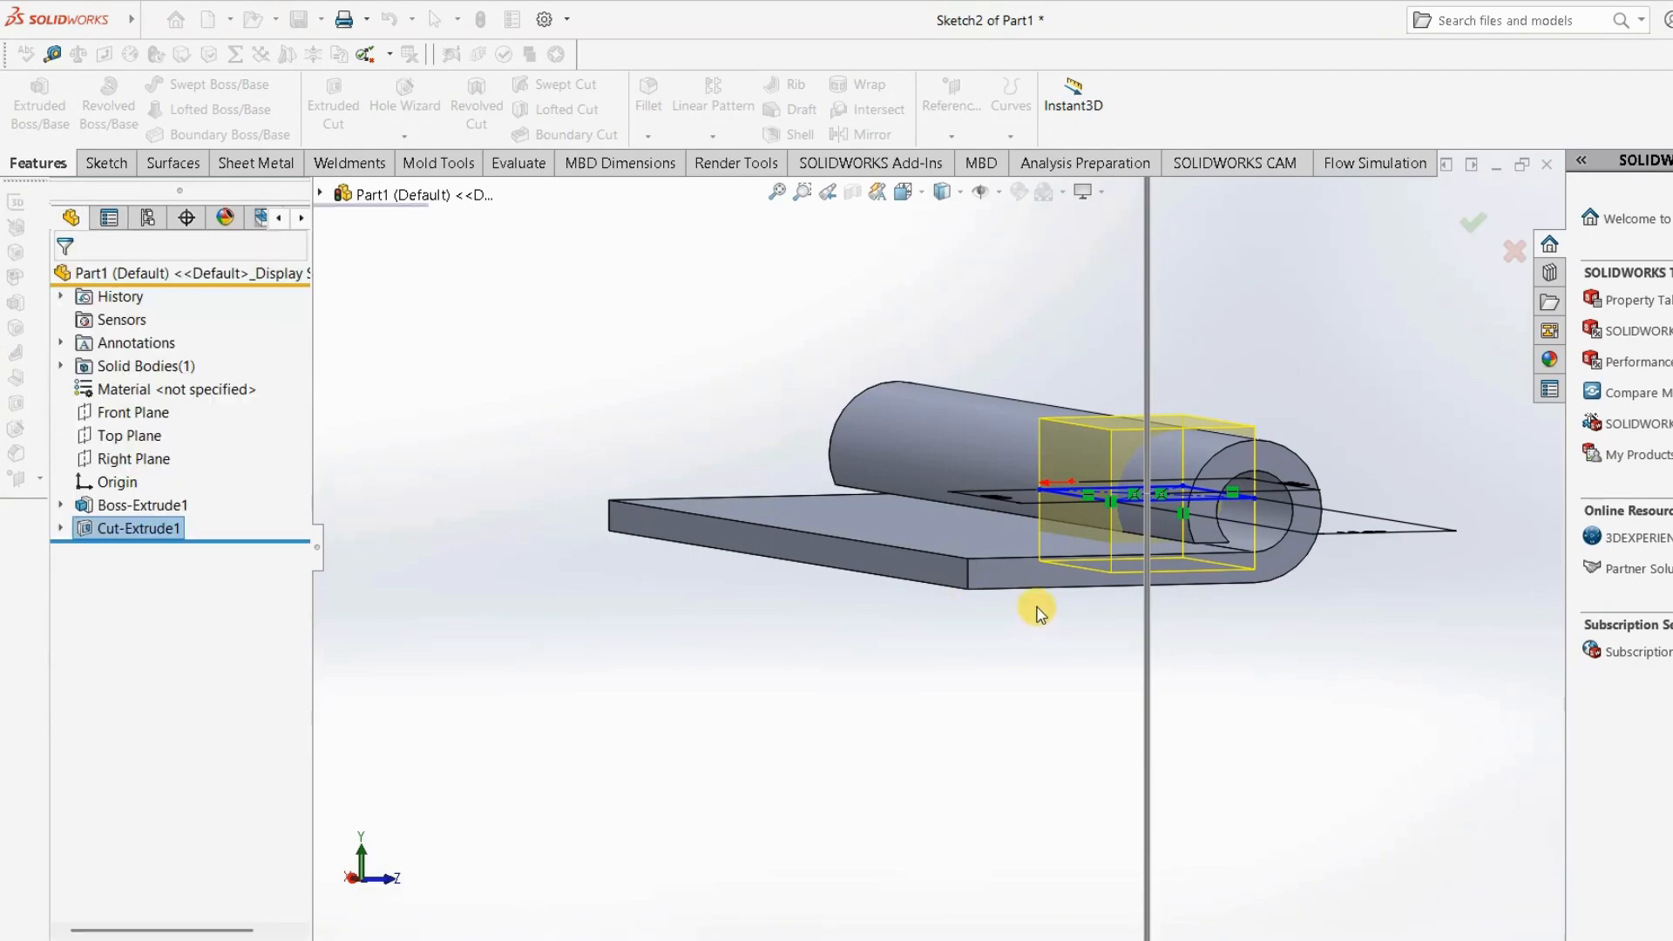
Mirror the knuckle cut about the Right Plane to make a second matching gap.
middle_click_drag(925, 602, 909, 738)
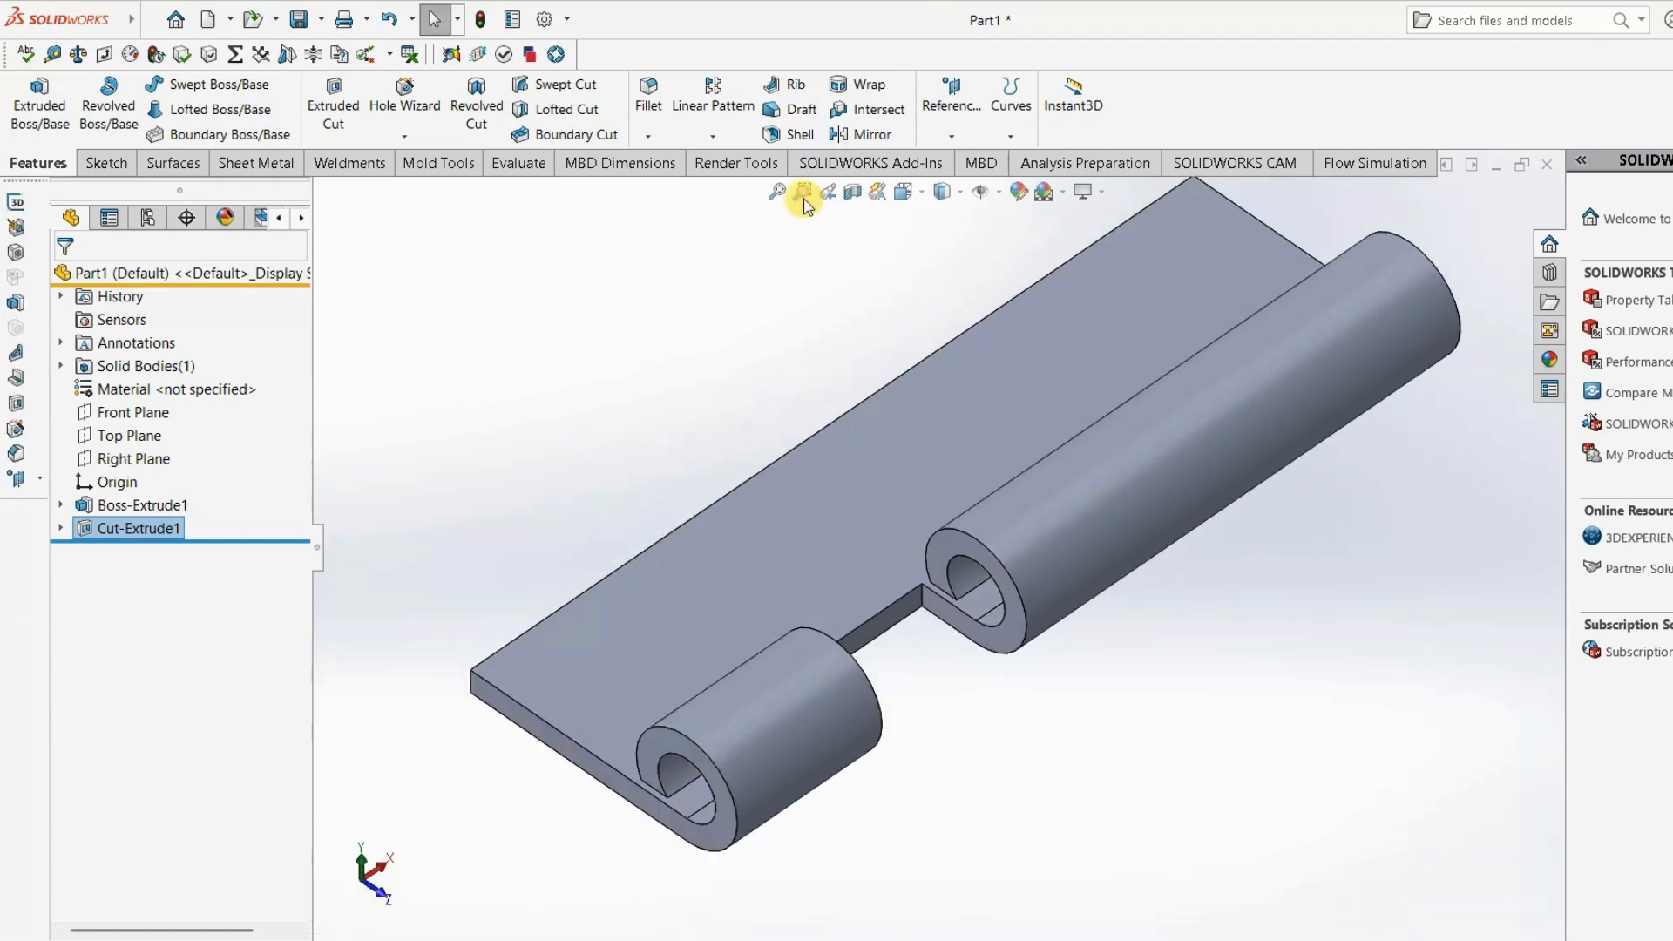
left_click(857, 133)
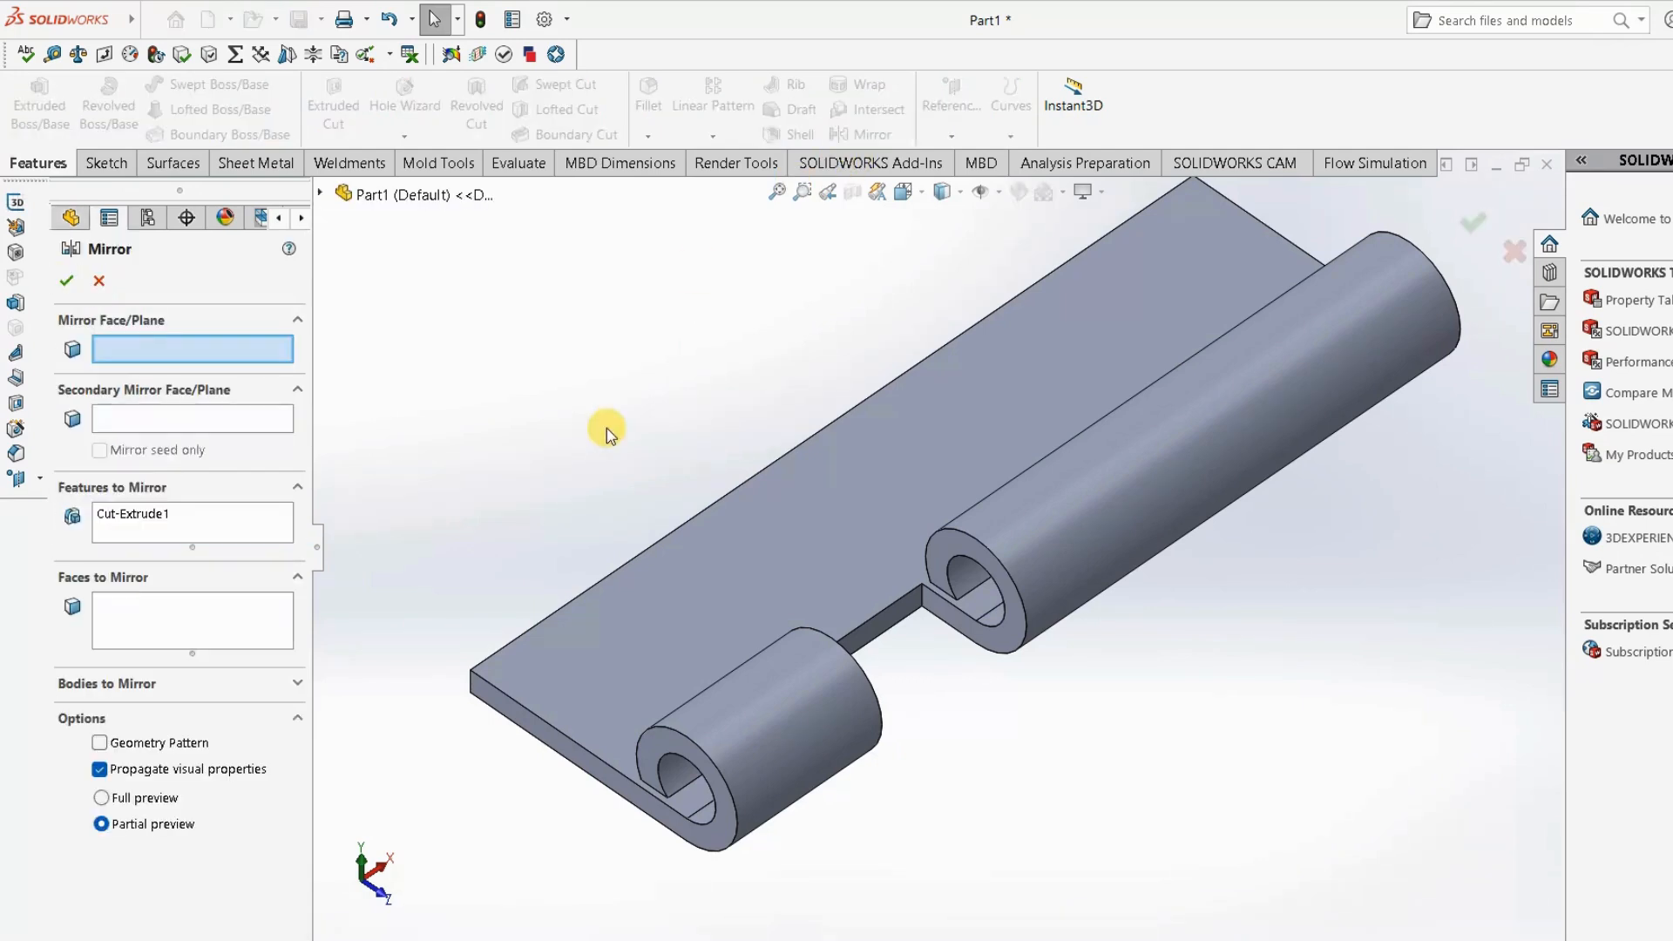
left_click(322, 195)
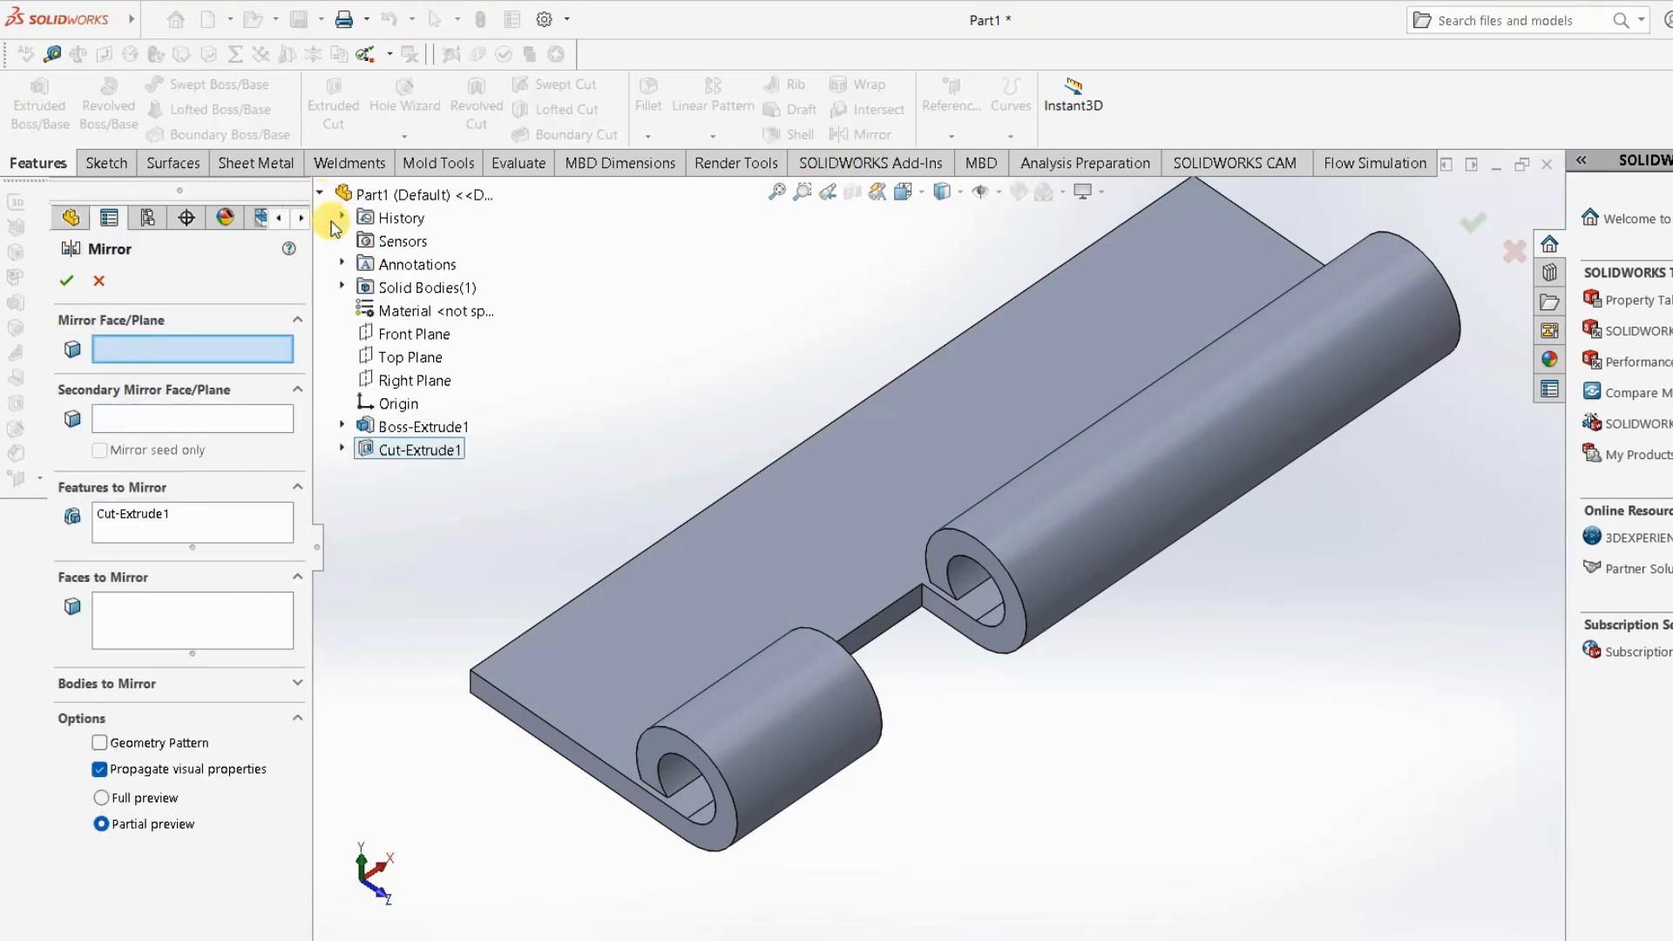
left_click(404, 381)
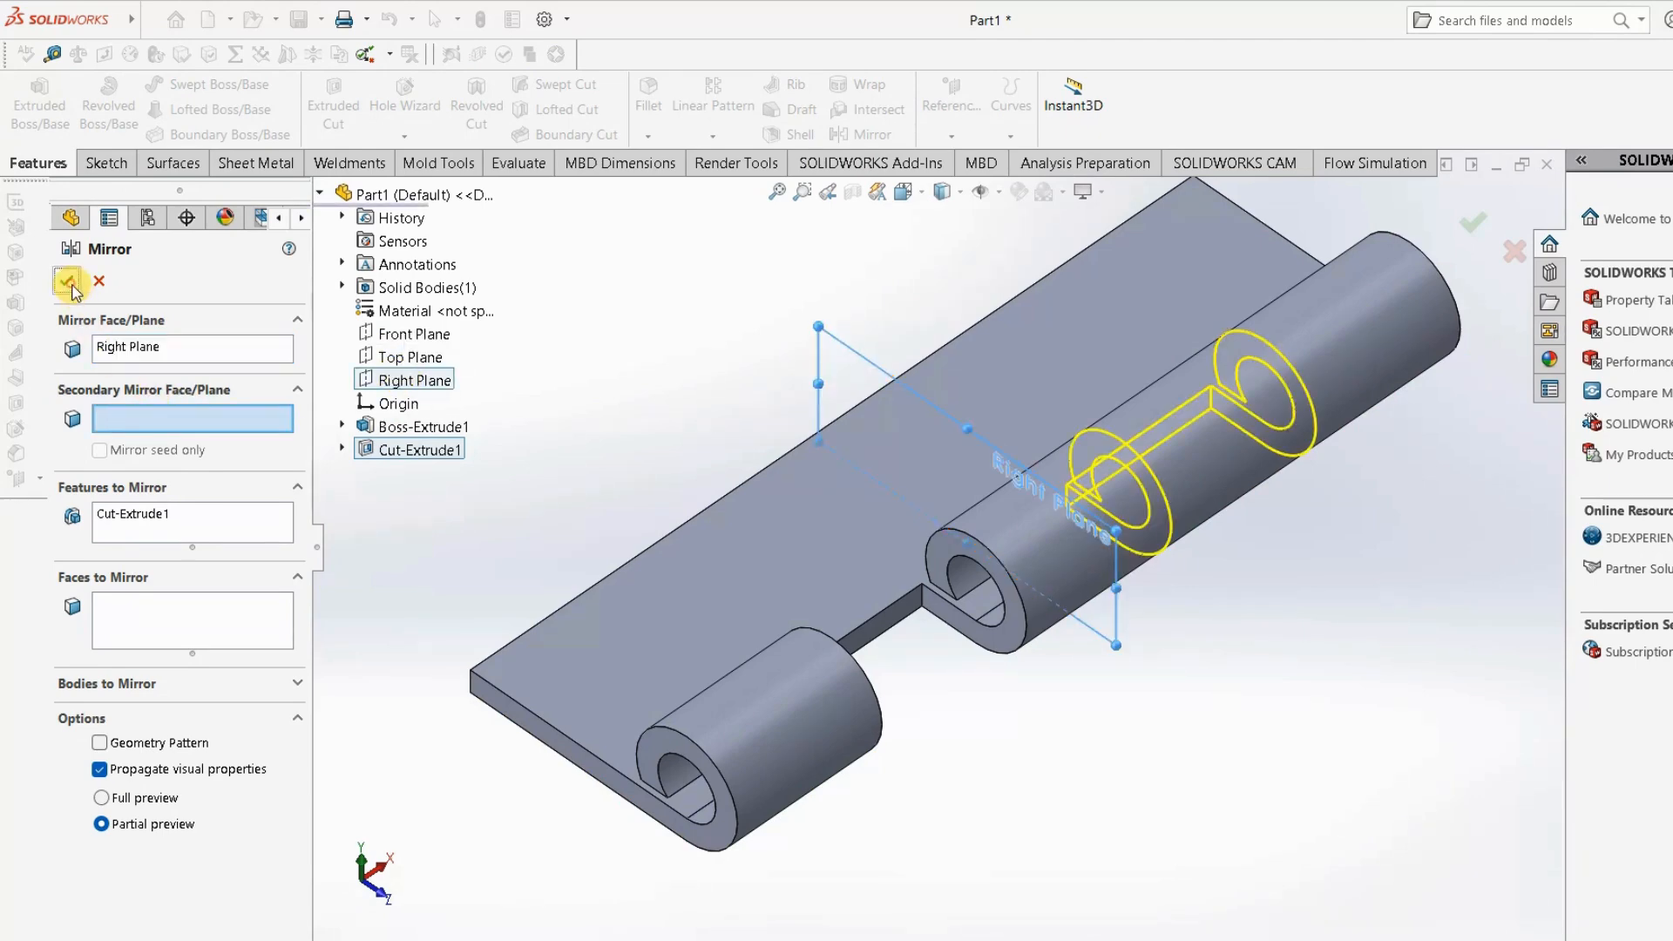
key("Return")
key("f")
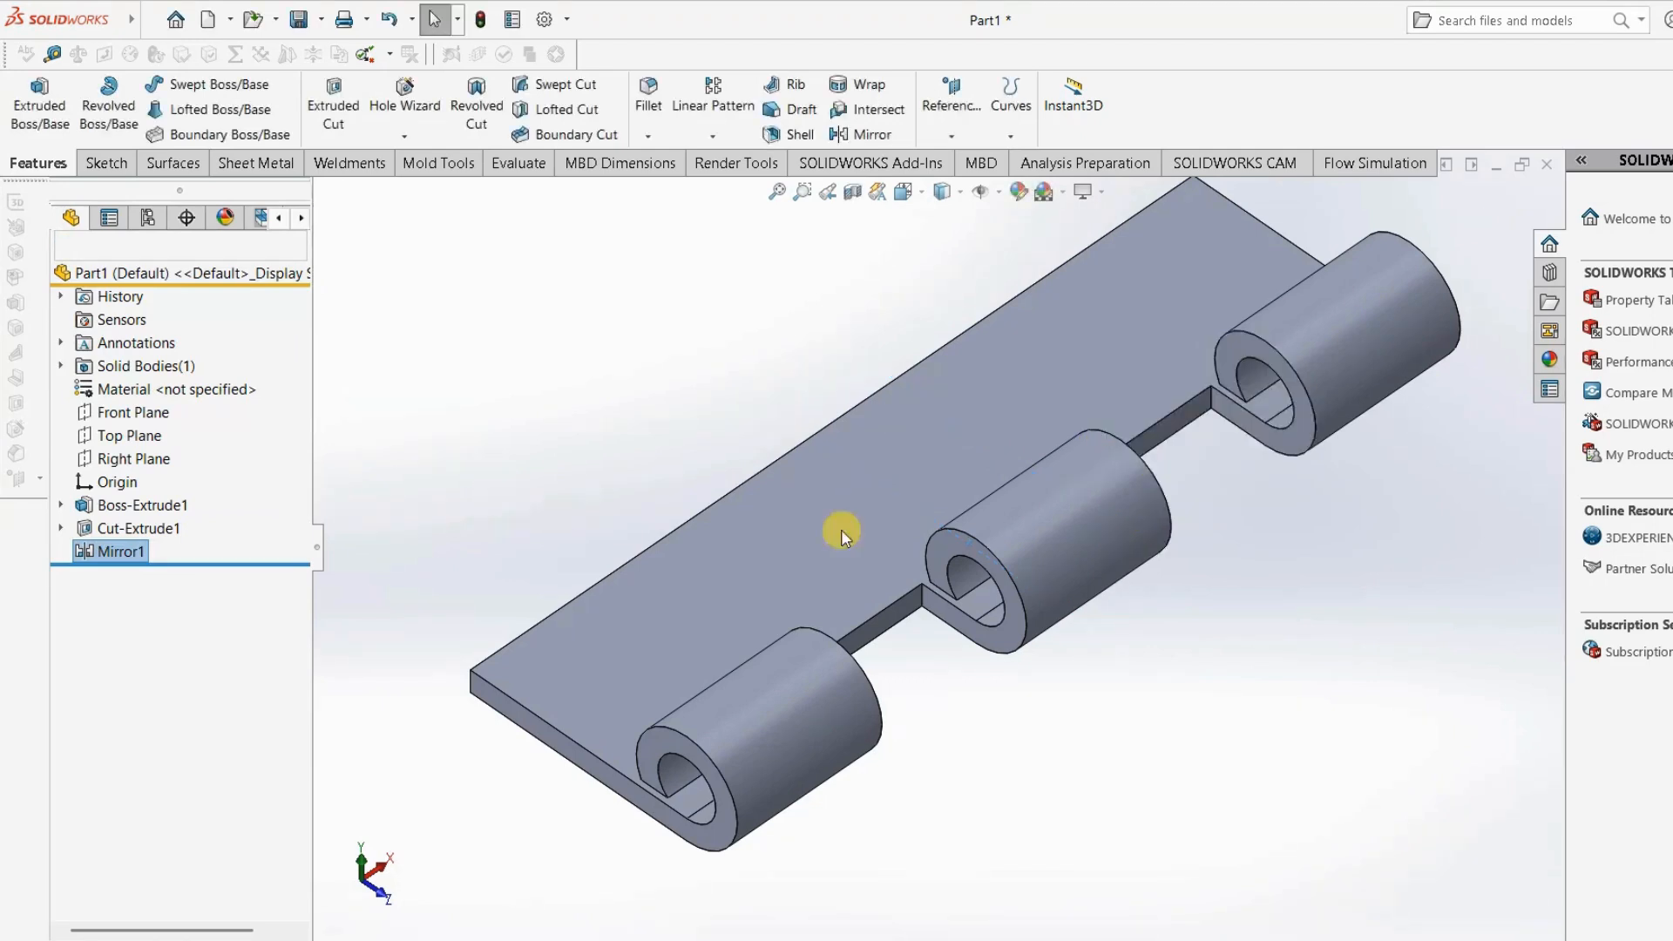
Sketch a circle about 5.5 mm in diameter on the leaf's flat inner face, near the corner at the free long edge.
scroll(904, 571, "down", 2)
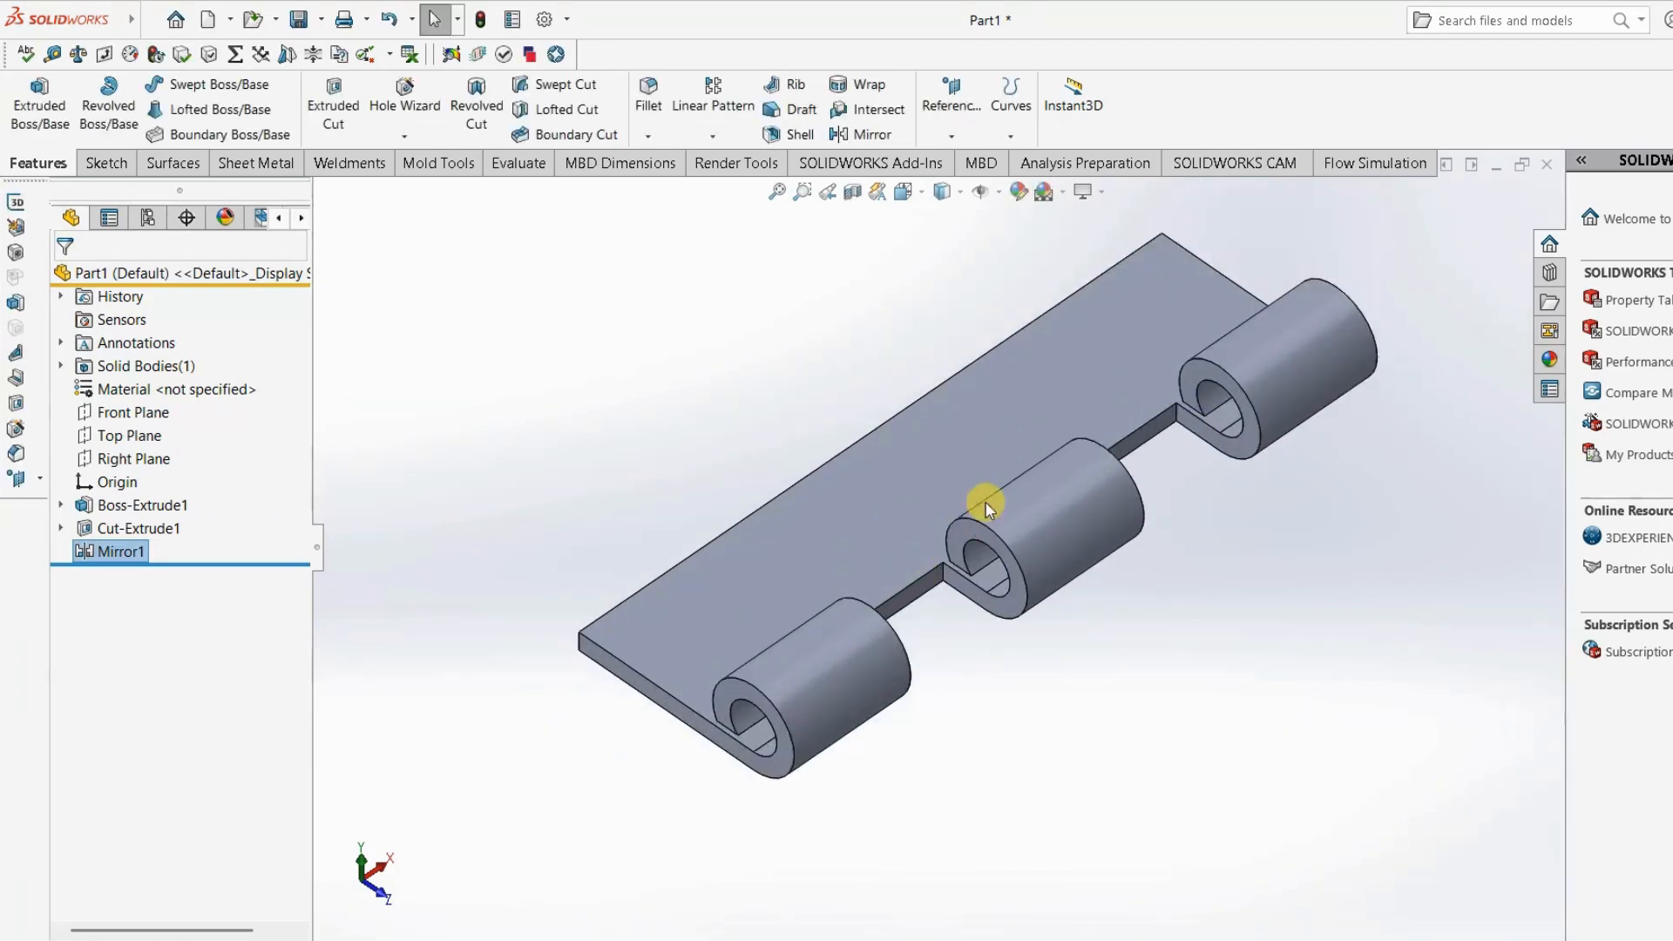
middle_click_drag(985, 507, 915, 485)
scroll(911, 474, "down", 2)
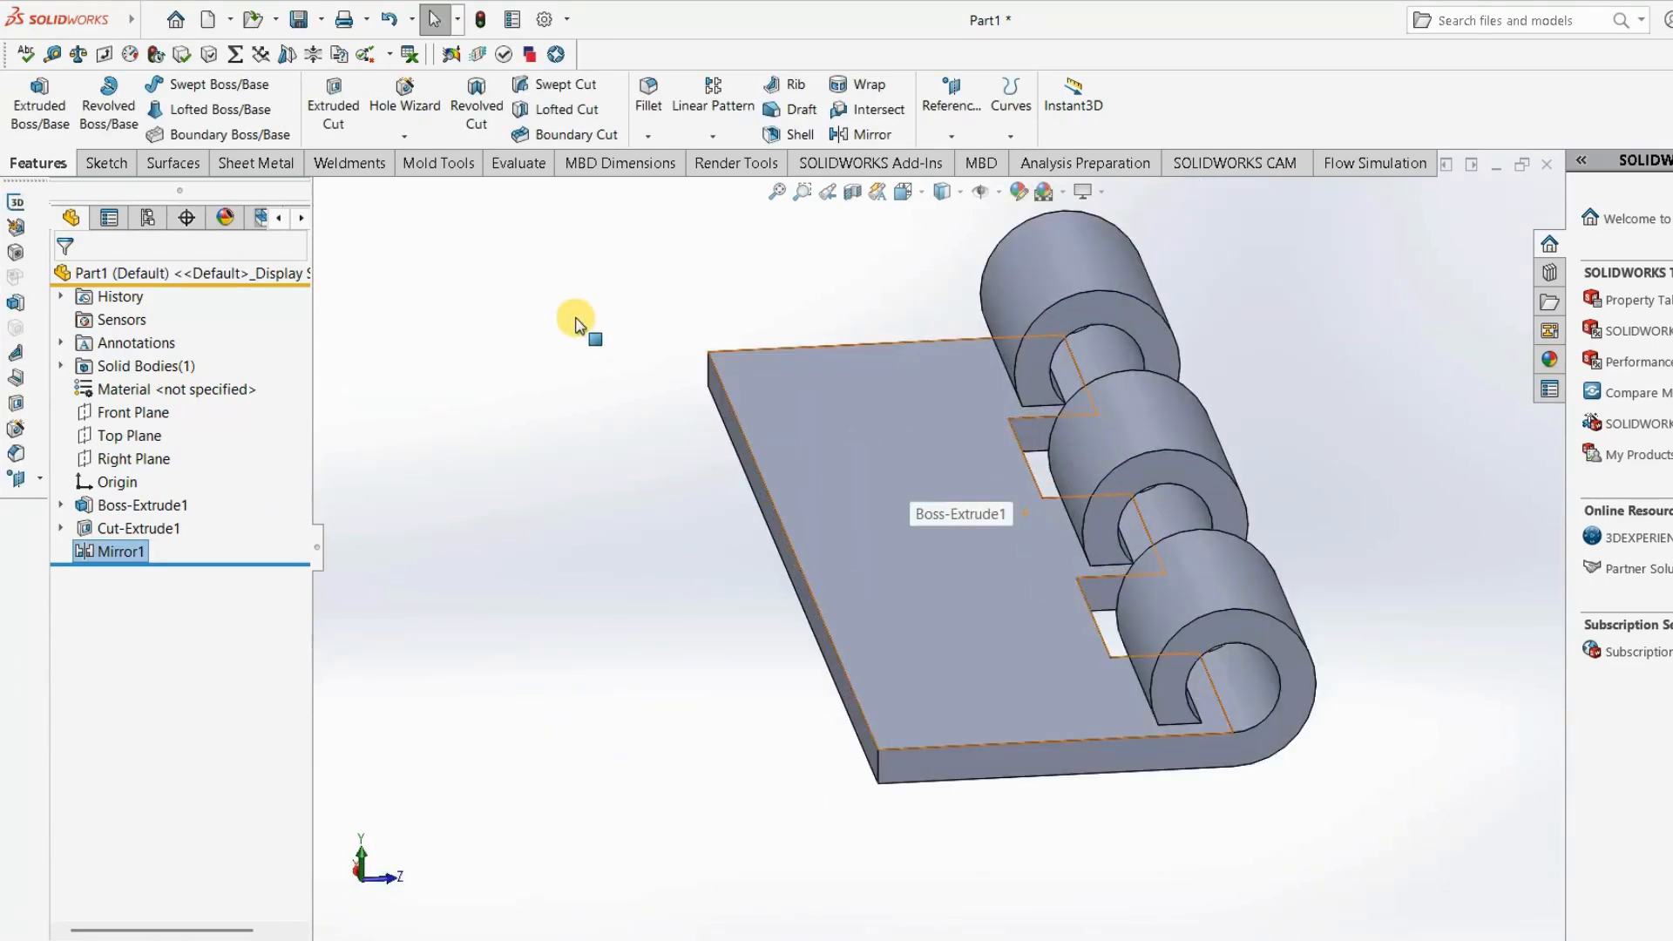
left_click(870, 470)
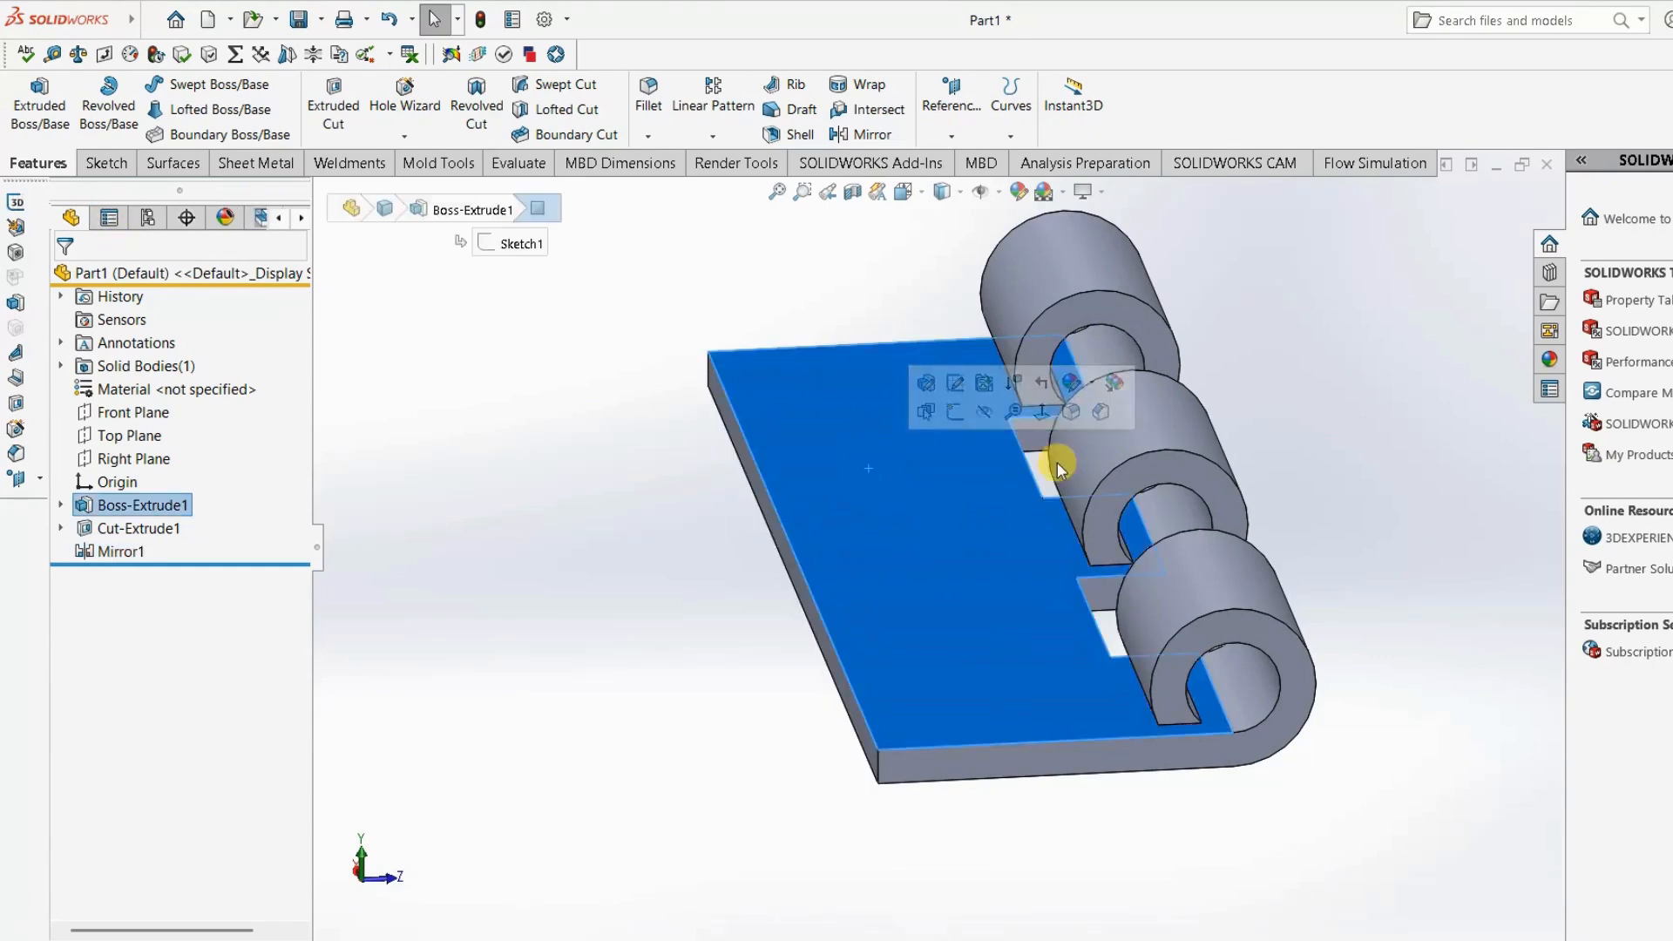
left_click(1049, 417)
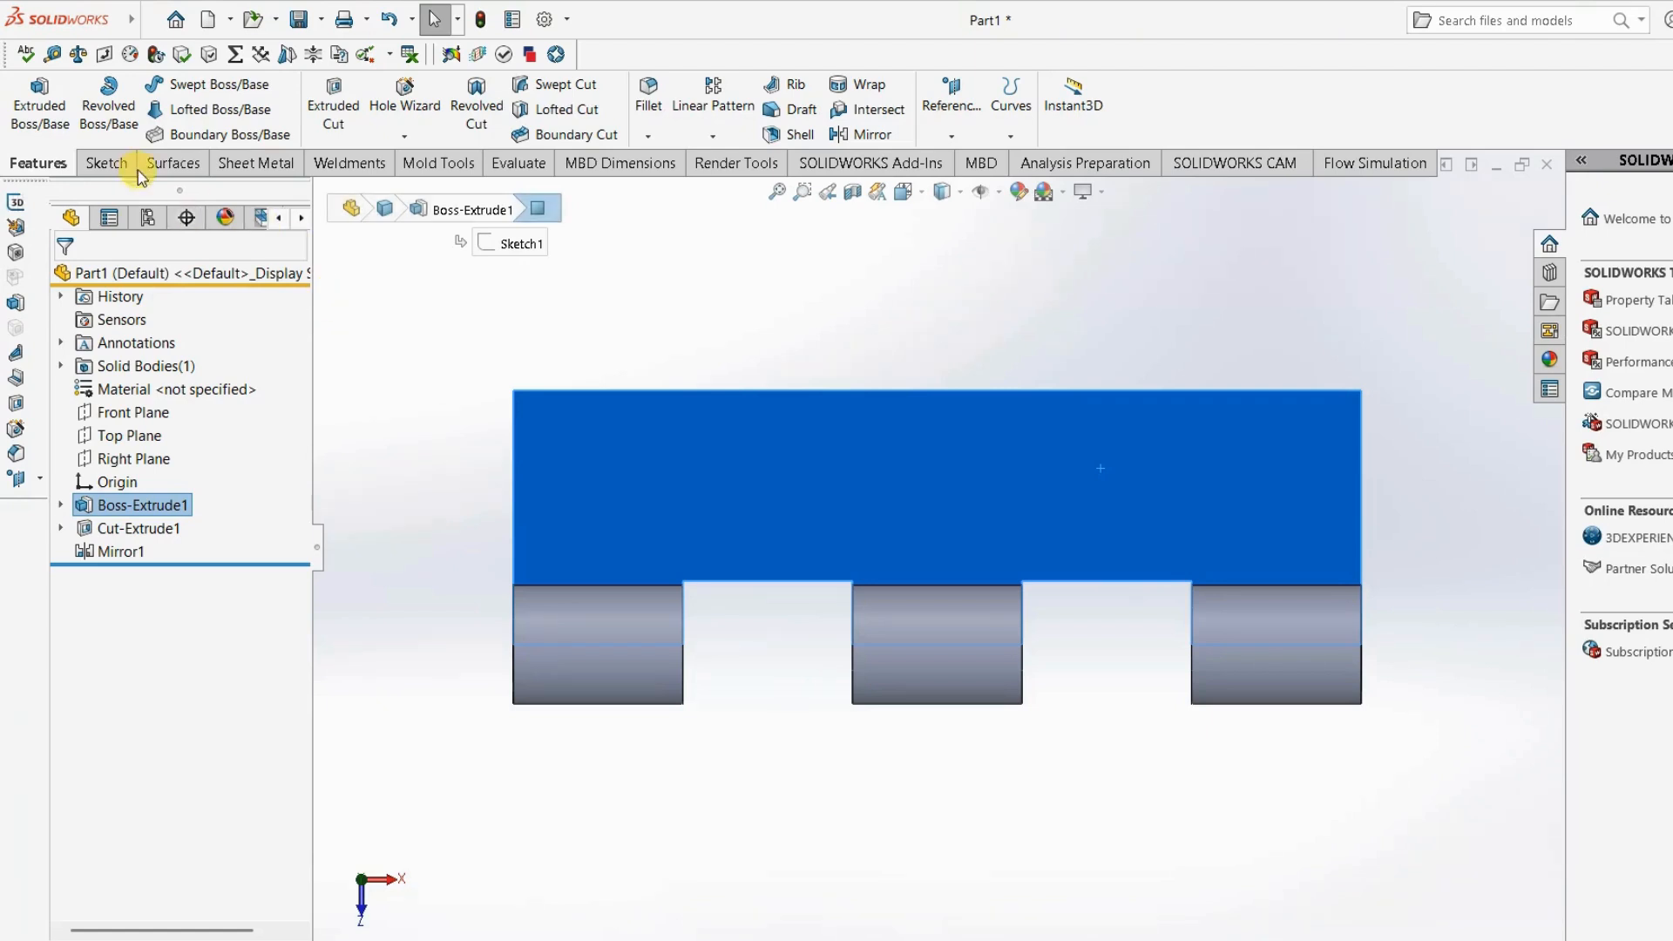
left_click(107, 163)
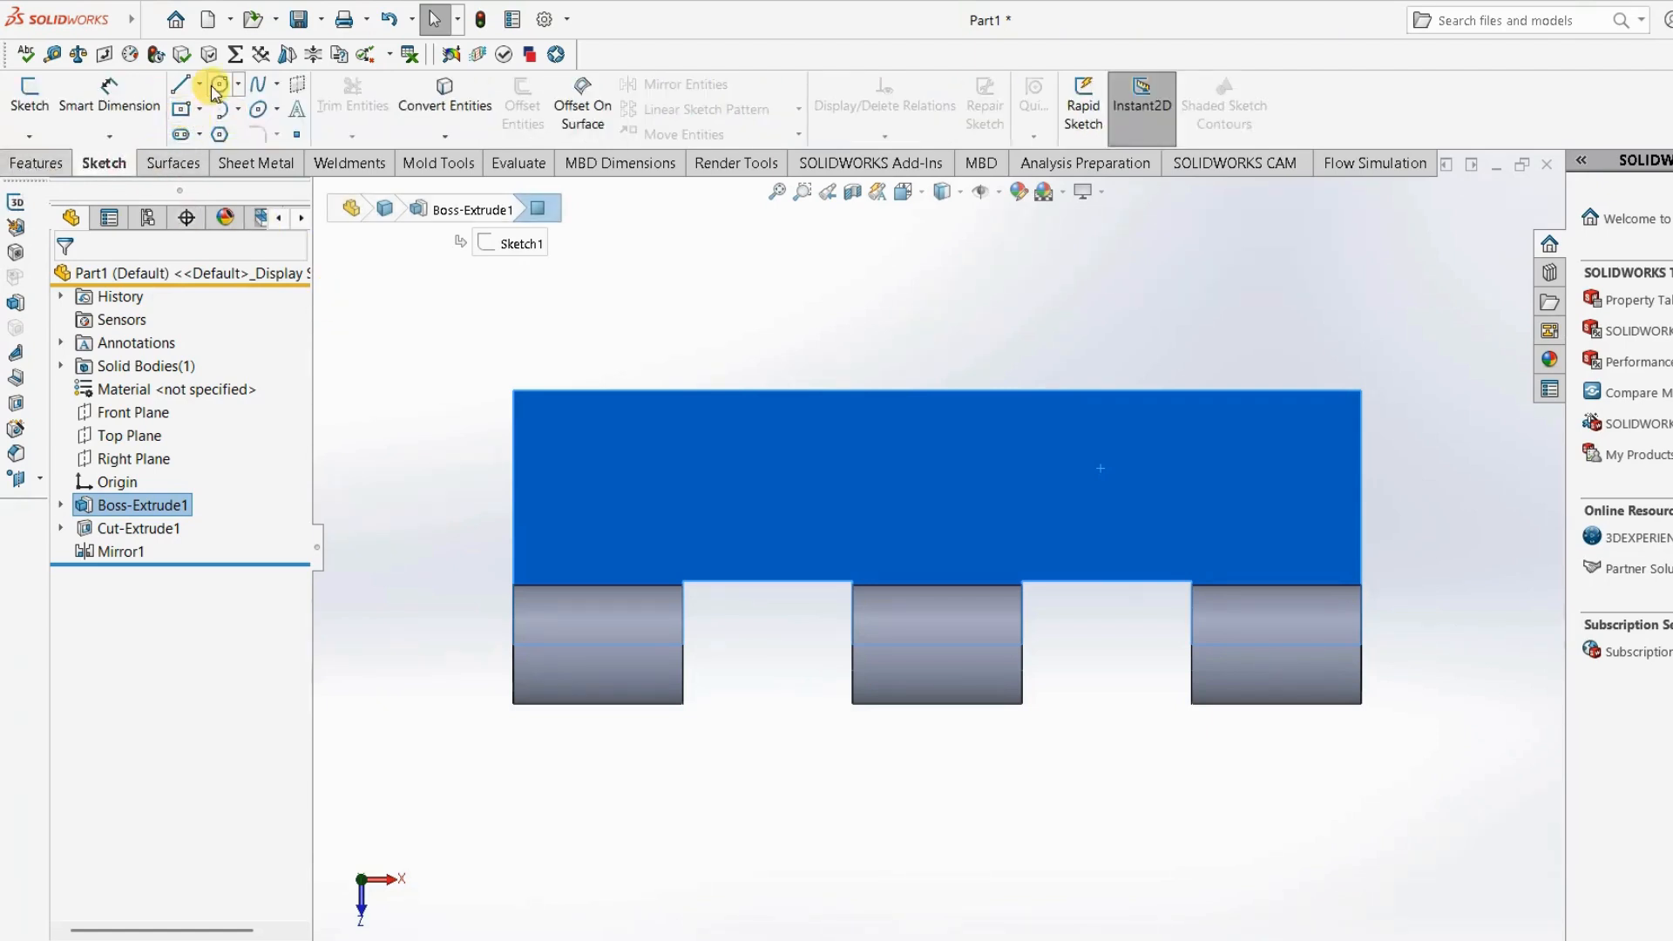
left_click(592, 415)
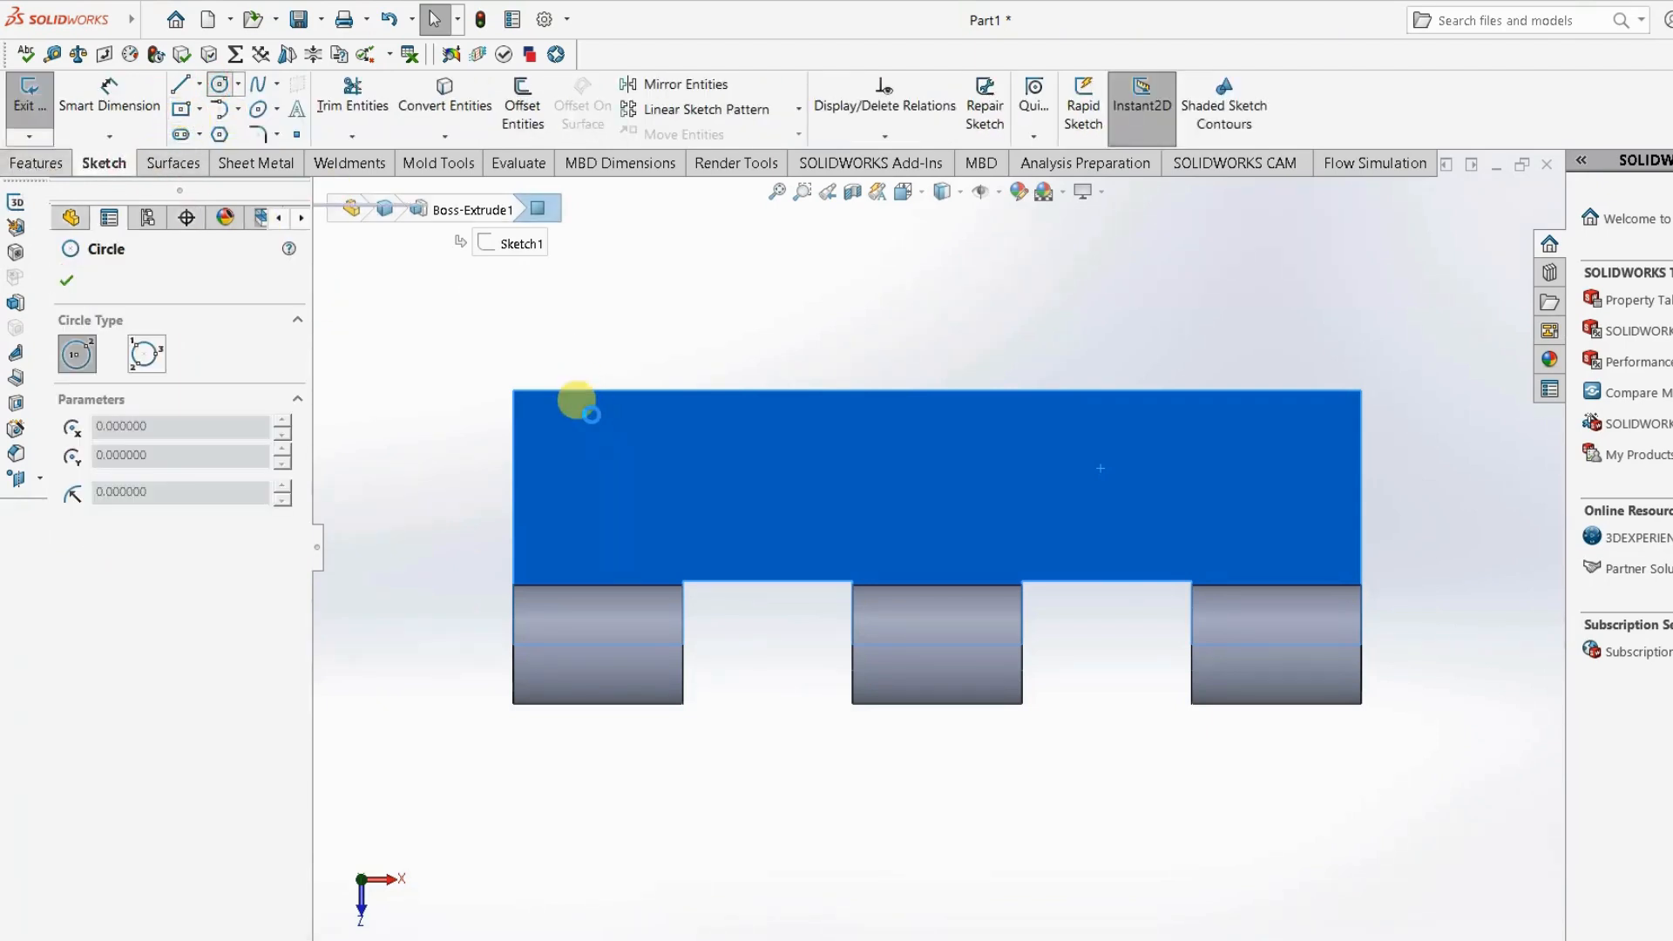
left_click_drag(621, 445, 641, 462)
left_click(639, 457)
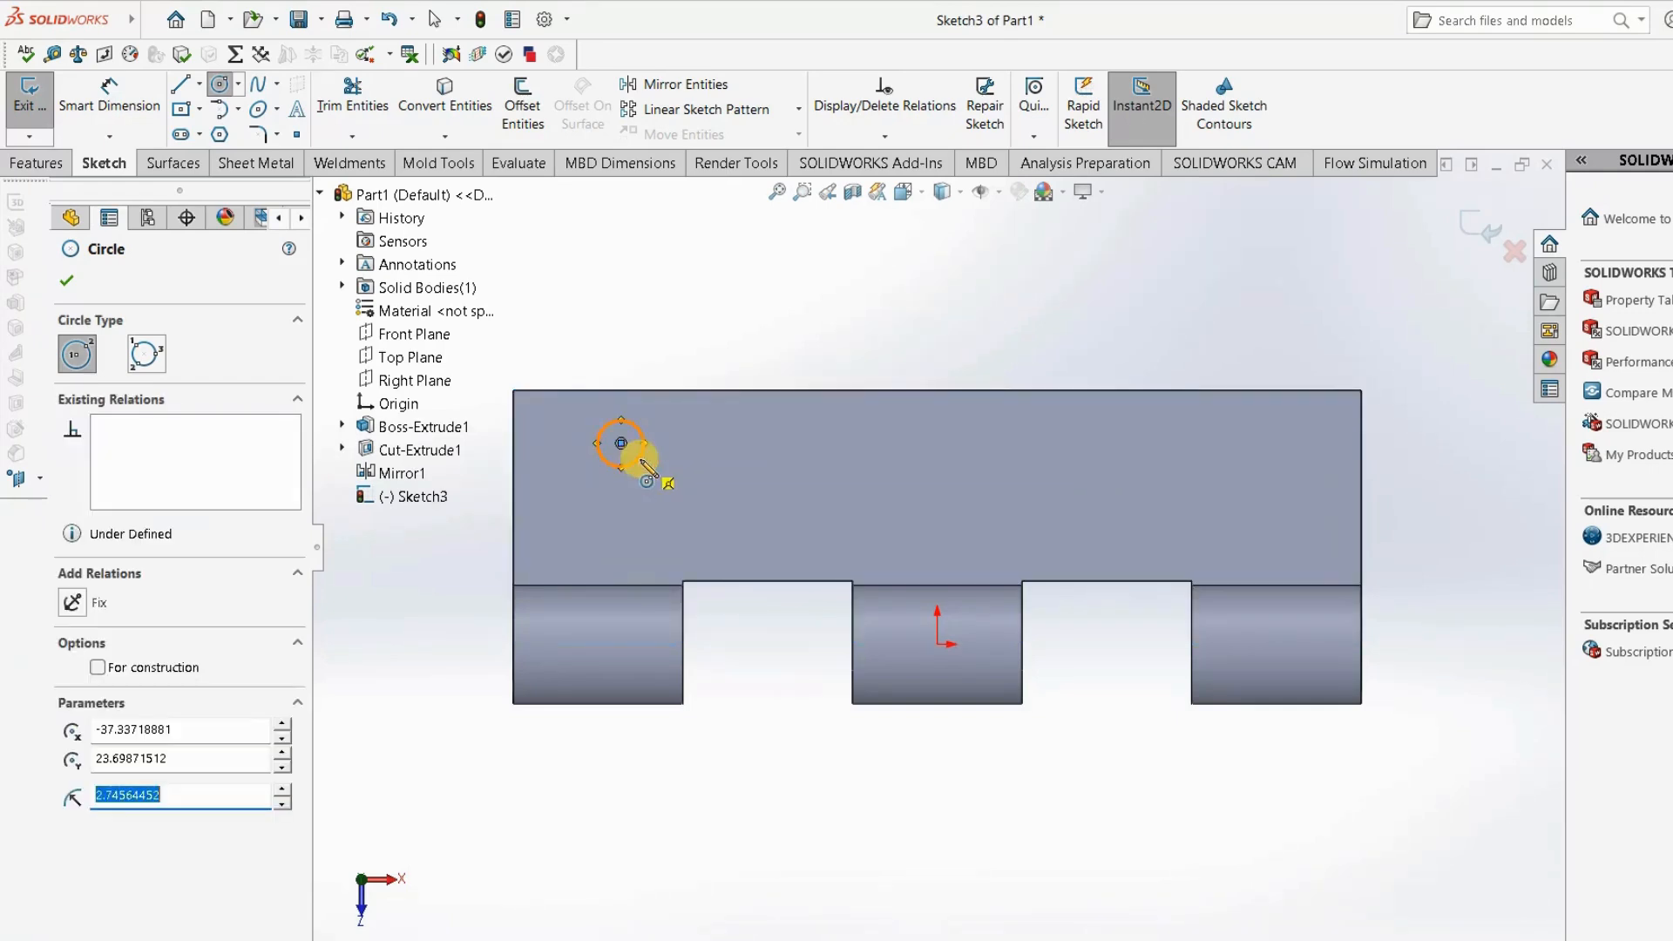
Dimension the circle's diameter as 5 mm.
left_click(103, 118)
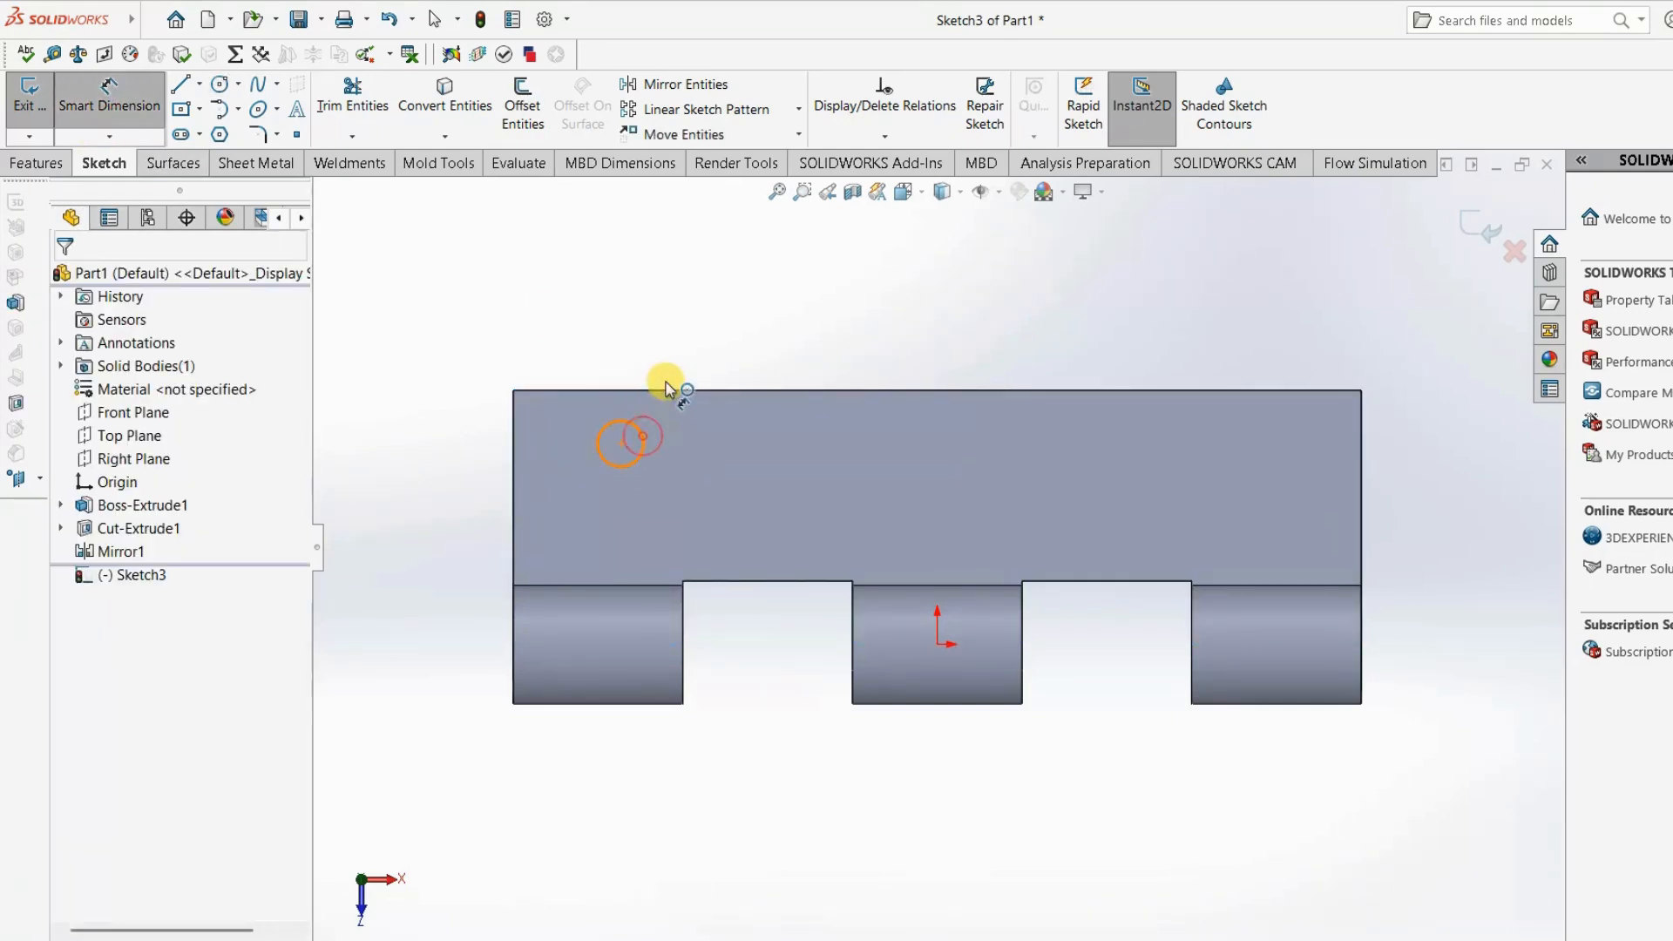
left_click(633, 425)
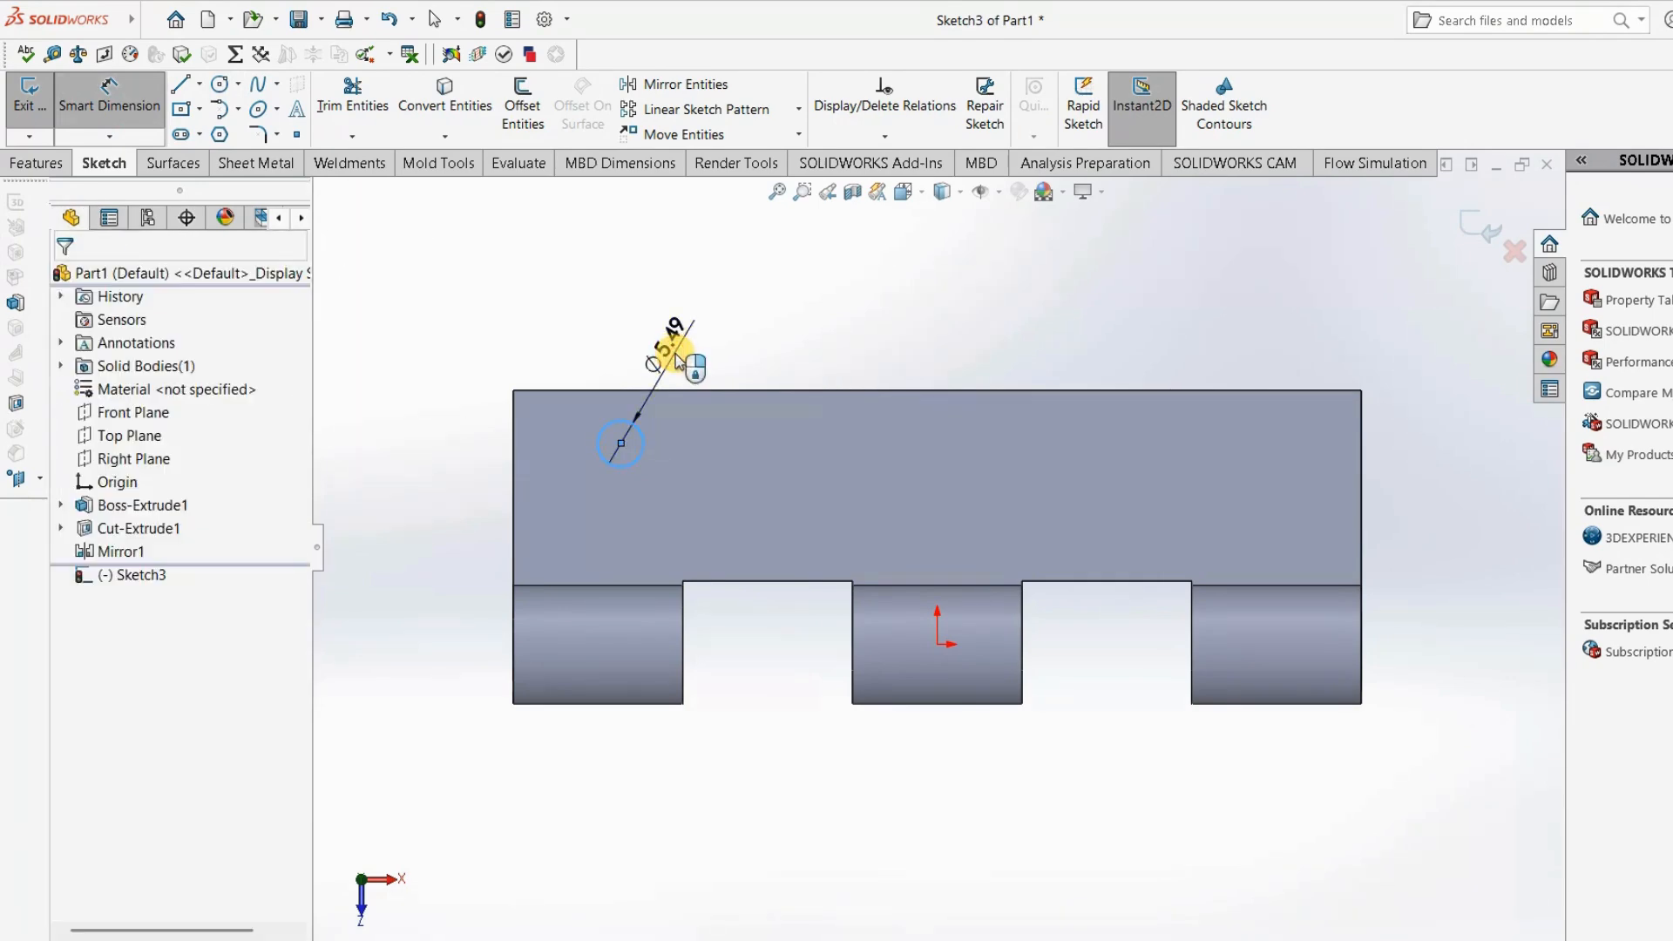
left_click(677, 361)
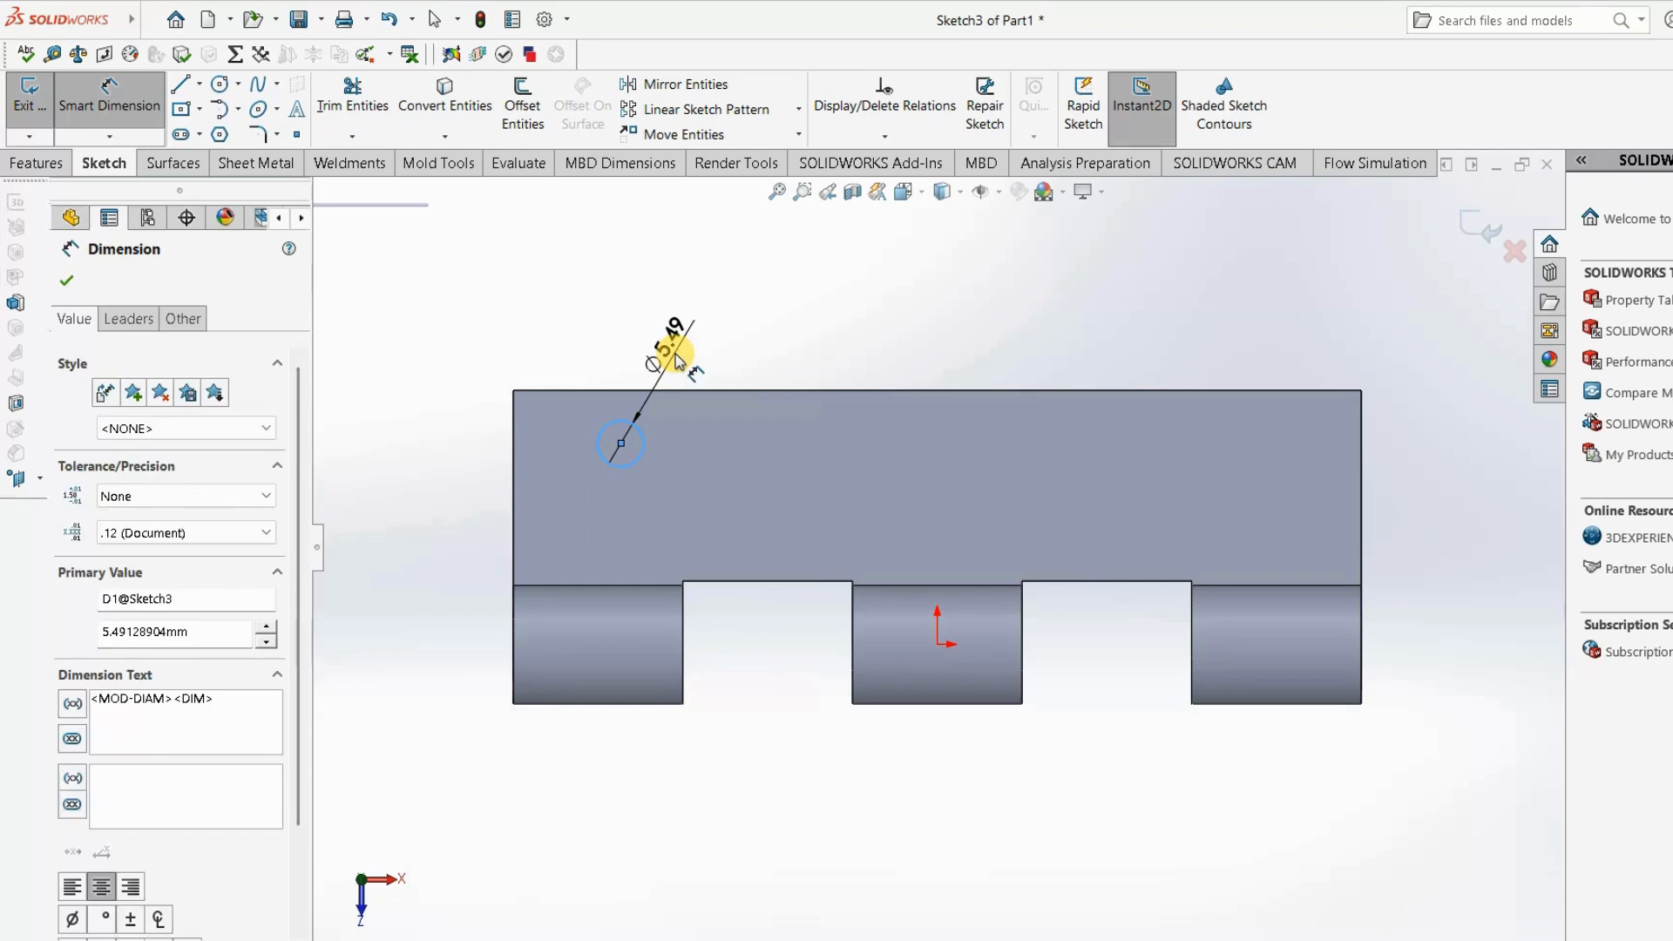
type("0.")
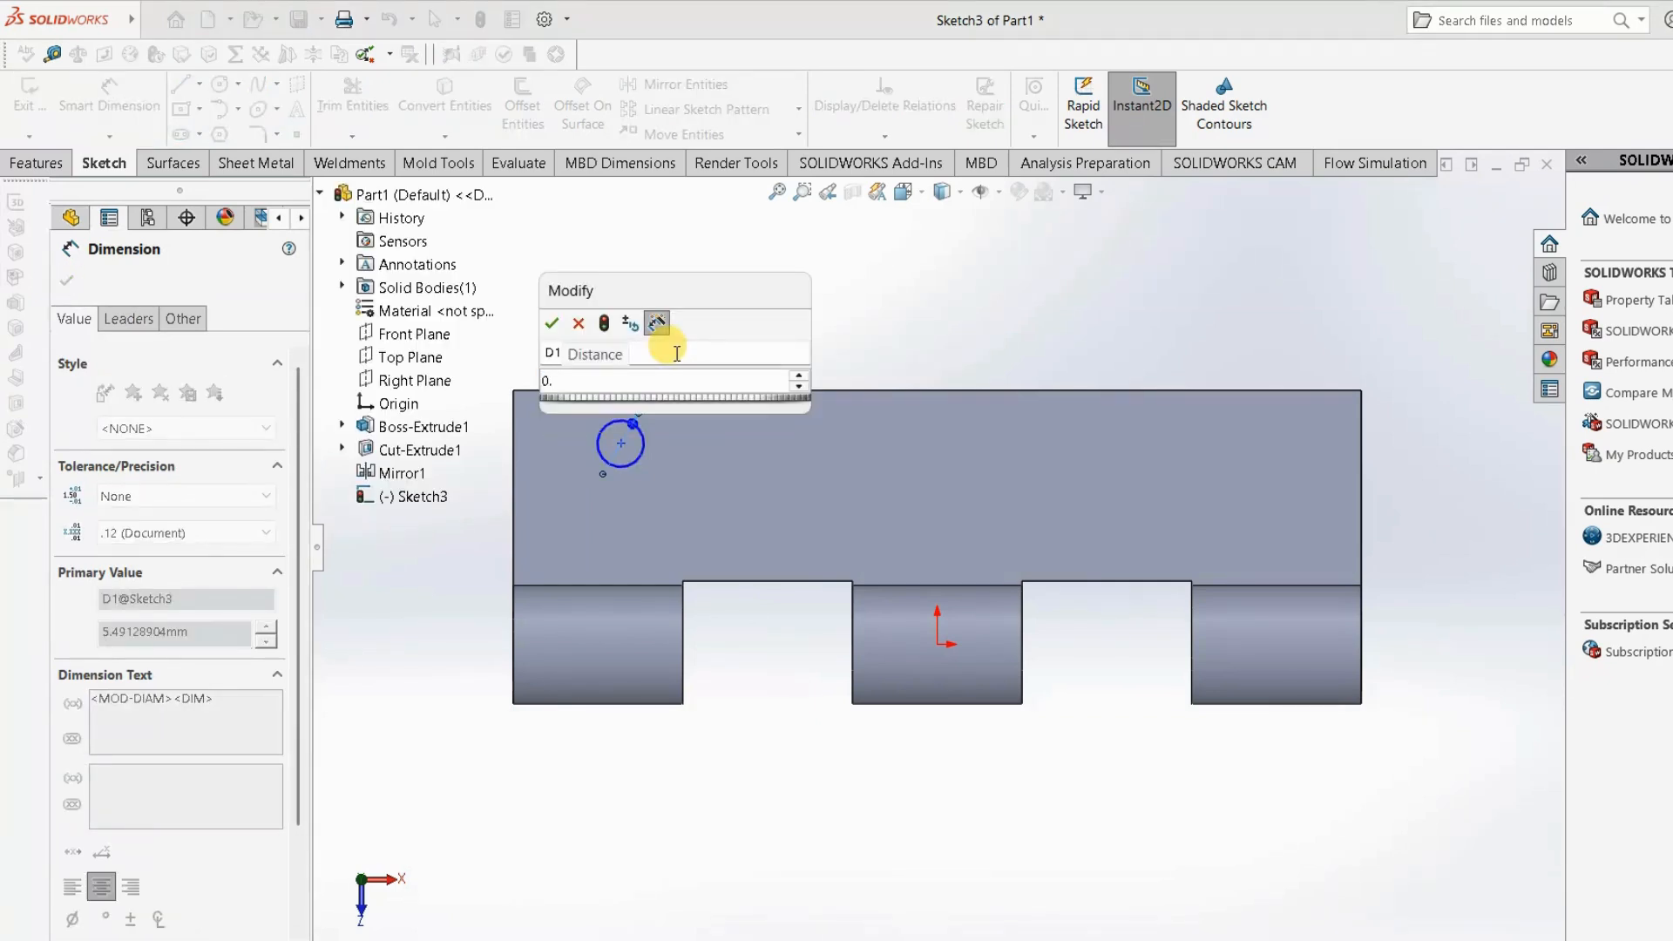
type("5")
key("Return")
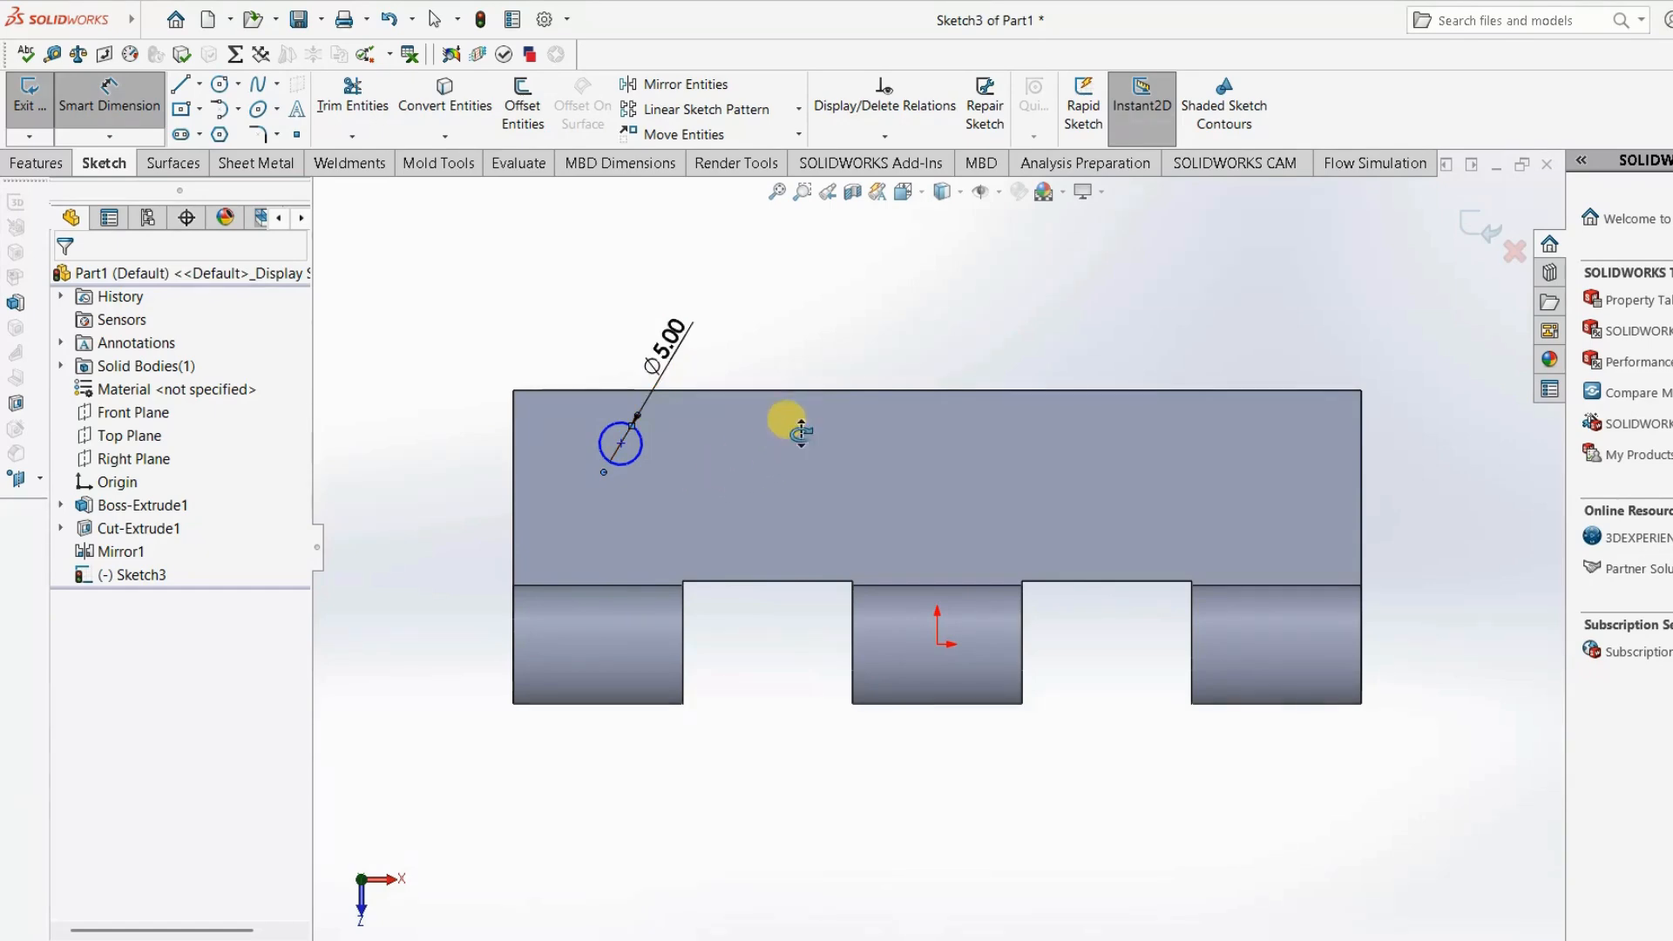
middle_click_drag(796, 430, 866, 187)
scroll(776, 688, "down", 4)
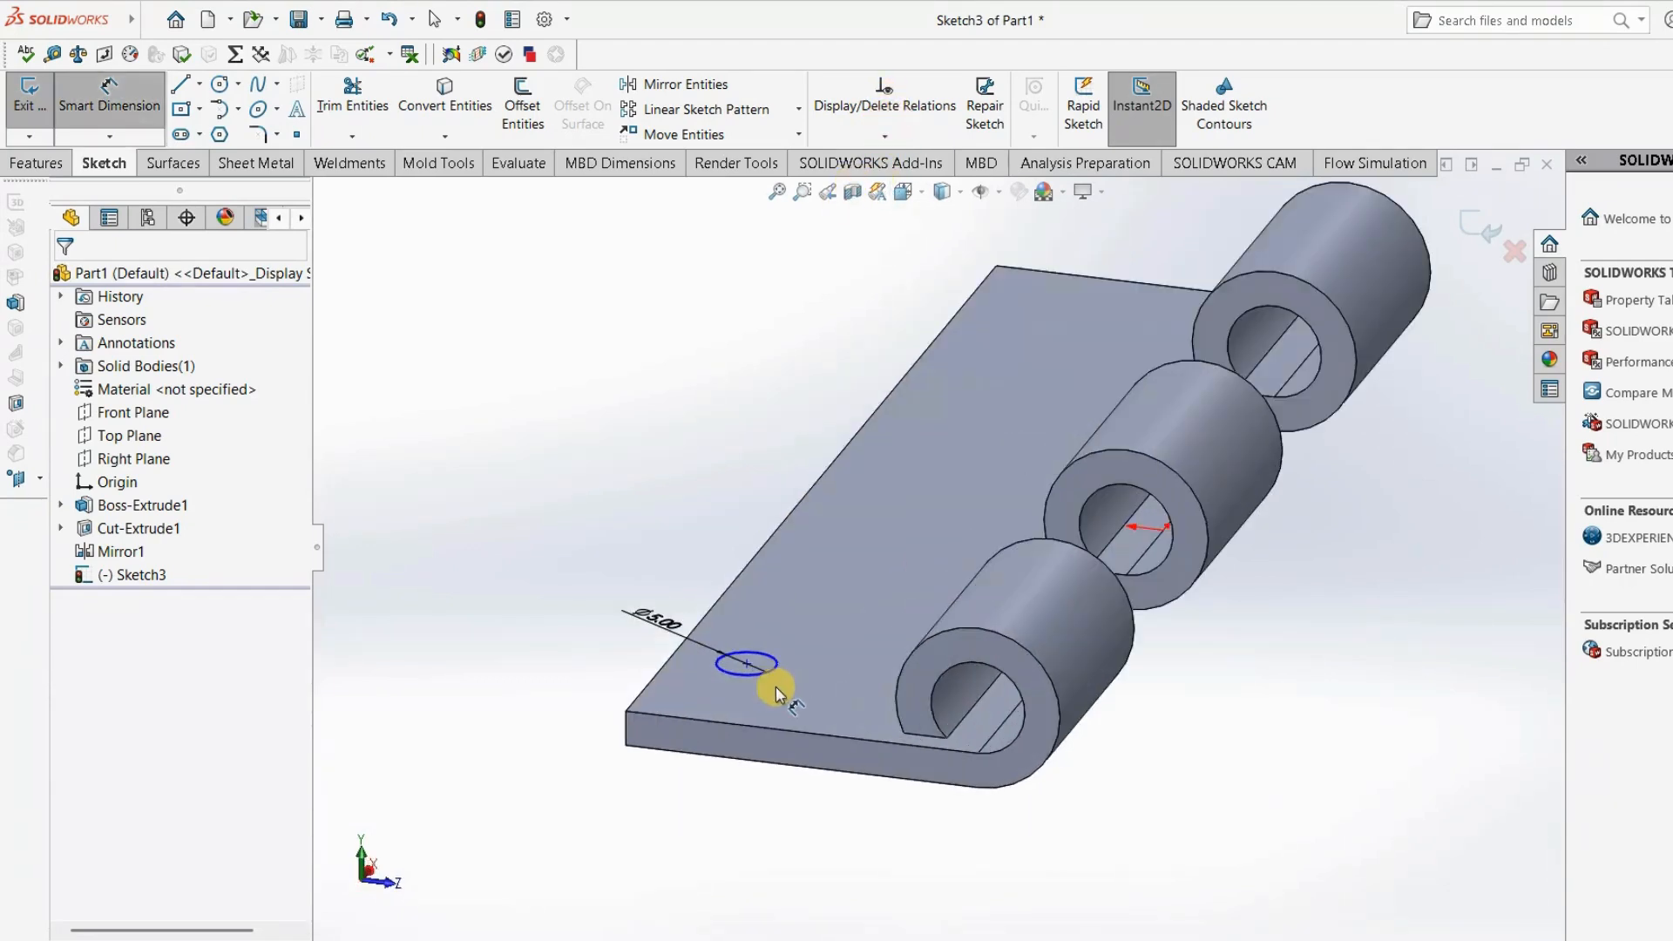
mouse_move(823, 619)
middle_mouse_down()
mouse_move(906, 593)
mouse_move(838, 624)
mouse_move(817, 418)
mouse_move(854, 724)
mouse_move(985, 713)
middle_mouse_up()
scroll(985, 713, "down", 4)
scroll(985, 712, "up", 5)
scroll(950, 646, "down", 3)
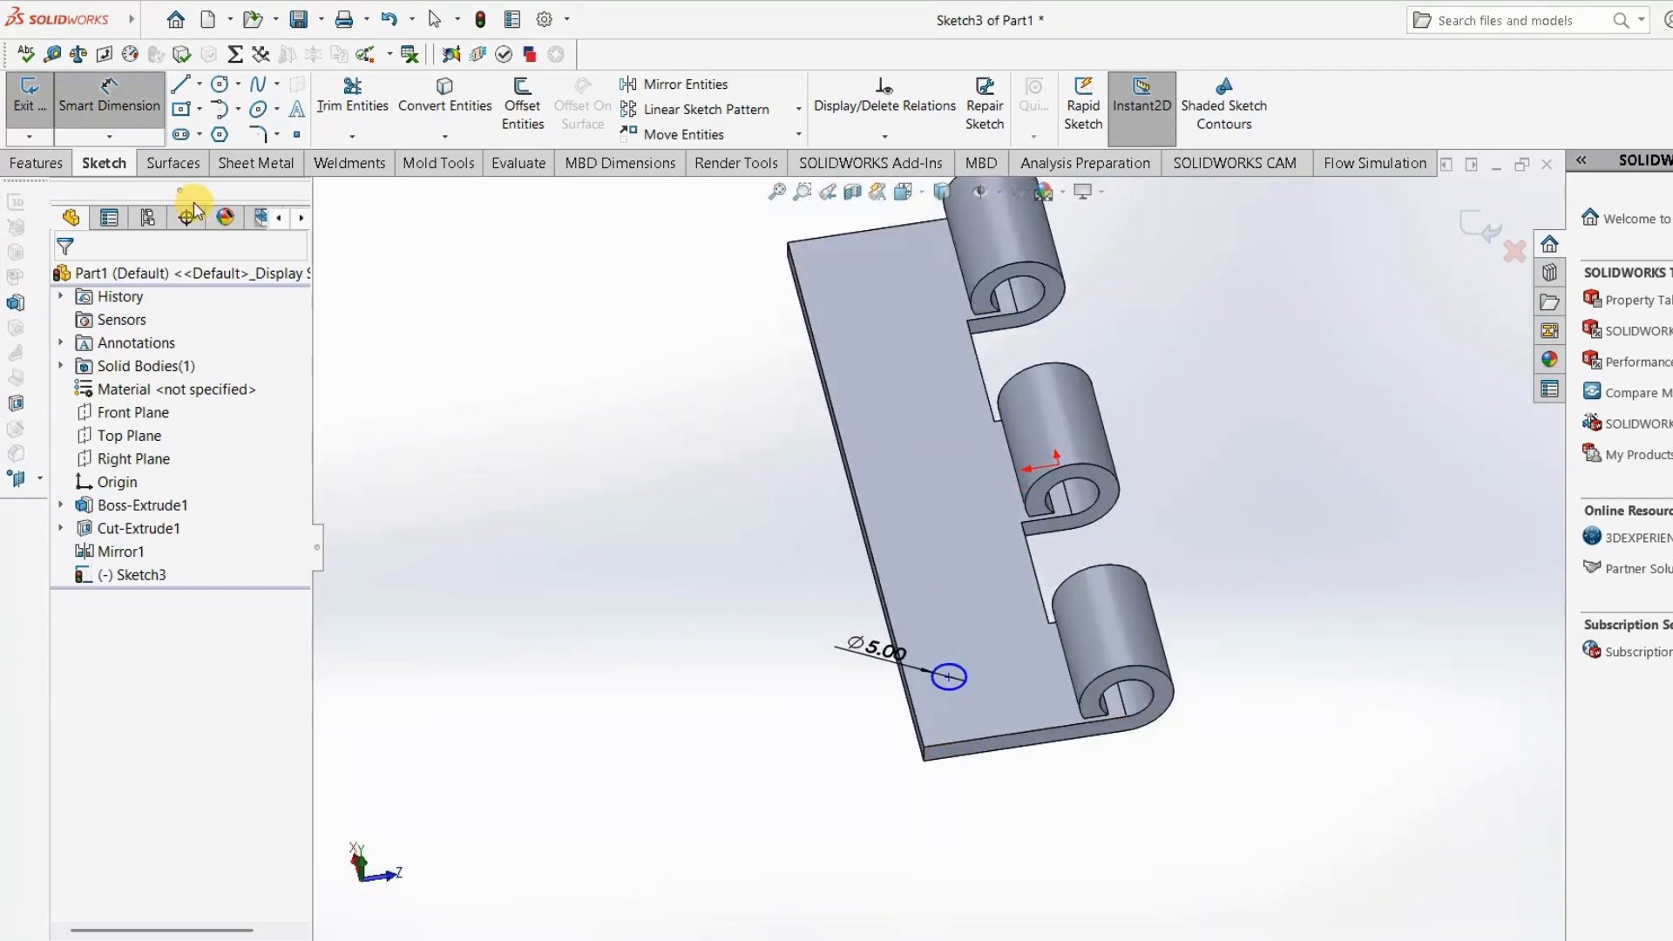
left_click(58, 169)
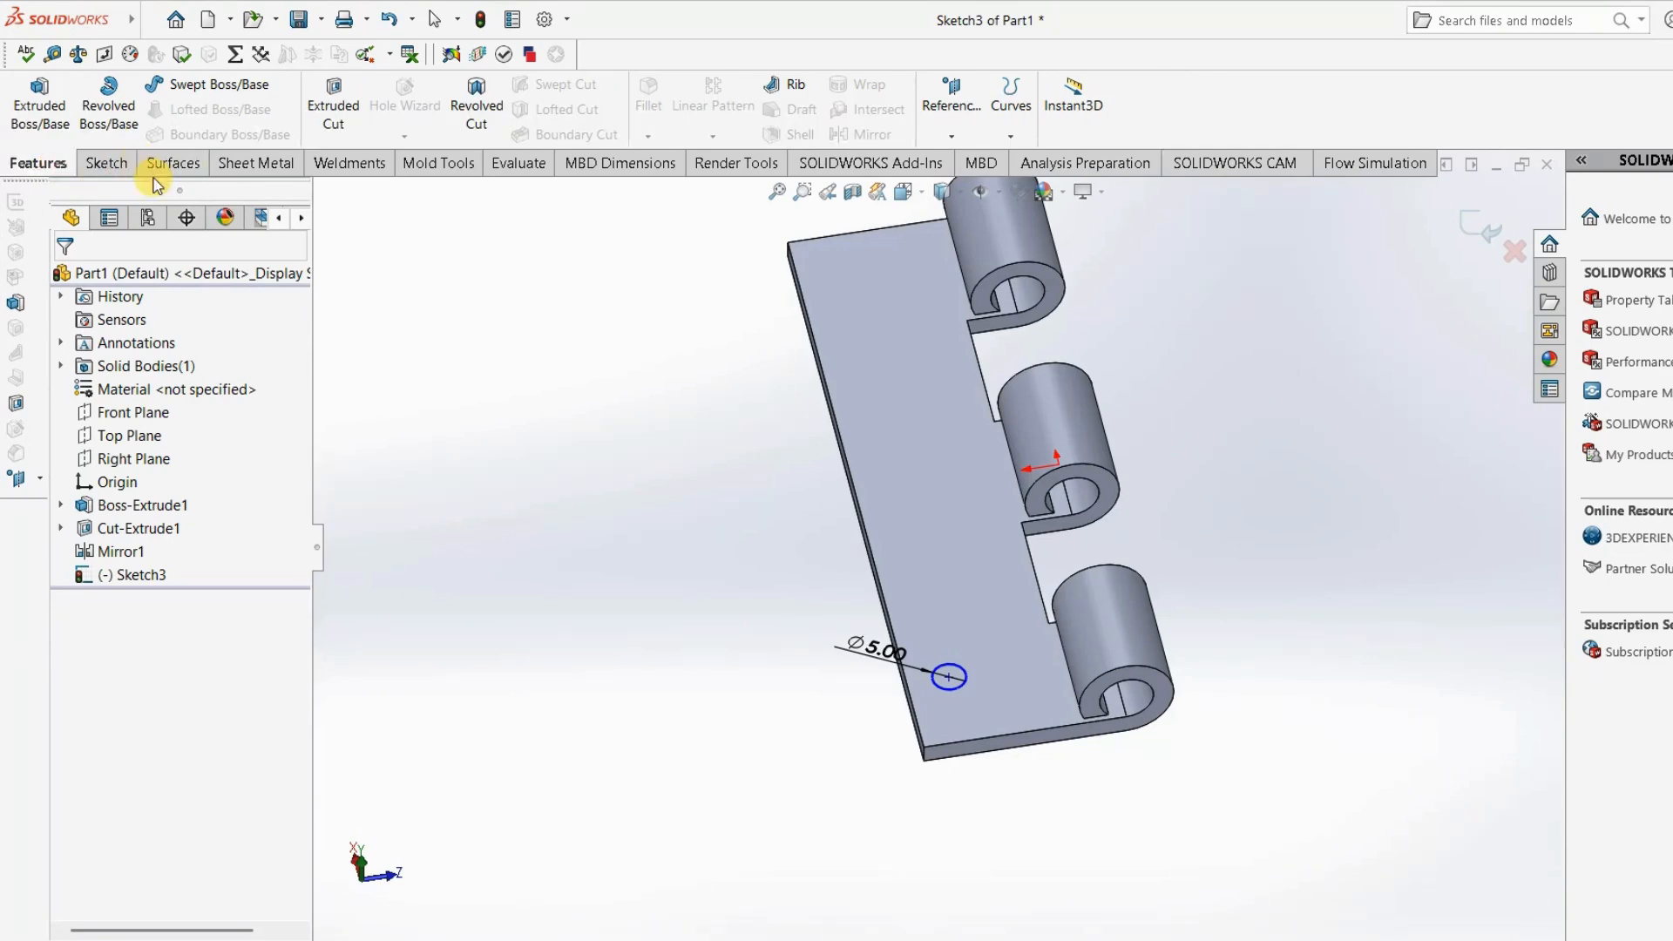
left_click(104, 164)
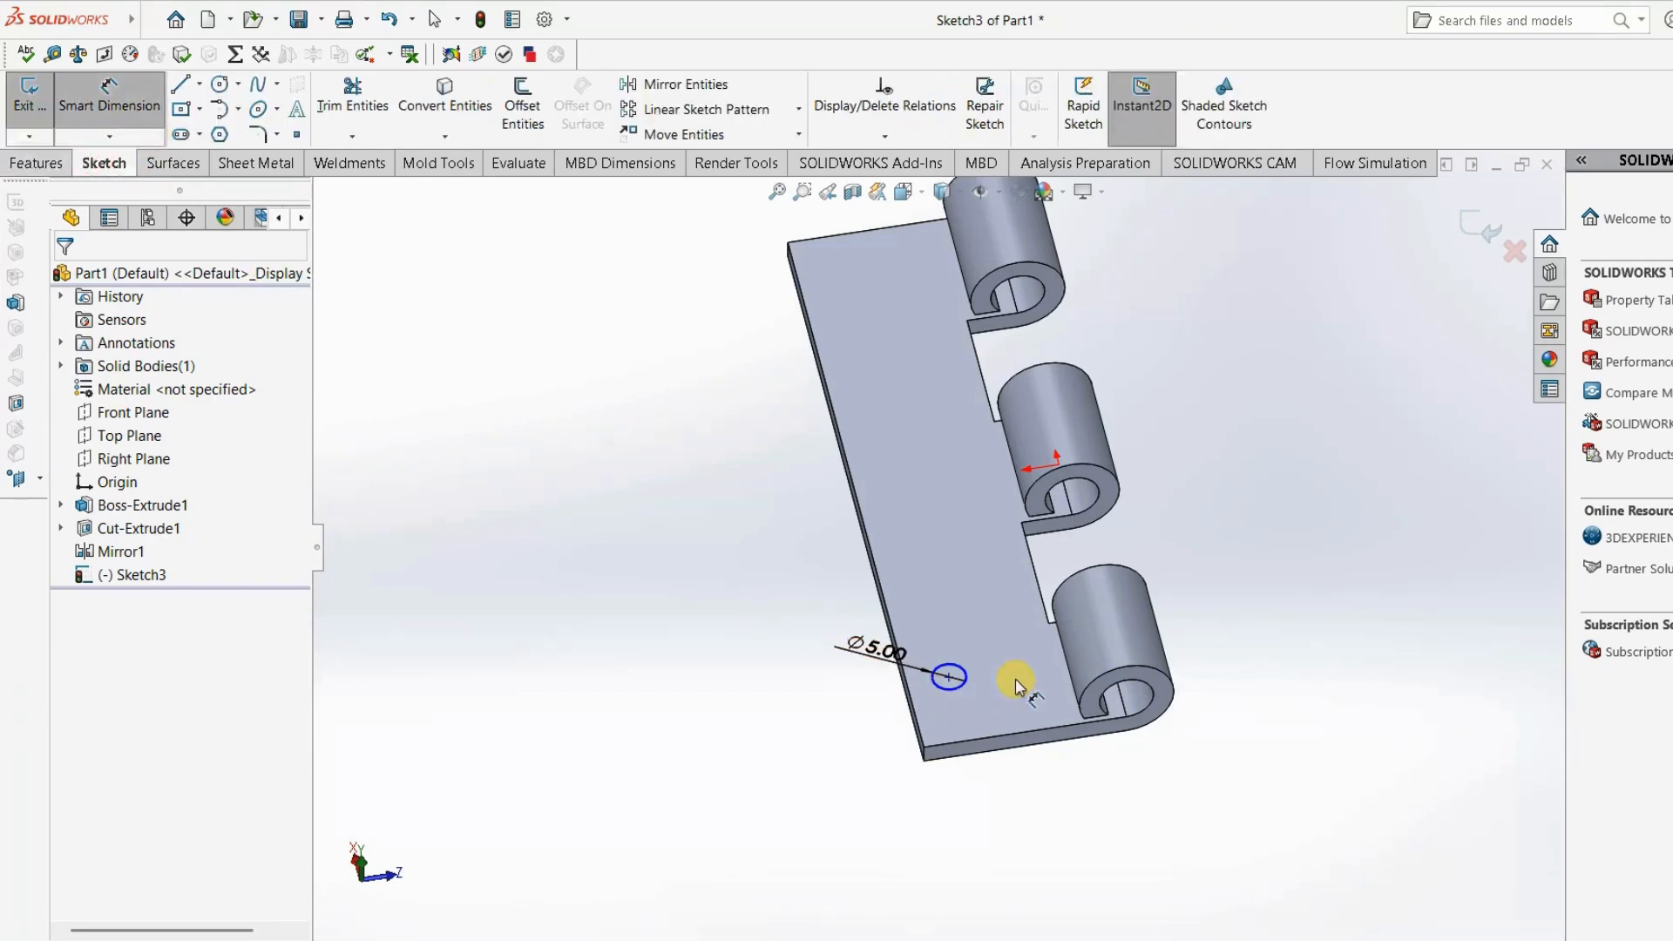
Dimension the circle center's distance from the leaf's free long edge as 8 mm and change that distance to 10 mm.
scroll(1016, 678, "down", 3)
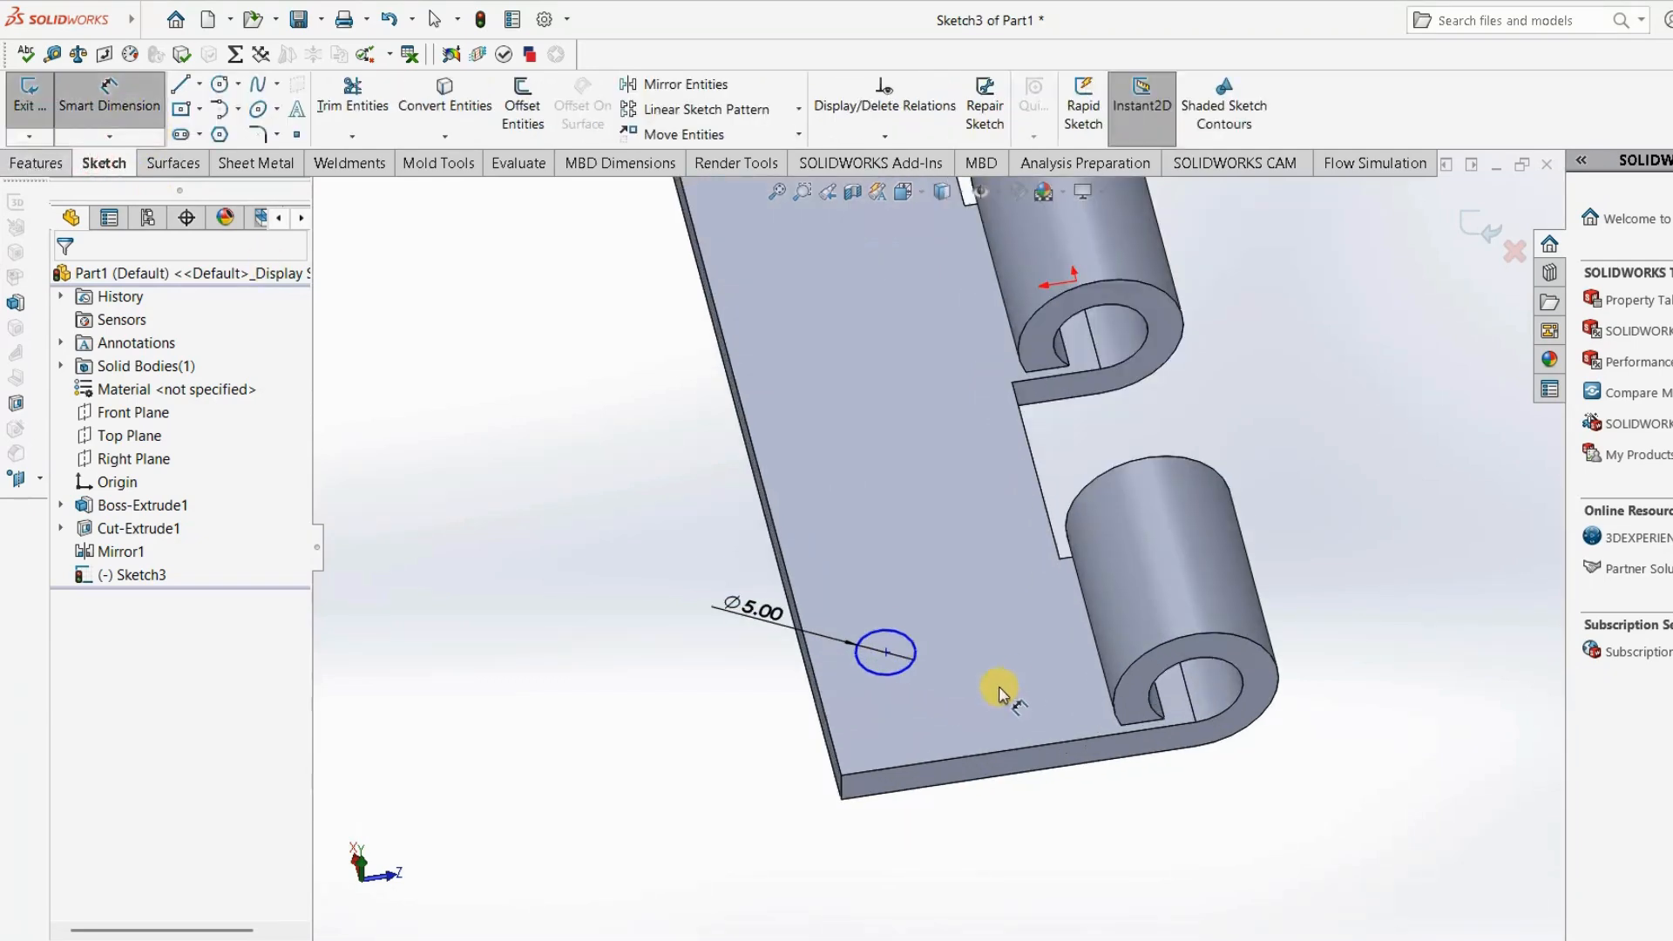
left_click(886, 651)
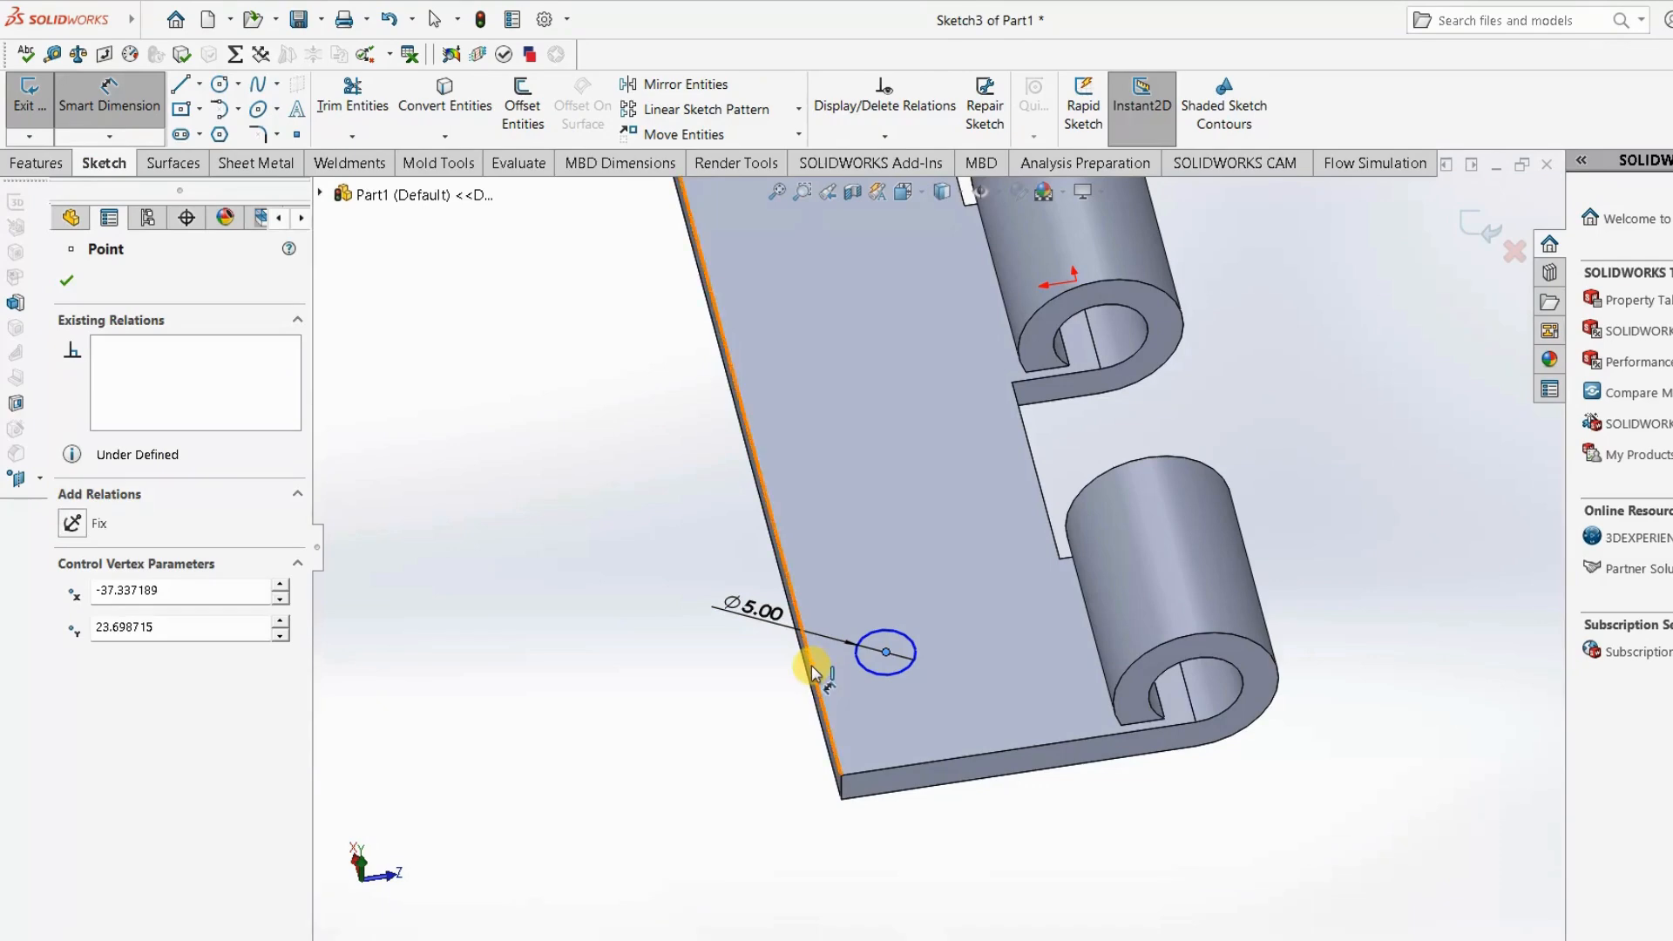
left_click(813, 665)
left_click(873, 707)
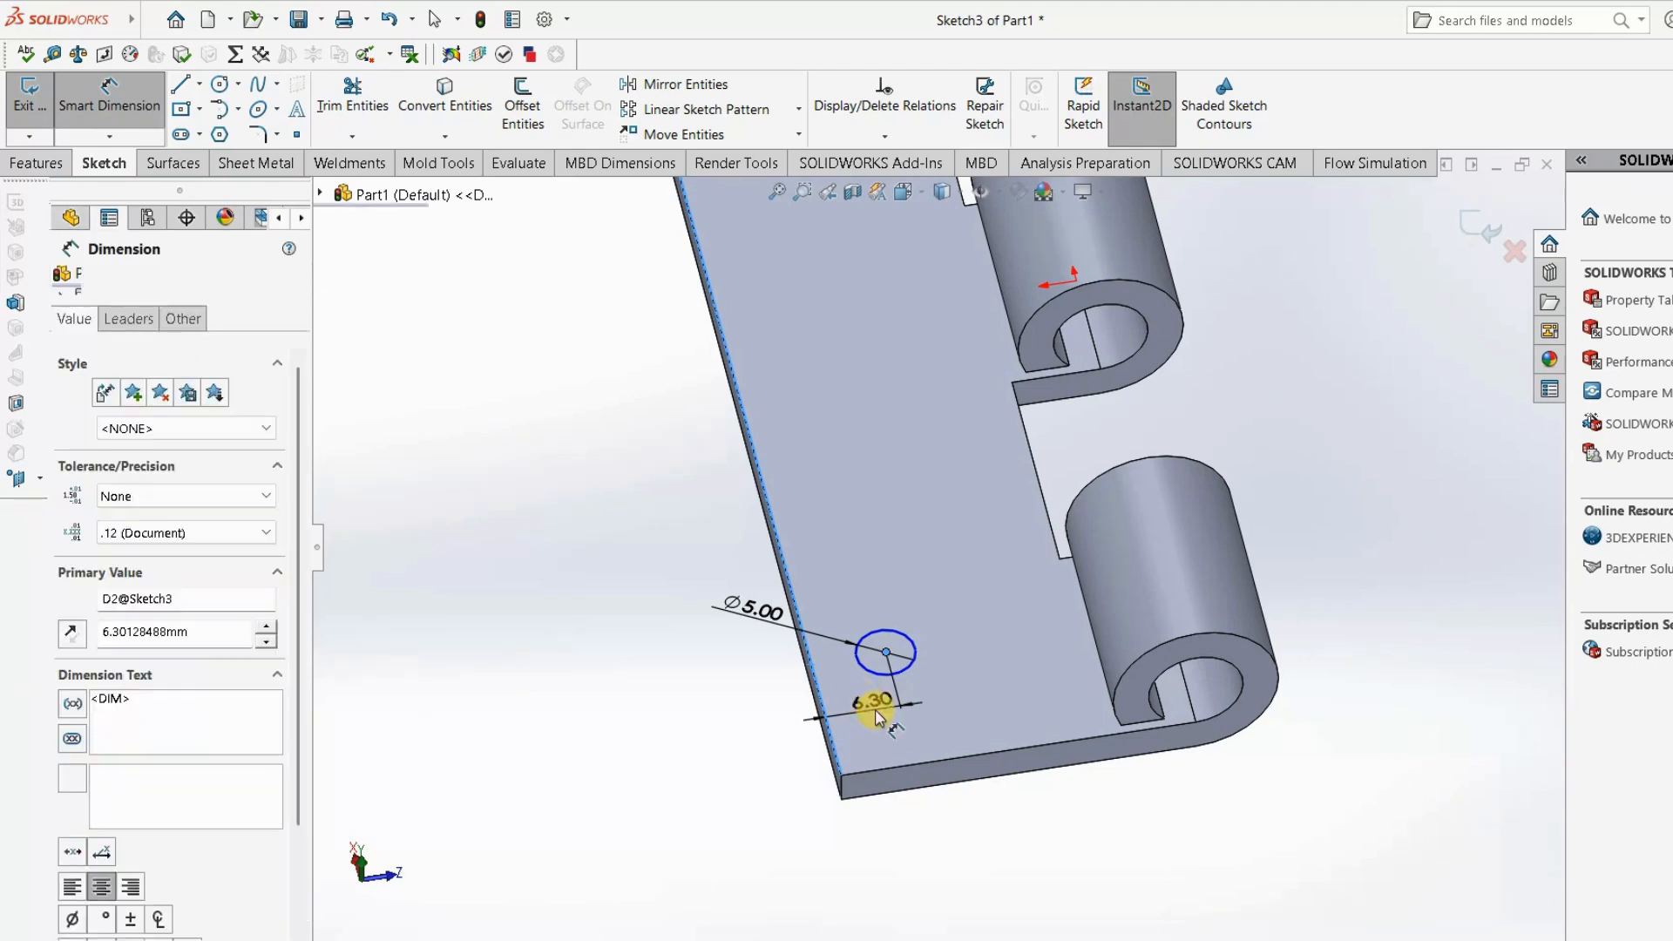
type("8")
key("Return")
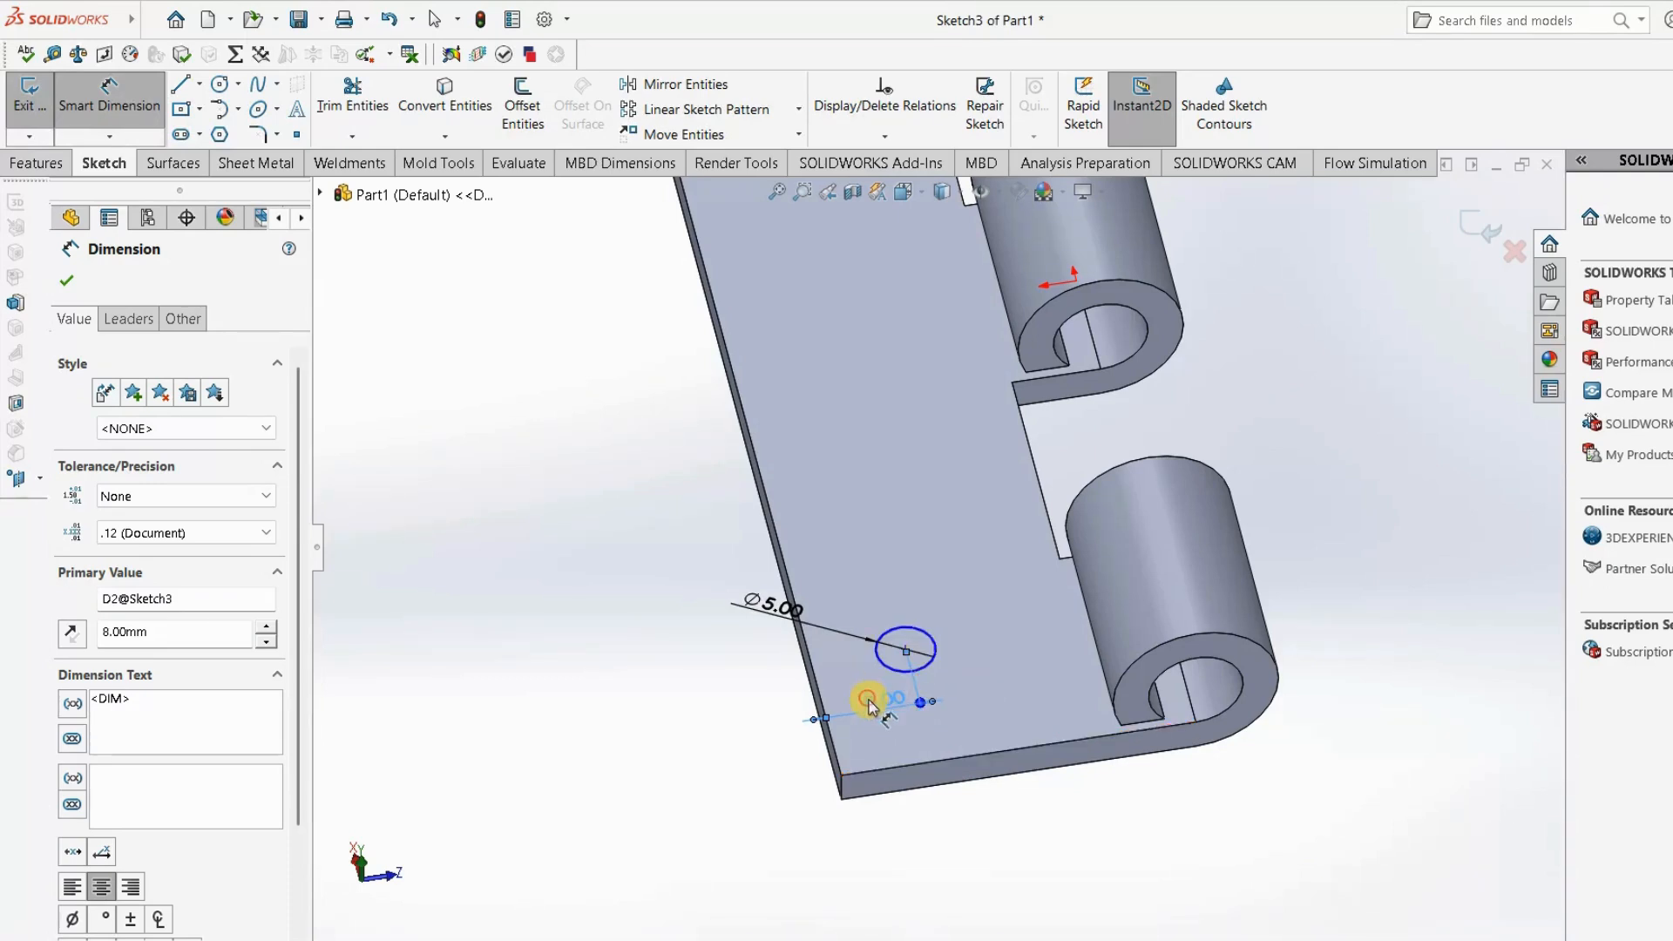
left_click(868, 699)
type("10")
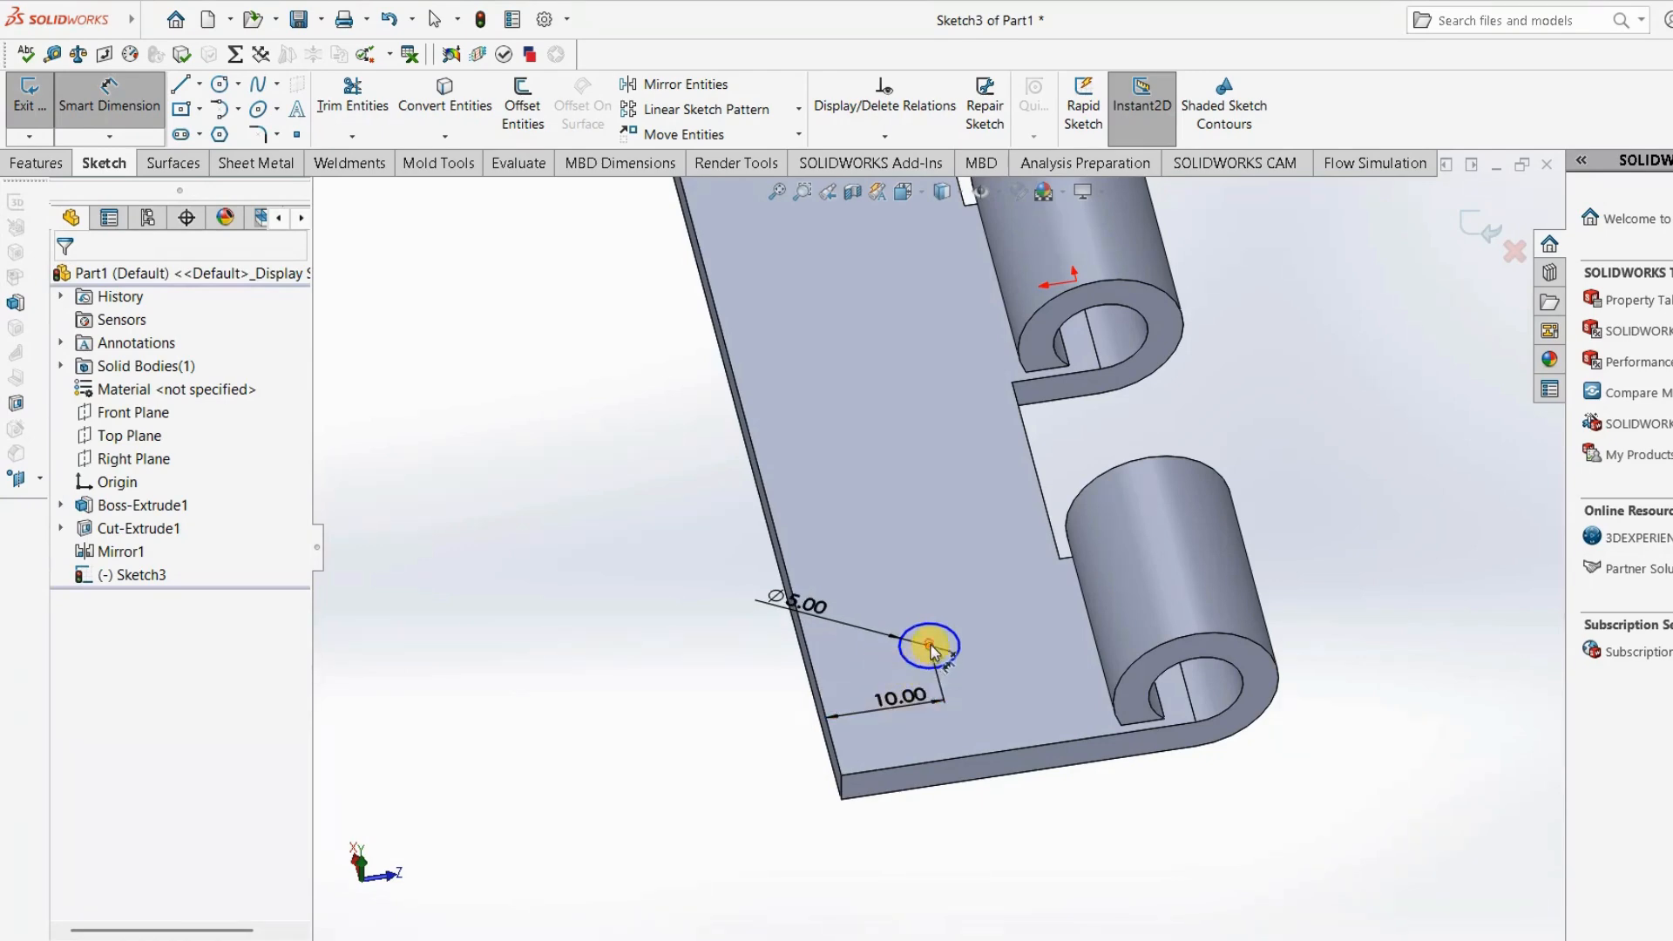
Dimension the circle center's distance from the leaf's short end edge as 15 mm and exit the sketch.
left_click(976, 754)
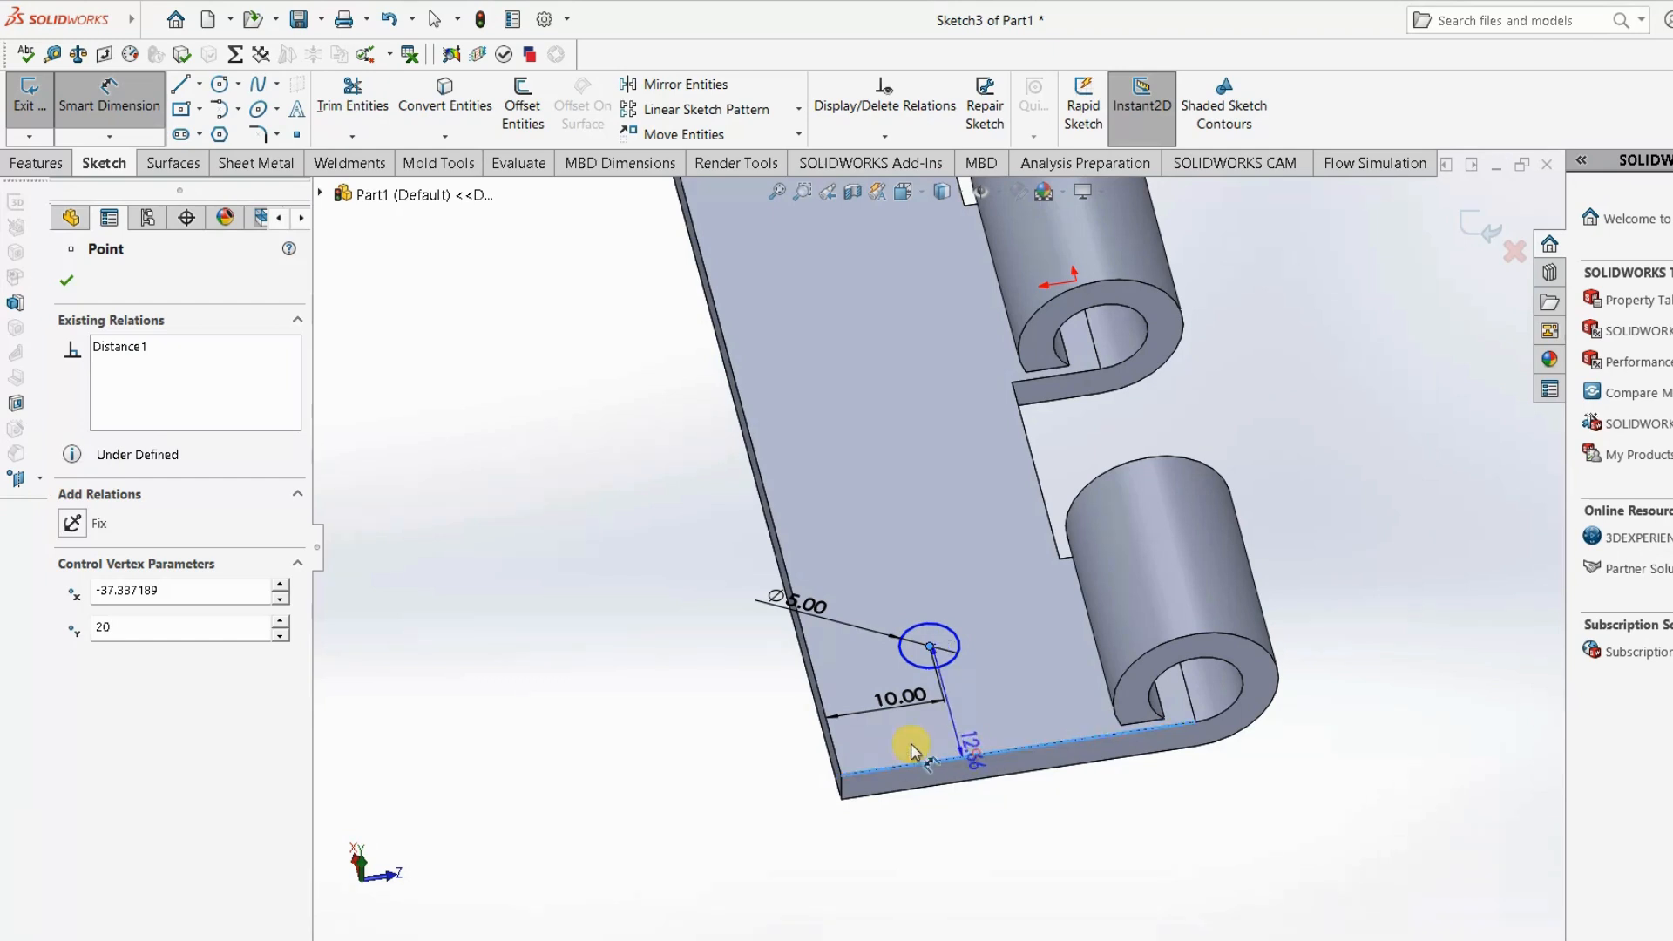
left_click(692, 725)
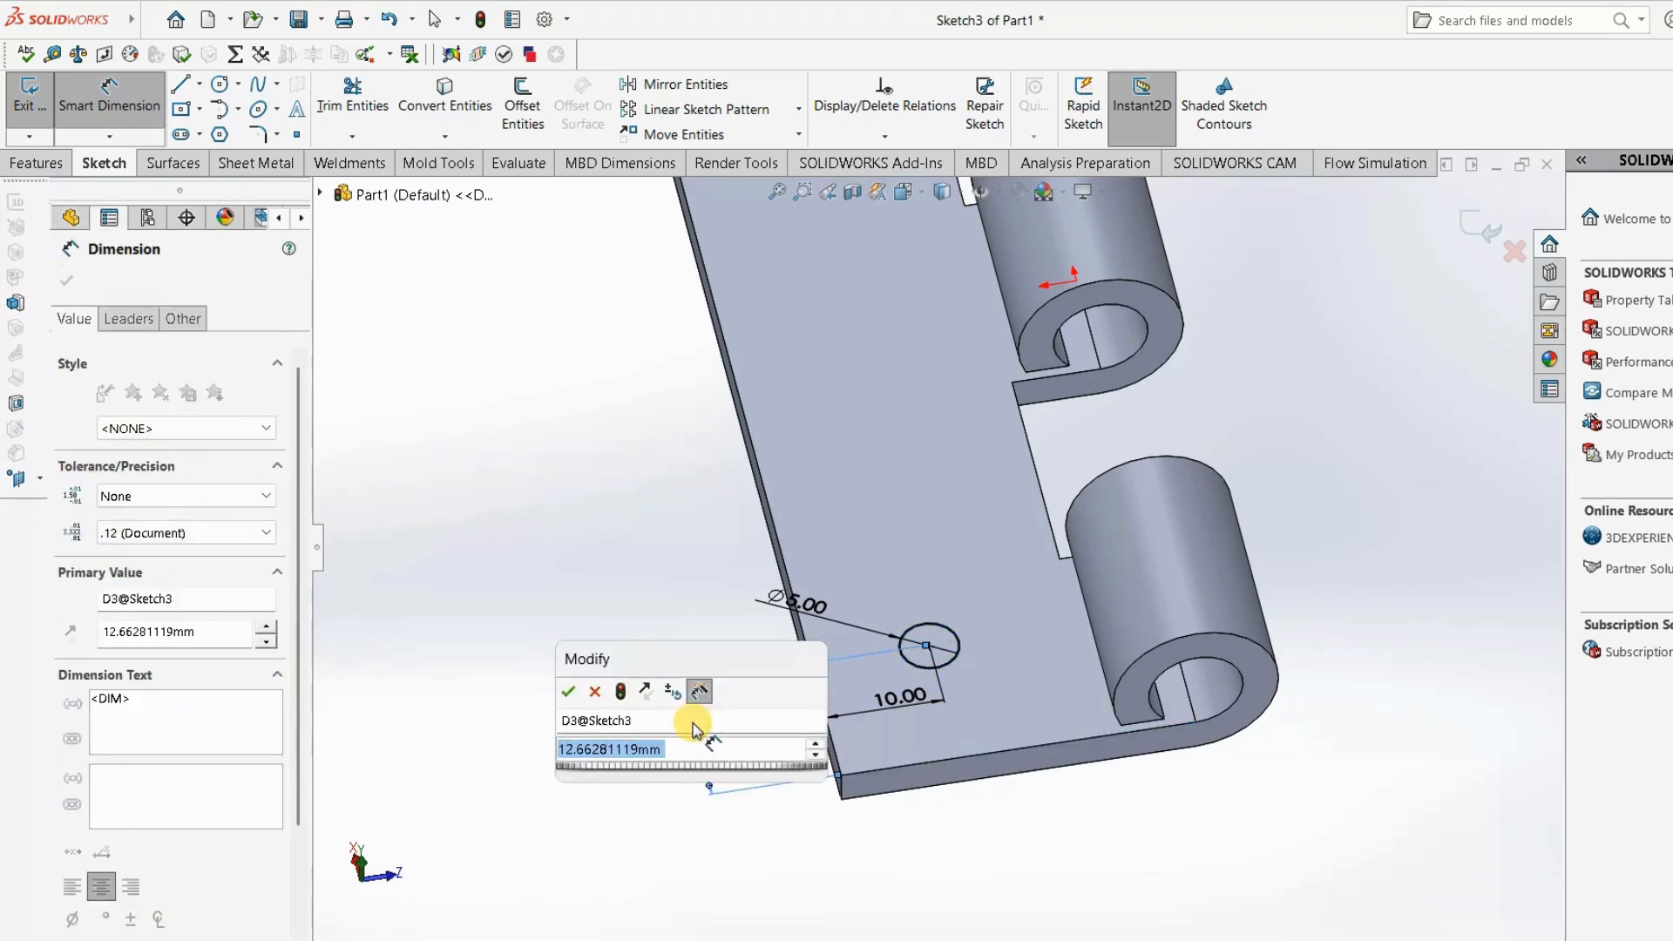
type("15")
key("Return")
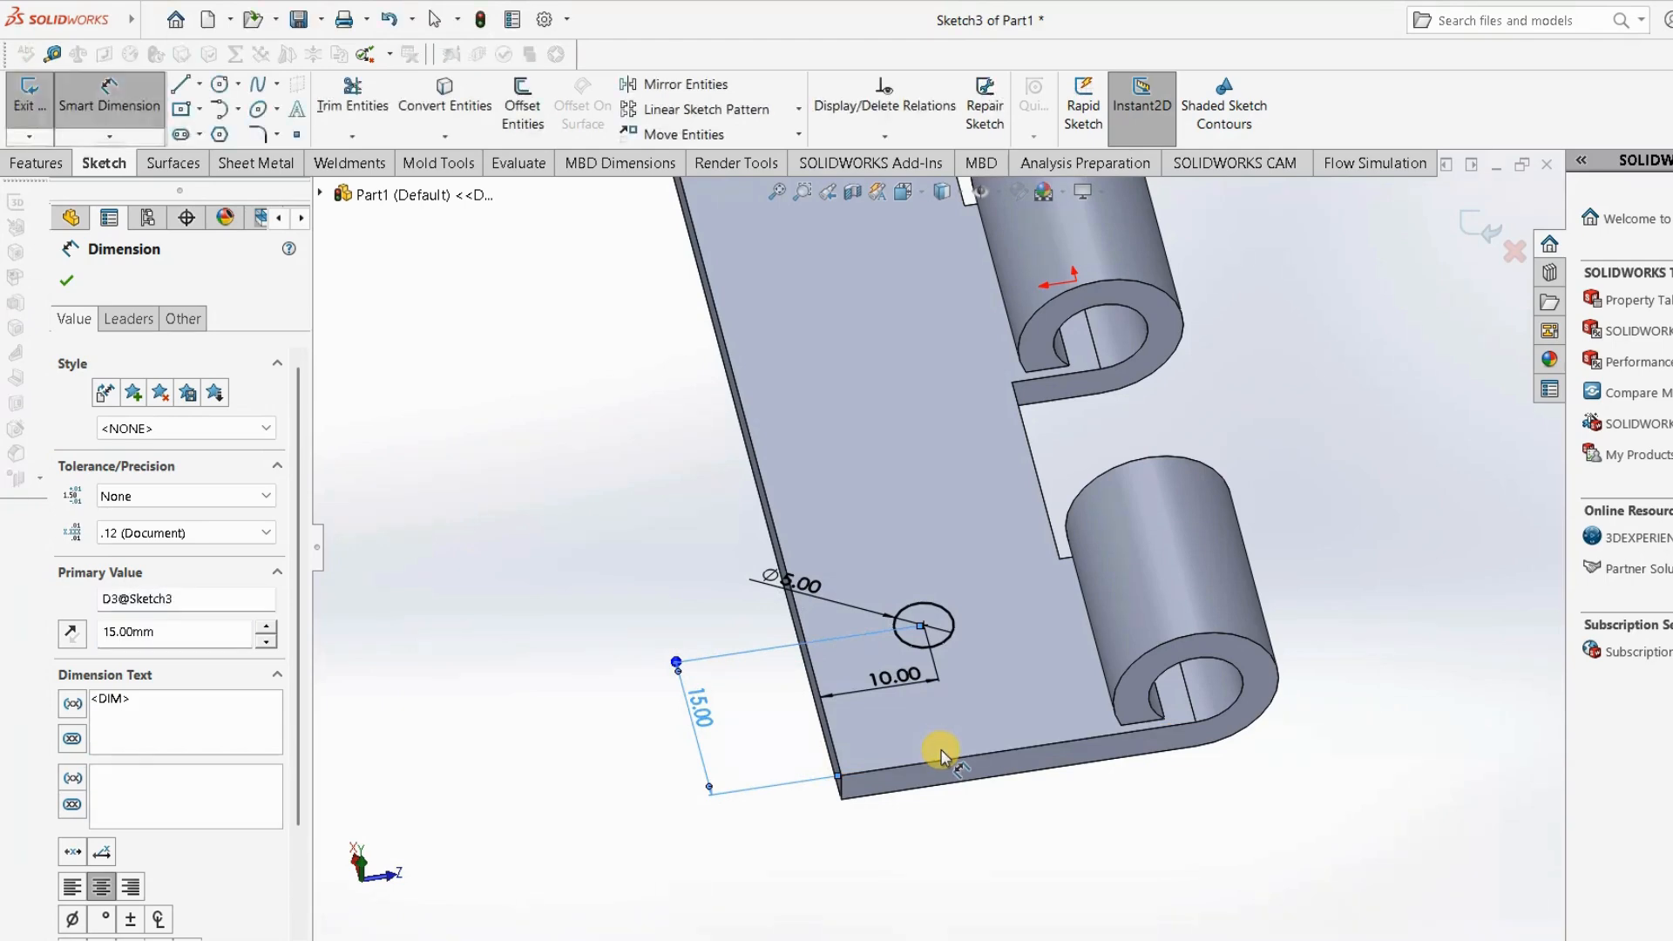
scroll(969, 603, "up", 3)
key("ctrl+b")
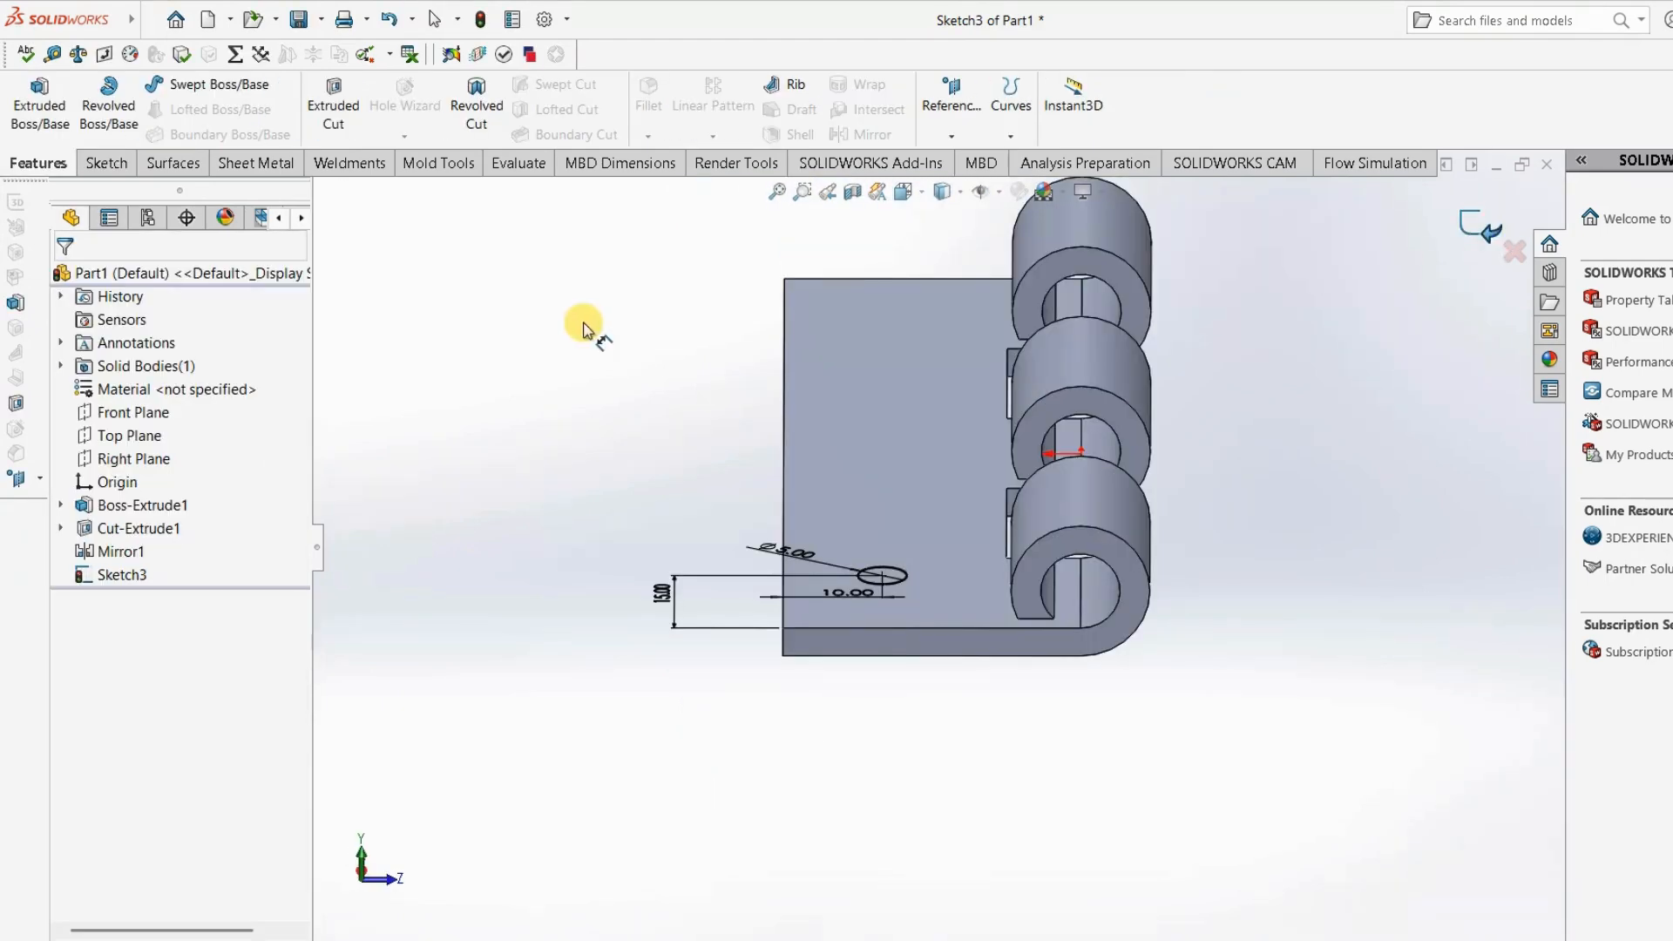
left_click(109, 164)
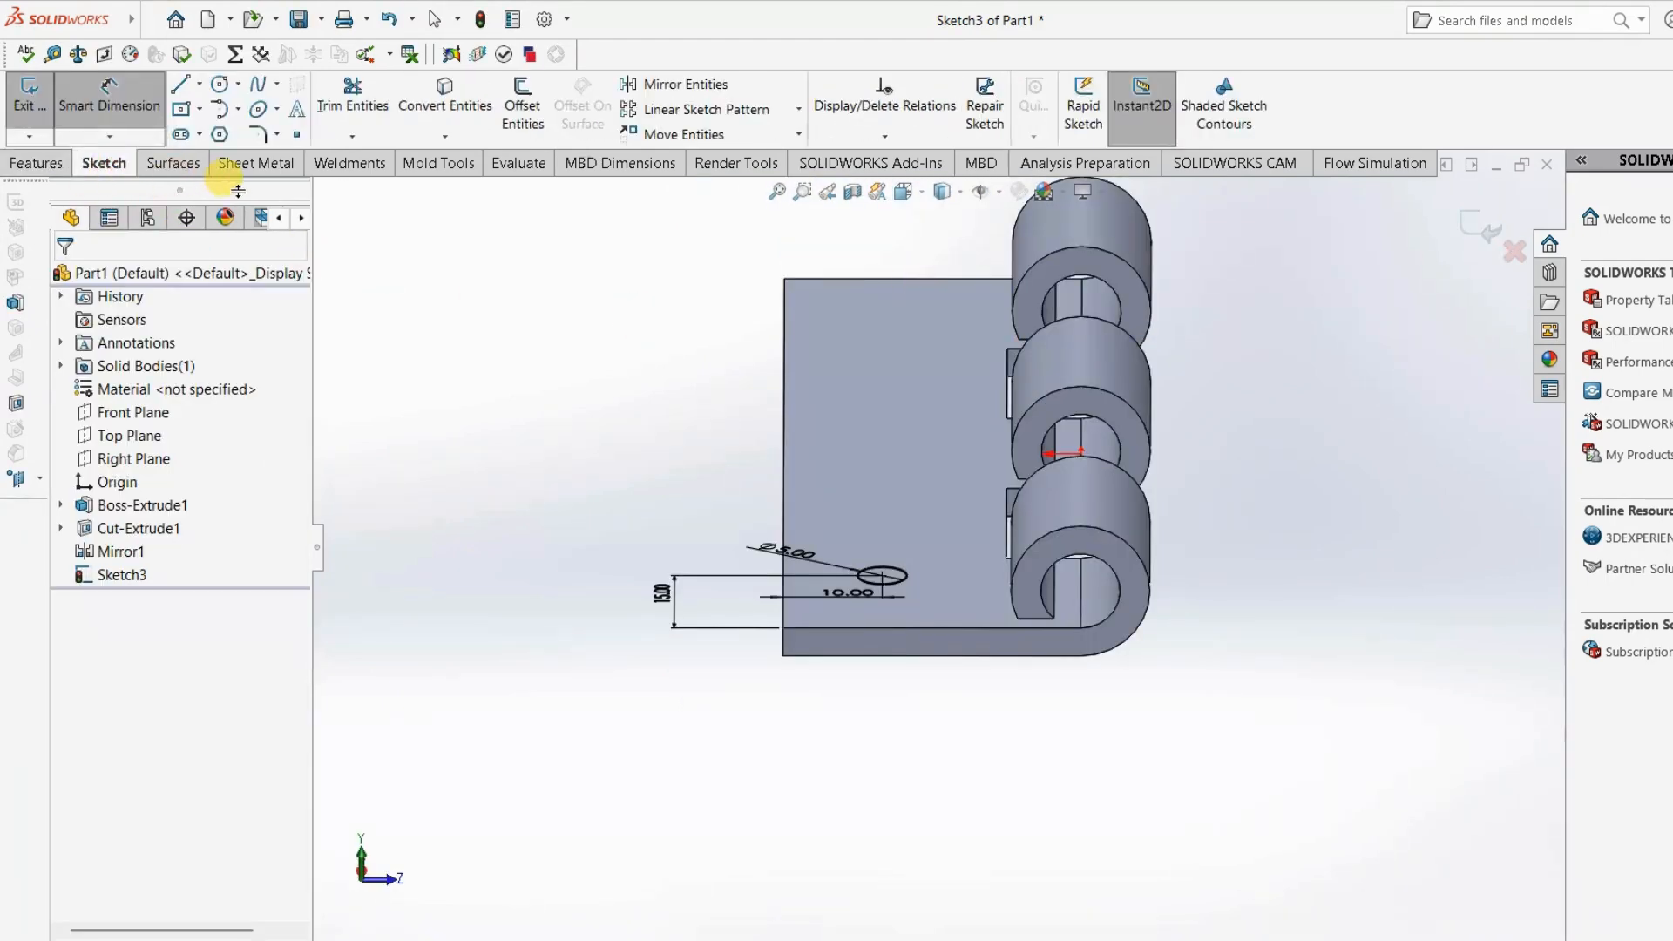
middle_click_drag(720, 496, 908, 357)
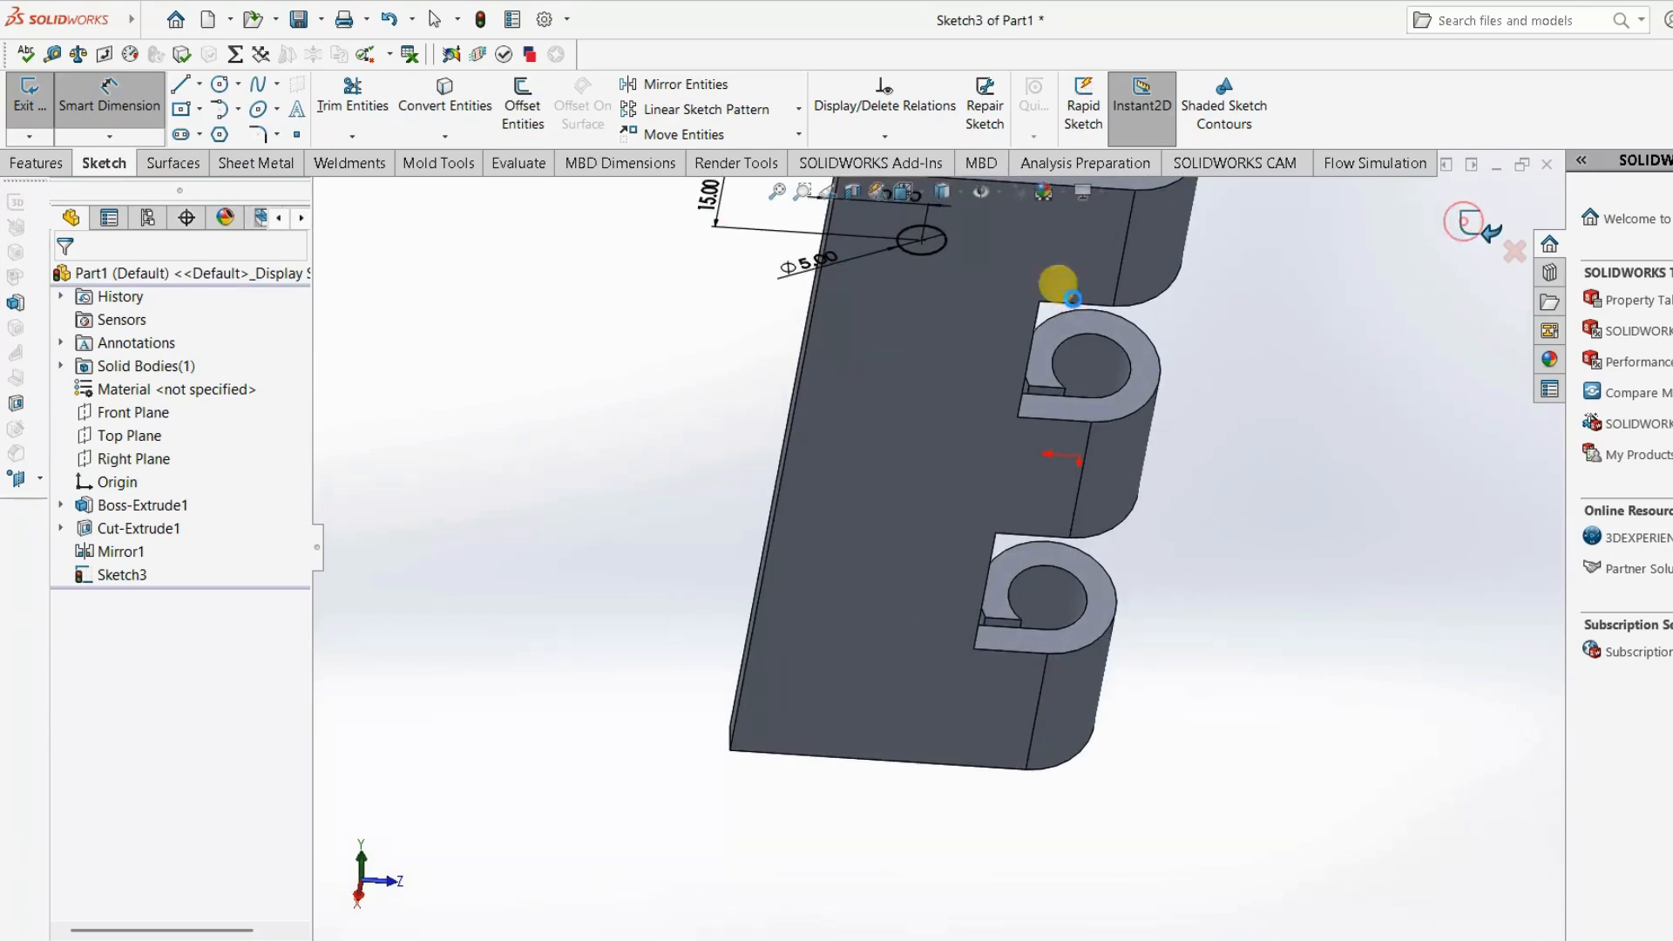
key("ctrl+b")
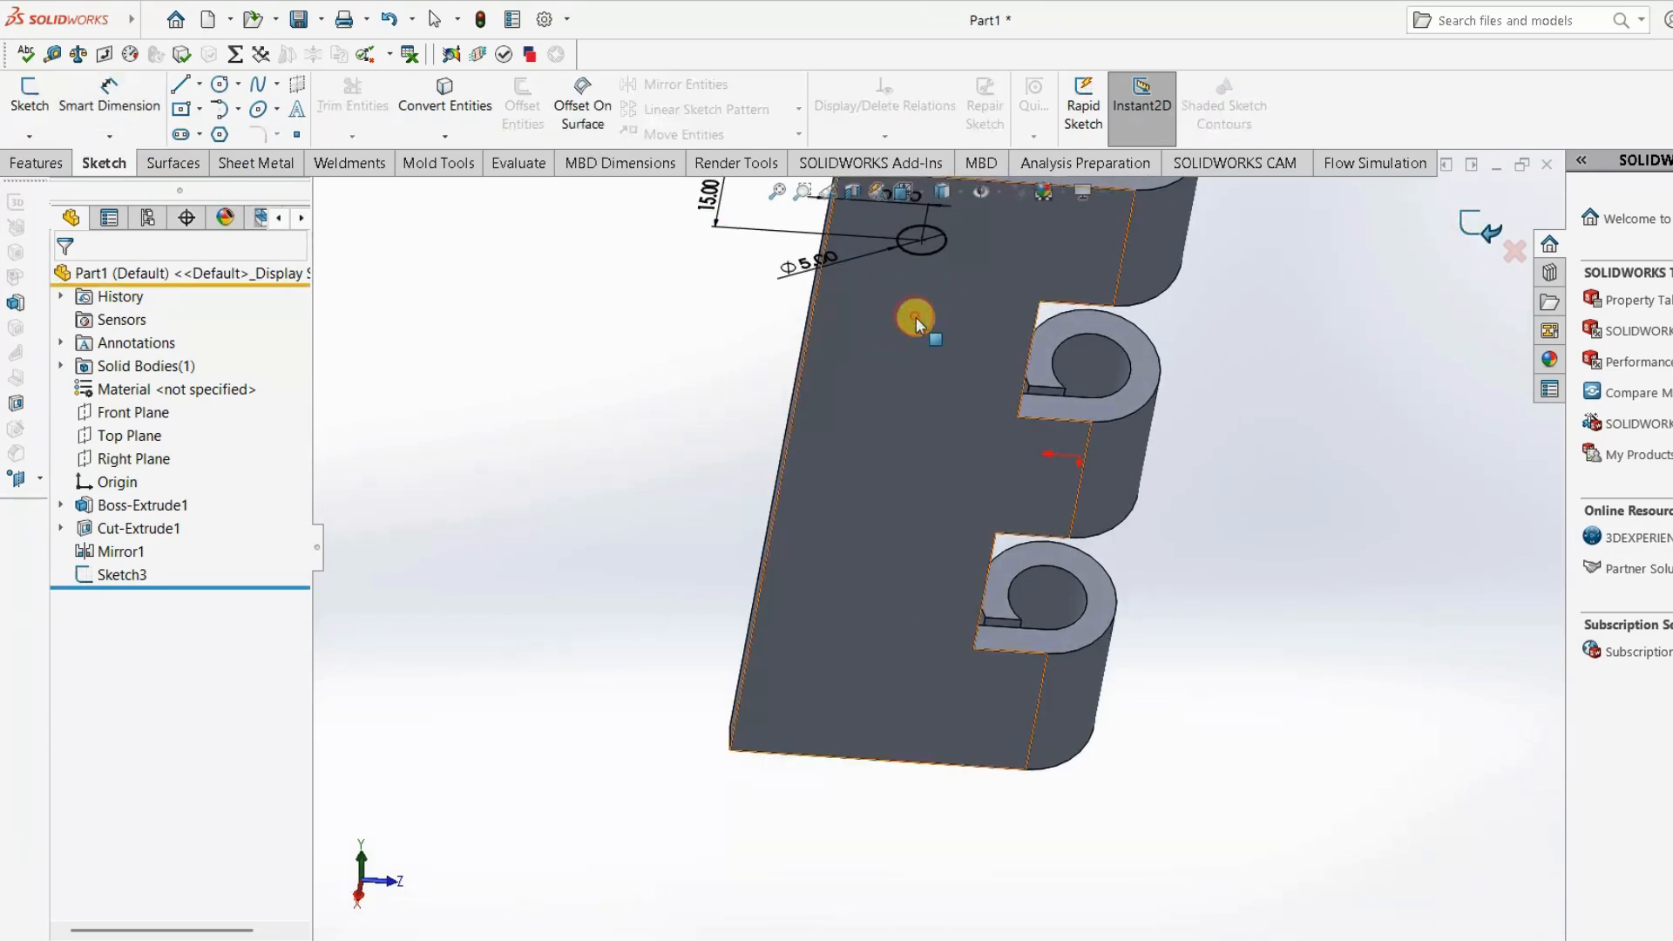
Sketch a circle about 3.1 mm in diameter on the leaf's flat outer face, centered on the existing 5 mm circle.
left_click(917, 318)
left_click(1094, 263)
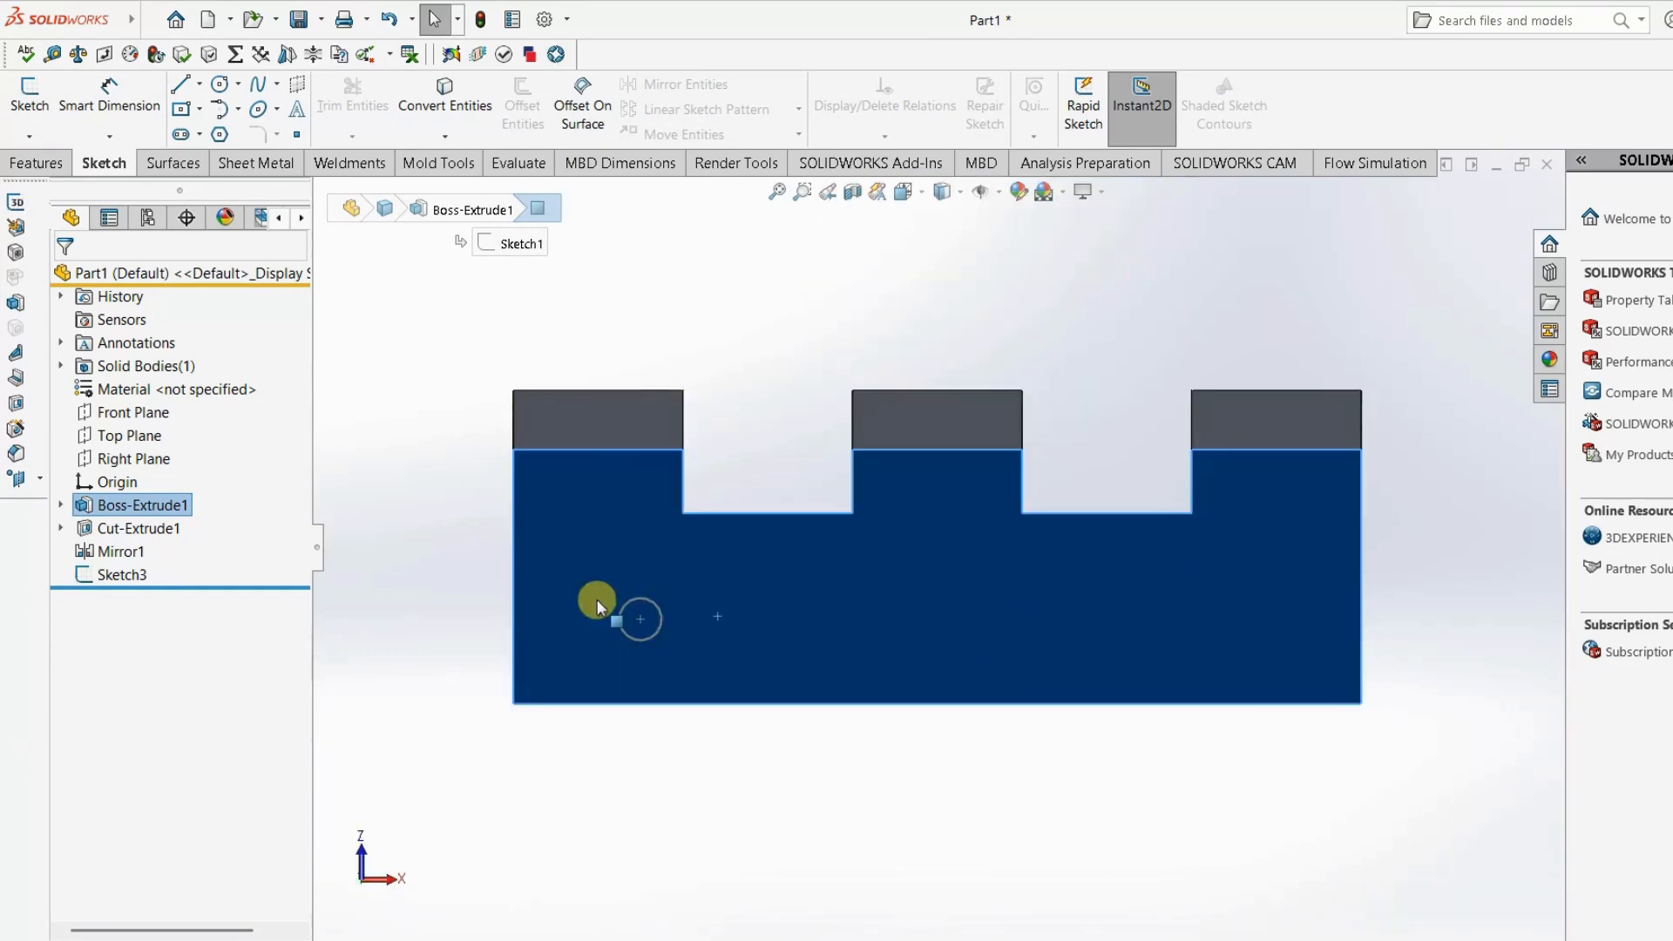
scroll(596, 601, "down", 4)
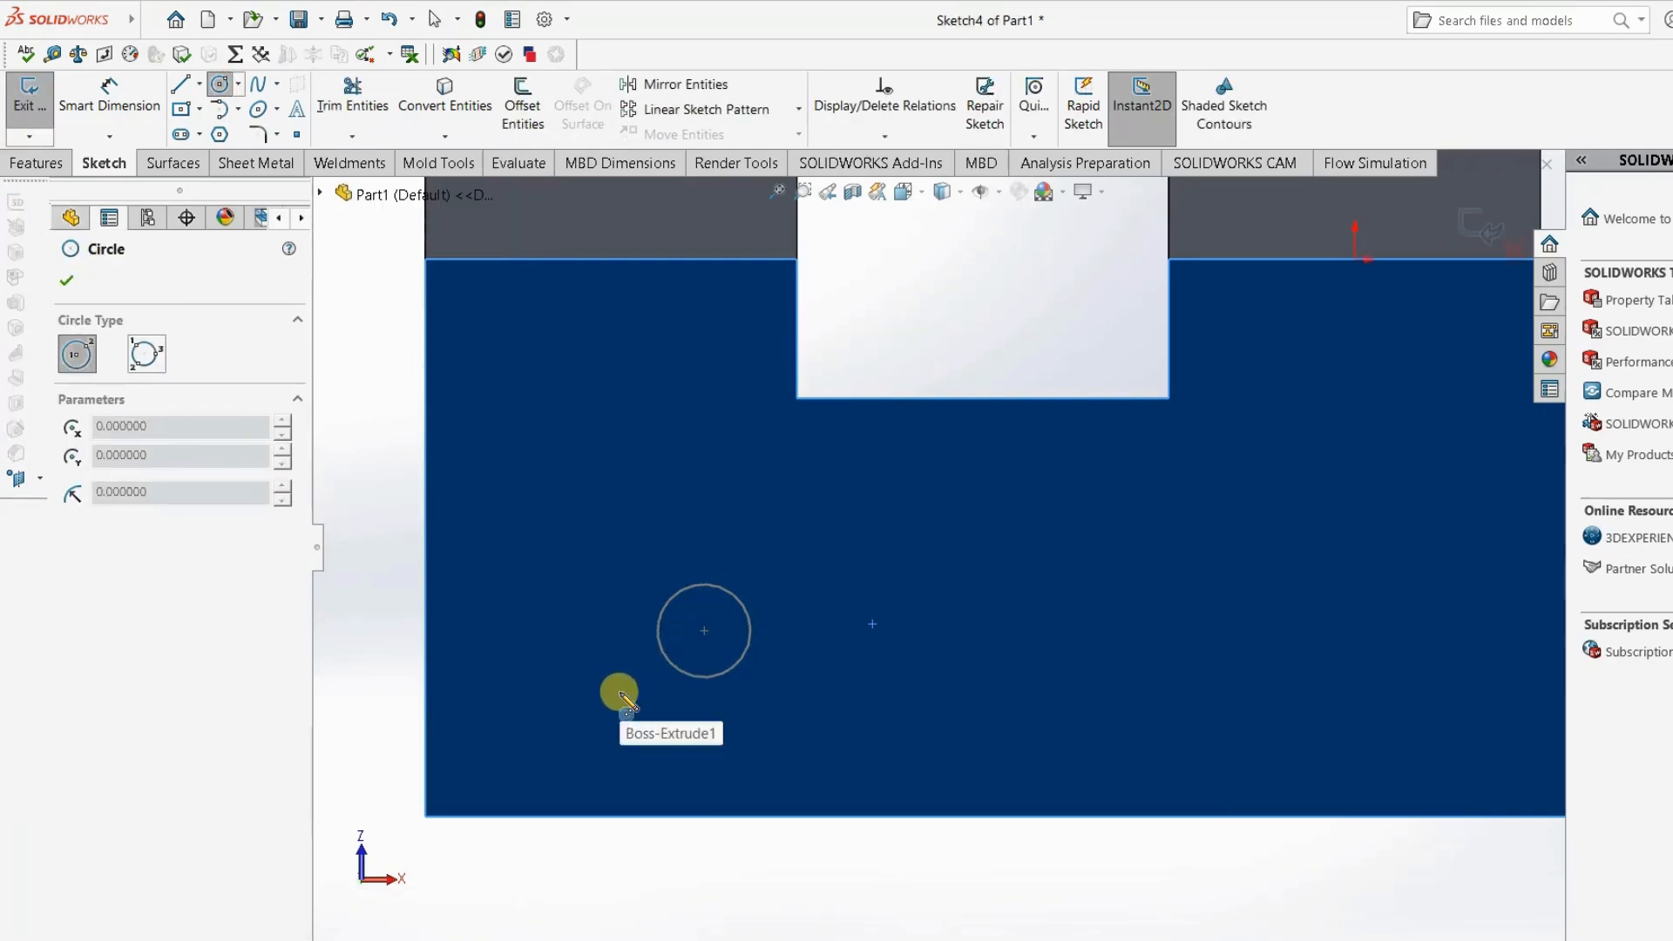
left_click(704, 630)
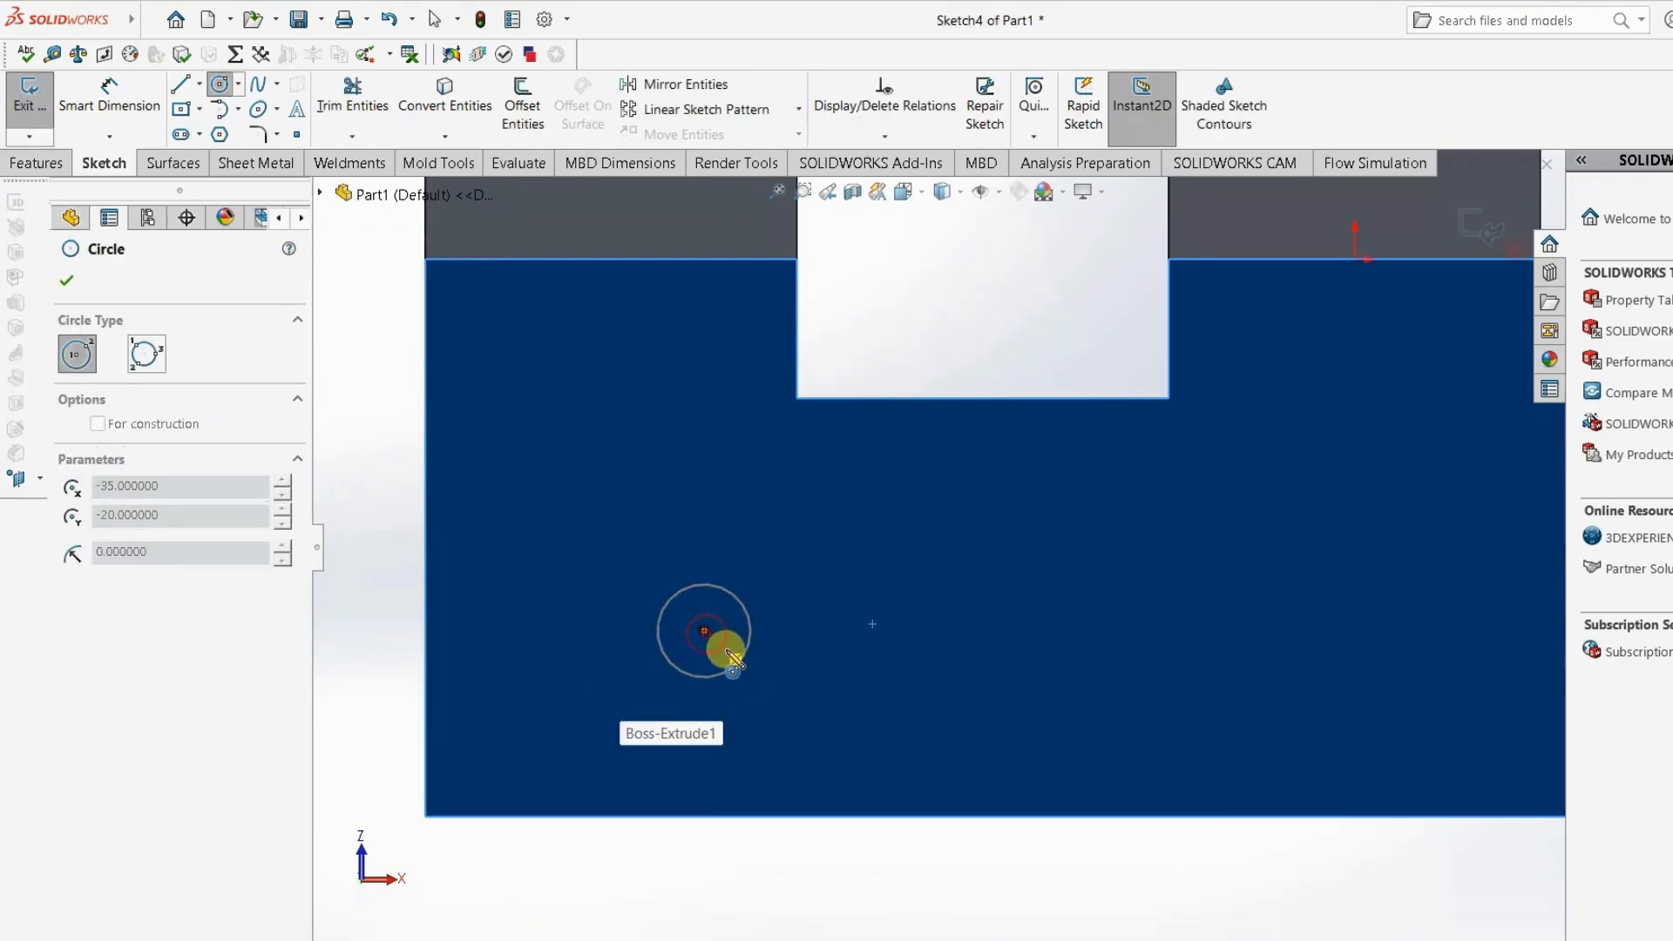
left_click(727, 652)
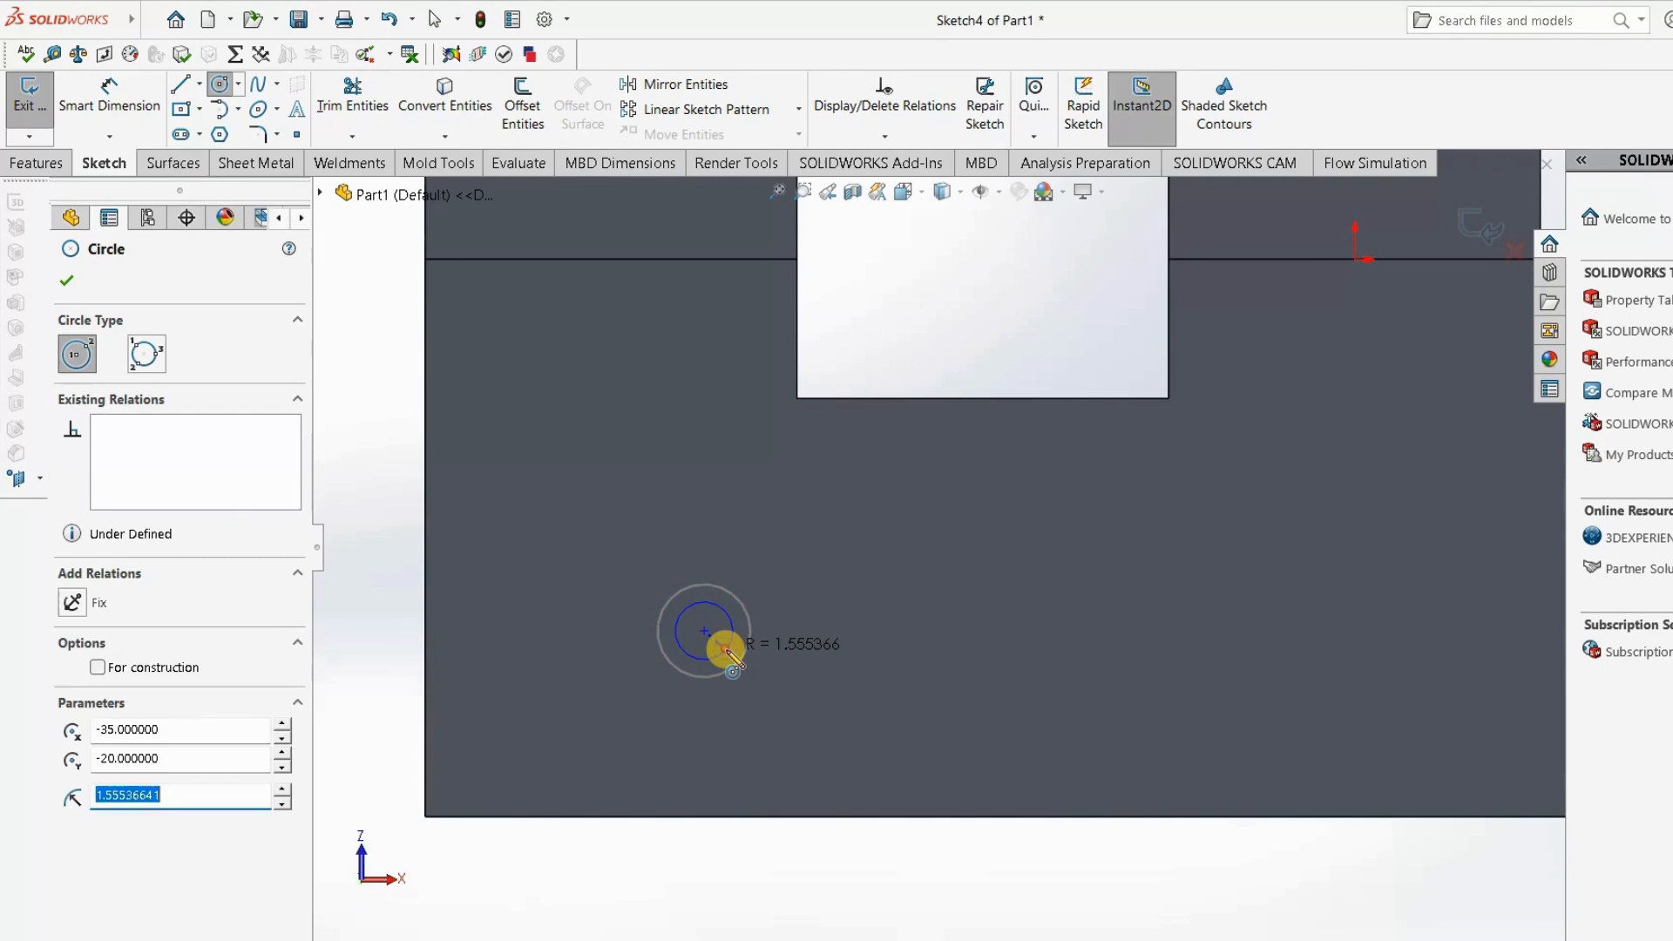
Dimension the new circle's diameter as 3 mm and exit the sketch.
left_click(126, 105)
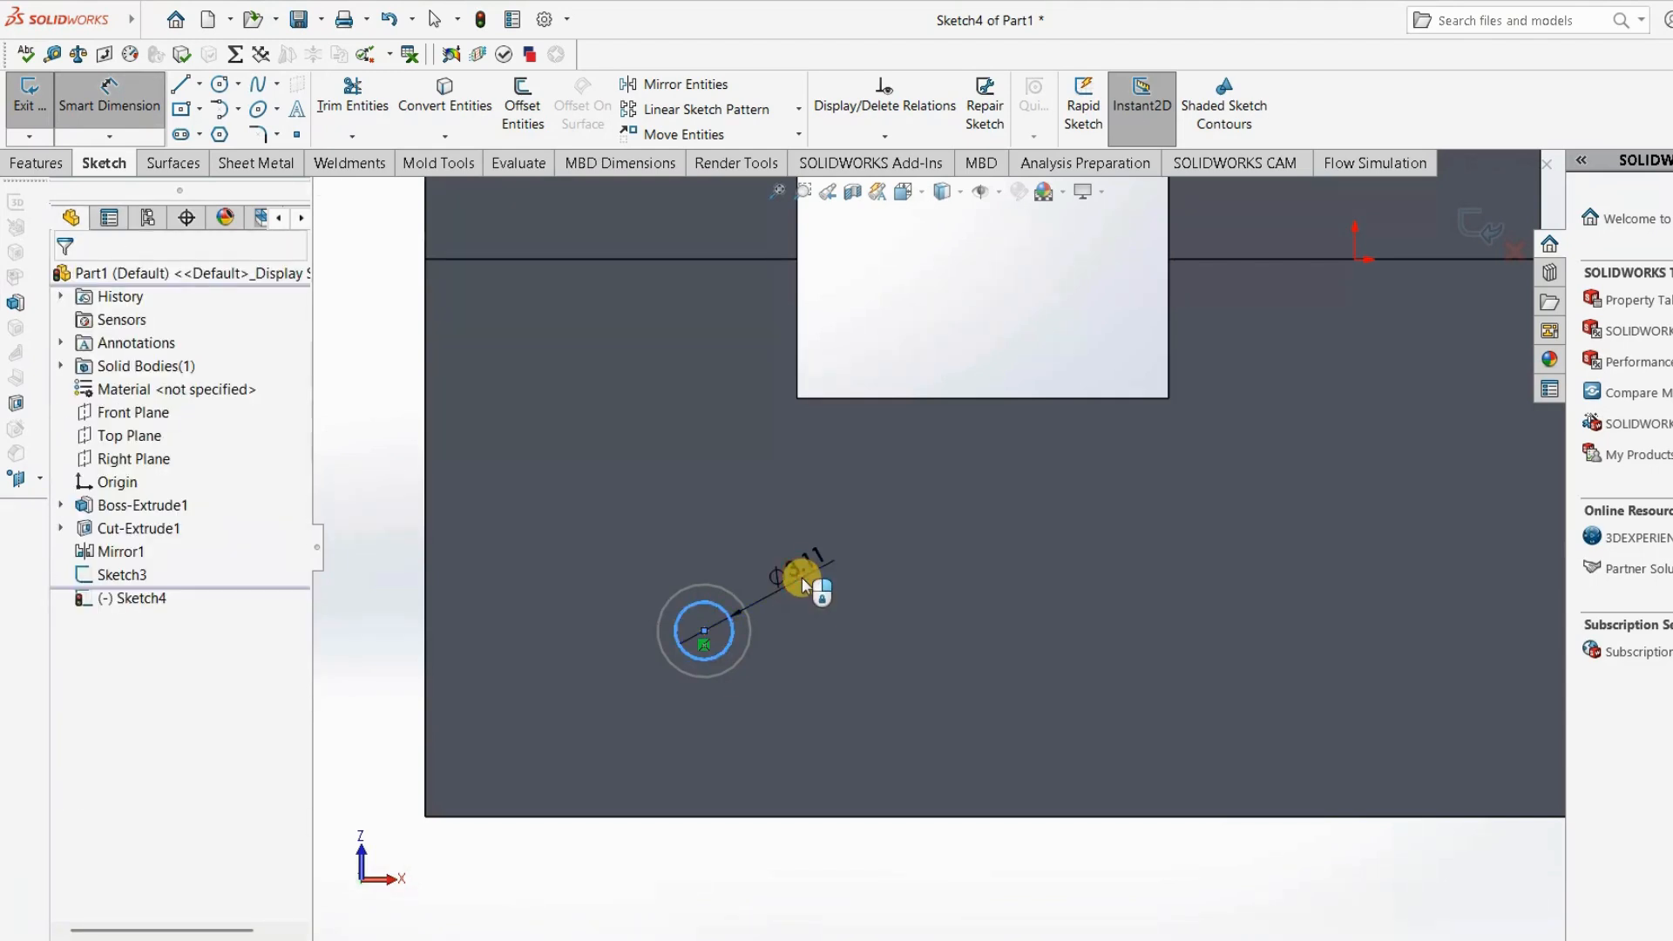
left_click(801, 577)
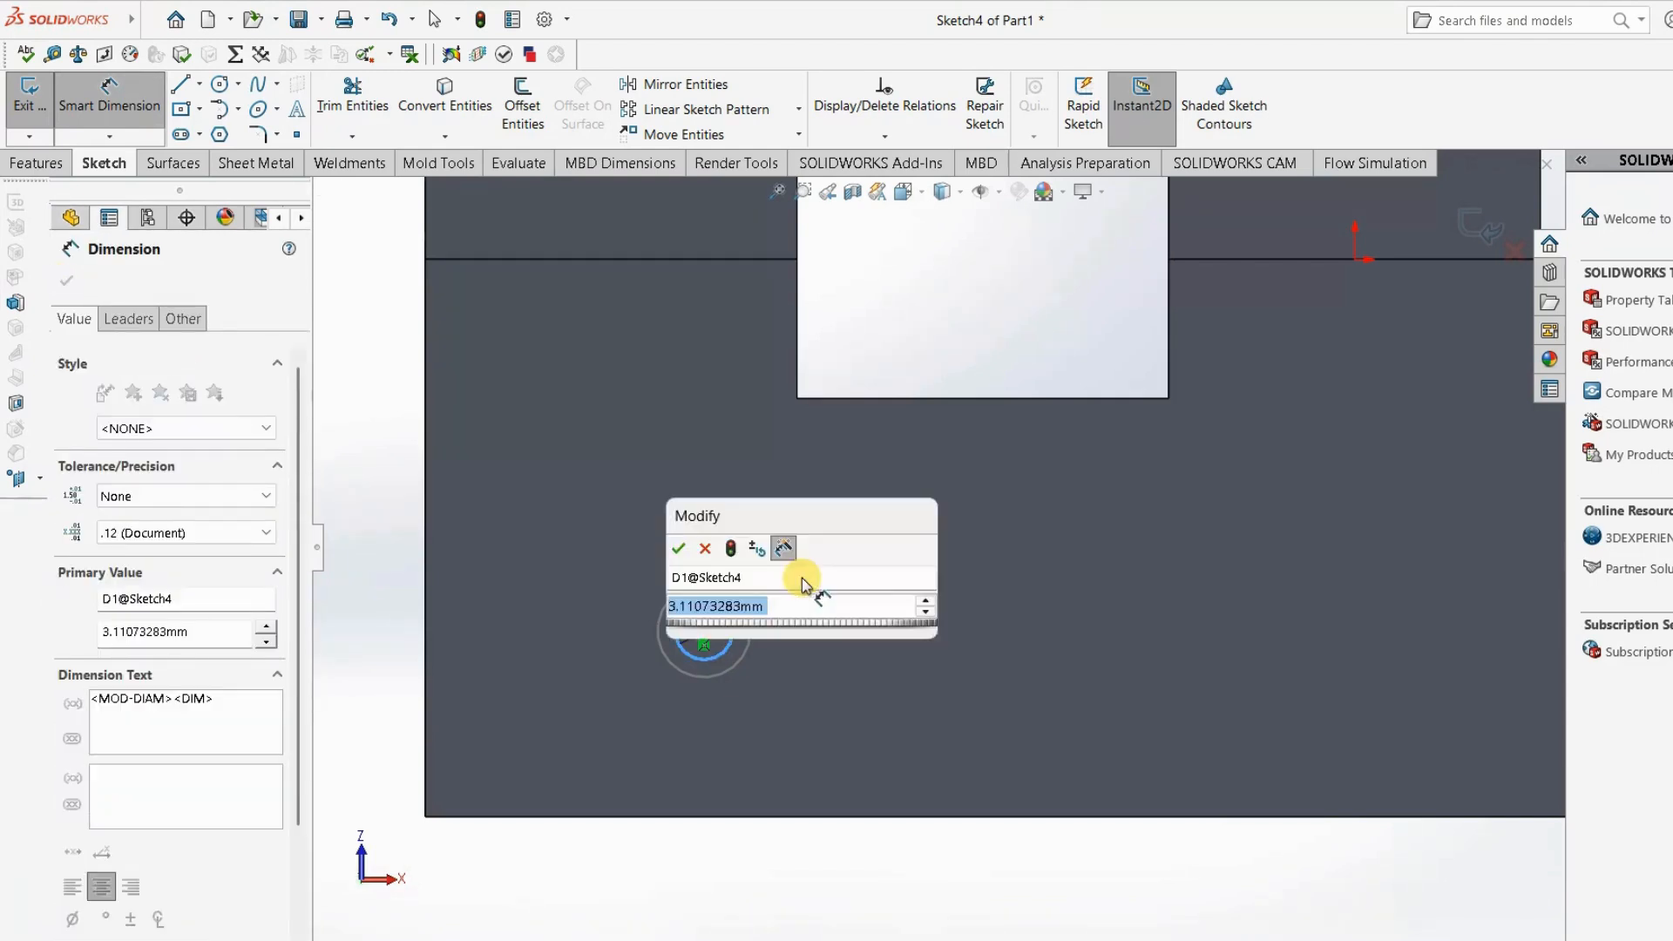
type("3")
key("Return")
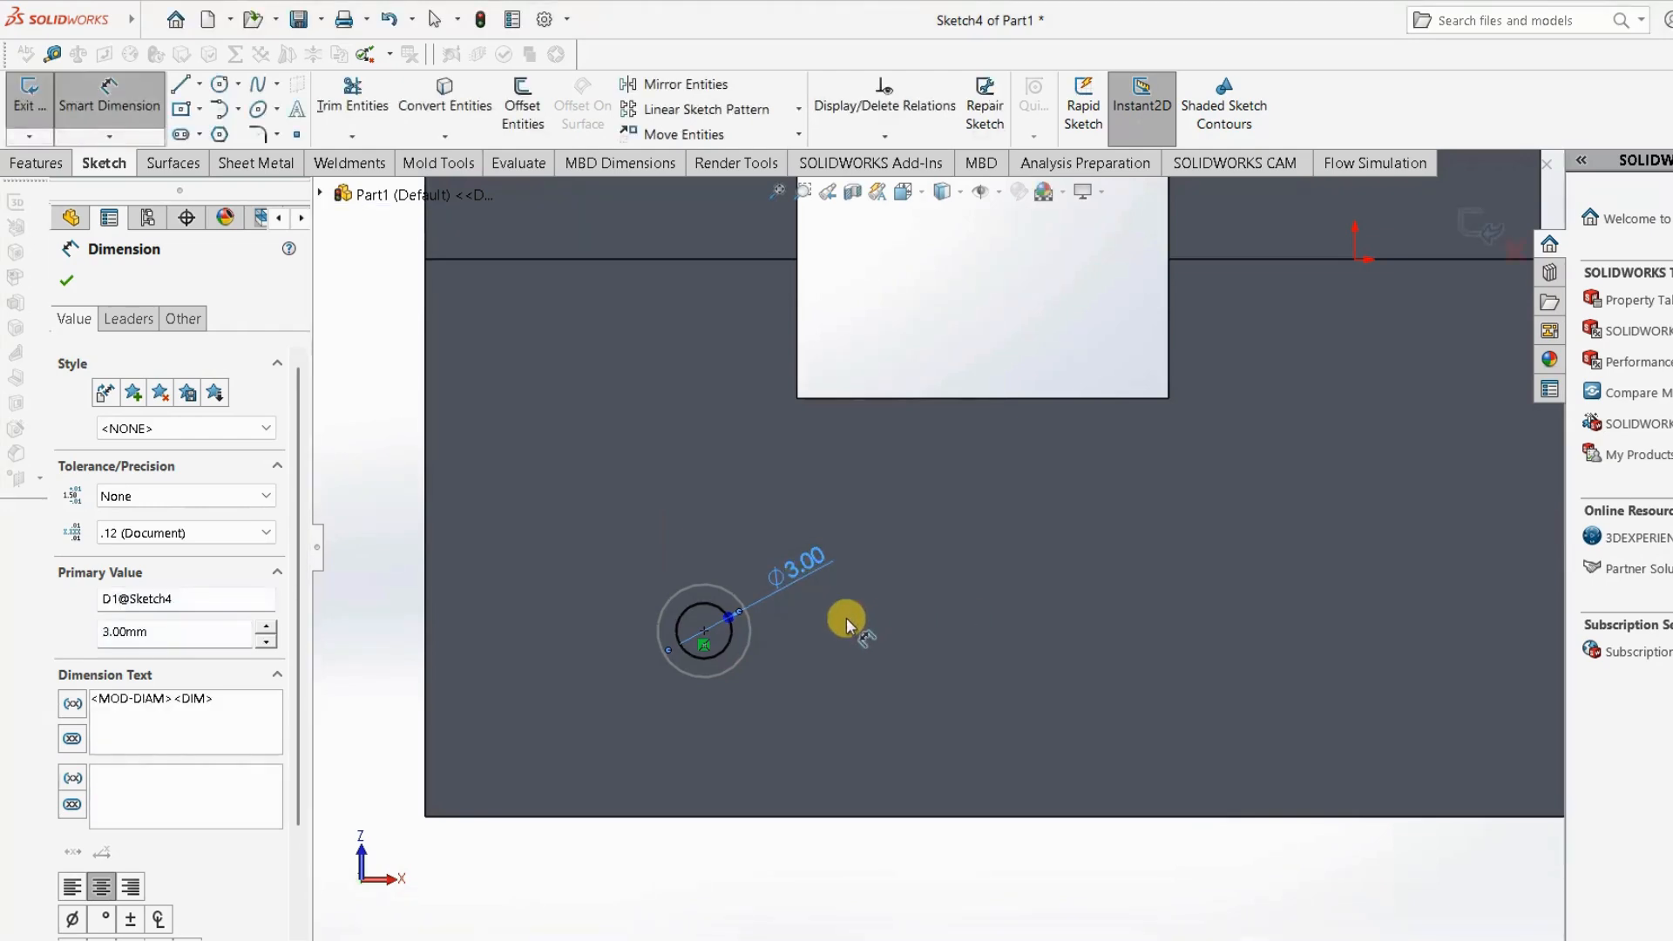
scroll(959, 613, "up", 5)
mouse_move(995, 604)
middle_mouse_down()
mouse_move(1076, 940)
mouse_move(1168, 766)
middle_mouse_up()
scroll(1340, 413, "down", 3)
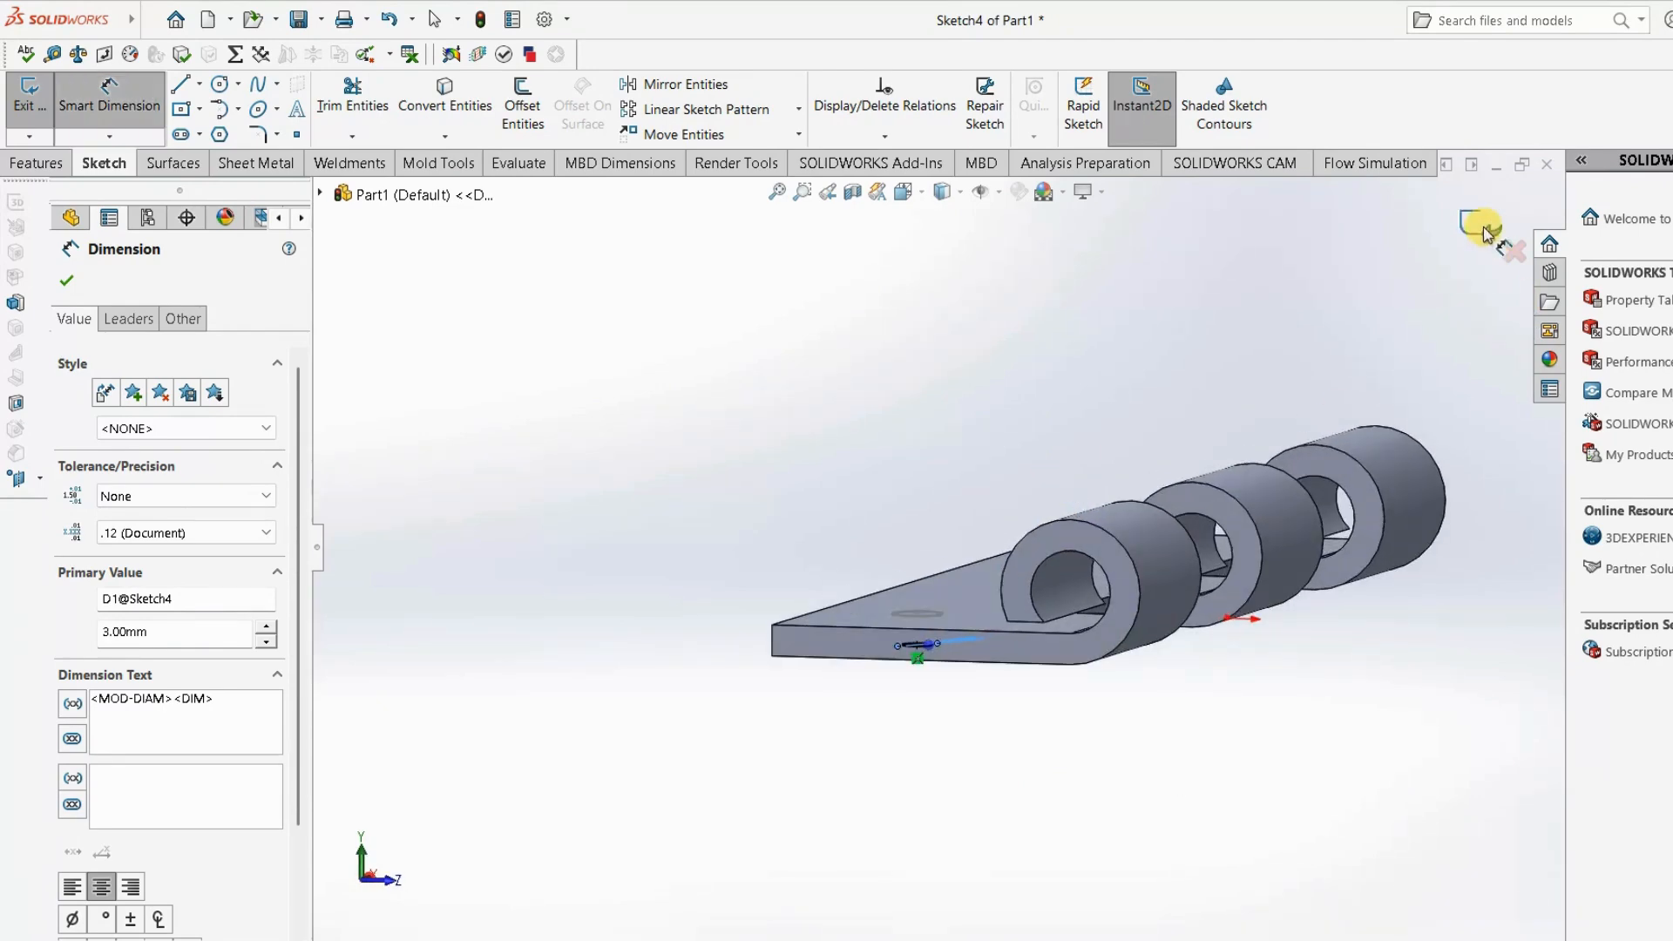
left_click(1015, 495)
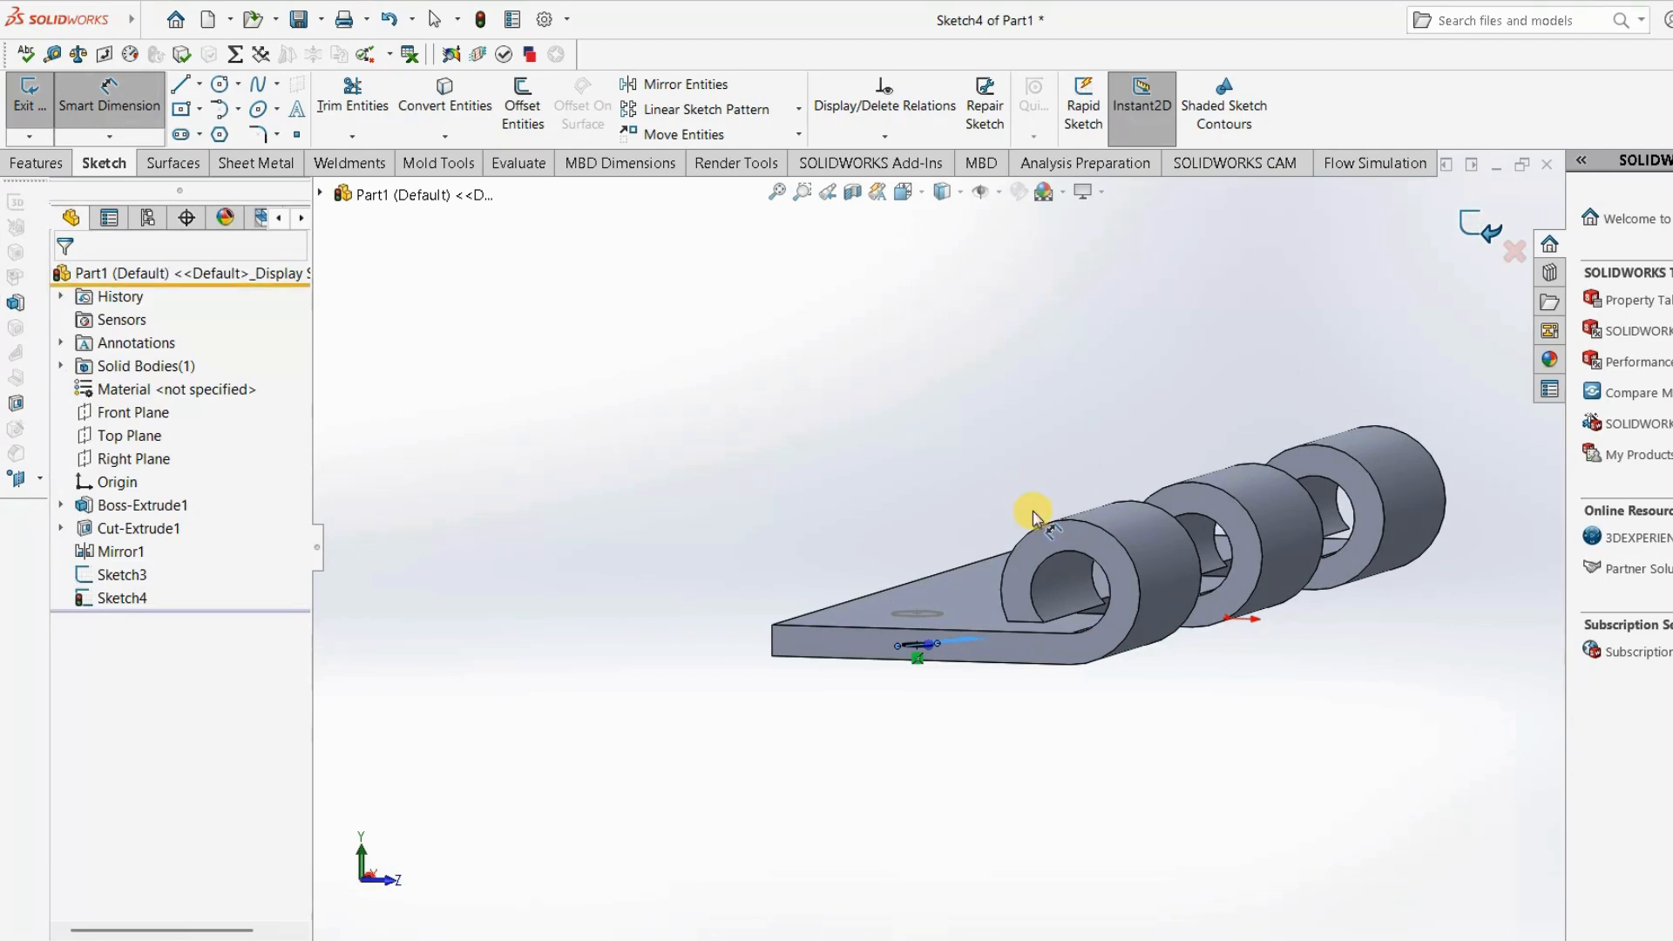
key("ctrl+b")
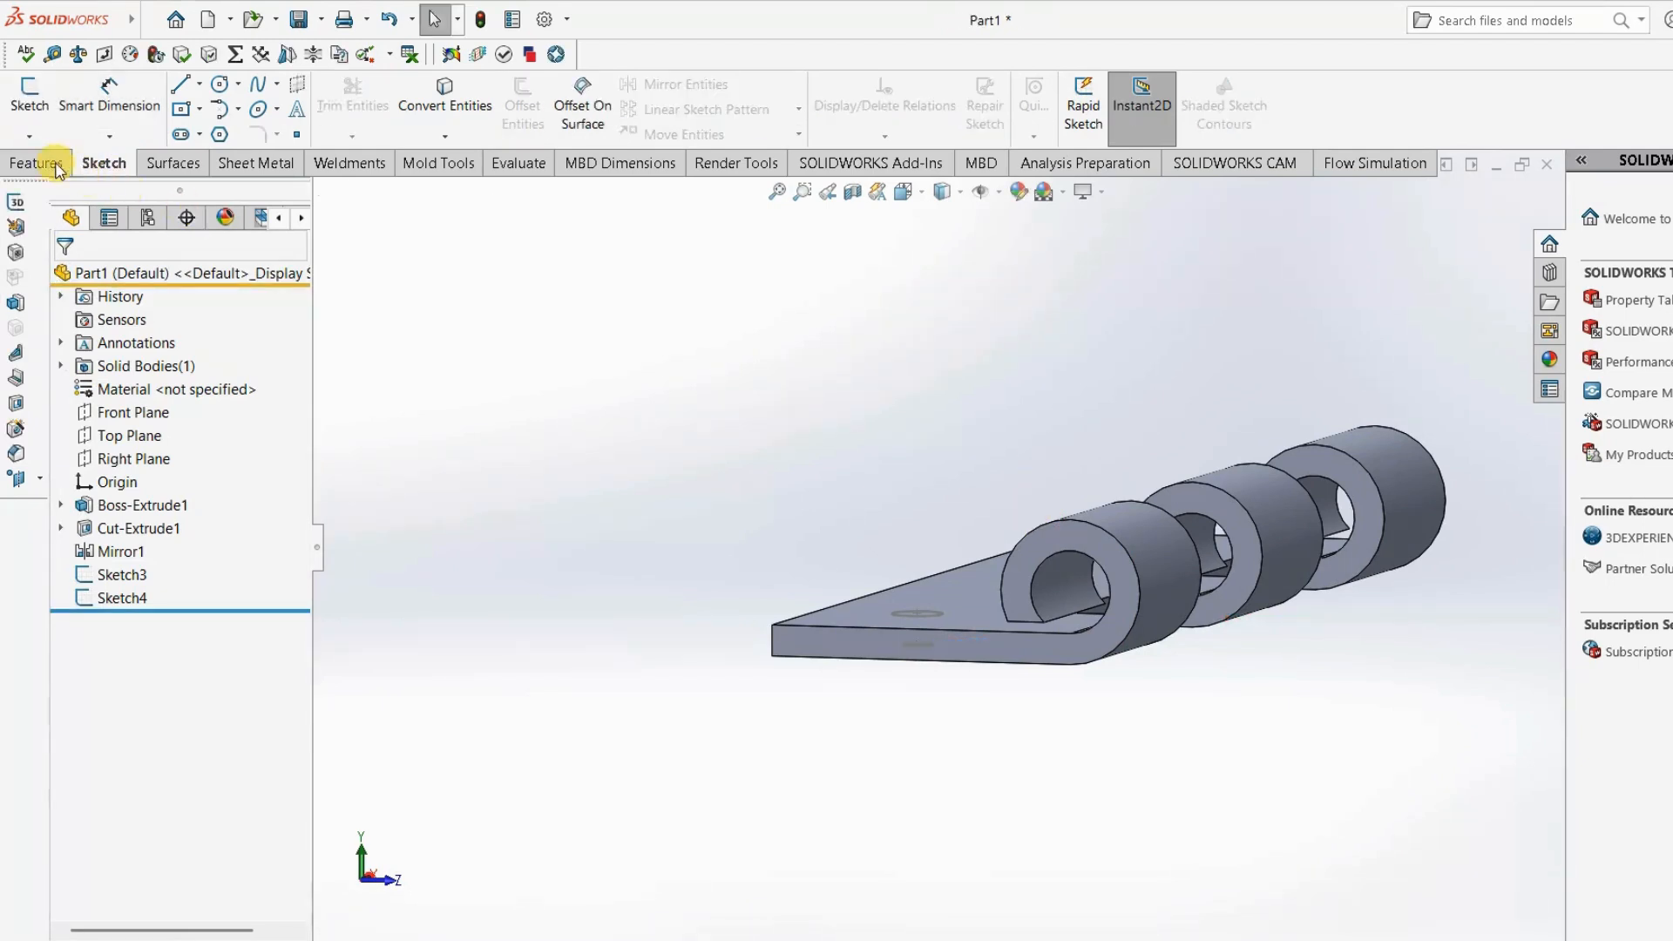
Create a reference plane offset 4.8 mm from the Top Plane, with the offset flipped into the leaf's thickness.
left_click(58, 168)
left_click(950, 122)
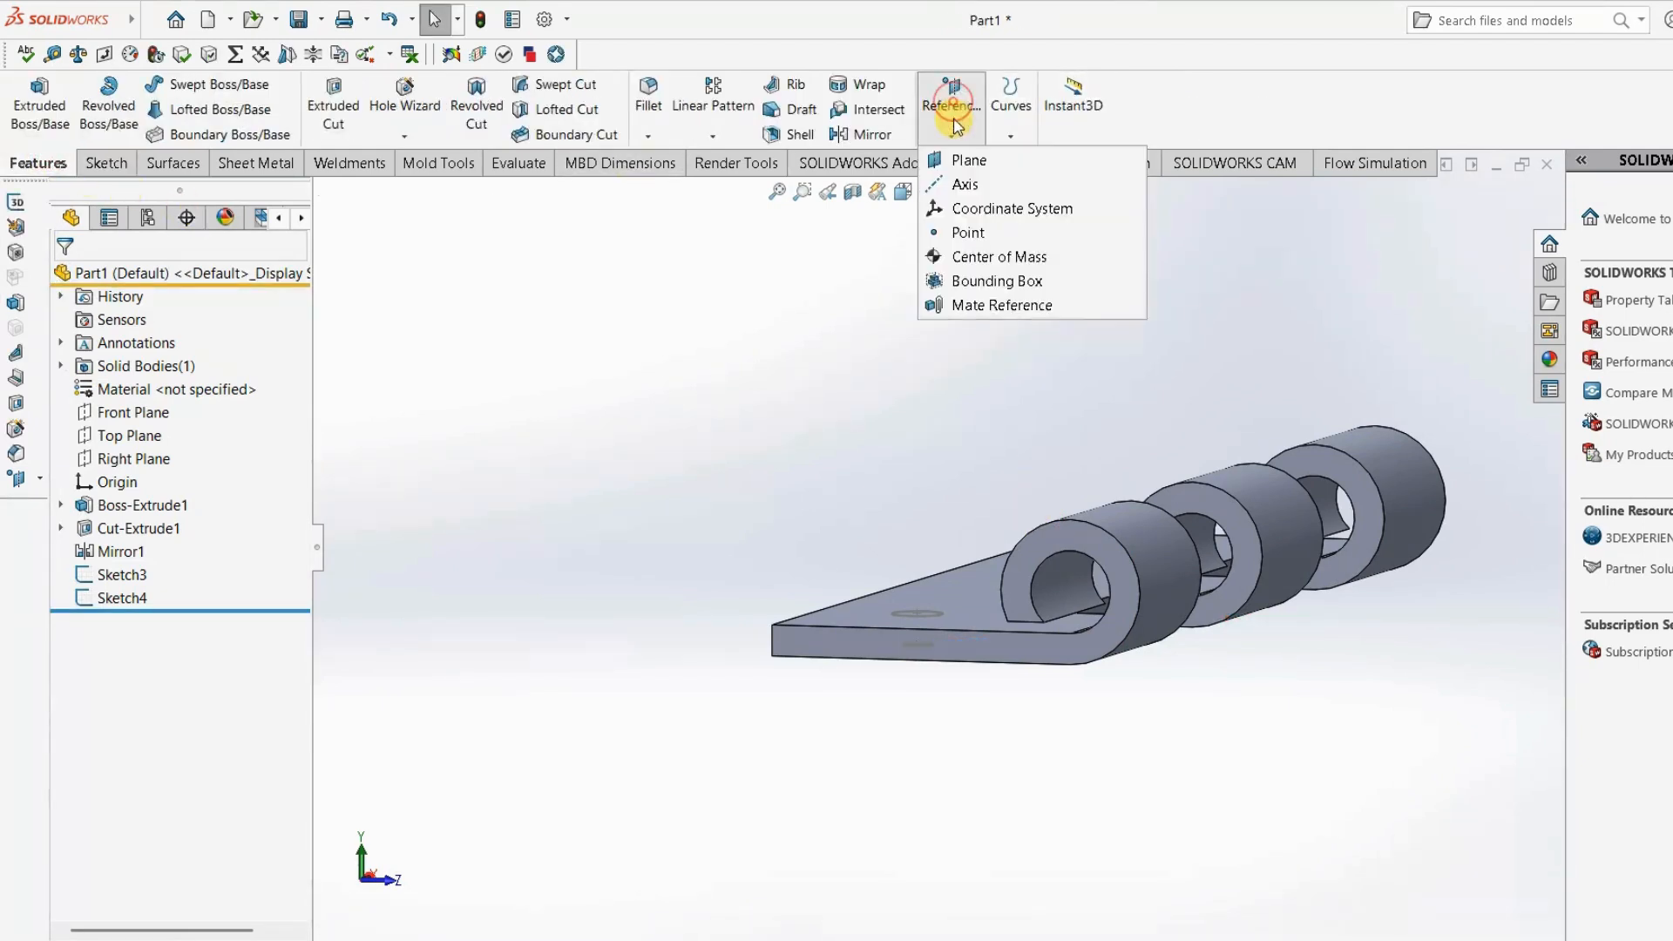
left_click(987, 164)
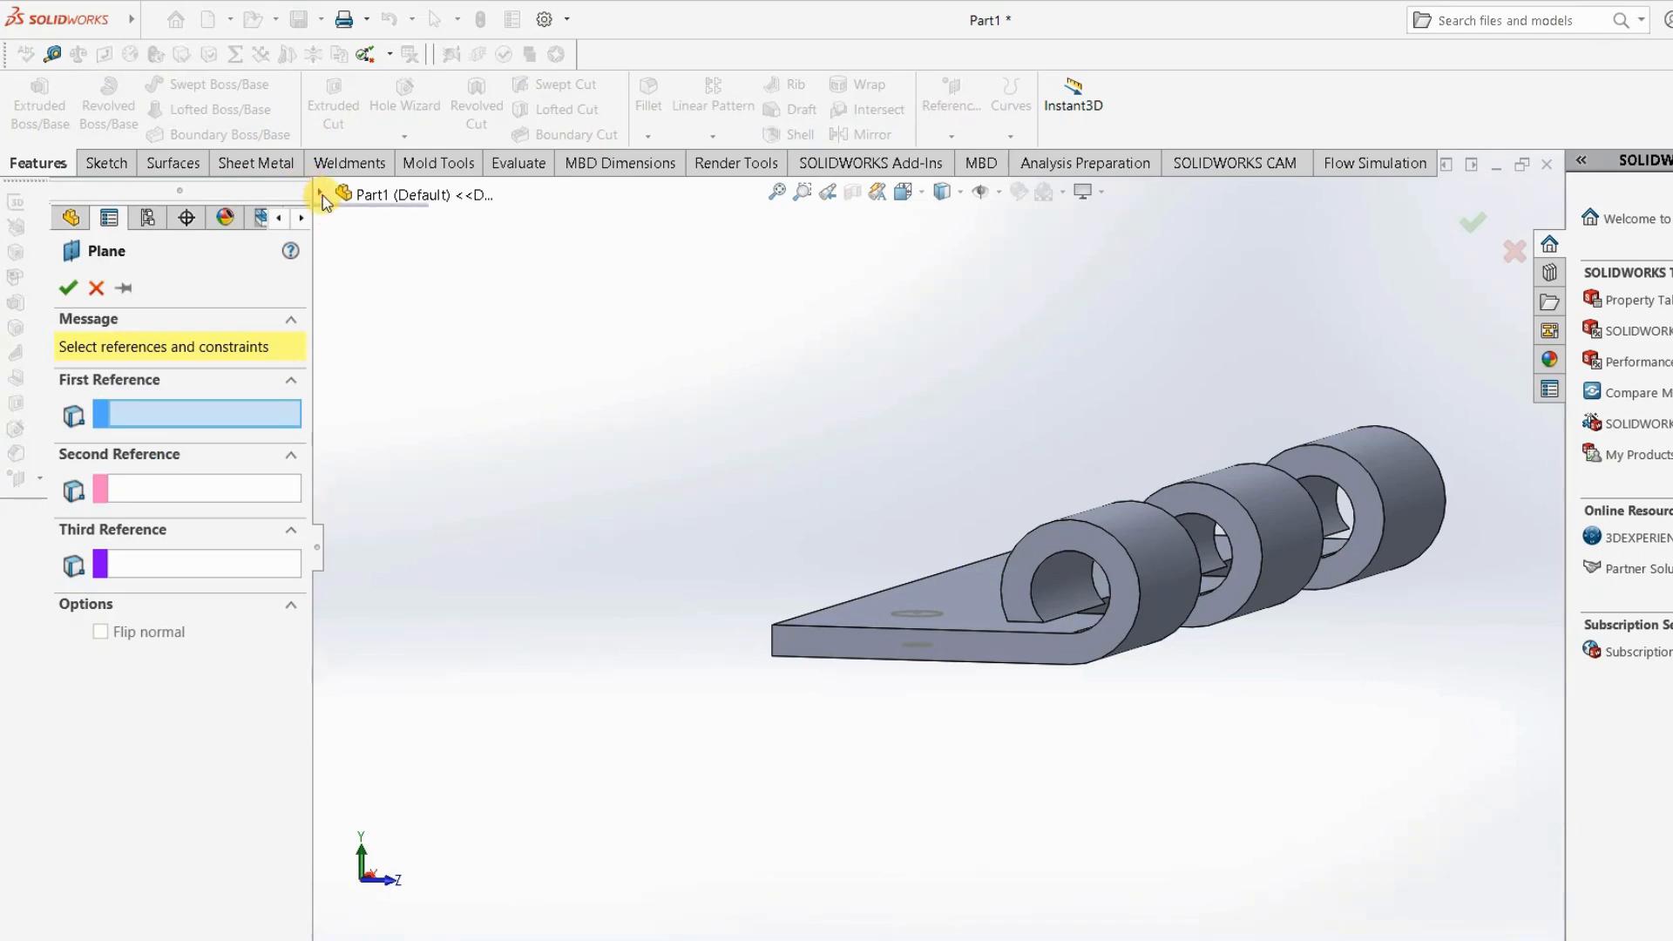
left_click(321, 195)
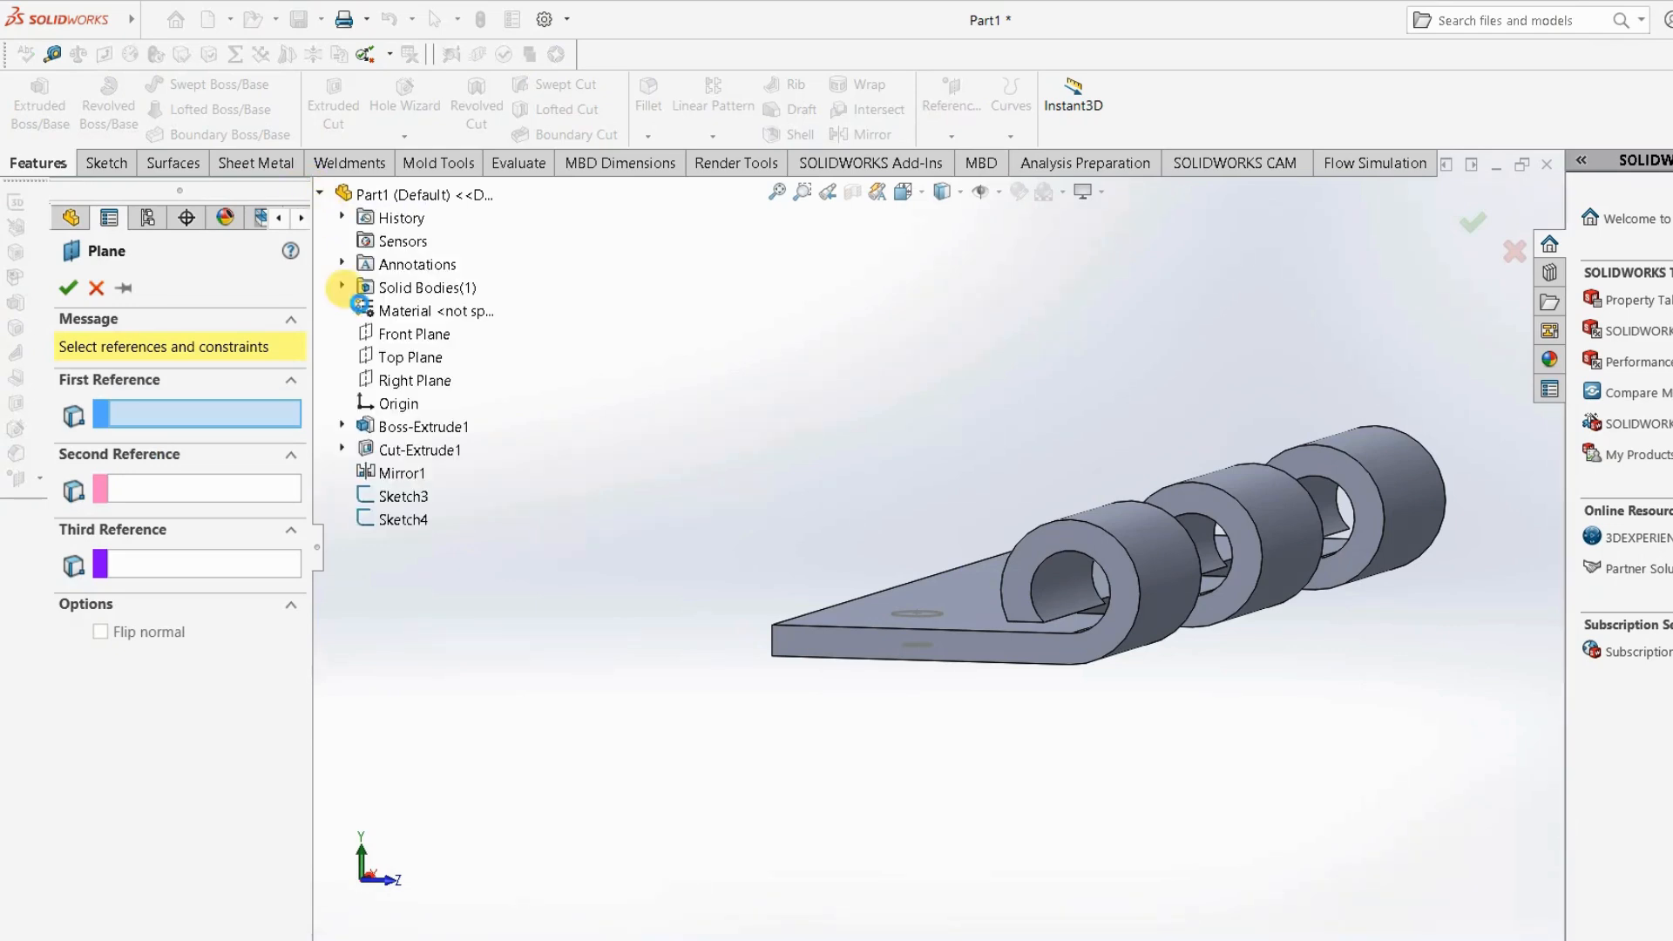
left_click(380, 358)
key("ctrl+3")
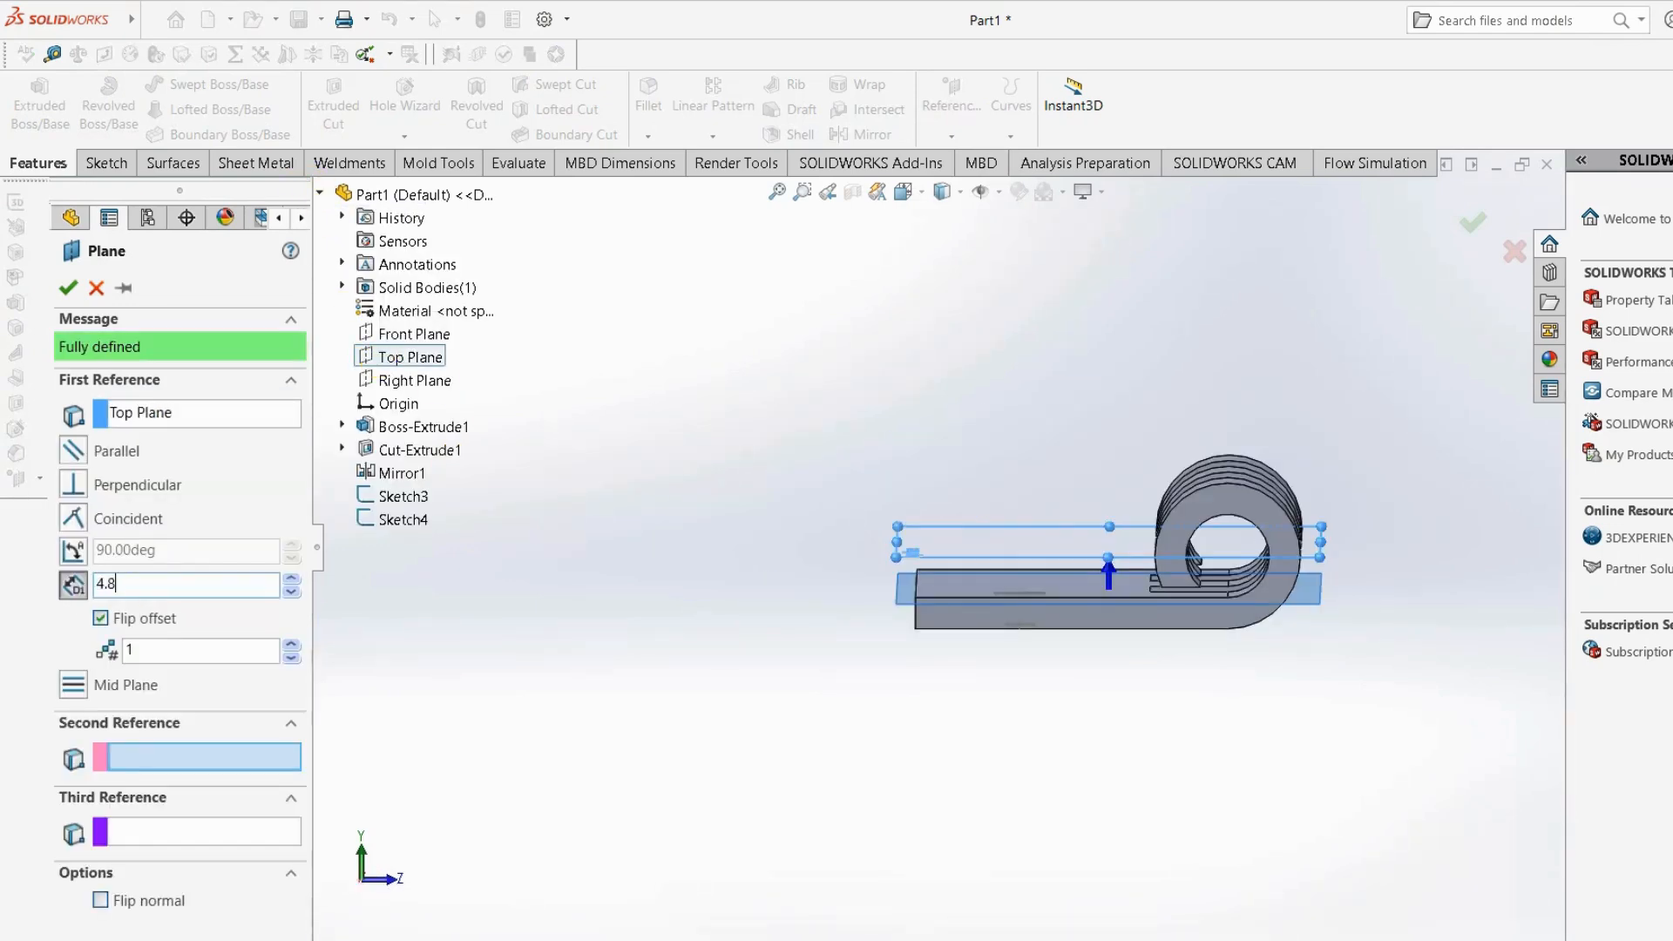
key("Return")
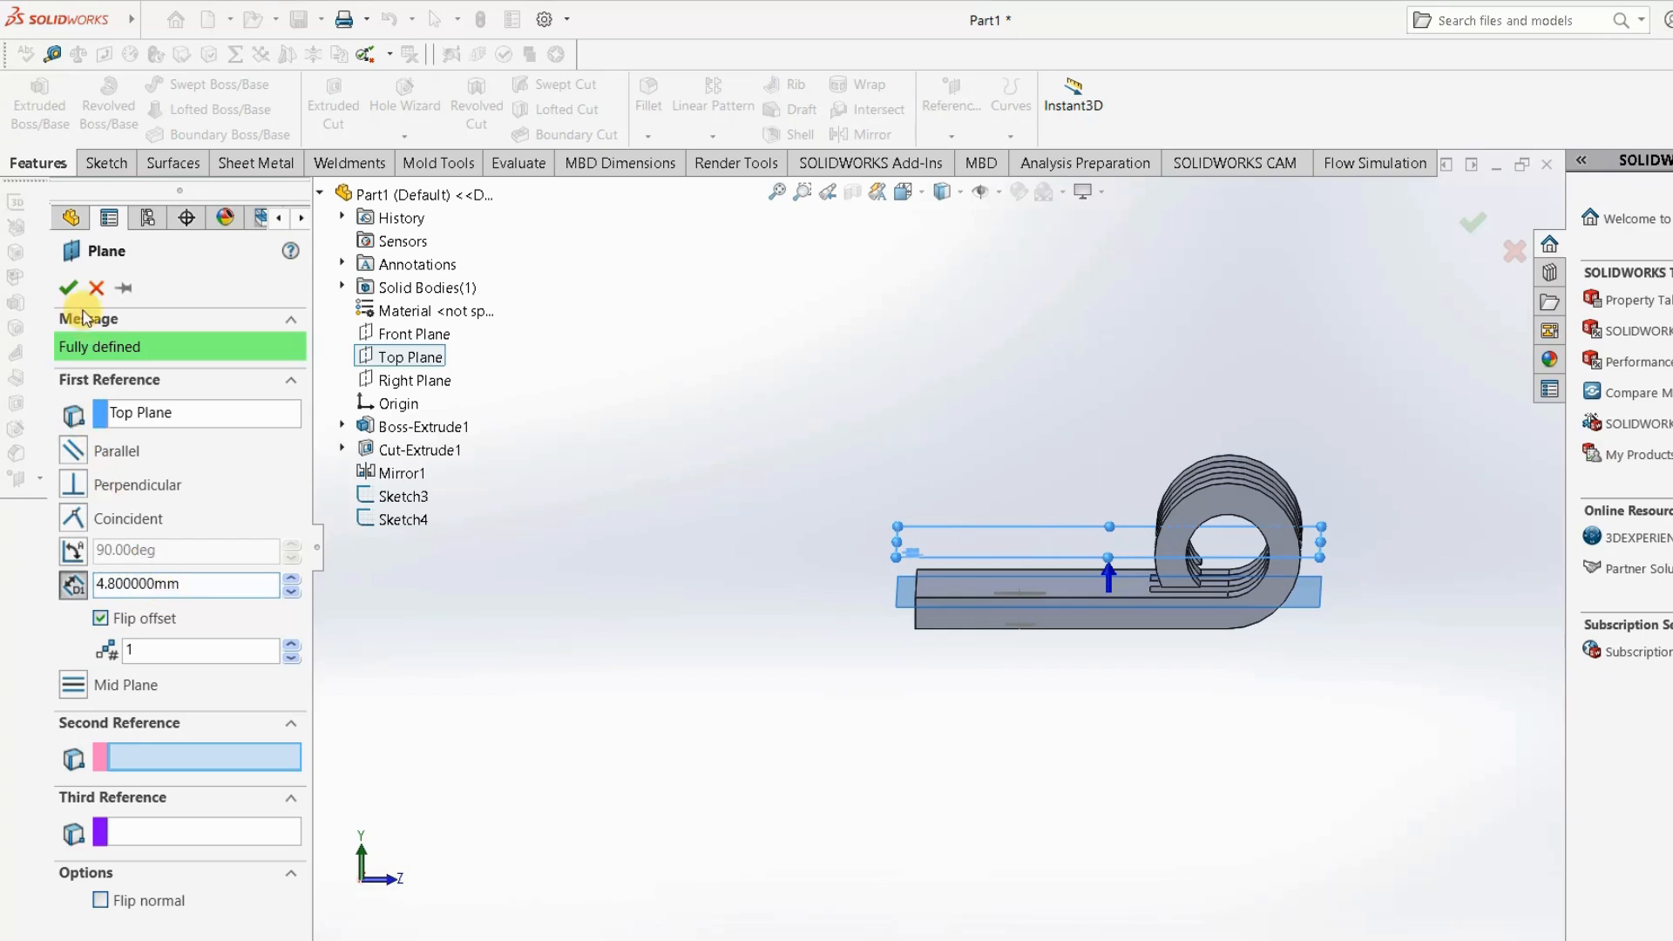
left_click(68, 288)
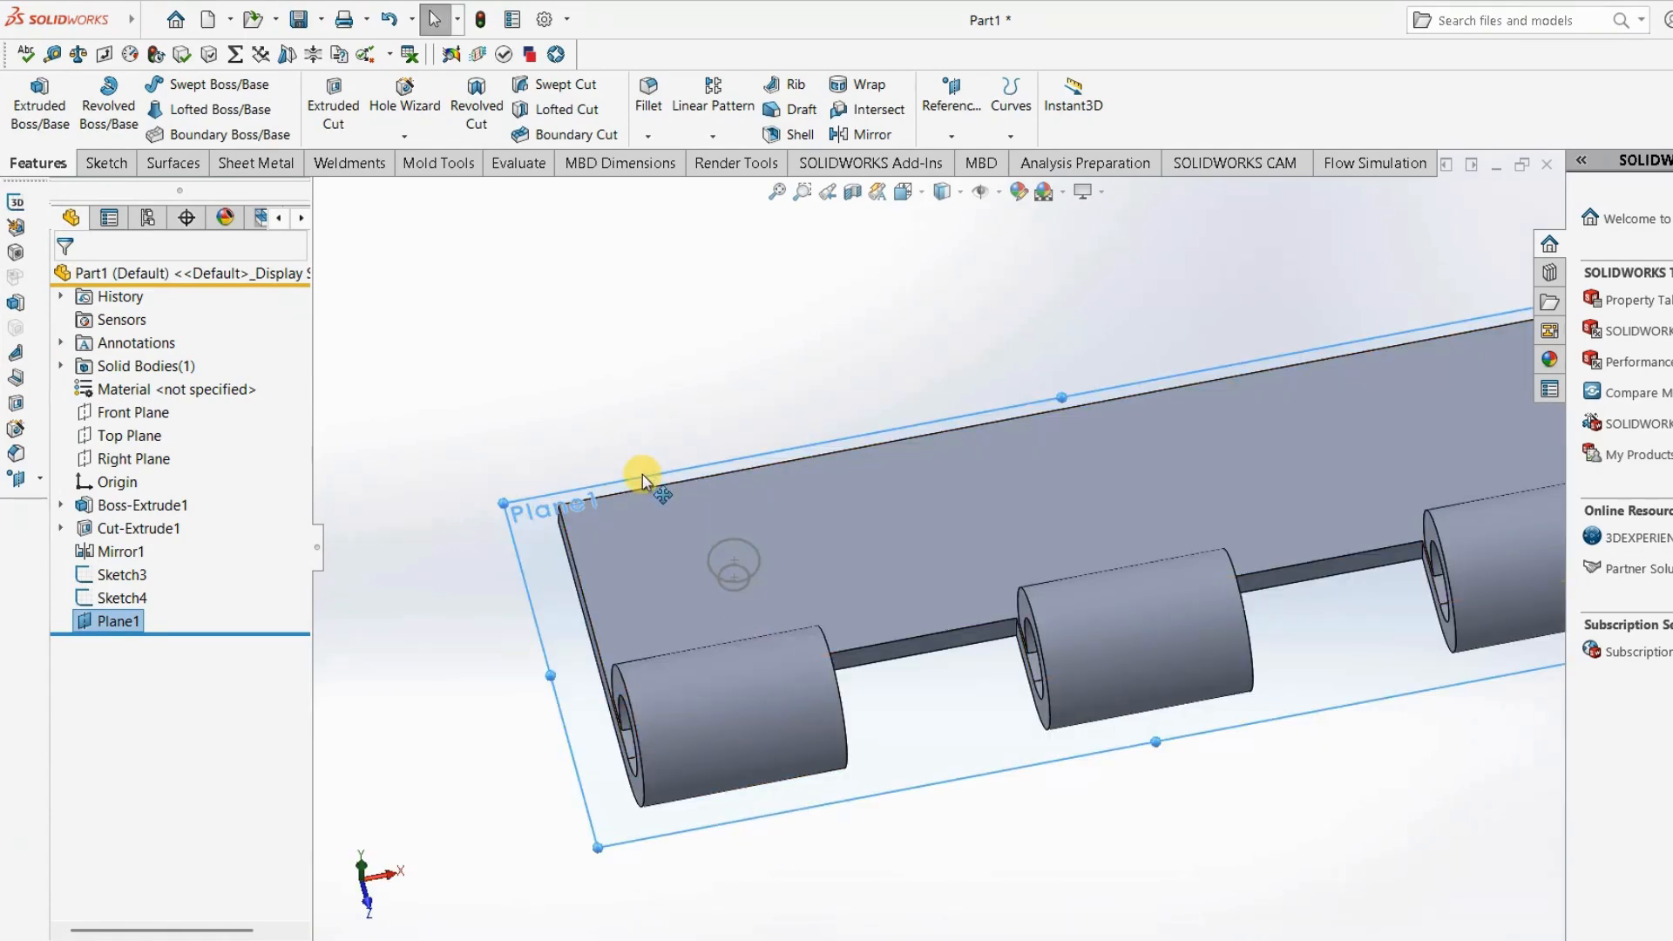
Sketch a circle on the new offset plane, concentric with the existing circles and matching the 3 mm one, and exit the sketch.
left_click(641, 474)
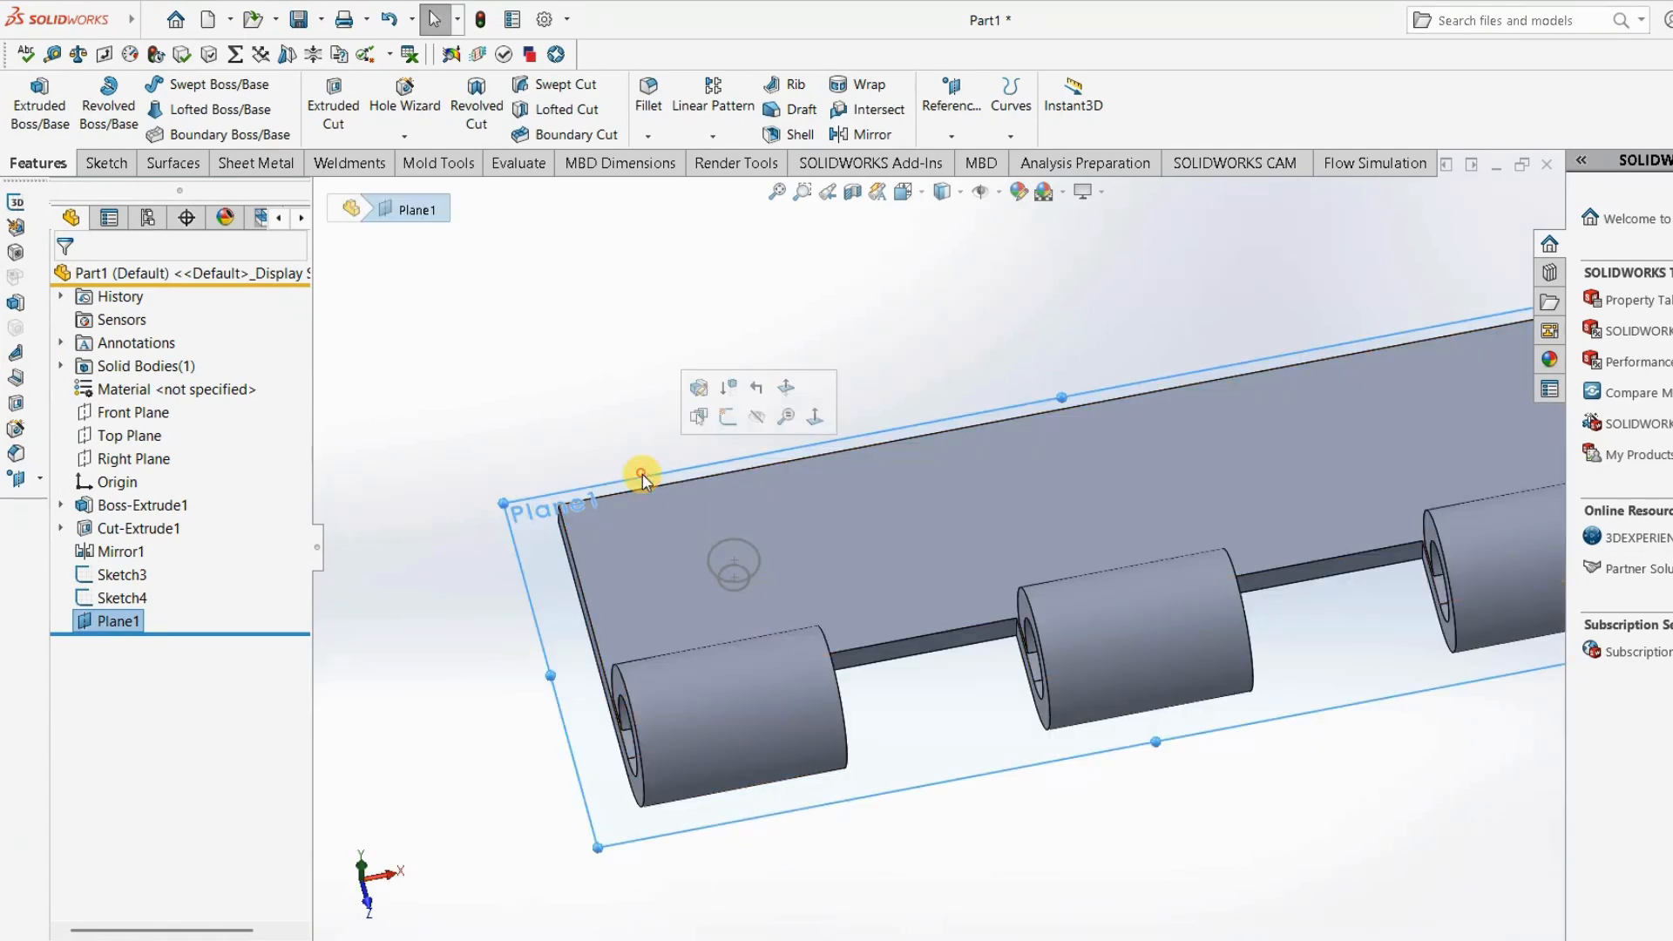
left_click(819, 418)
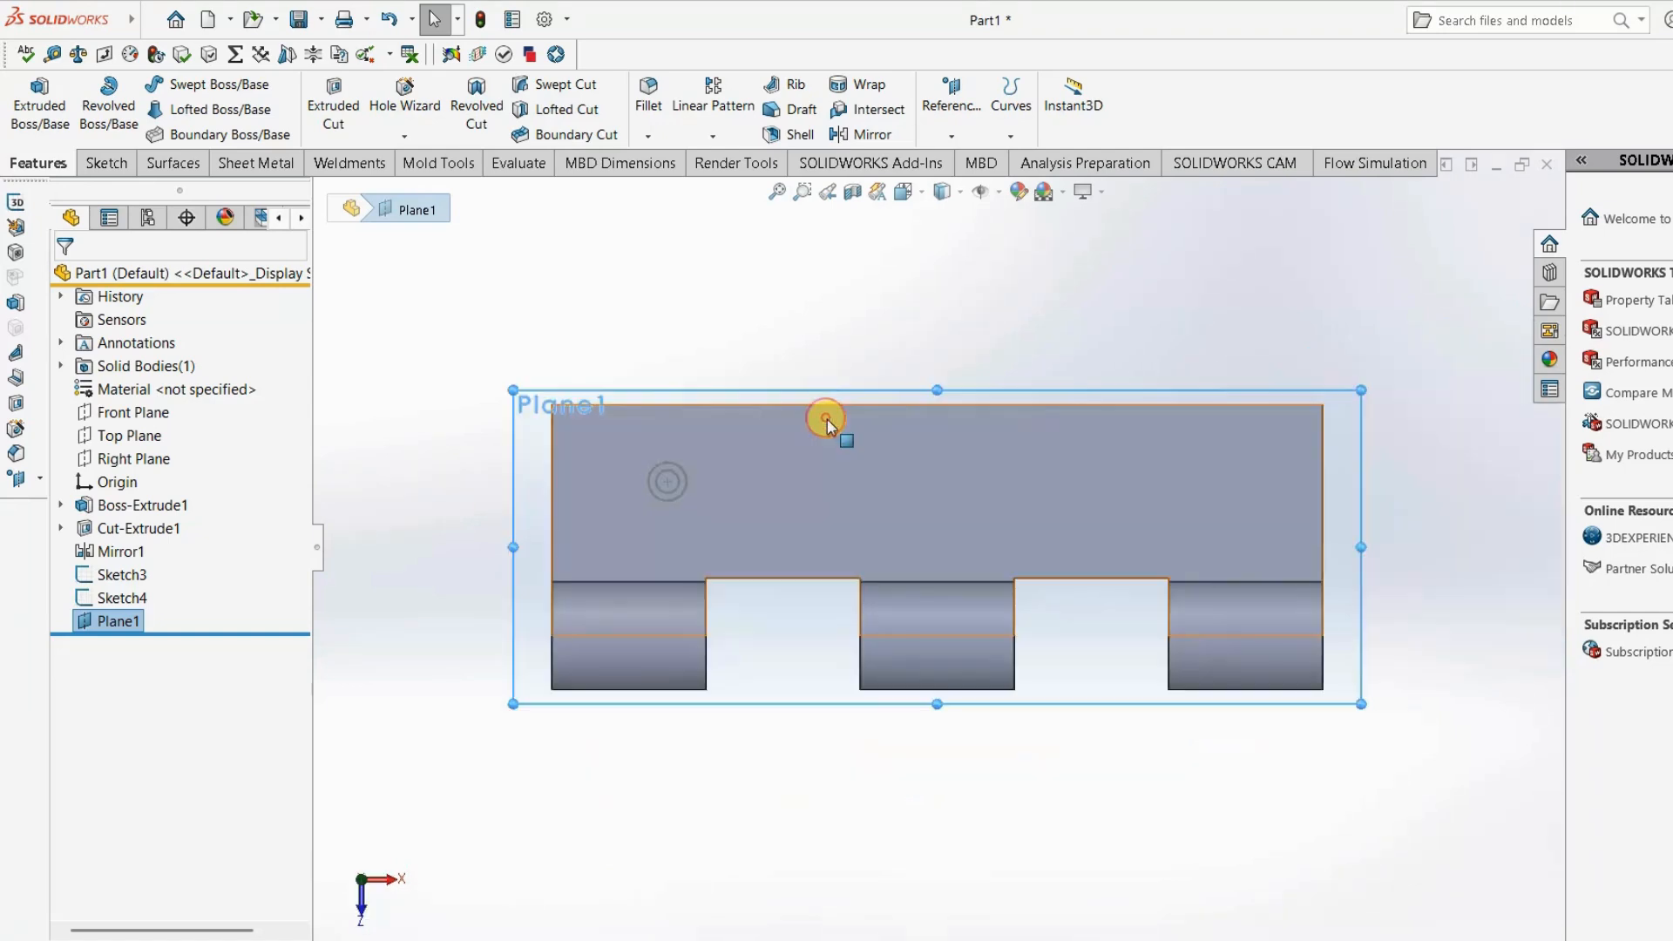
right_click(679, 405)
left_click(719, 369)
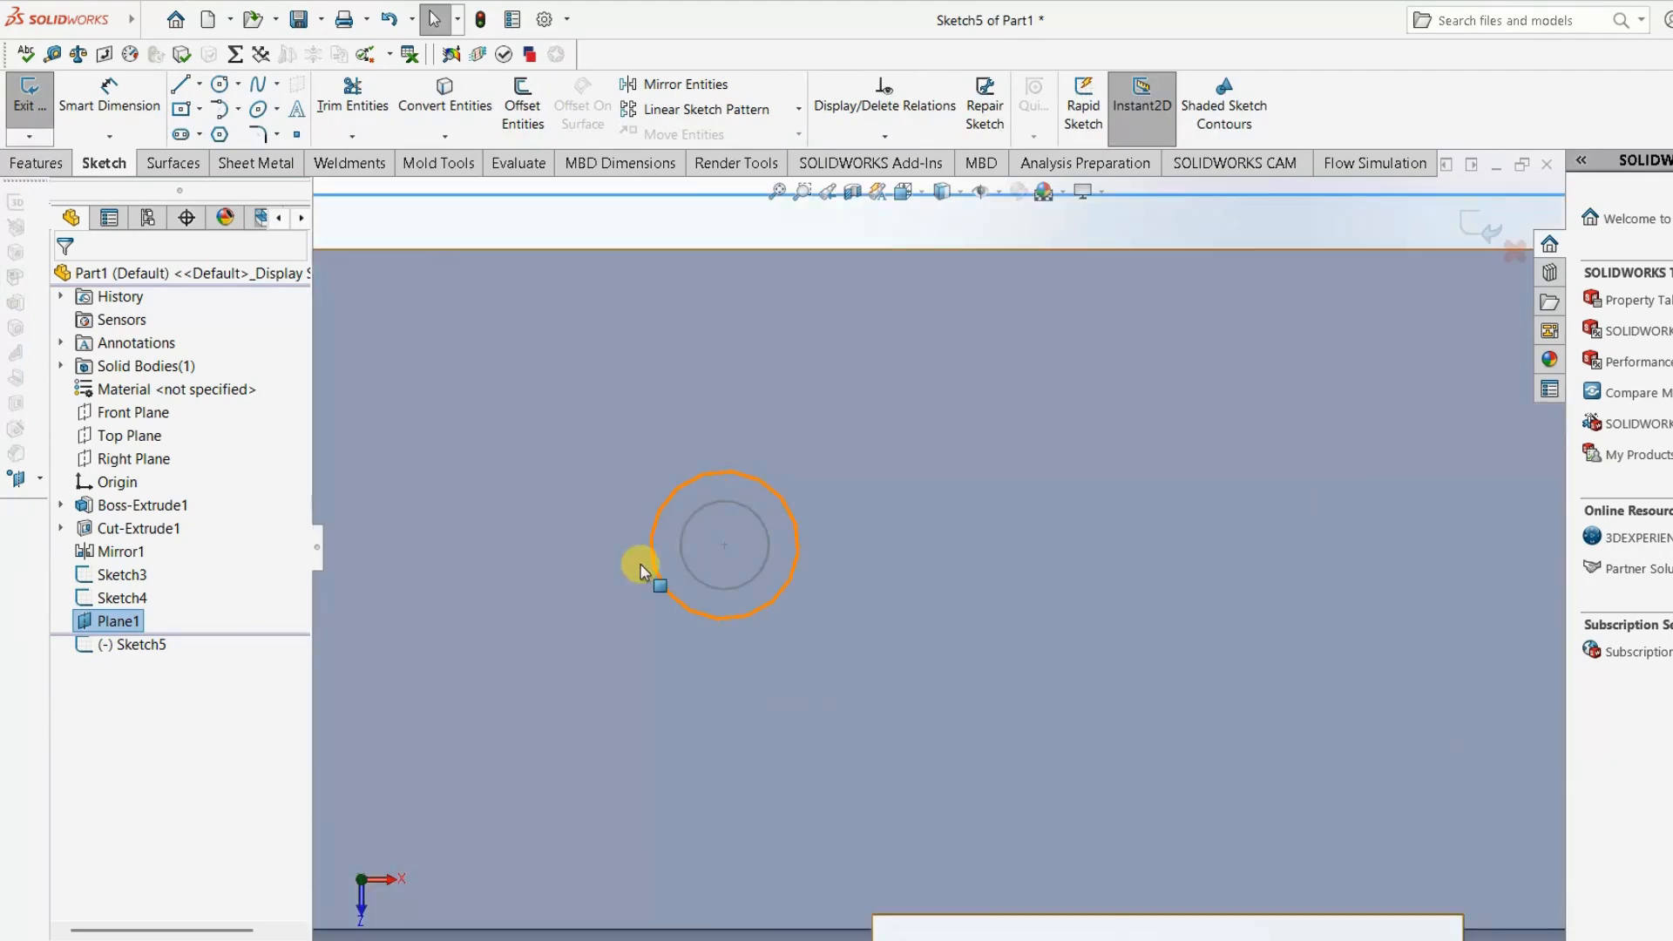
left_click(222, 84)
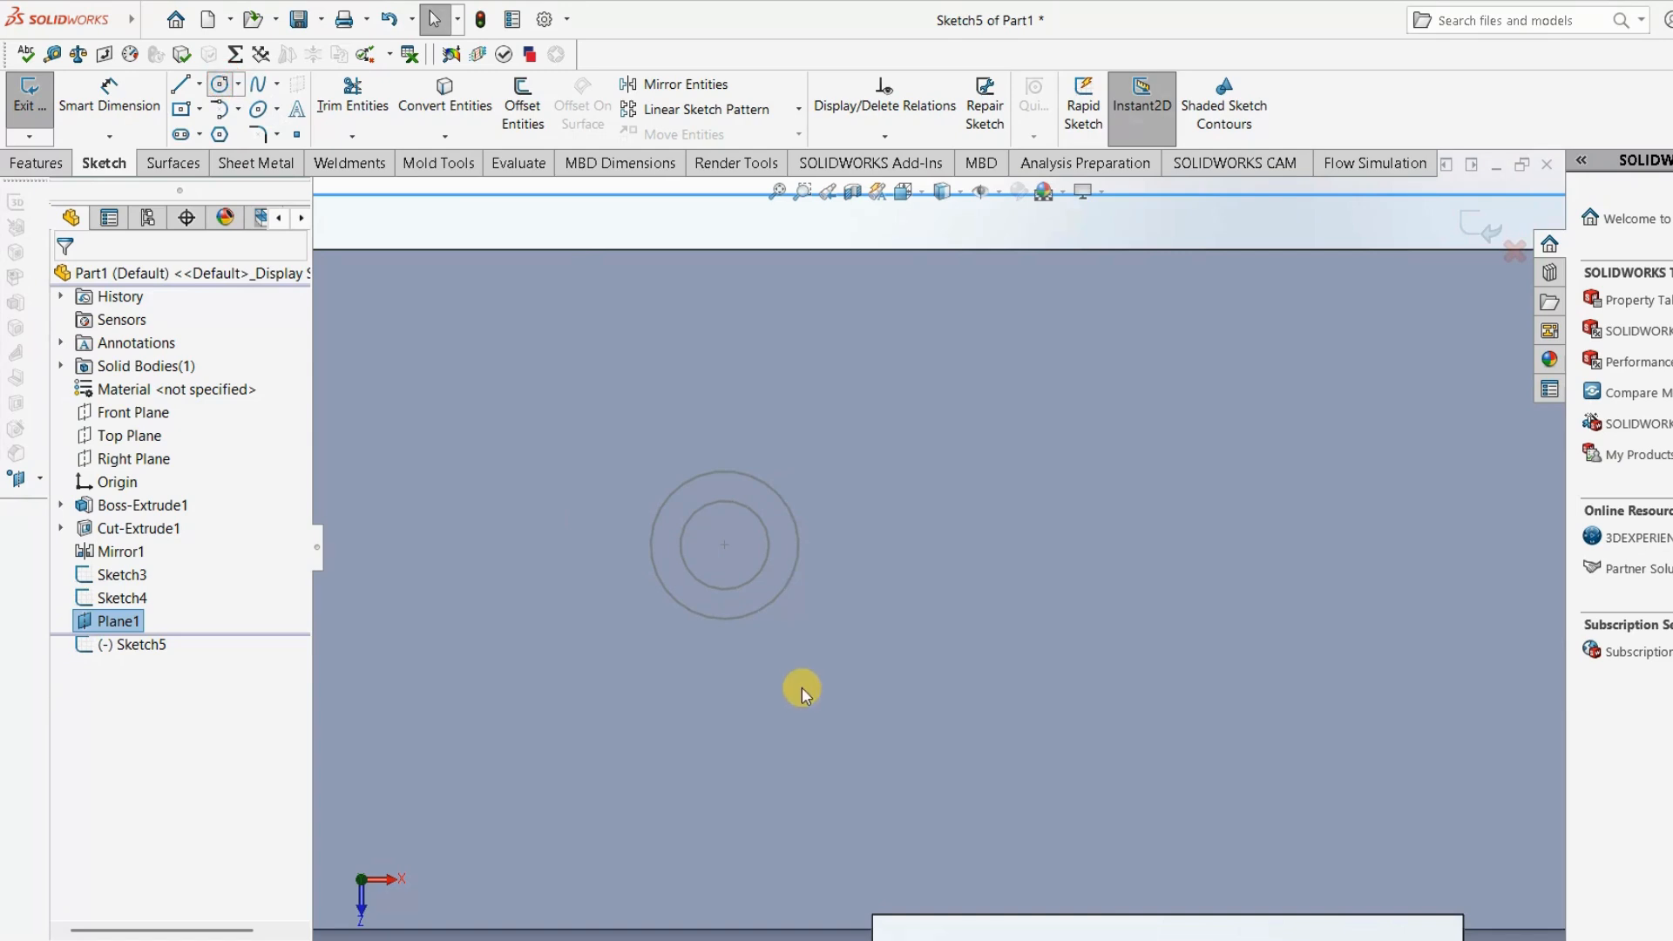
left_click(724, 546)
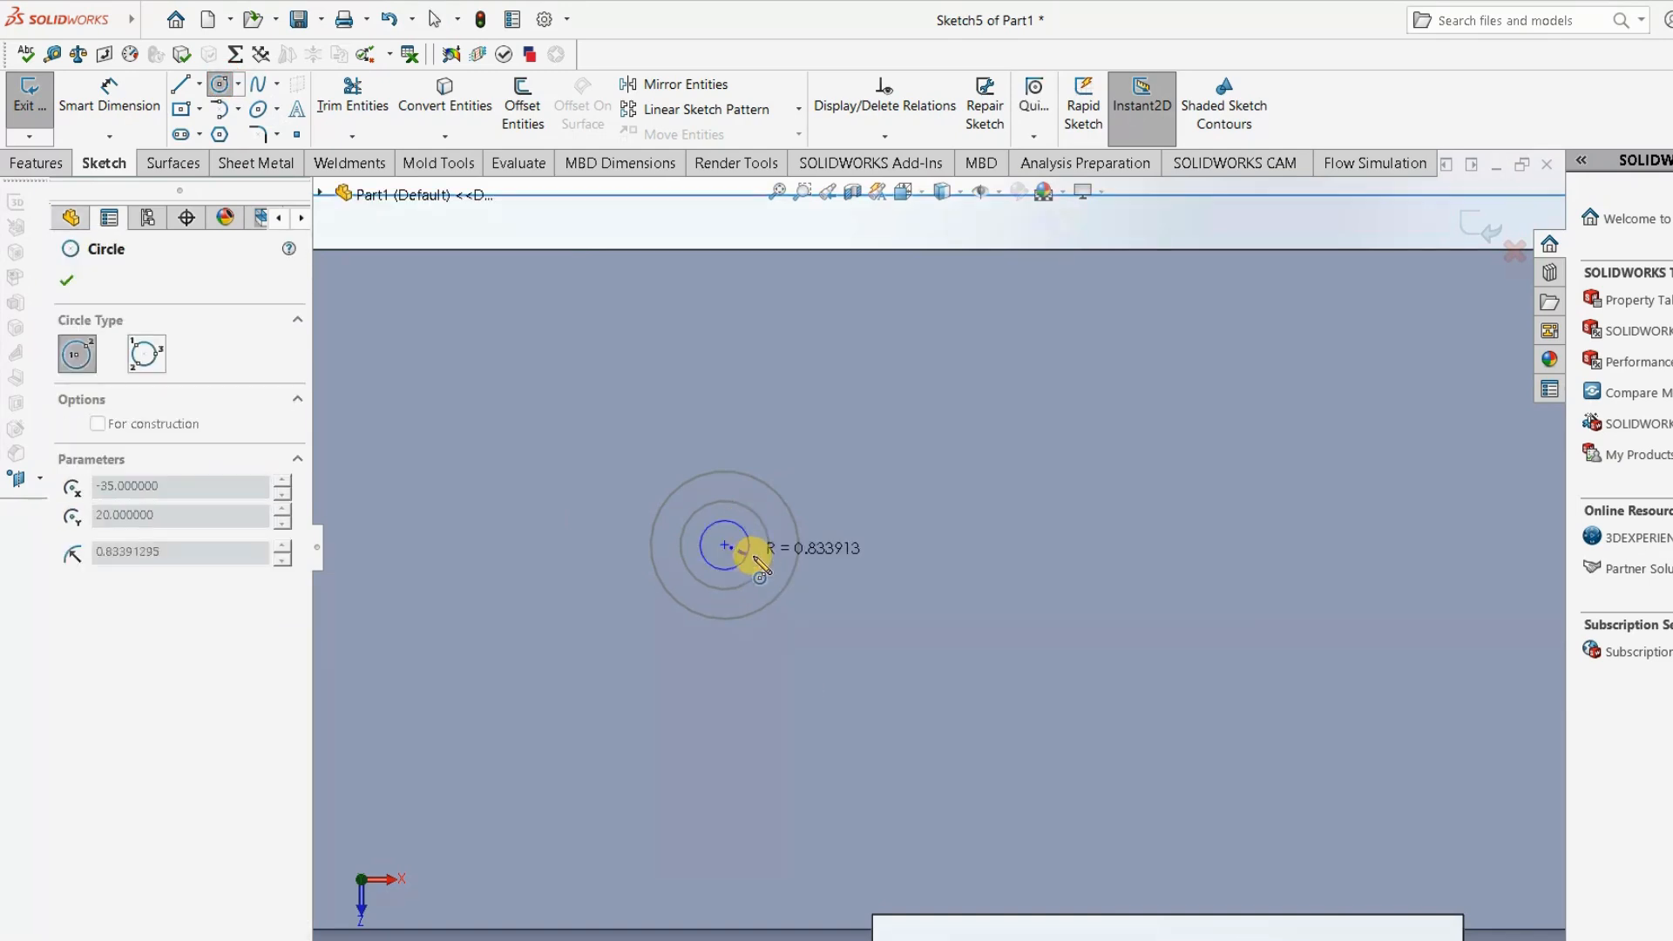
left_click(766, 556)
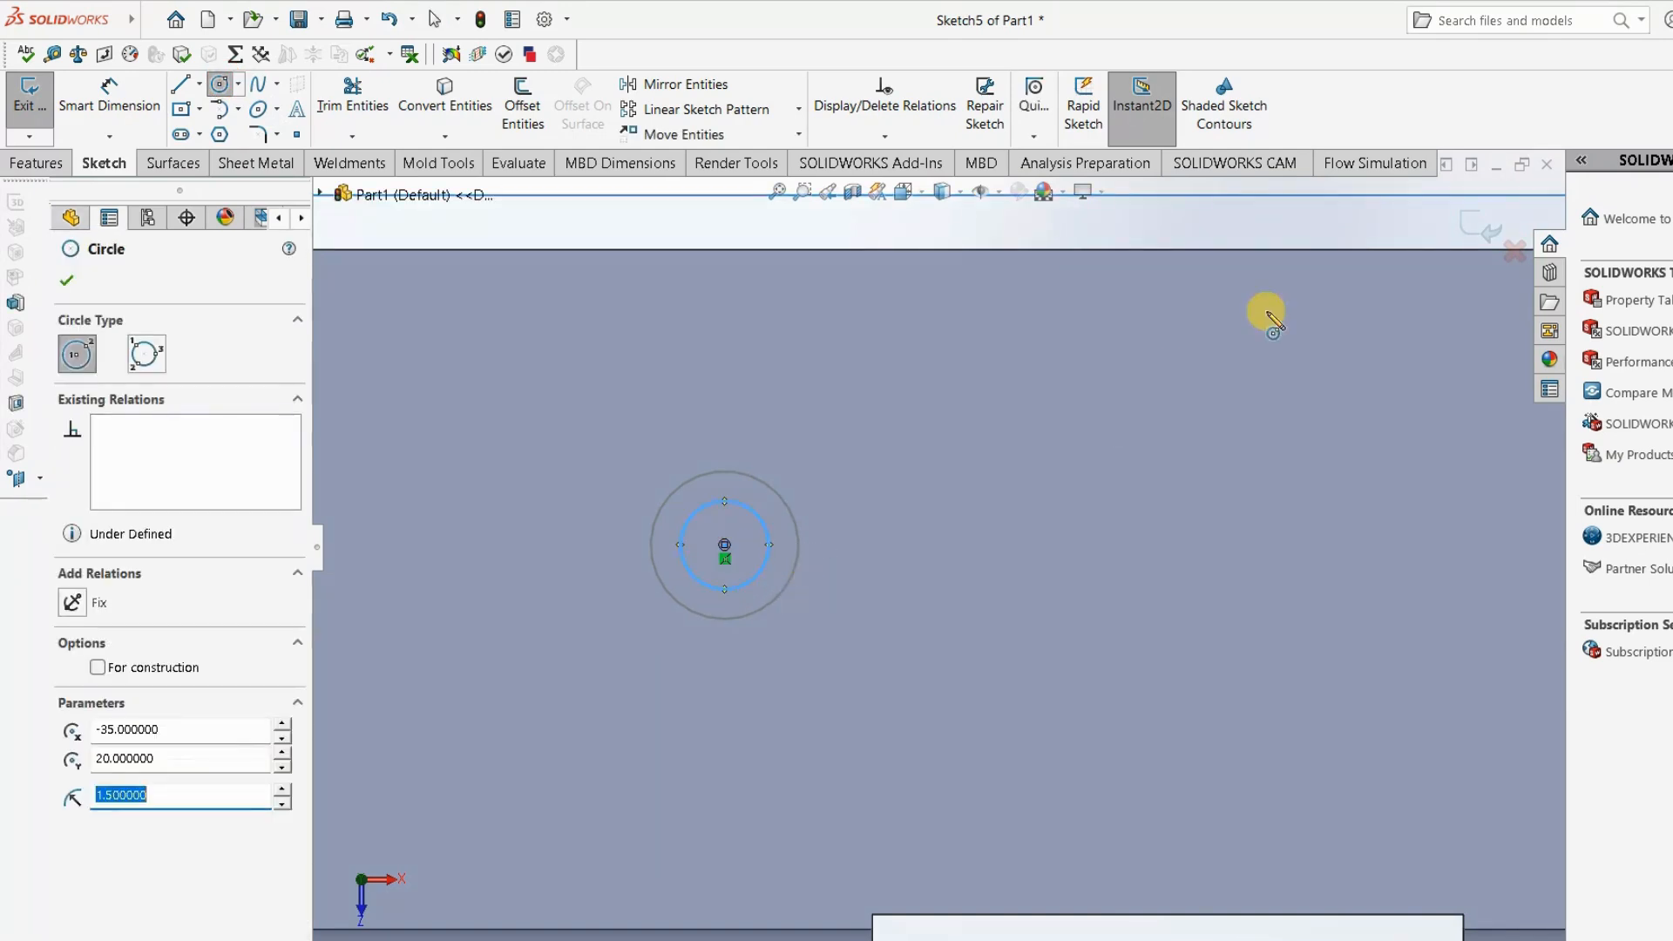
key("Escape")
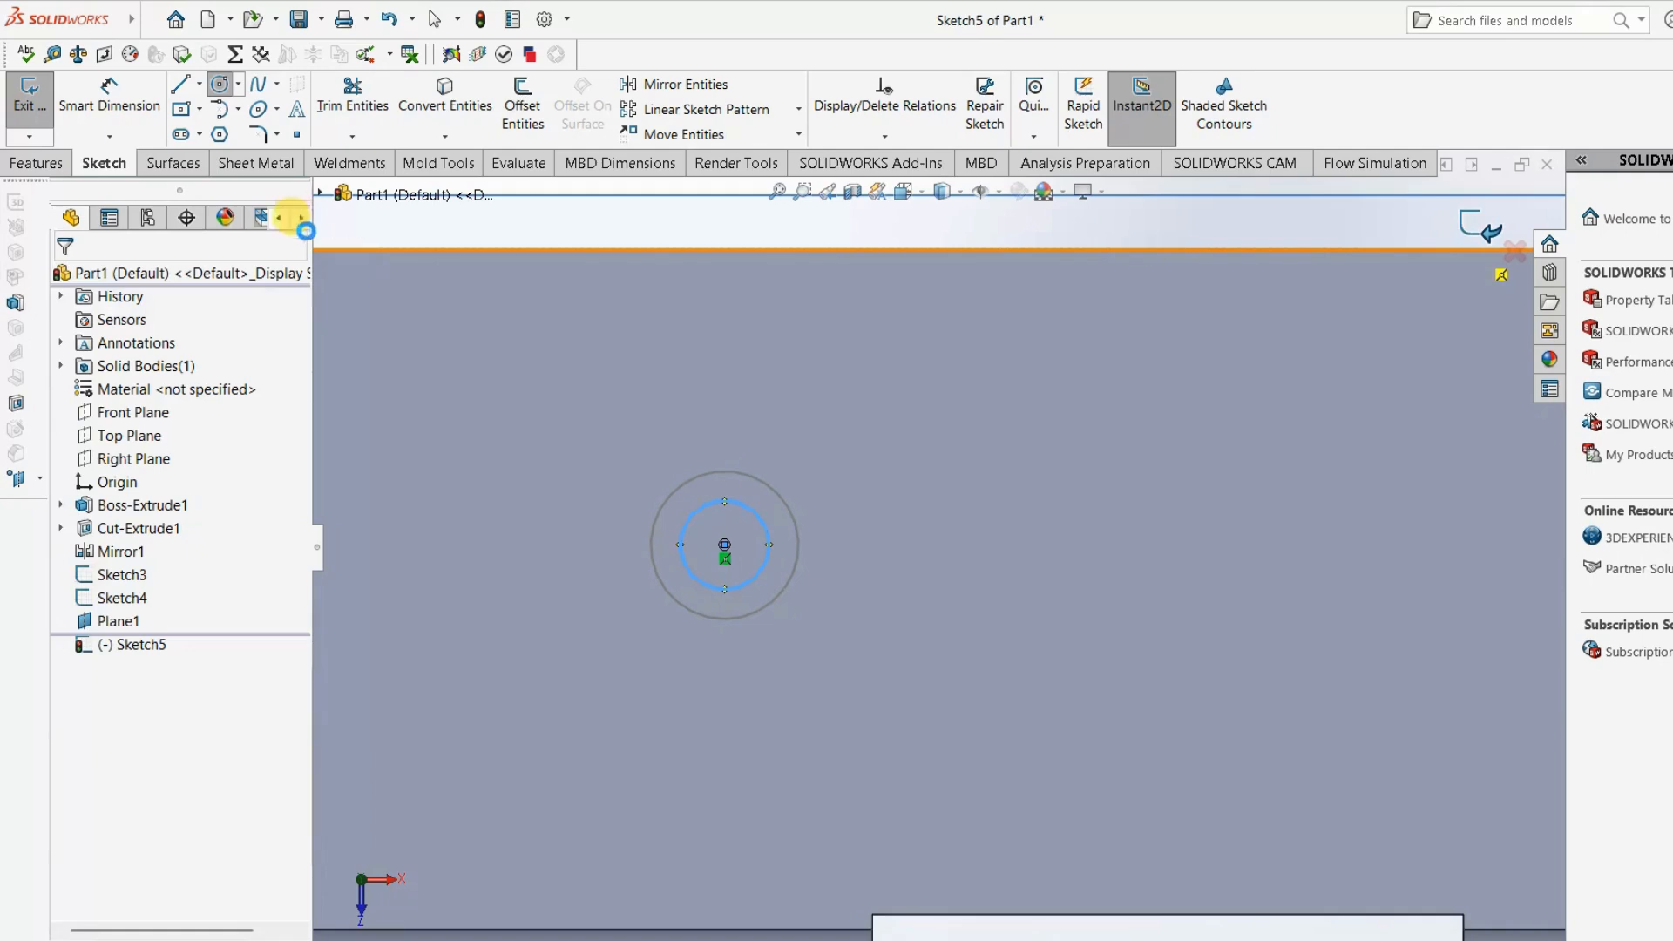
Create a lofted cut through the 5 mm circle, the circle on the offset plane and the 3 mm circle, in that order.
left_click(58, 167)
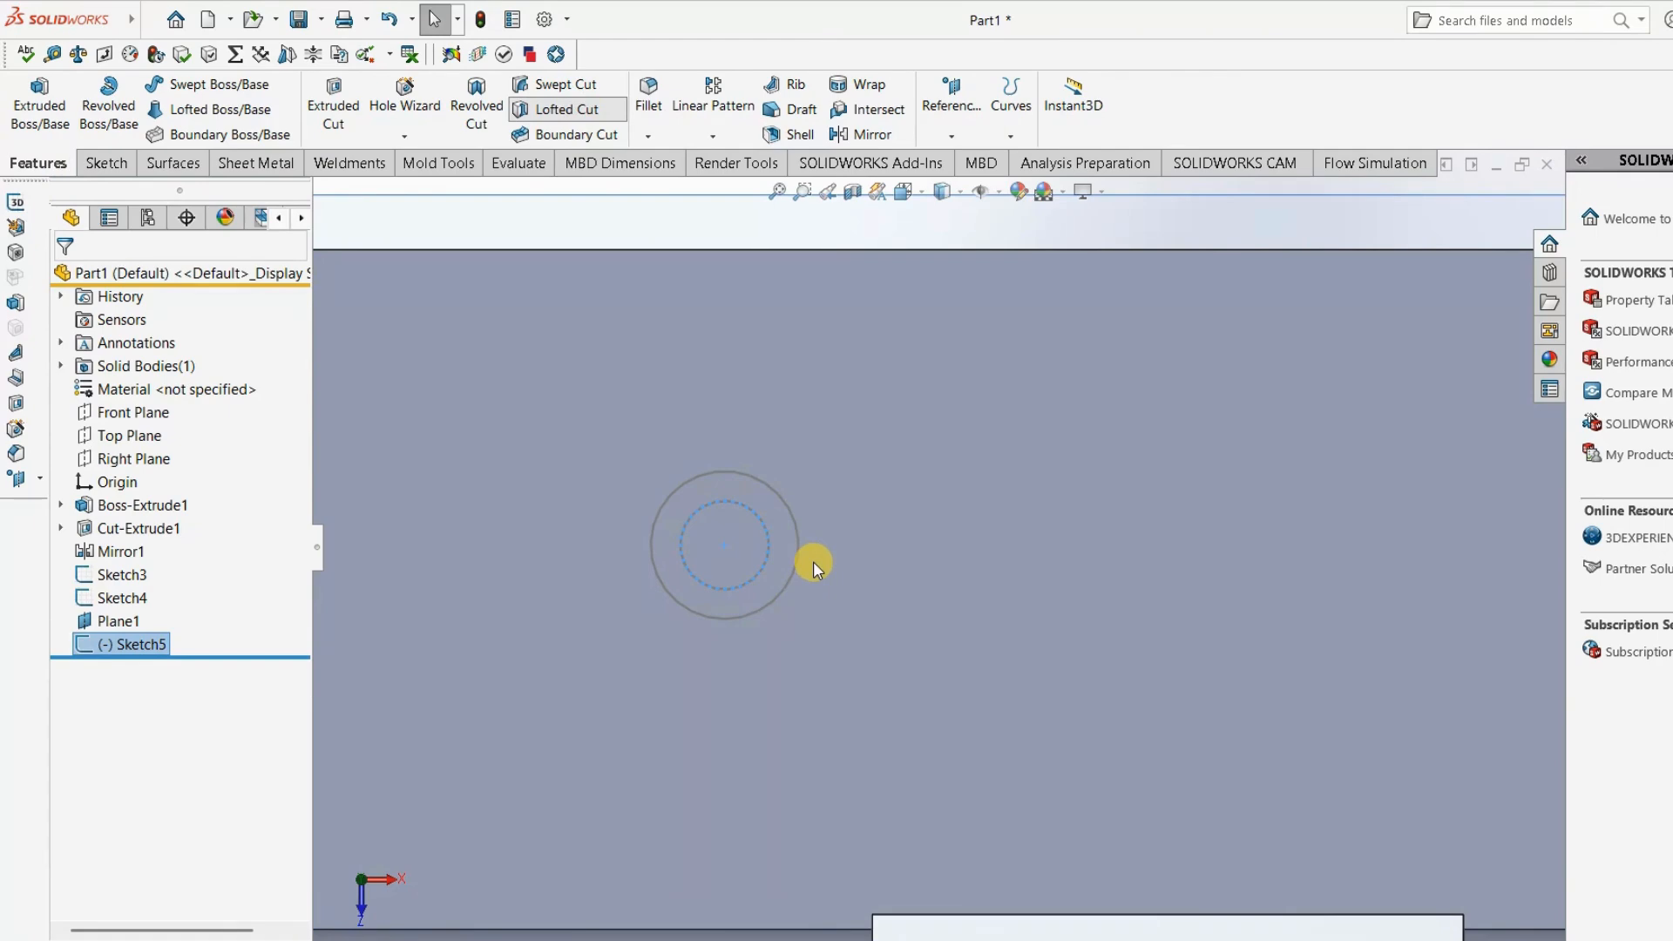
left_click(123, 347)
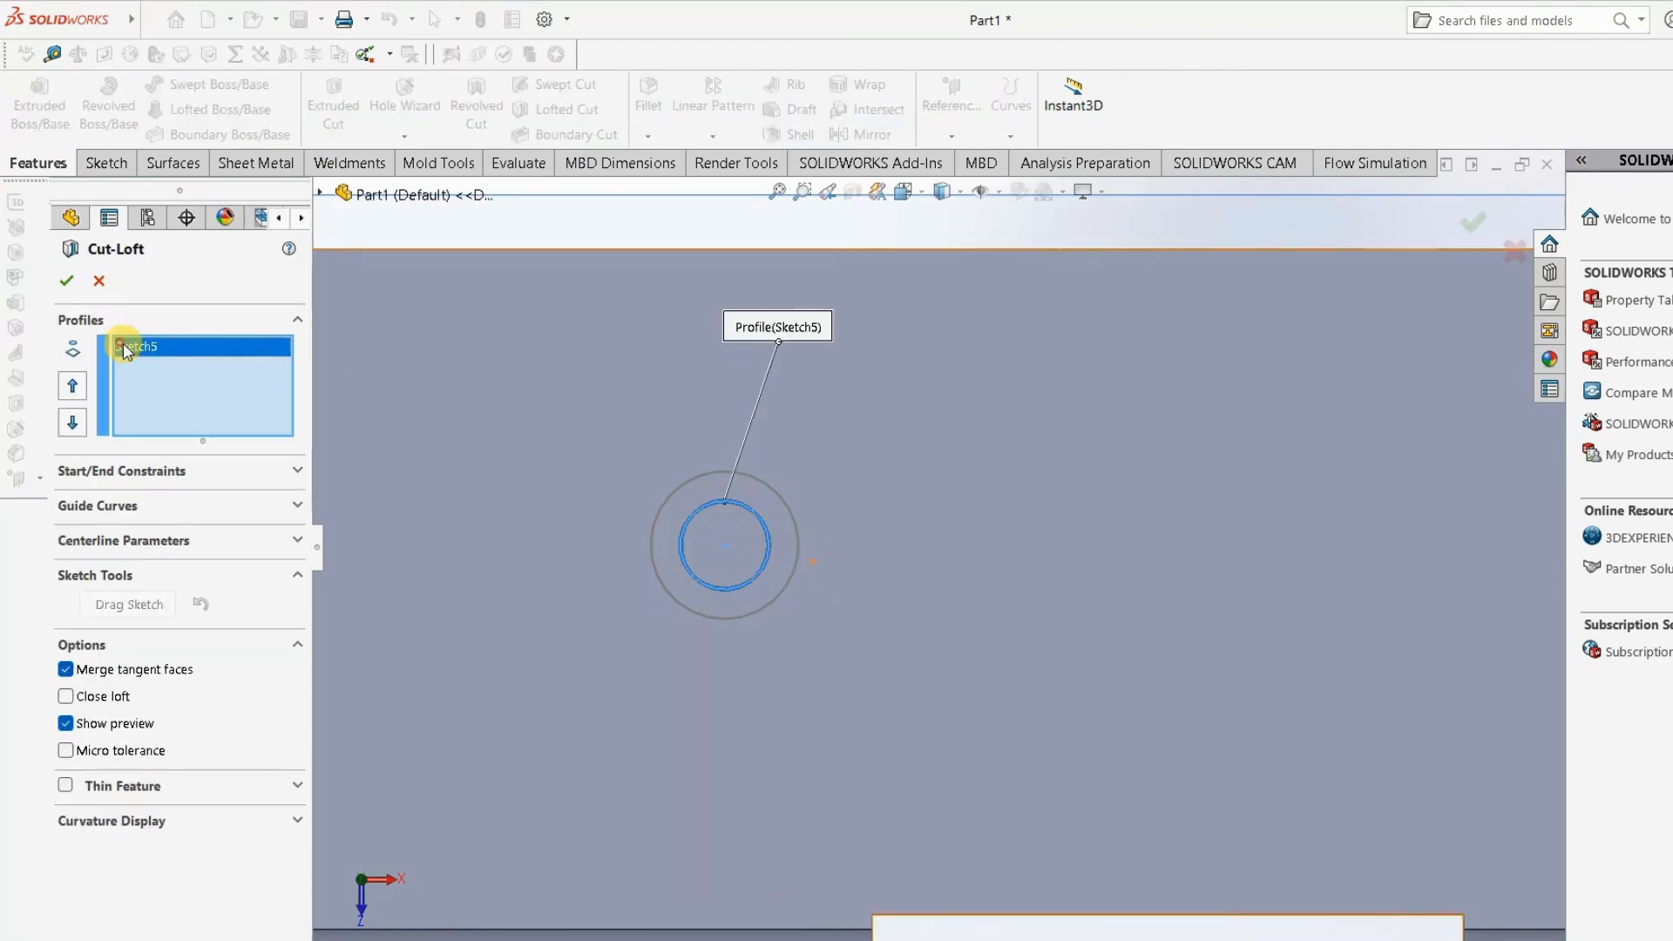
right_click(123, 347)
left_click(175, 376)
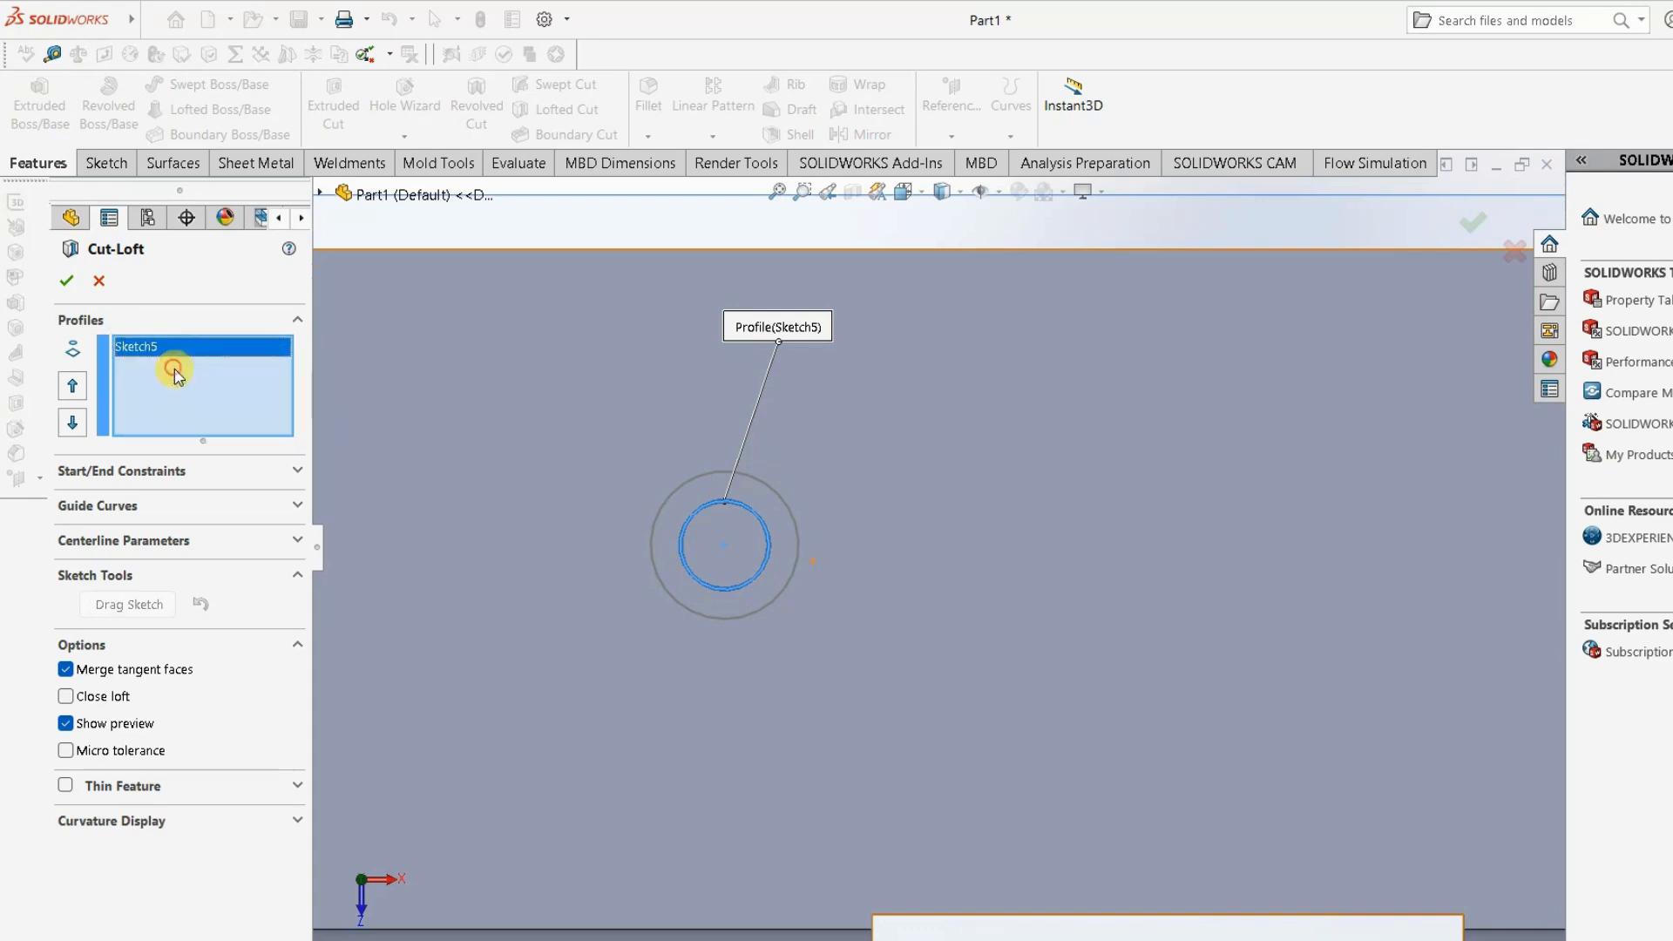
left_click(797, 554)
mouse_move(898, 557)
middle_mouse_down()
mouse_move(964, 374)
mouse_move(885, 560)
mouse_move(760, 620)
middle_mouse_up()
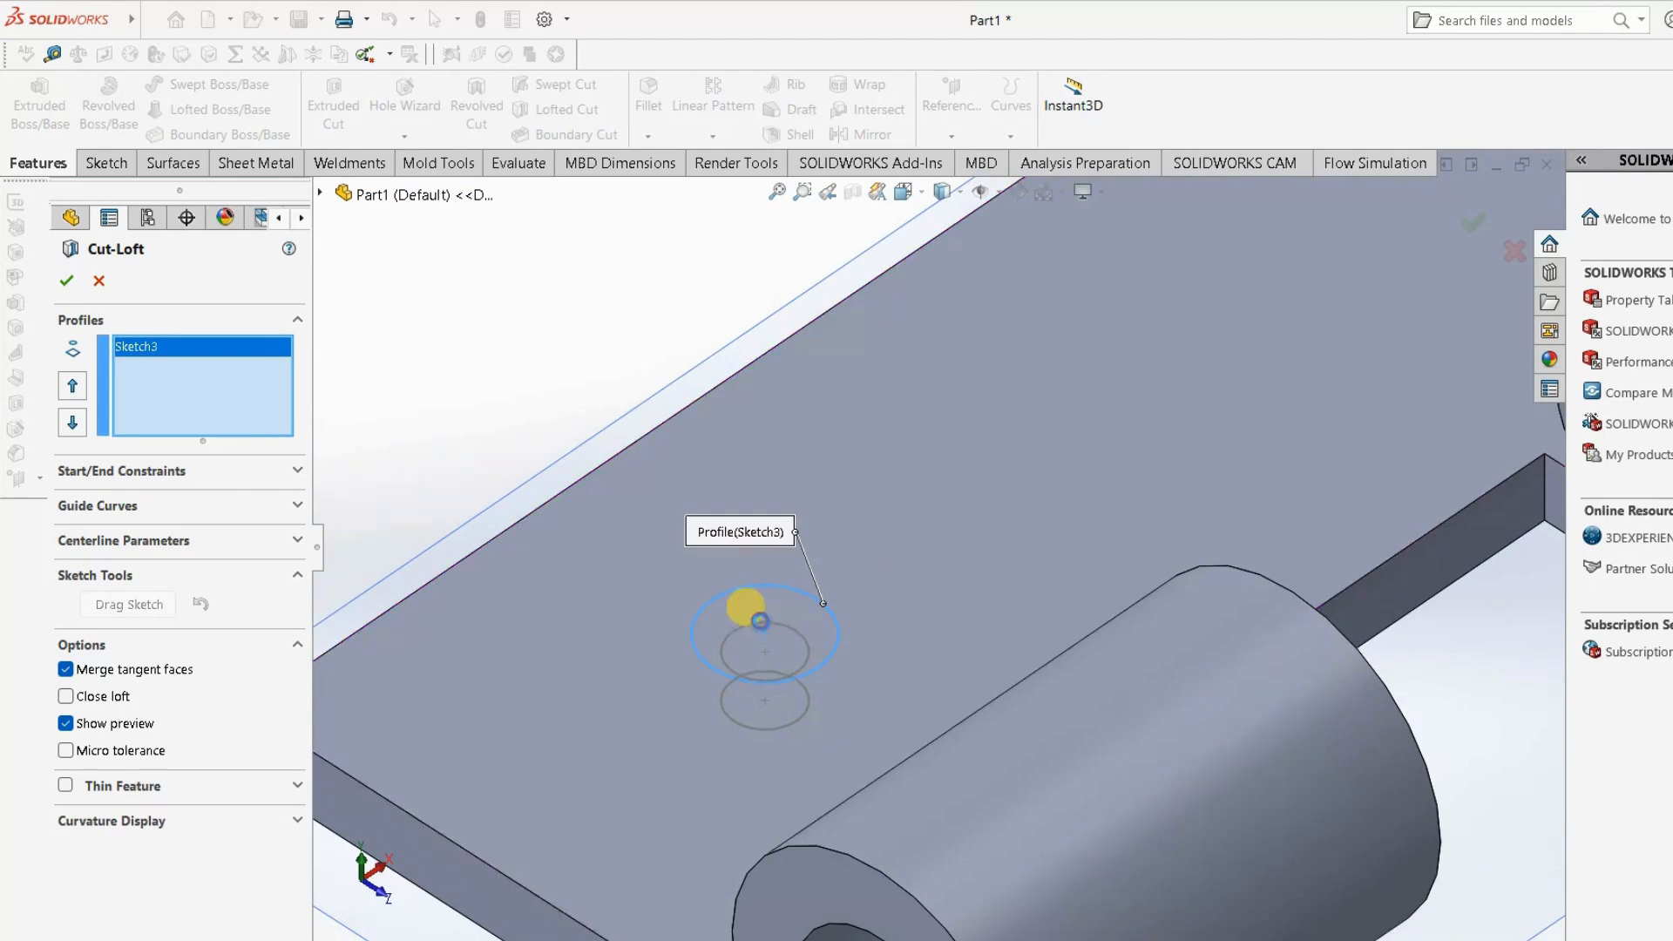
left_click(761, 621)
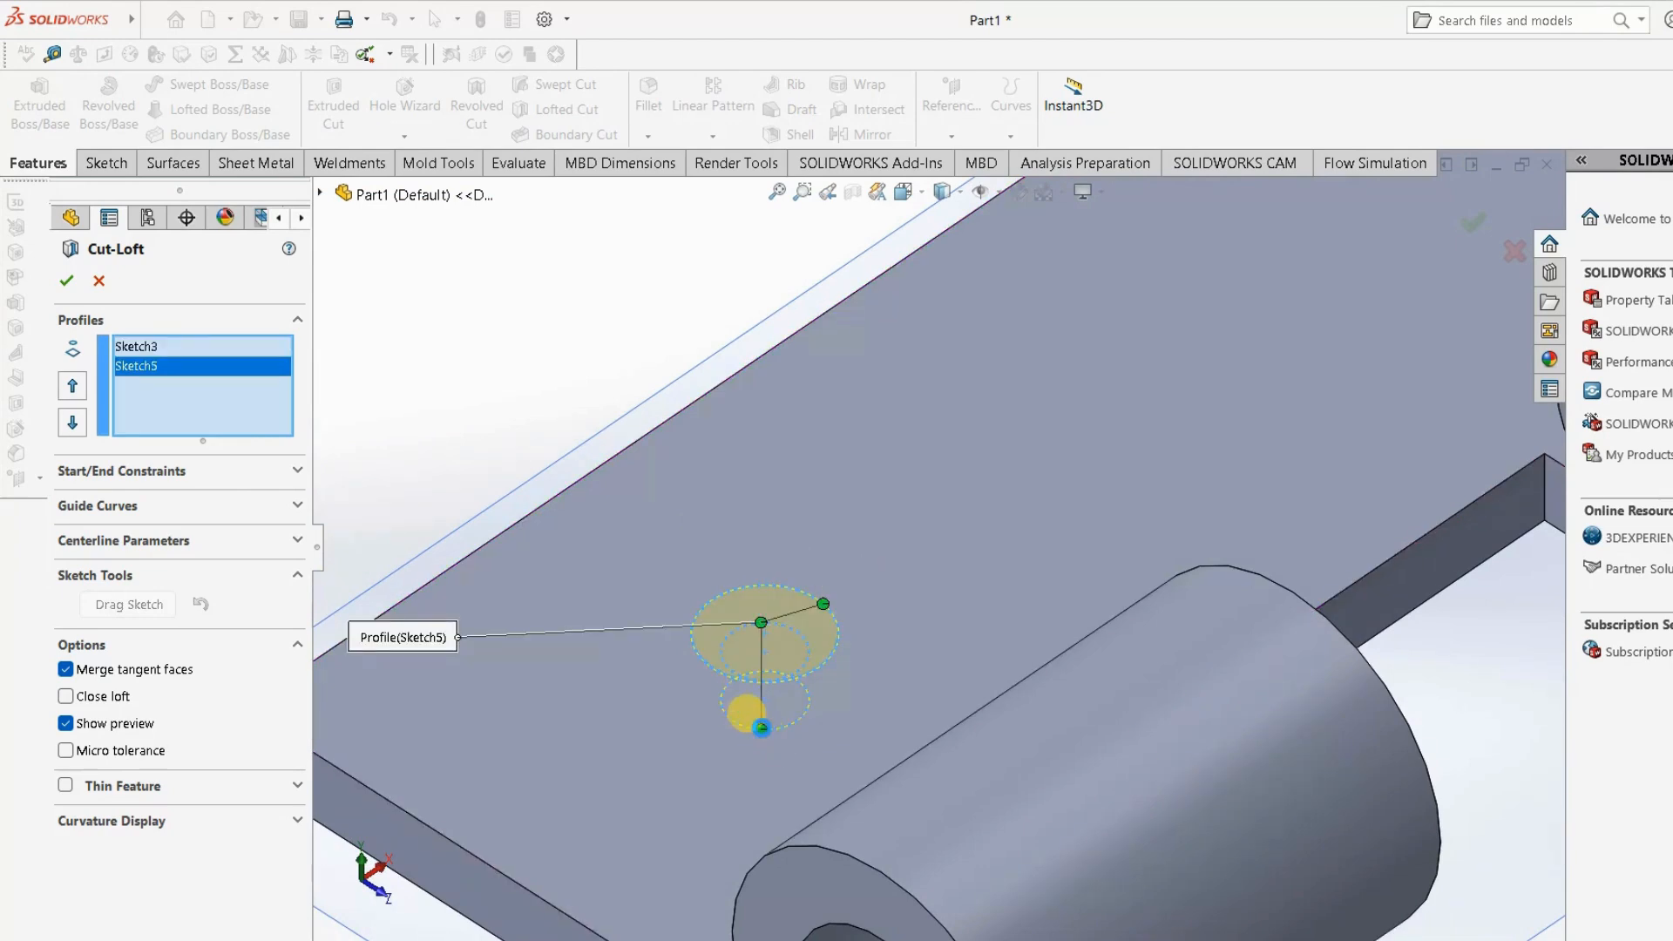
left_click(745, 712)
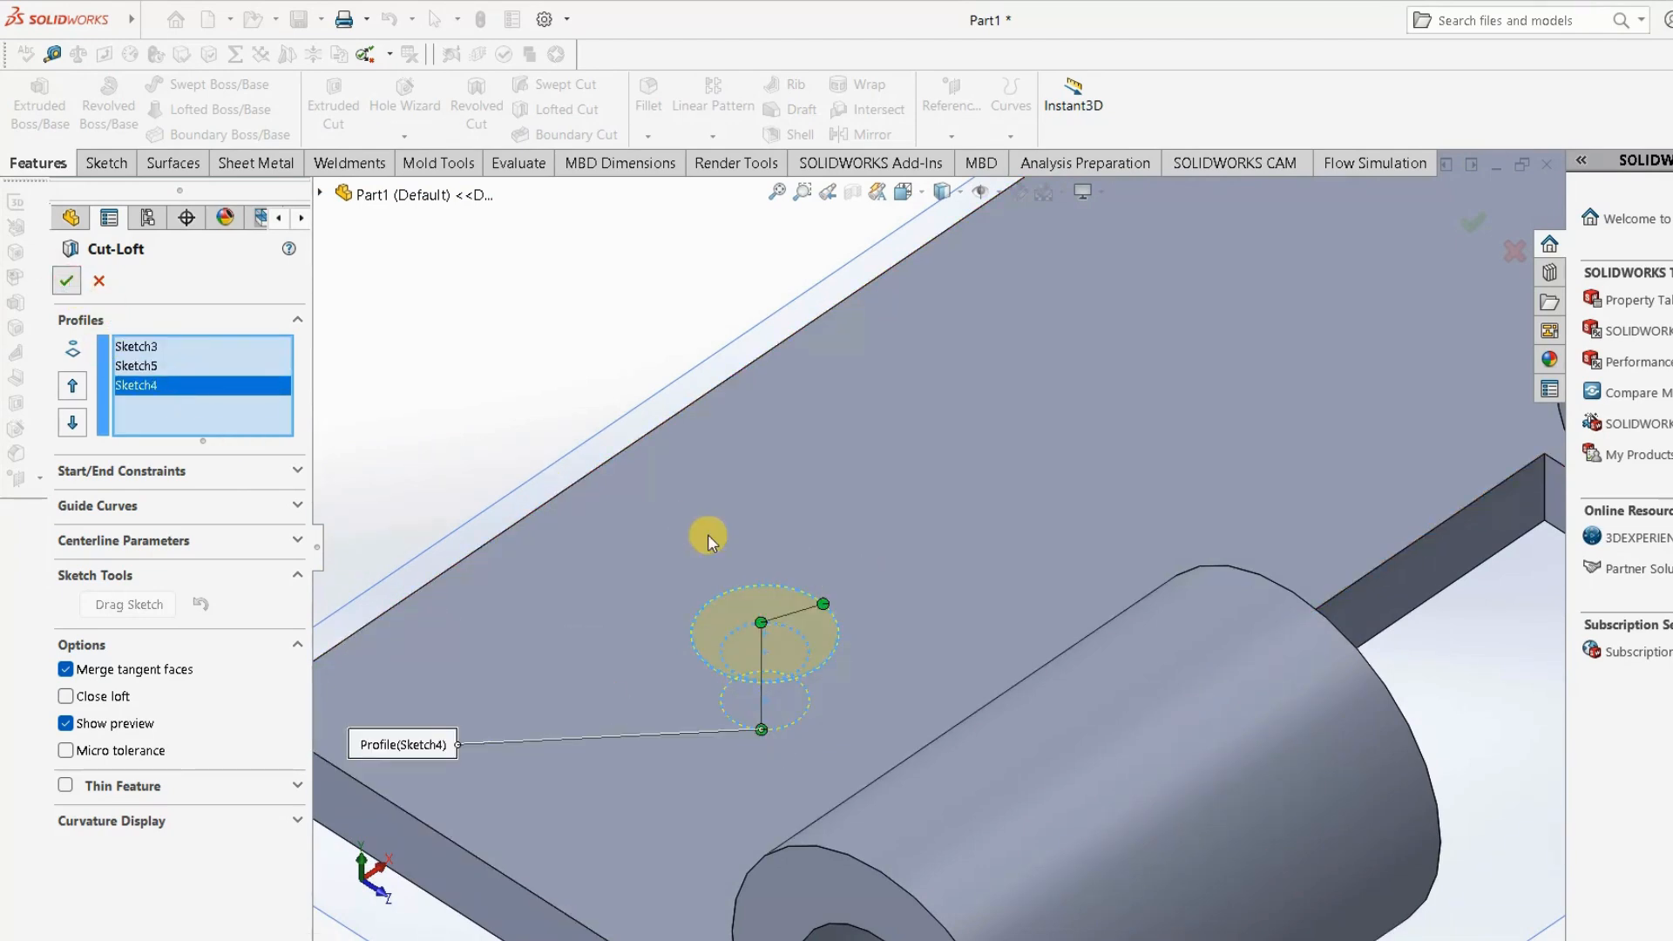
key("Return")
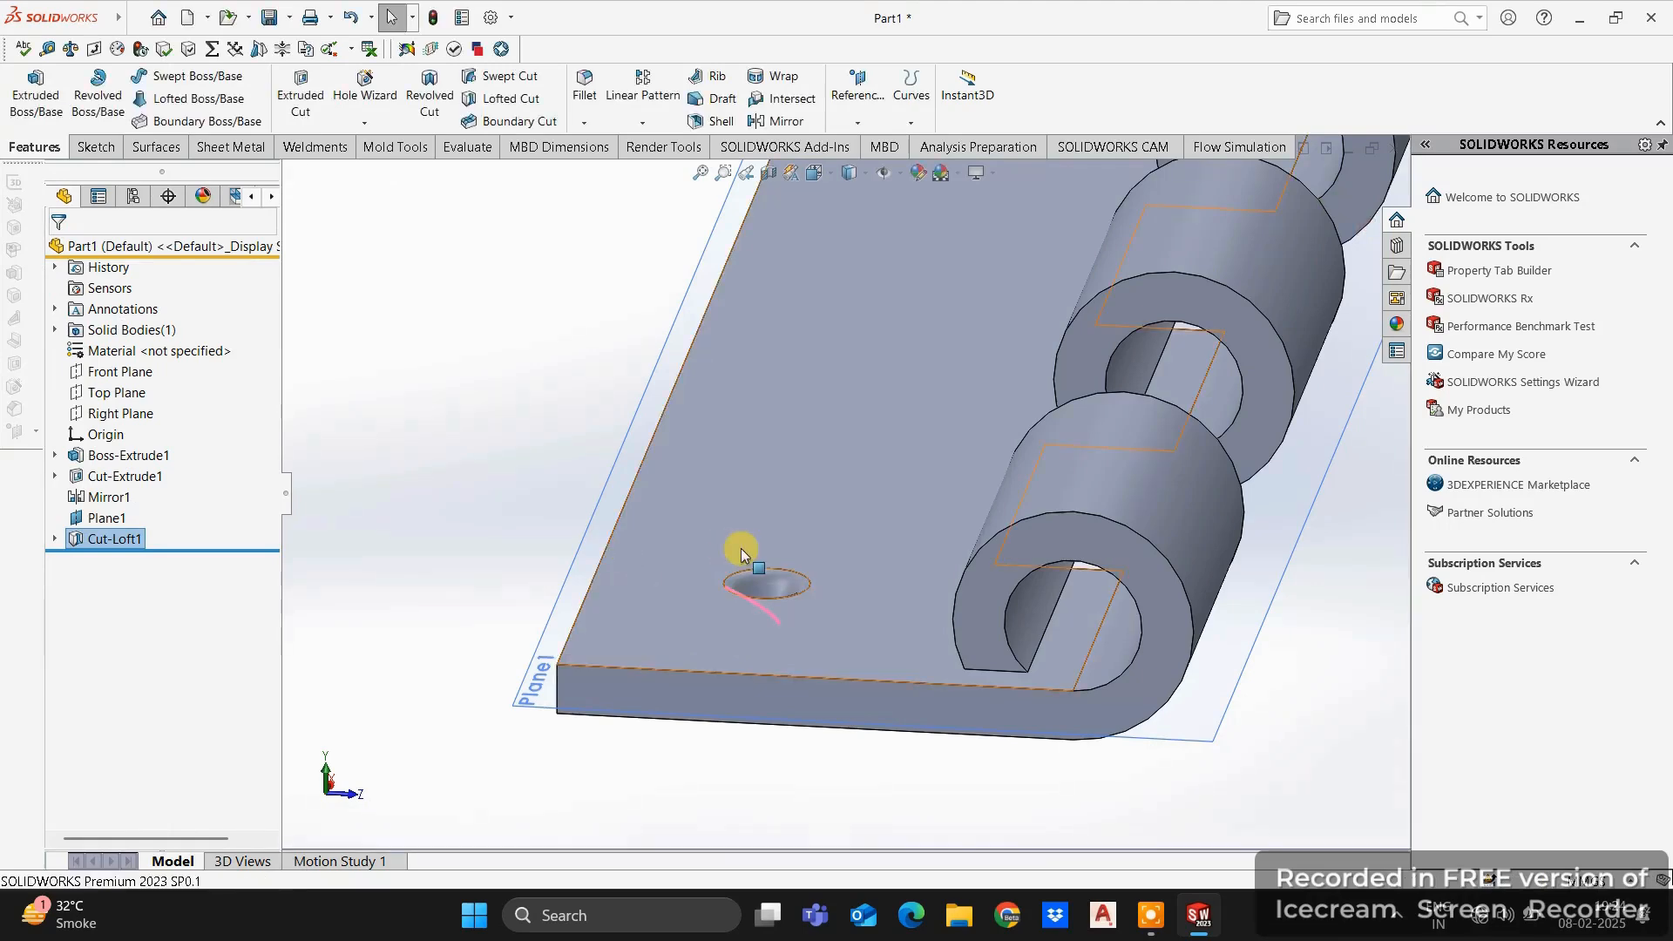
Start a linear pattern of the lofted cut along the leaf's long straight edge with 3 instances.
scroll(784, 530, "up", 2)
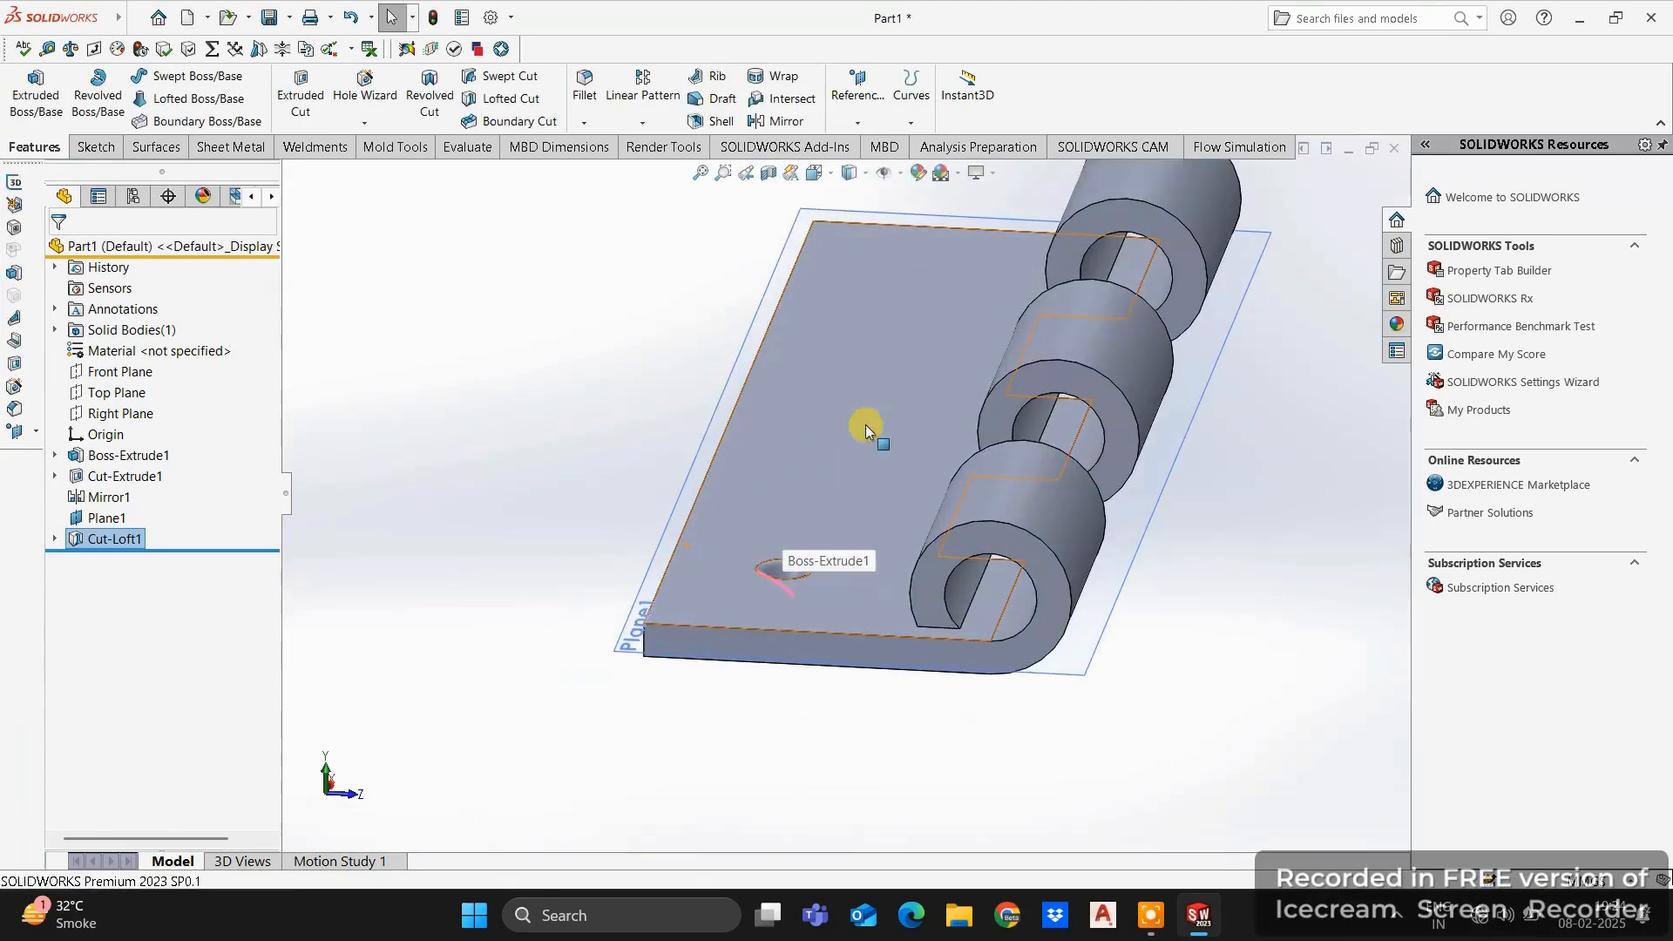
scroll(850, 353, "up", 2)
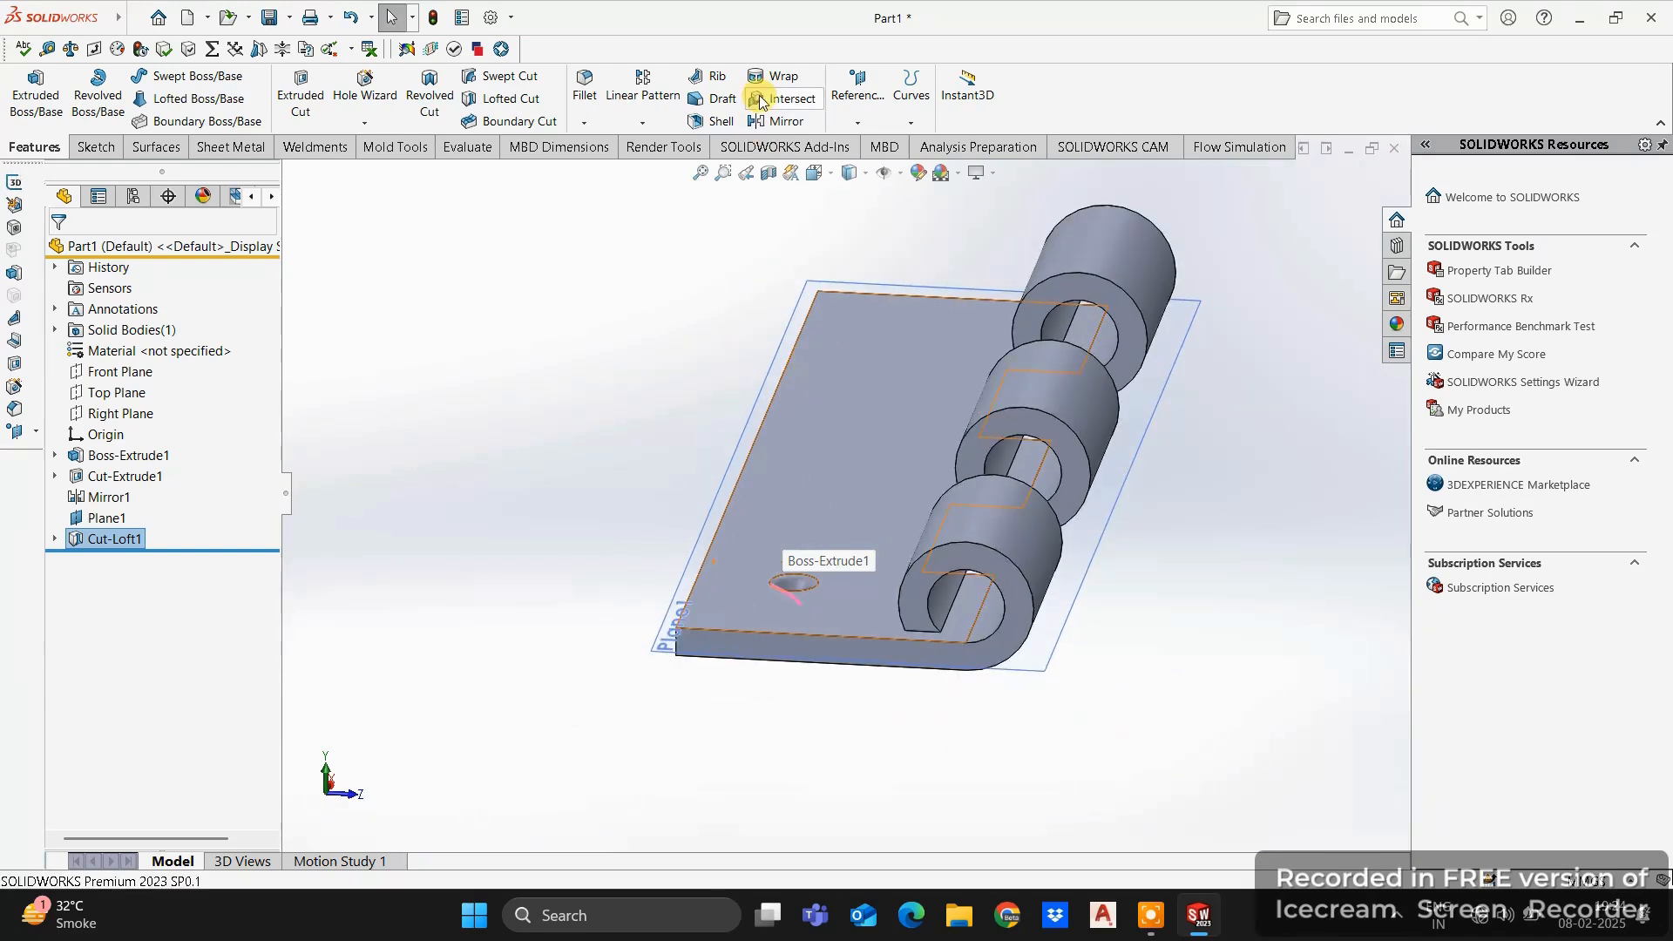
left_click(643, 122)
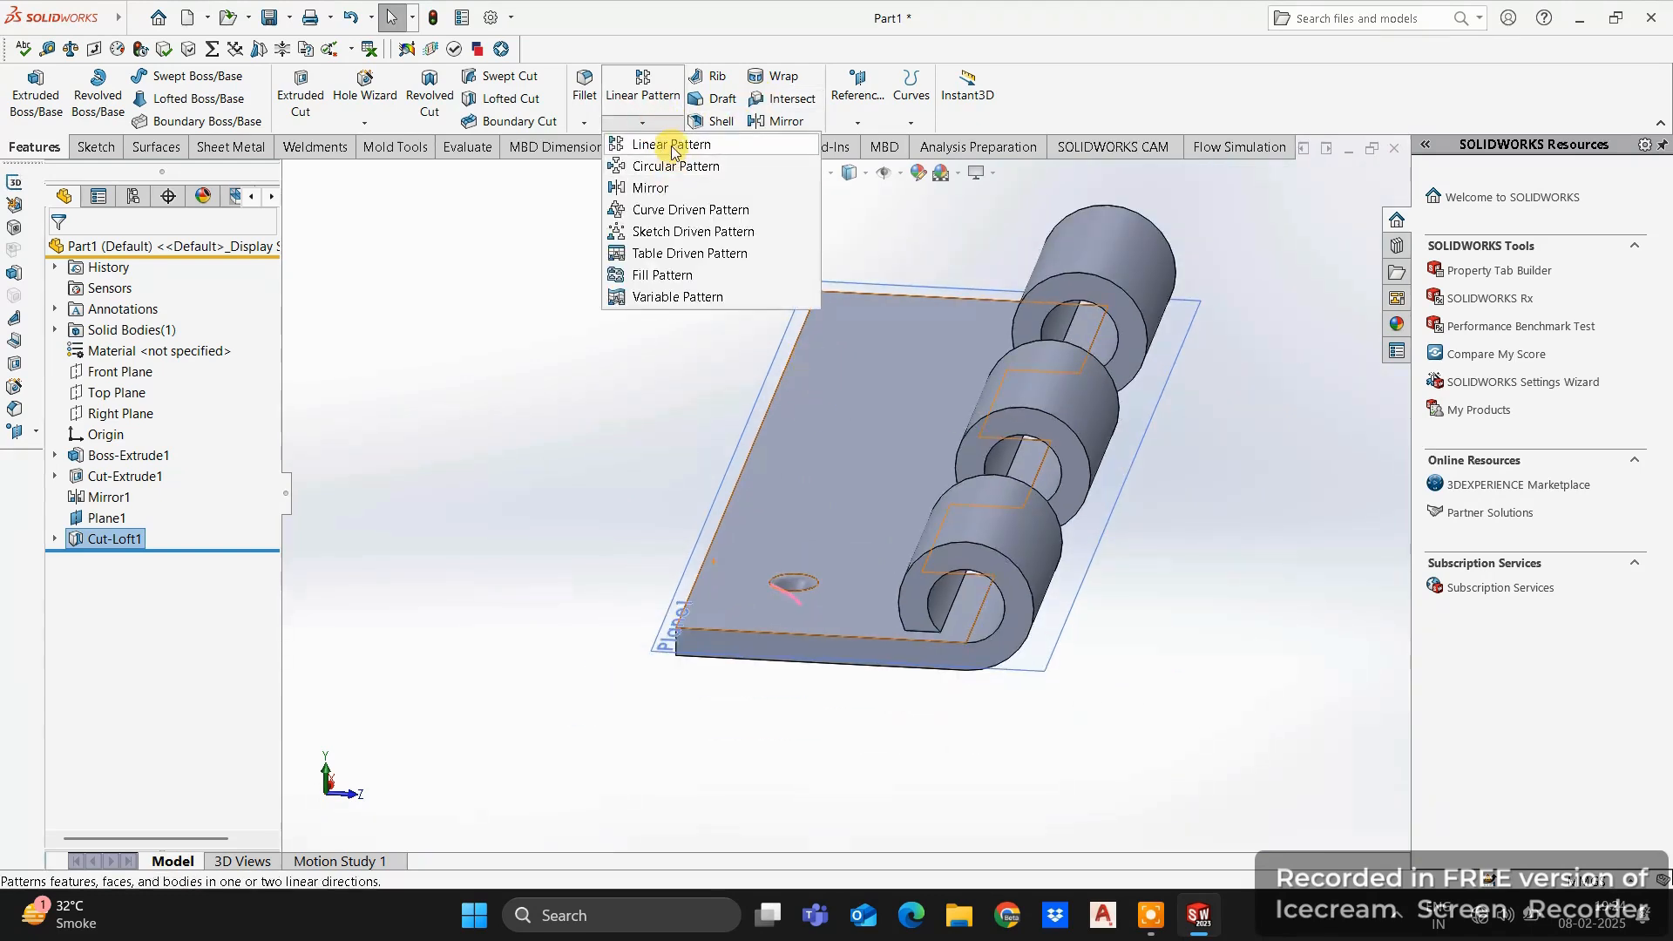
left_click(672, 146)
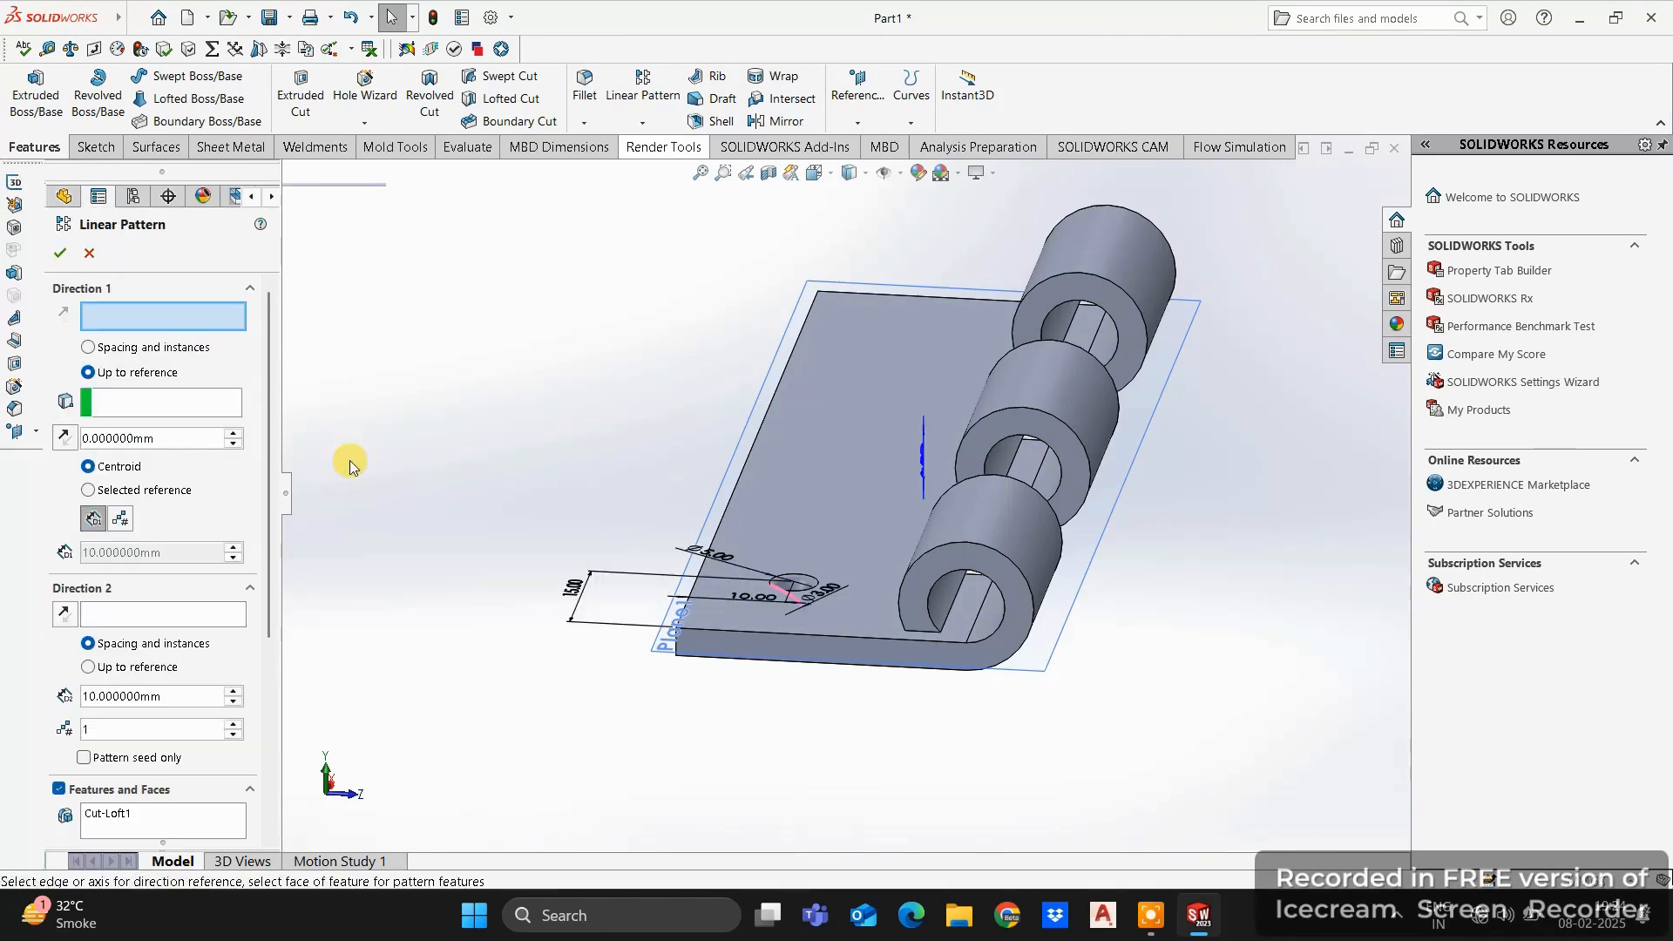
left_click(740, 483)
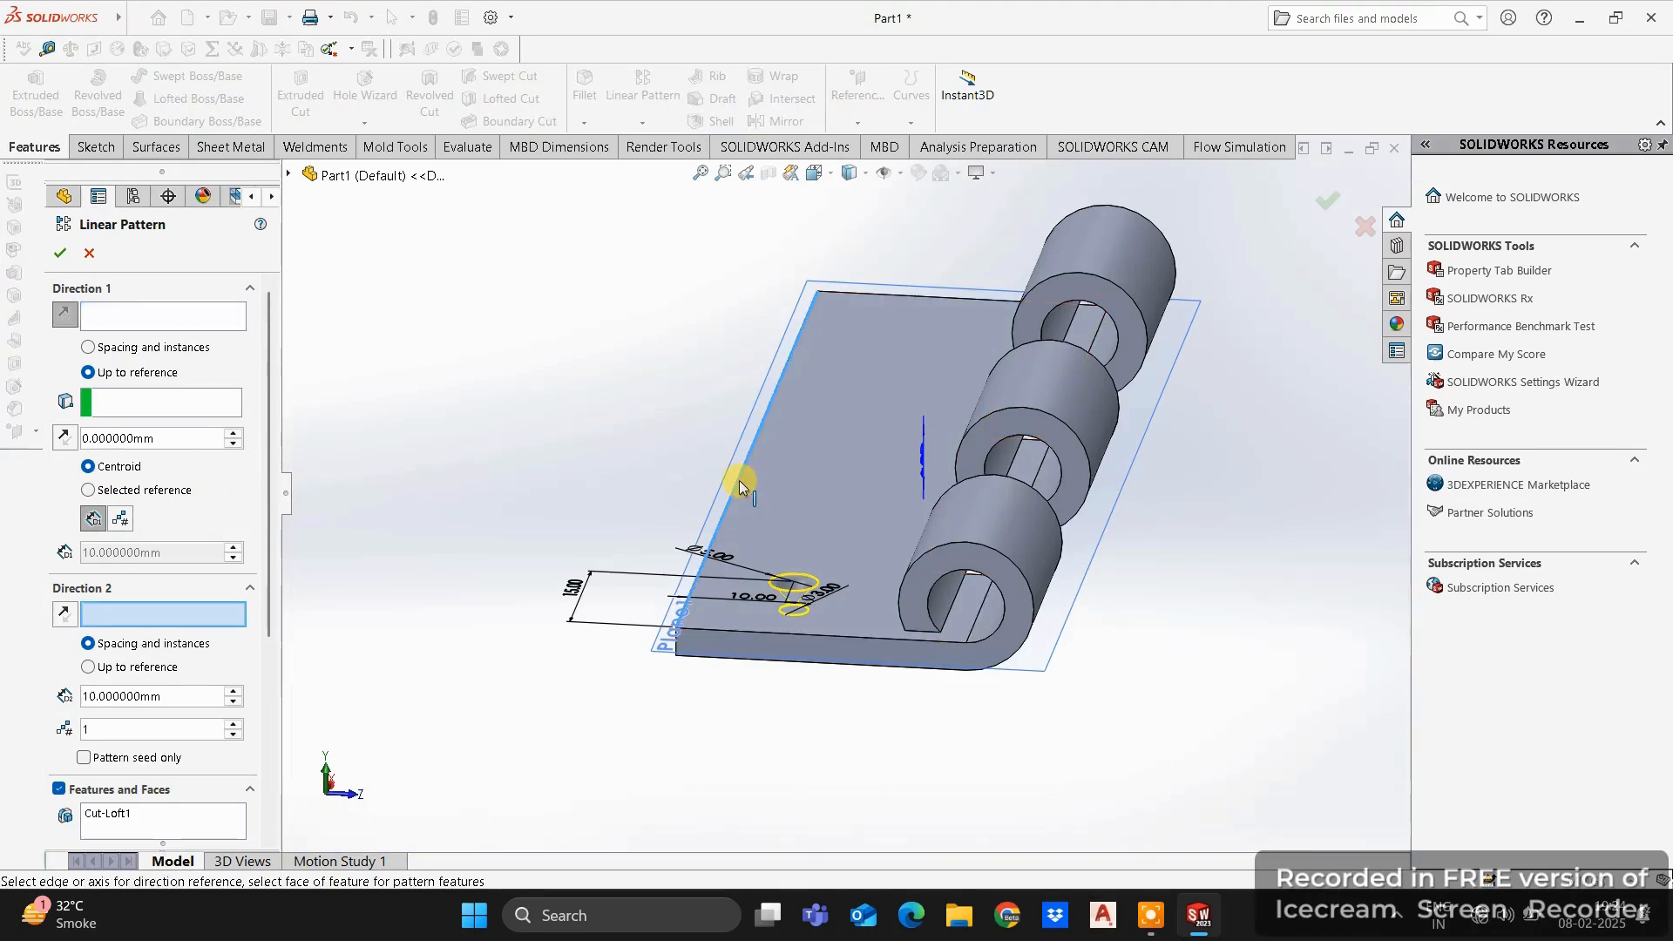
middle_click_drag(593, 404, 485, 649)
scroll(493, 523, "up", 3)
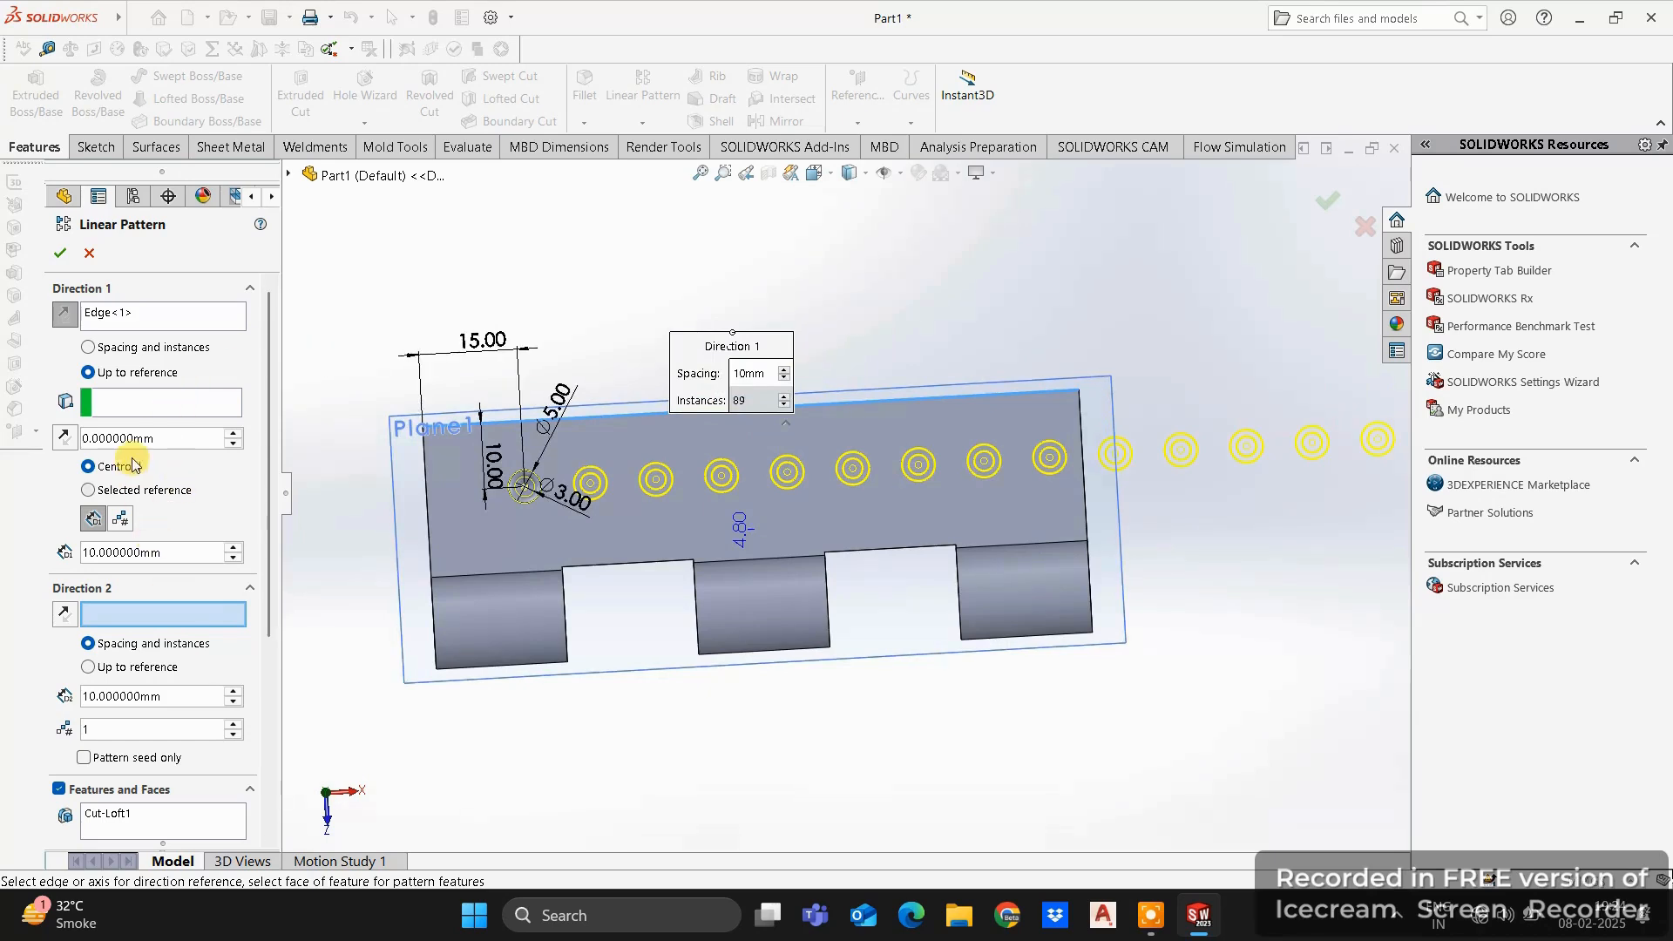
left_click(121, 520)
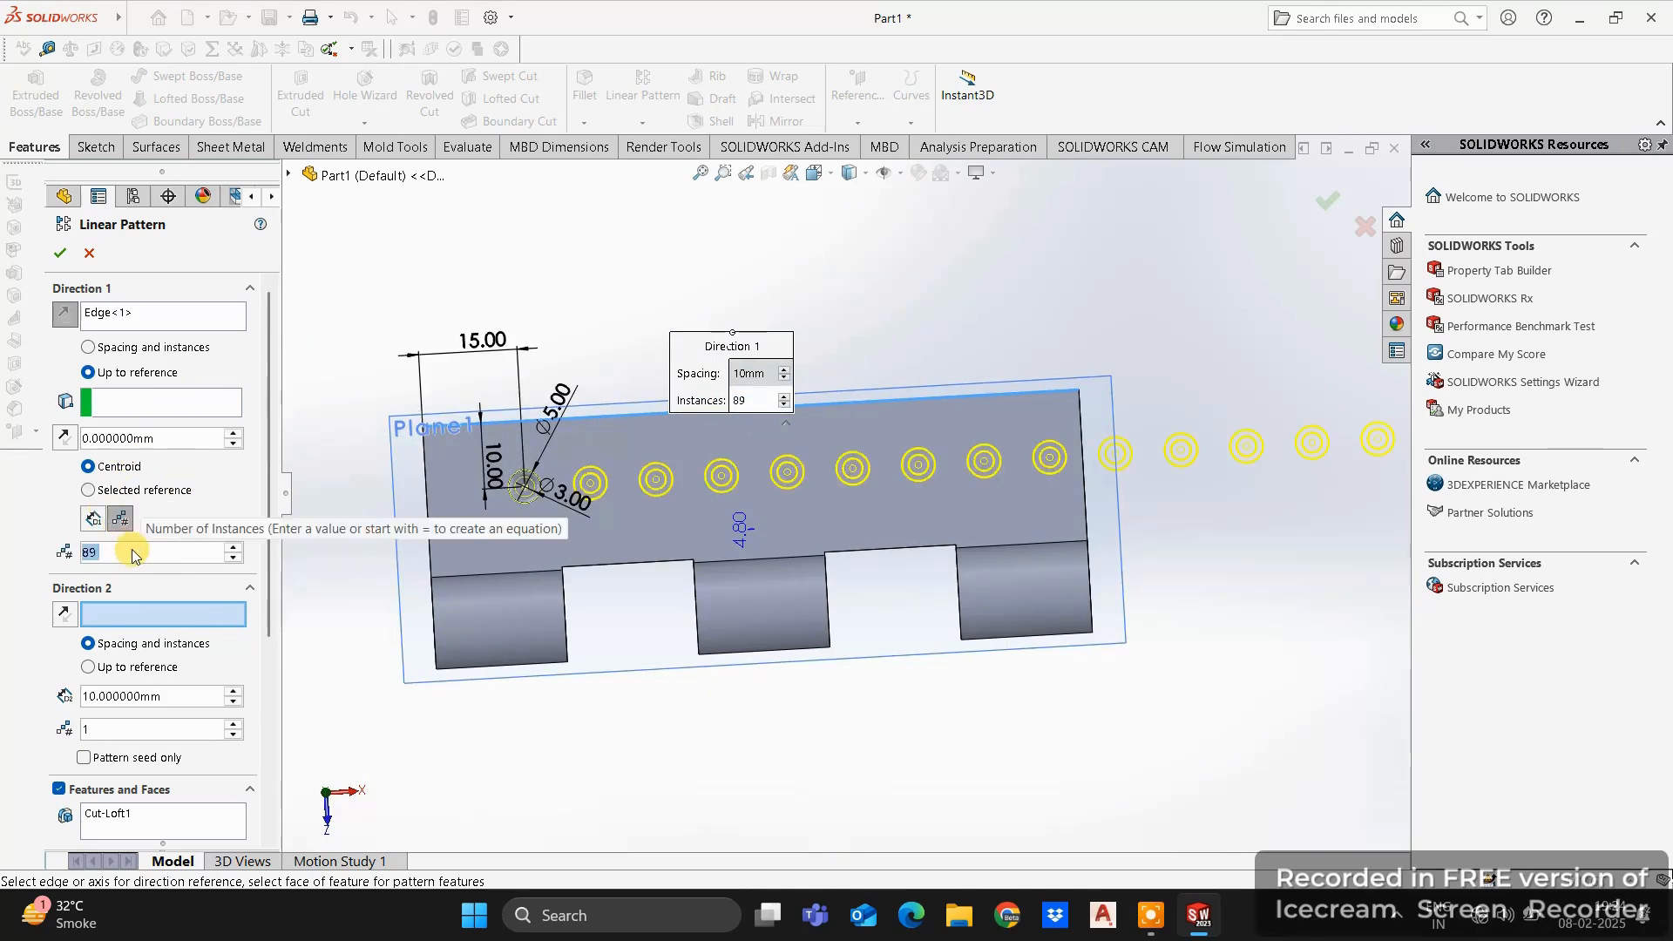
type("3")
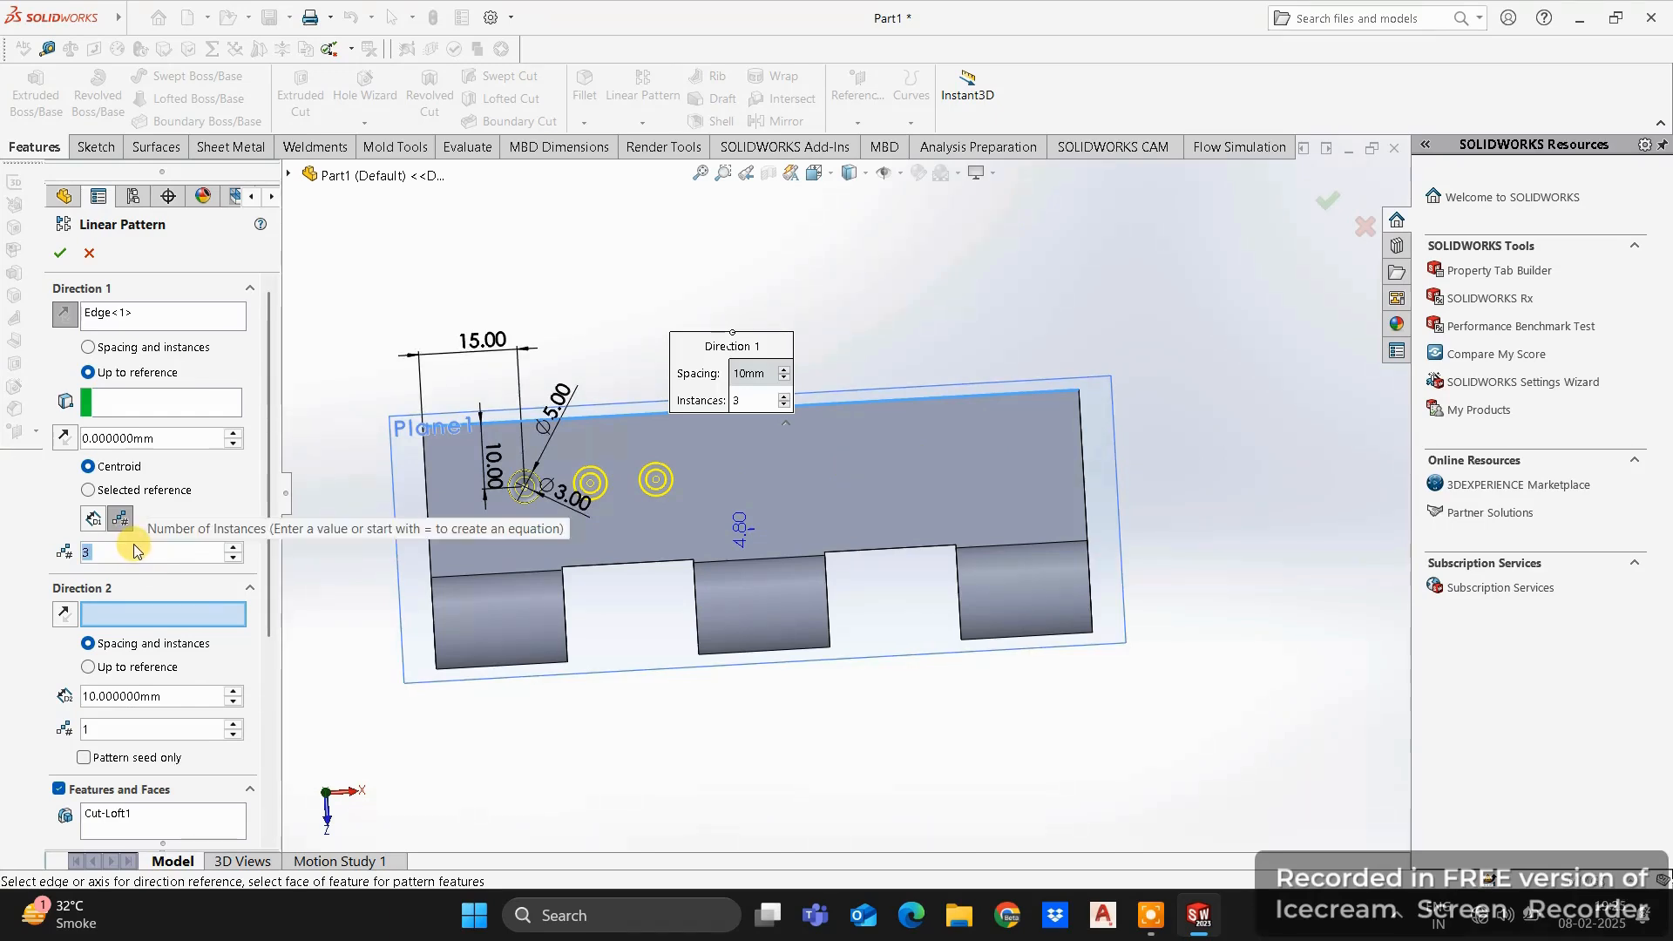
Set the hole pattern's spacing to 30 mm.
left_click(96, 521)
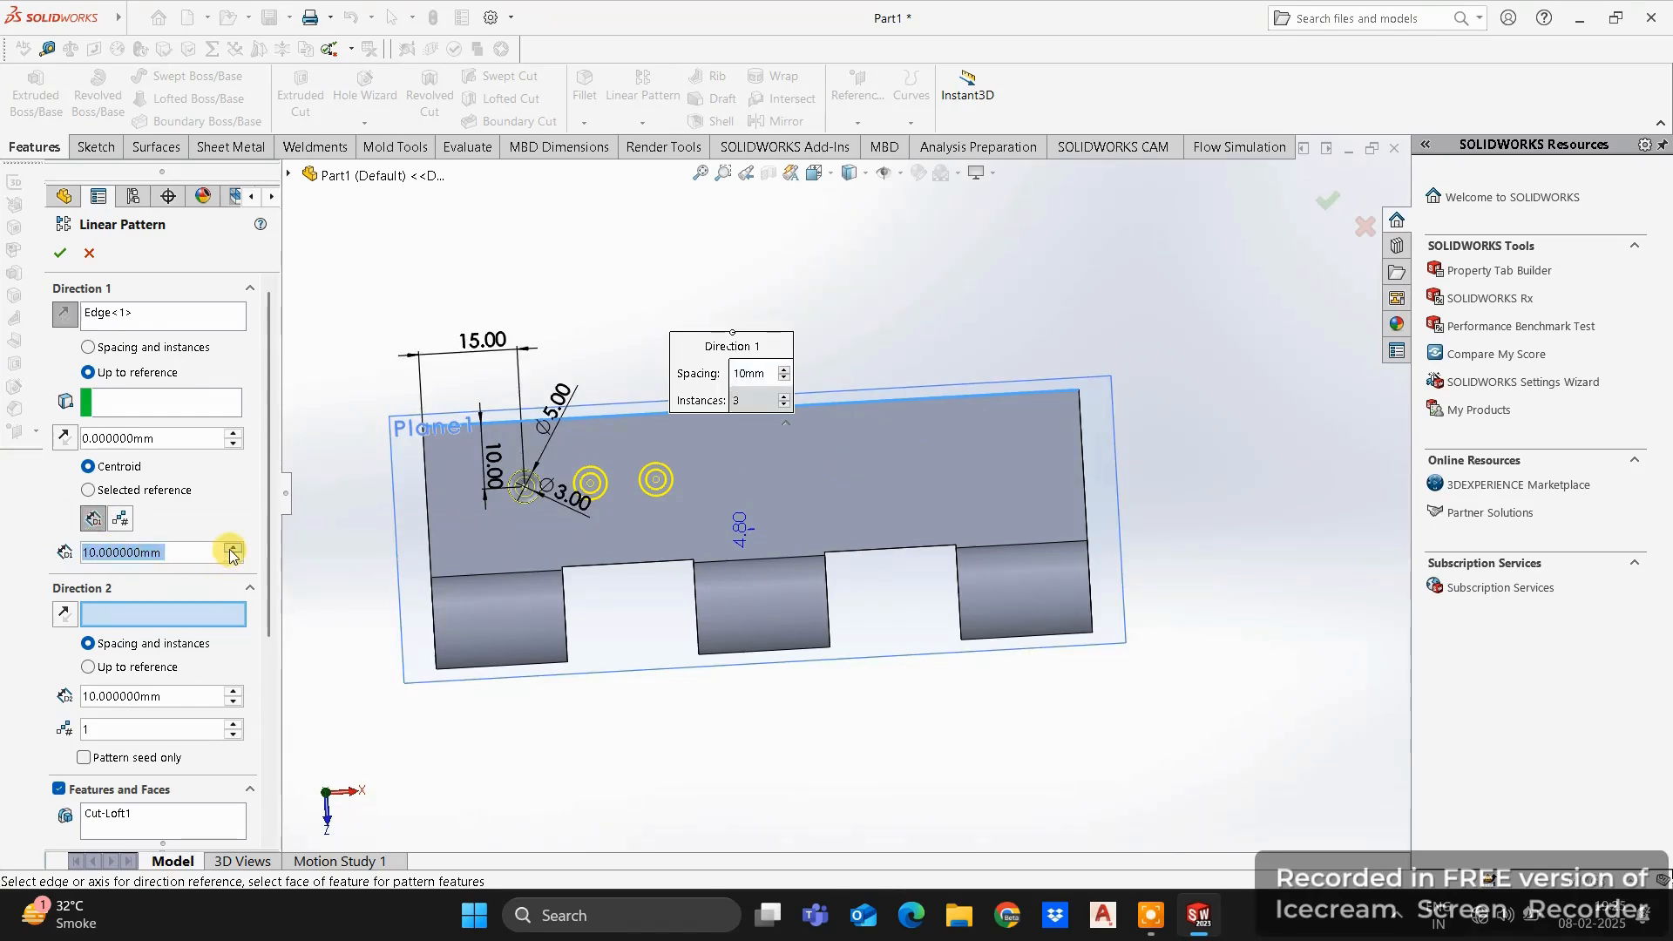
double_click(232, 548)
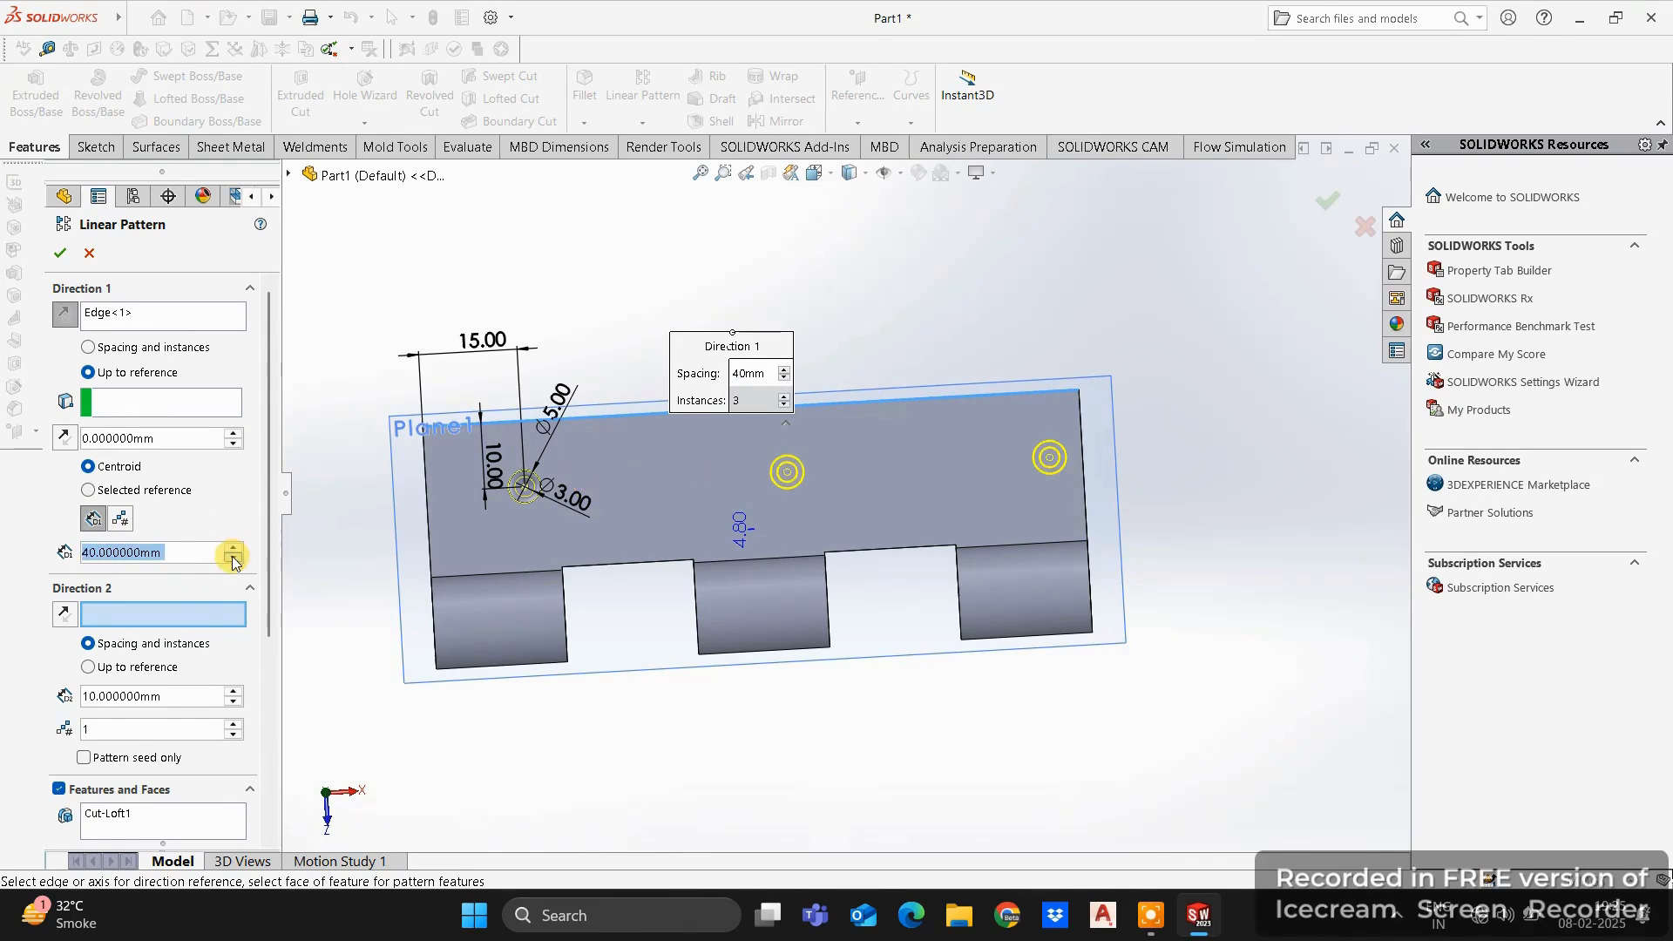
left_click(233, 561)
Extend the 3-instance pattern up to the leaf's far short edge with a 15 mm offset, driven by instance count, and accept it.
left_click(159, 410)
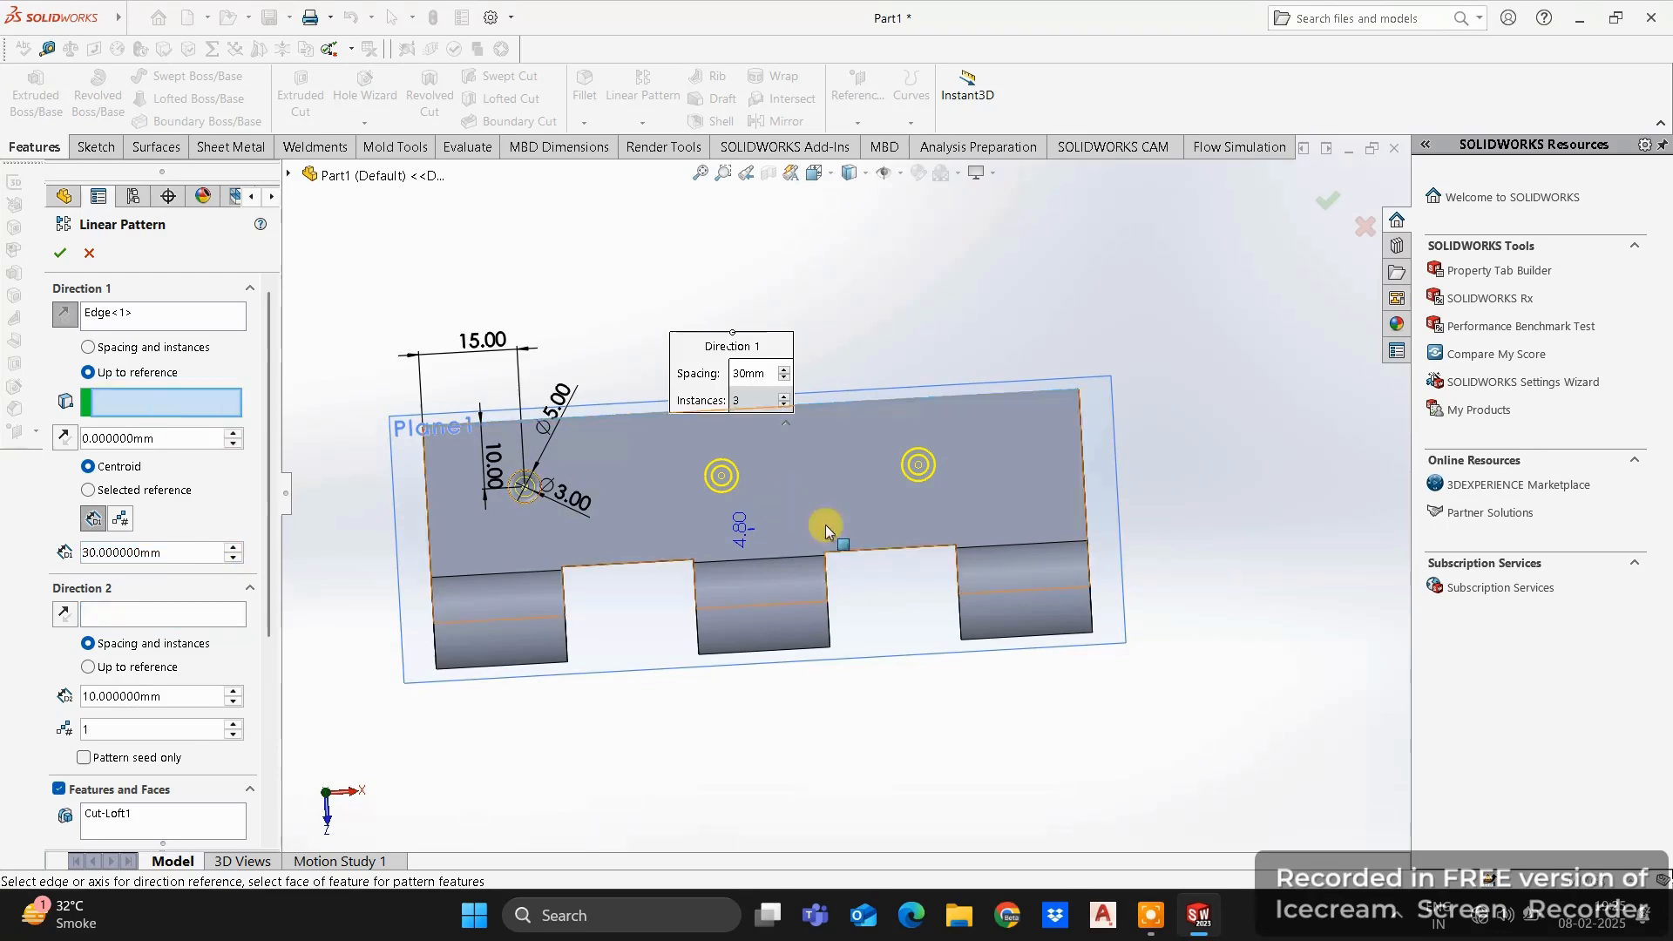
left_click(1083, 446)
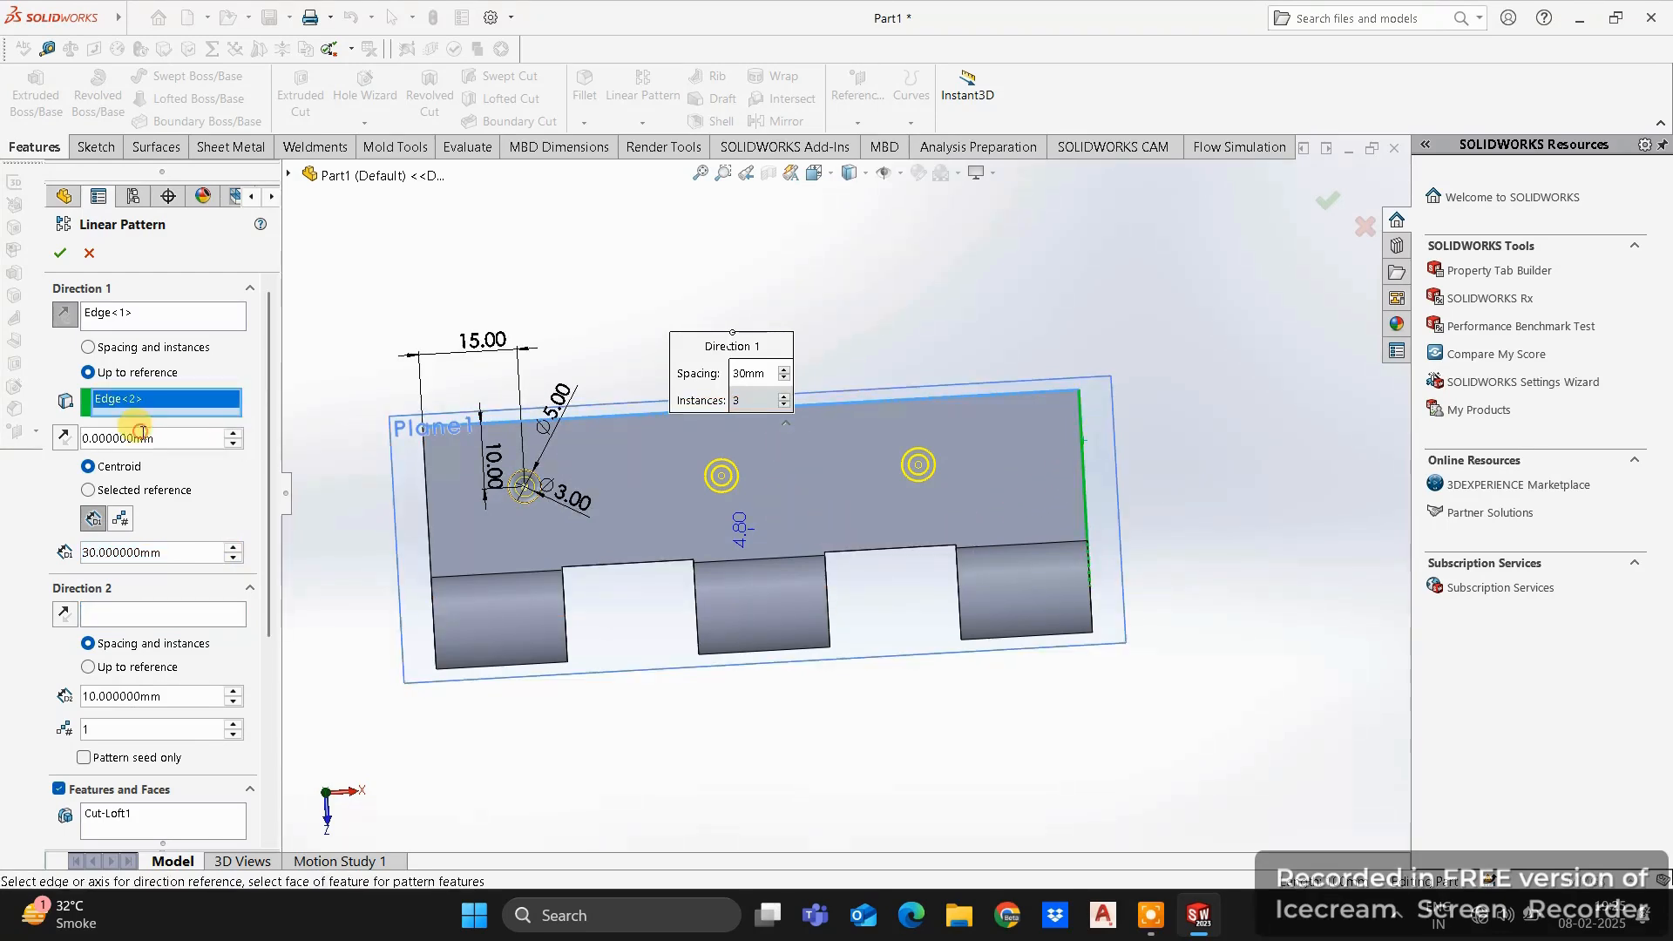
type("15")
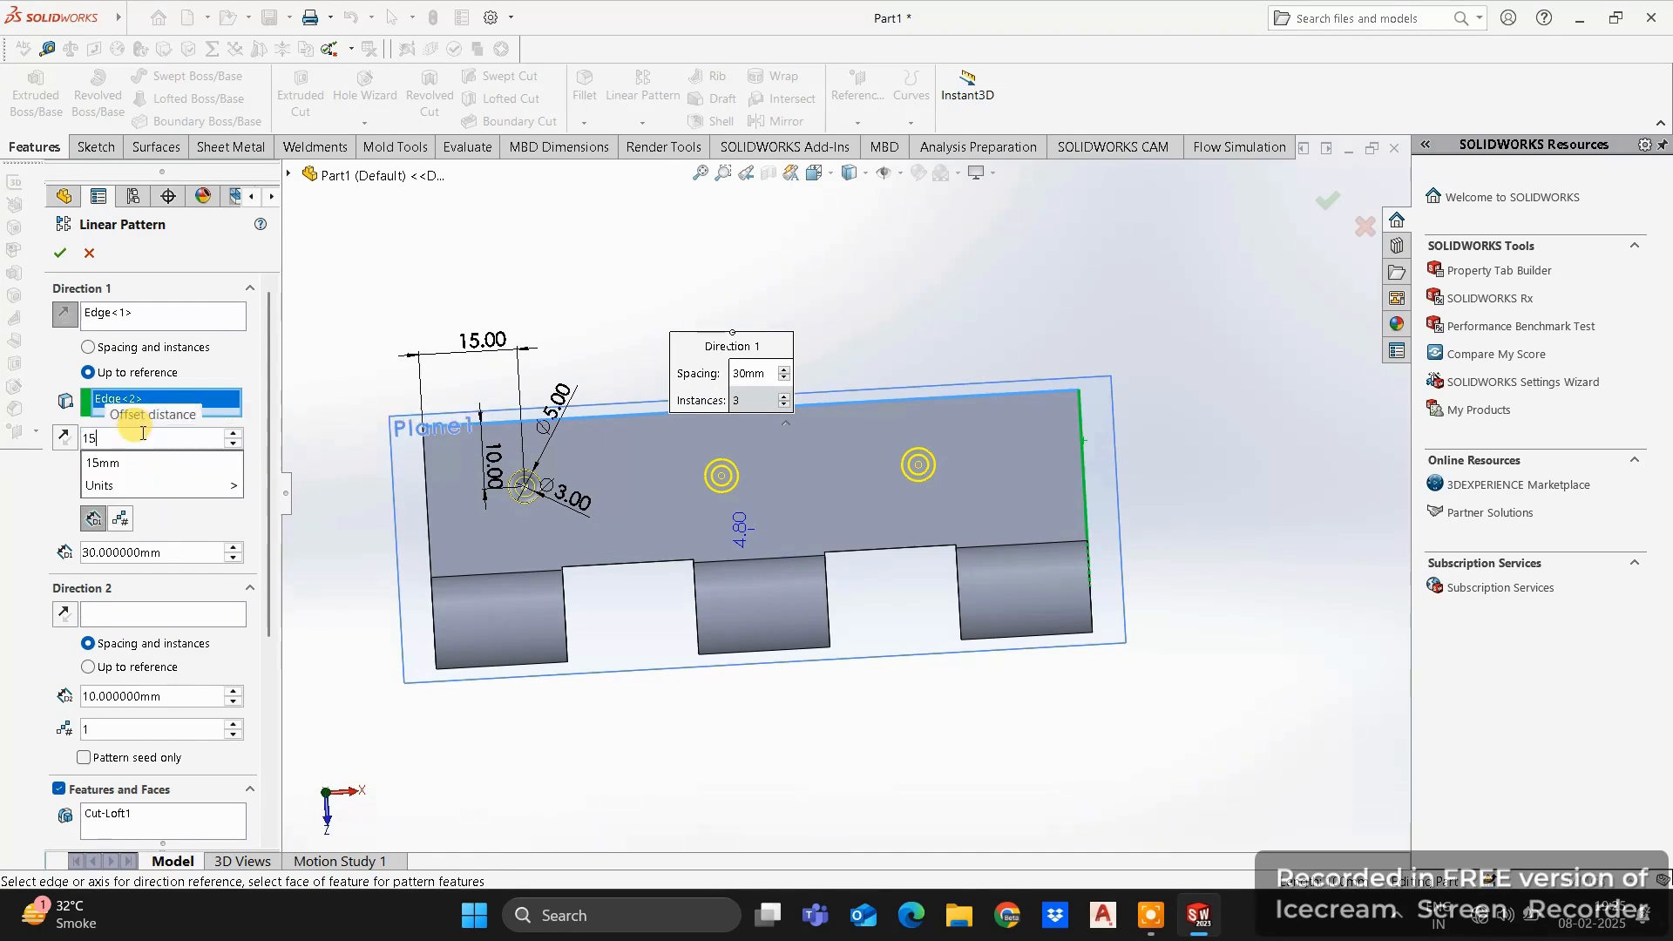
key("Return")
left_click(120, 518)
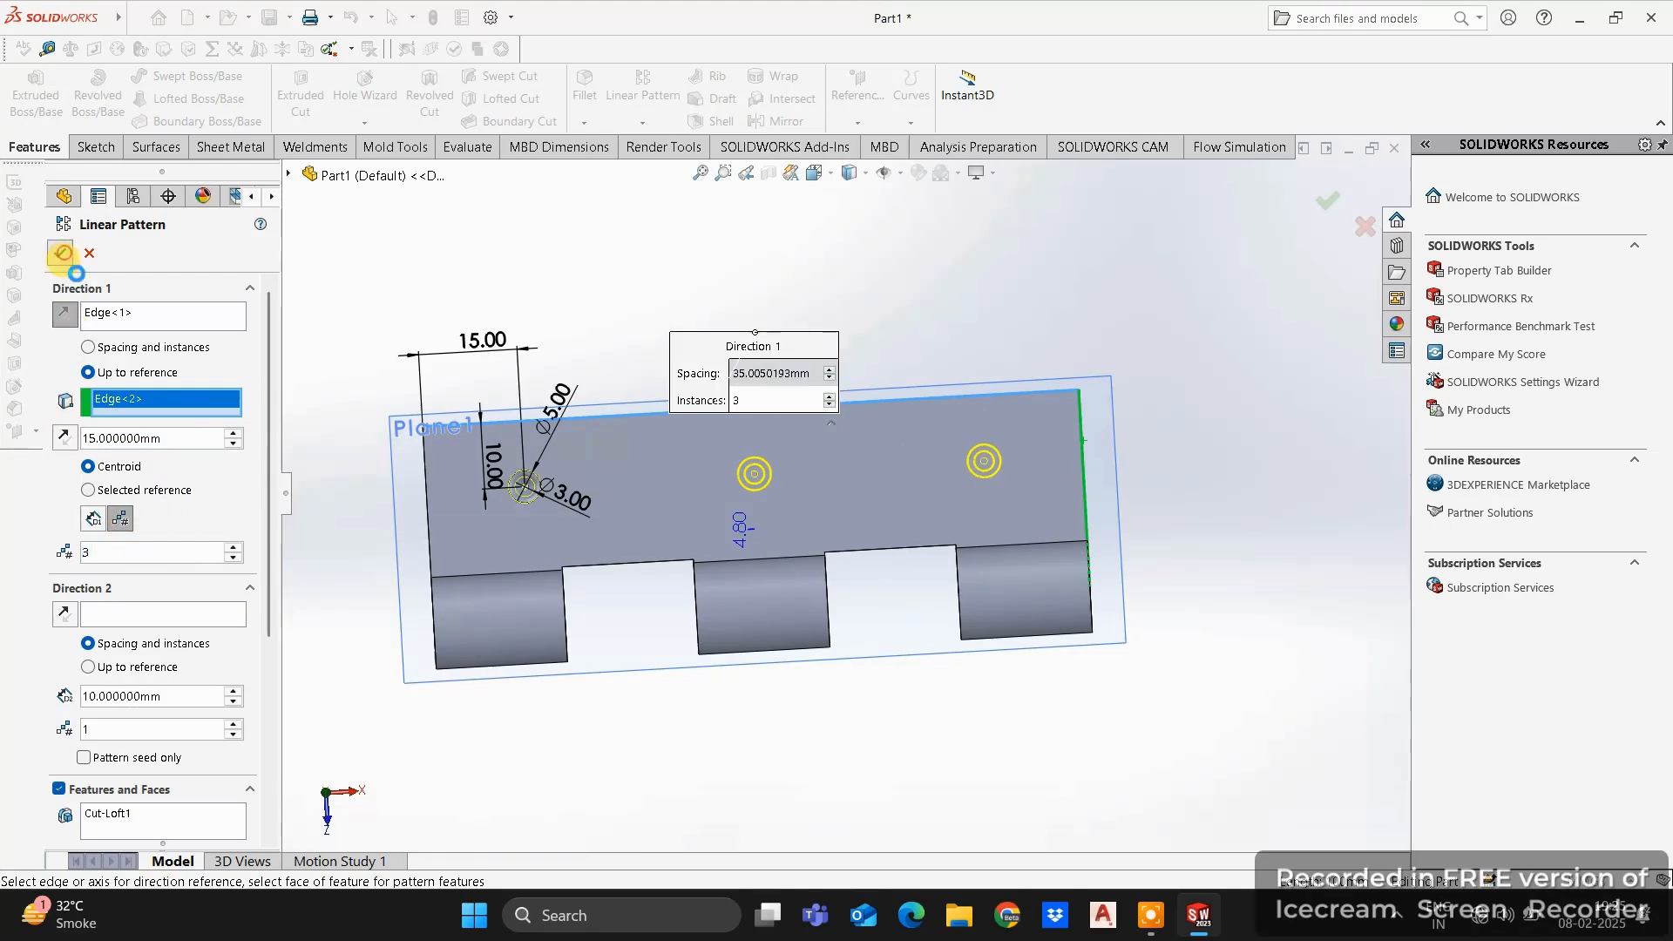
right_click(299, 480)
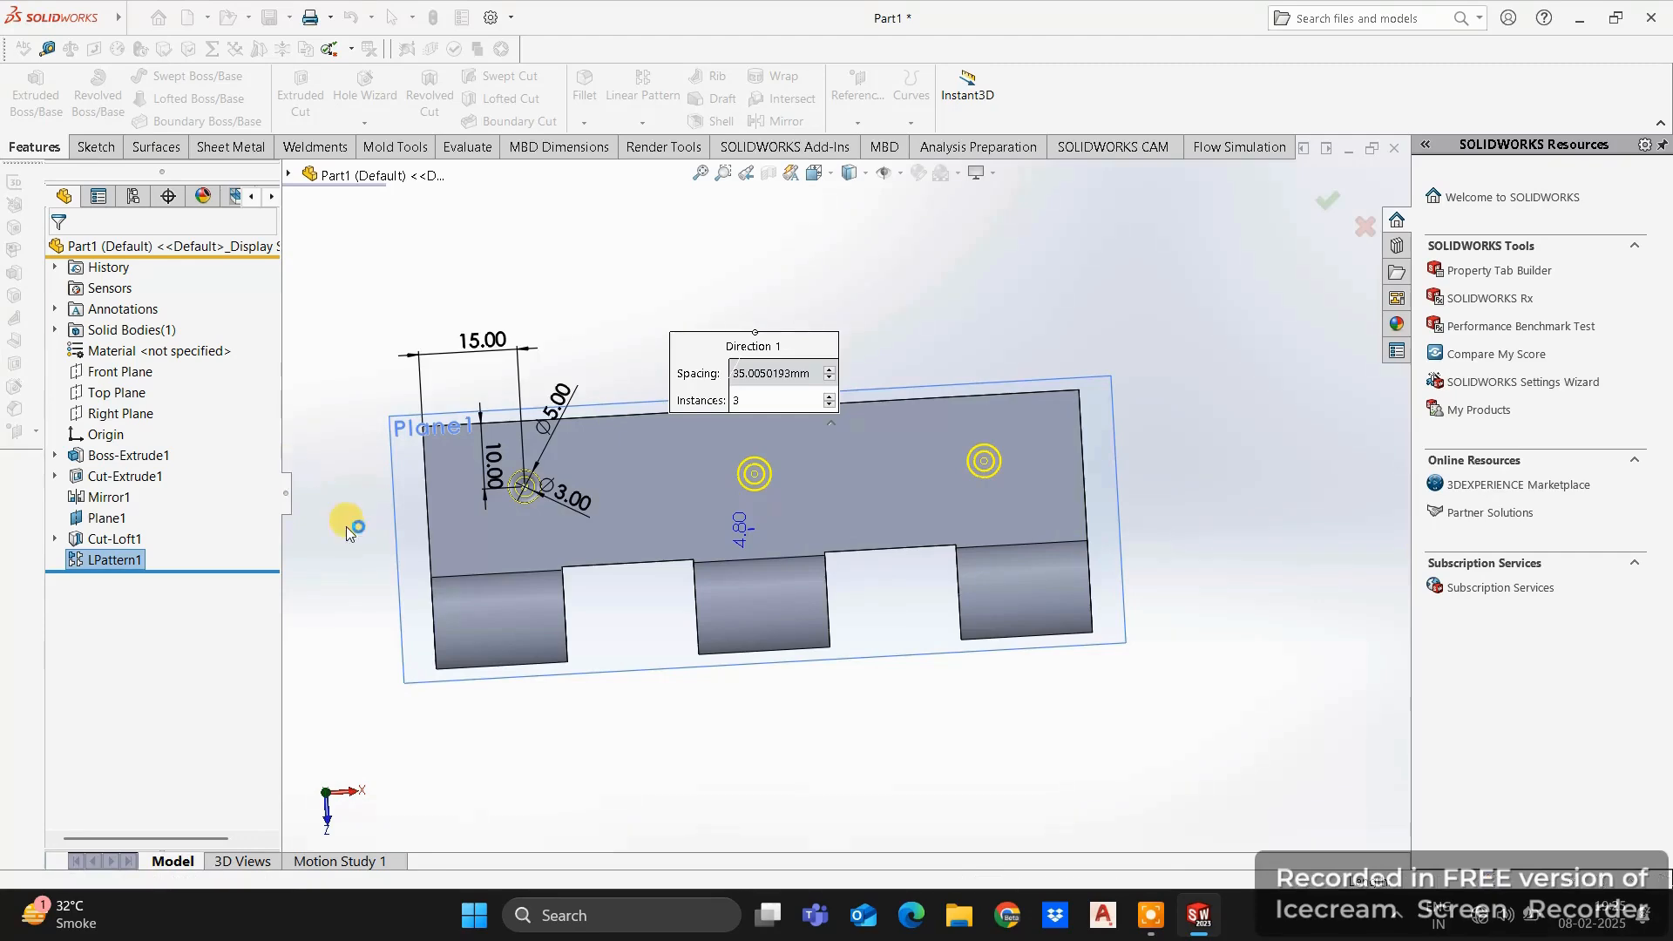
Examine the patterned countersunk holes and the knuckles up close and from the opposite side.
key("ctrl+7")
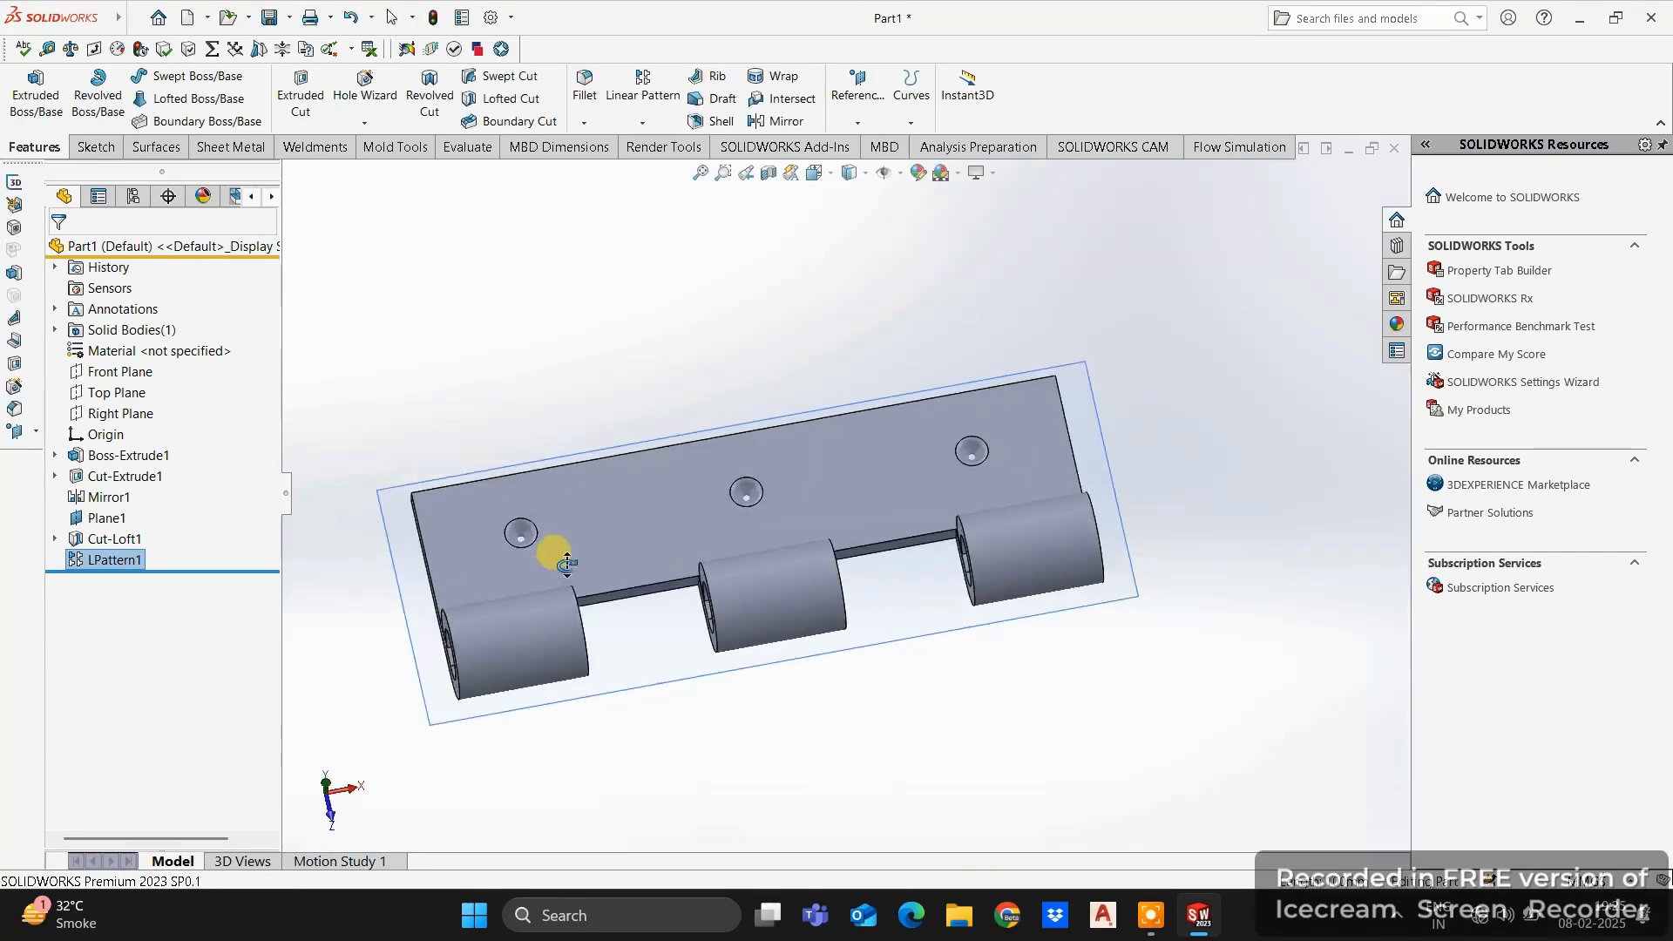
scroll(531, 580, "down", 3)
scroll(531, 580, "up", 10)
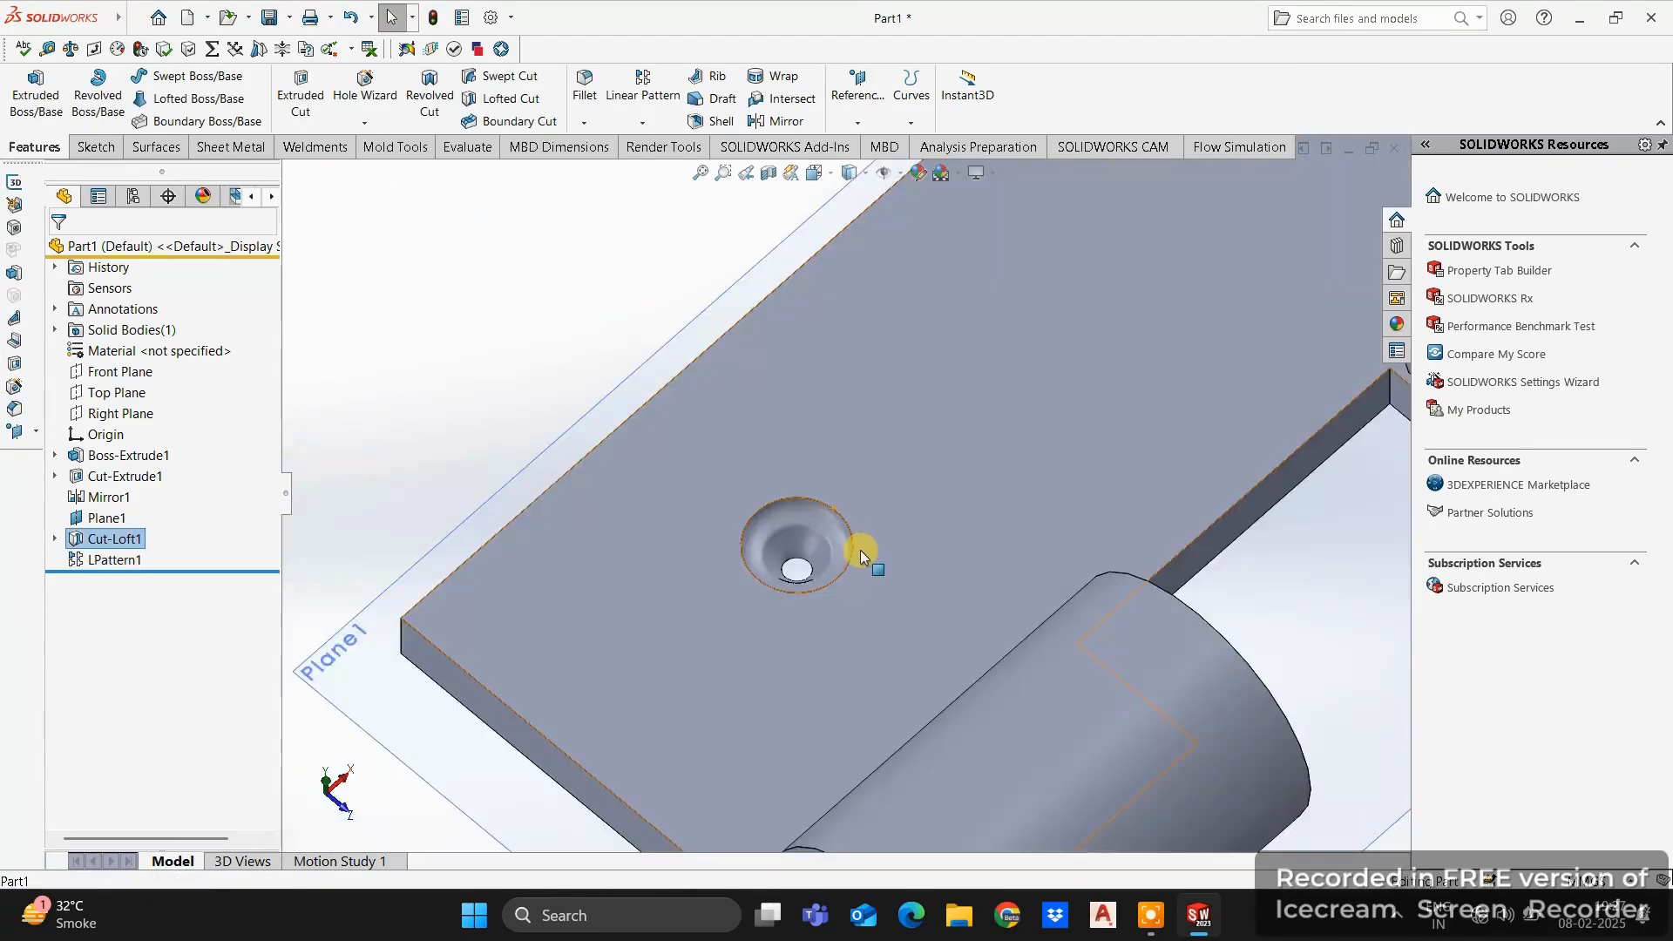
scroll(885, 468, "down", 2)
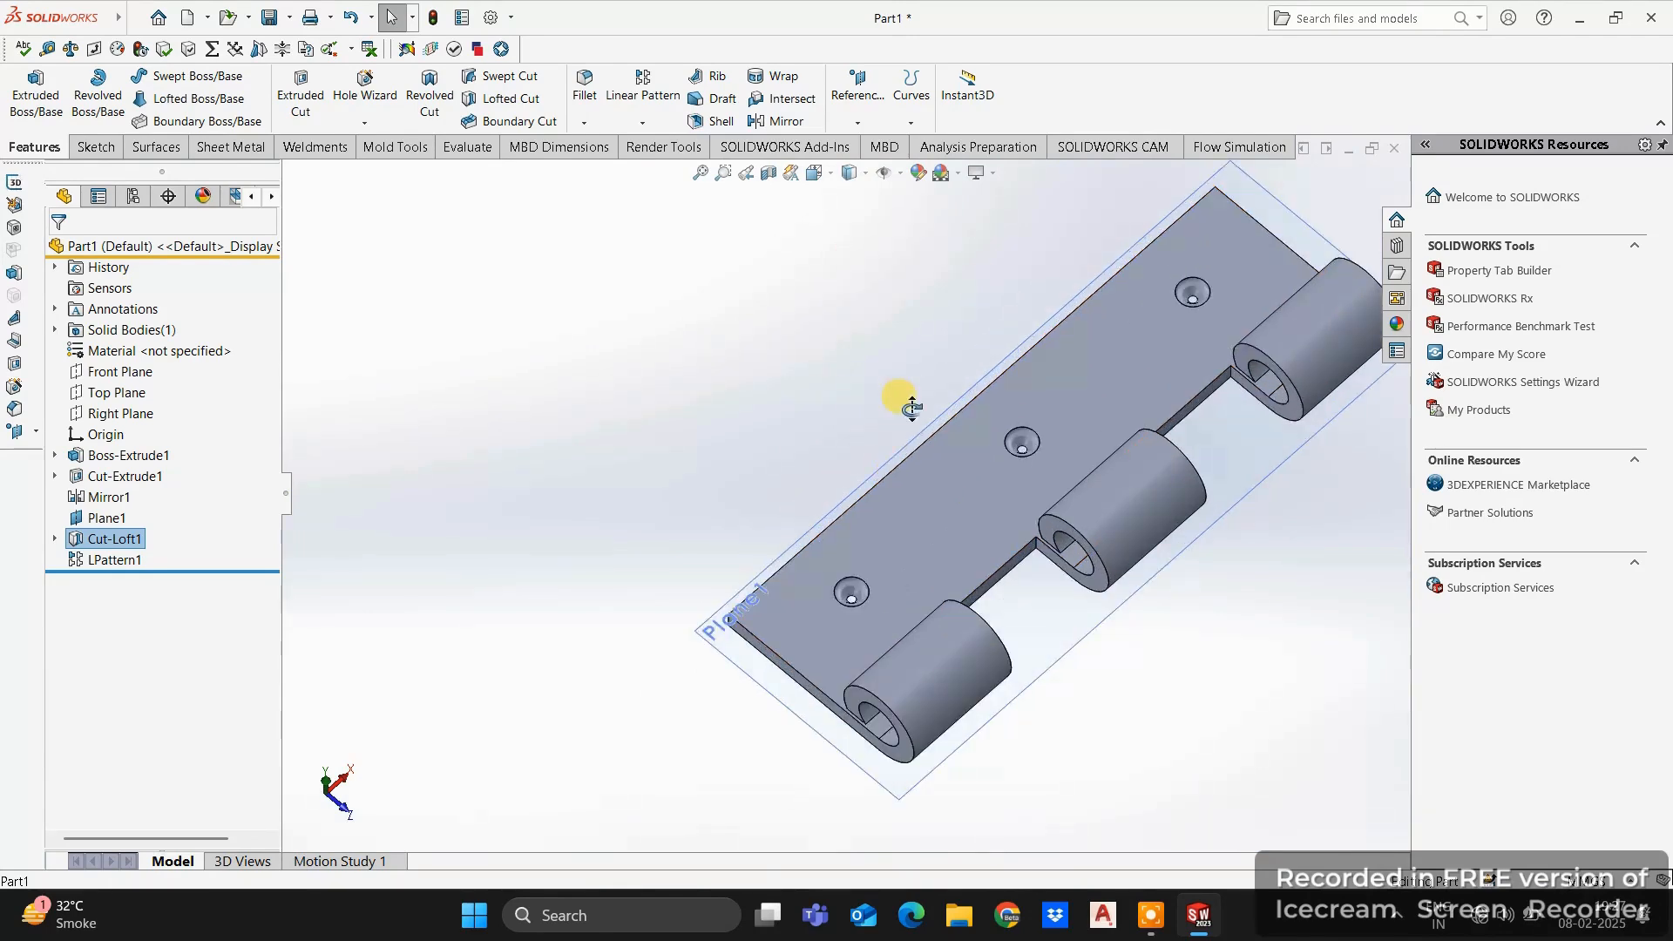
middle_click_drag(911, 406, 1058, 521)
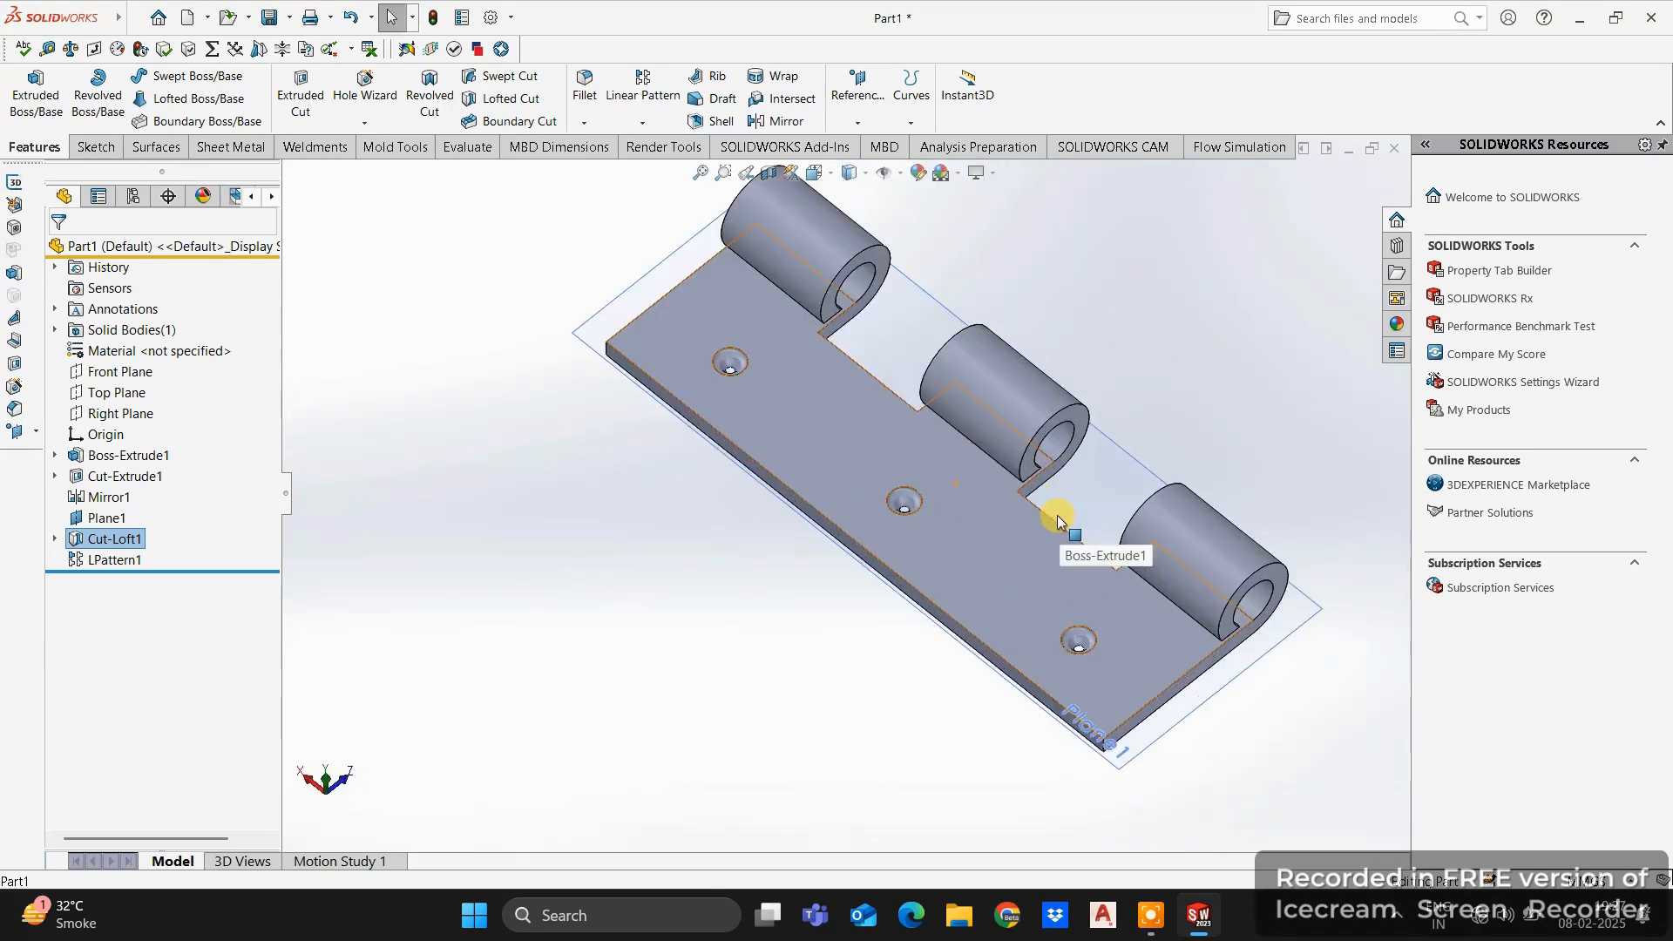
scroll(1045, 521, "up", 3)
scroll(1054, 404, "down", 3)
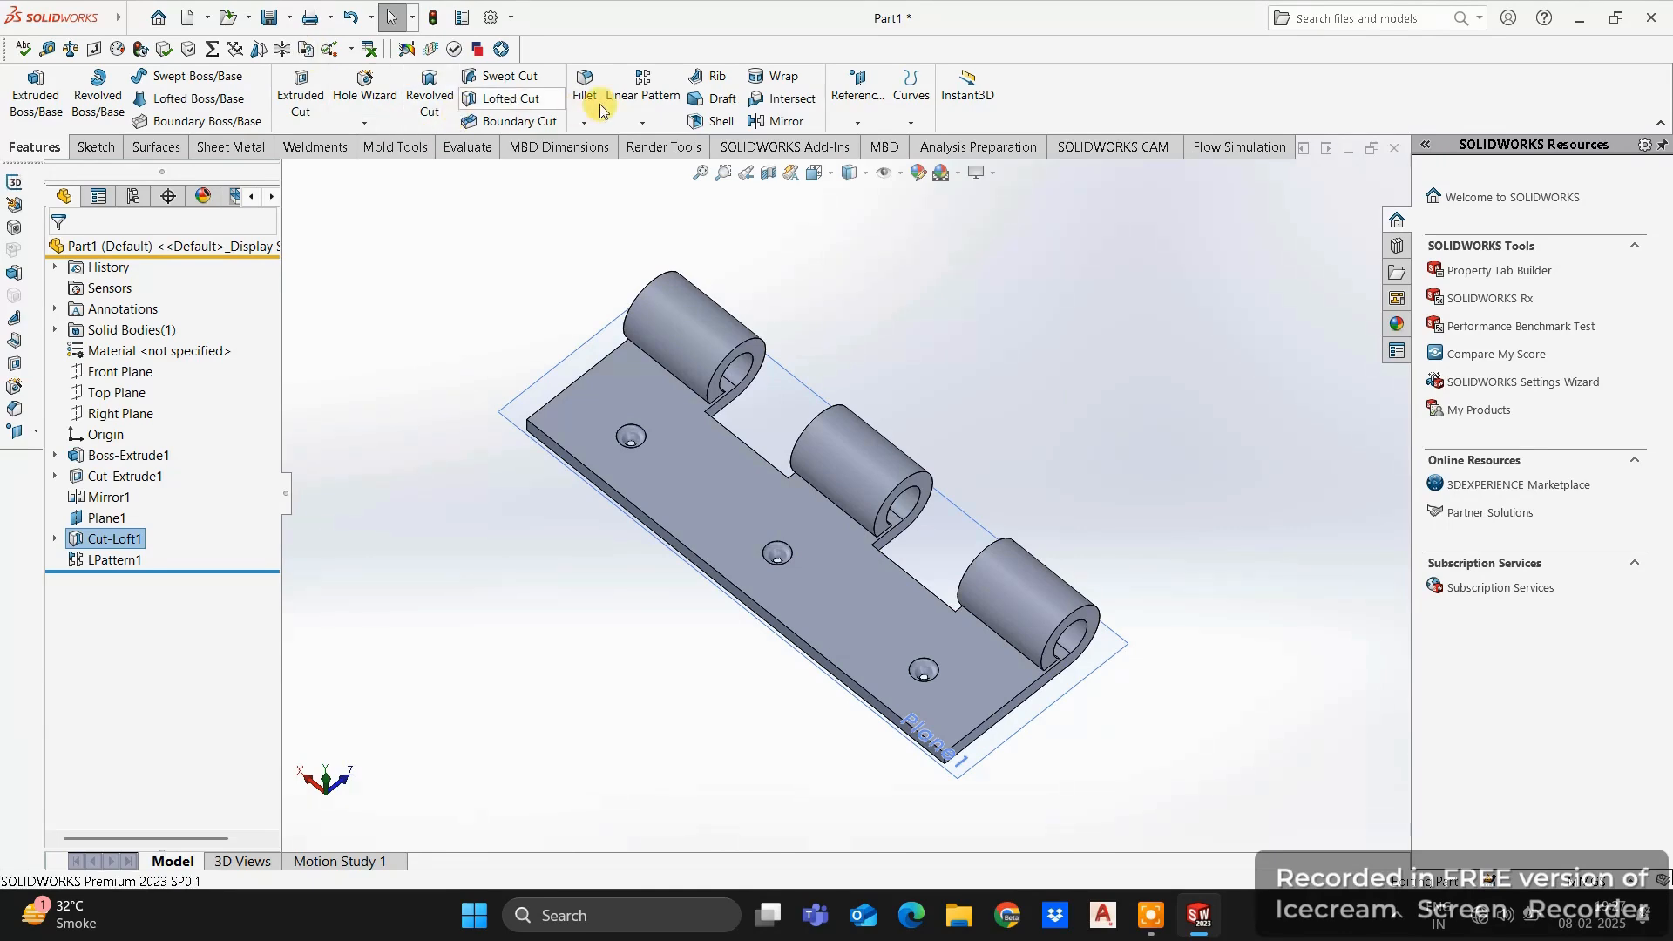
Chamfer the leaf's long outer edge, both gap edges and both short end edges by 1.5 mm at 45 degrees.
left_click(583, 123)
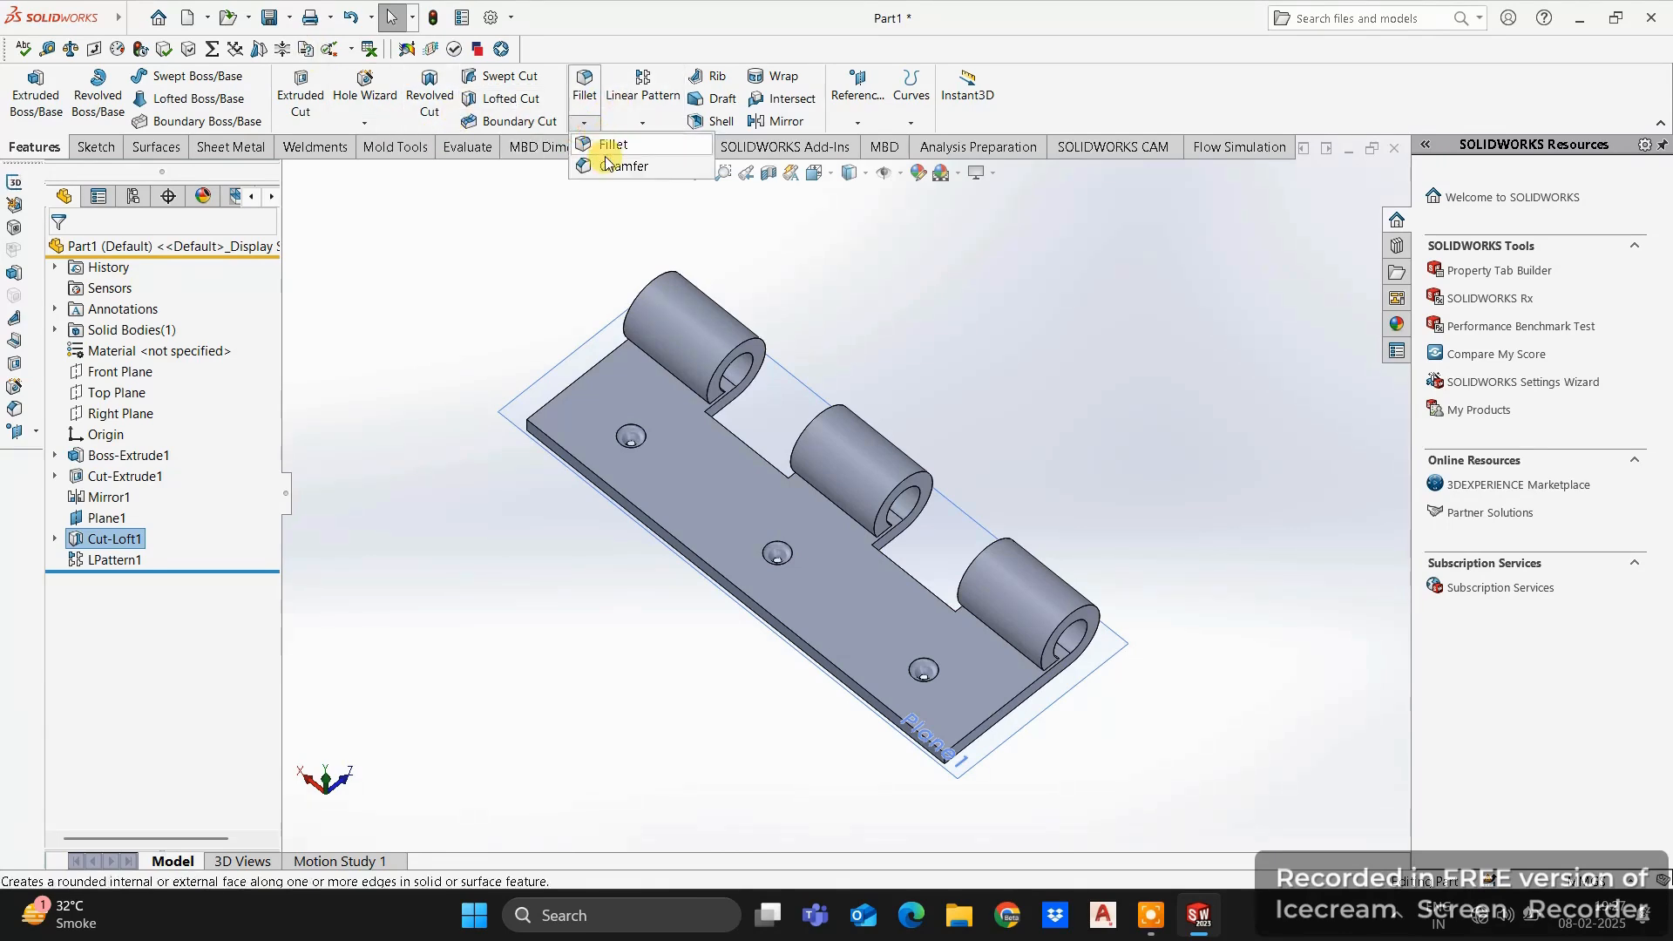
left_click(735, 592)
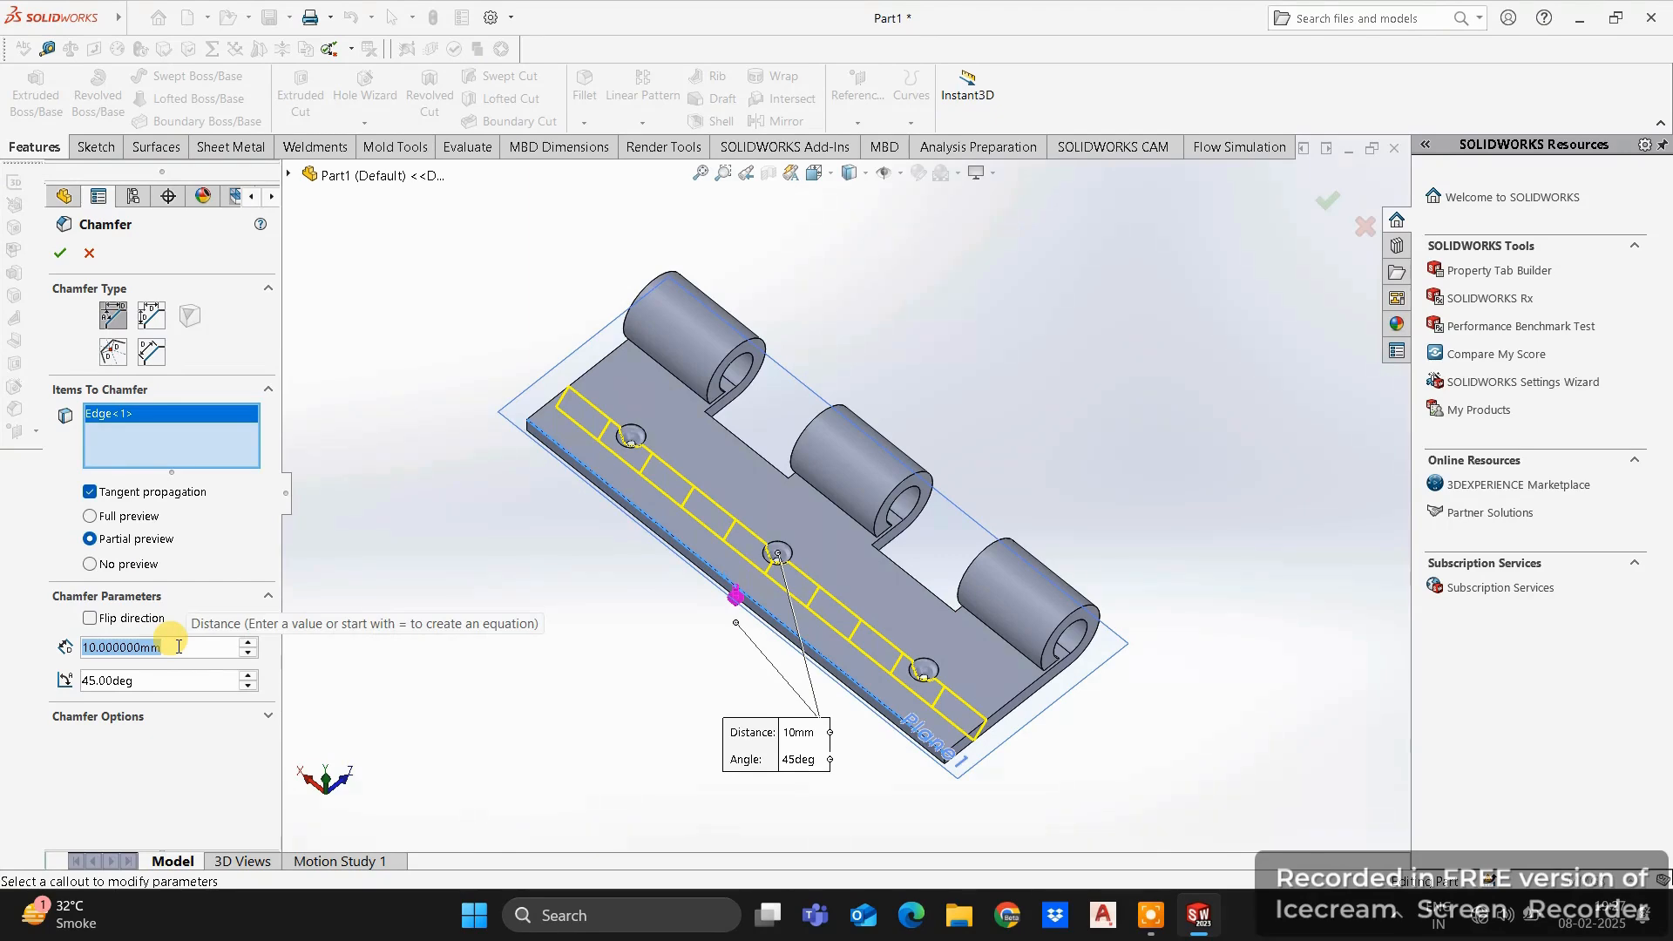
type("1.5")
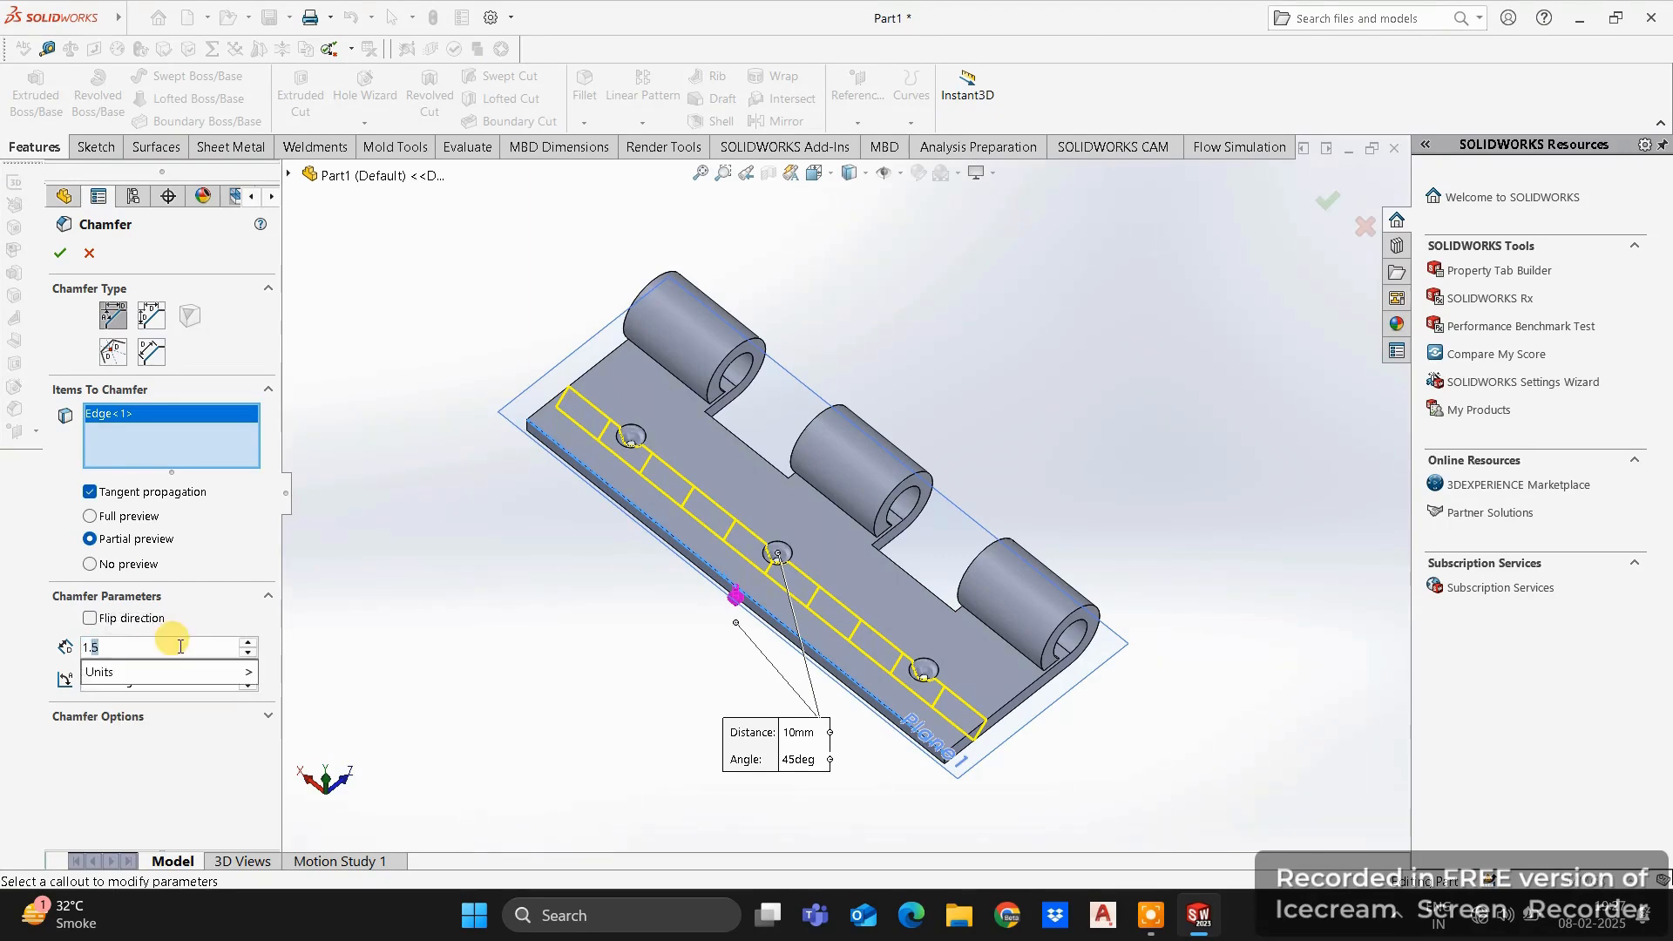
key("Return")
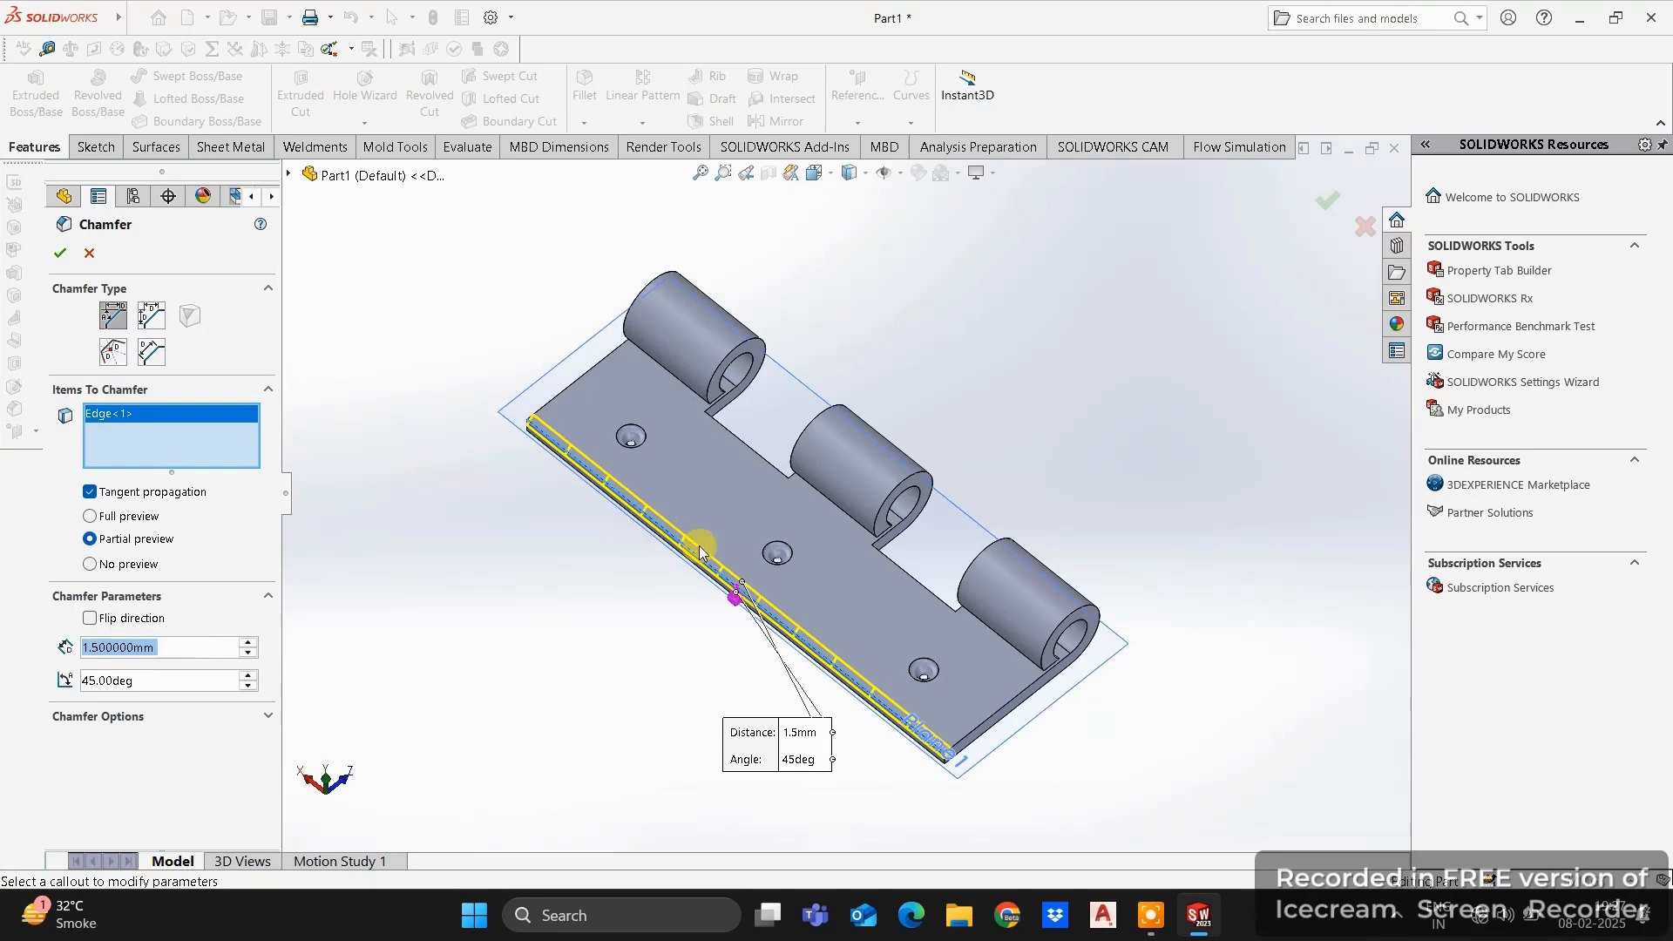
left_click(751, 454)
left_click(923, 599)
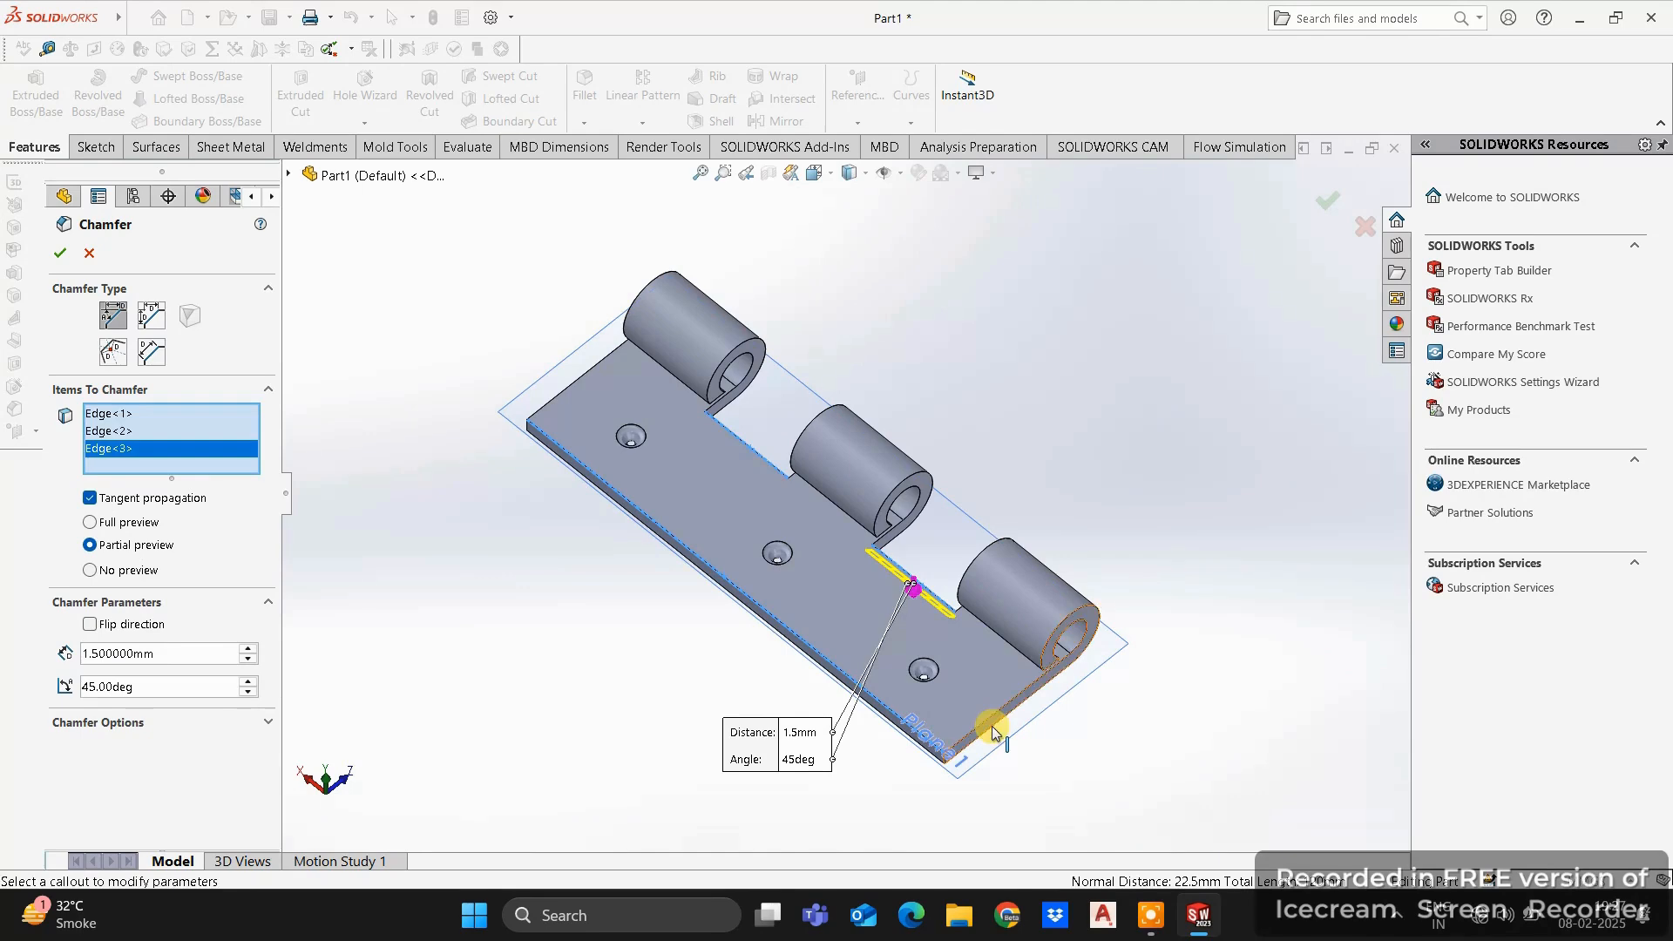
left_click(549, 411)
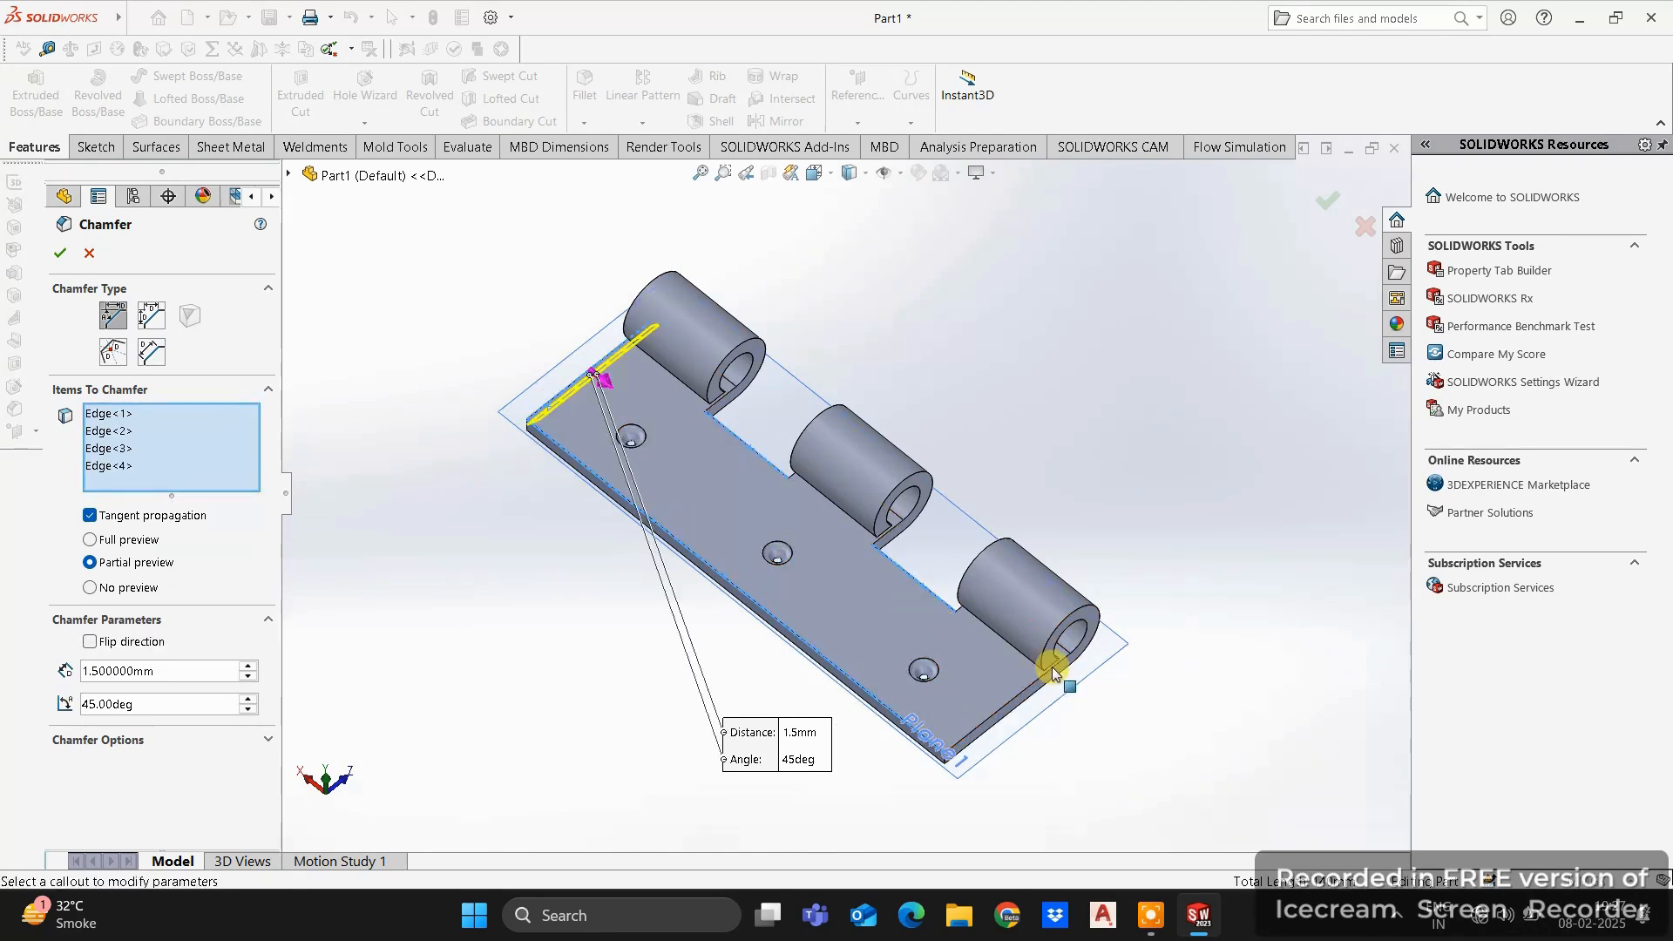
left_click(1011, 700)
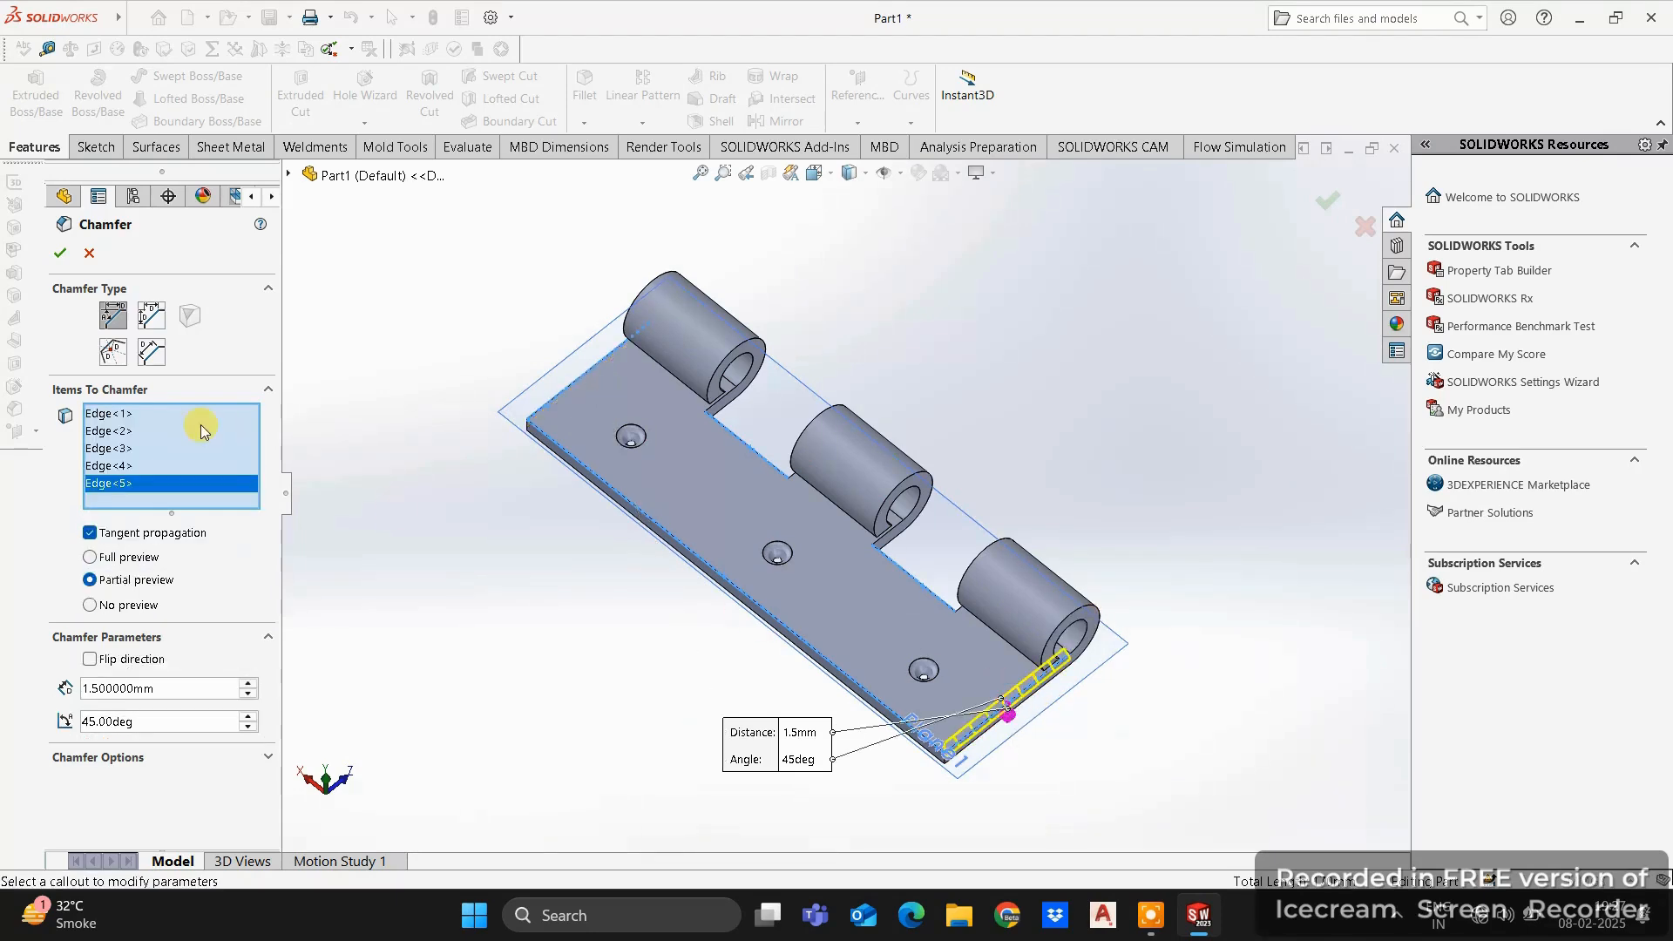
left_click(59, 253)
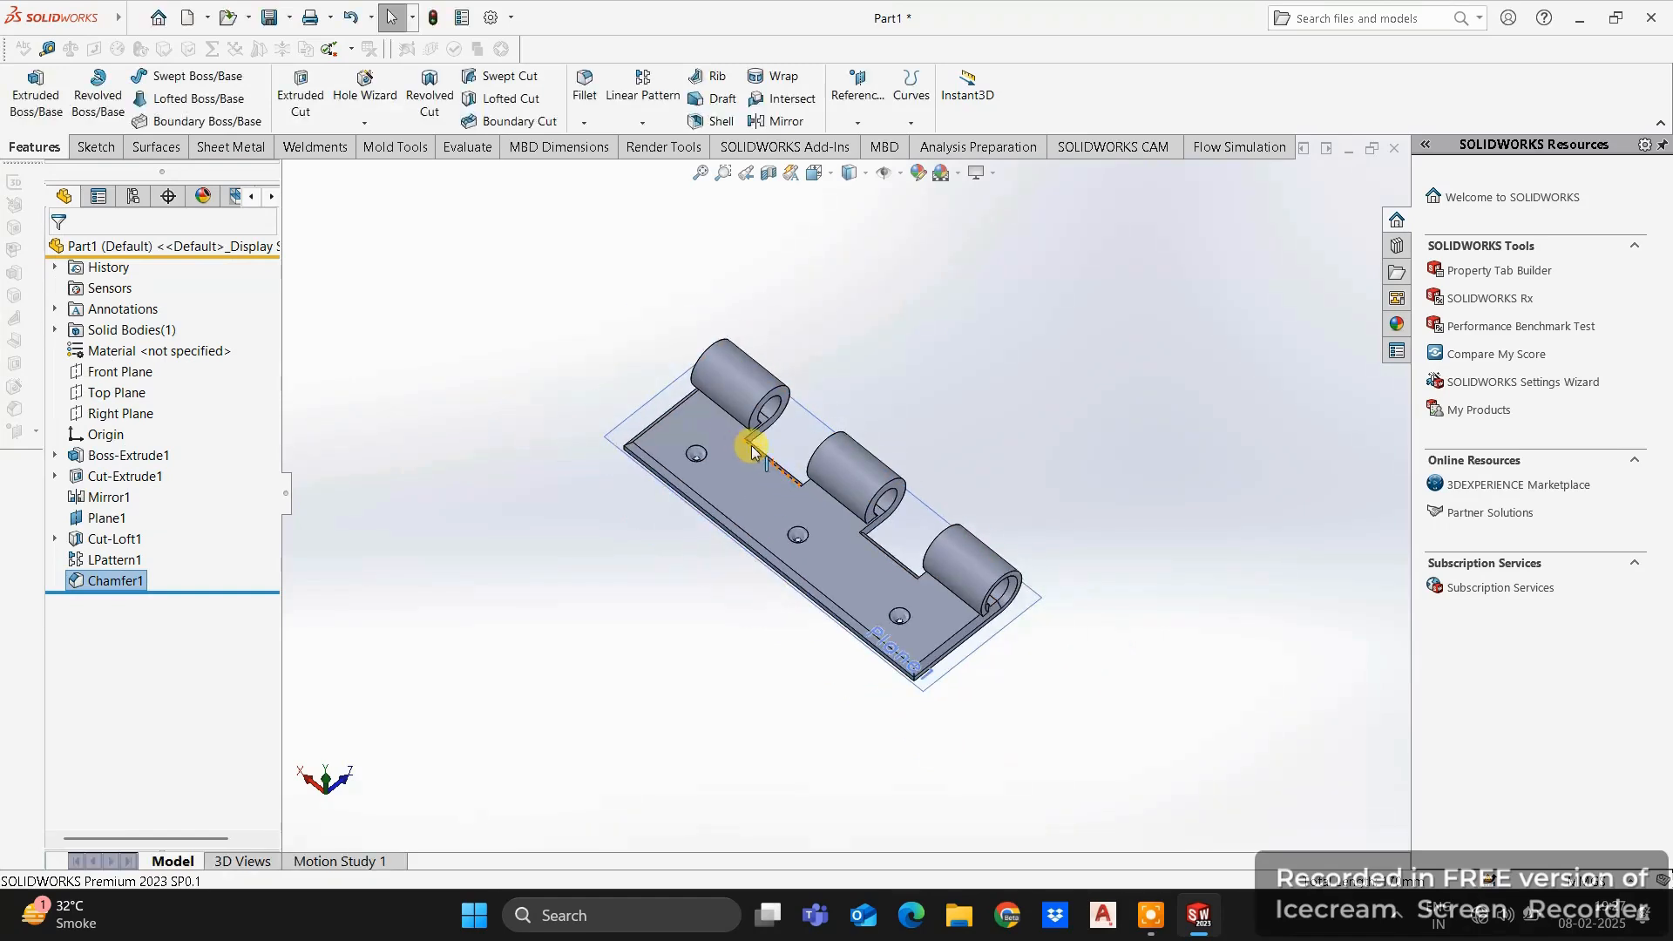
Start a fillet with both outer end edges of the front end knuckle and the facing outer edge of the middle knuckle, excluding any faces.
left_click(585, 87)
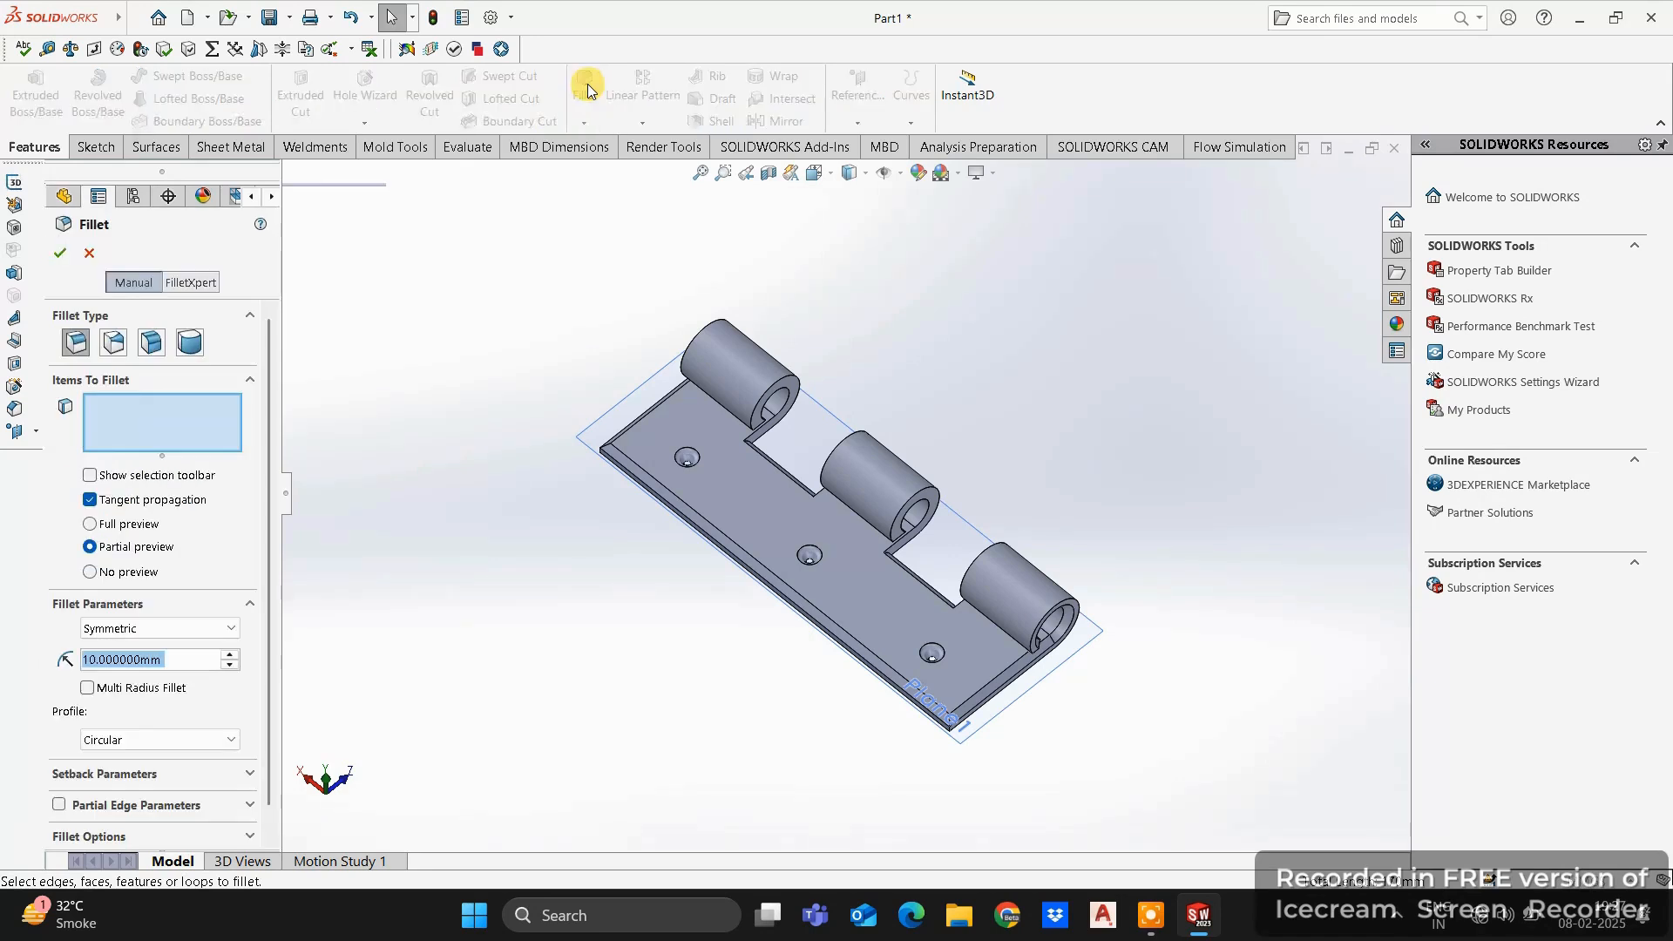
scroll(1043, 601, "down", 3)
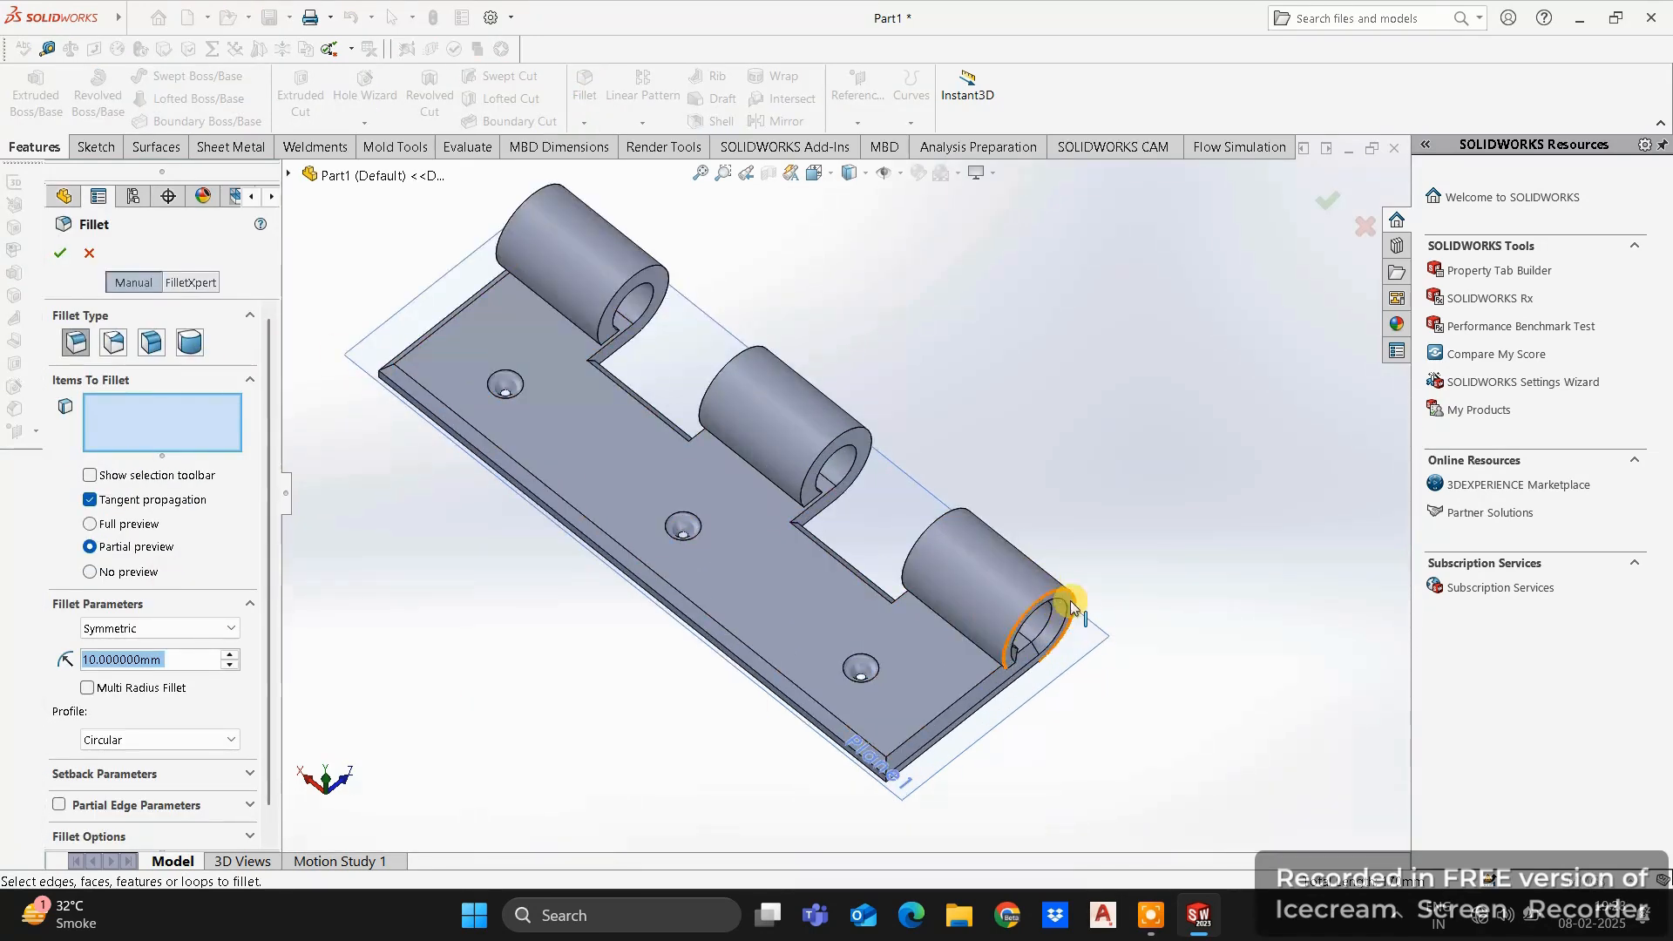
left_click(953, 521)
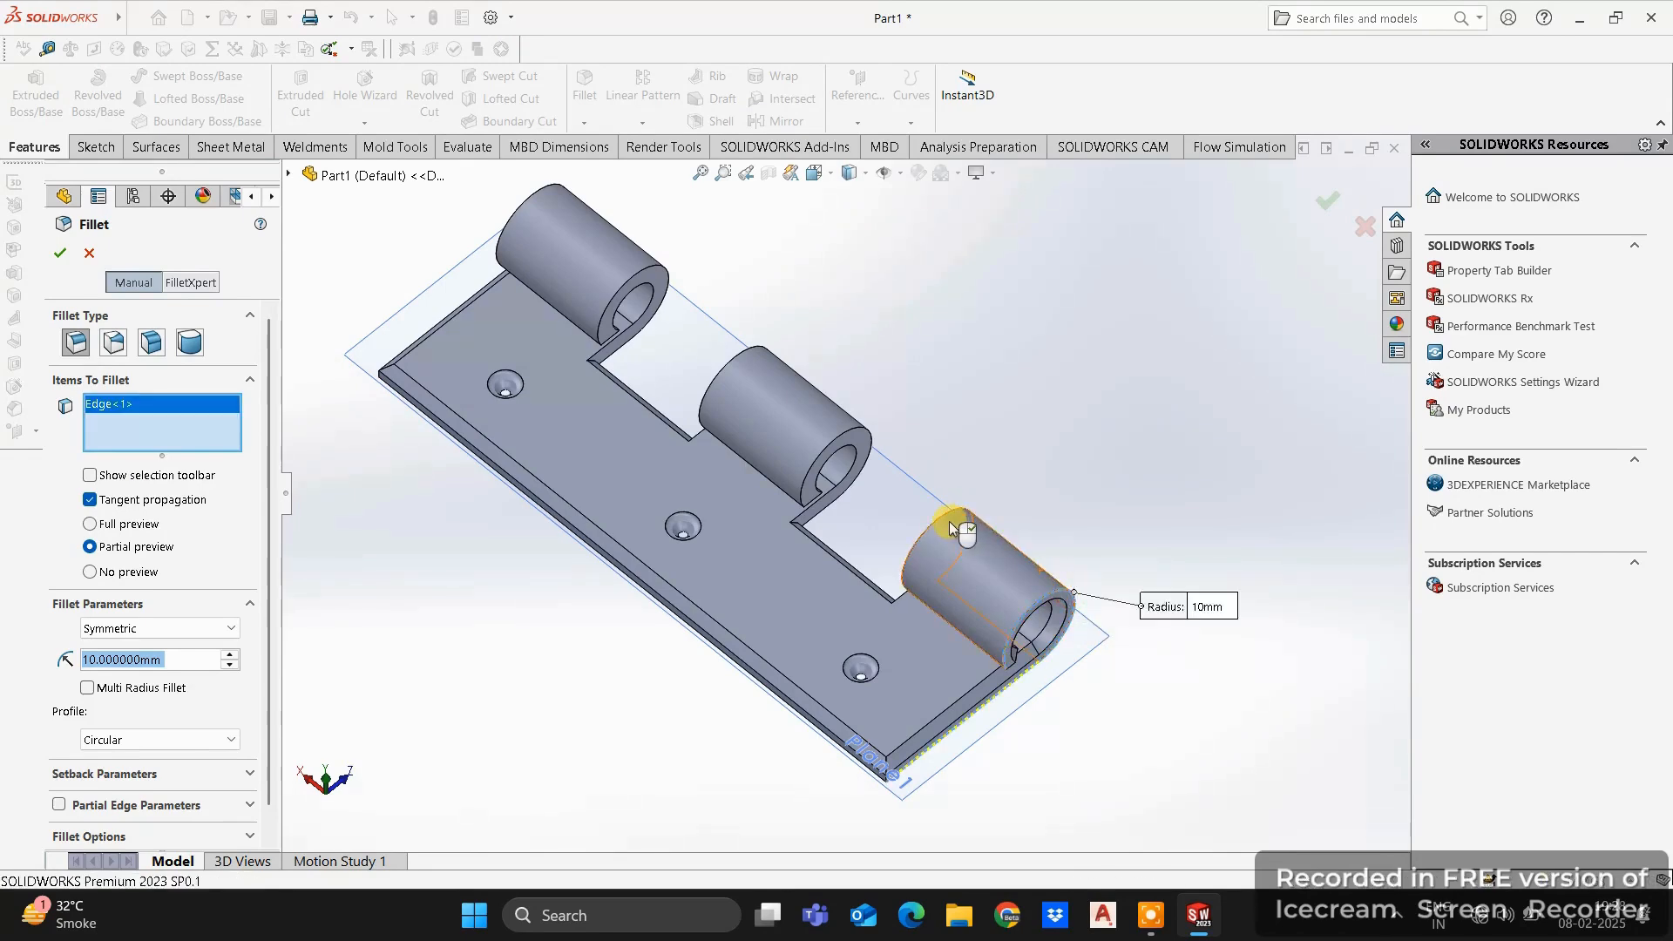
left_click(857, 436)
left_click(839, 431)
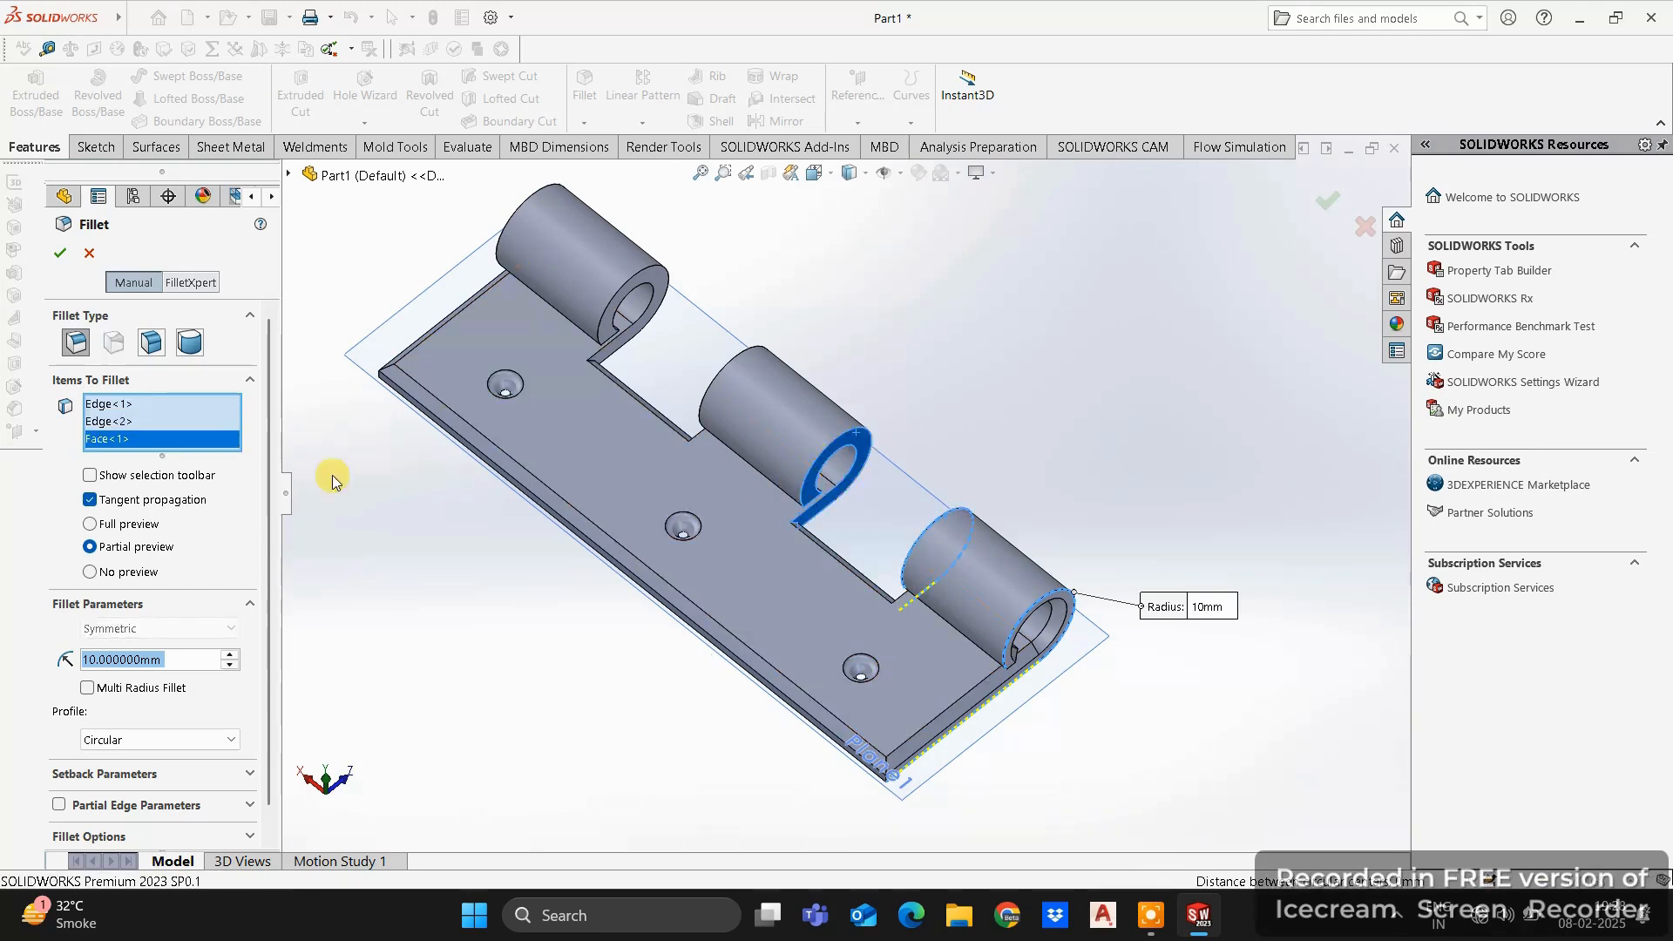
right_click(131, 445)
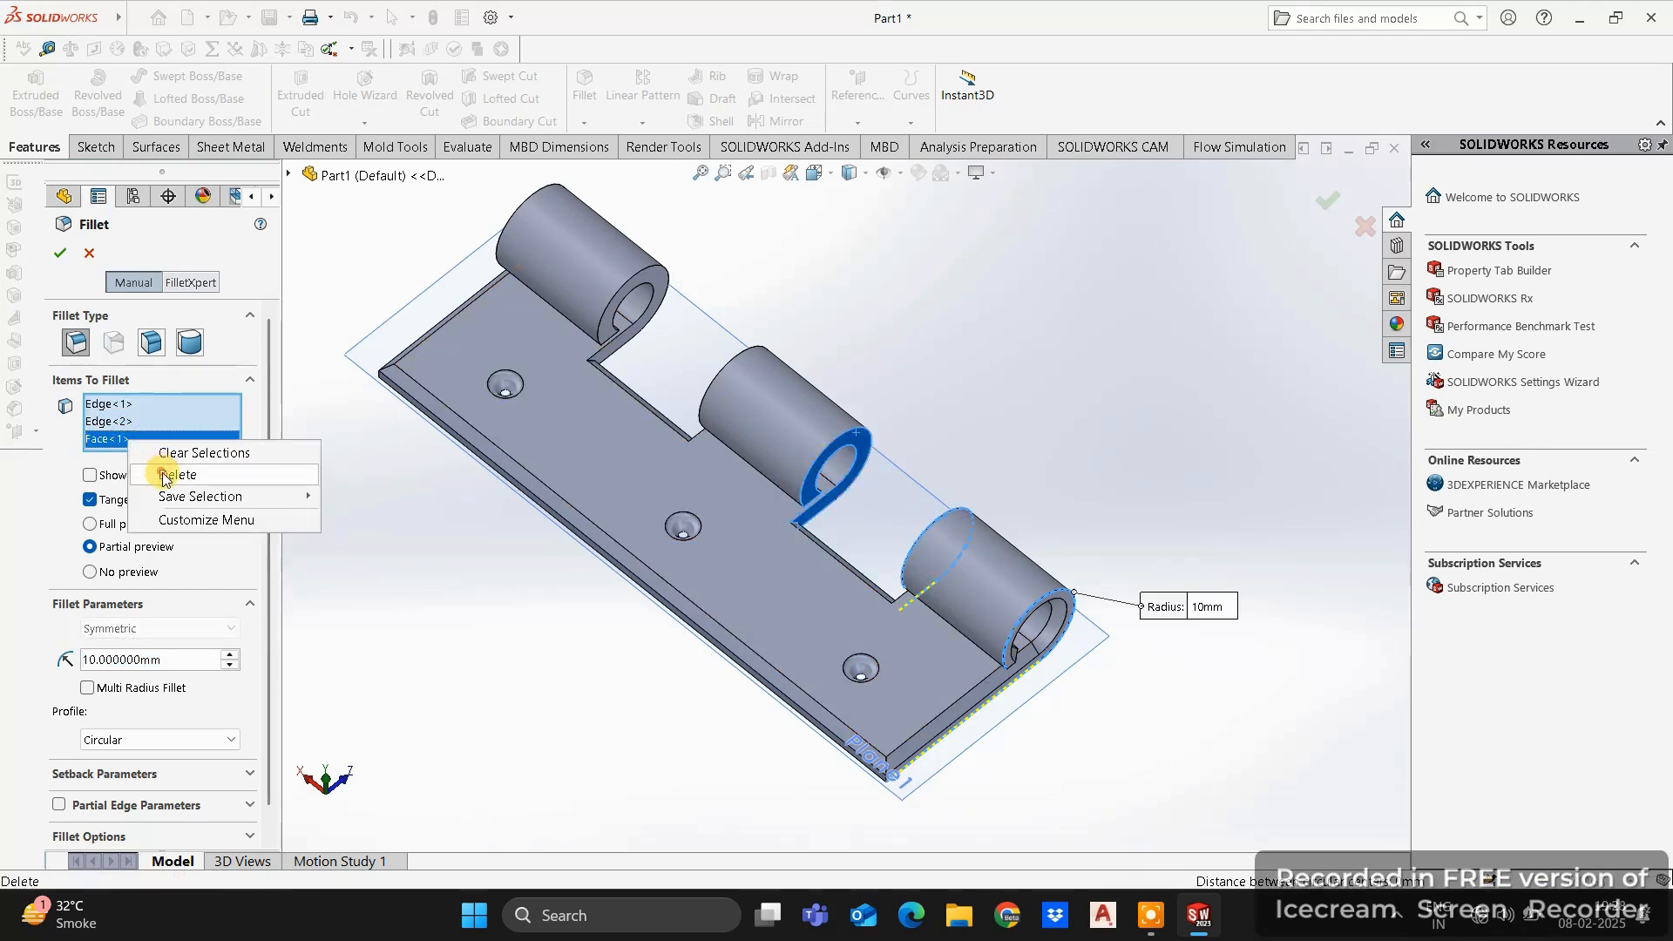
left_click(169, 469)
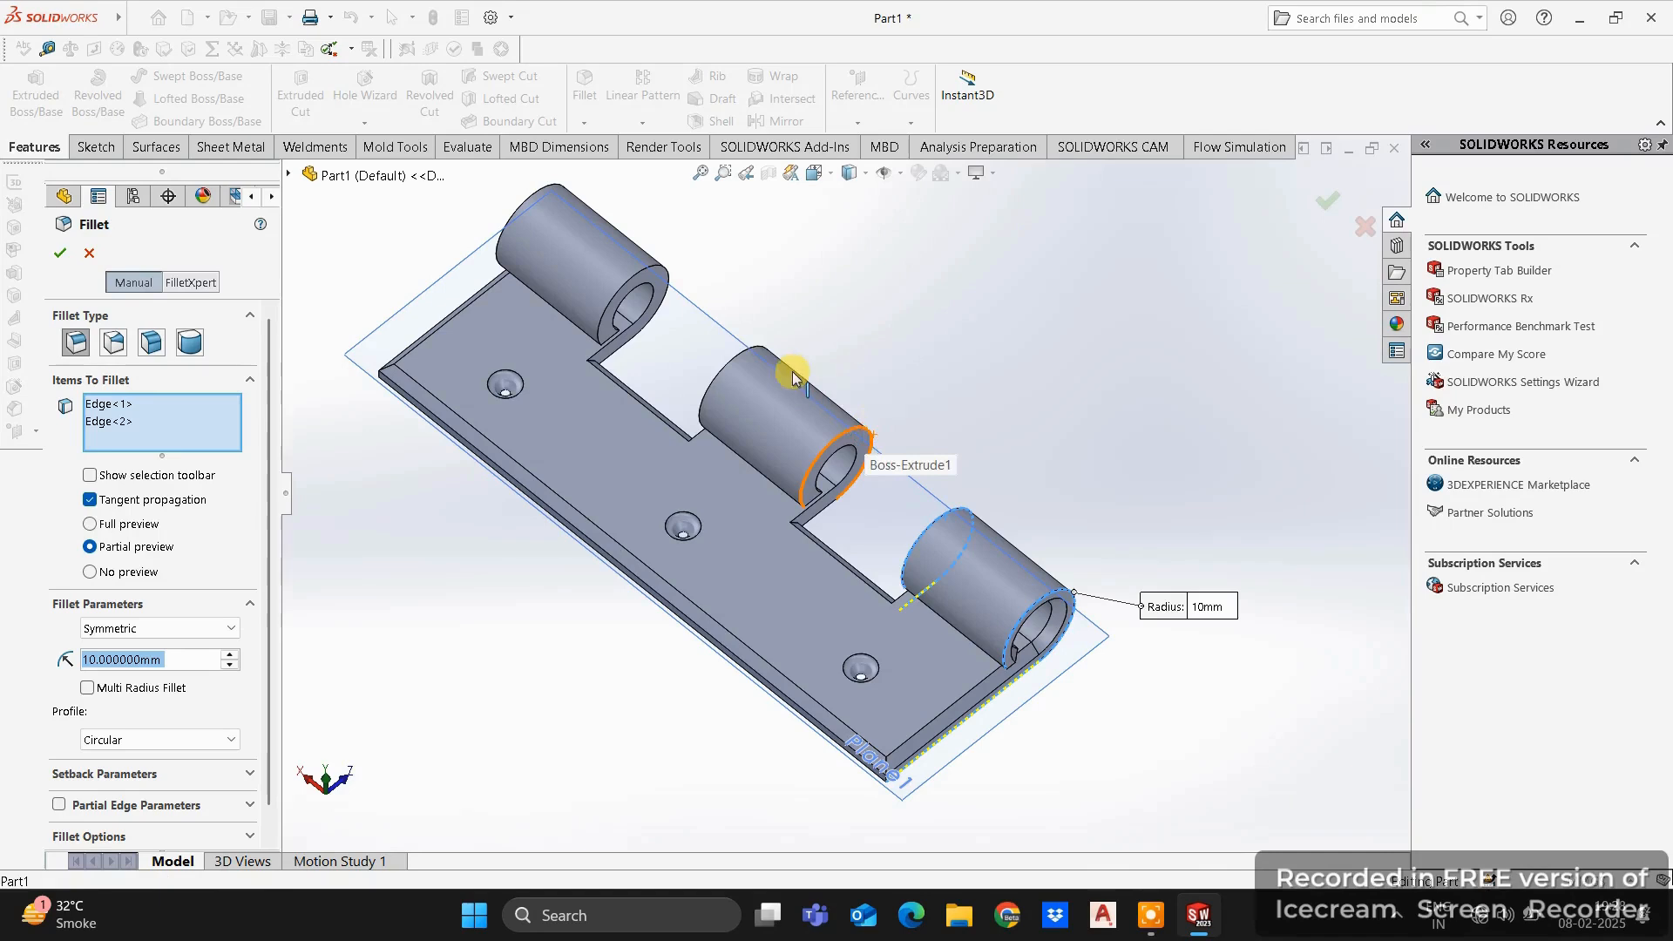
left_click(753, 361)
left_click(751, 364)
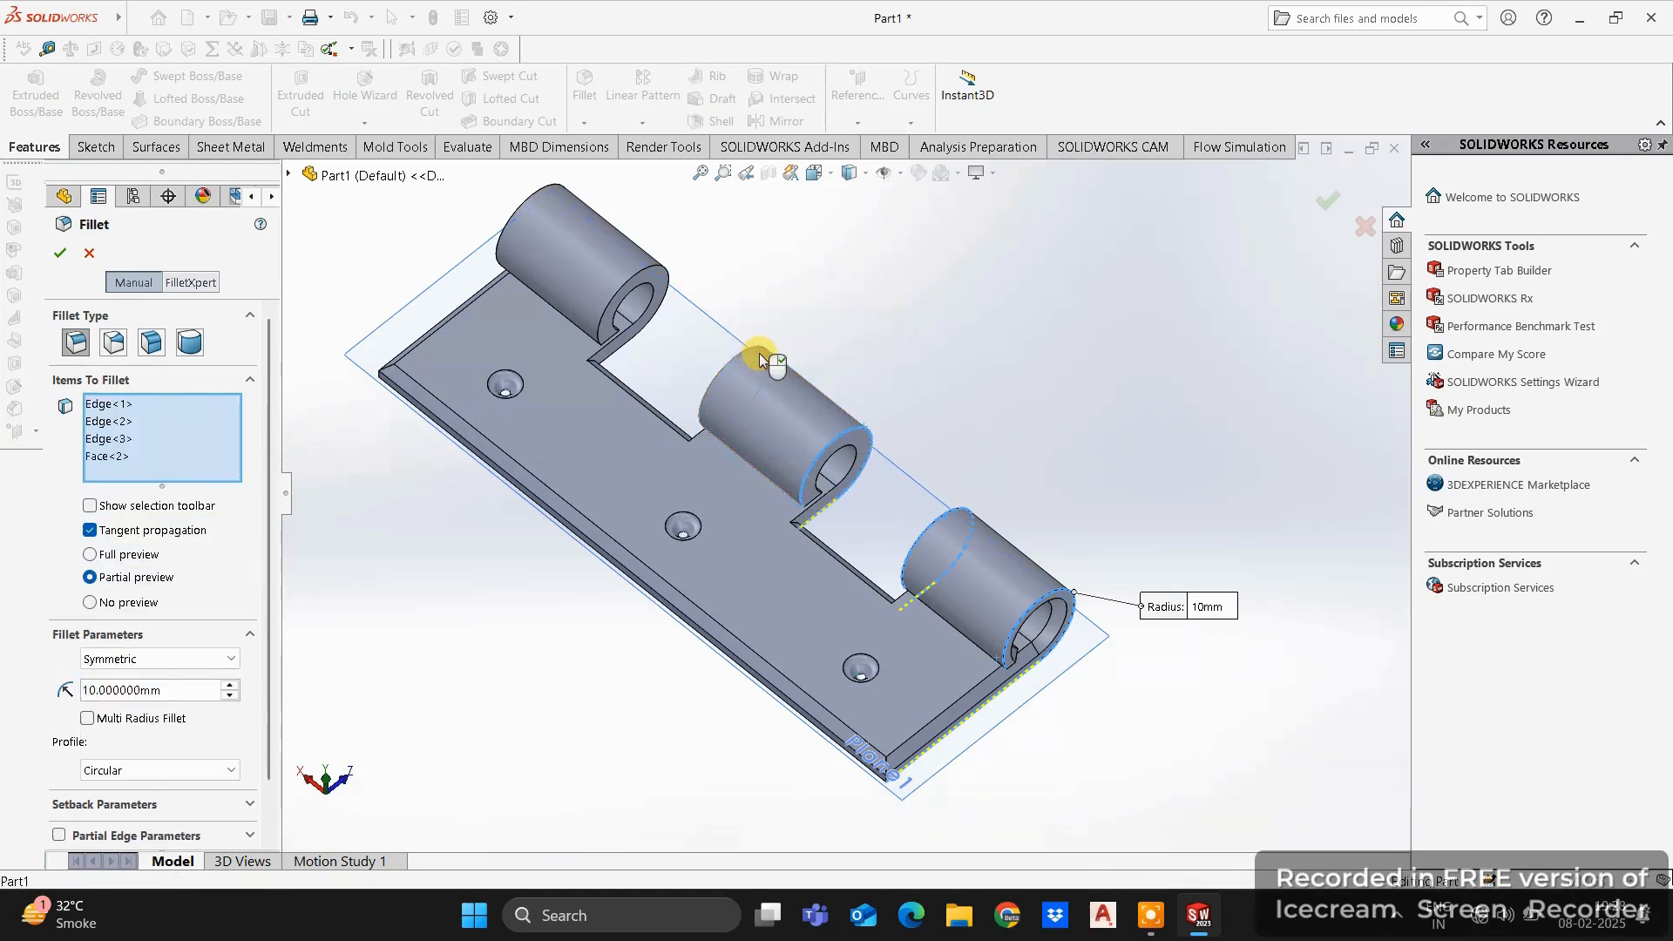
right_click(163, 459)
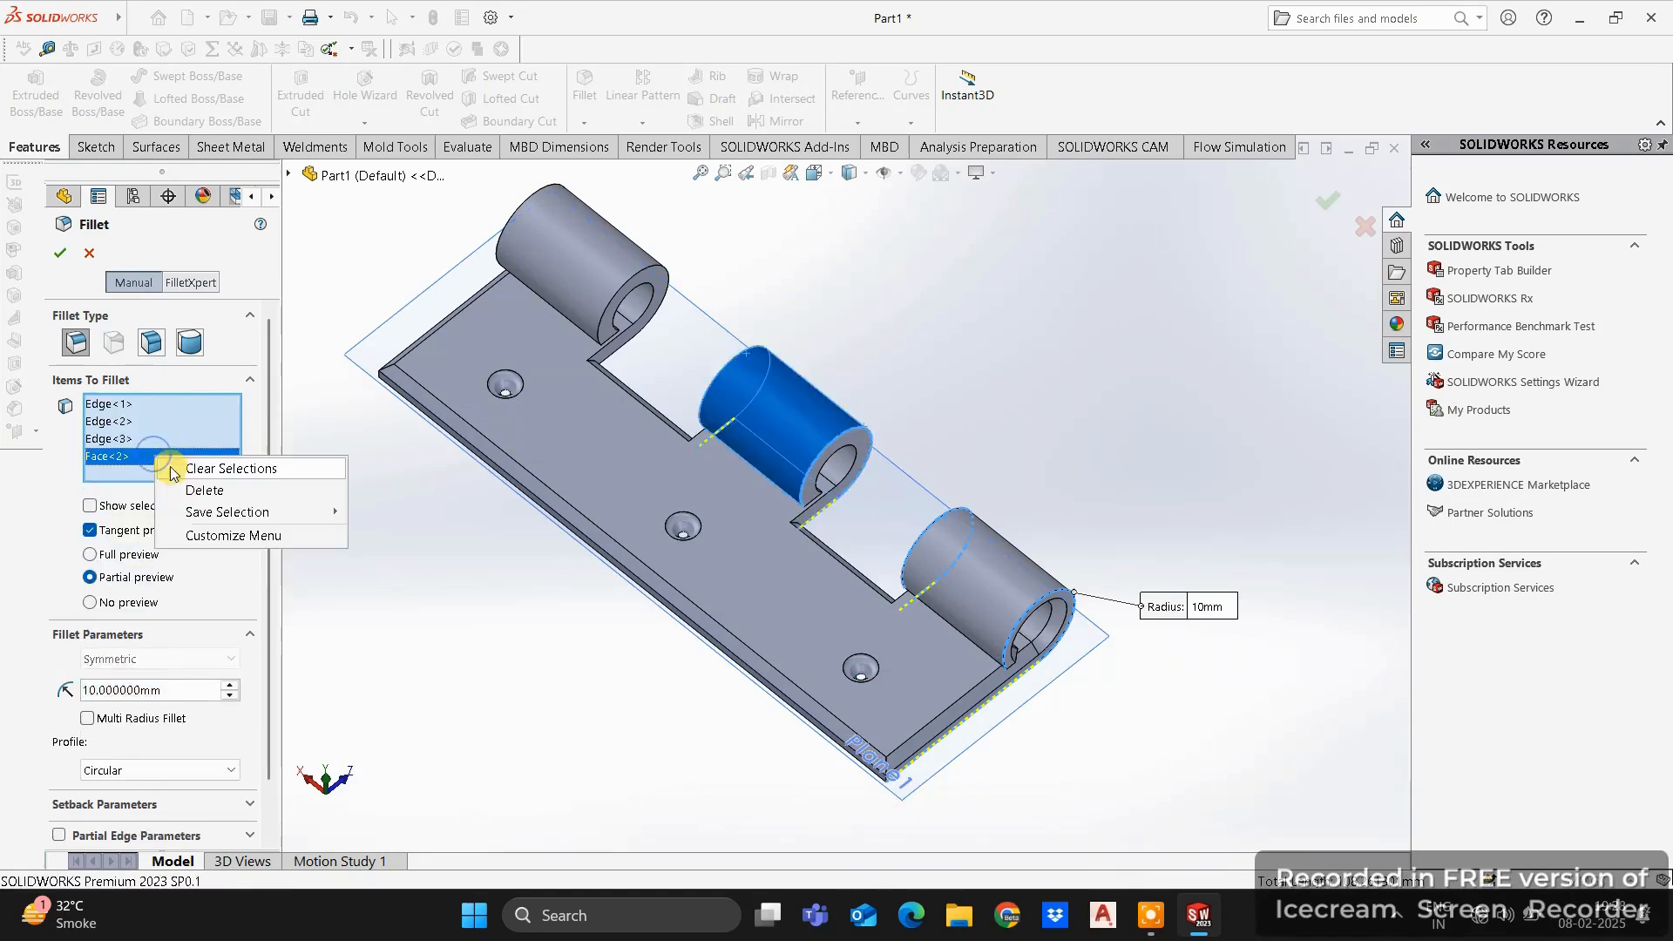
left_click(209, 488)
Add the middle knuckle's other outer end edge and both of the remaining end knuckle's, and fillet all six edges with a 0.1 mm radius.
middle_click_drag(930, 392, 1089, 363)
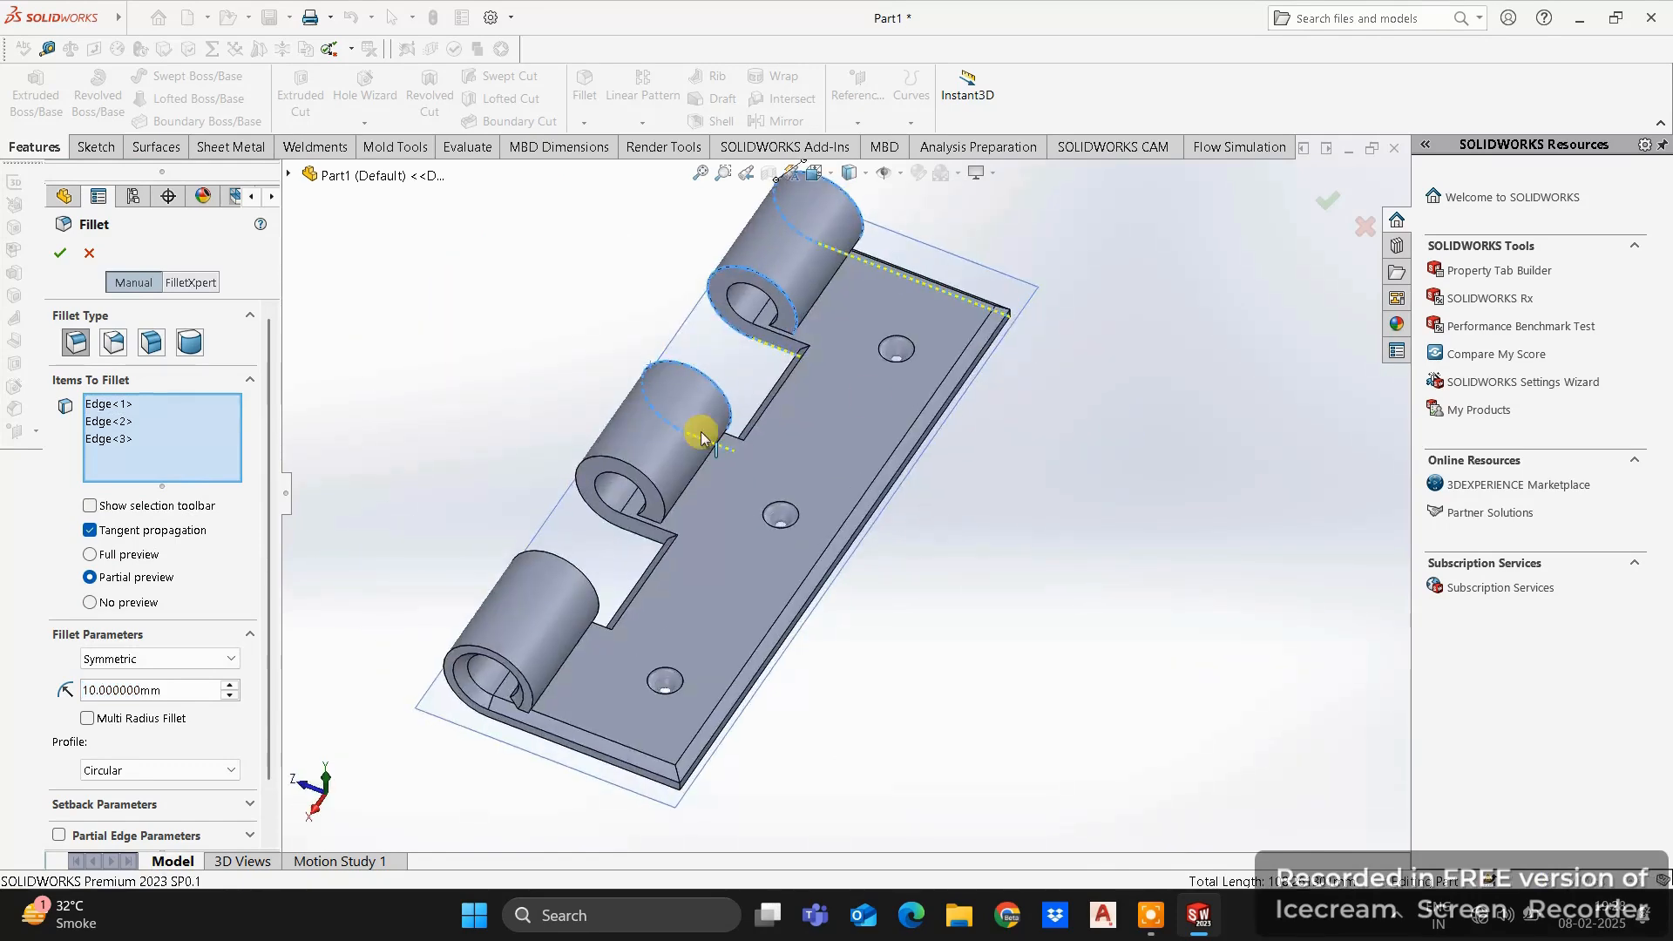
left_click(635, 473)
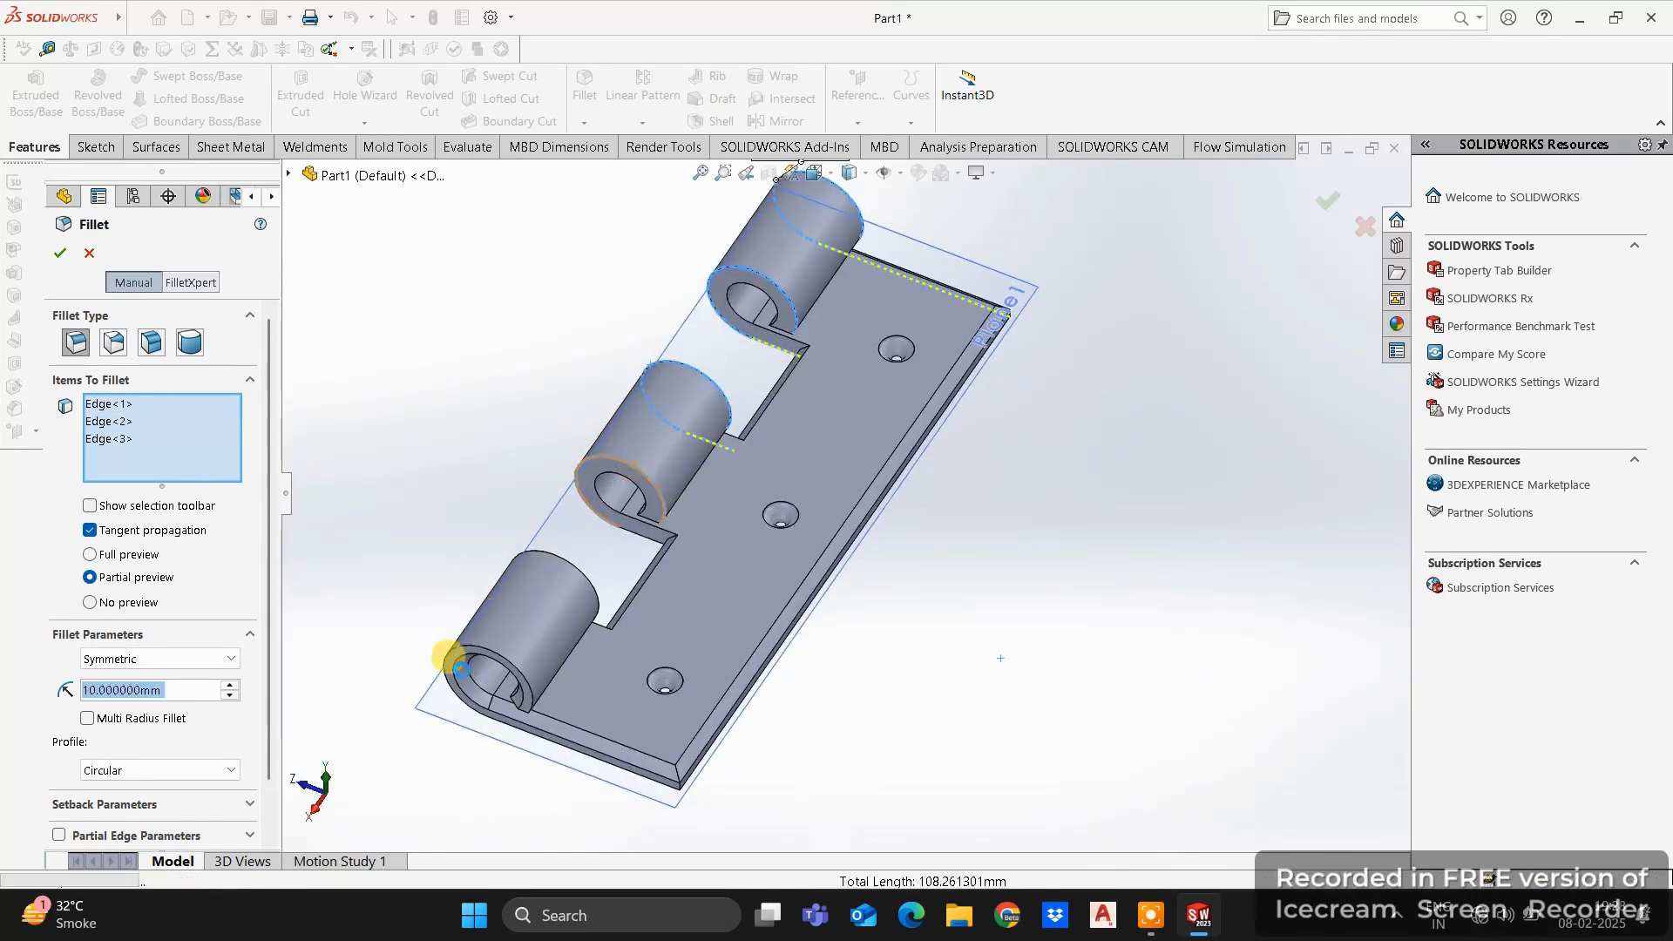
left_click(492, 655)
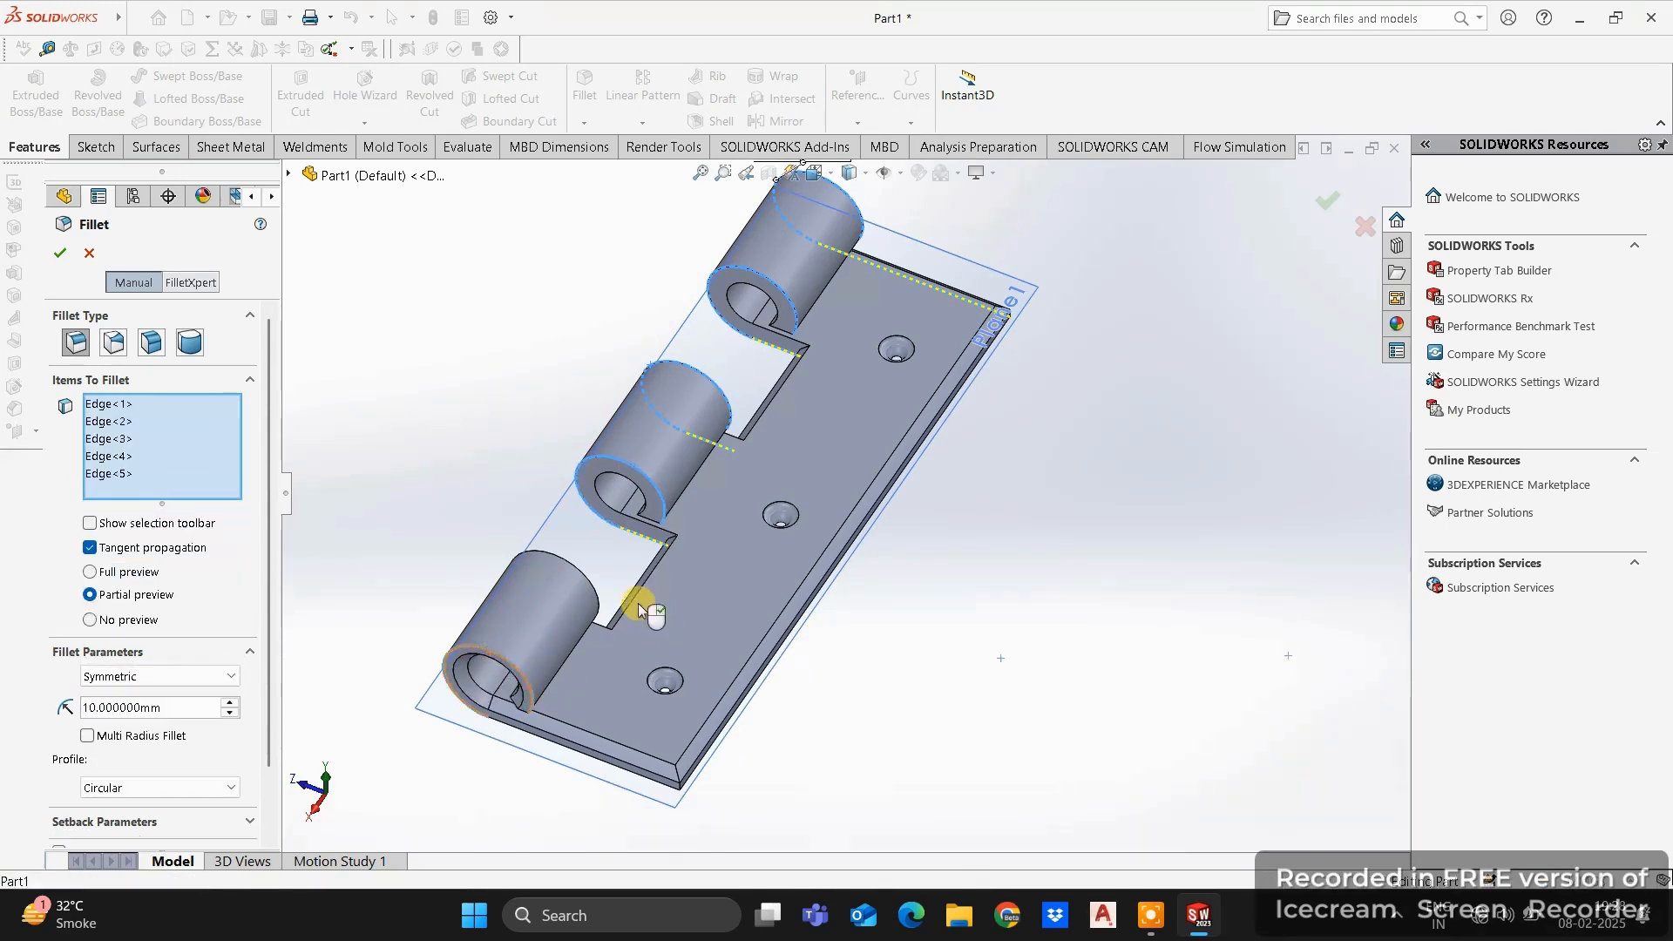
left_click(592, 585)
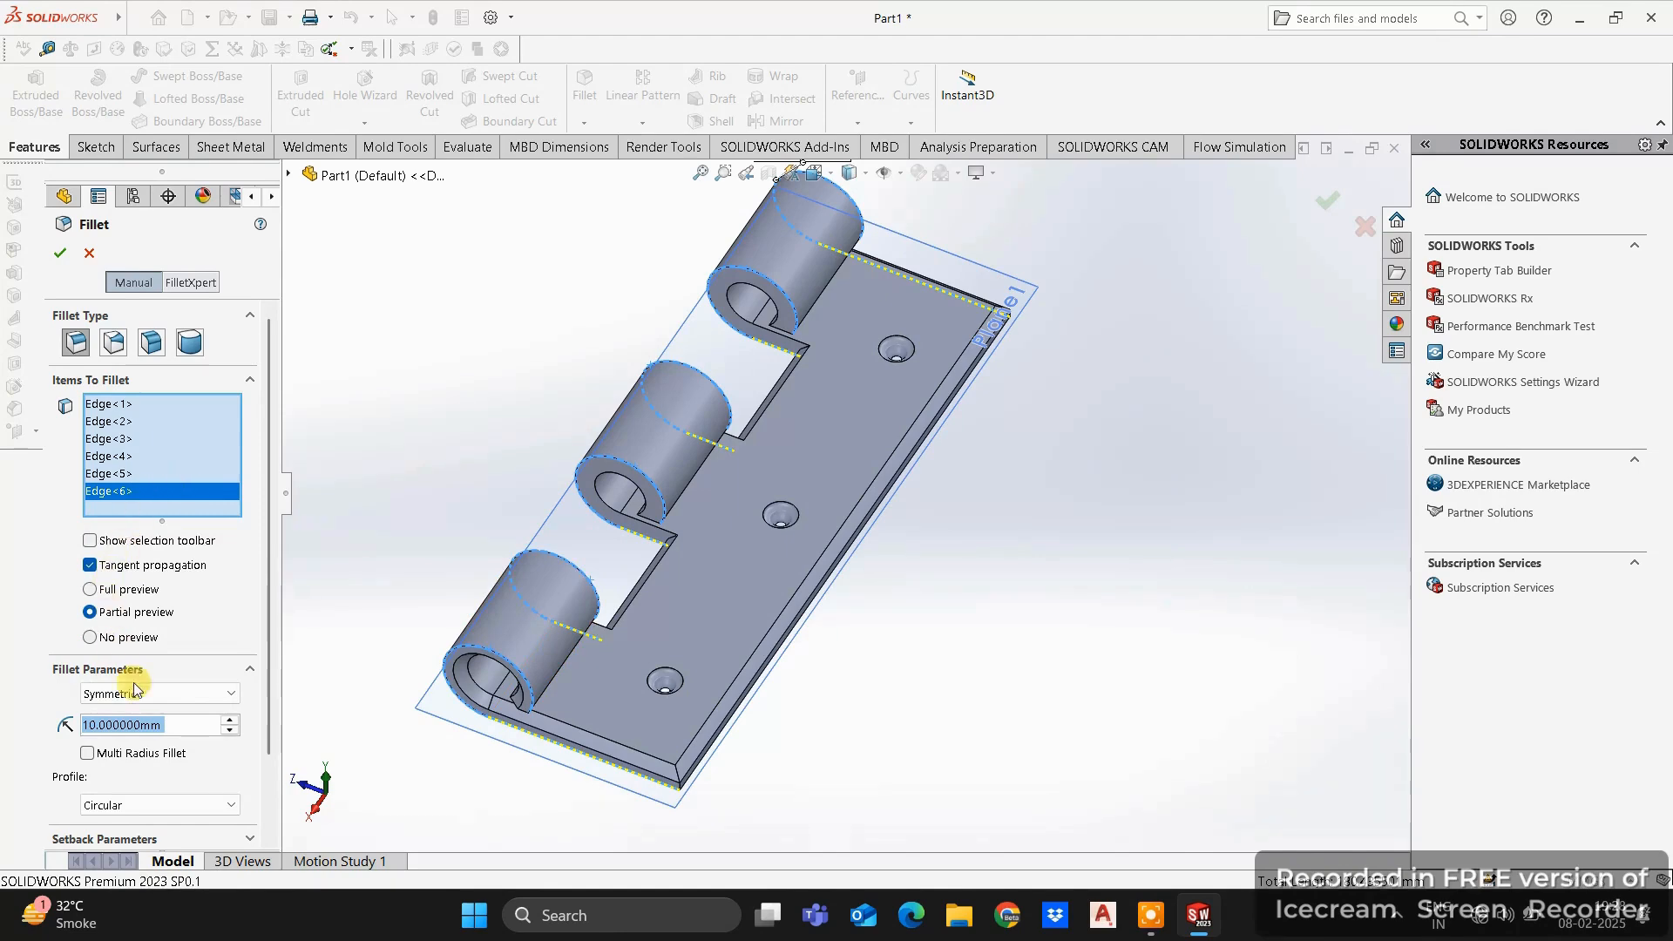
type("0.")
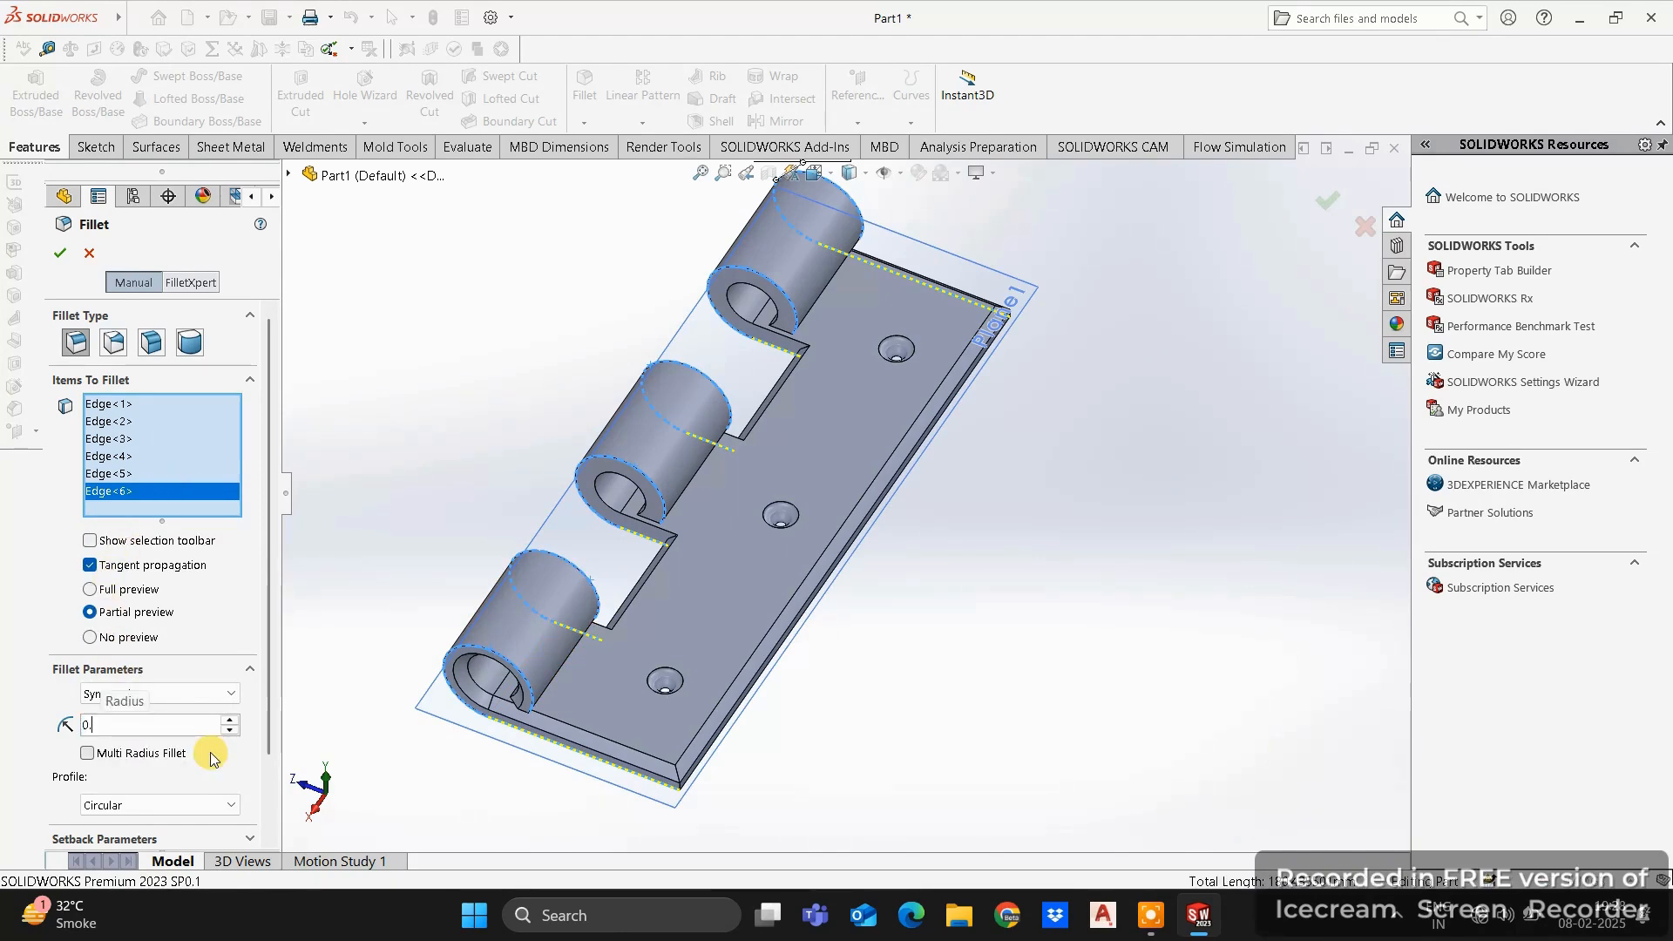
type("1")
left_click(218, 751)
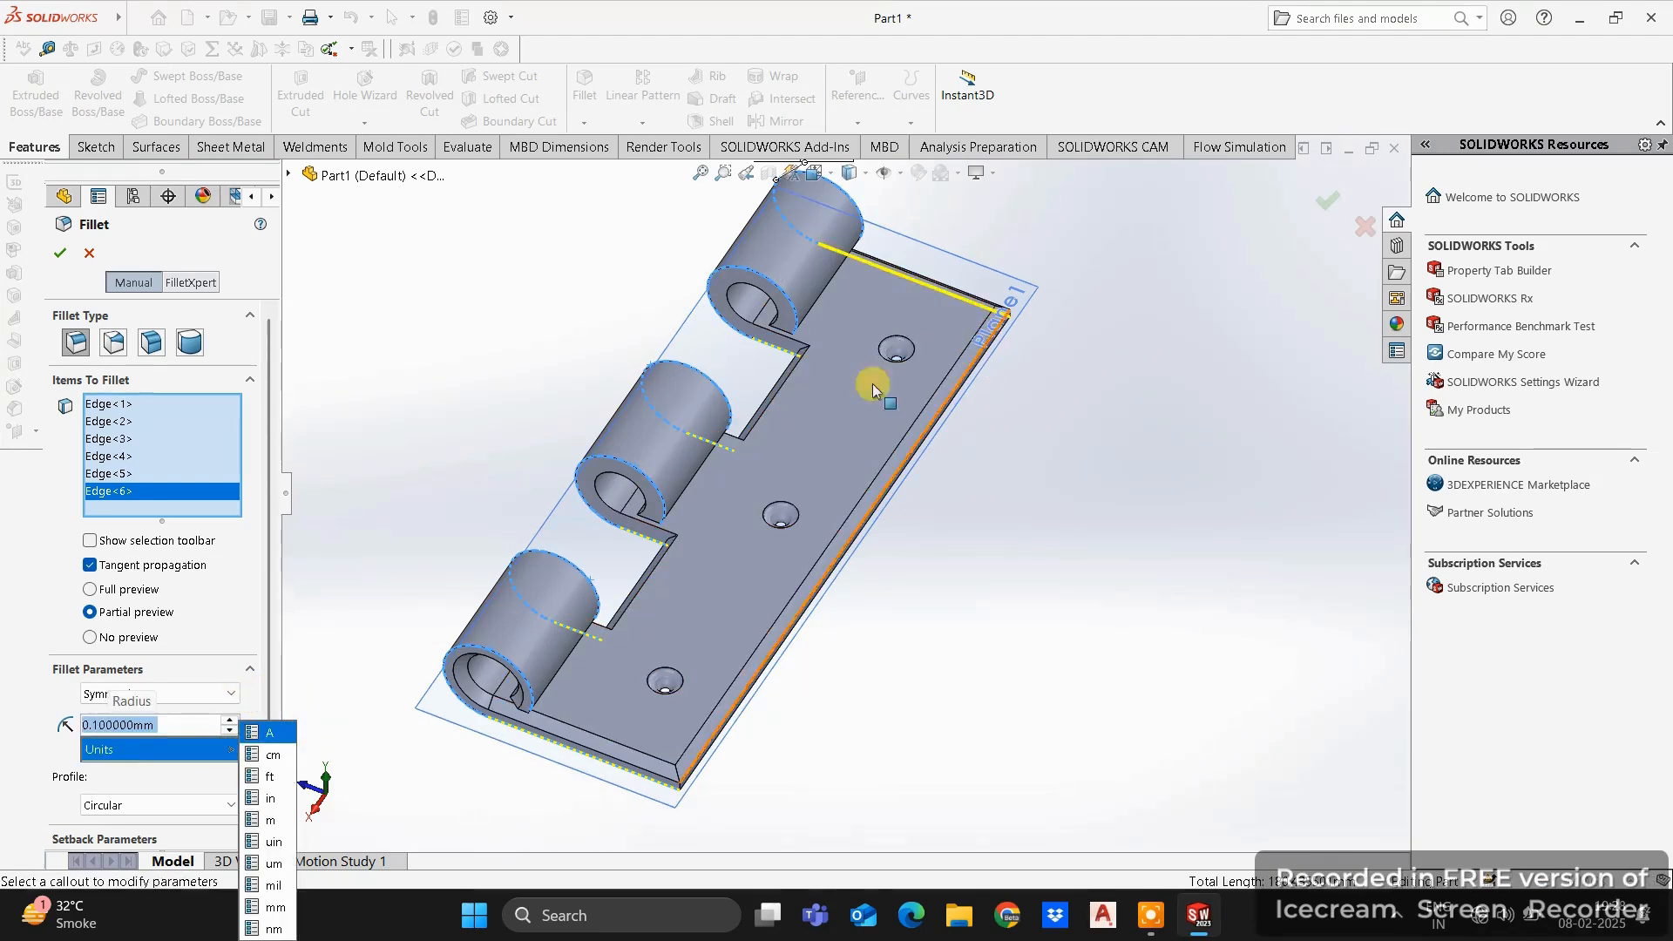
mouse_move(632, 348)
middle_mouse_down()
mouse_move(553, 343)
mouse_move(646, 338)
middle_mouse_up()
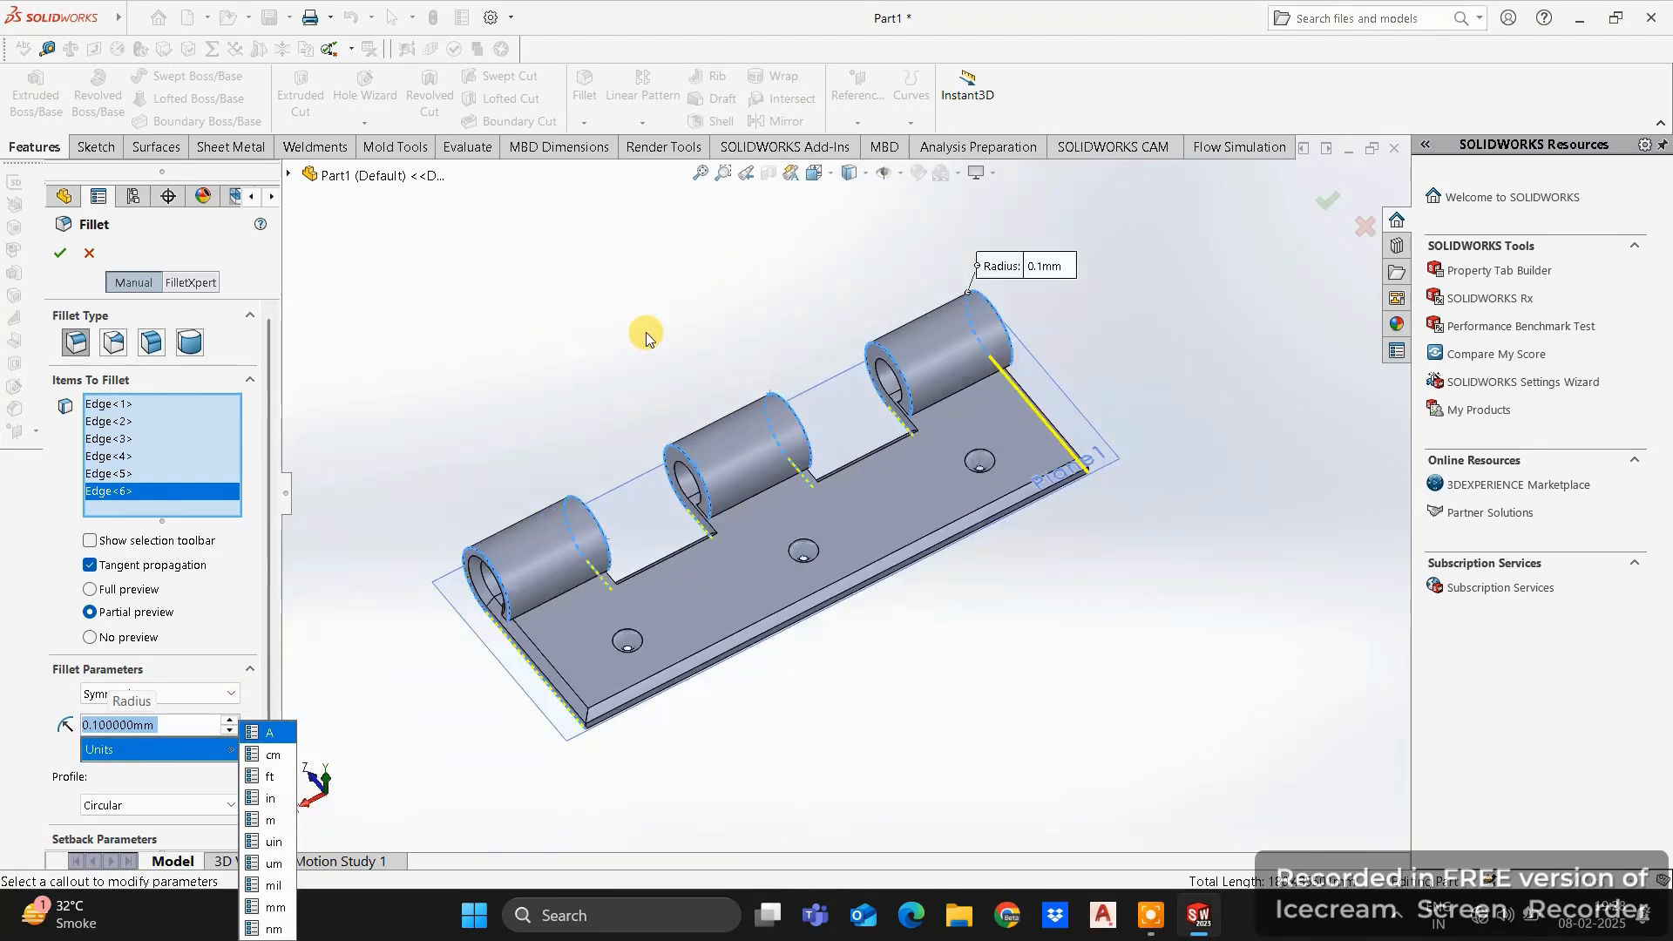
left_click(59, 254)
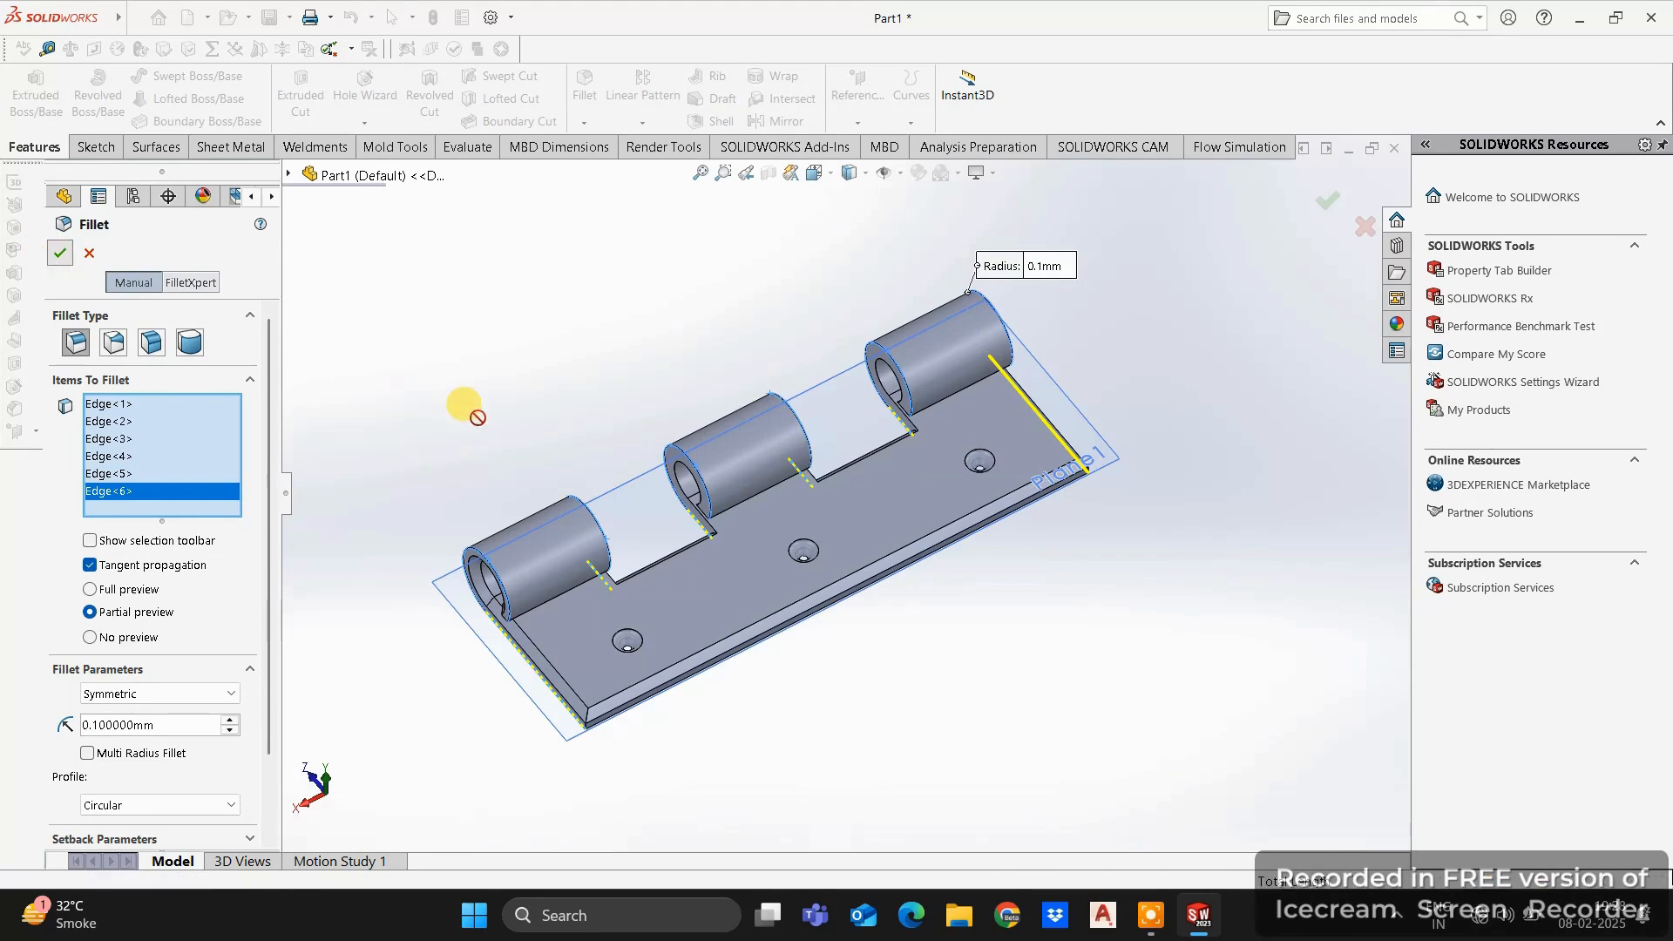
Hide Plane1 so only the hinge leaf is displayed.
middle_click_drag(479, 415, 586, 456)
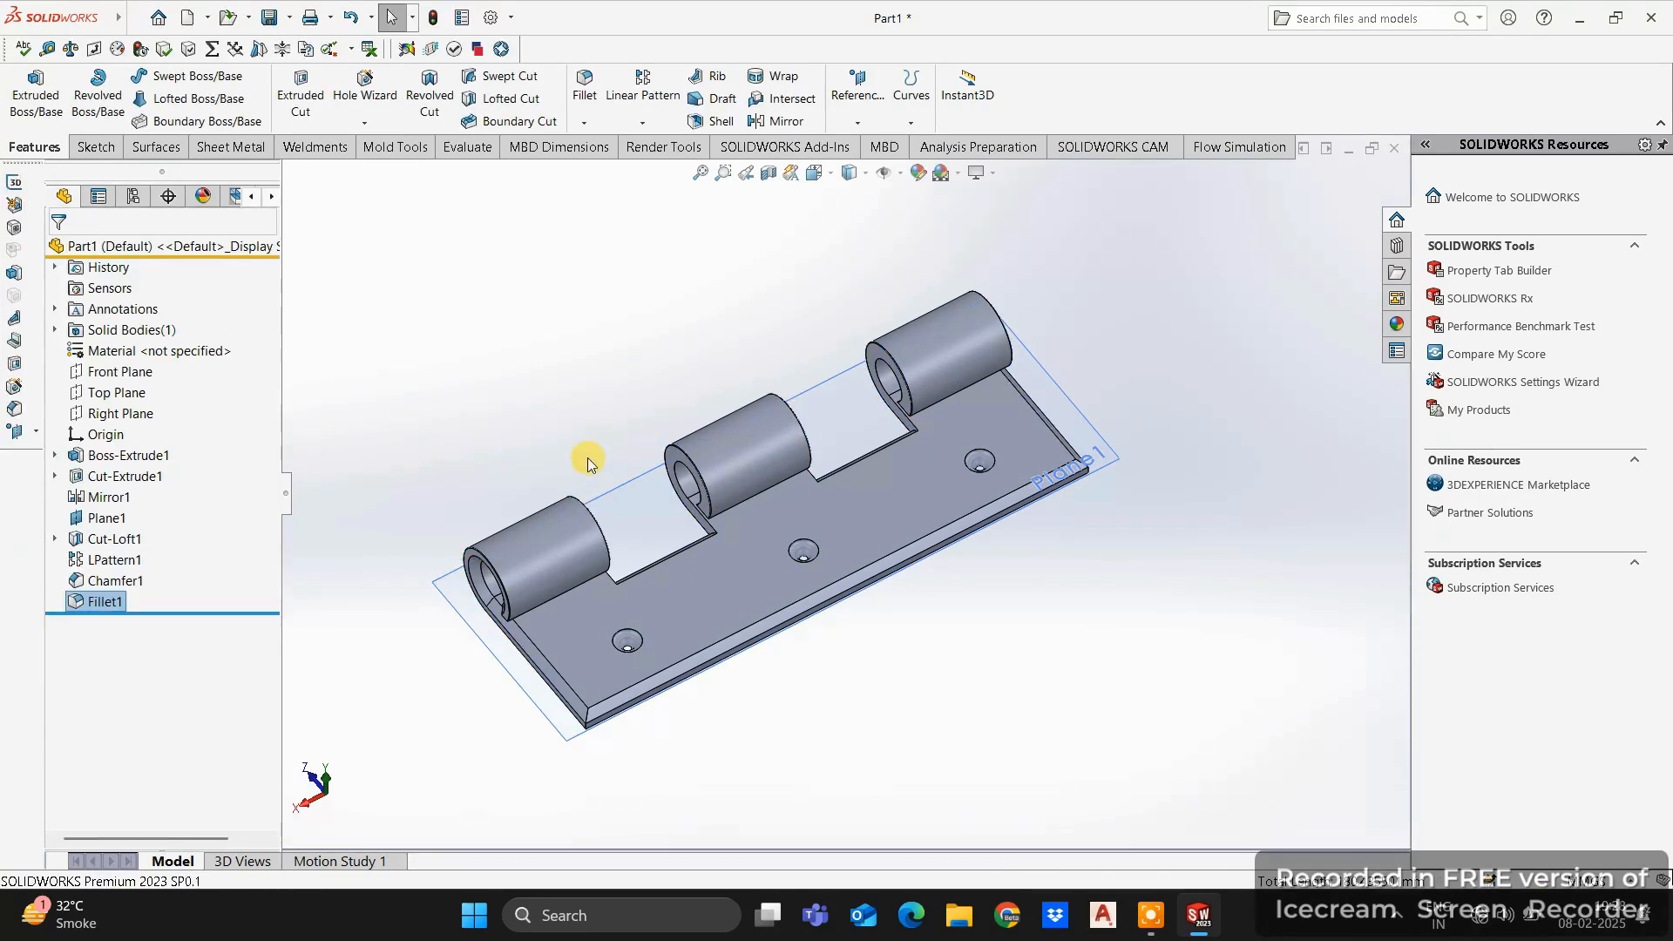
left_click(105, 519)
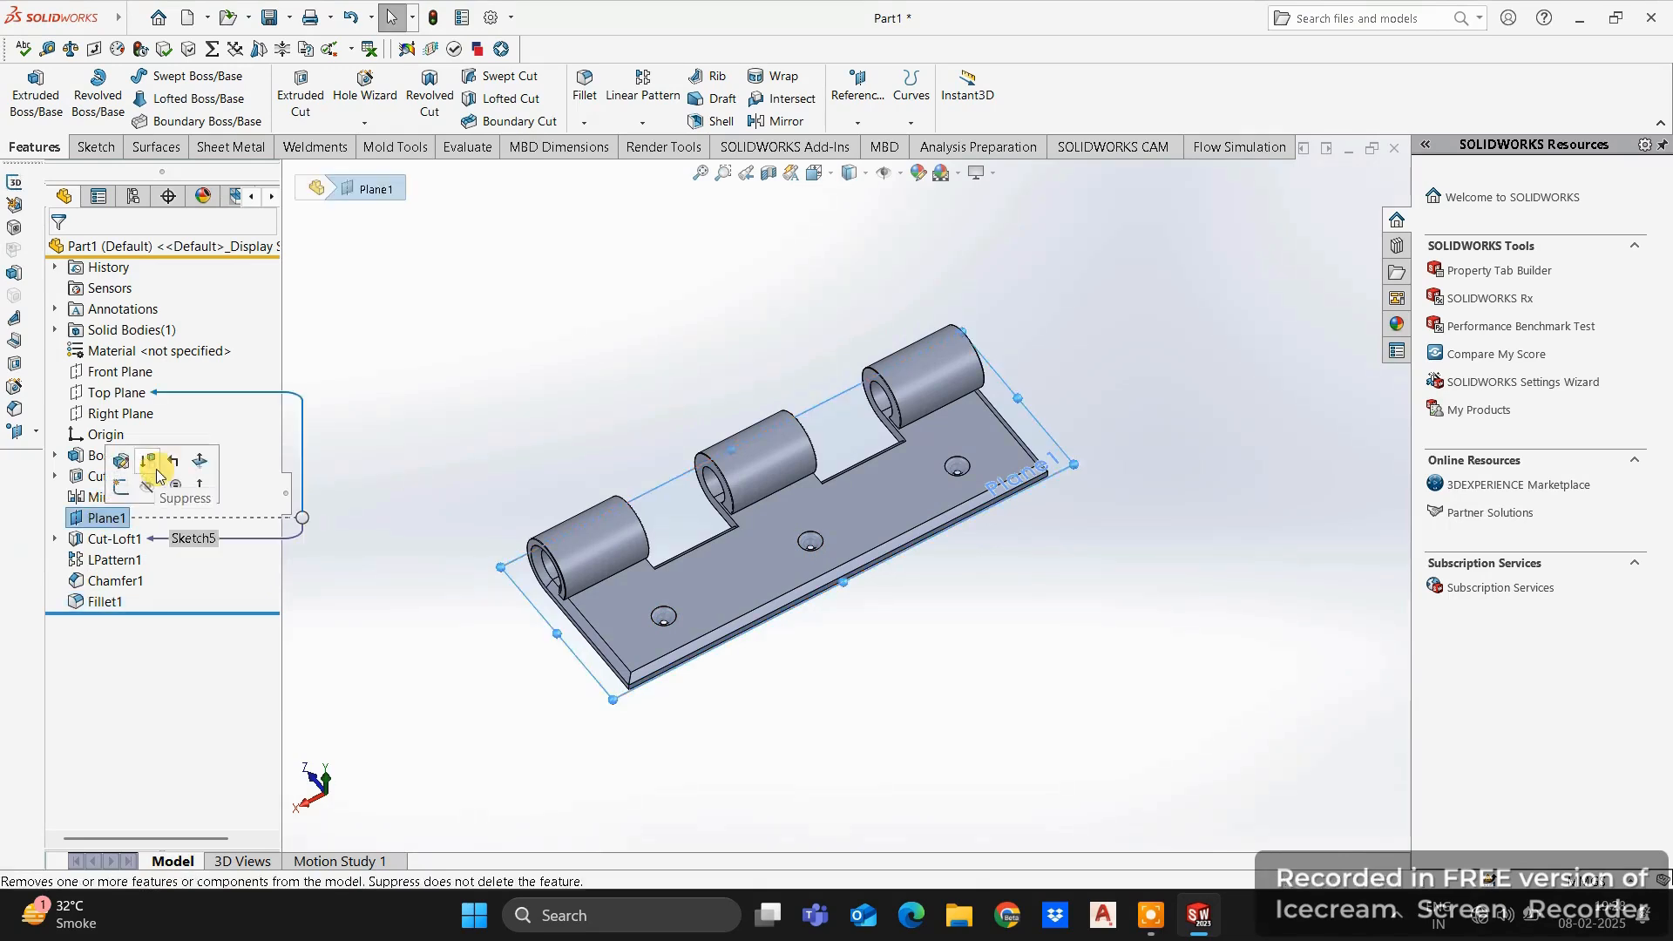
left_click(532, 418)
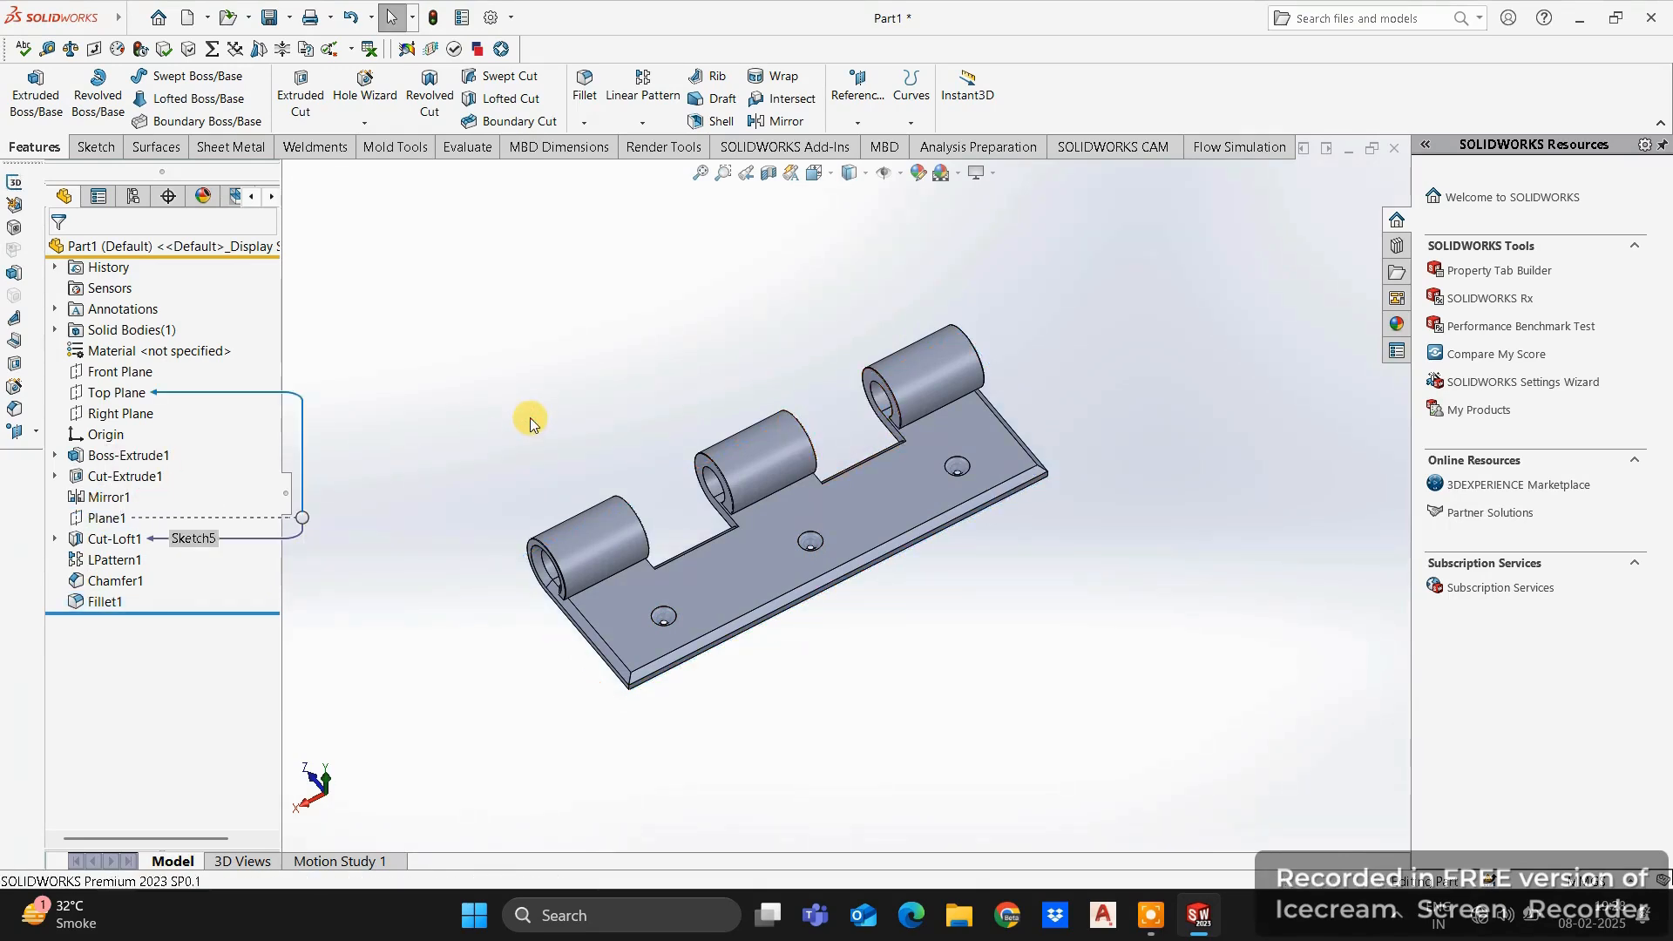
key("ctrl+7")
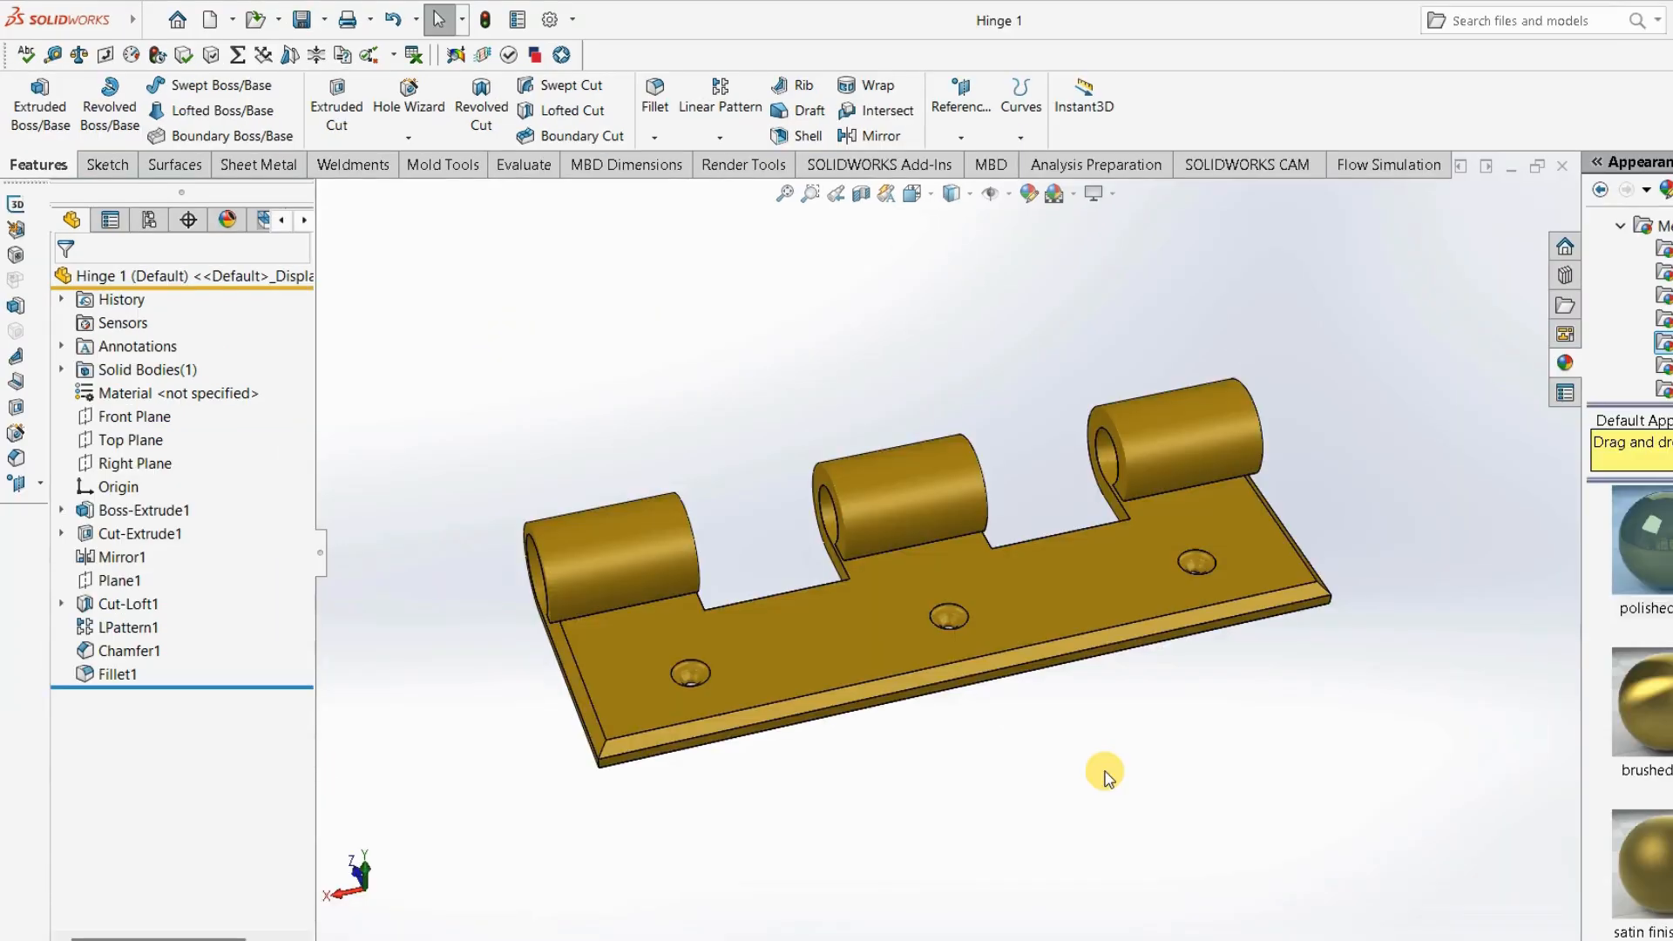
middle_click_drag(1106, 772, 1147, 795)
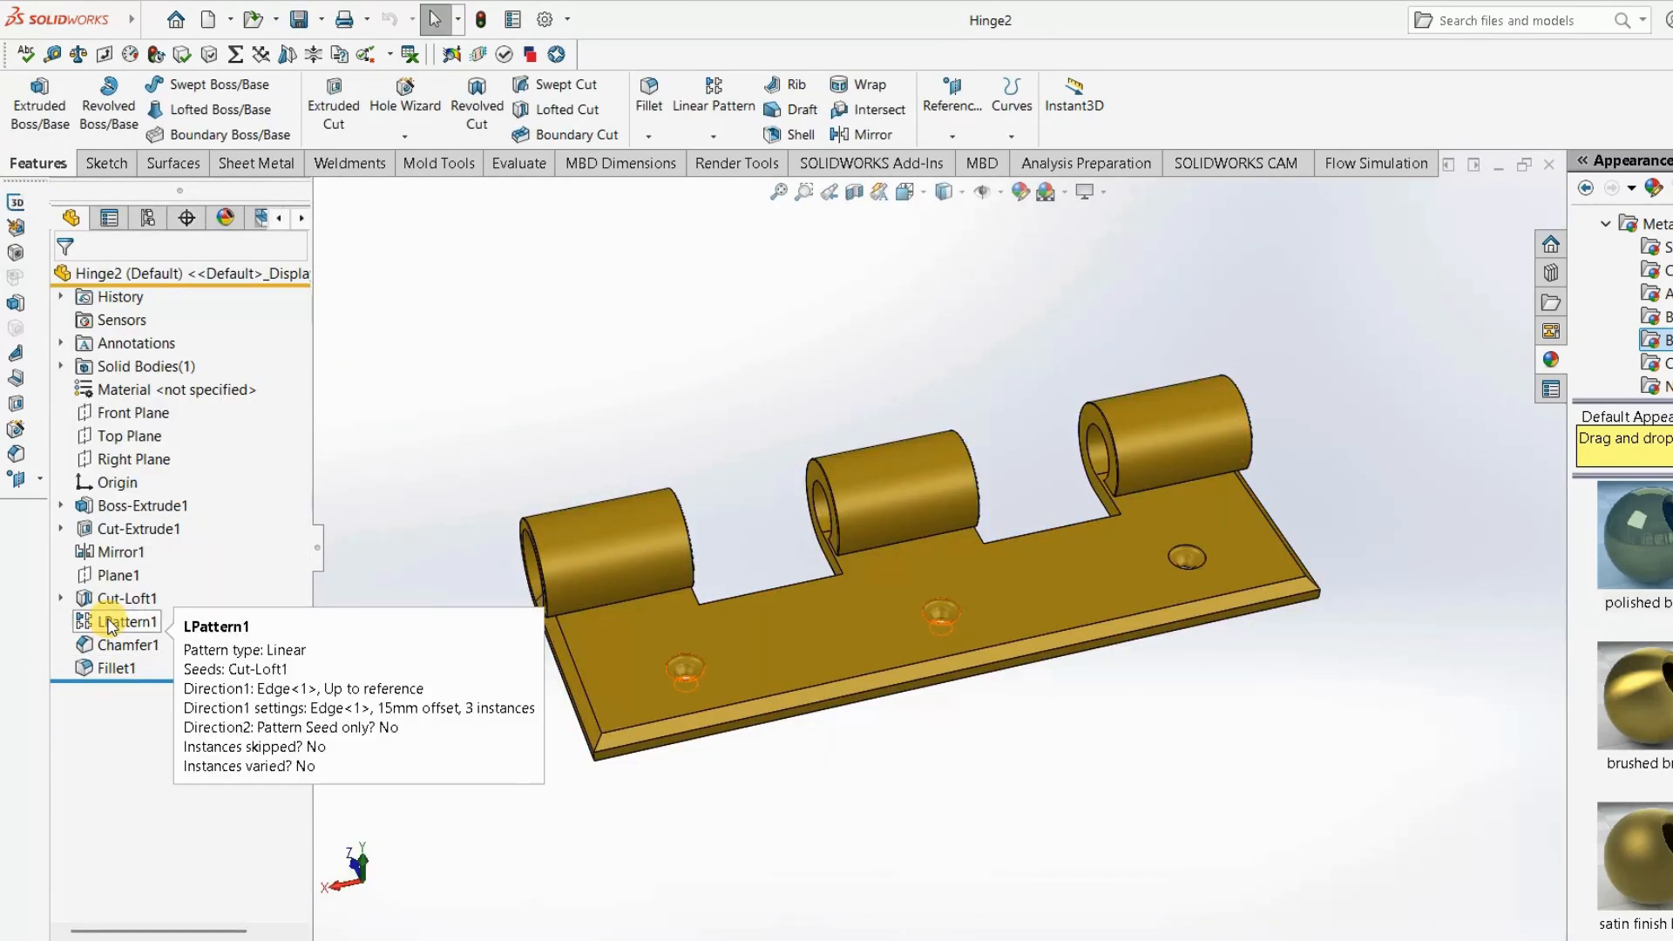
In the Hinge2 part, edit the sketch of Cut-Extrude1 and delete the 20 mm dimension between the rectangle's centre and the origin.
left_click(103, 530)
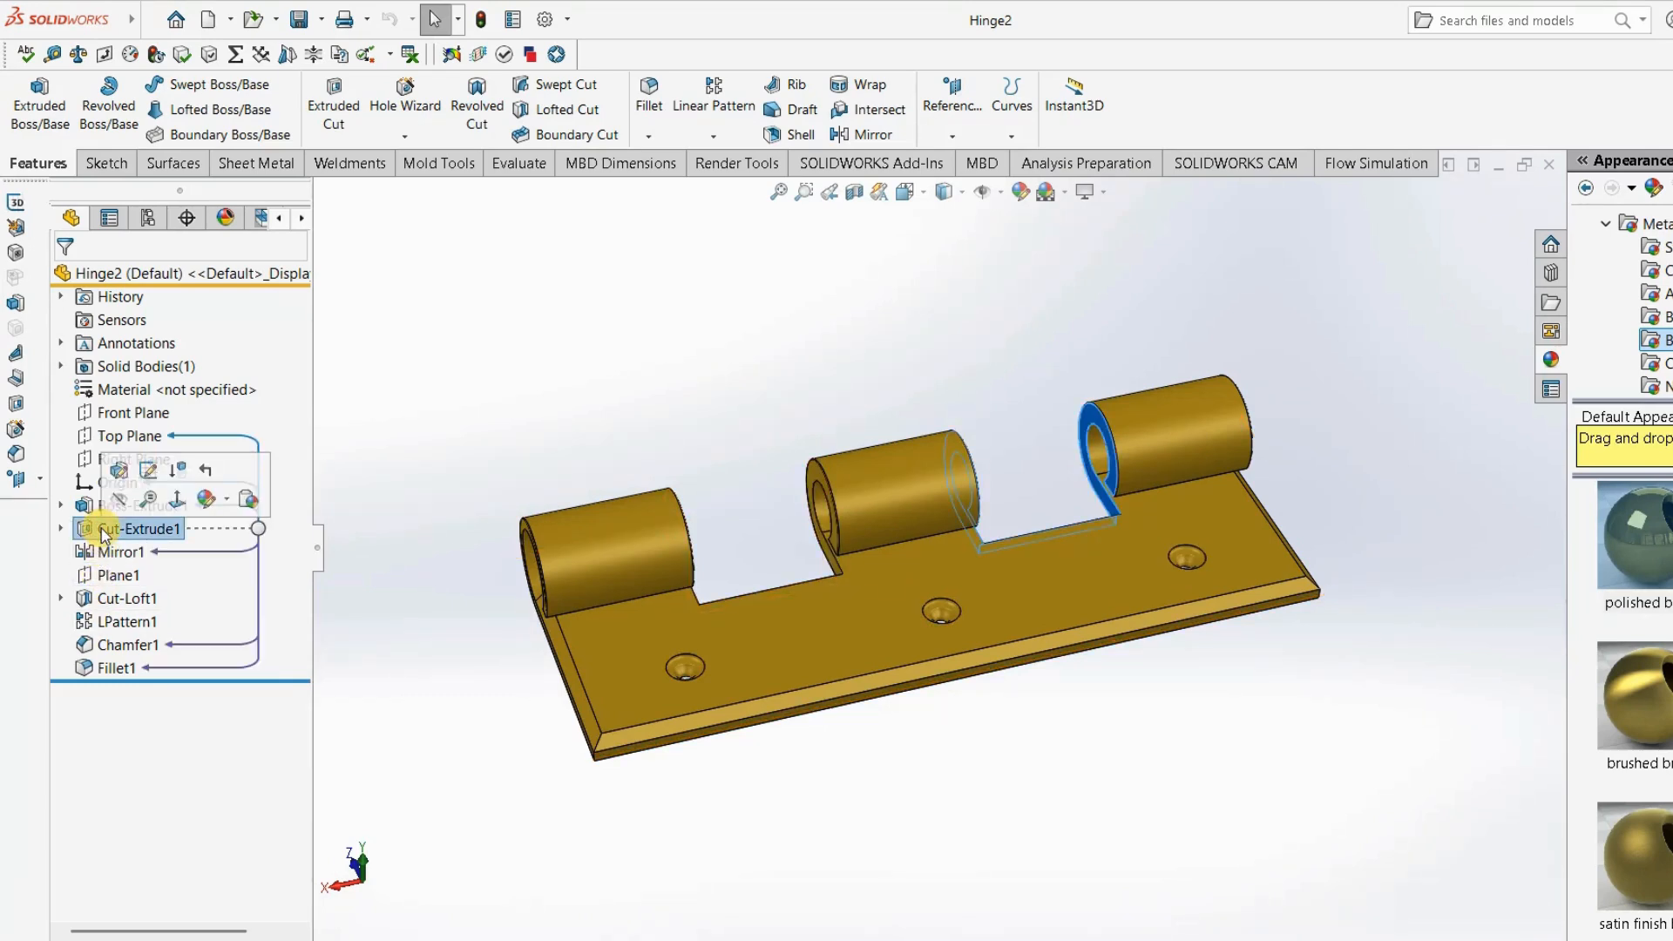
left_click(148, 473)
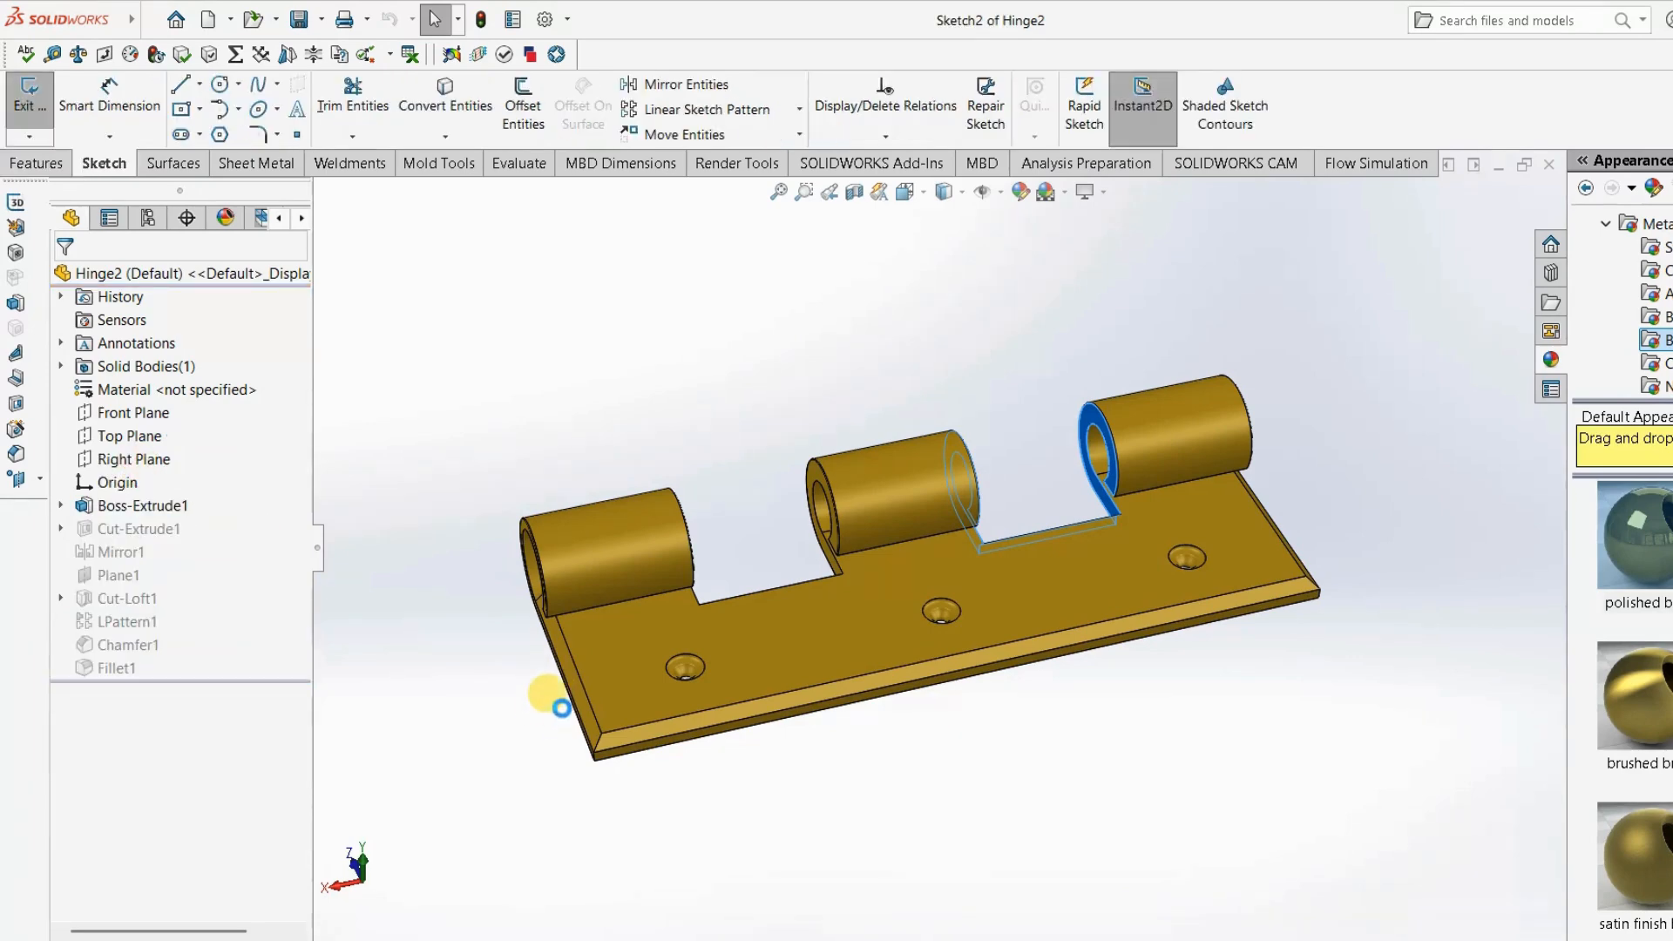
mouse_move(782, 617)
middle_mouse_down()
mouse_move(1086, 564)
mouse_move(1113, 511)
mouse_move(1168, 664)
mouse_move(1120, 691)
middle_mouse_up()
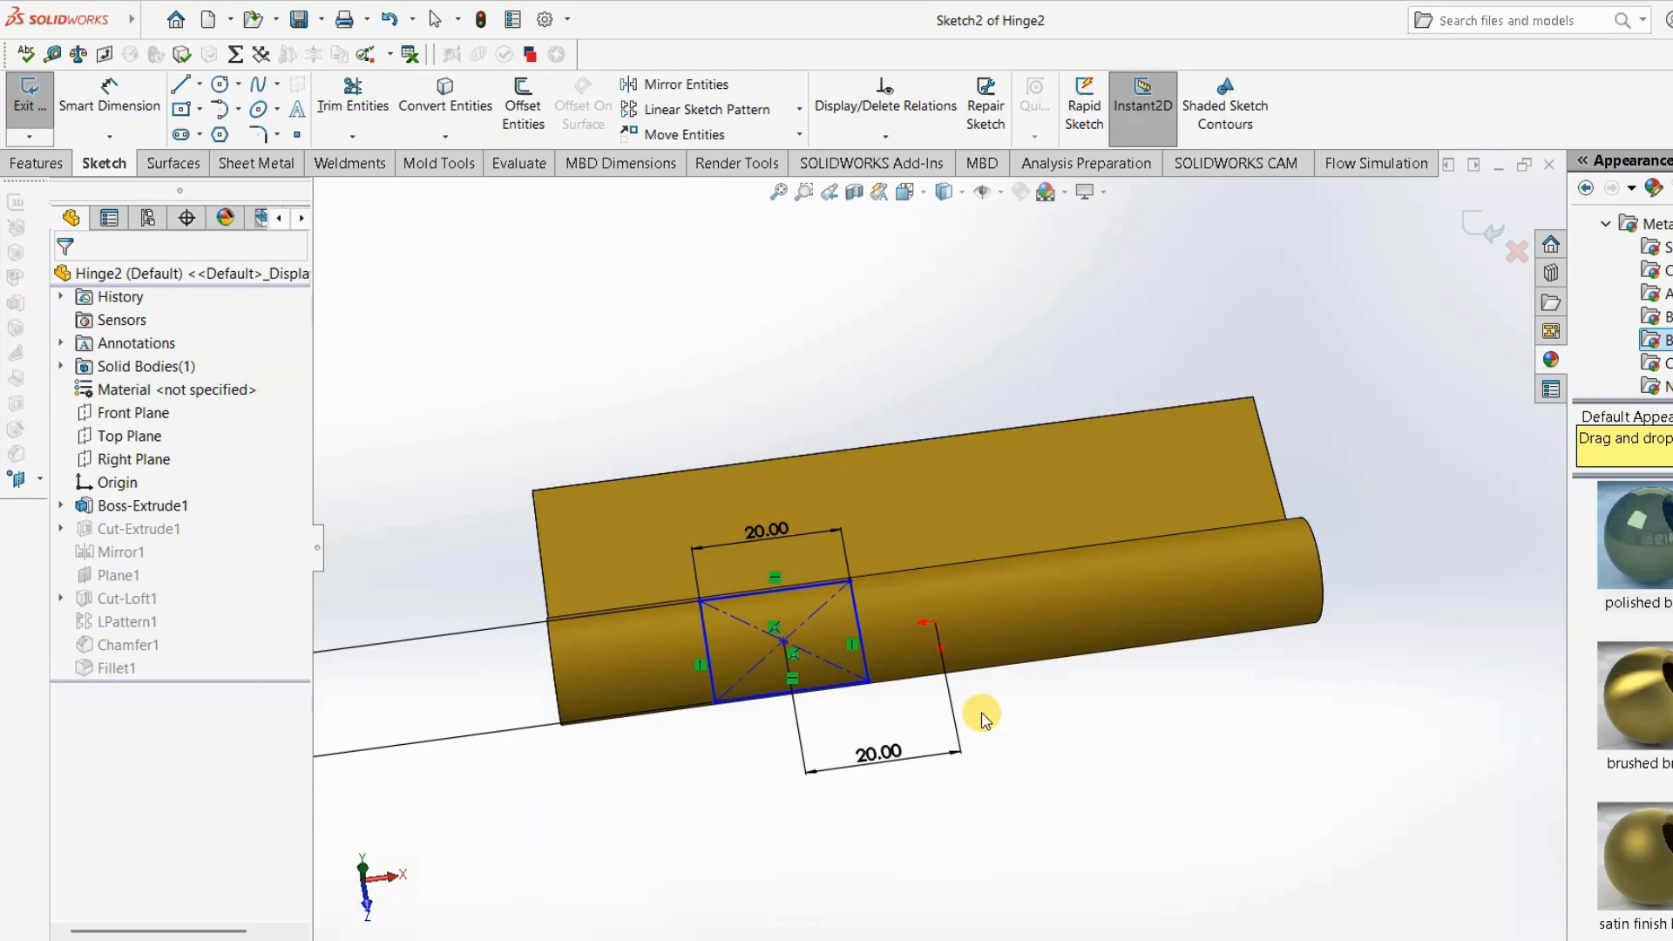
left_click(877, 764)
right_click(875, 767)
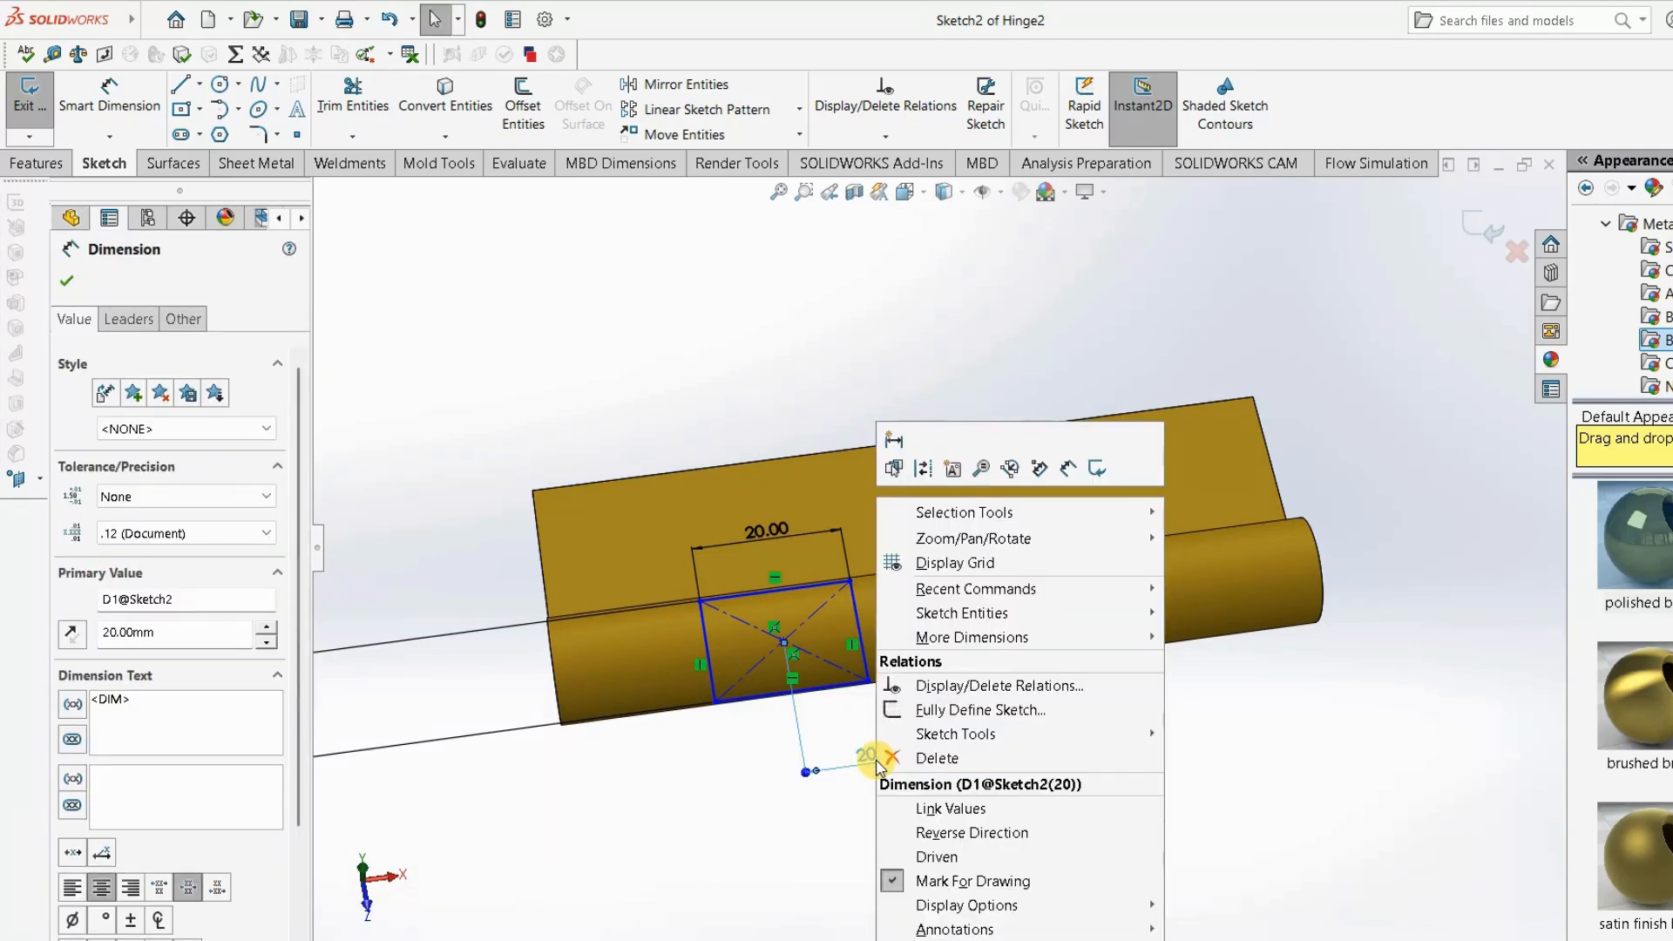
left_click(909, 766)
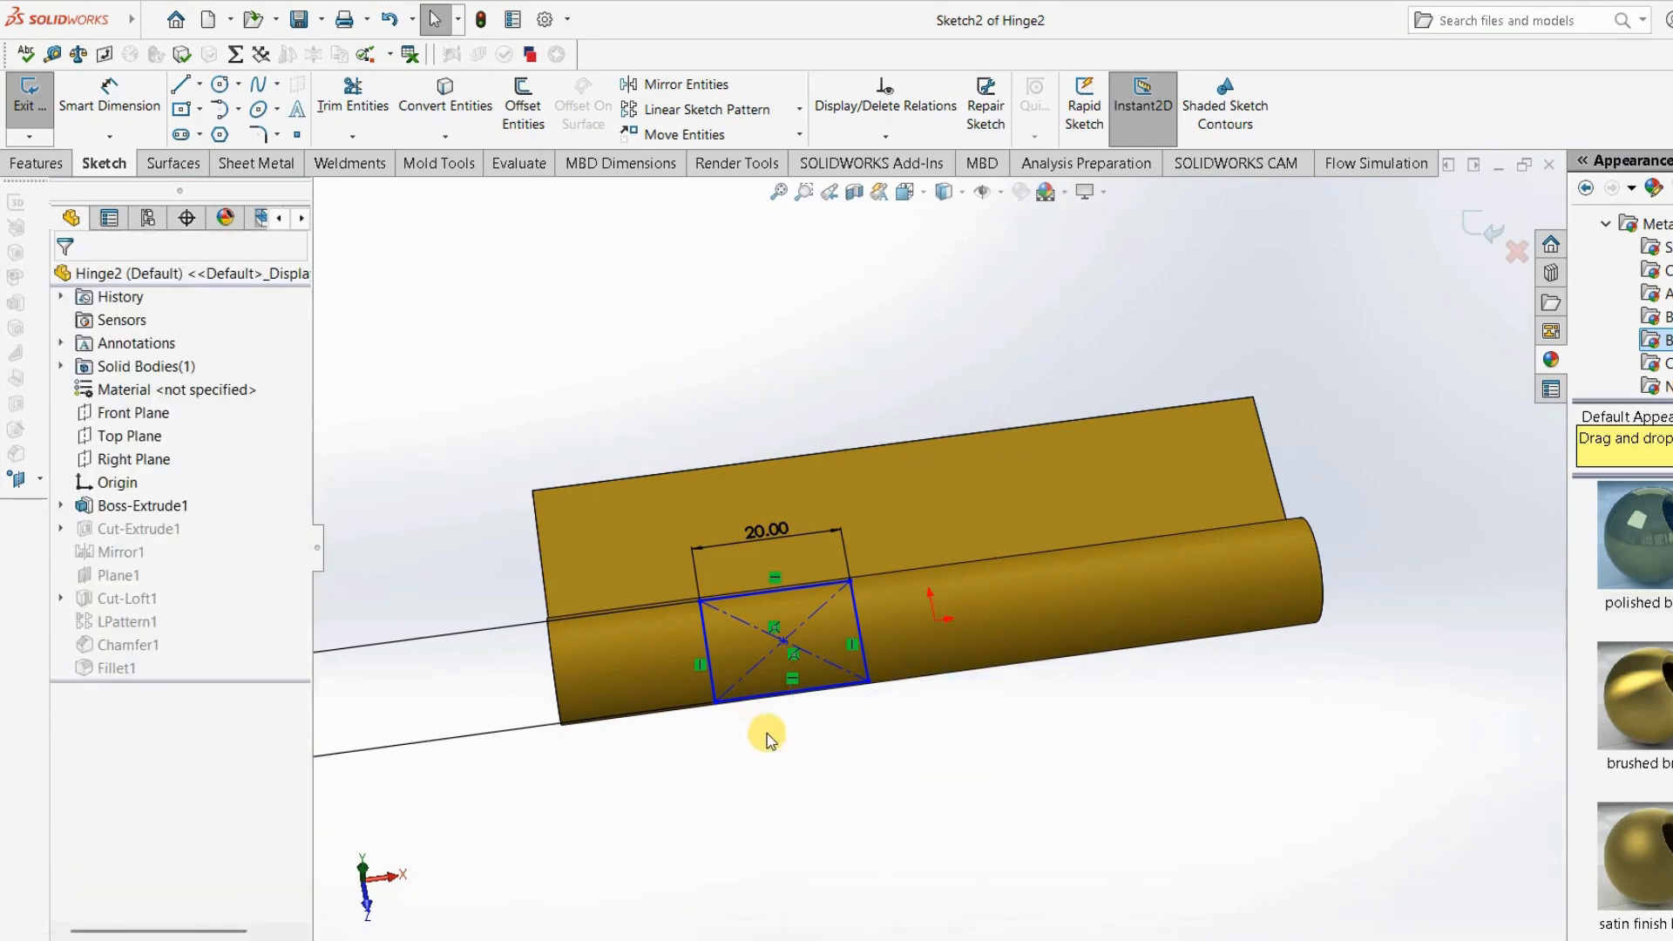
View the Cut-Extrude1 sketch normal to the Top Plane and start a Smart Dimension.
scroll(776, 653, "up", 2)
scroll(798, 571, "down", 2)
scroll(798, 572, "down", 3)
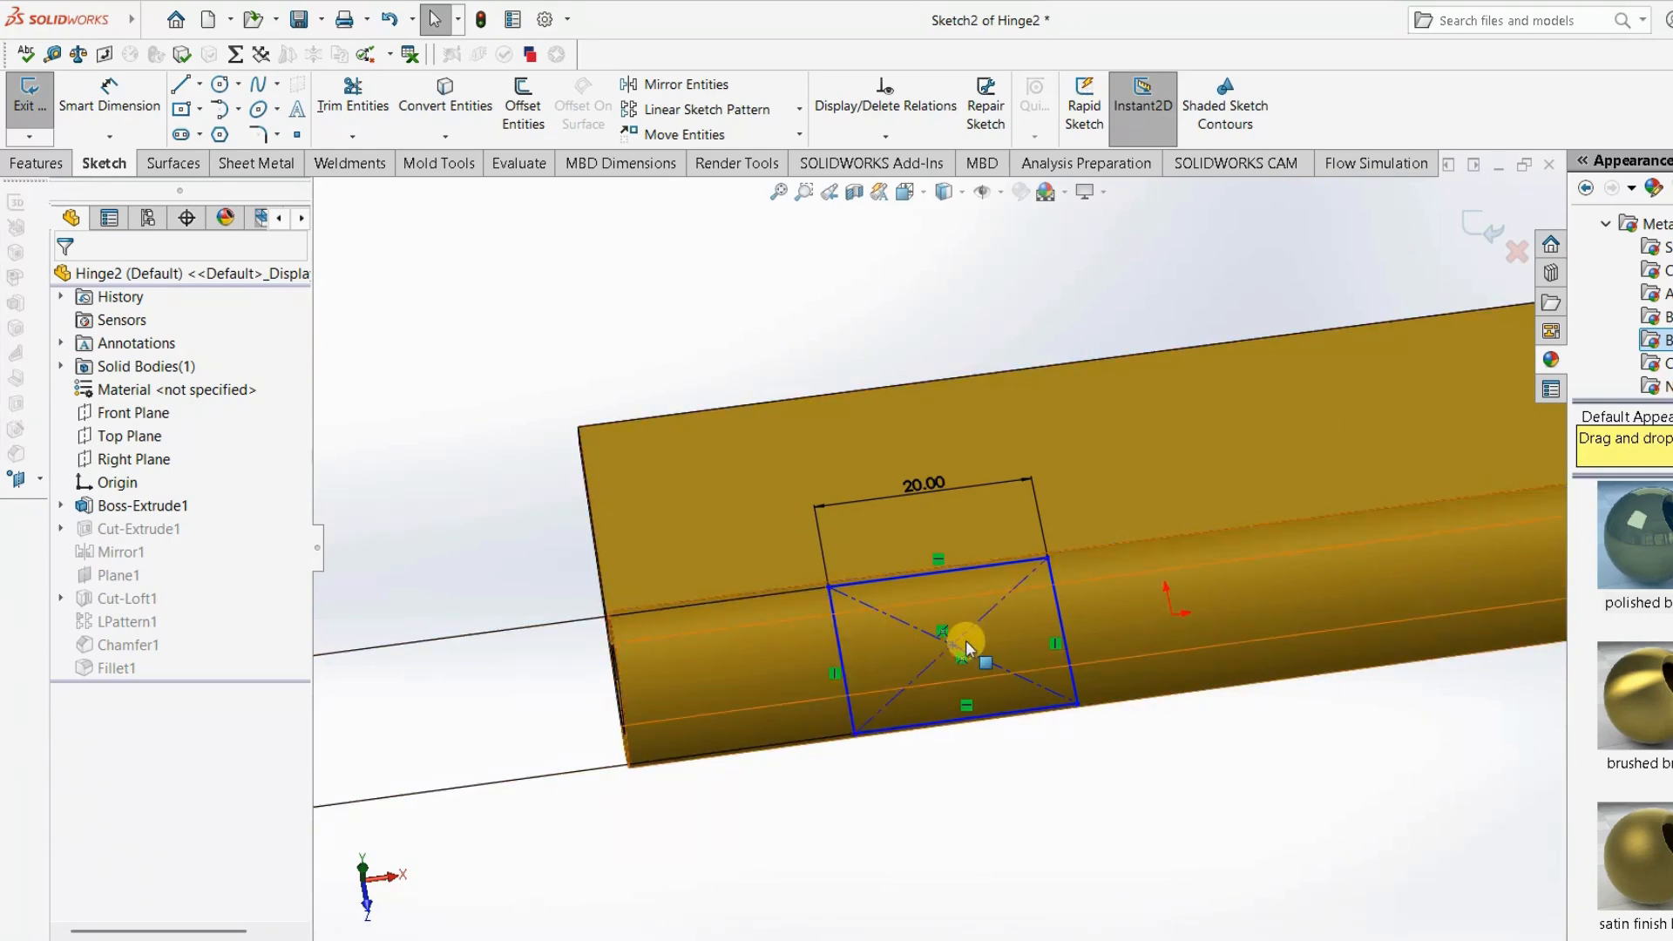
left_click(142, 442)
left_click(243, 417)
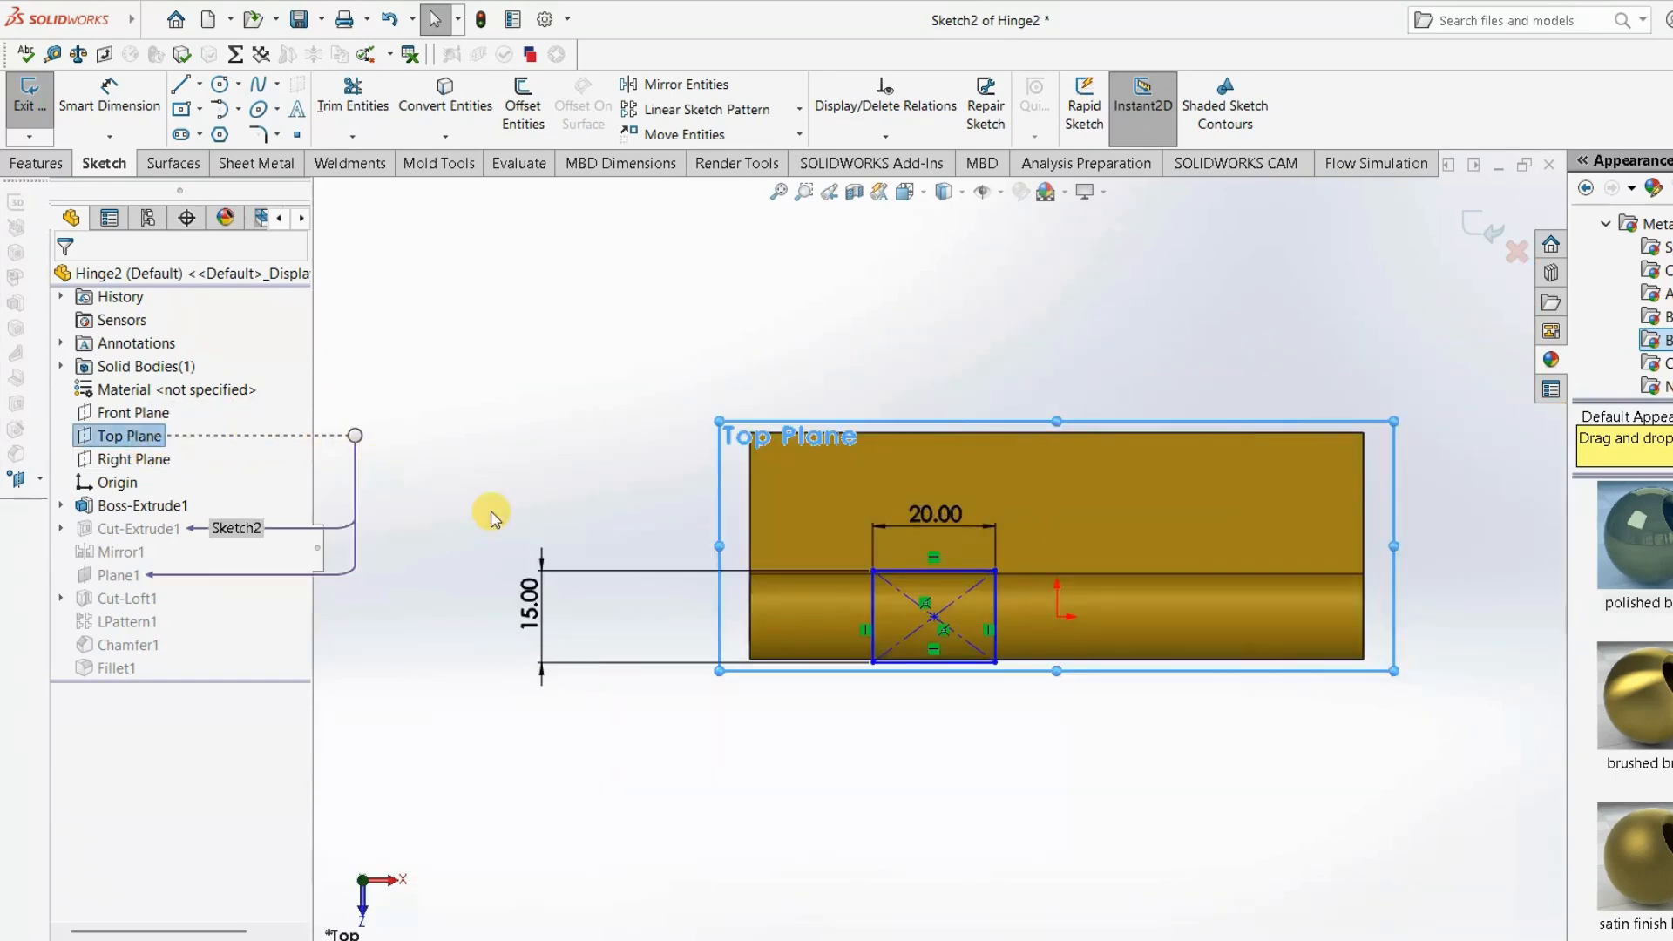
scroll(843, 620, "down", 4)
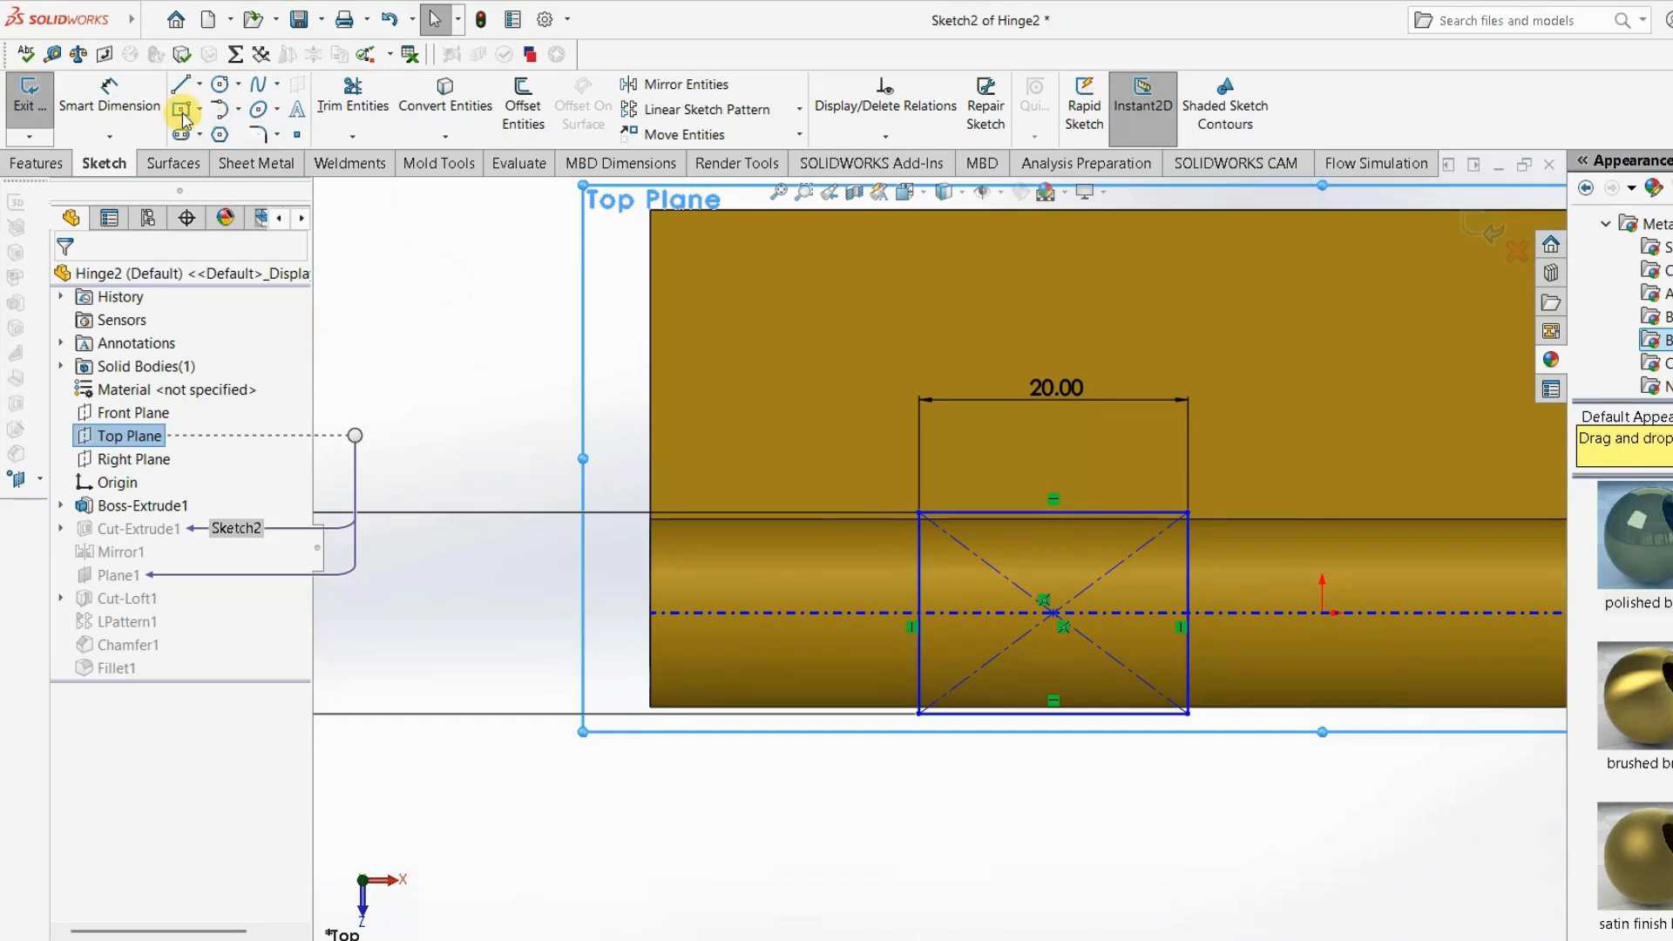
left_click(109, 96)
left_click(918, 579)
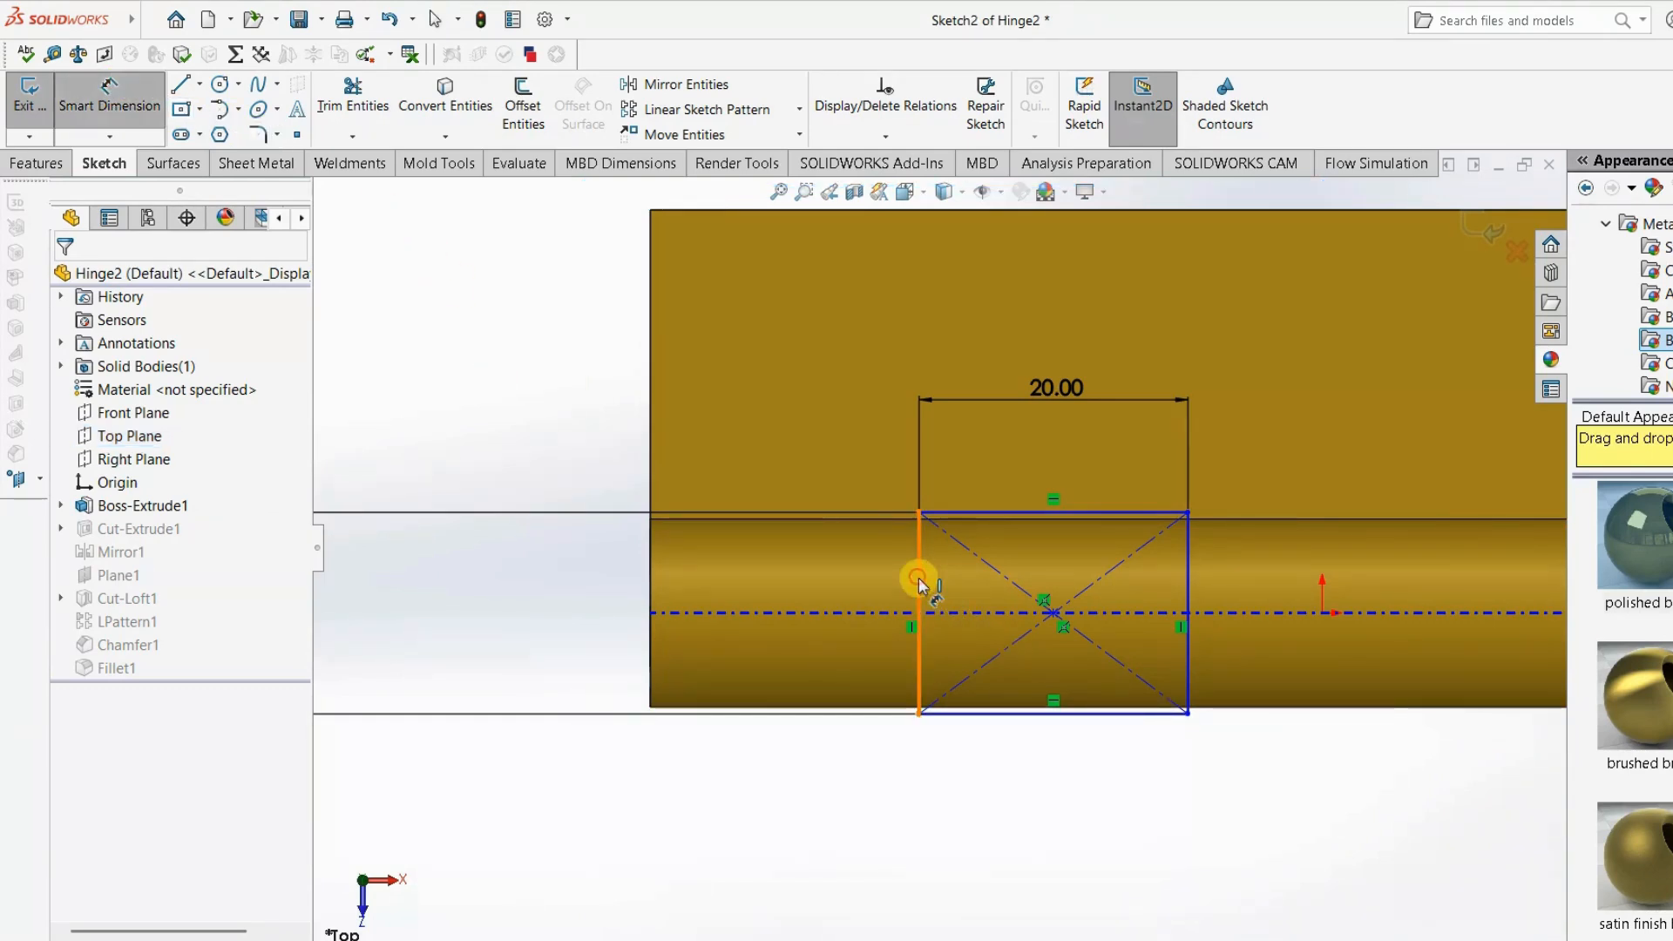
left_click(653, 582)
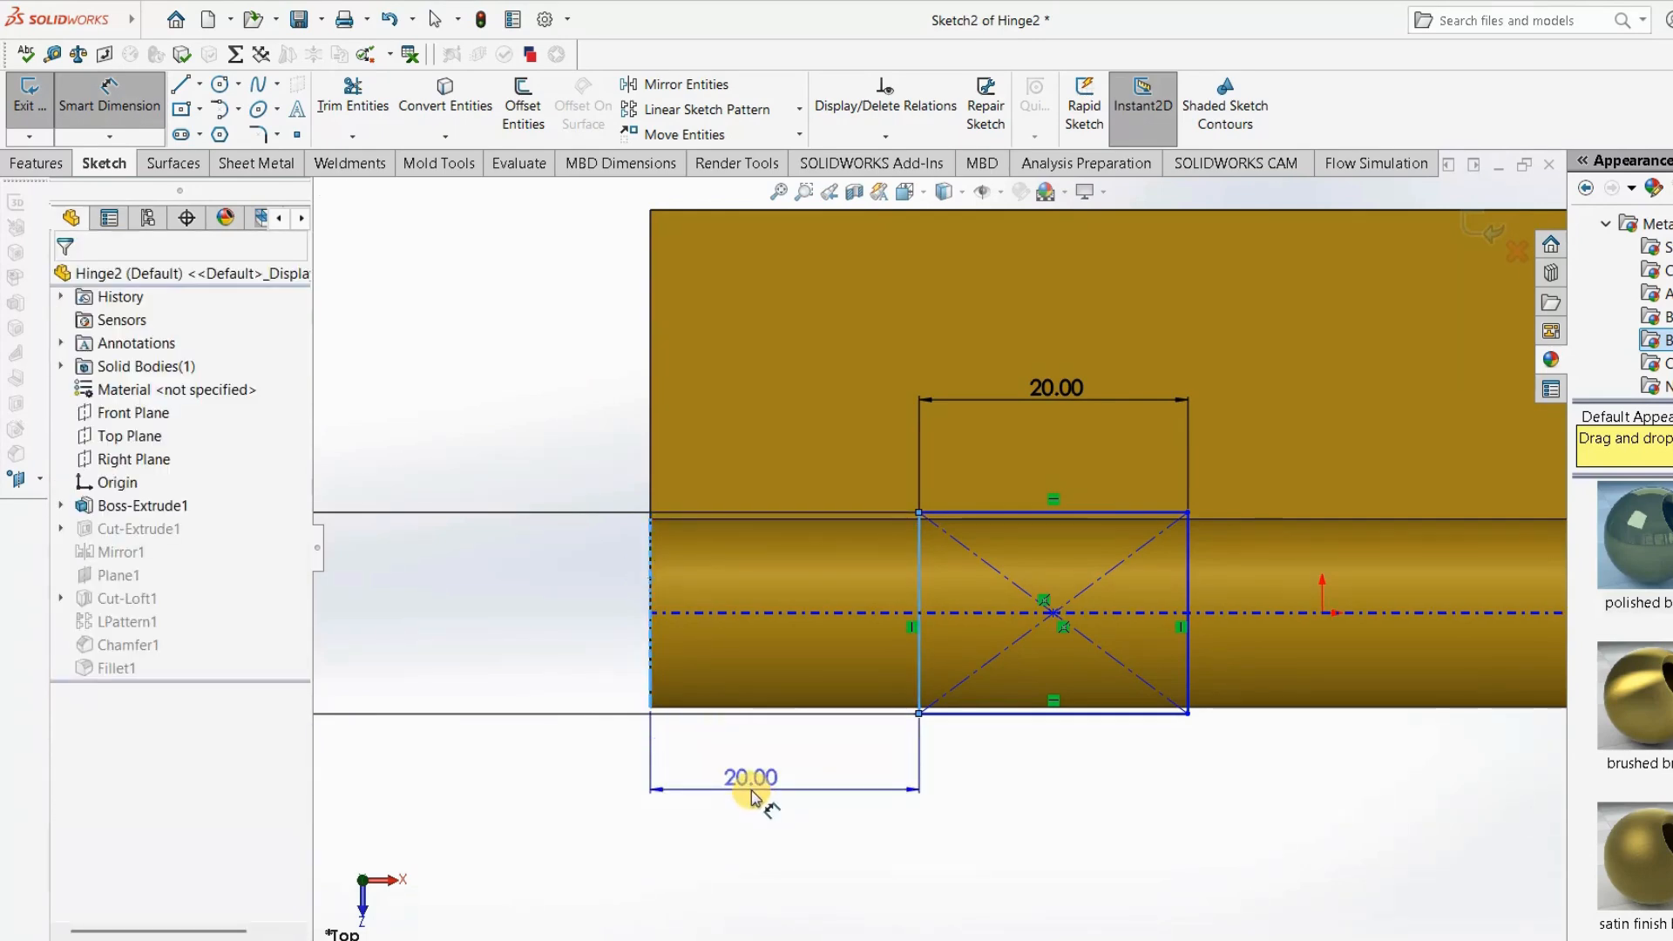
key("Escape")
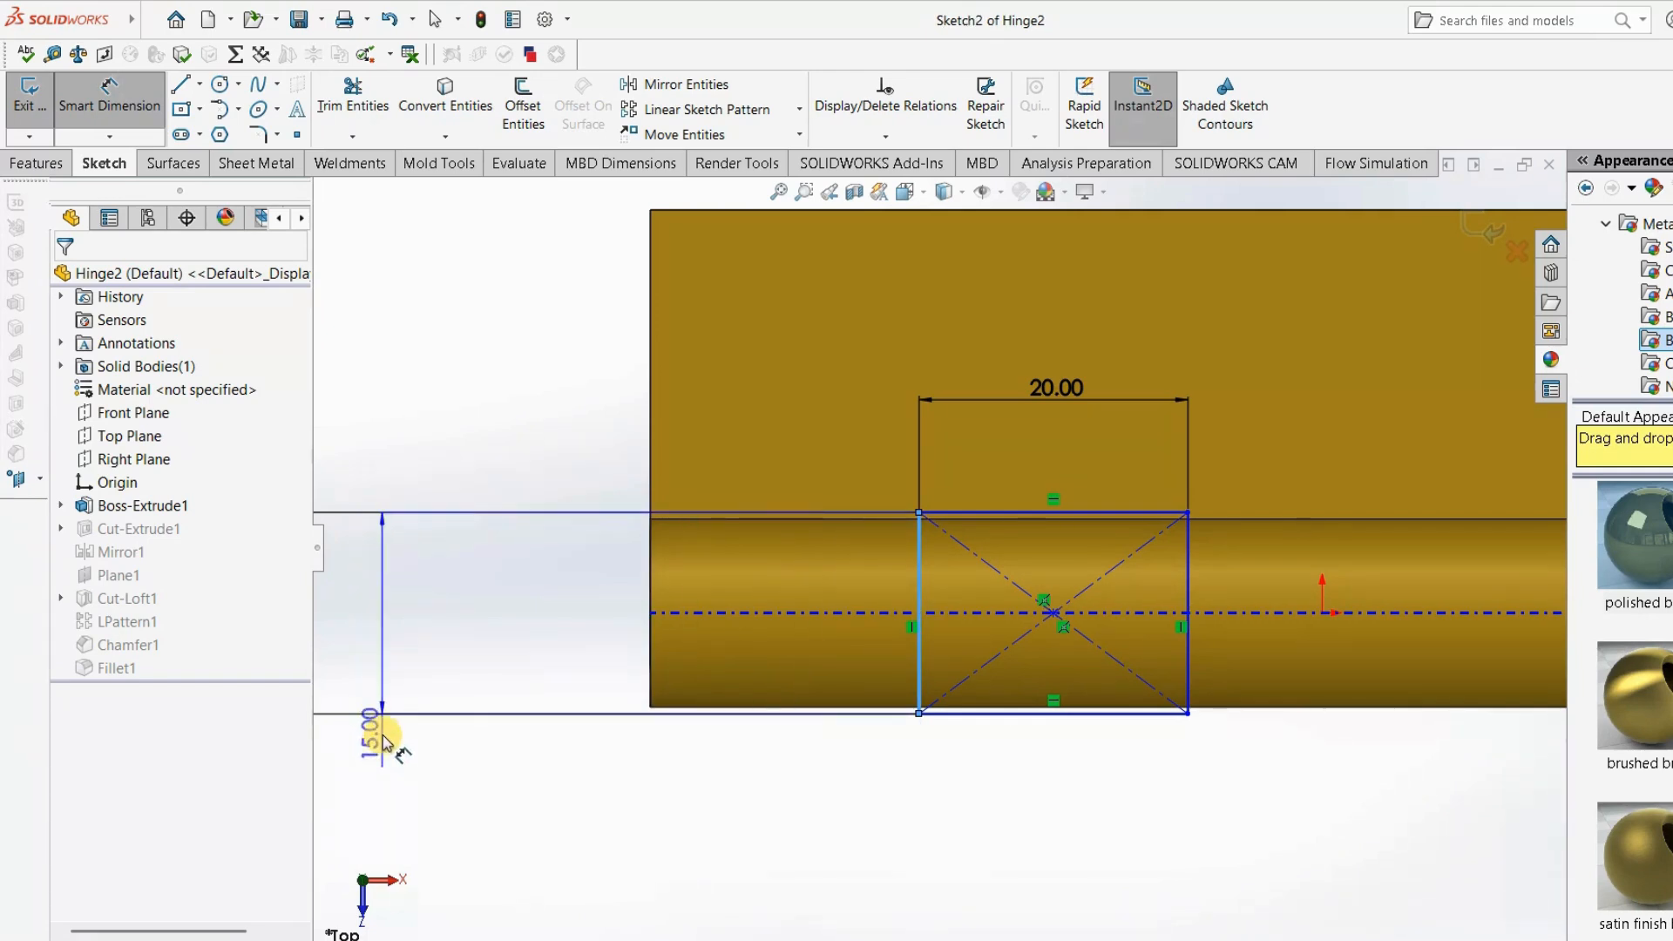
key("Escape")
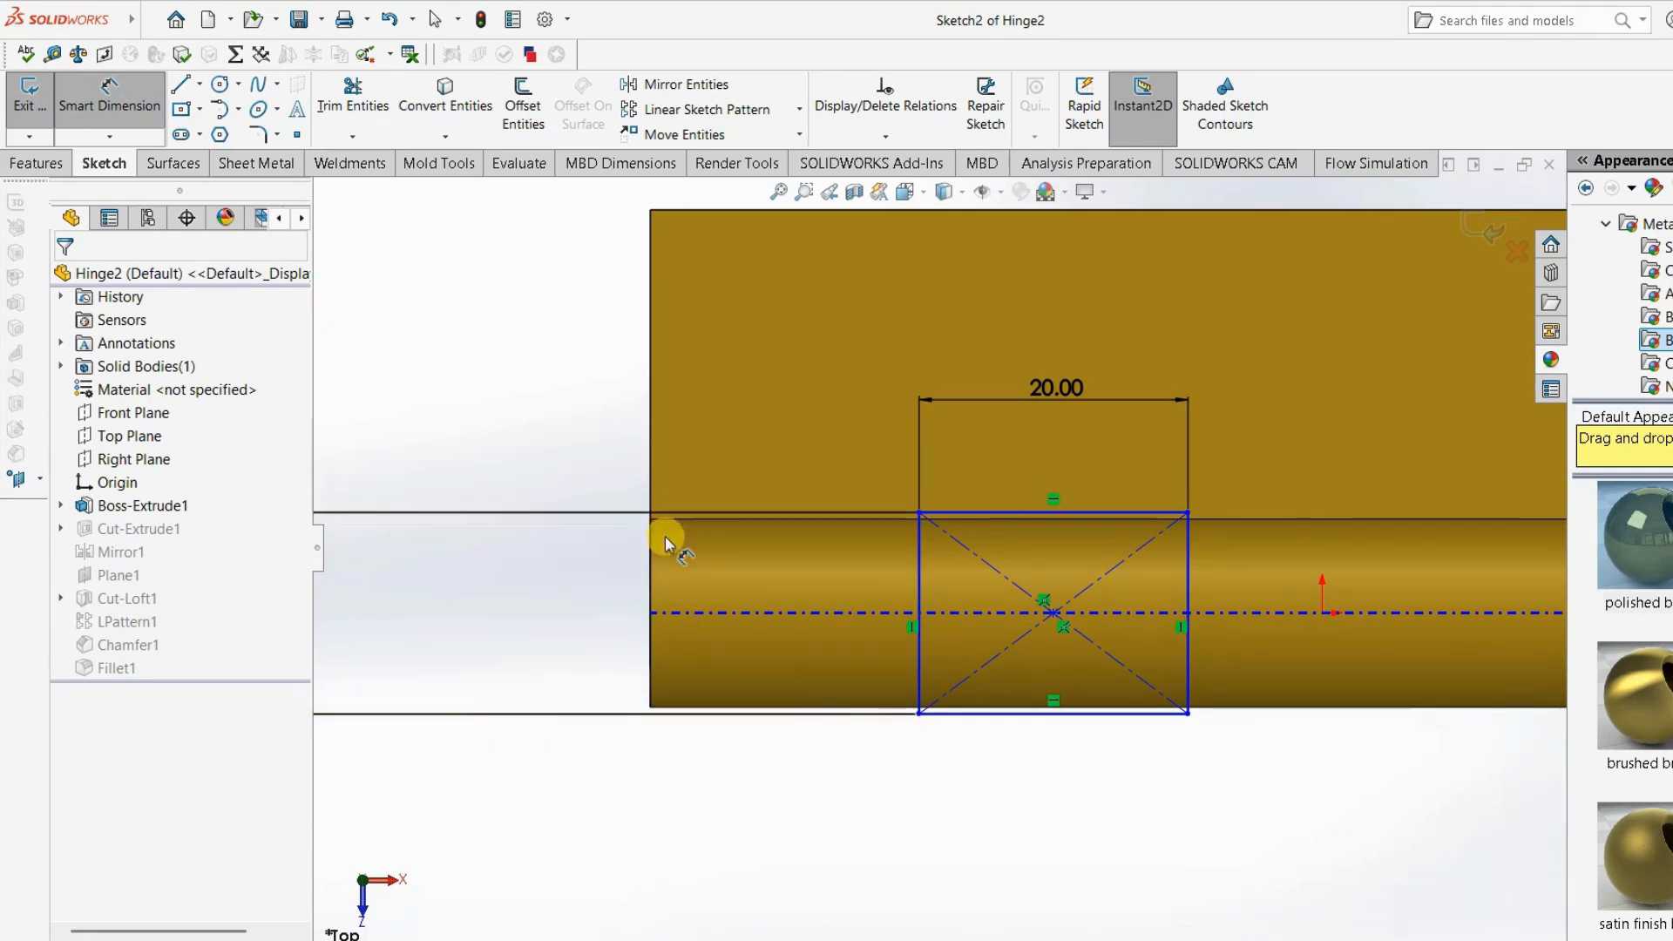
Dimension the rectangle's outer vertical side to the leaf's nearest end edge at 0 mm and exit the sketch.
left_click(650, 565)
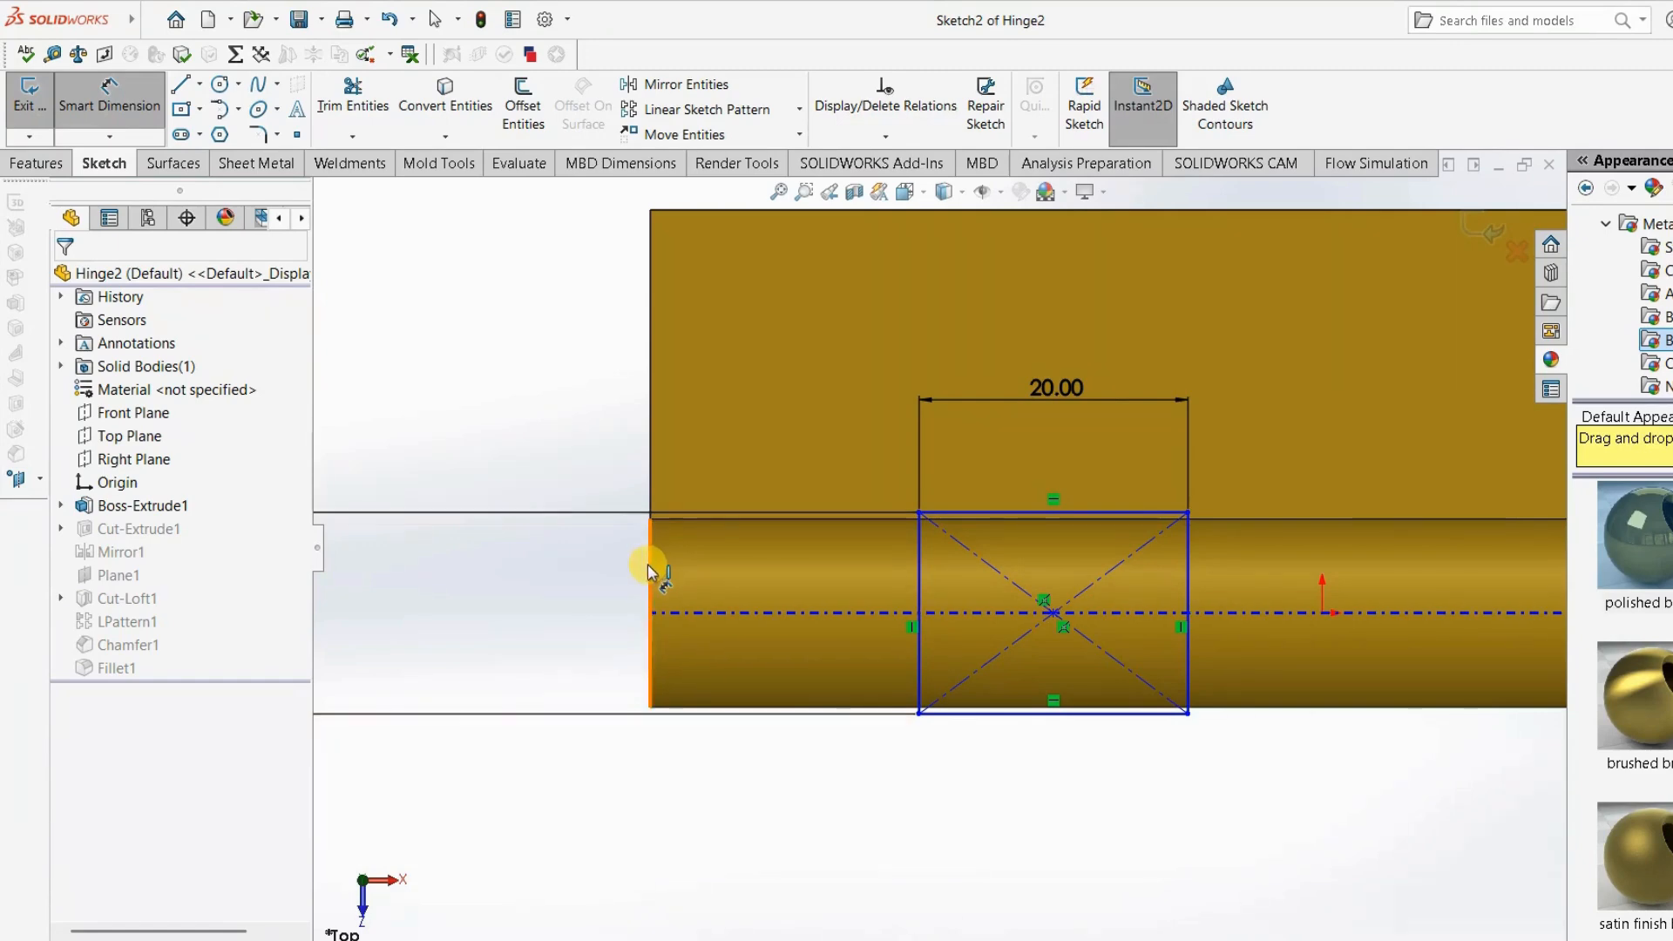
left_click(914, 595)
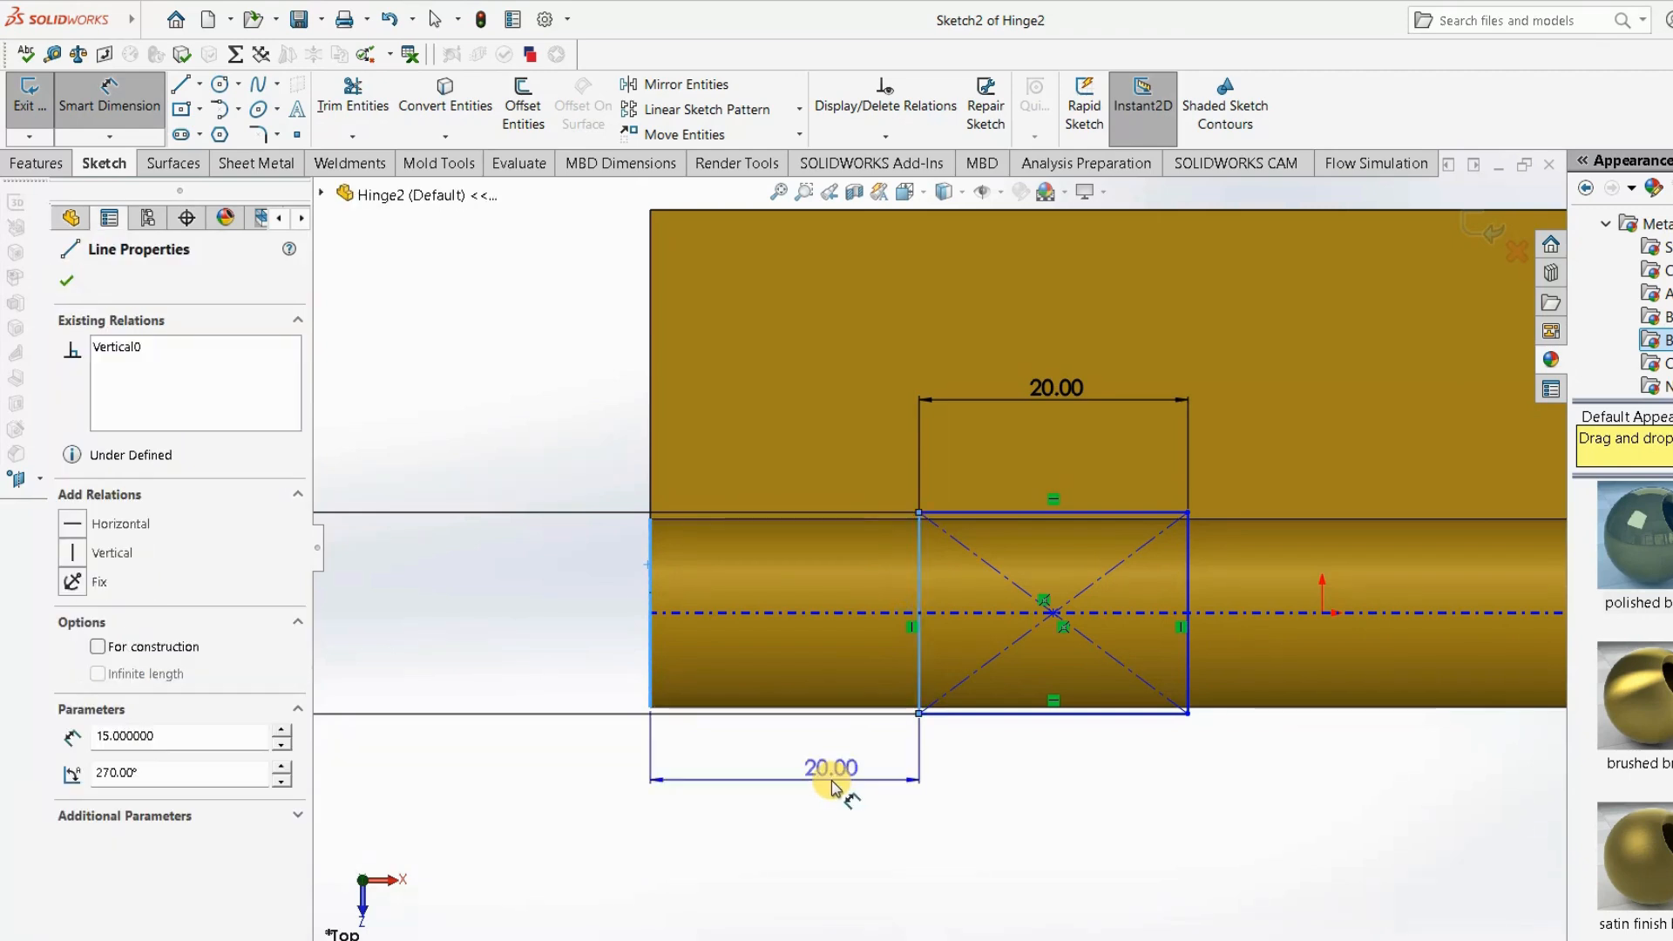
left_click(821, 796)
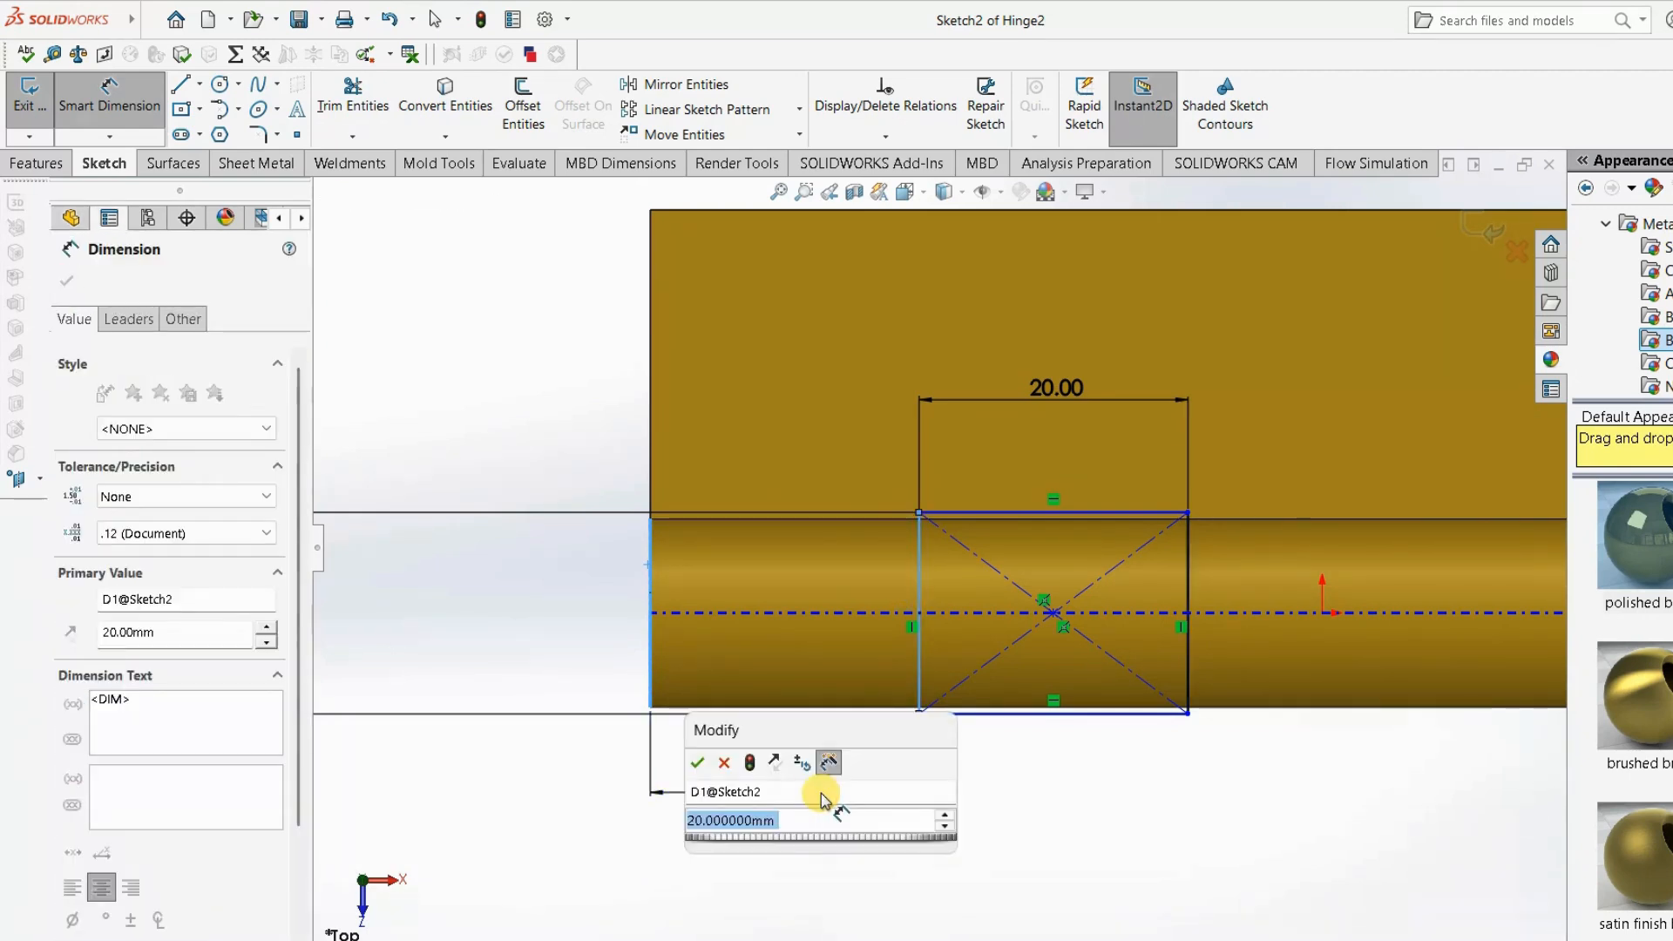
type("0")
key("Return")
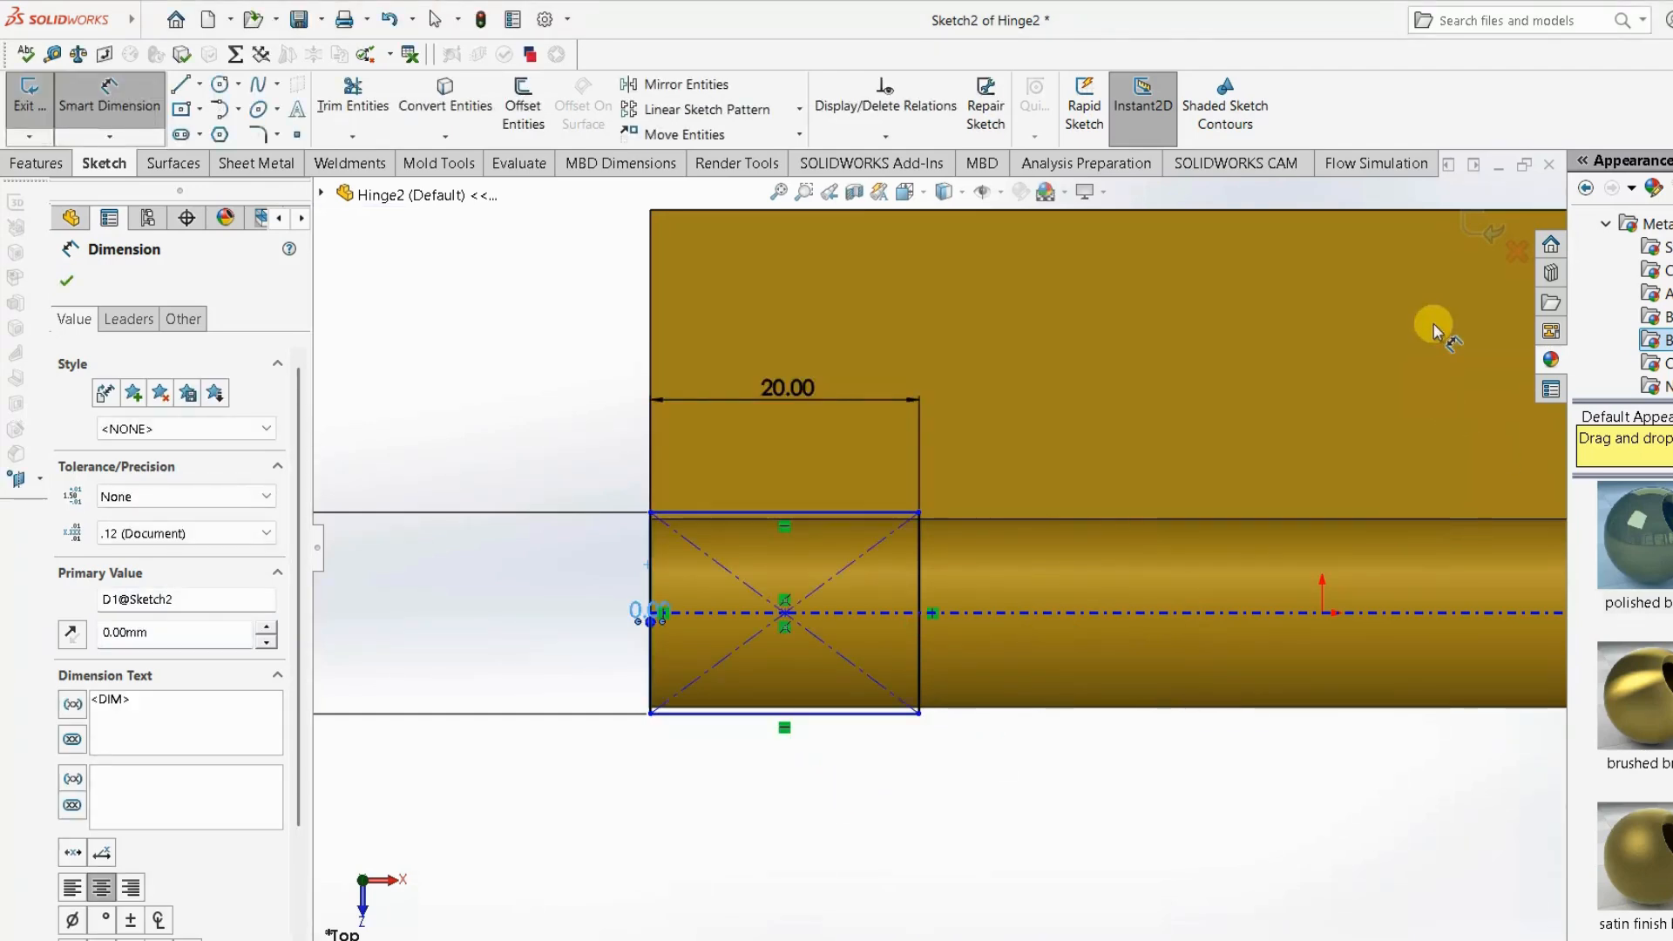
left_click(1484, 225)
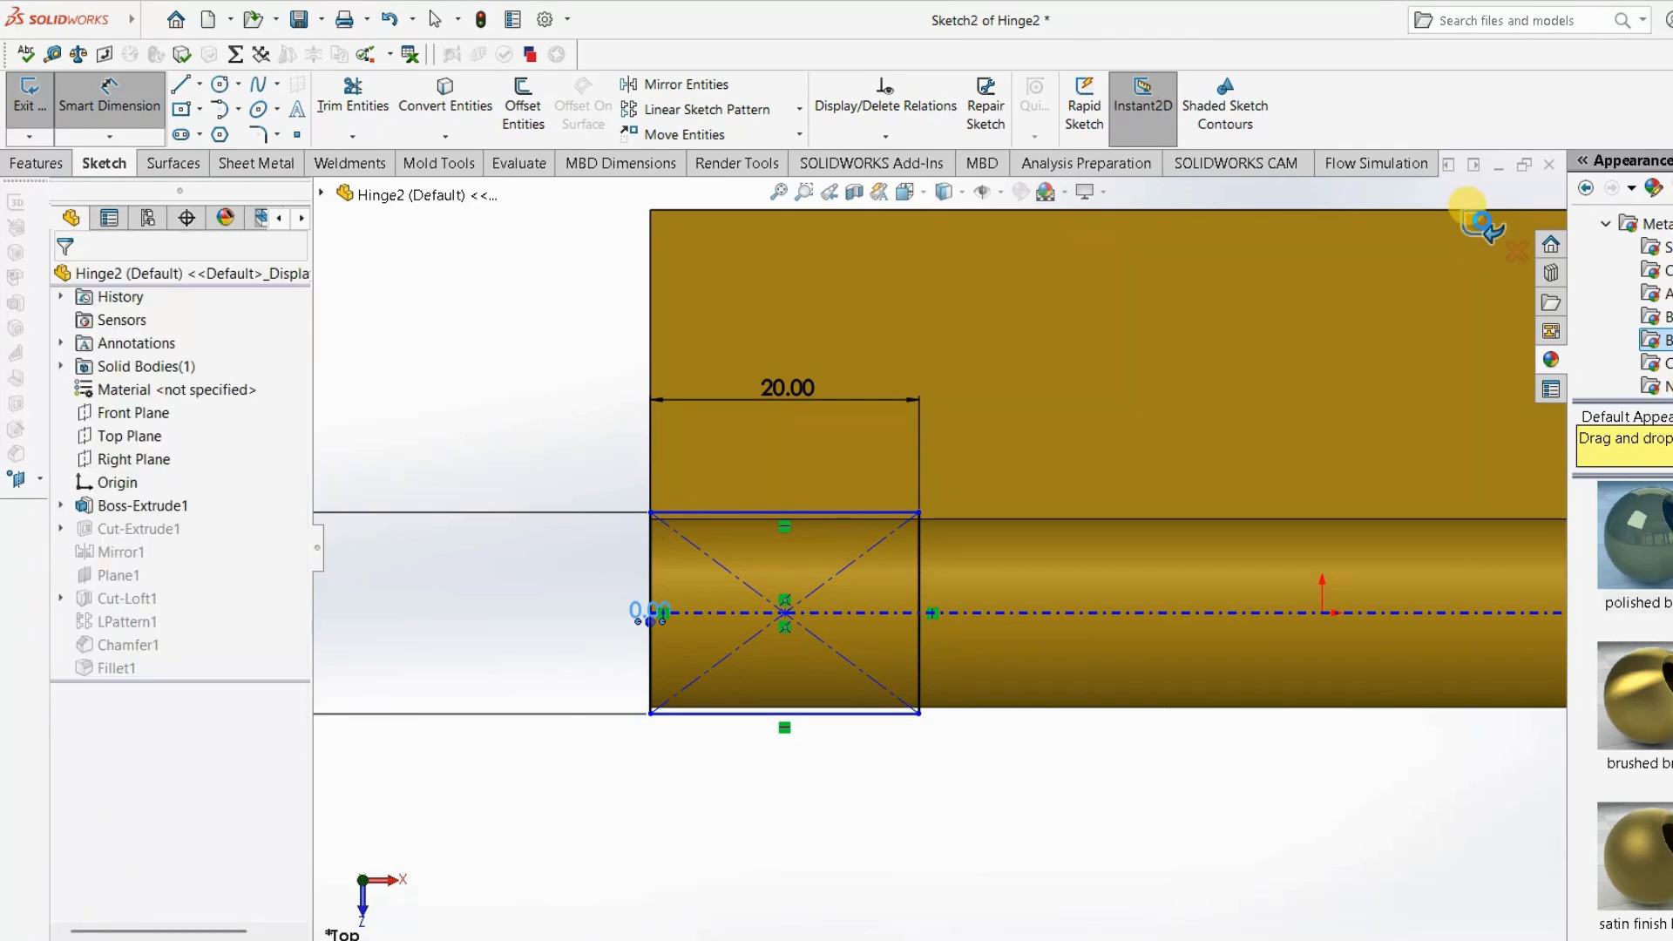
left_click(1488, 230)
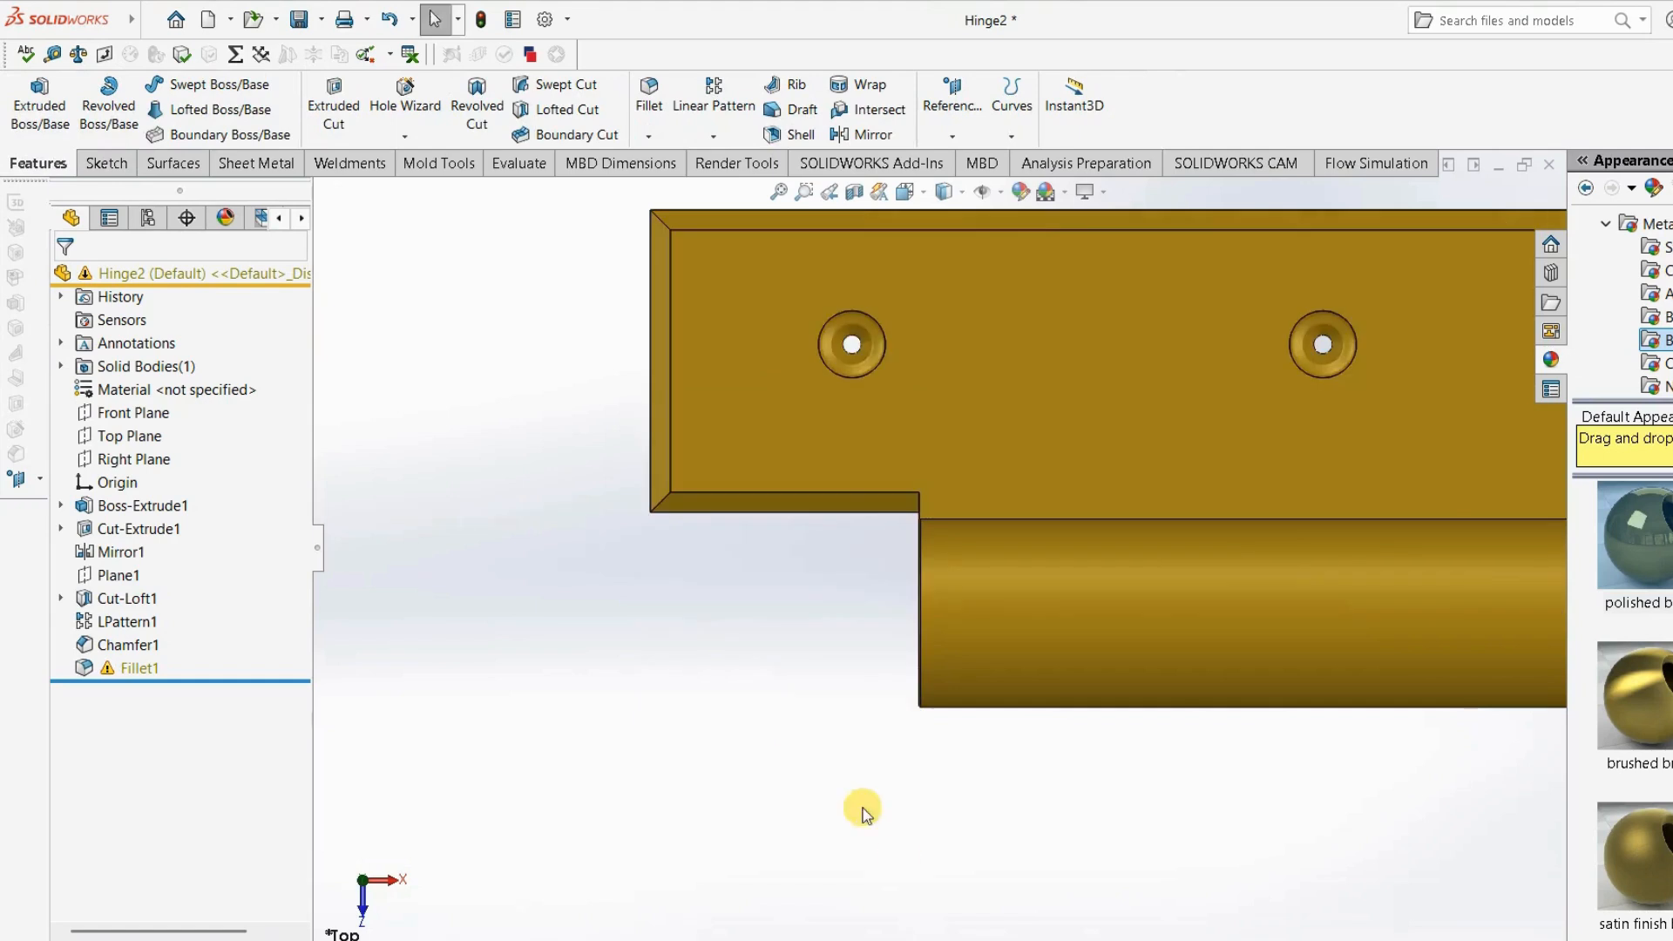
Start a linear pattern of Cut-Extrude1 in the direction of the leaf's long straight edge opposite the knuckles.
key("f")
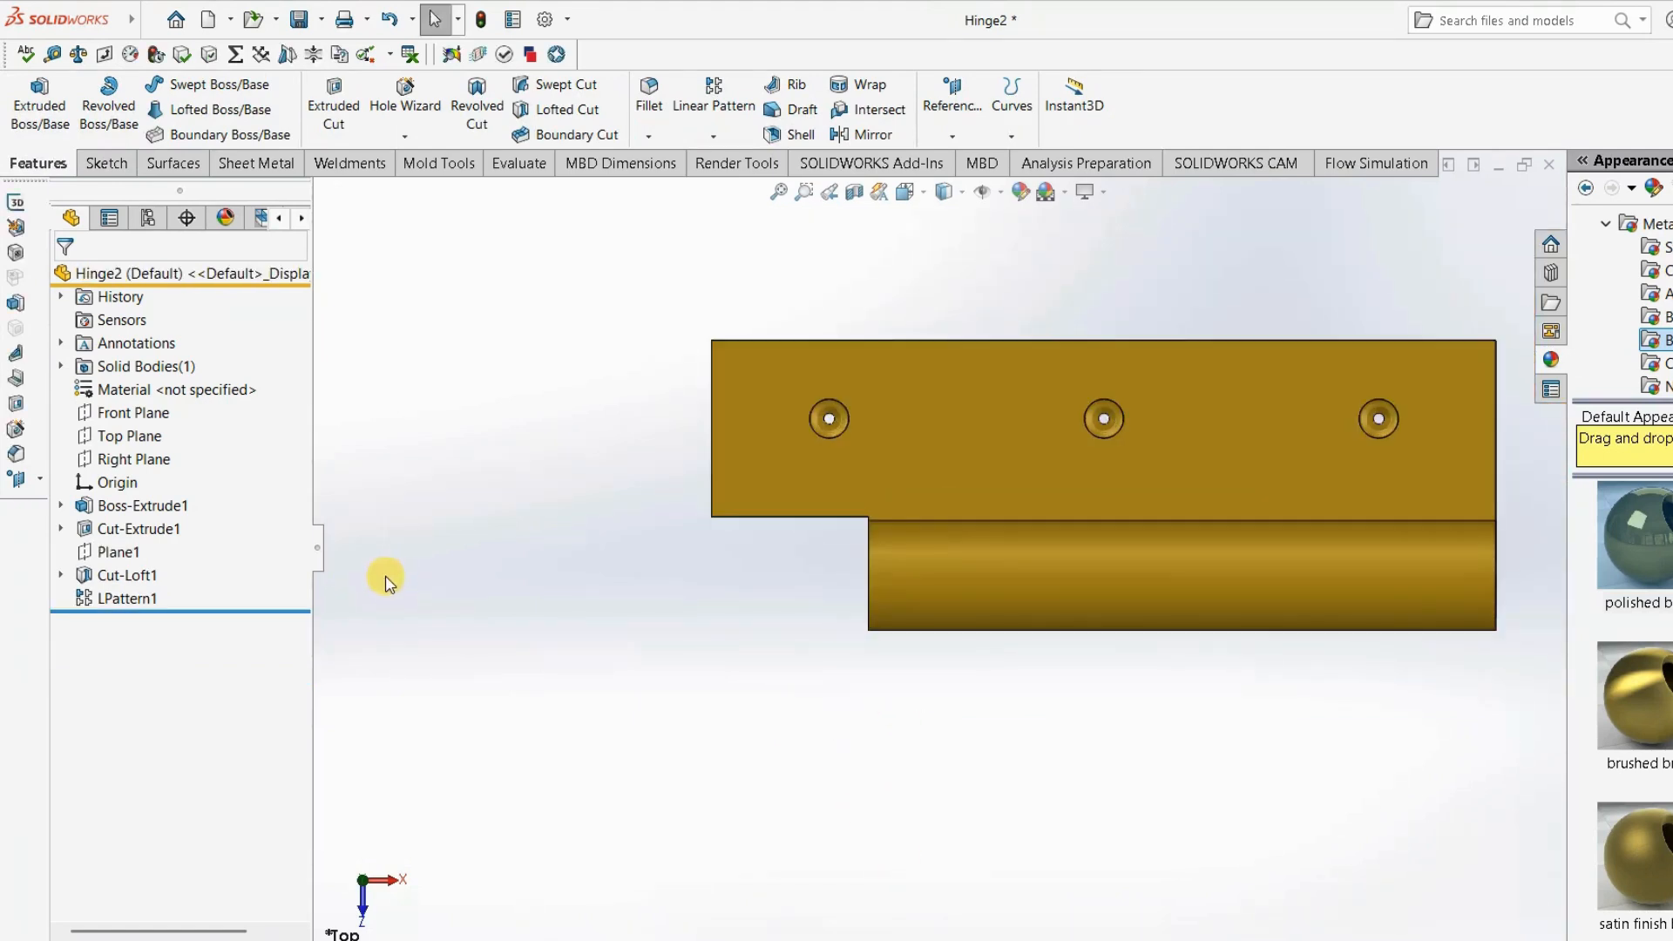
left_click(714, 139)
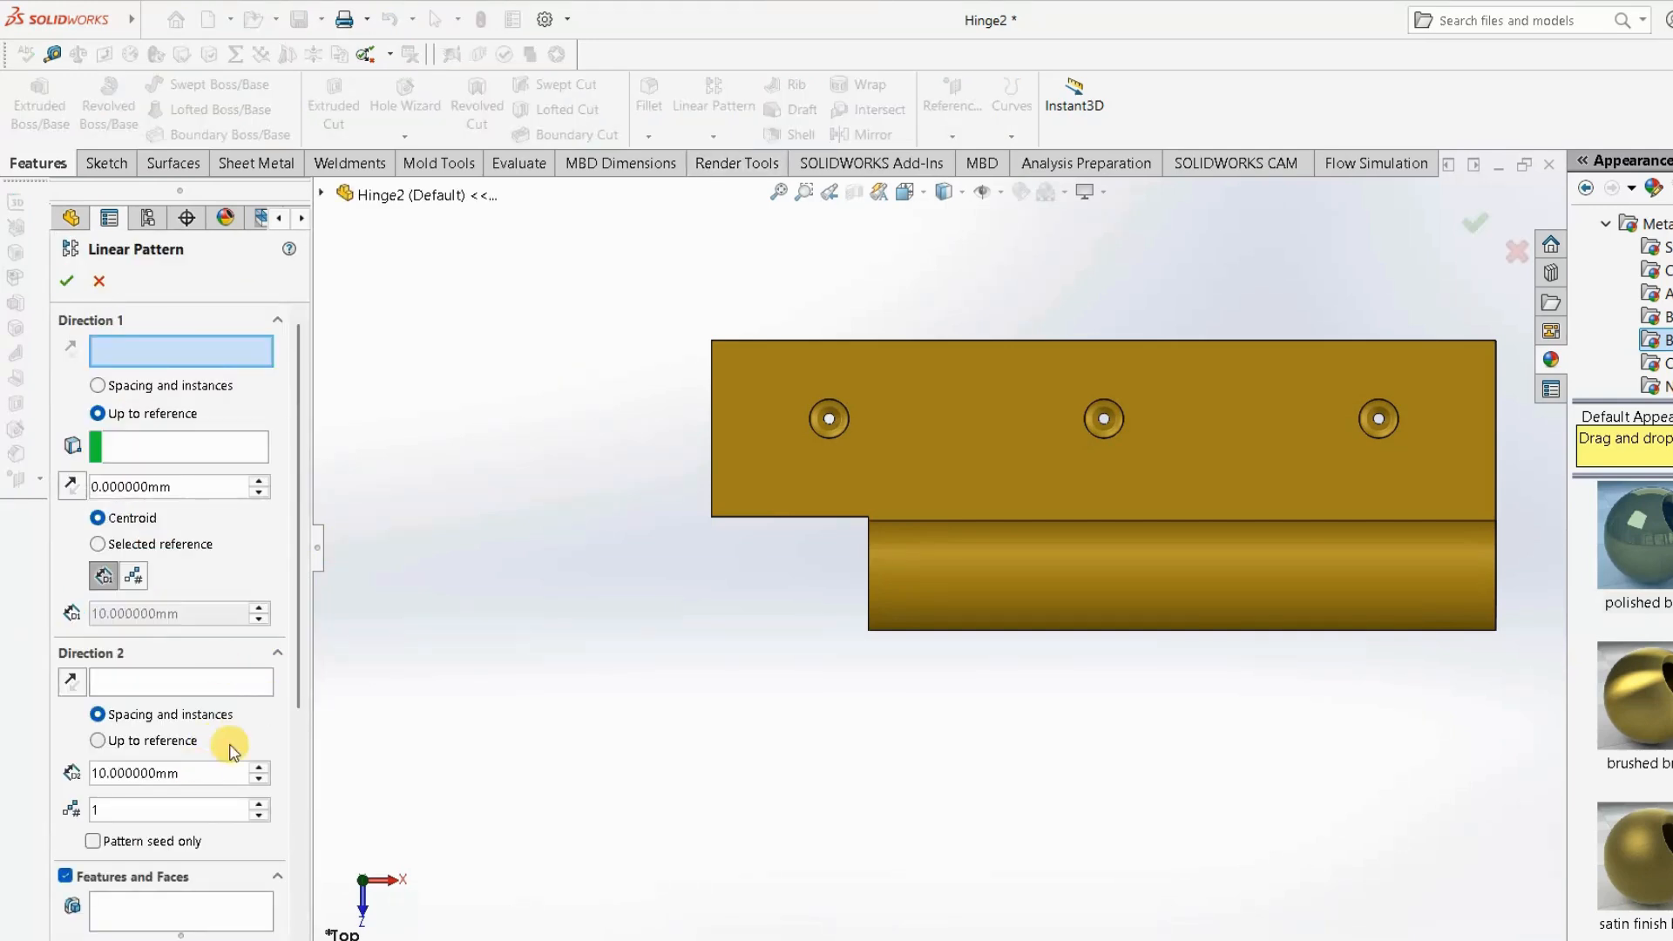
left_click(217, 895)
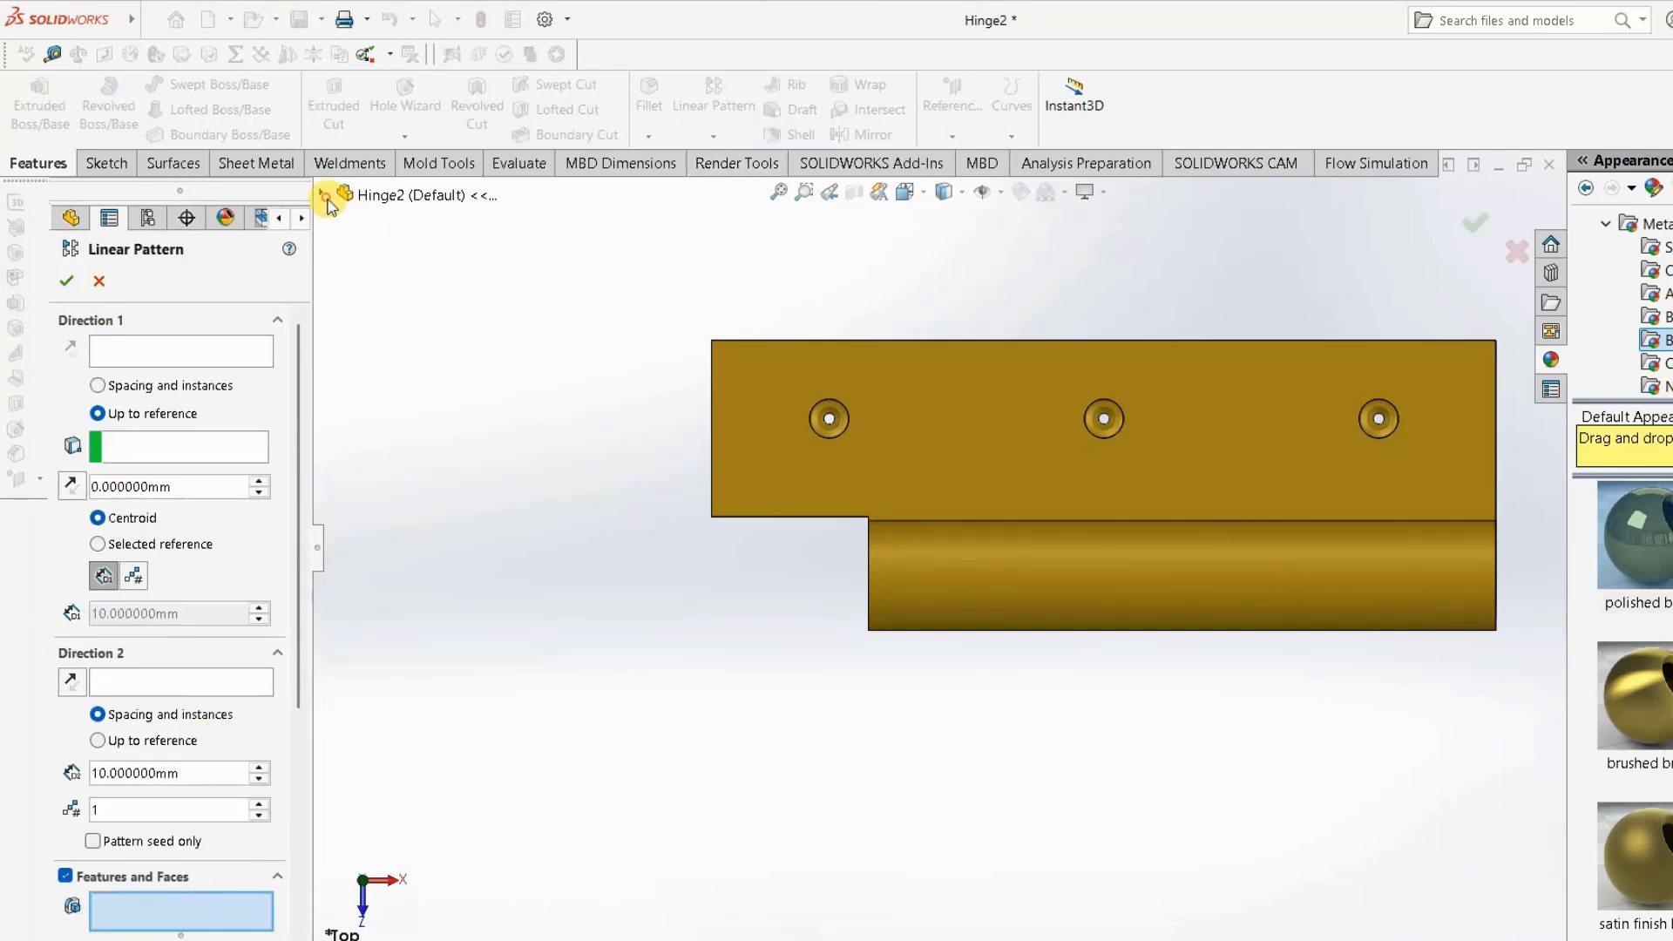
left_click(322, 194)
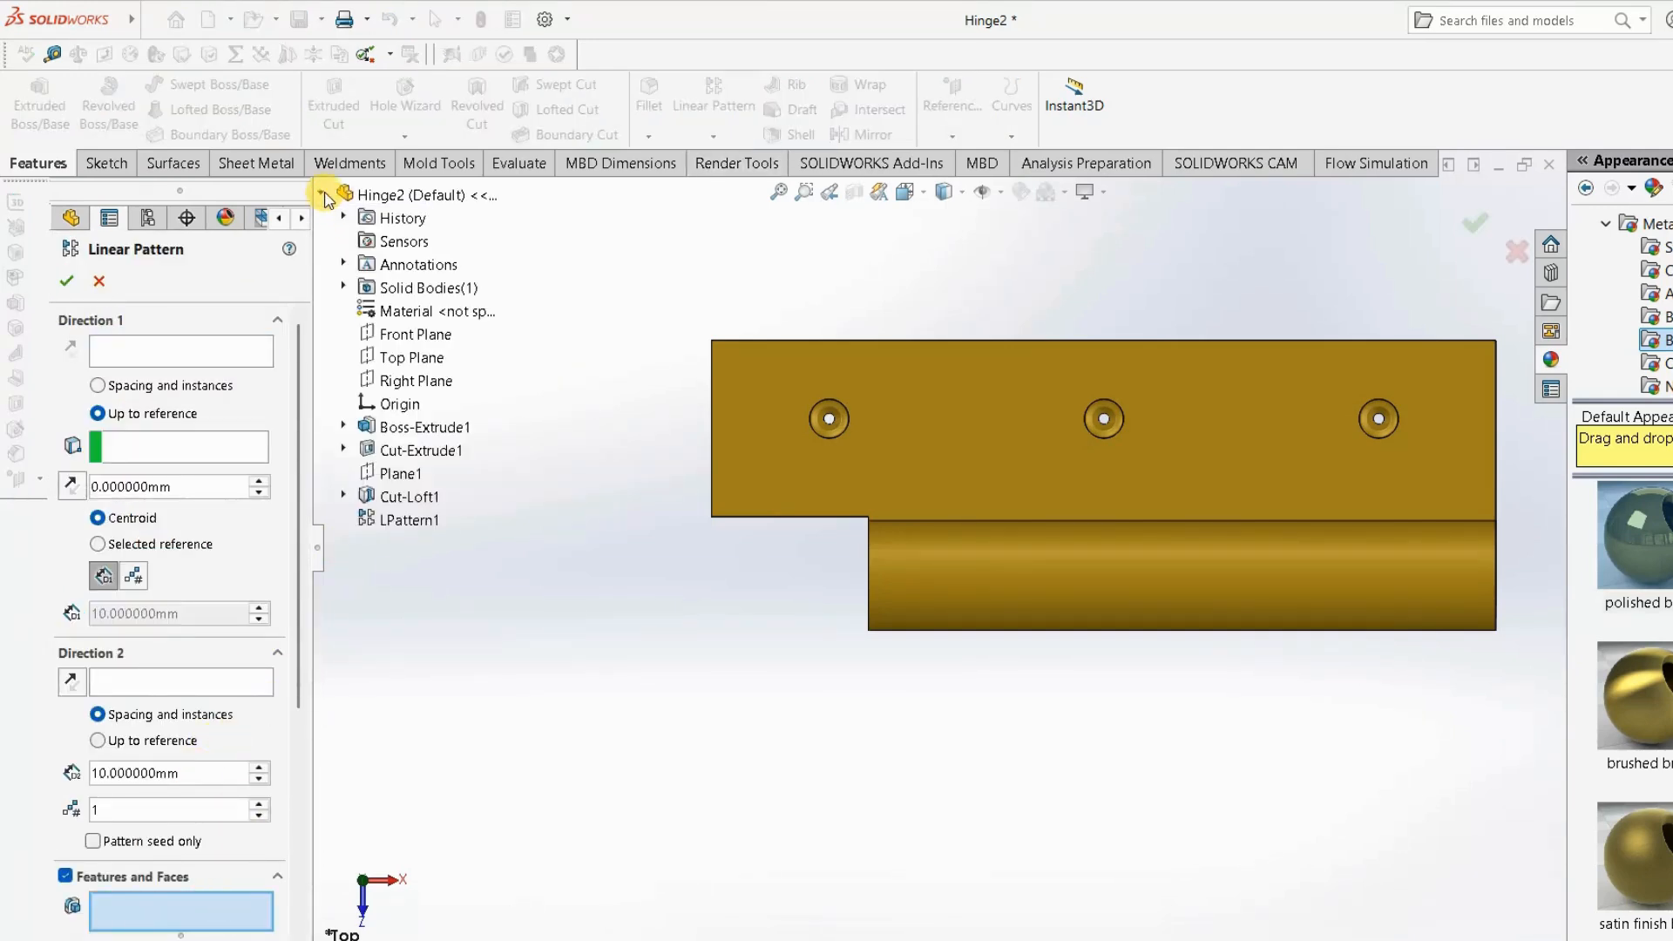
left_click(403, 453)
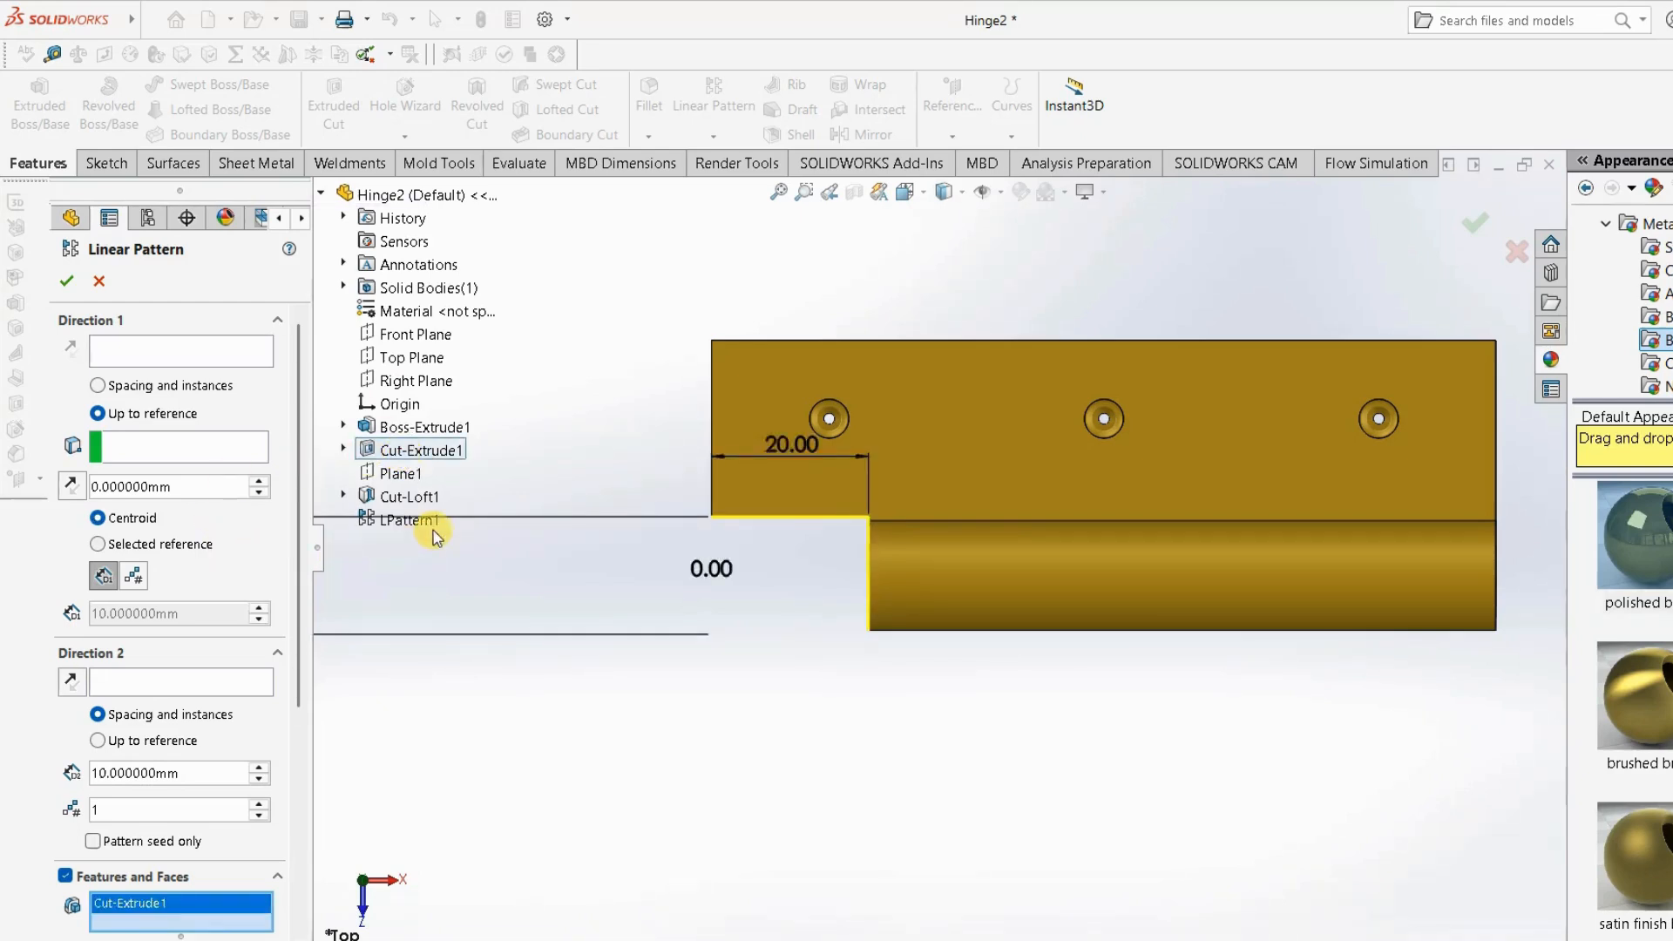
left_click(166, 349)
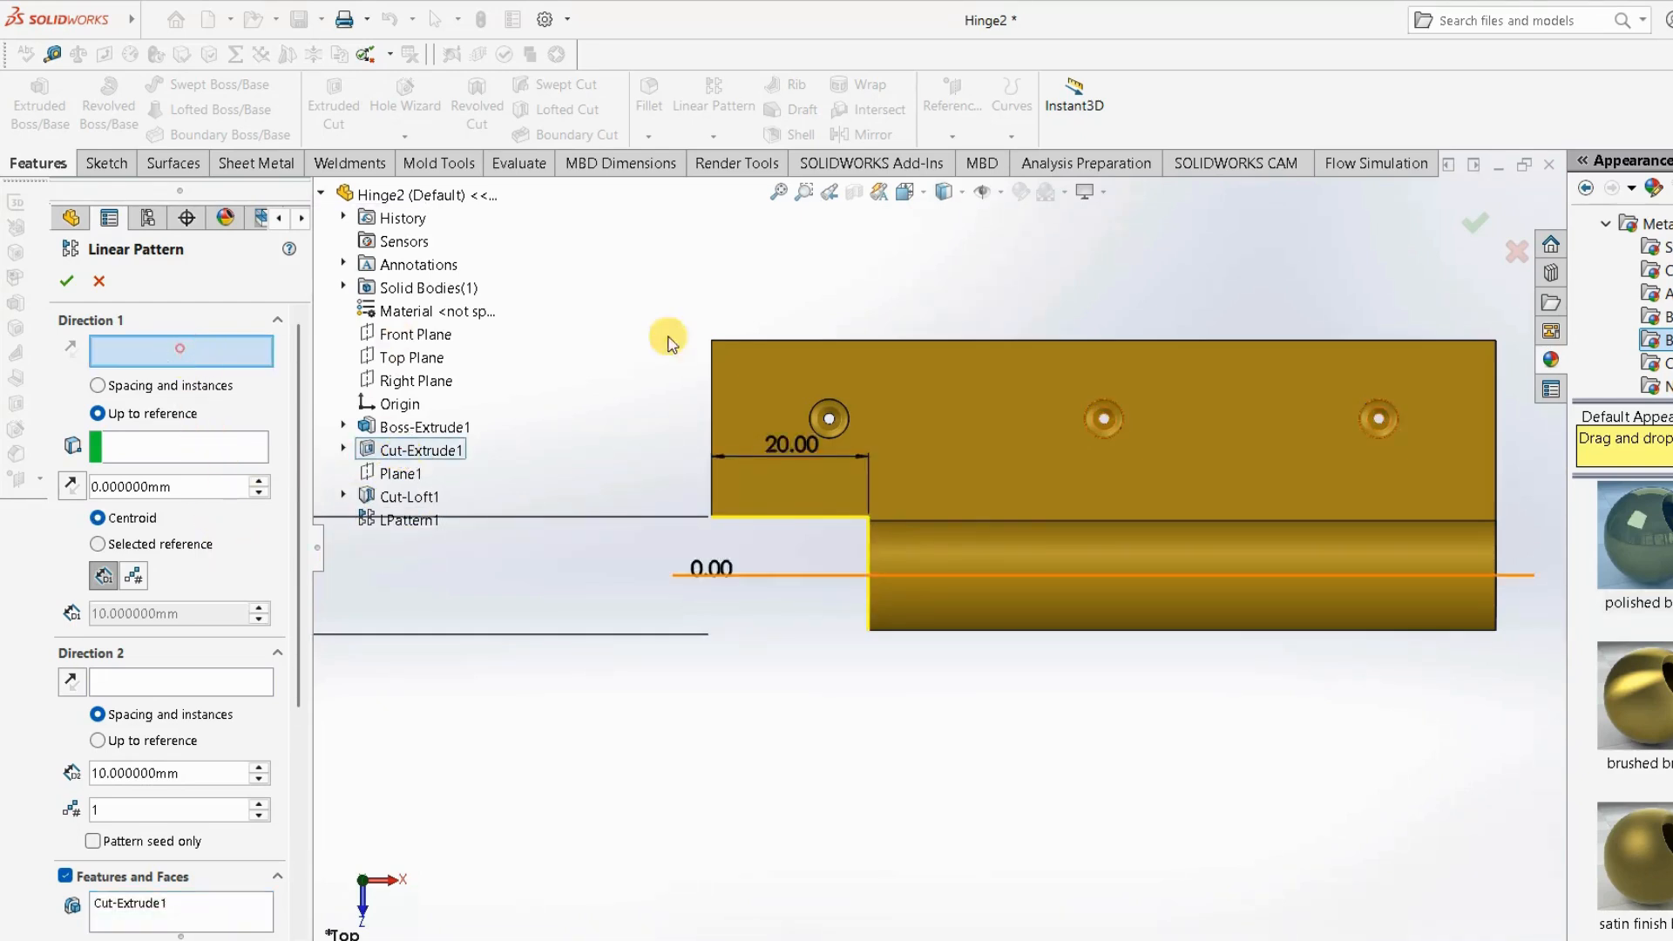
left_click(915, 338)
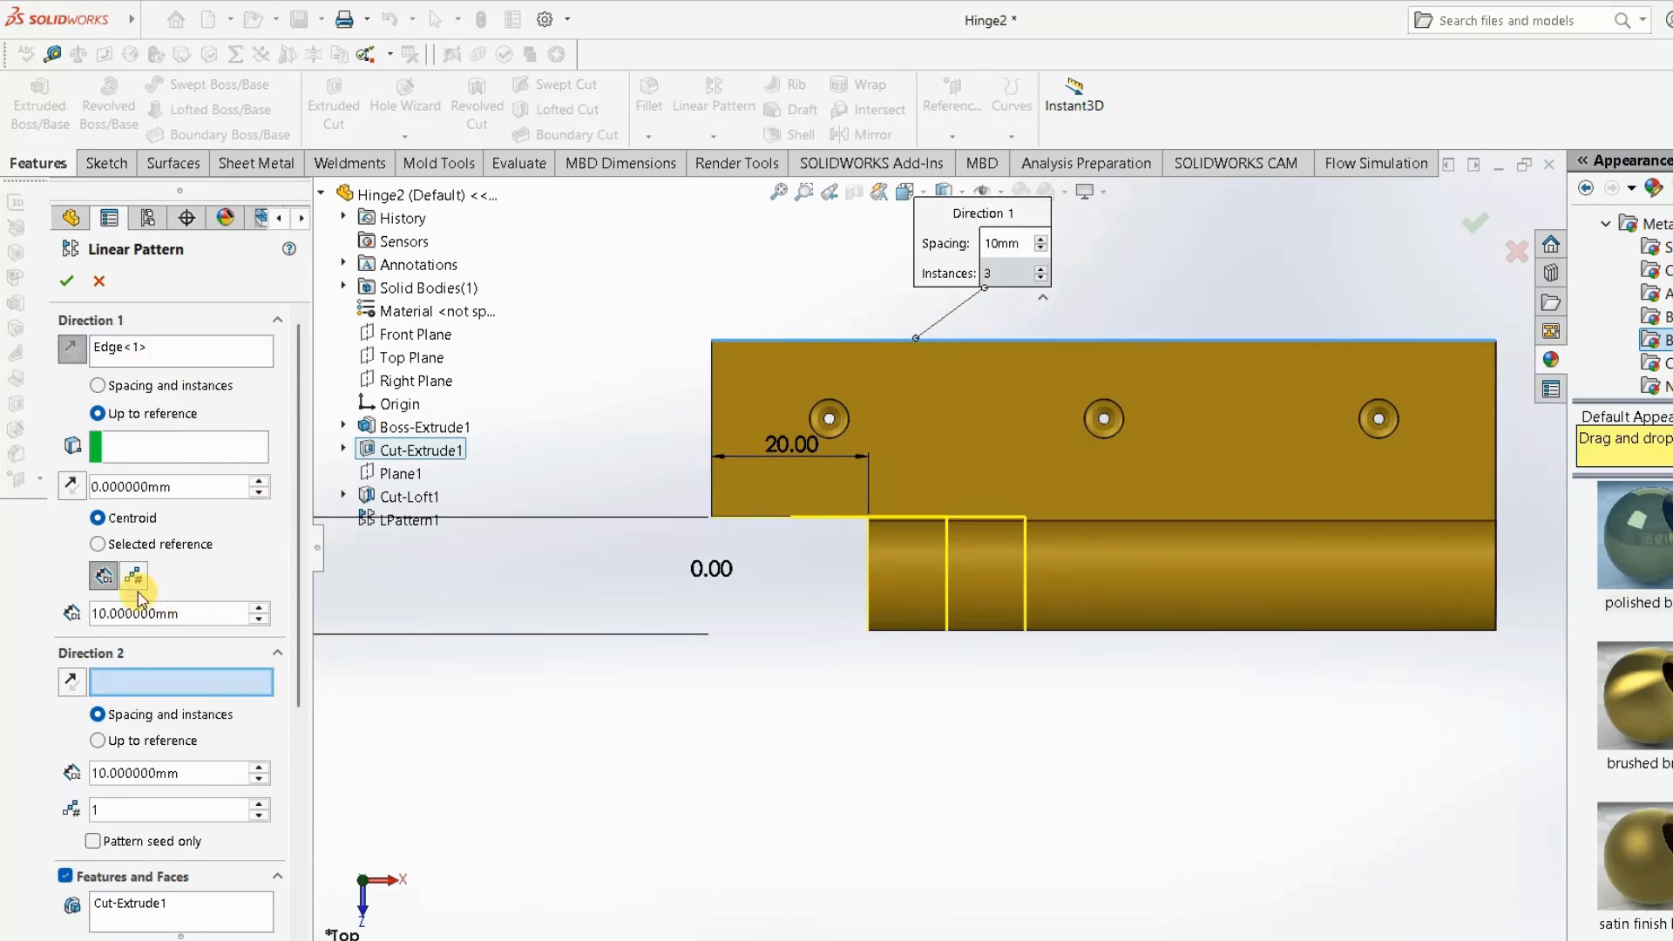
Extend the pattern up to the leaf's far end edge with 3 instances and complete it.
left_click(174, 447)
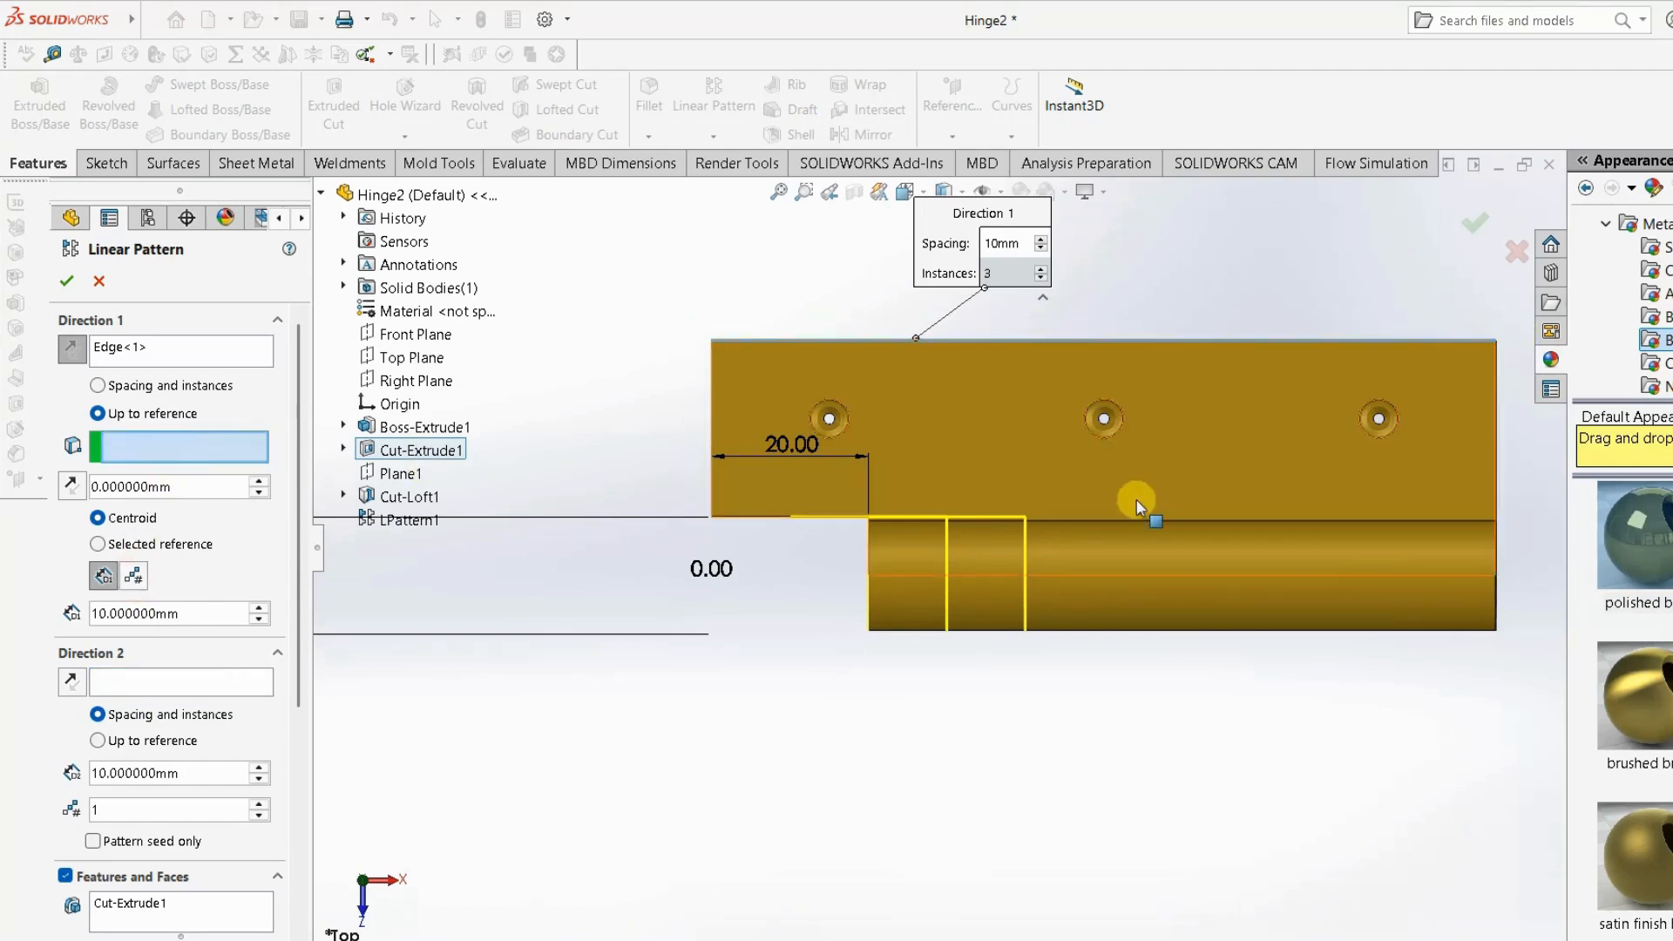
left_click(1496, 470)
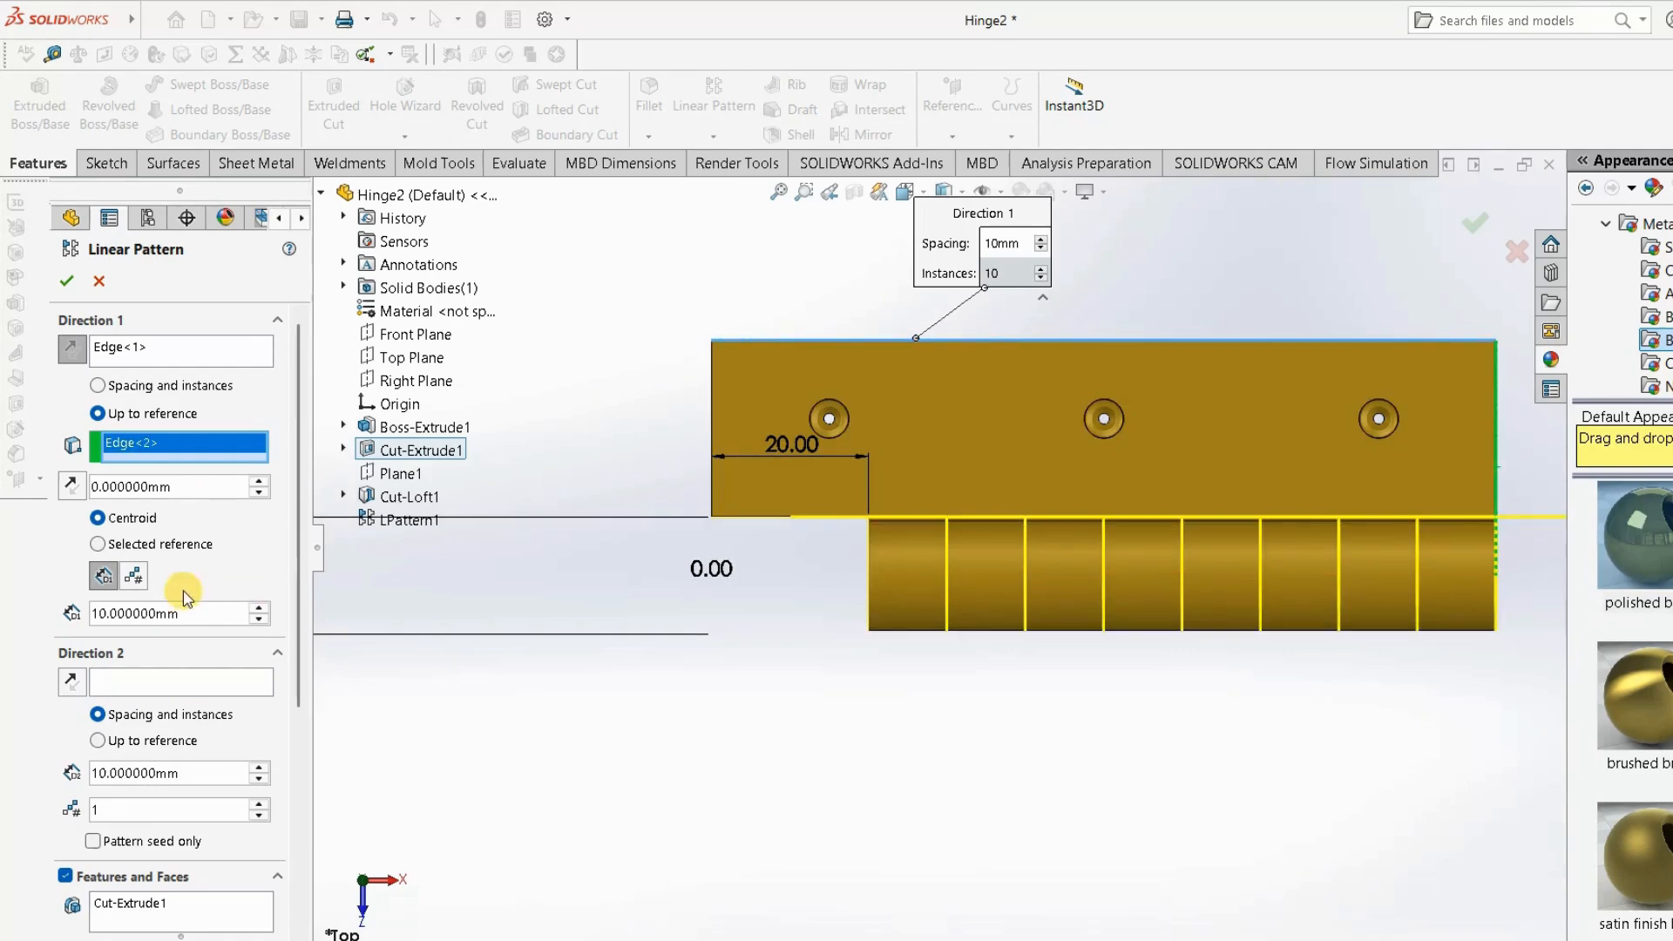
left_click(135, 576)
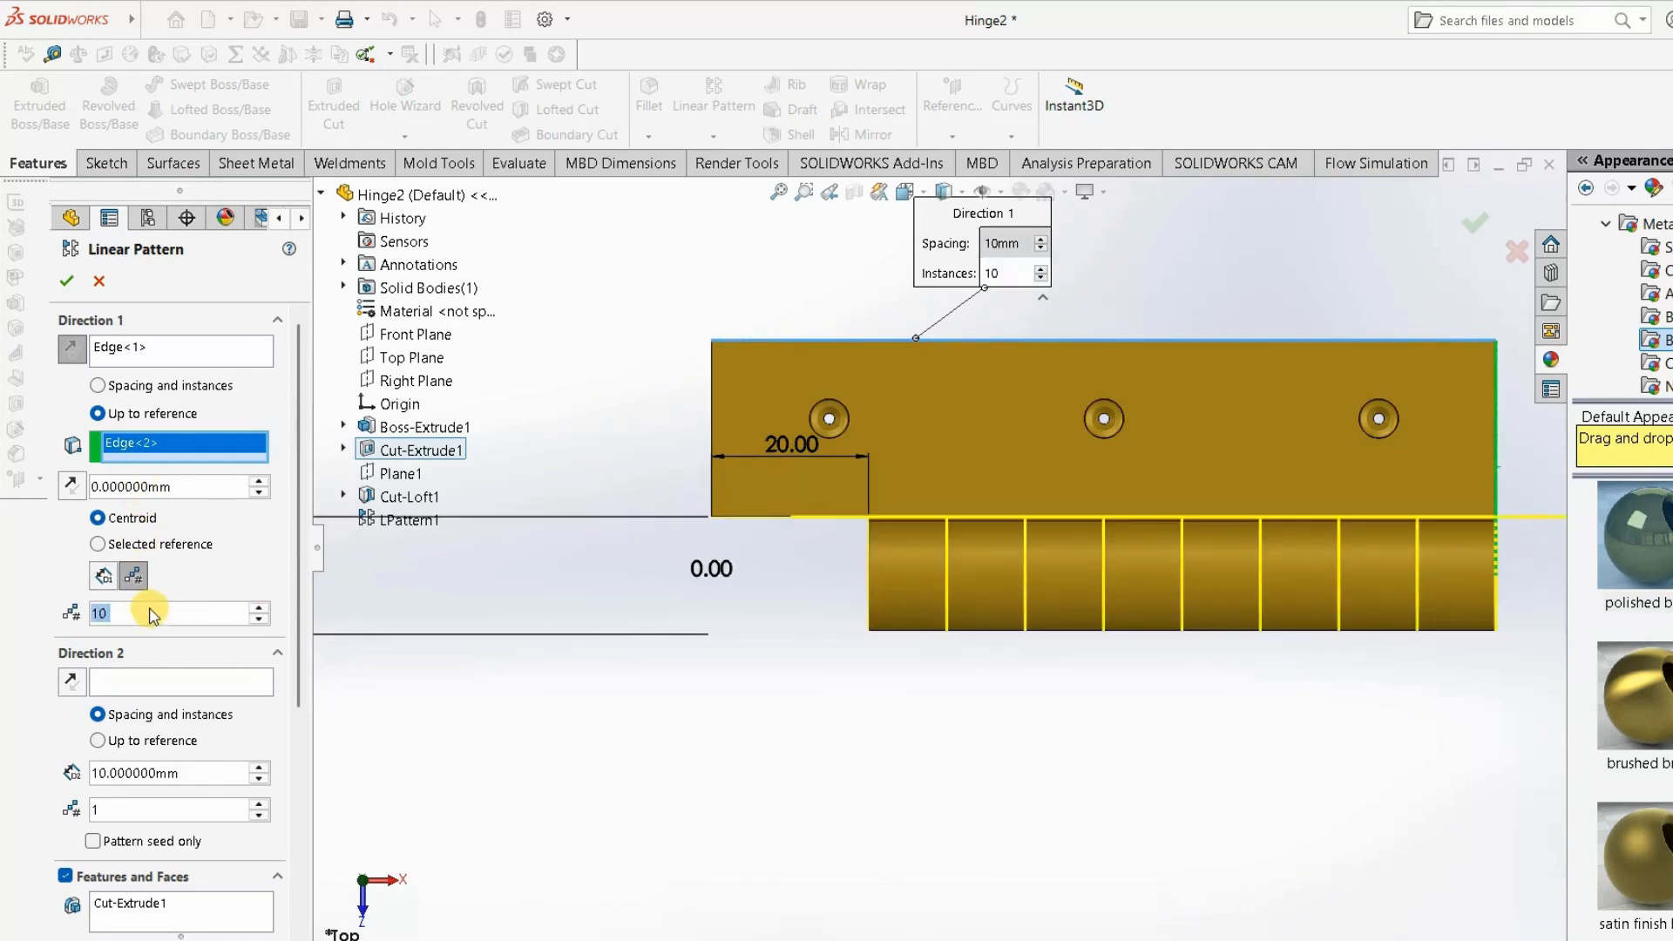
type("3")
key("Return")
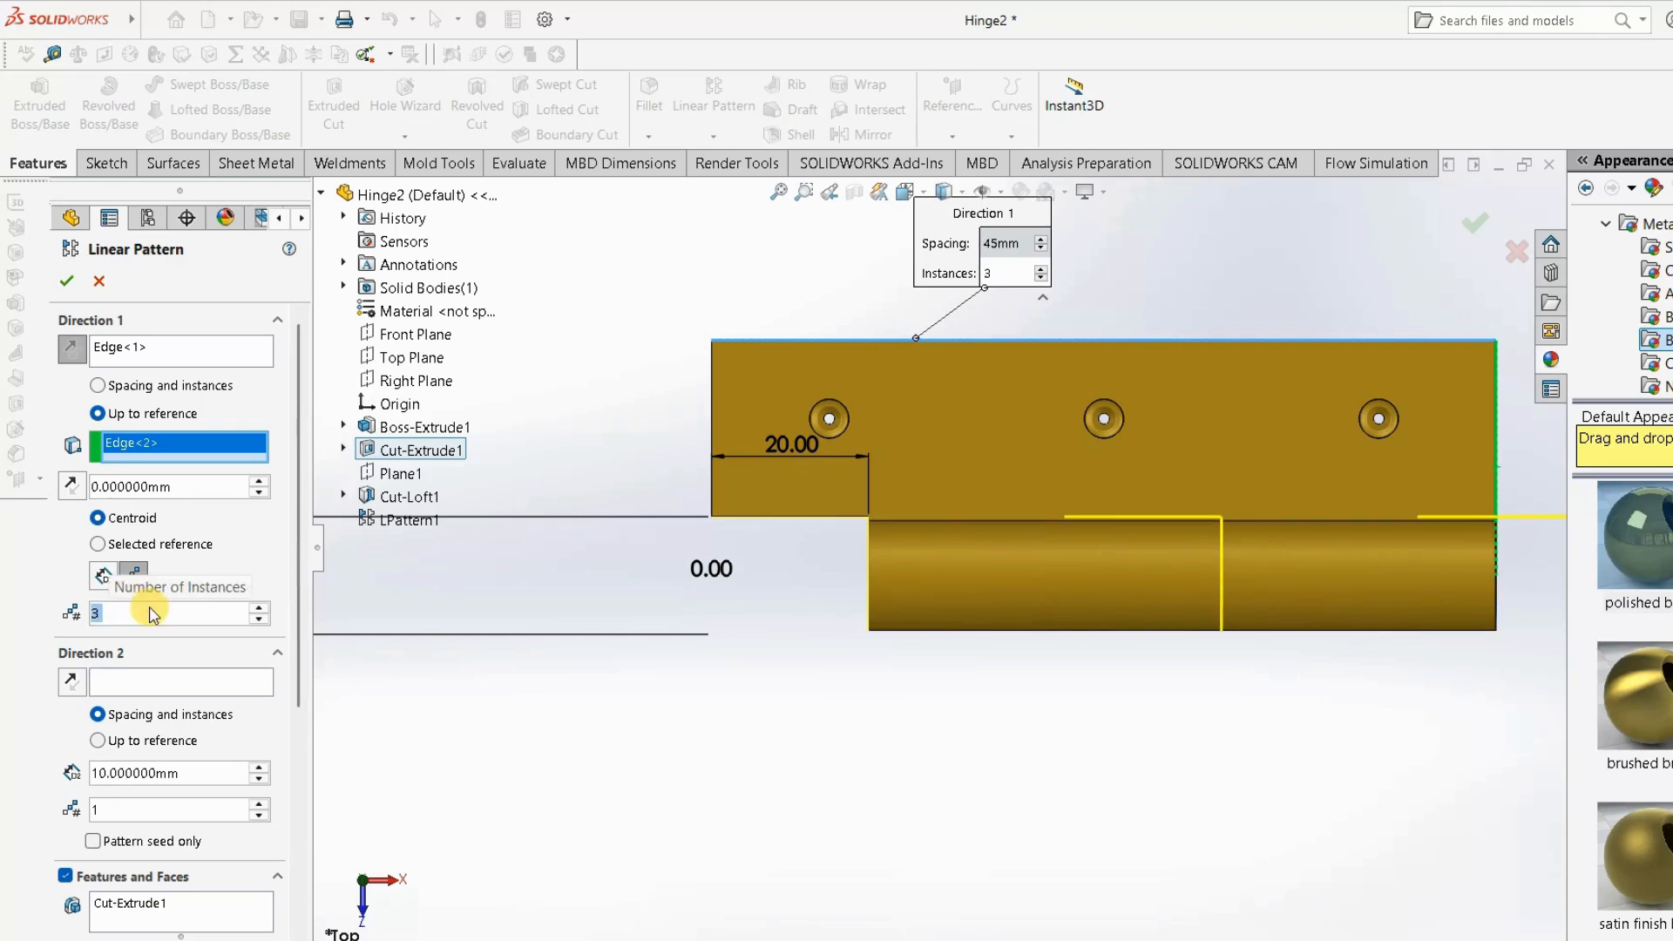
left_click(607, 606)
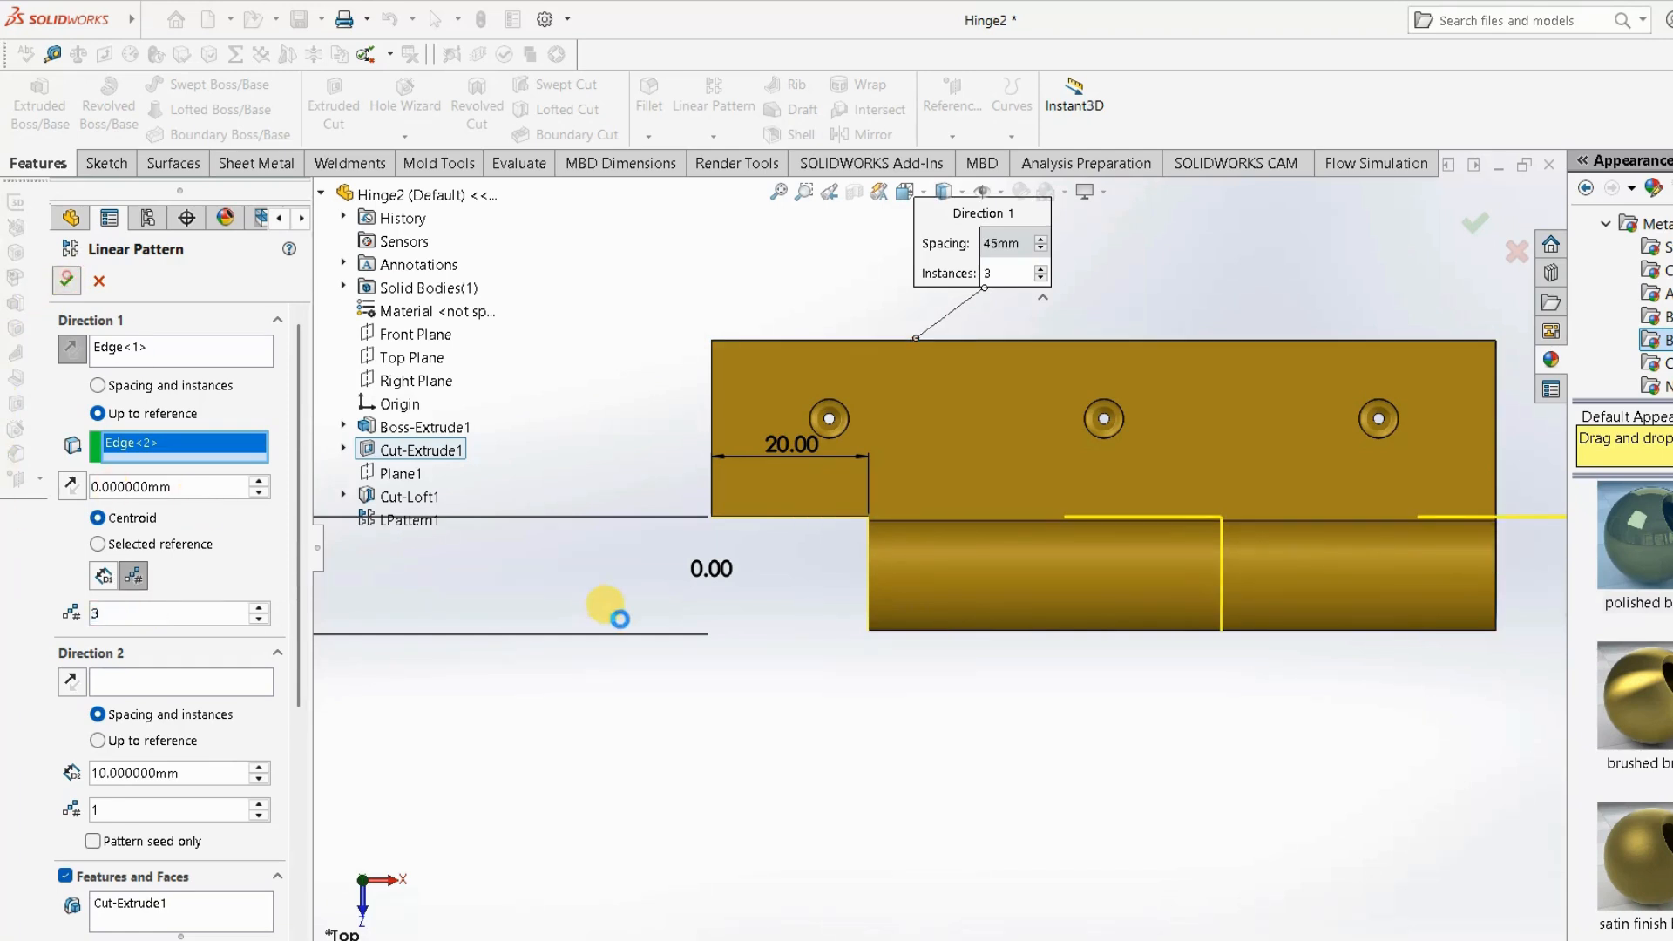
key("Return")
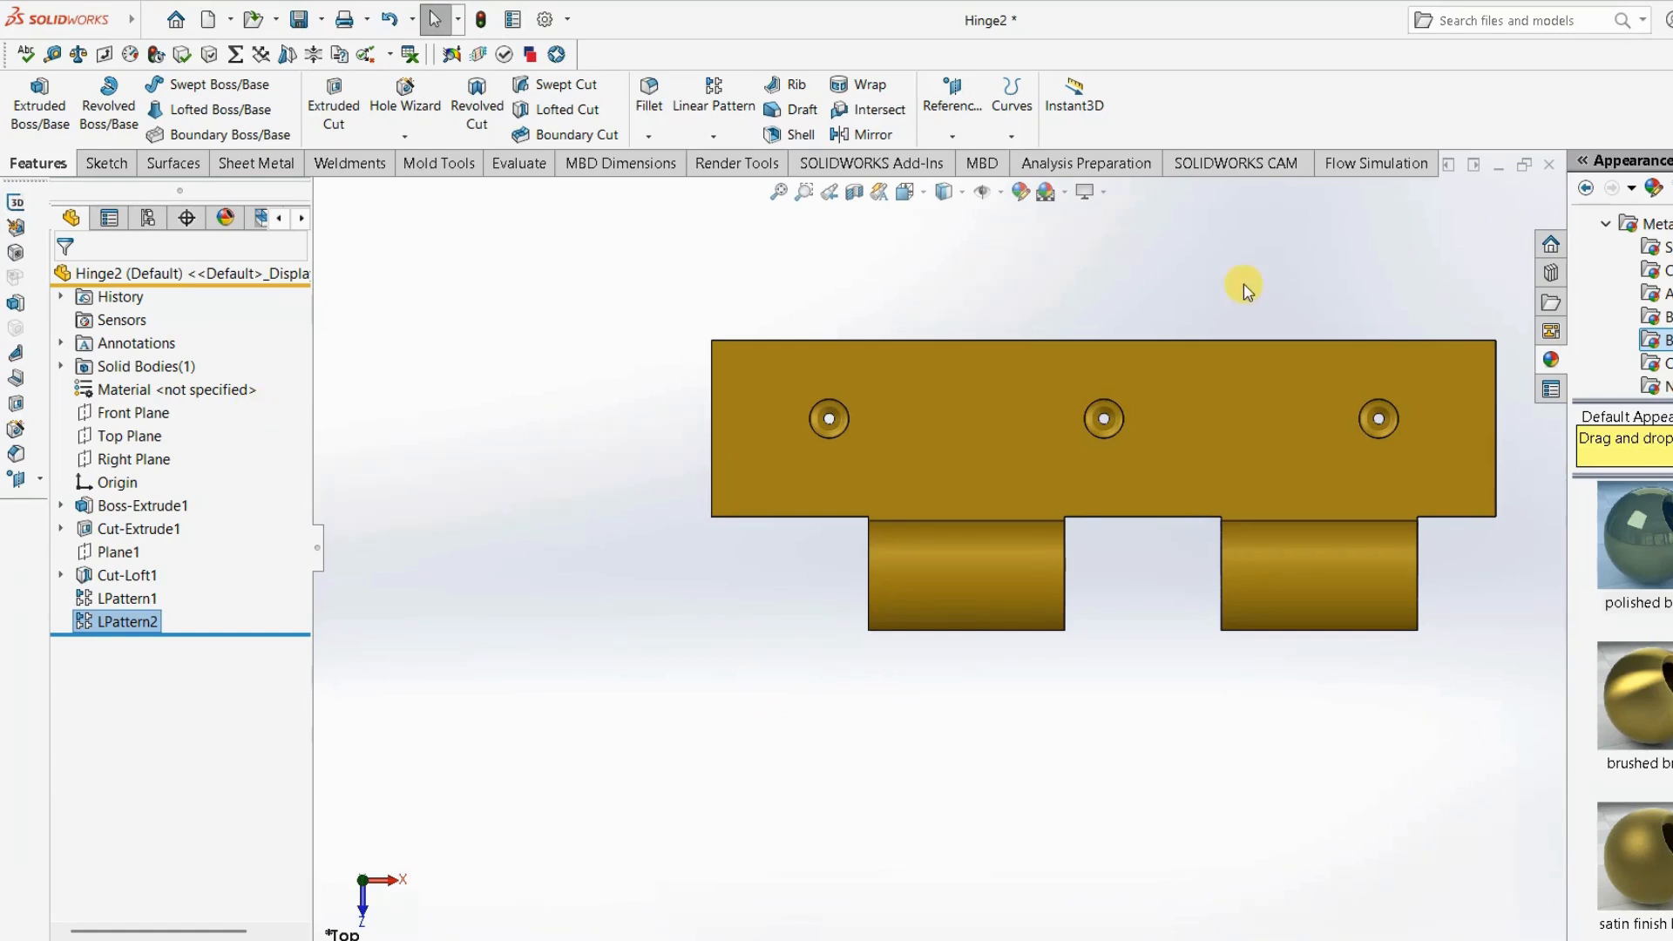
Fillet the four outer end edges of the two knuckles with a 0.1 mm radius.
middle_click_drag(784, 523, 527, 253)
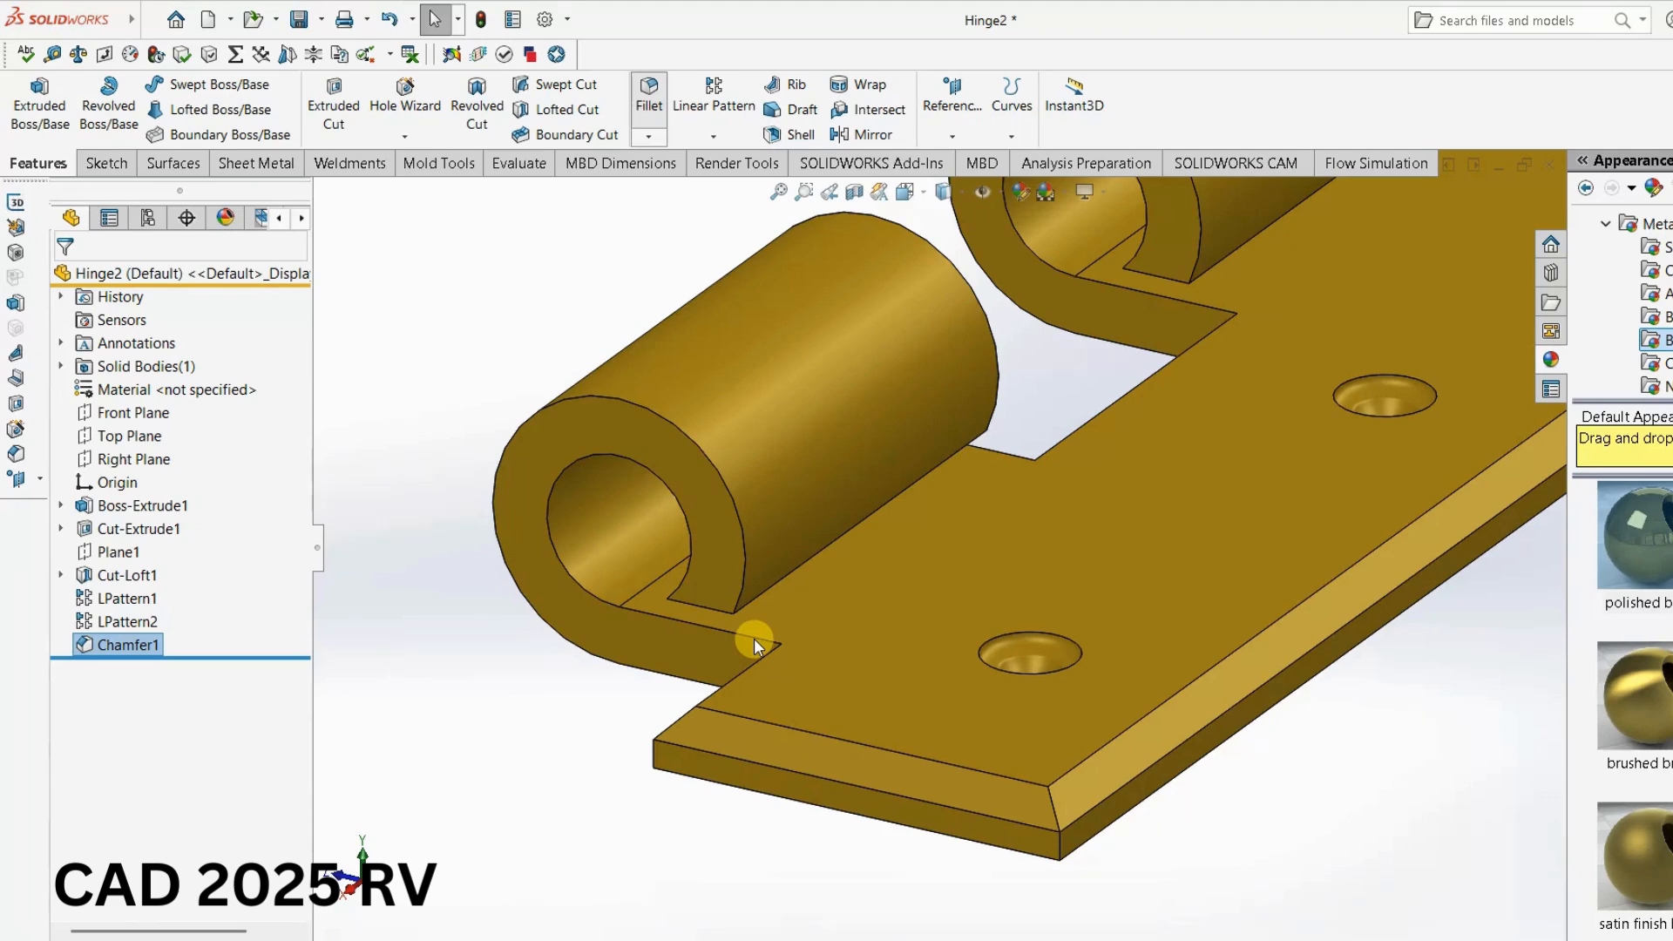
left_click(730, 503)
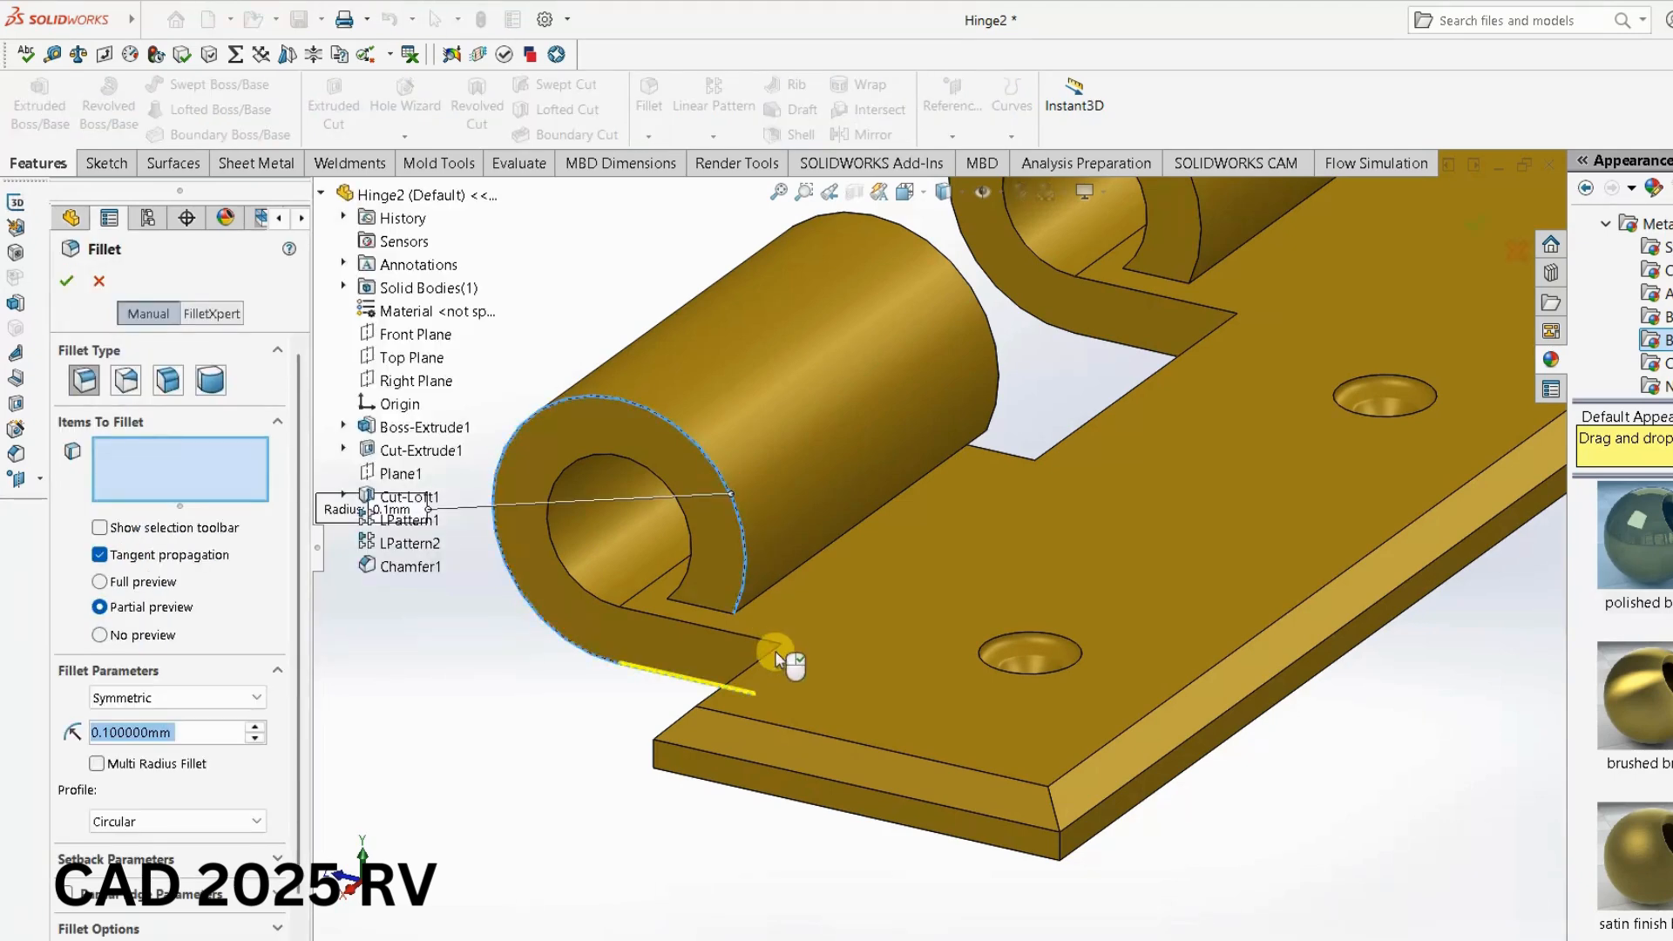
scroll(959, 540, "down", 5)
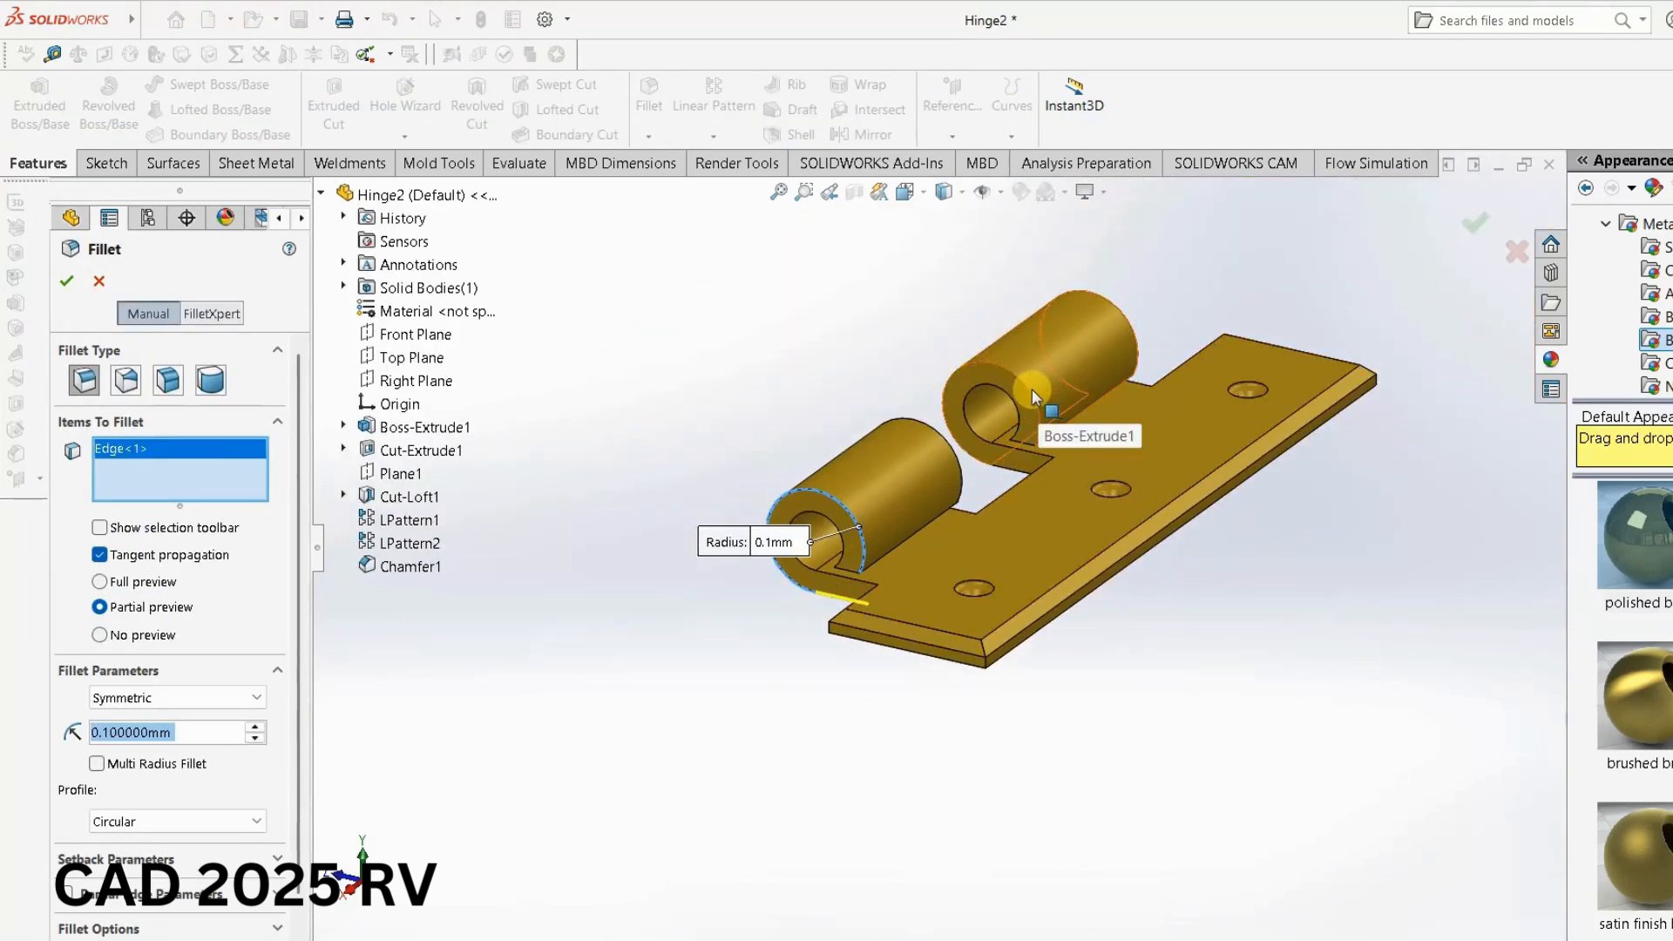
left_click(943, 436)
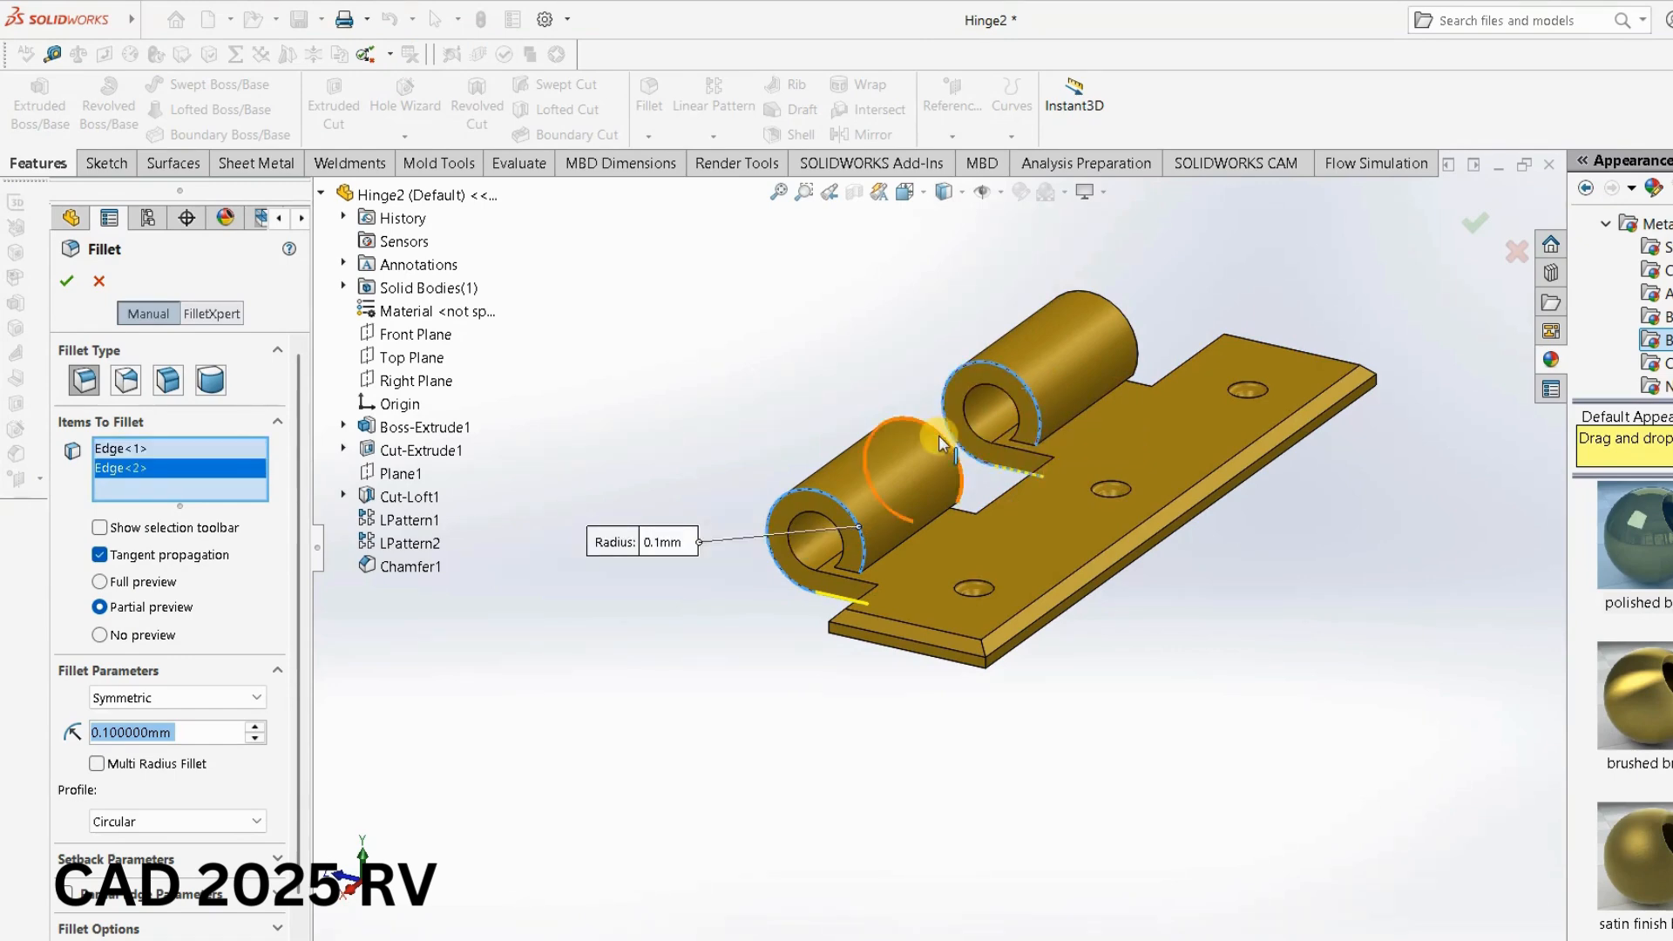
left_click(939, 434)
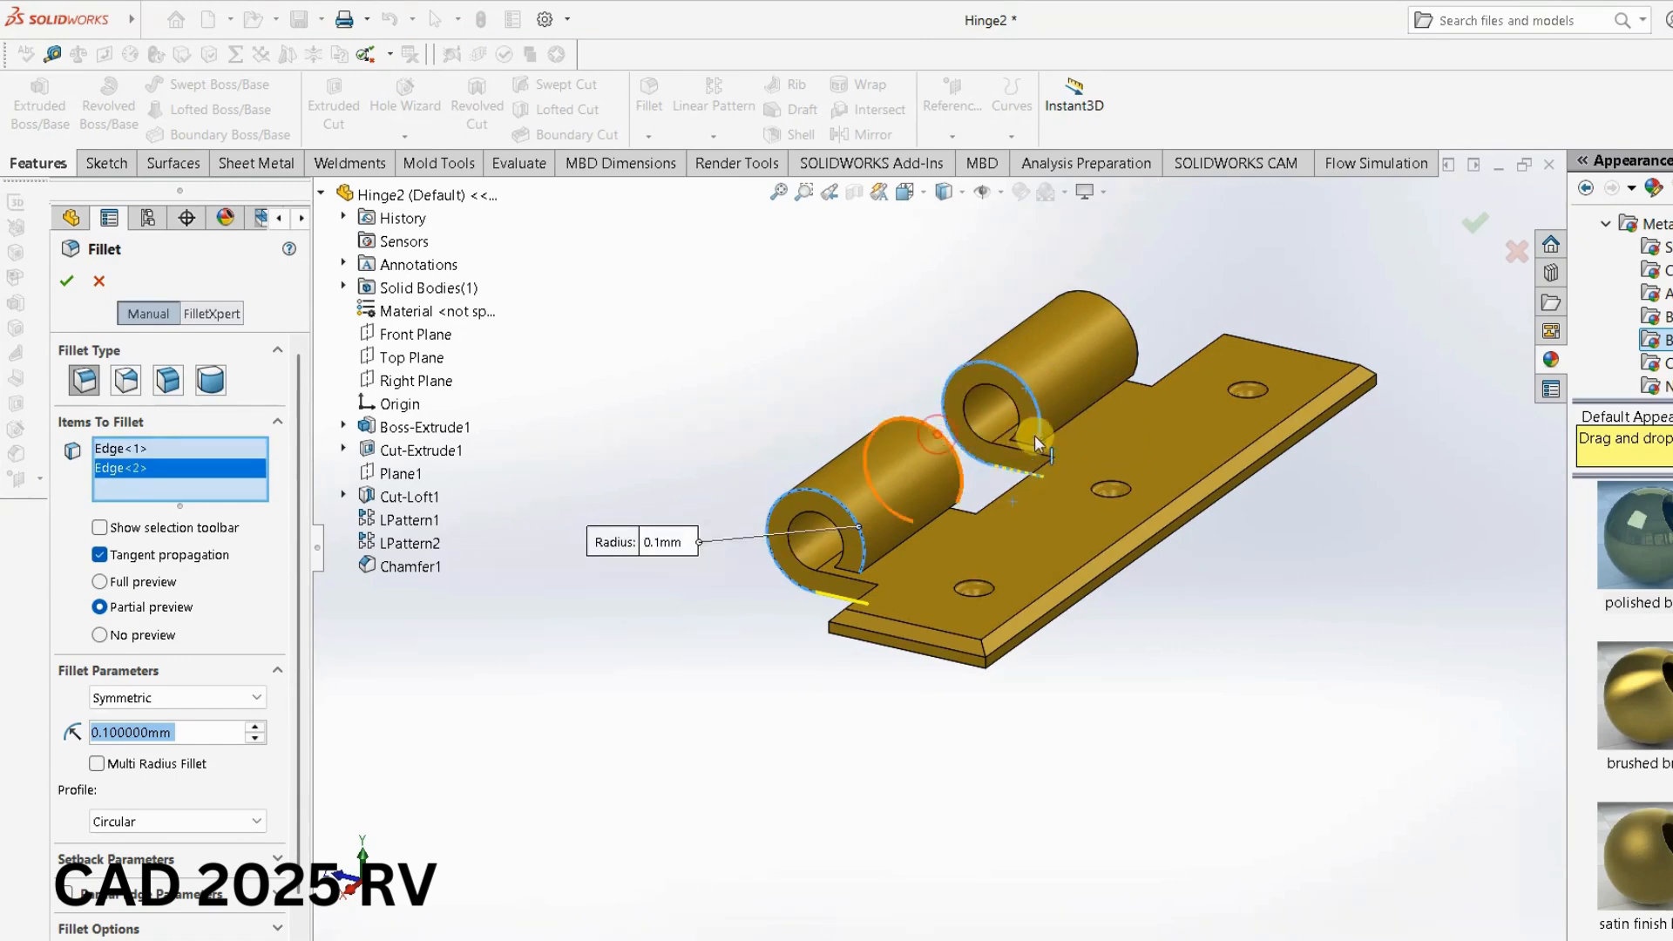
left_click(1125, 331)
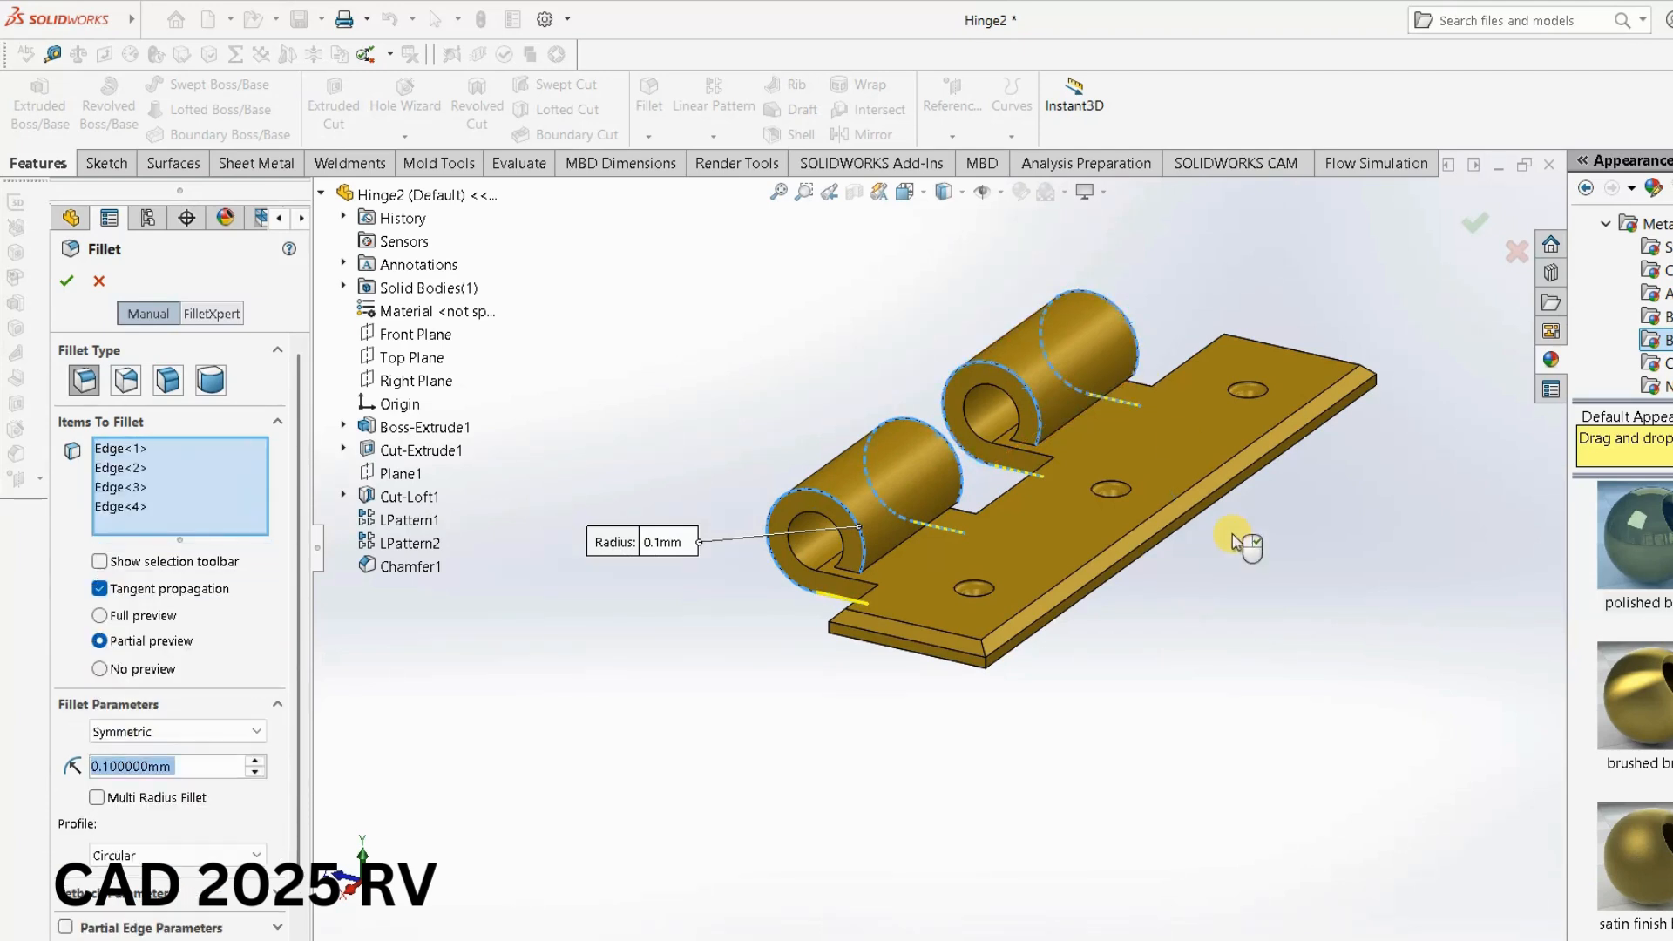
left_click(1471, 228)
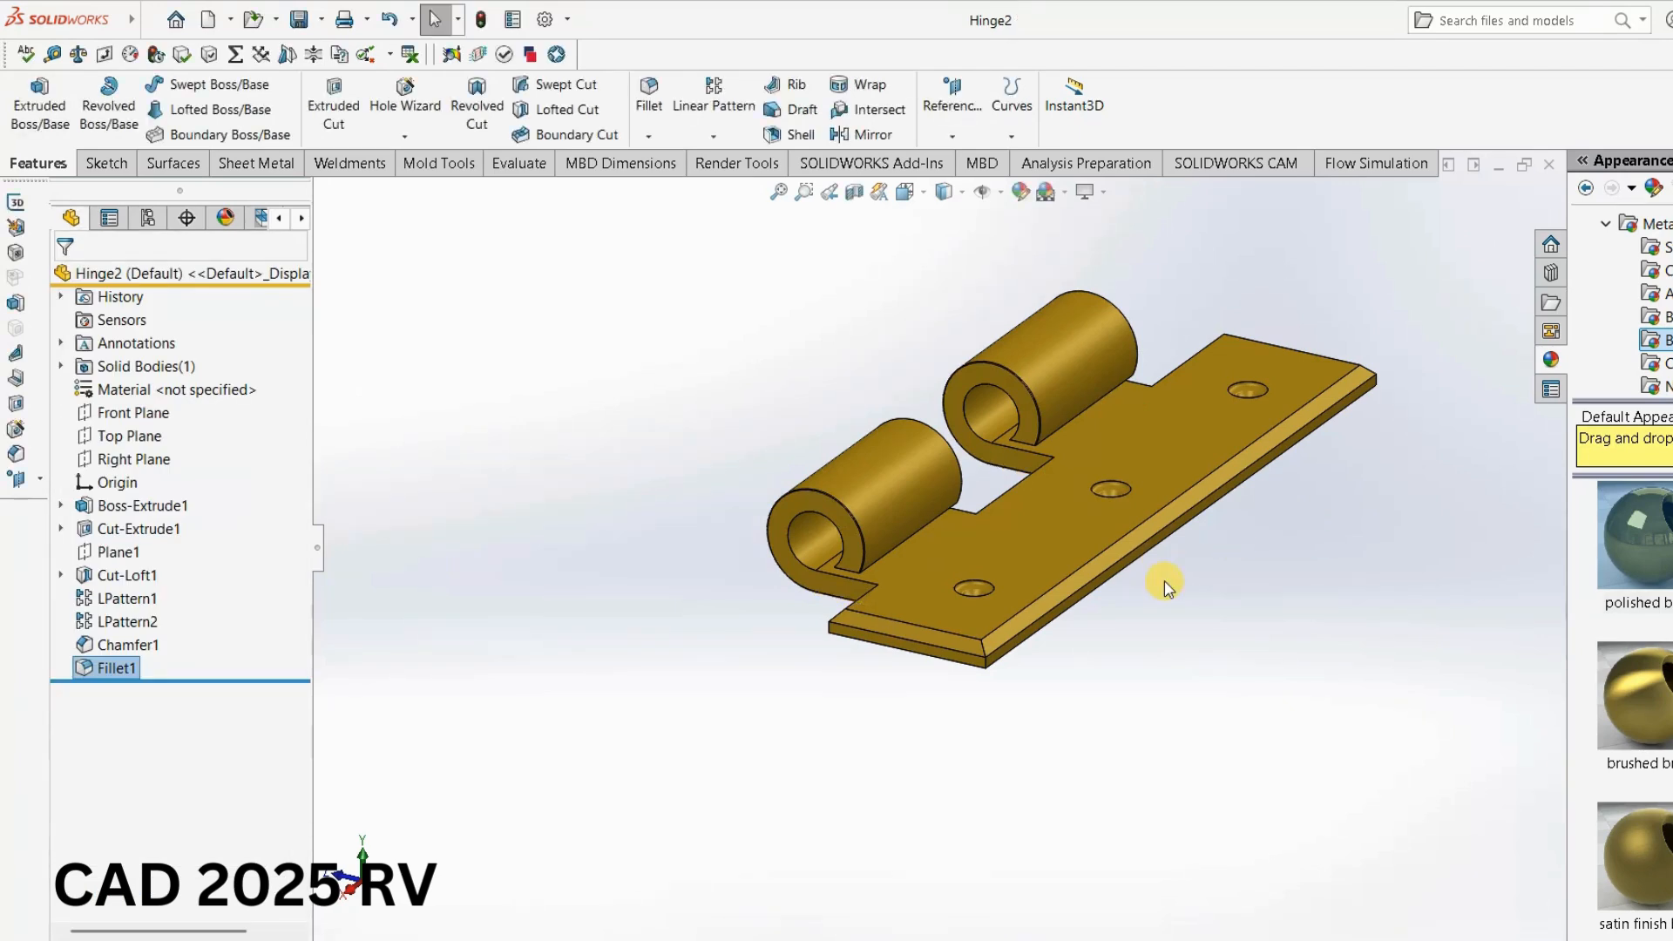
key("ctrl+7")
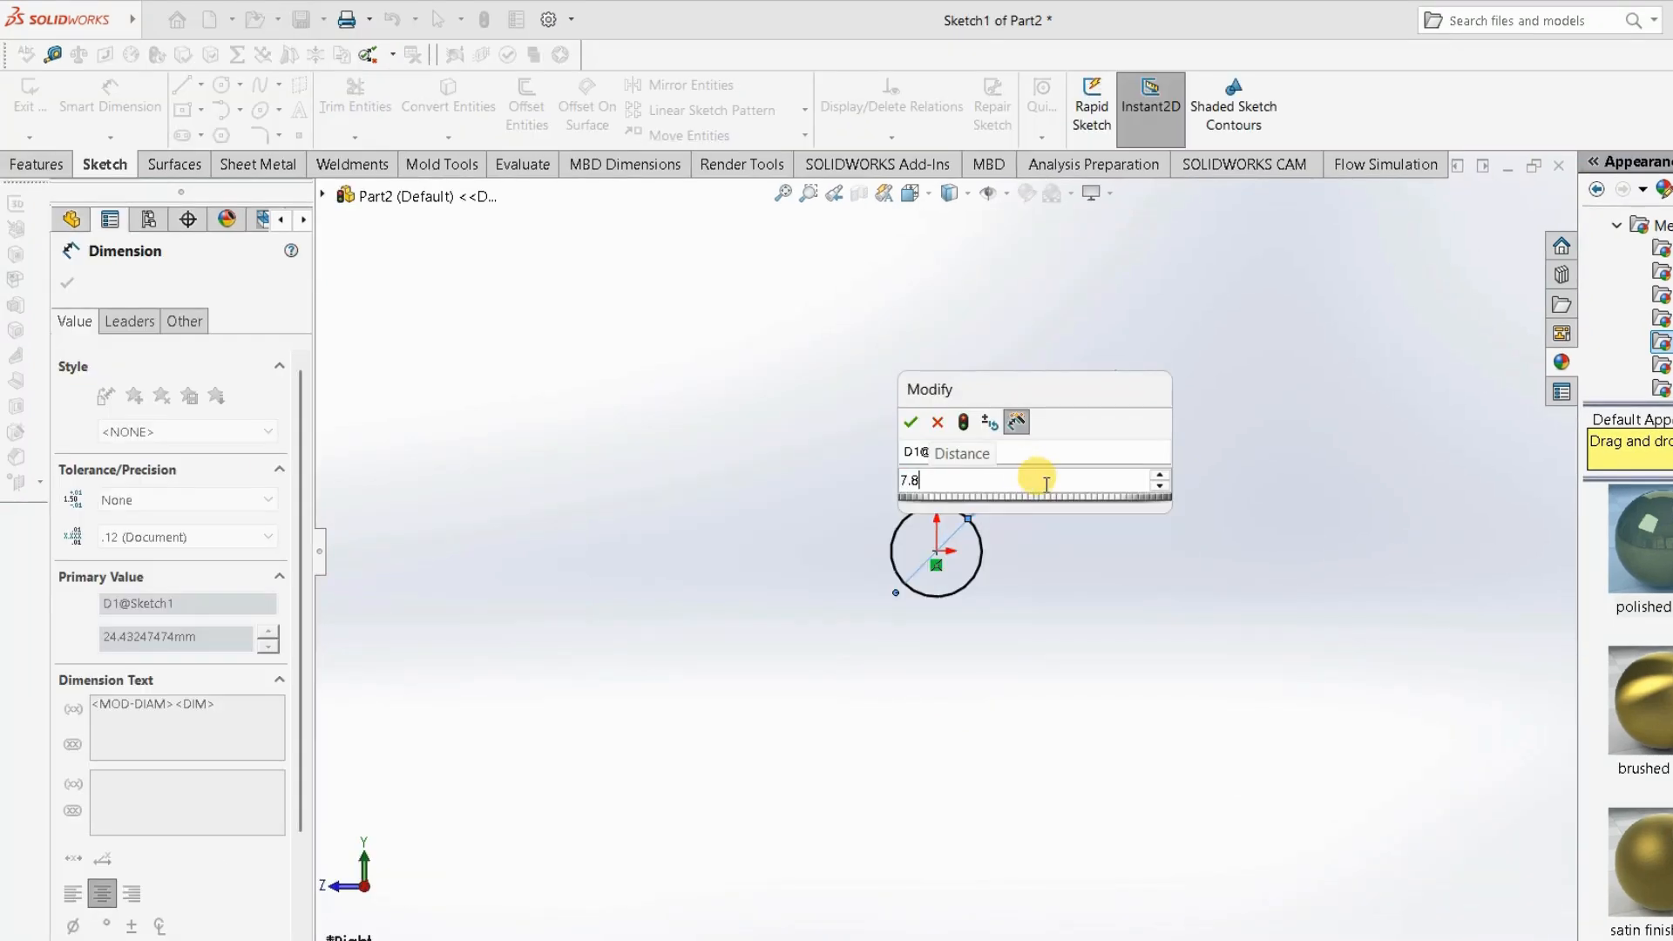
In the Part2 sketch, set the diameter of the circle centred on the origin to 7.8 mm.
key("Return")
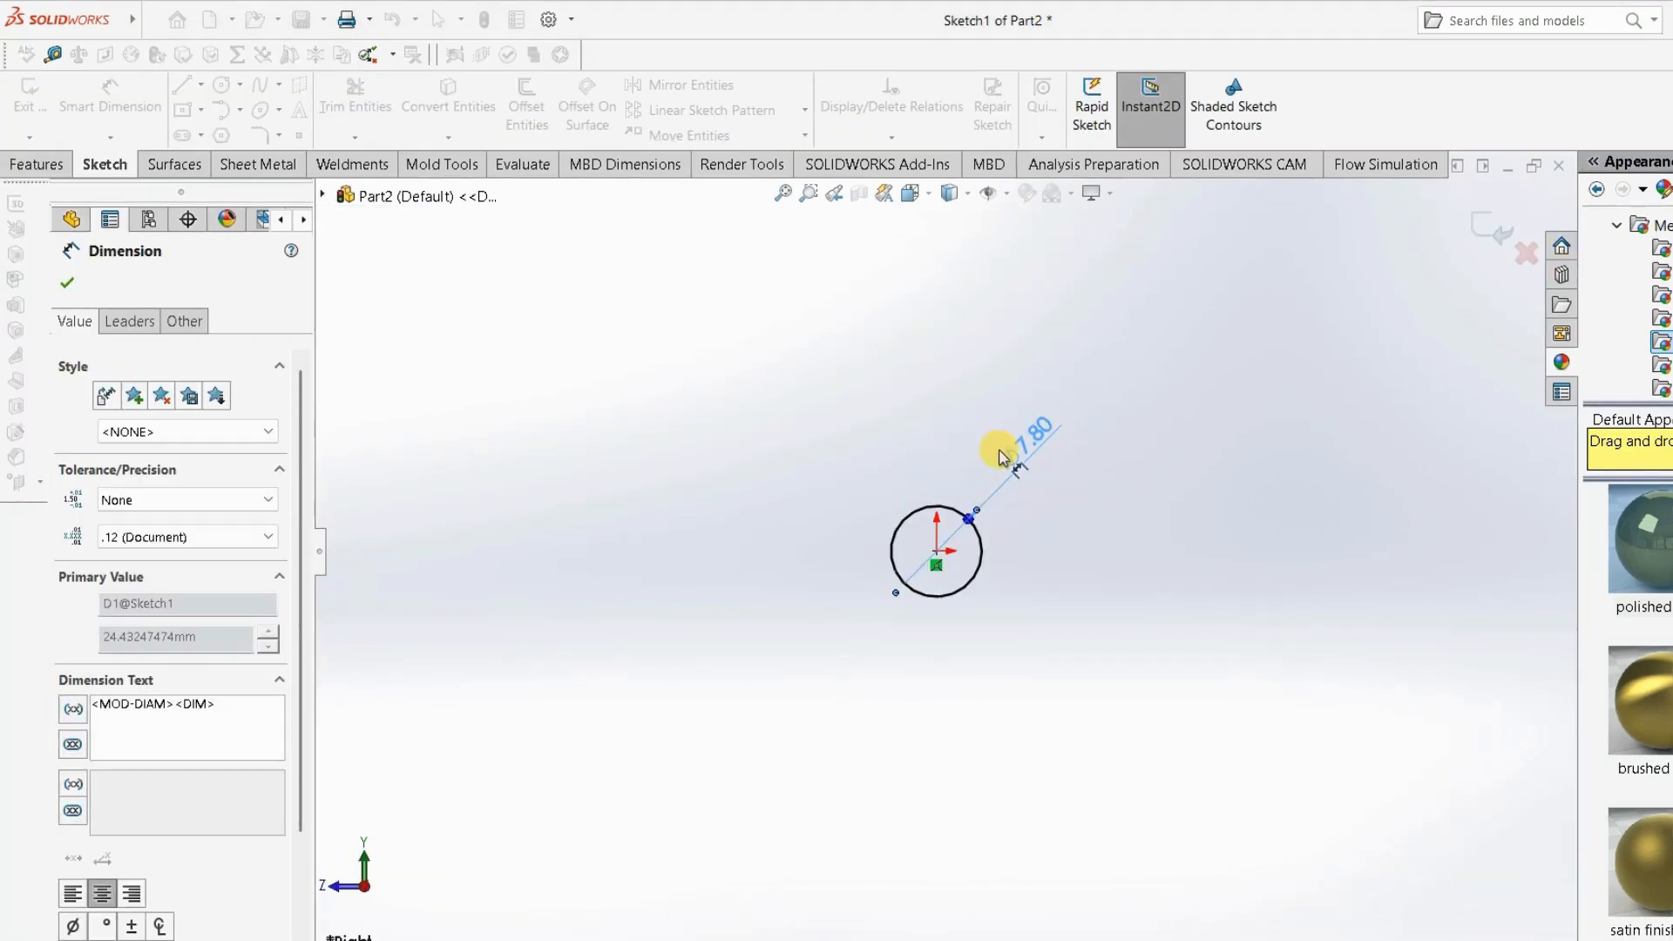
Finish the circle sketch and extrude it 100 mm with the Mid Plane end condition to form the pin.
left_click(1493, 223)
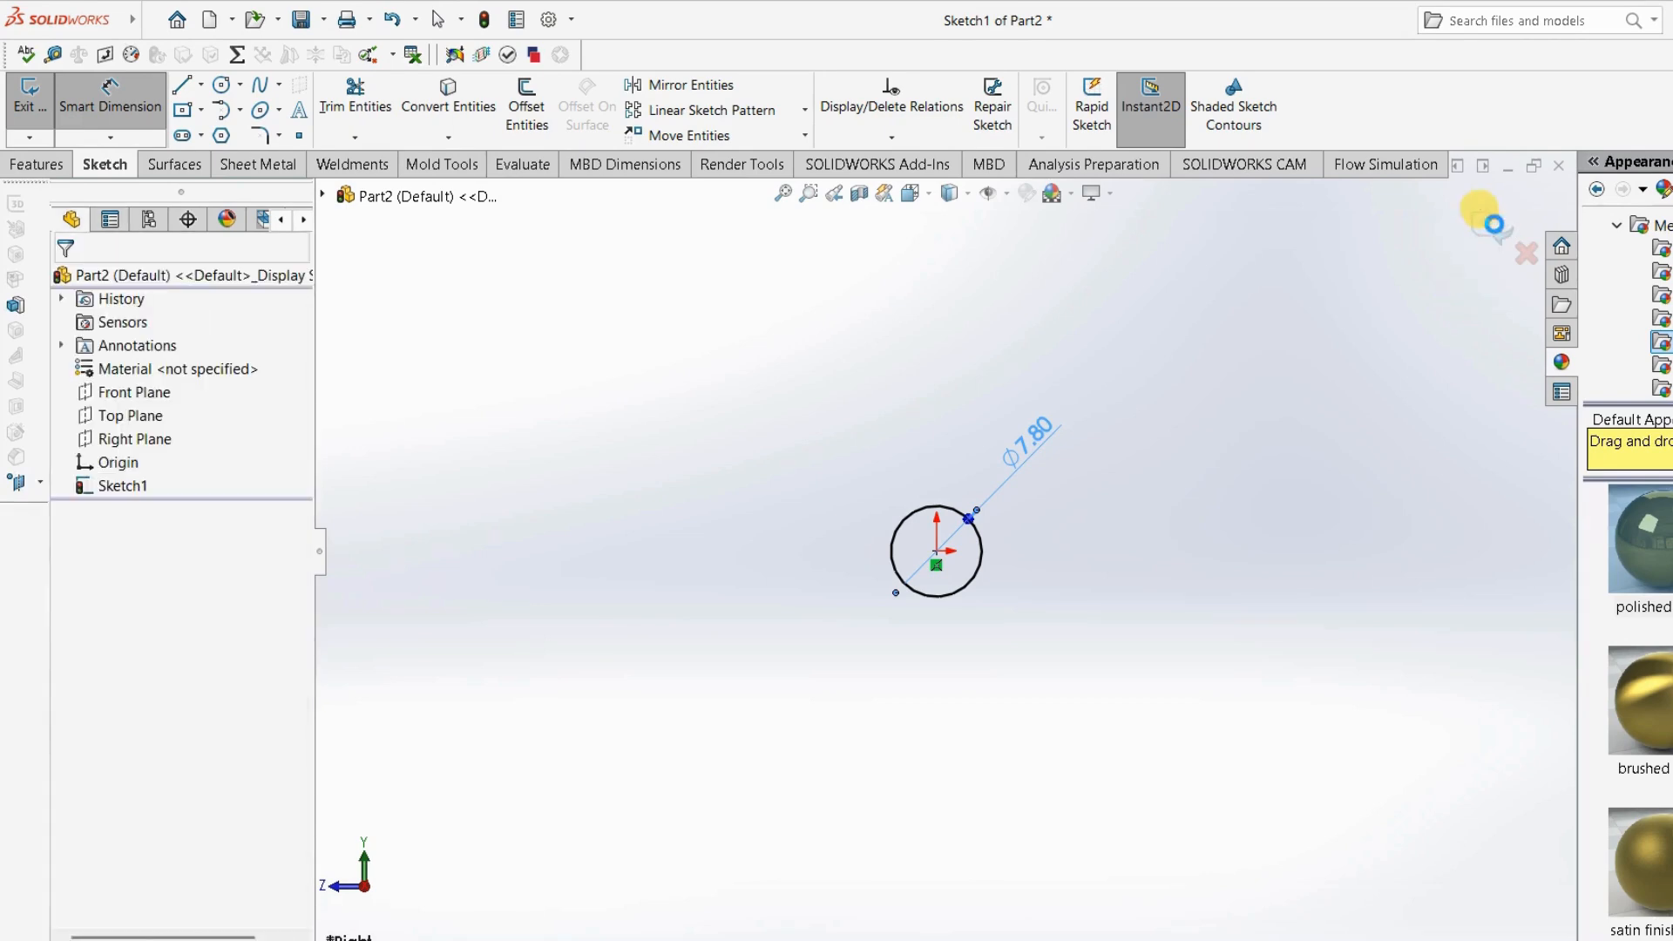
left_click(1496, 229)
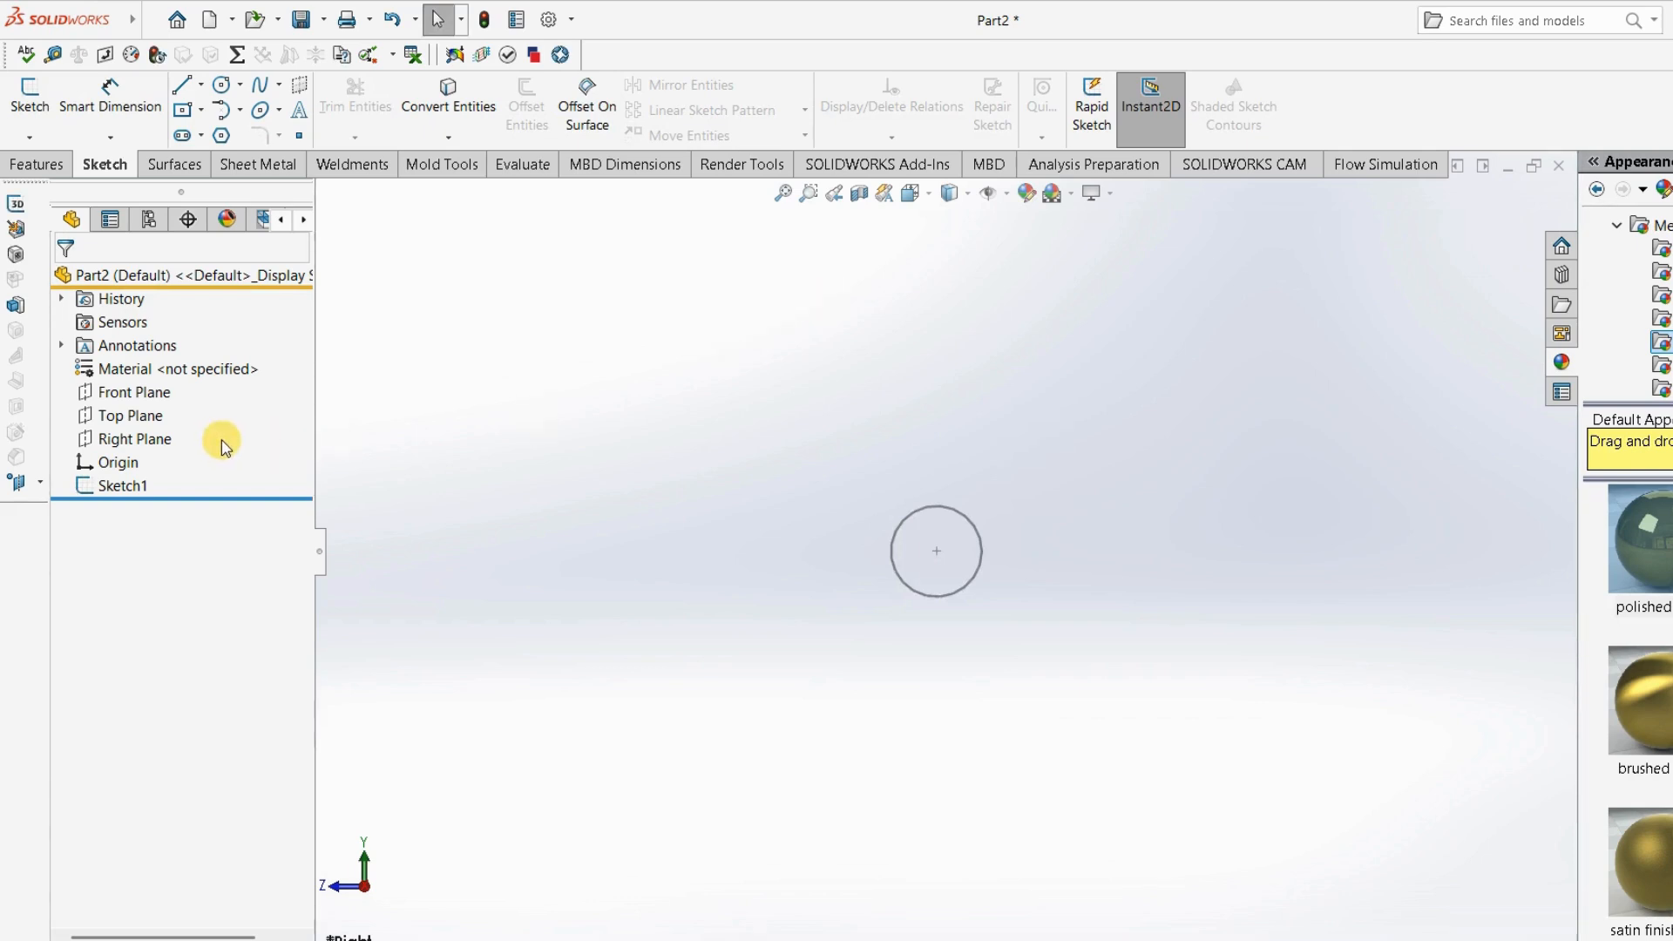
left_click(59, 165)
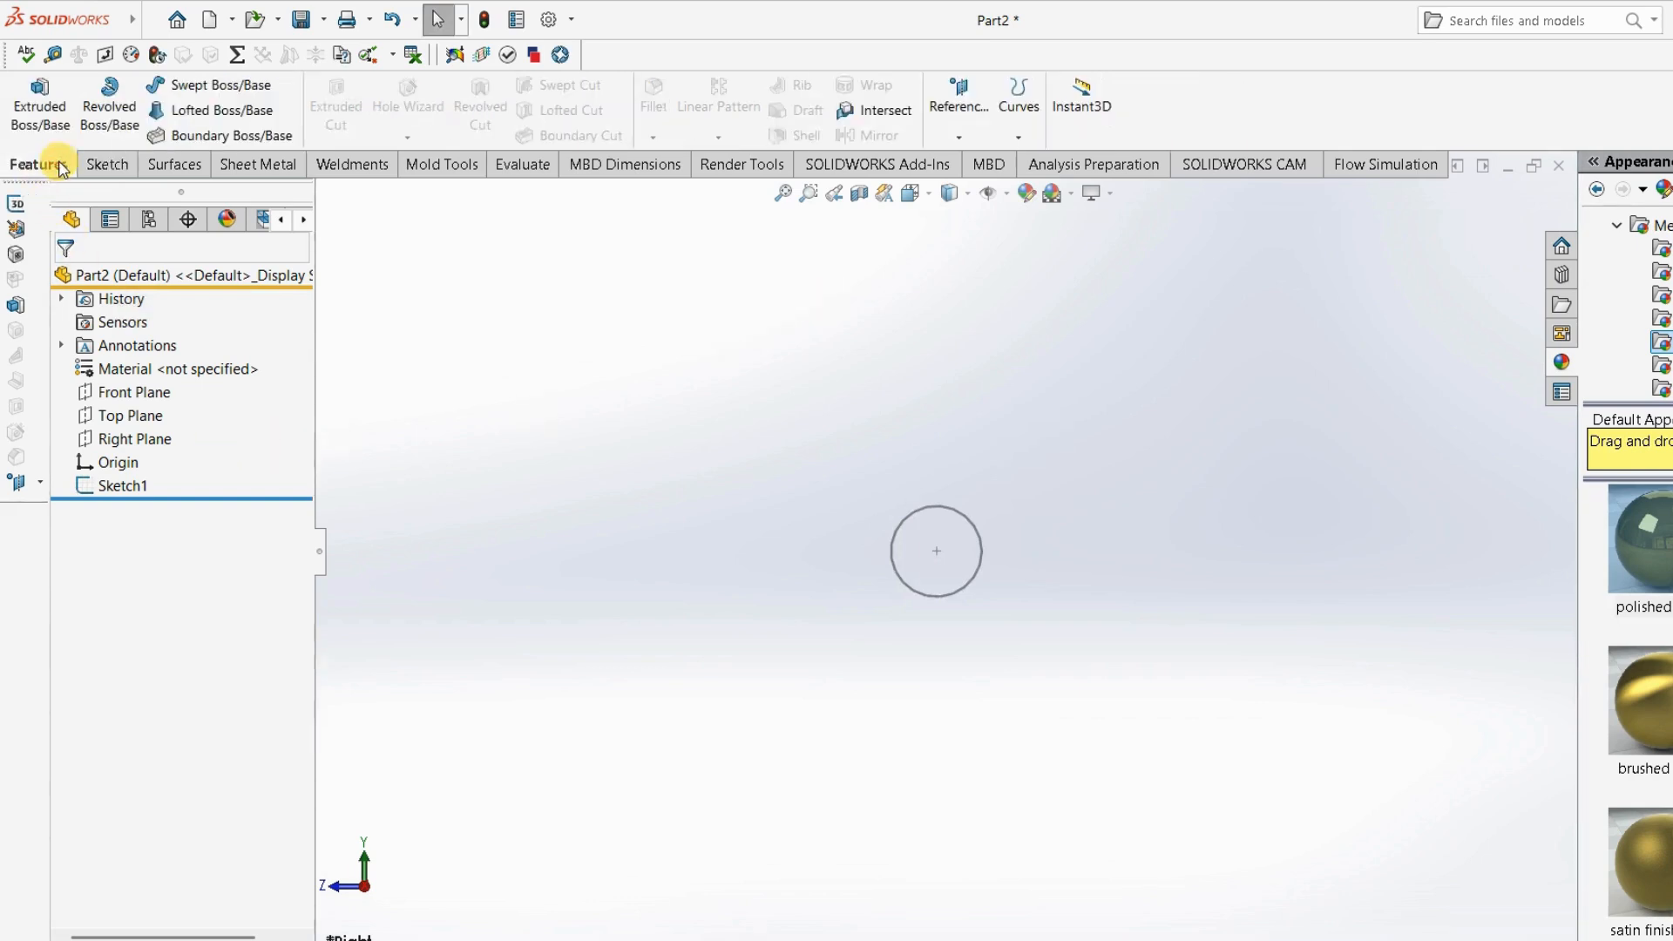
left_click(39, 105)
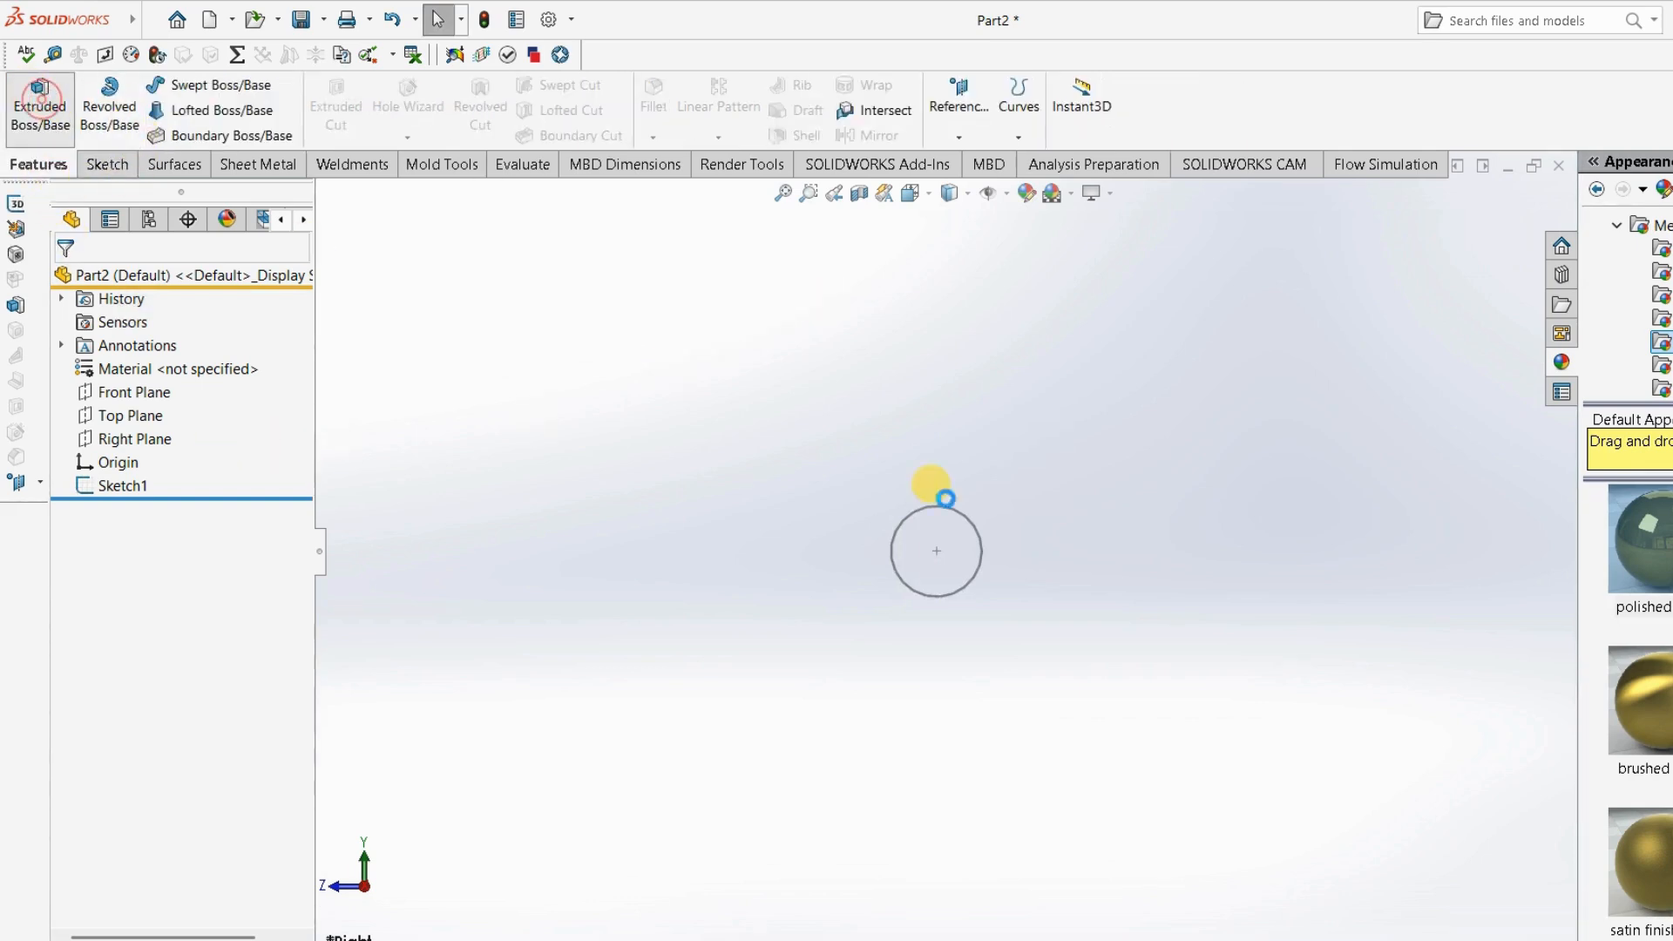
left_click(982, 542)
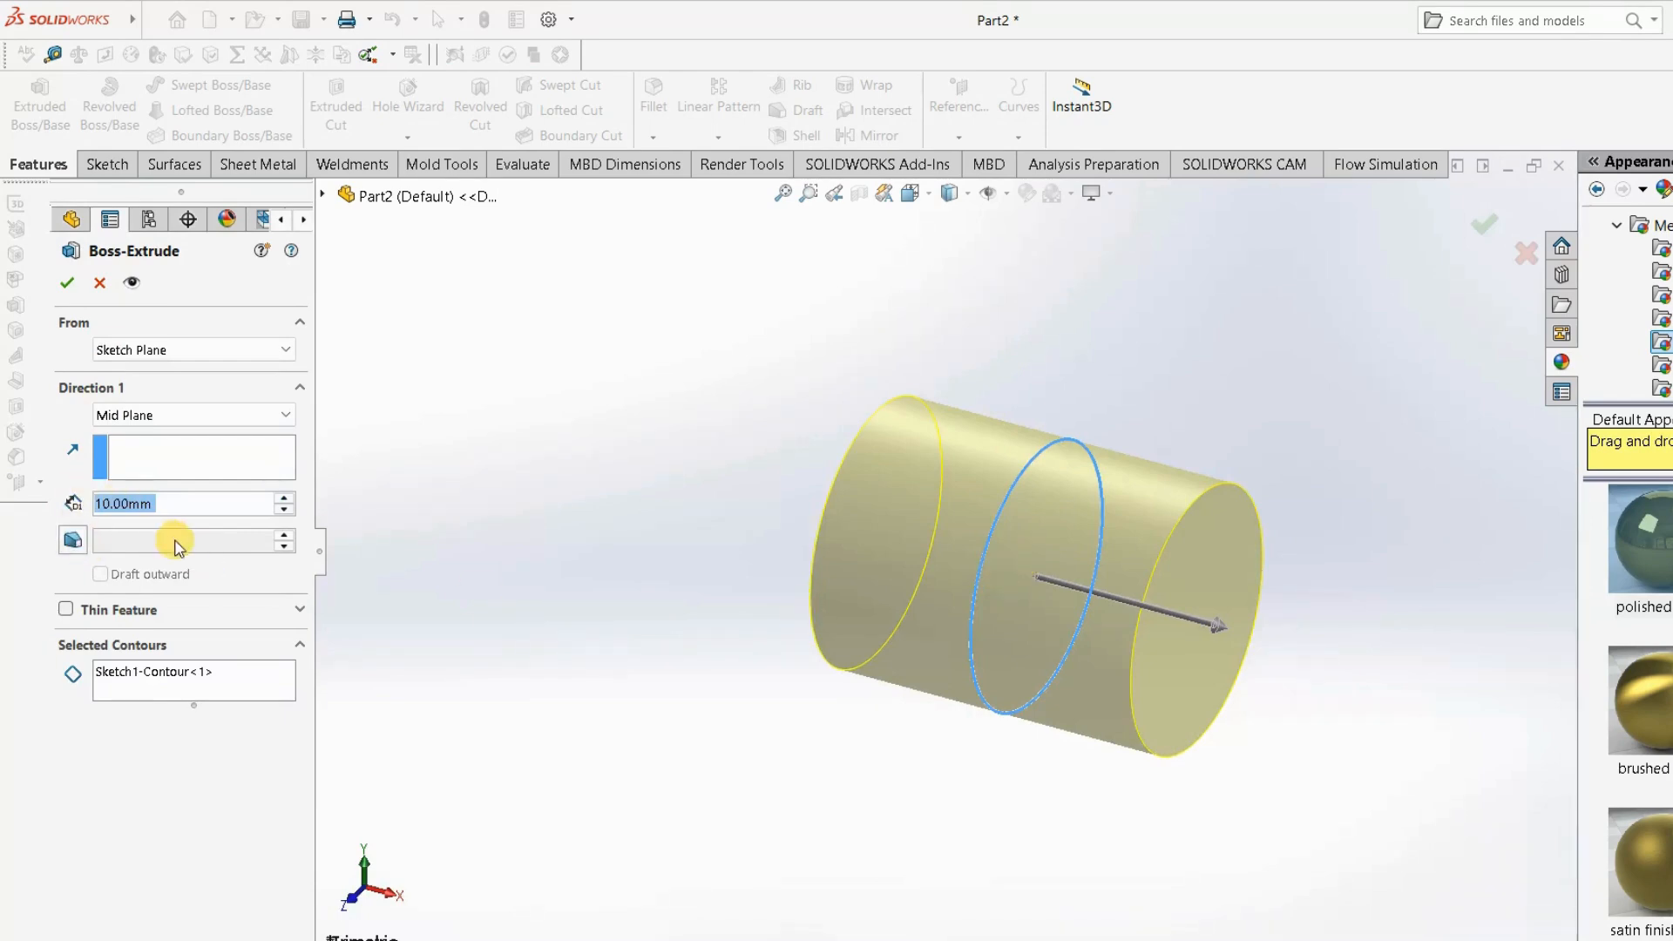
type("100")
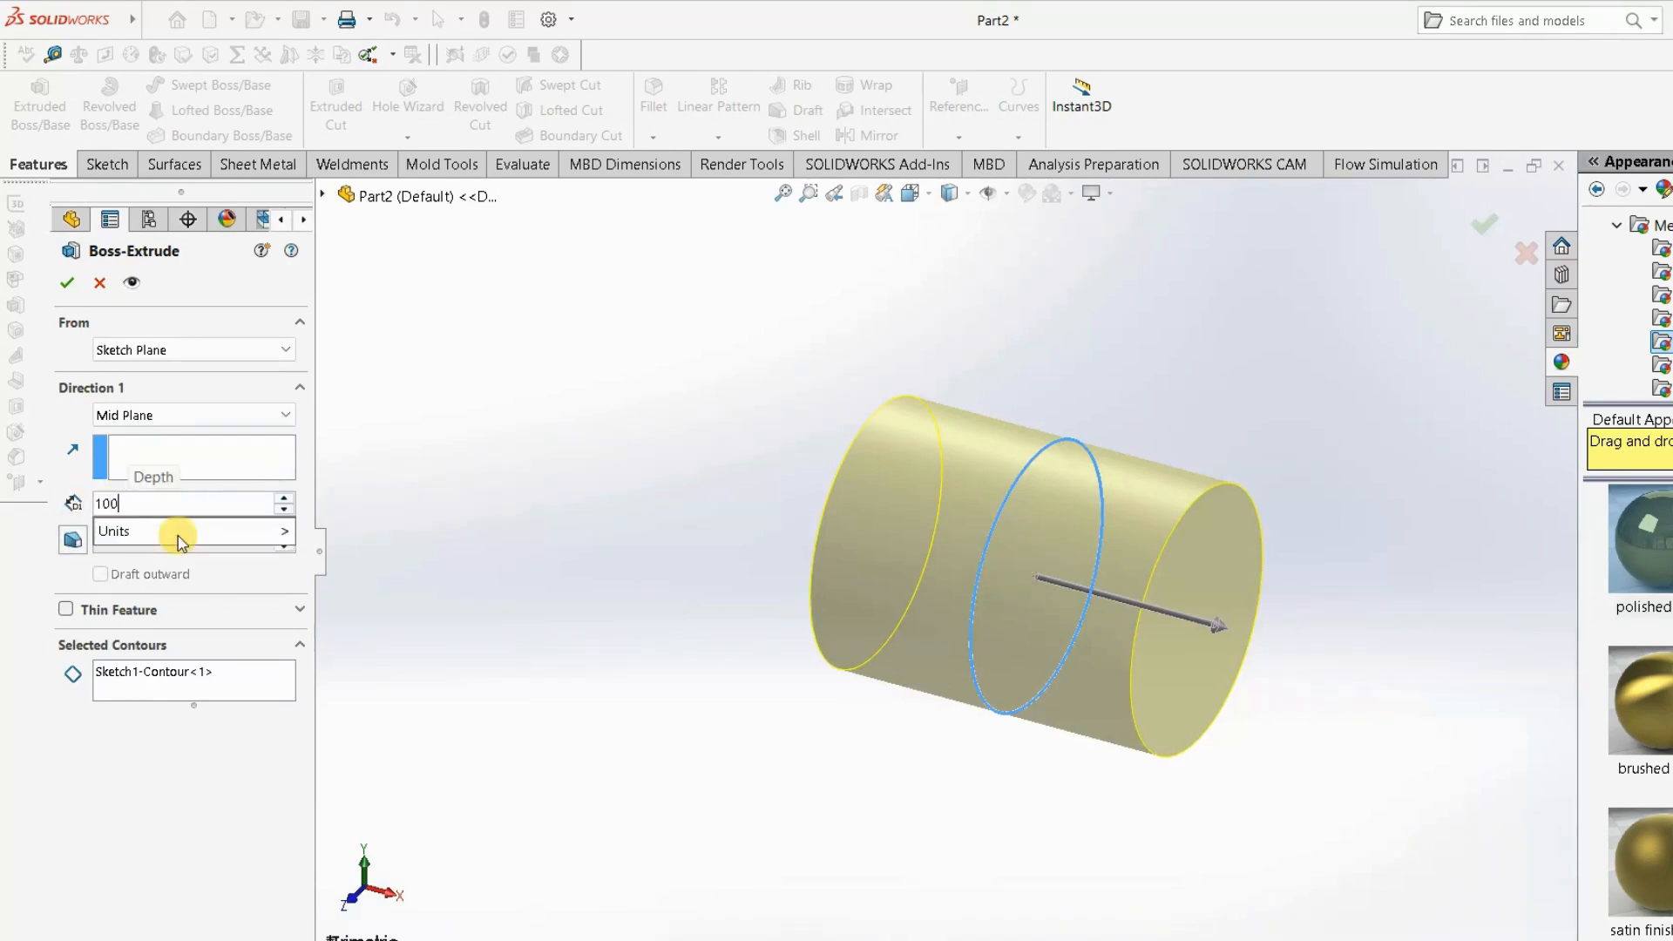
key("Return")
key("f")
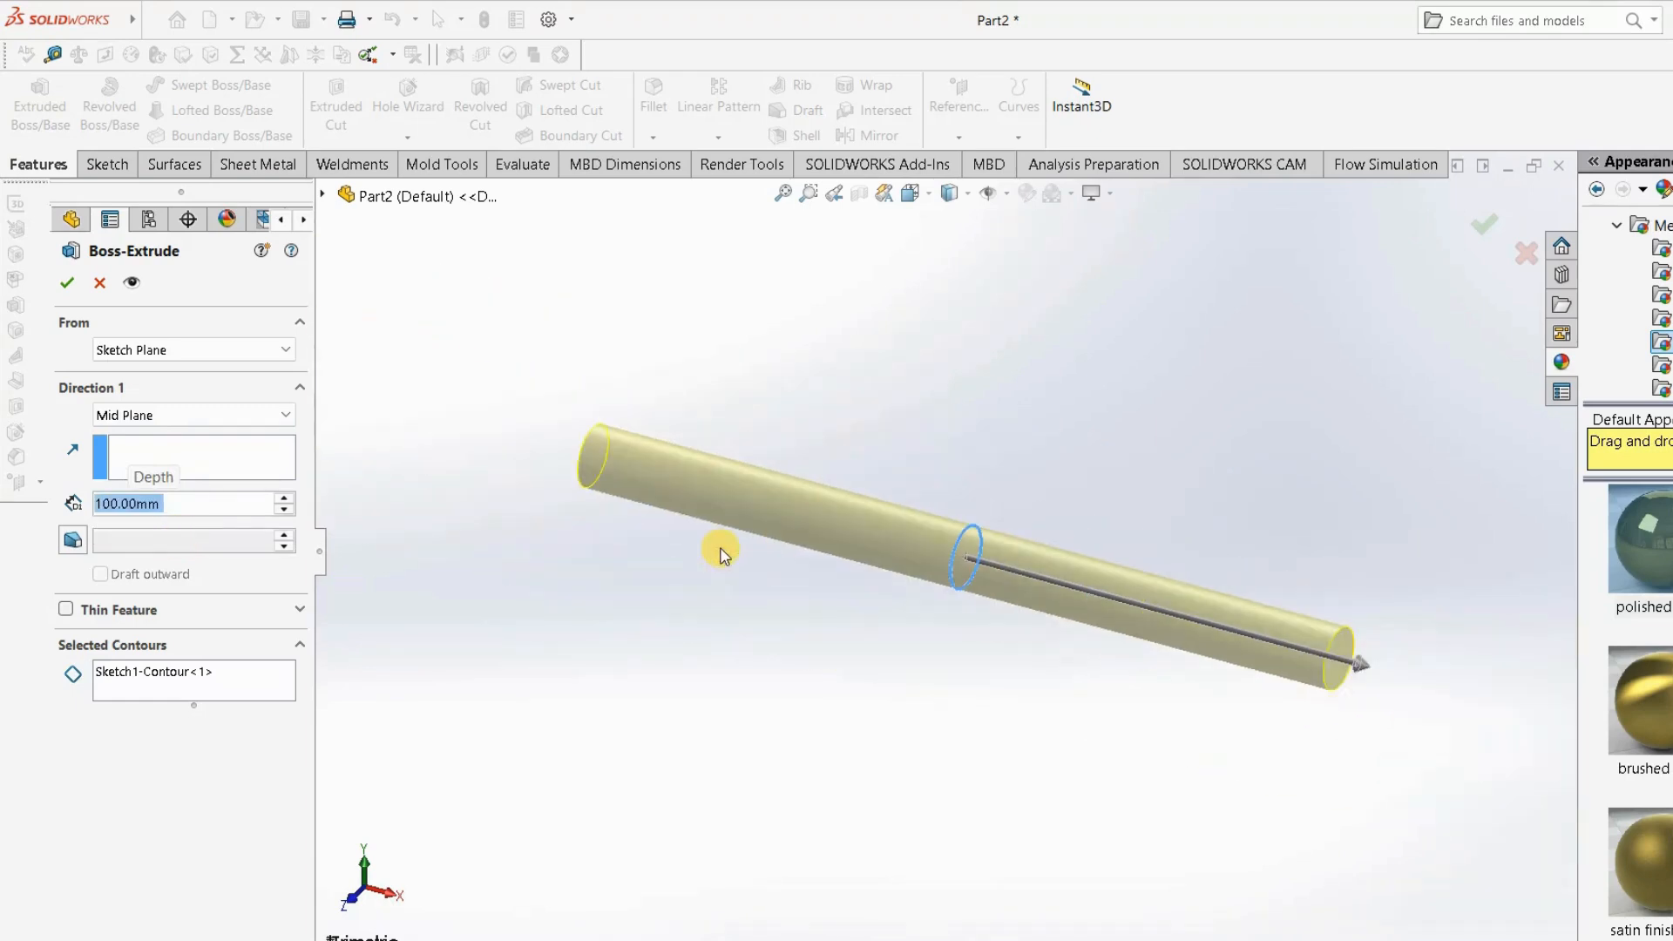
left_click(1490, 239)
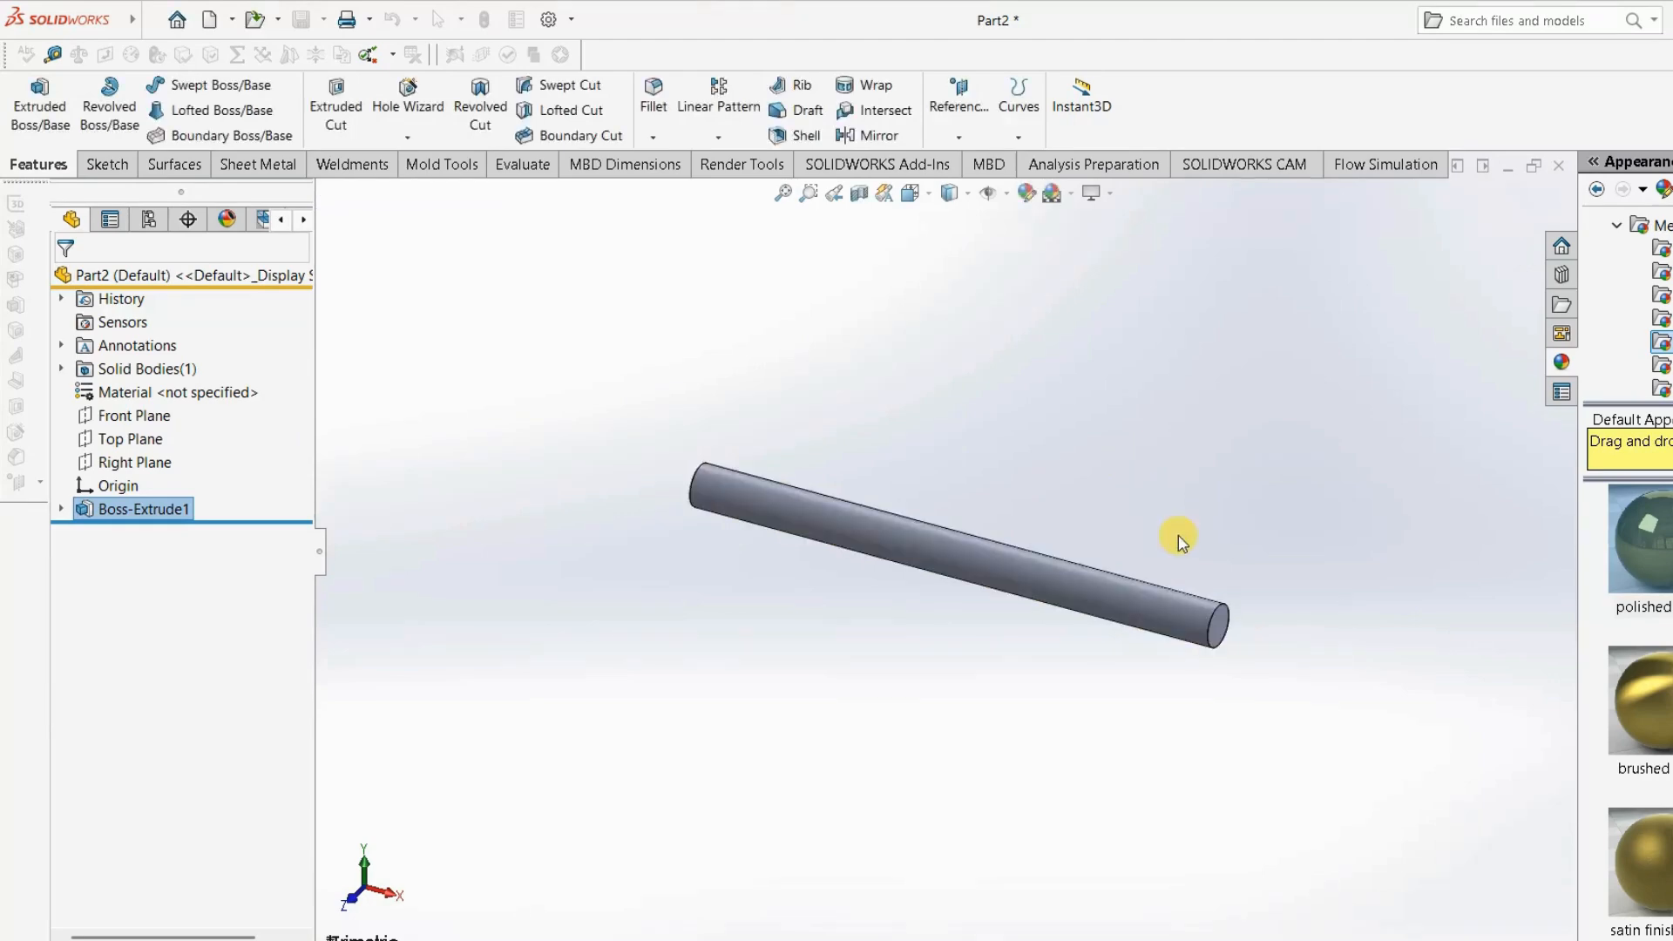
Fillet the circular edges at both ends of the pin with a 0.2 mm radius.
key("f")
left_click(659, 122)
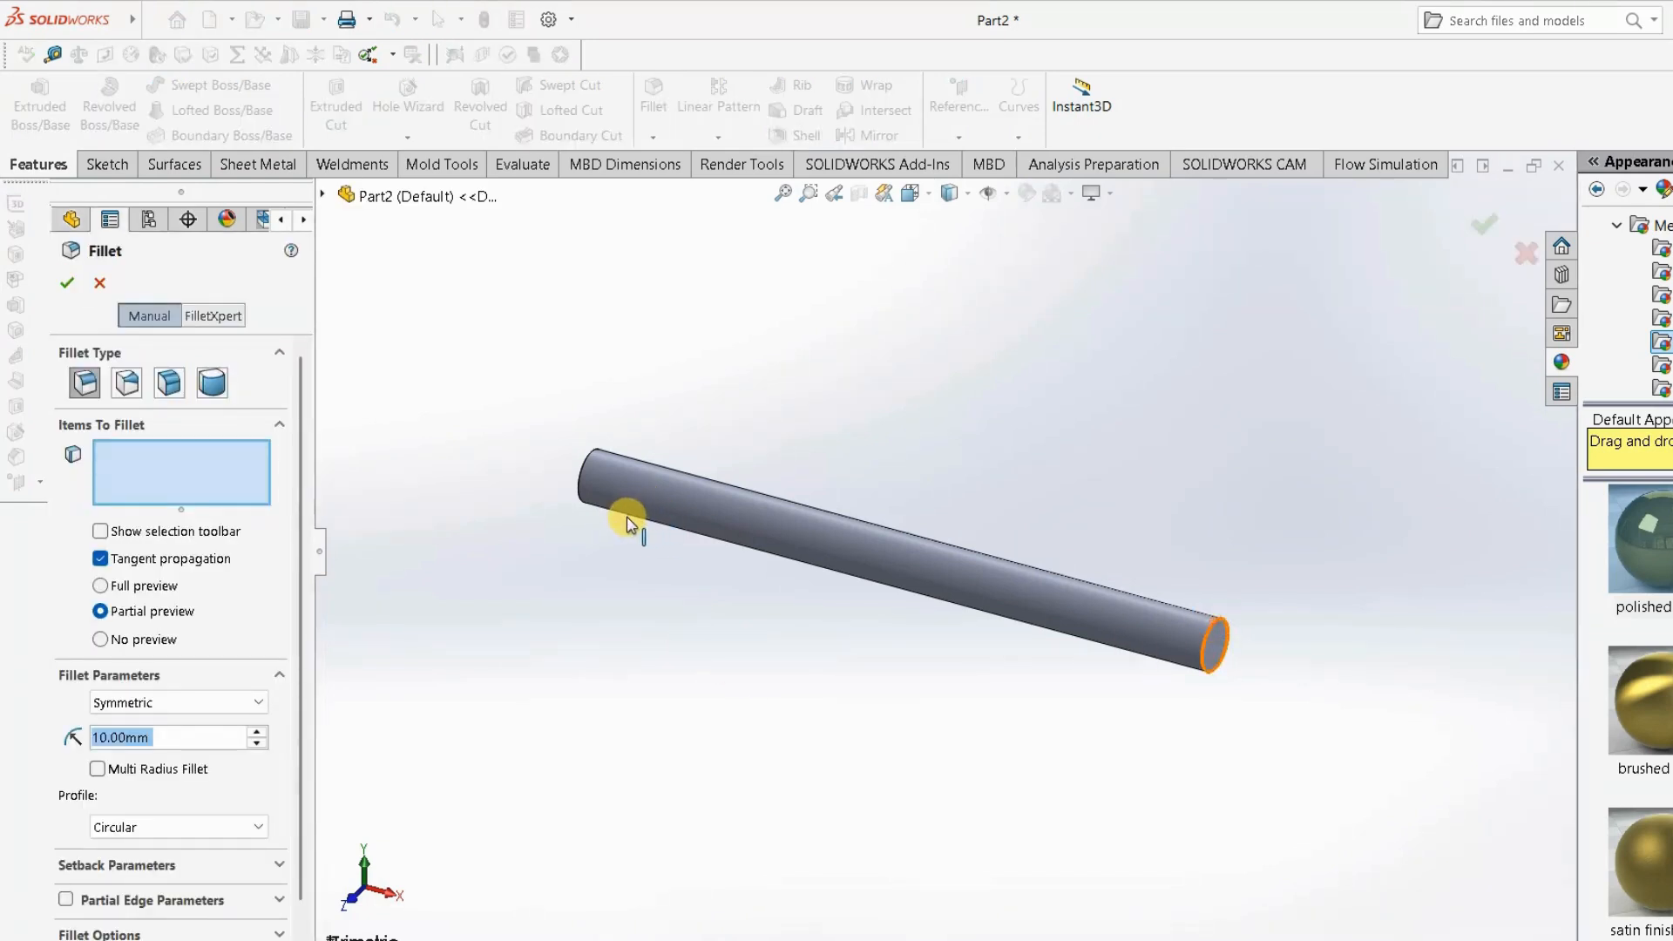
left_click(589, 467)
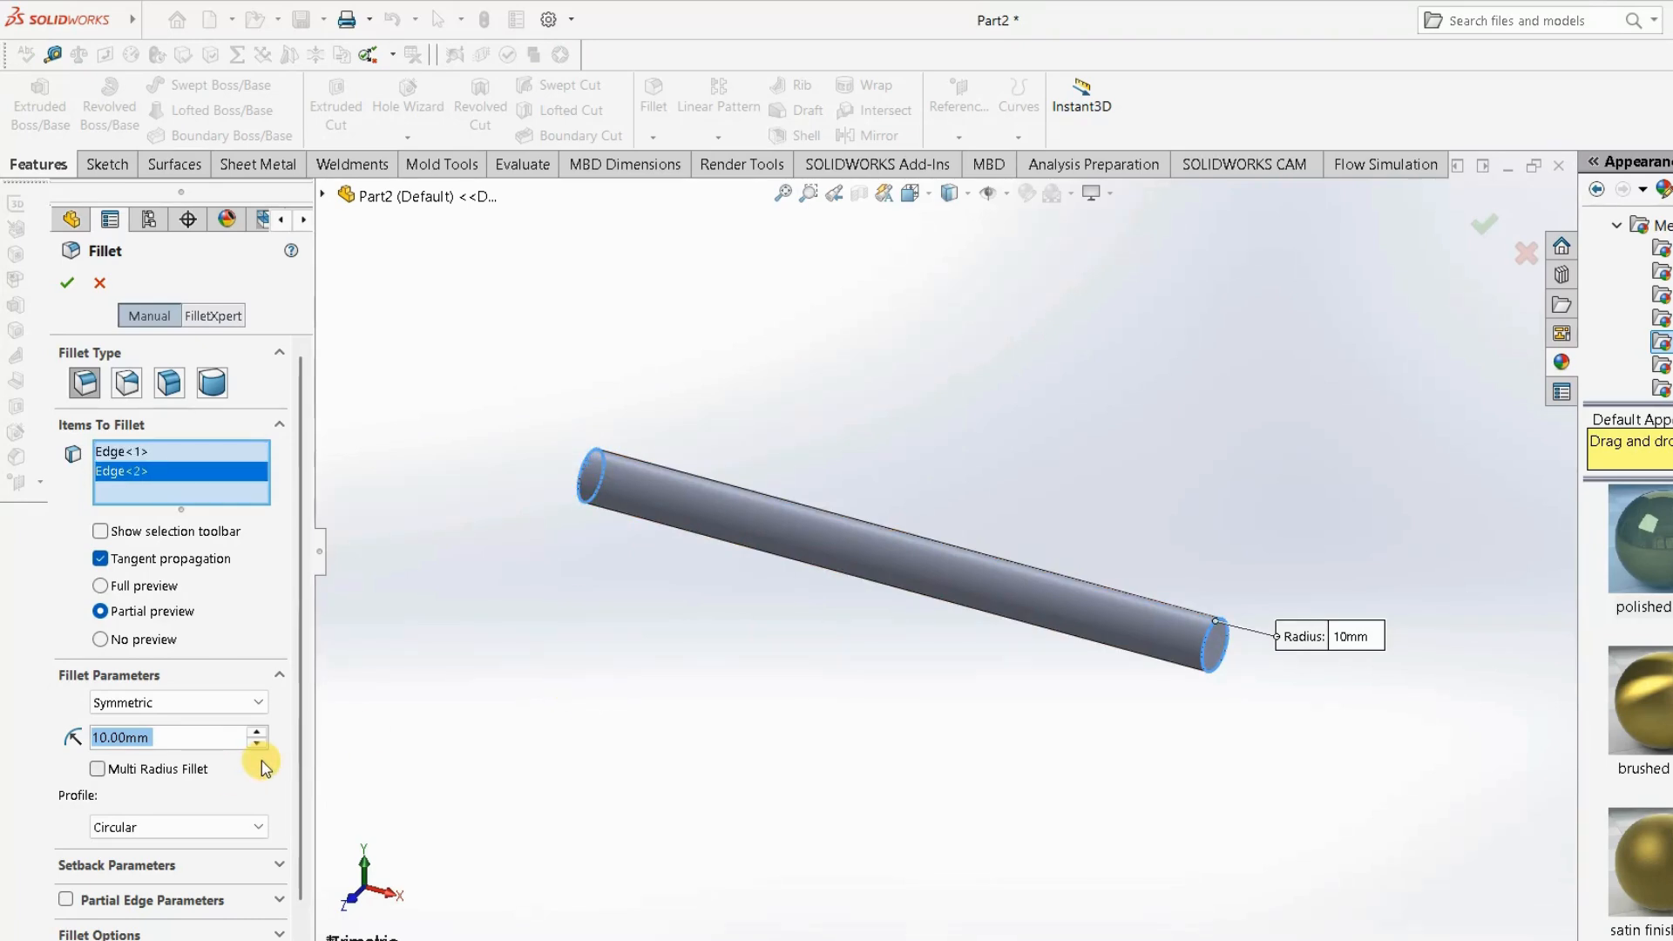
type("0.")
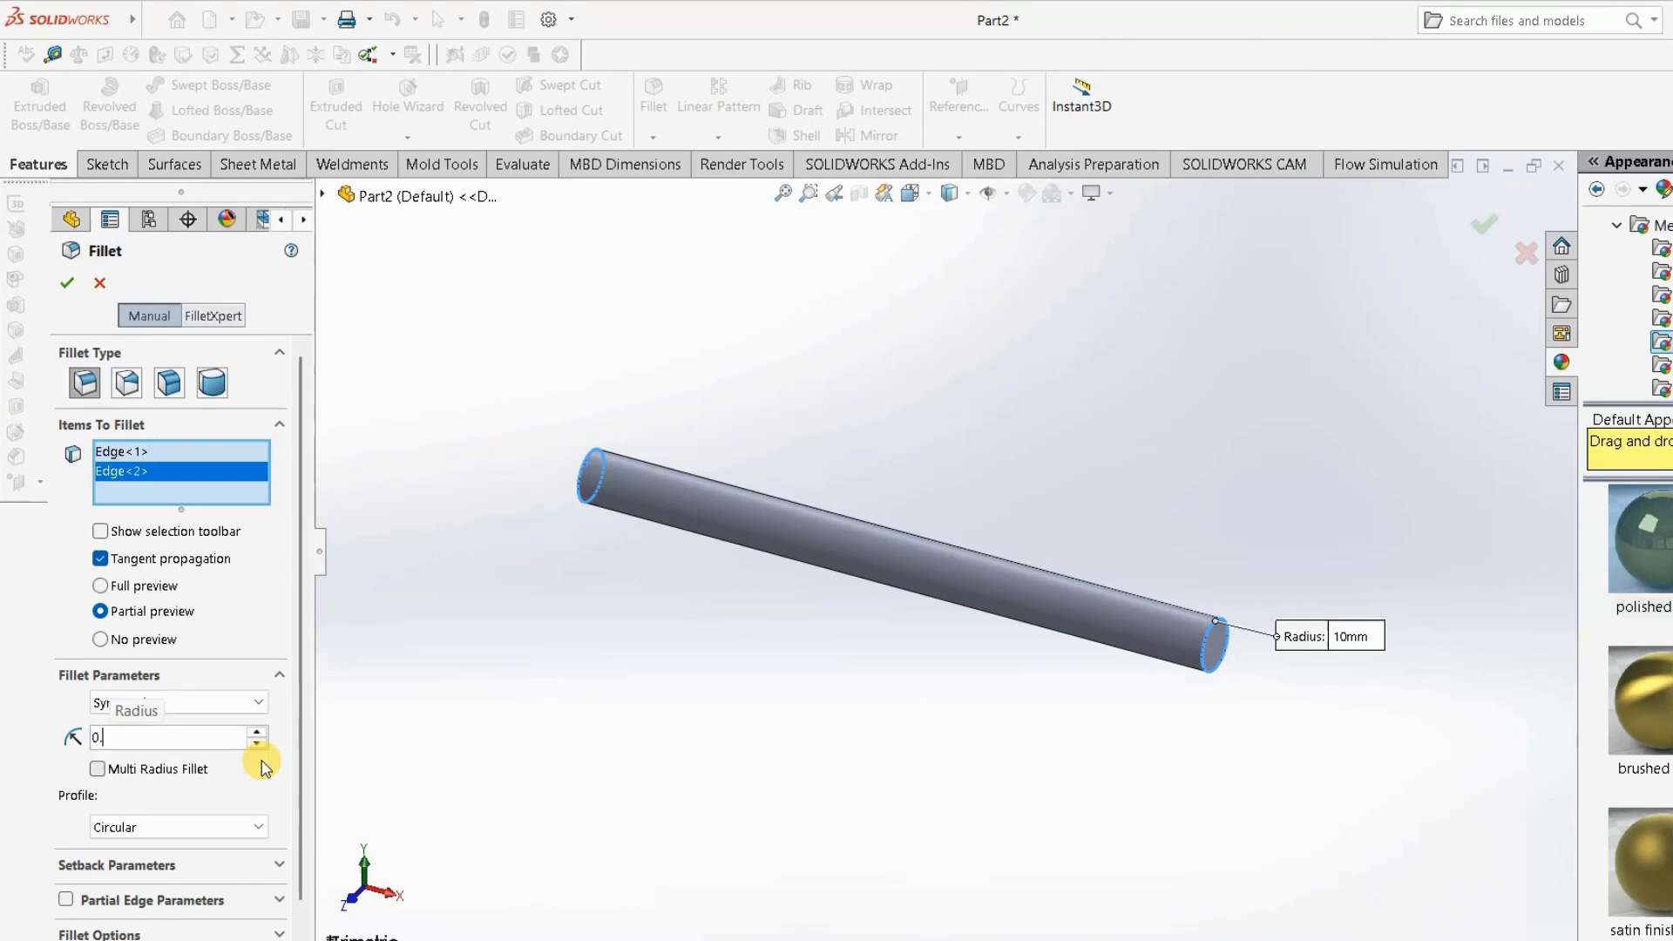
type("2")
key("Return")
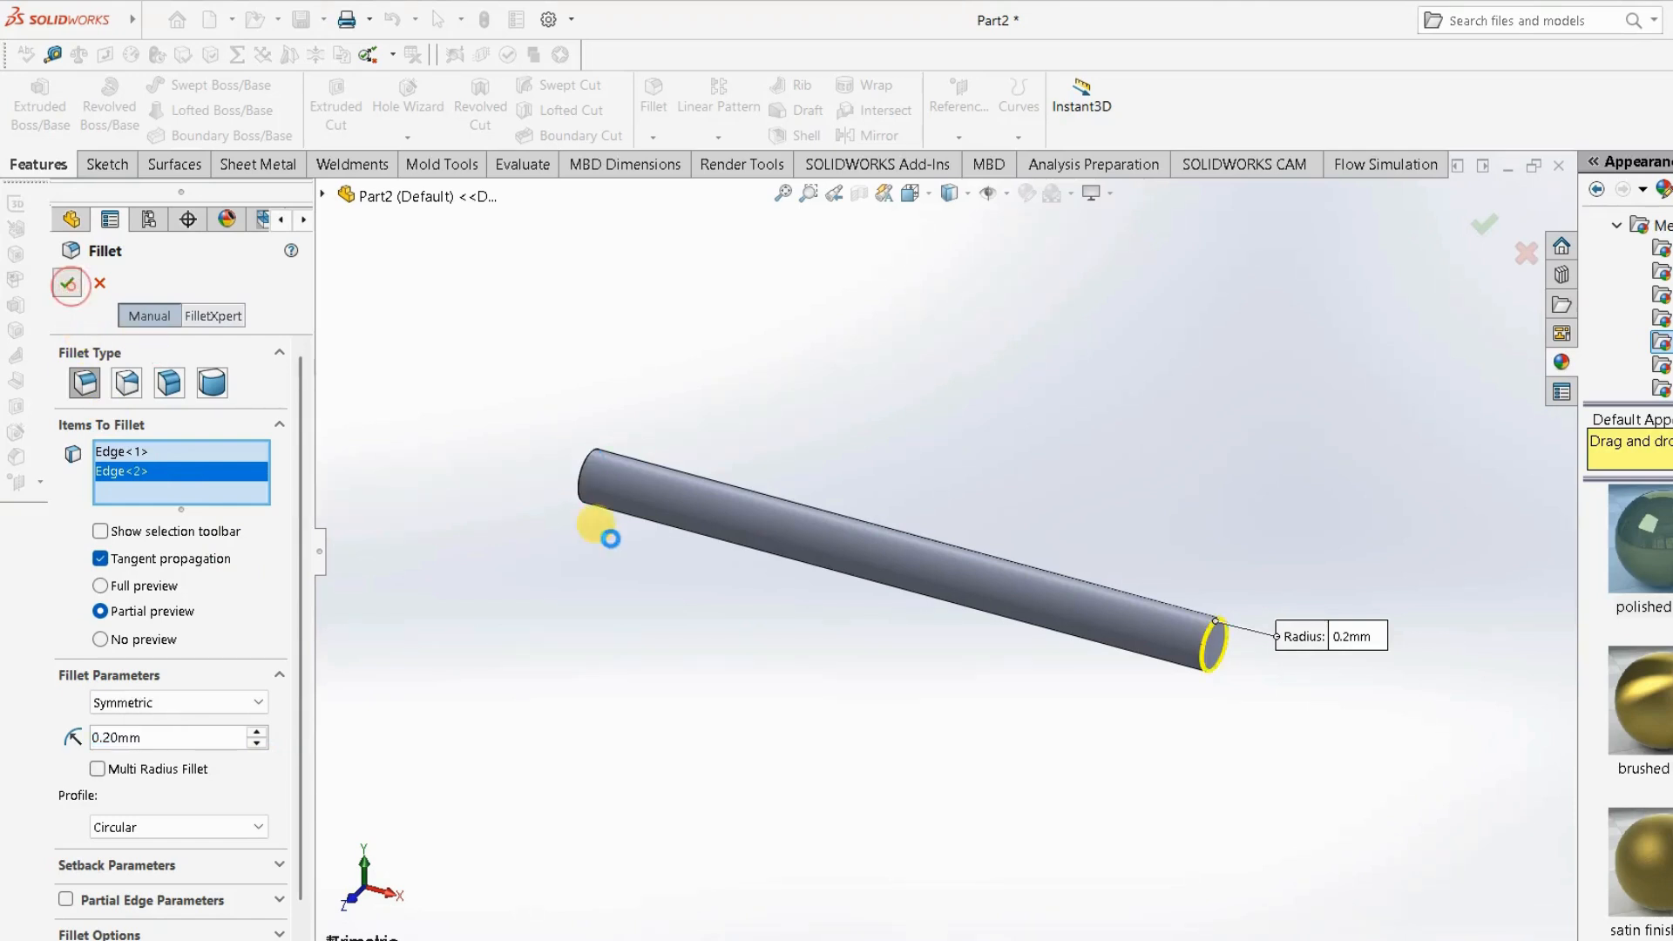
key("Return")
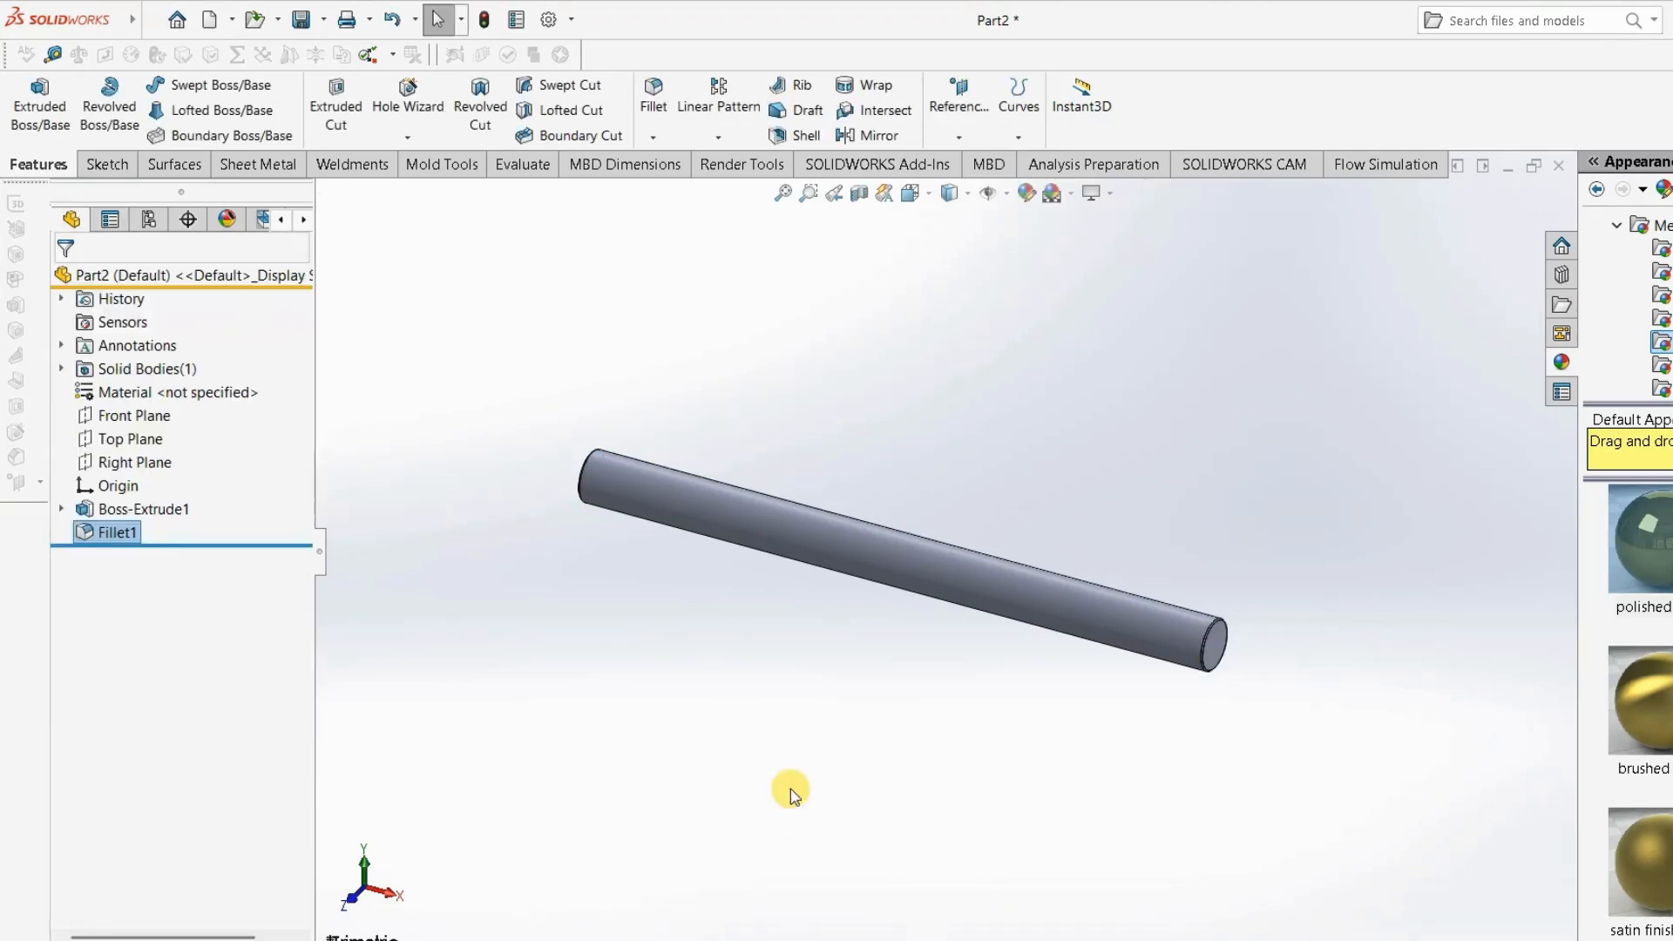
Apply the polished metal appearance to the entire pin.
scroll(591, 464, "down", 5)
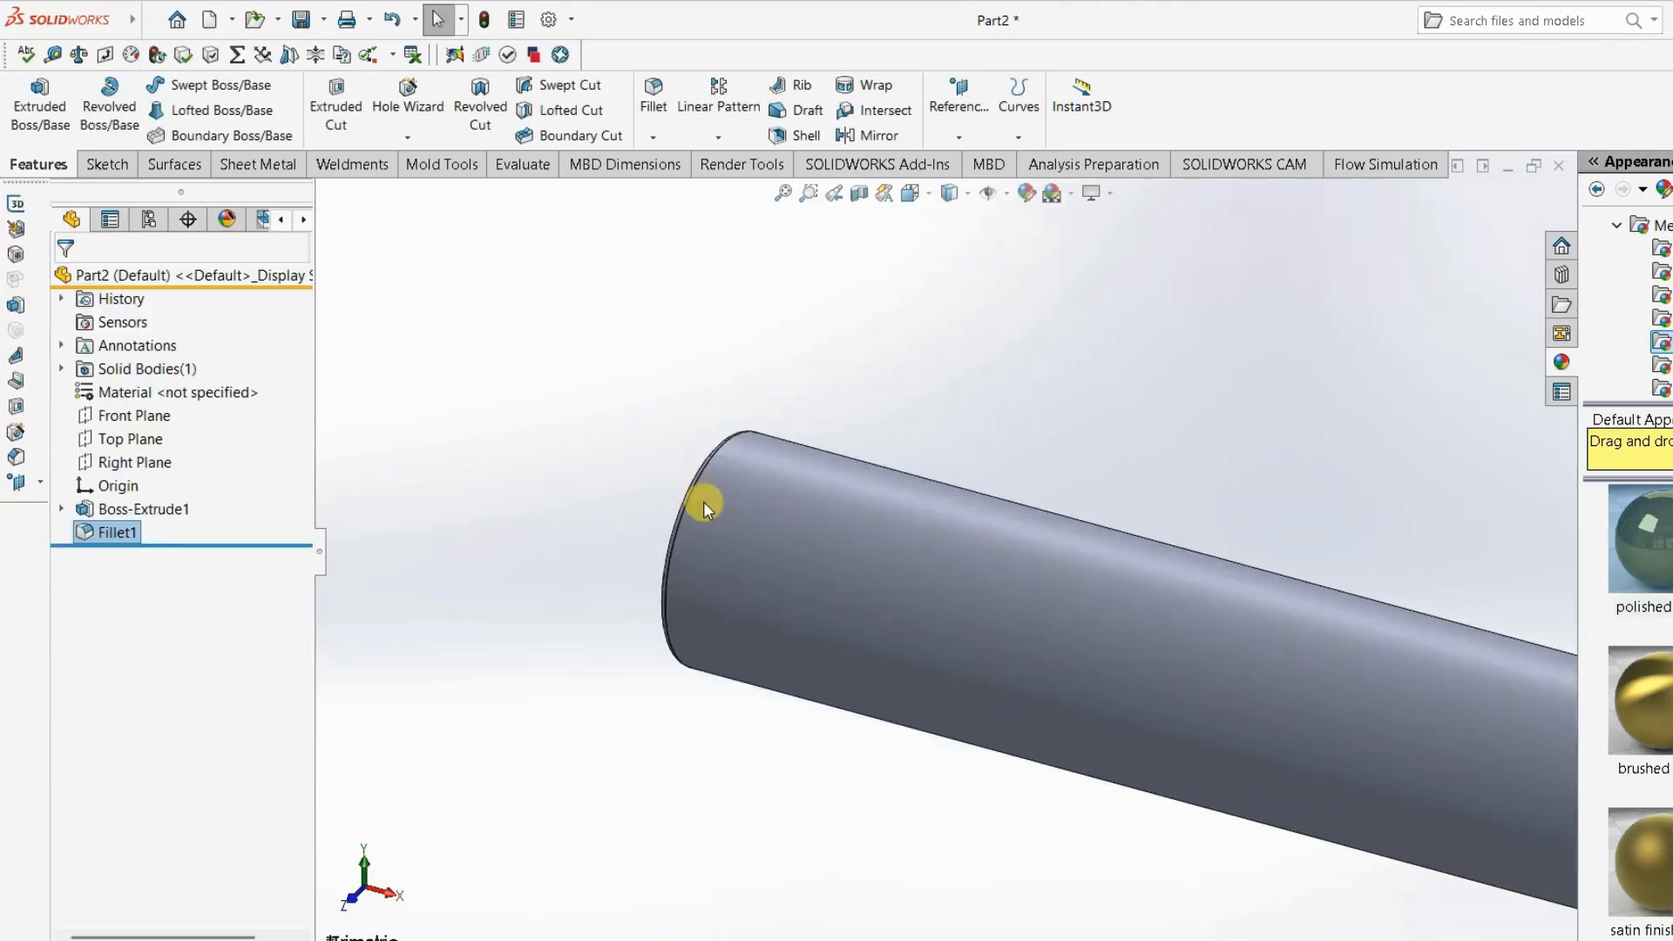
scroll(705, 505, "up", 4)
scroll(1028, 553, "down", 3)
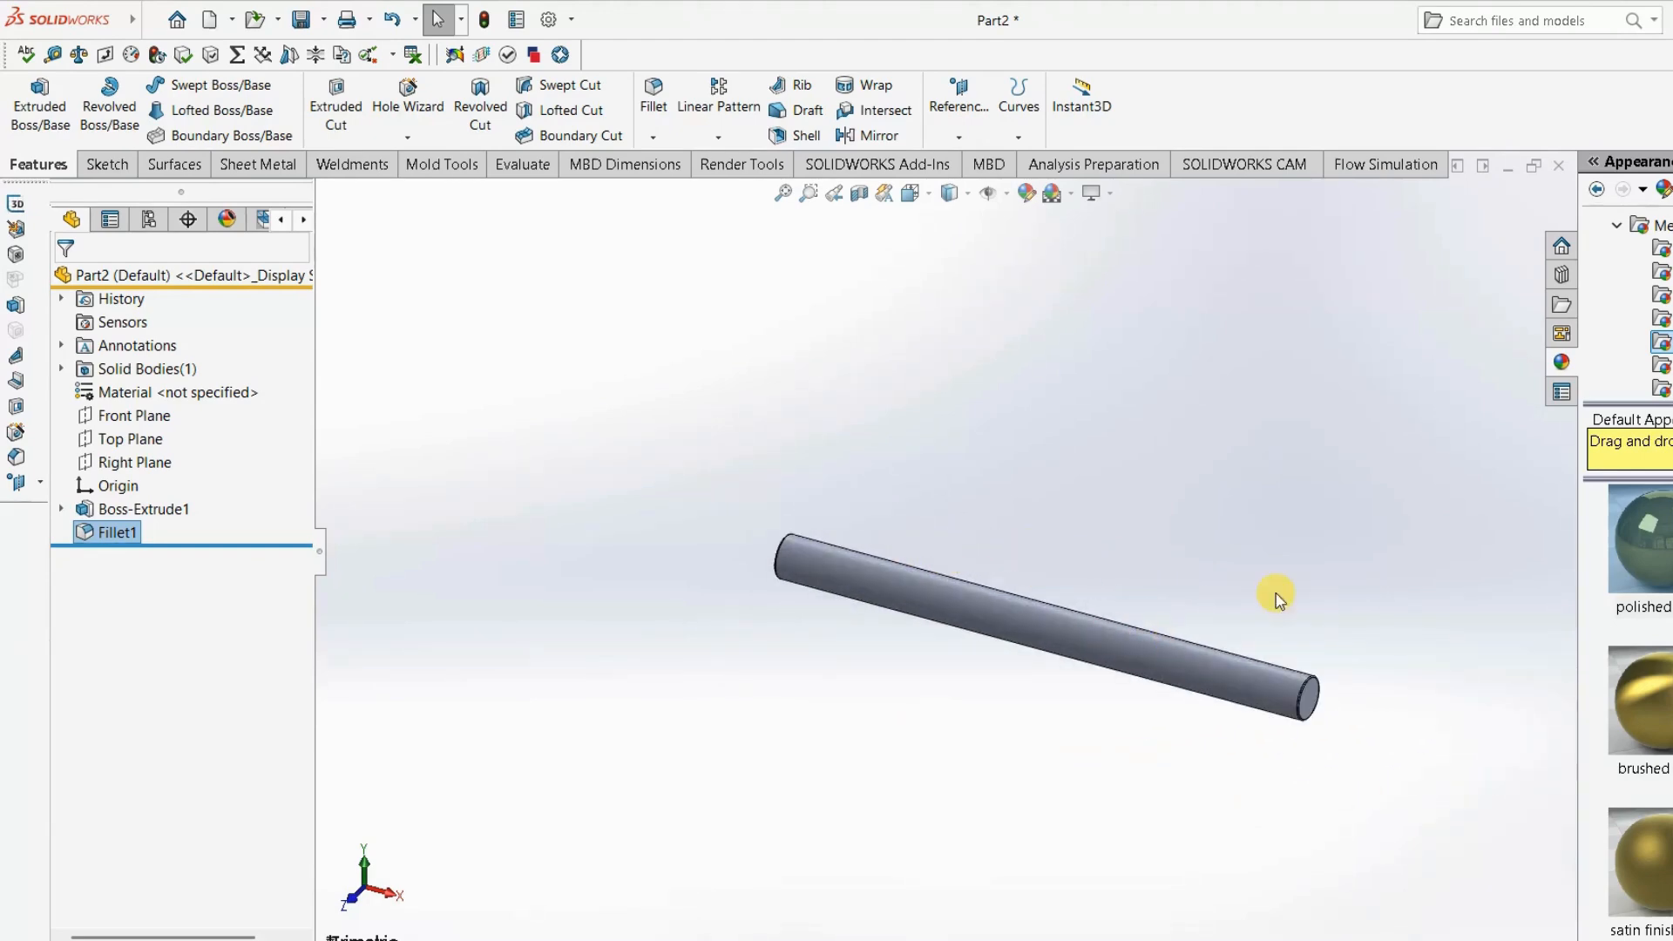
scroll(1400, 436, "down", 2)
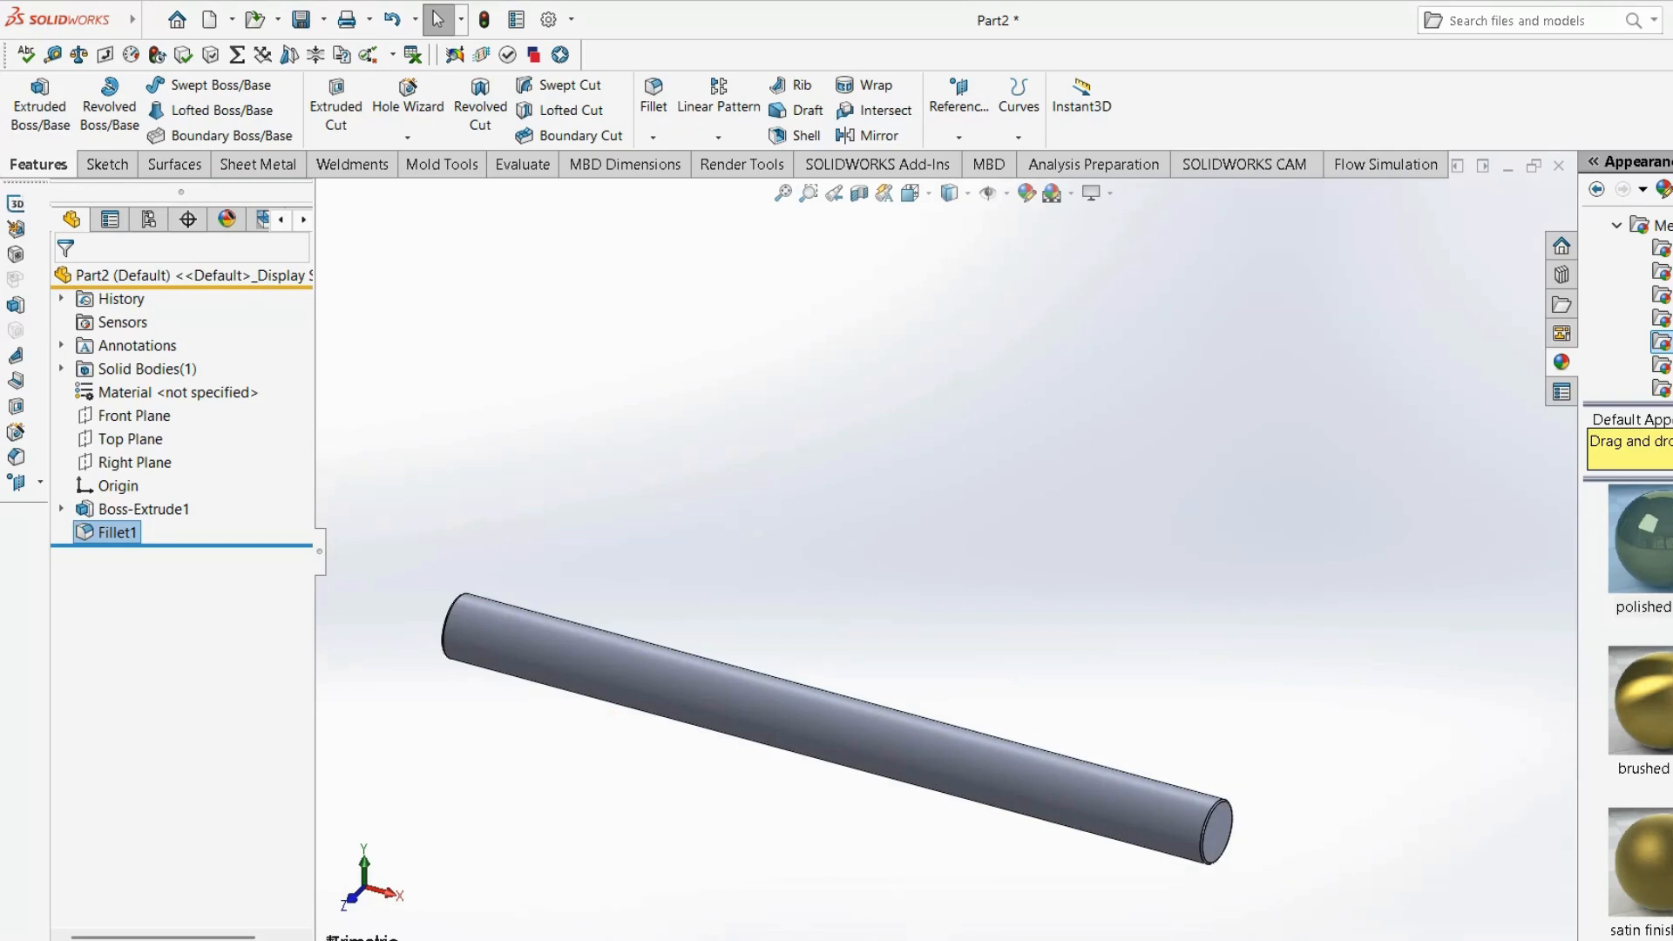
left_click_drag(1638, 544, 1151, 774)
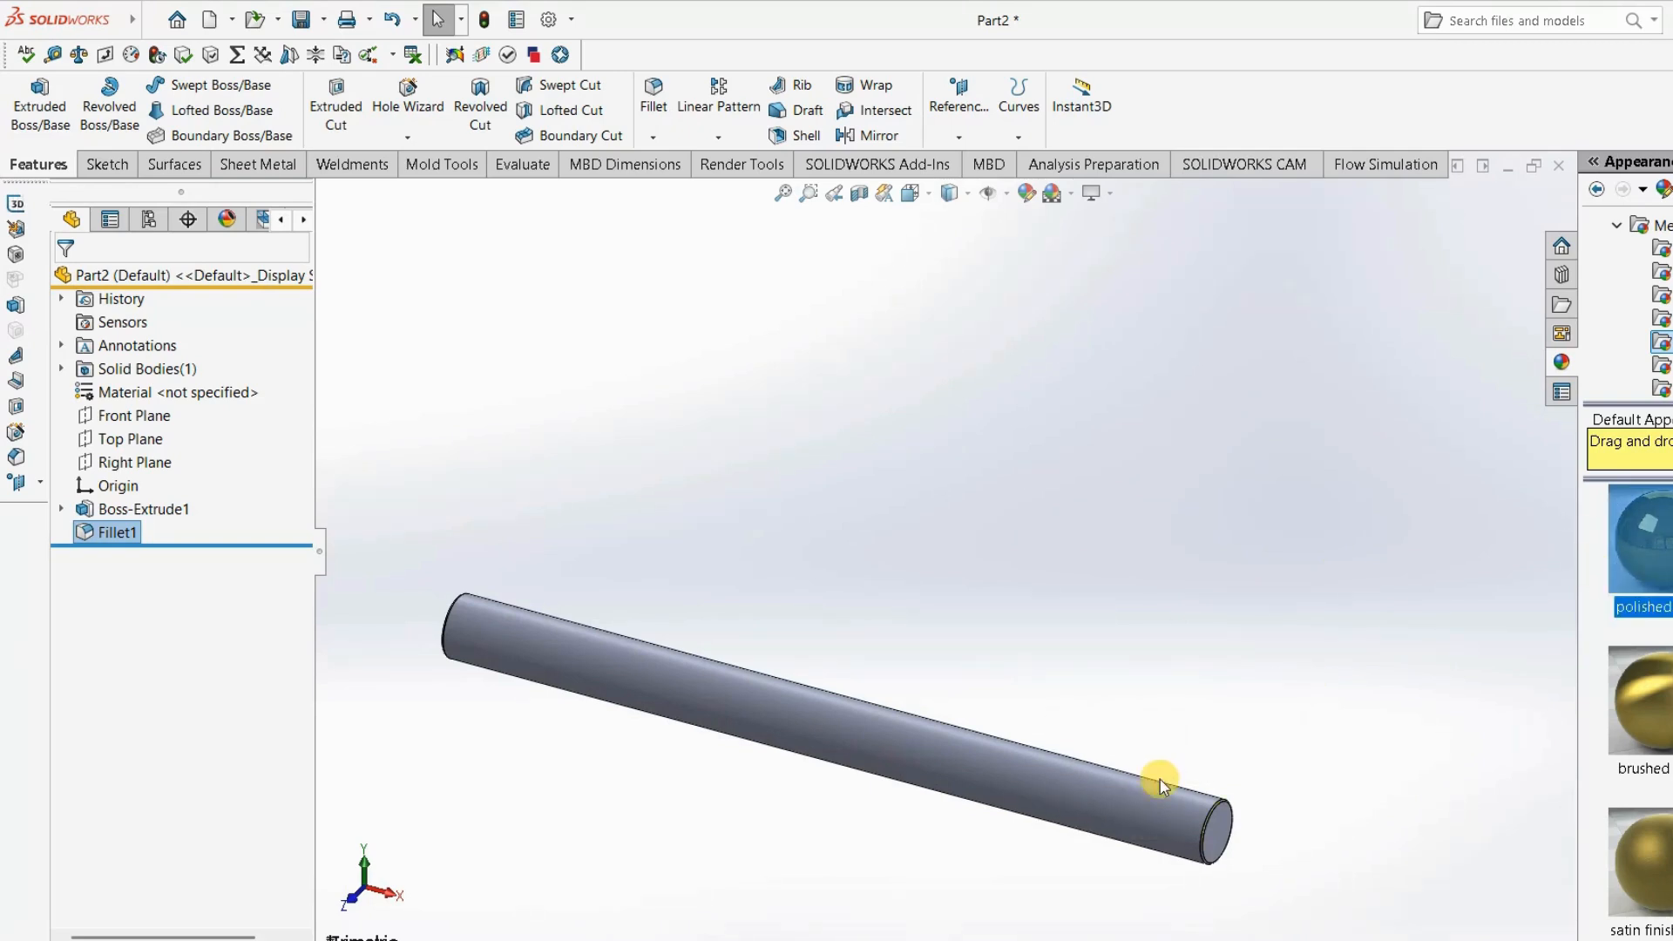
left_click_drag(1659, 544, 930, 764)
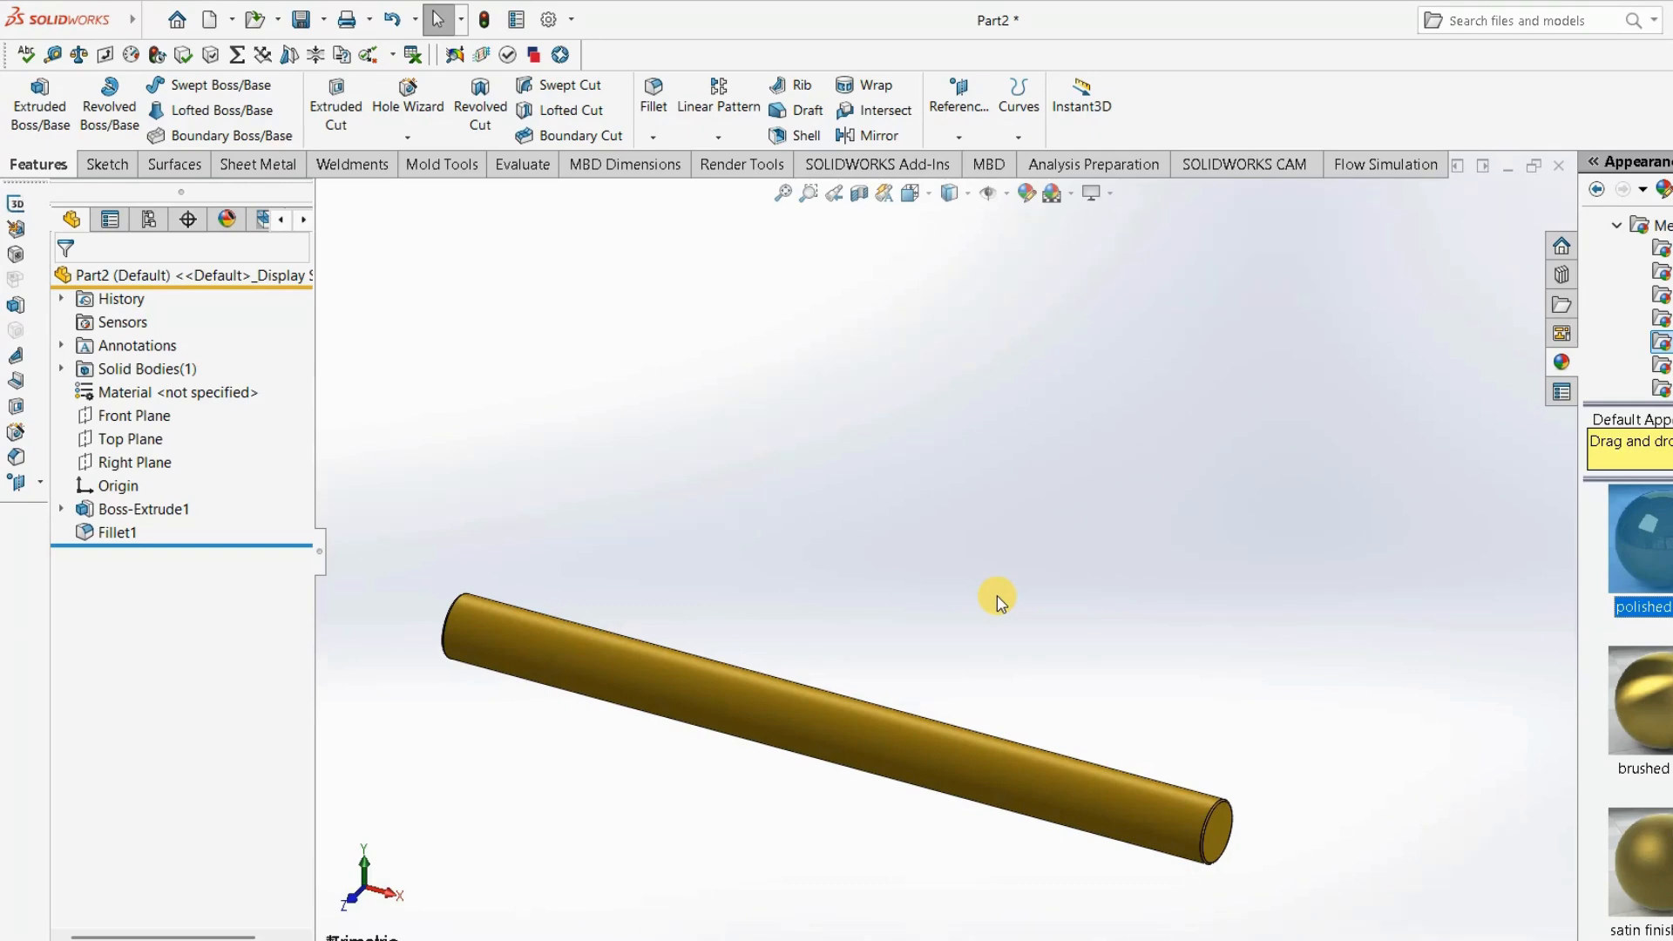
In the new assembly, rotate Hinge 1 about Y in 90° increments and place it as the first component.
left_click(1218, 539)
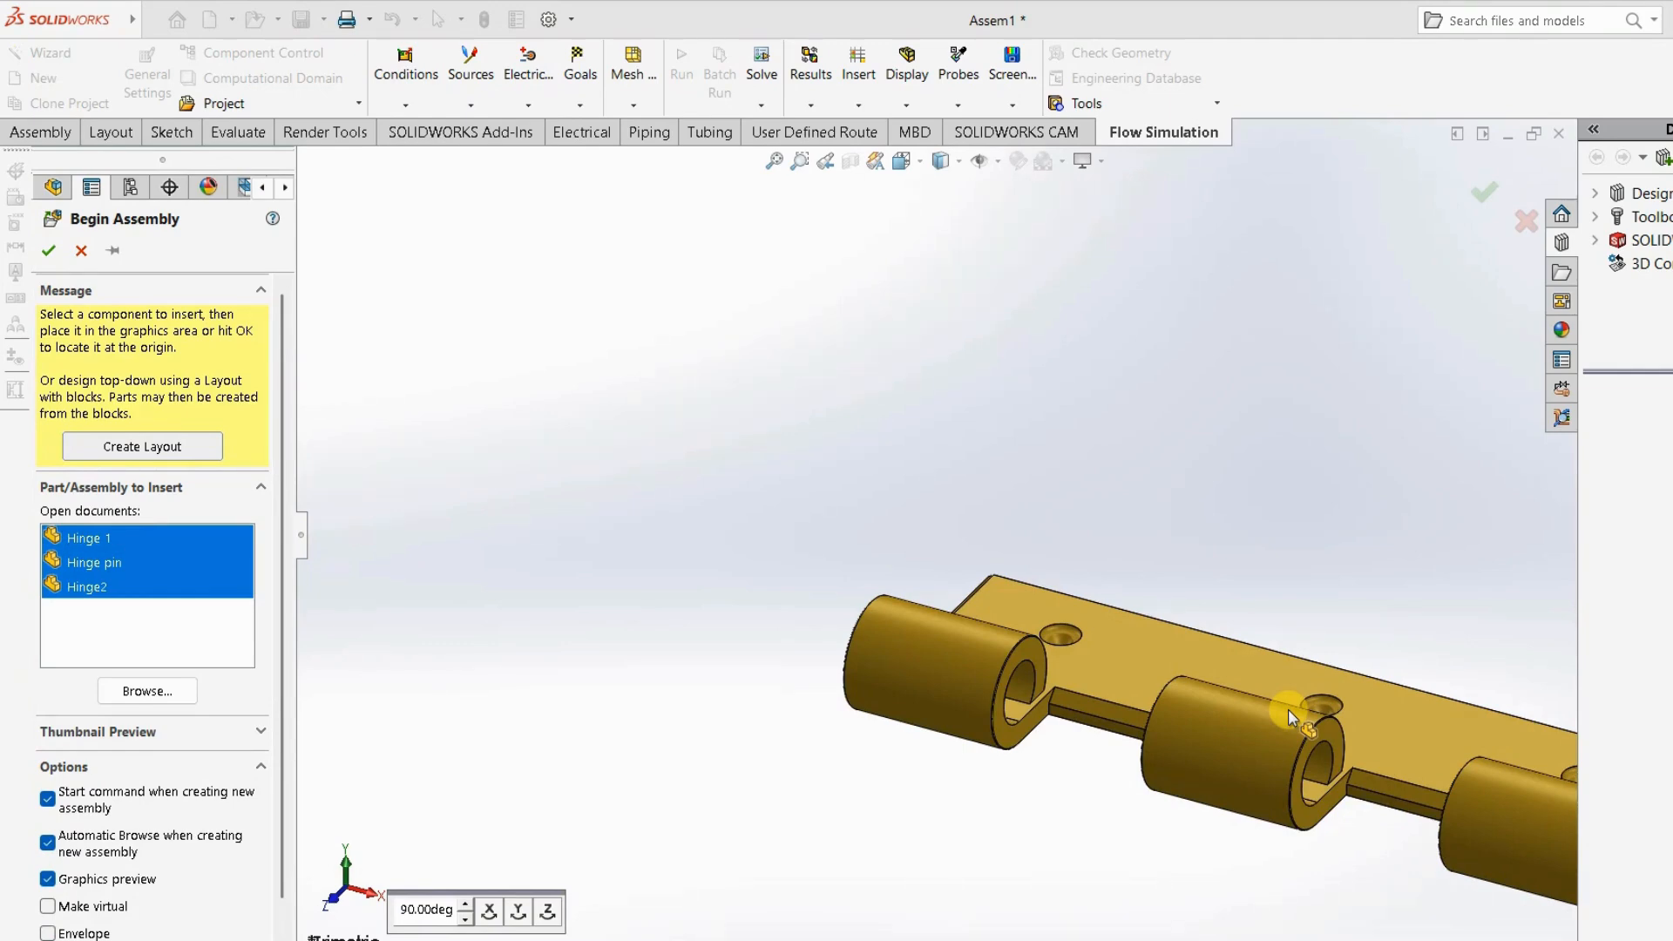
scroll(944, 629, "up", 4)
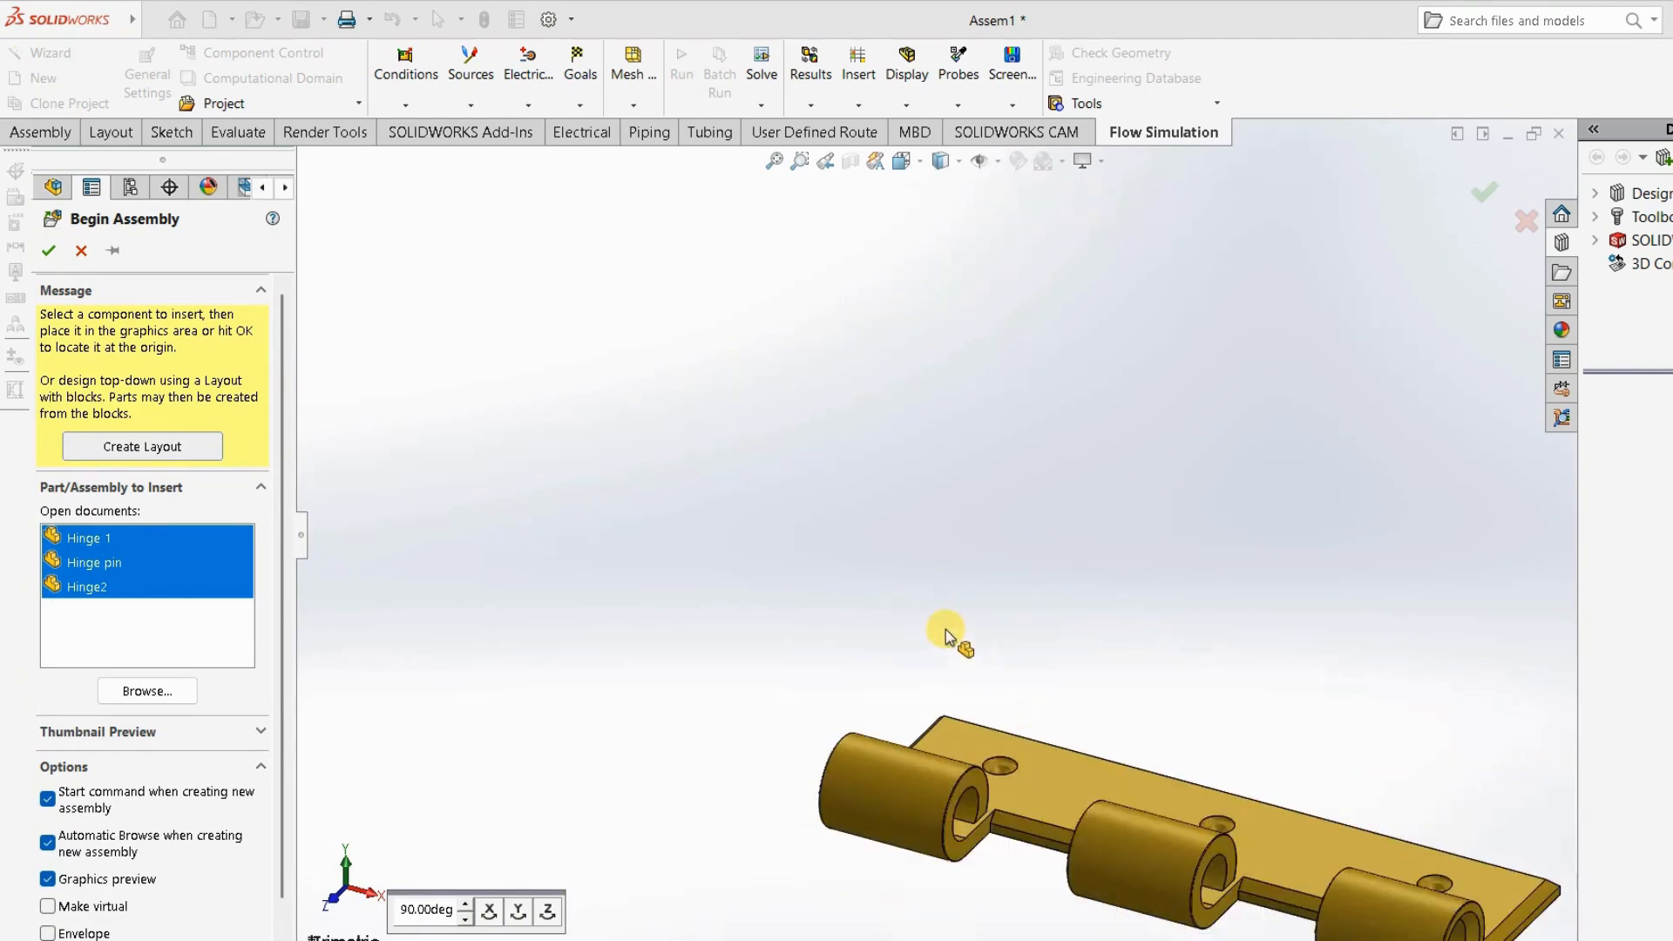
scroll(794, 560, "down", 2)
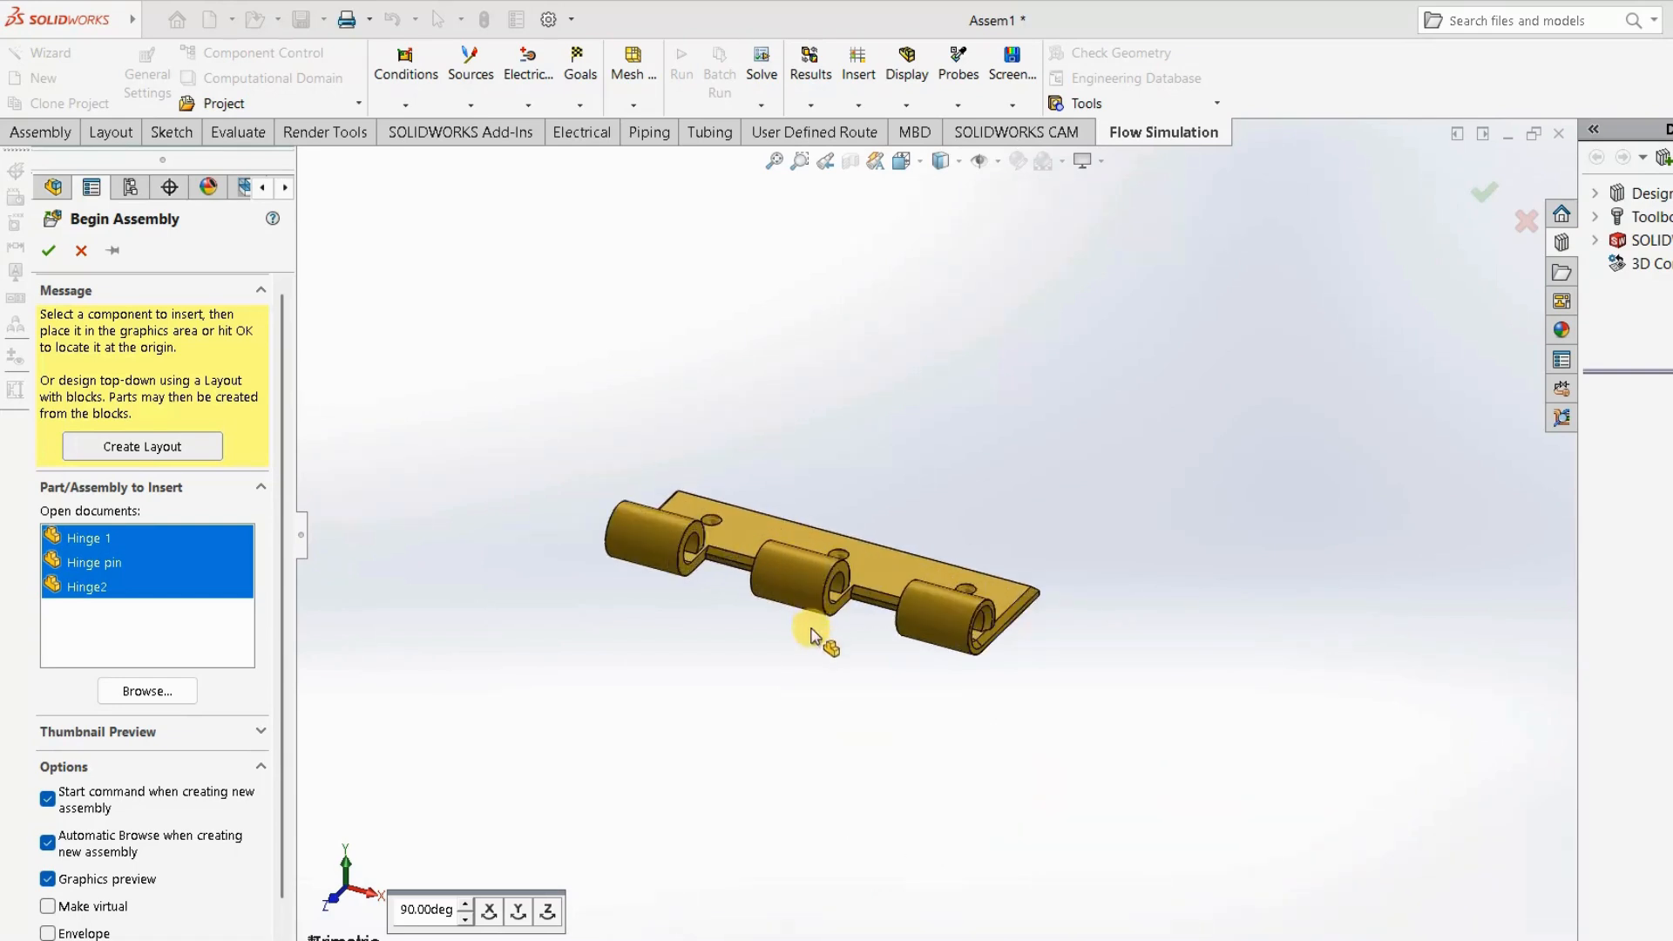
left_click(520, 910)
left_click(522, 911)
left_click(522, 911)
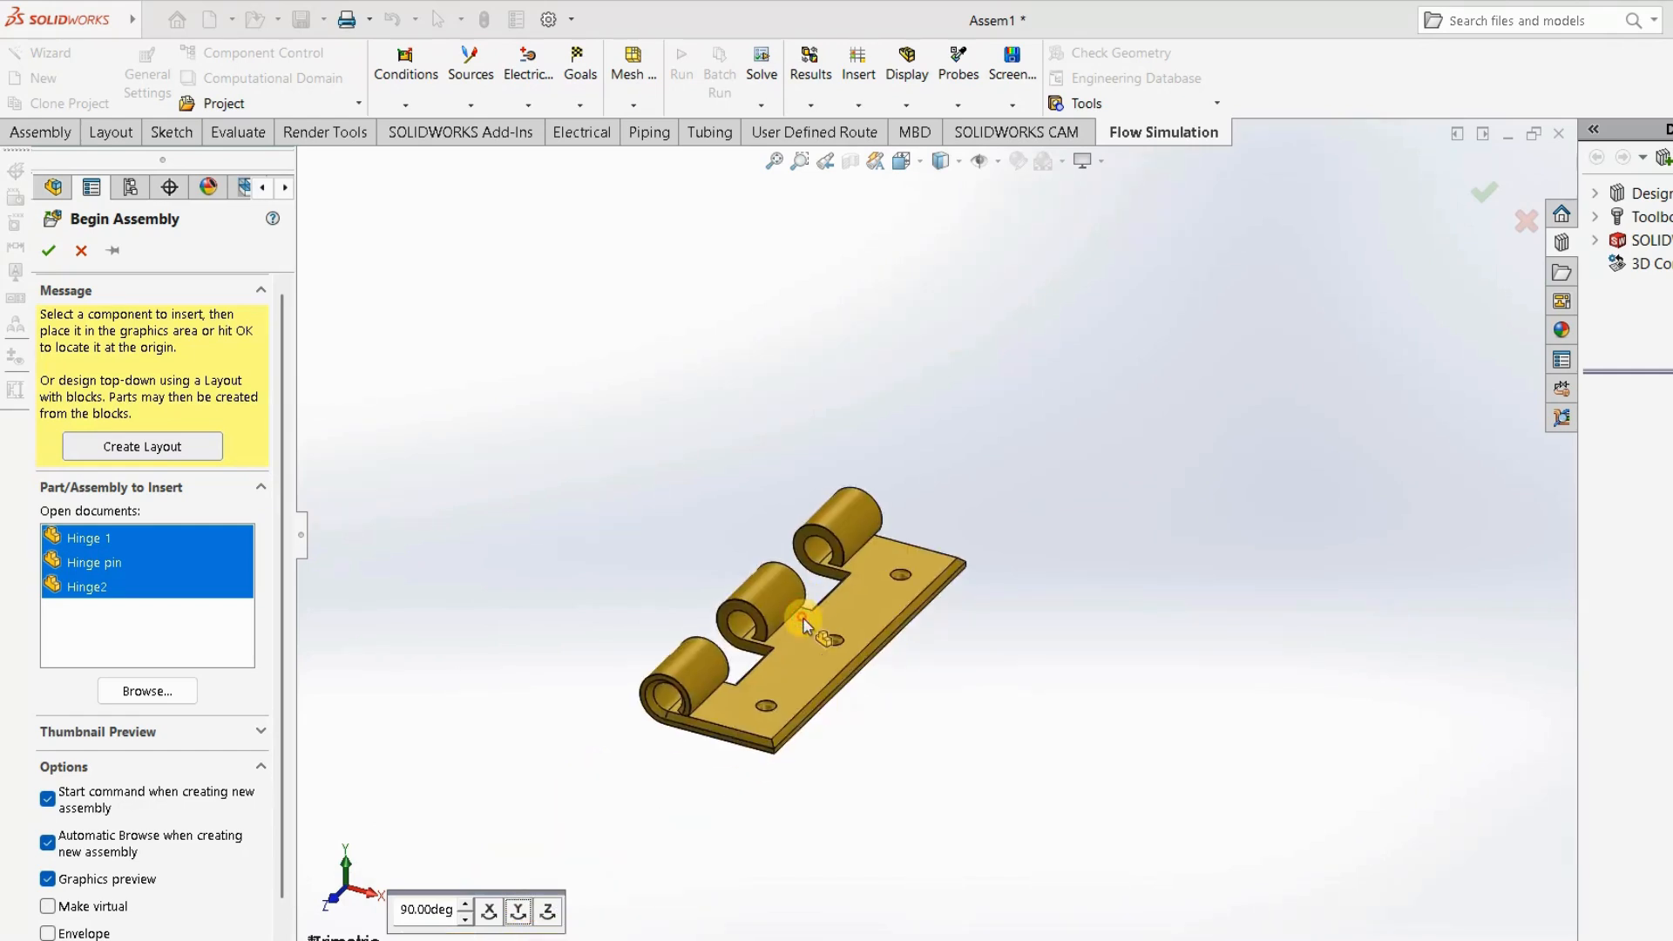
left_click(803, 625)
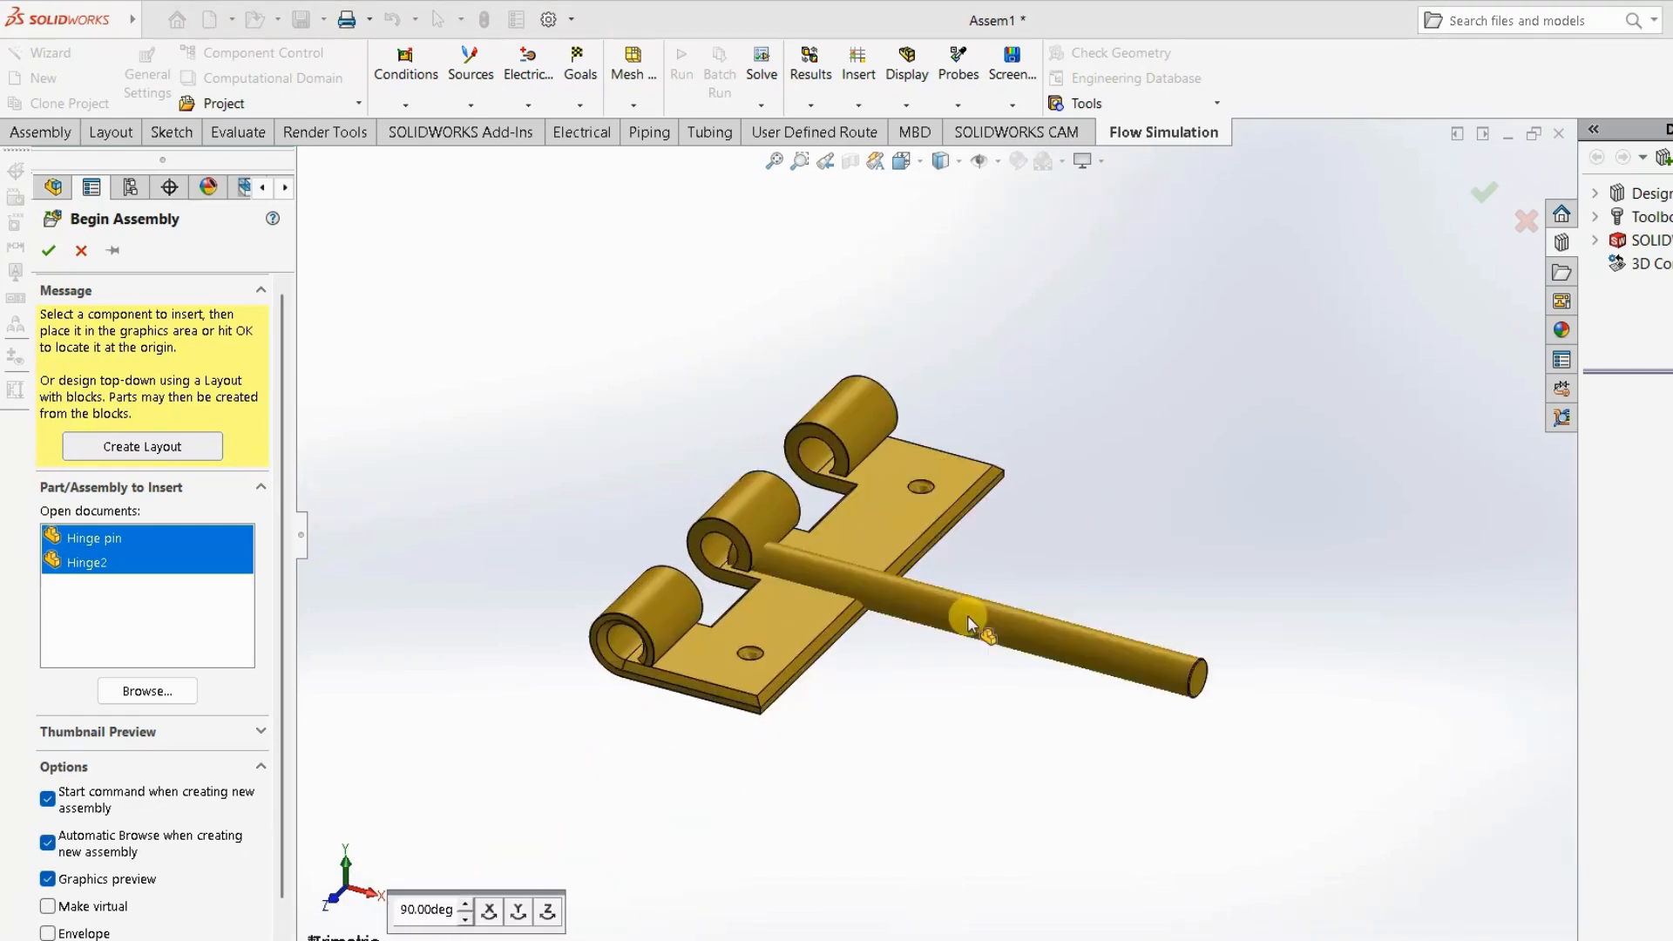
Place the Hinge pin parallel to Hinge 1 and Hinge2 beyond it with knuckles facing away, turning both about Y in 90° increments.
left_click(519, 911)
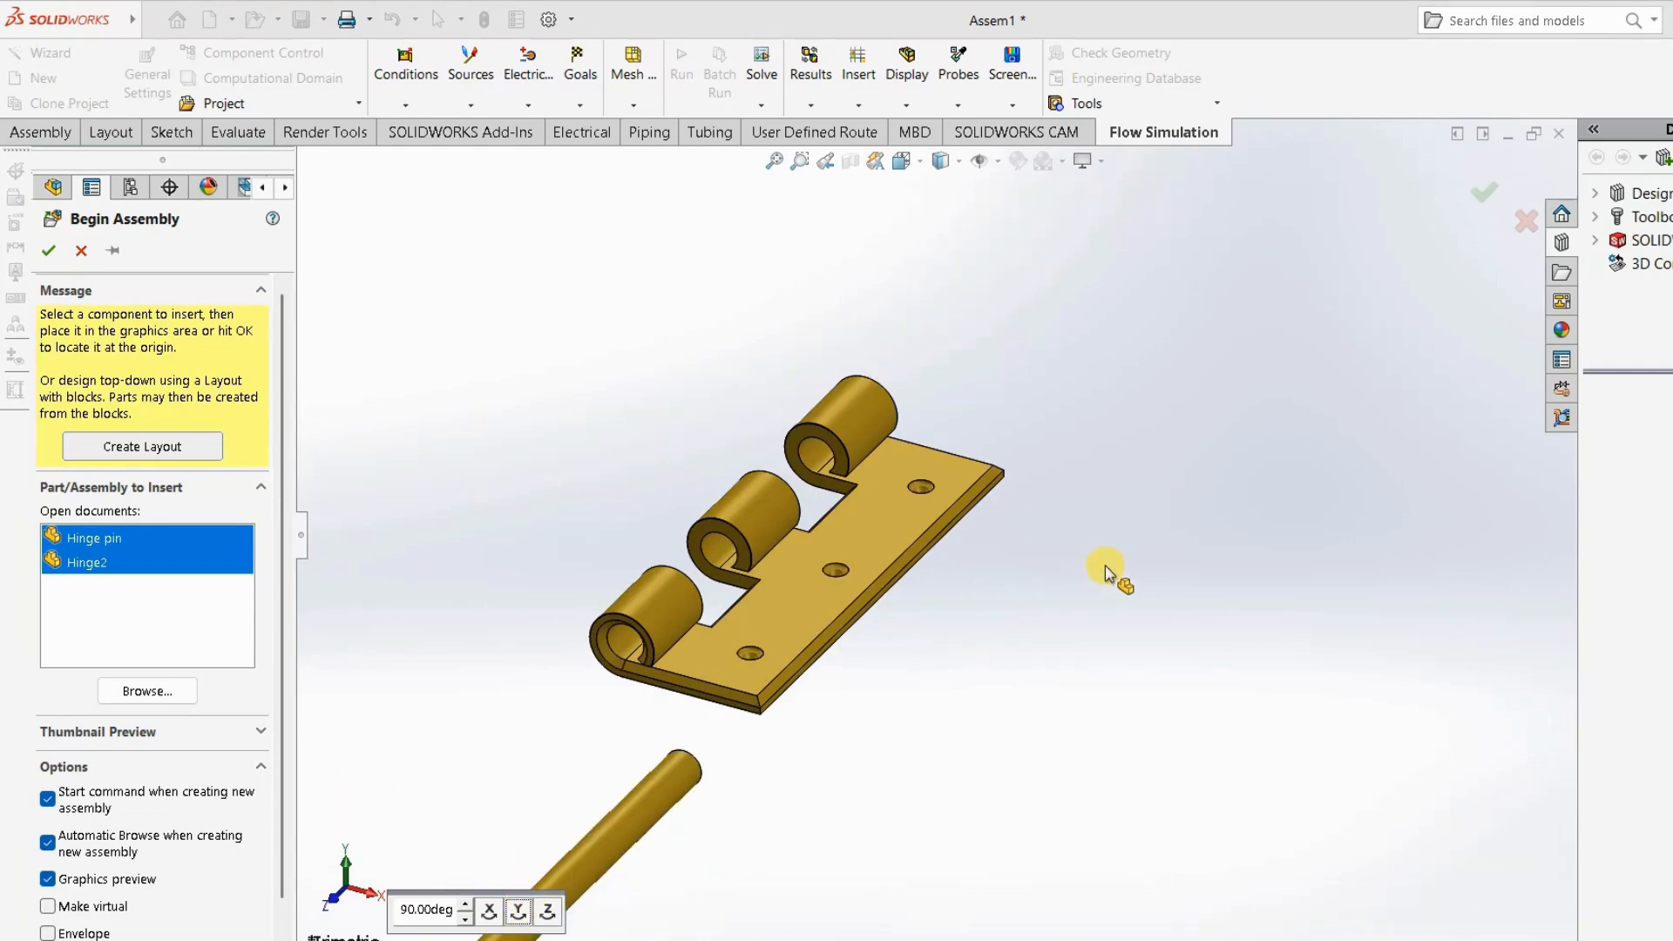
left_click(932, 686)
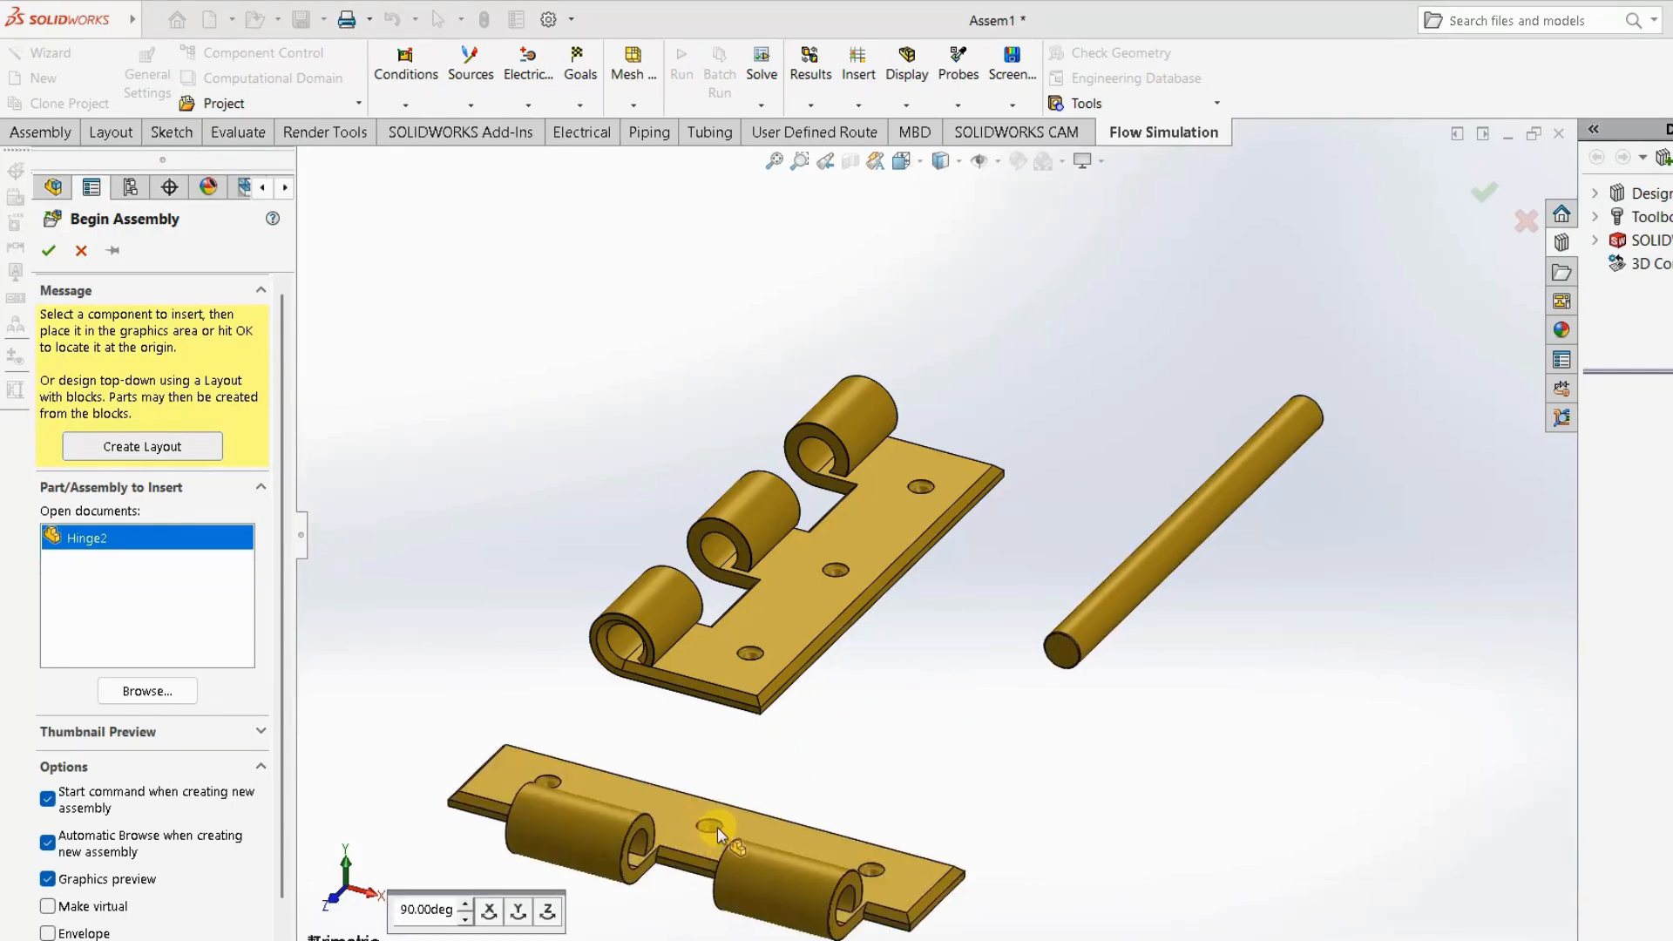
left_click(525, 913)
left_click(526, 913)
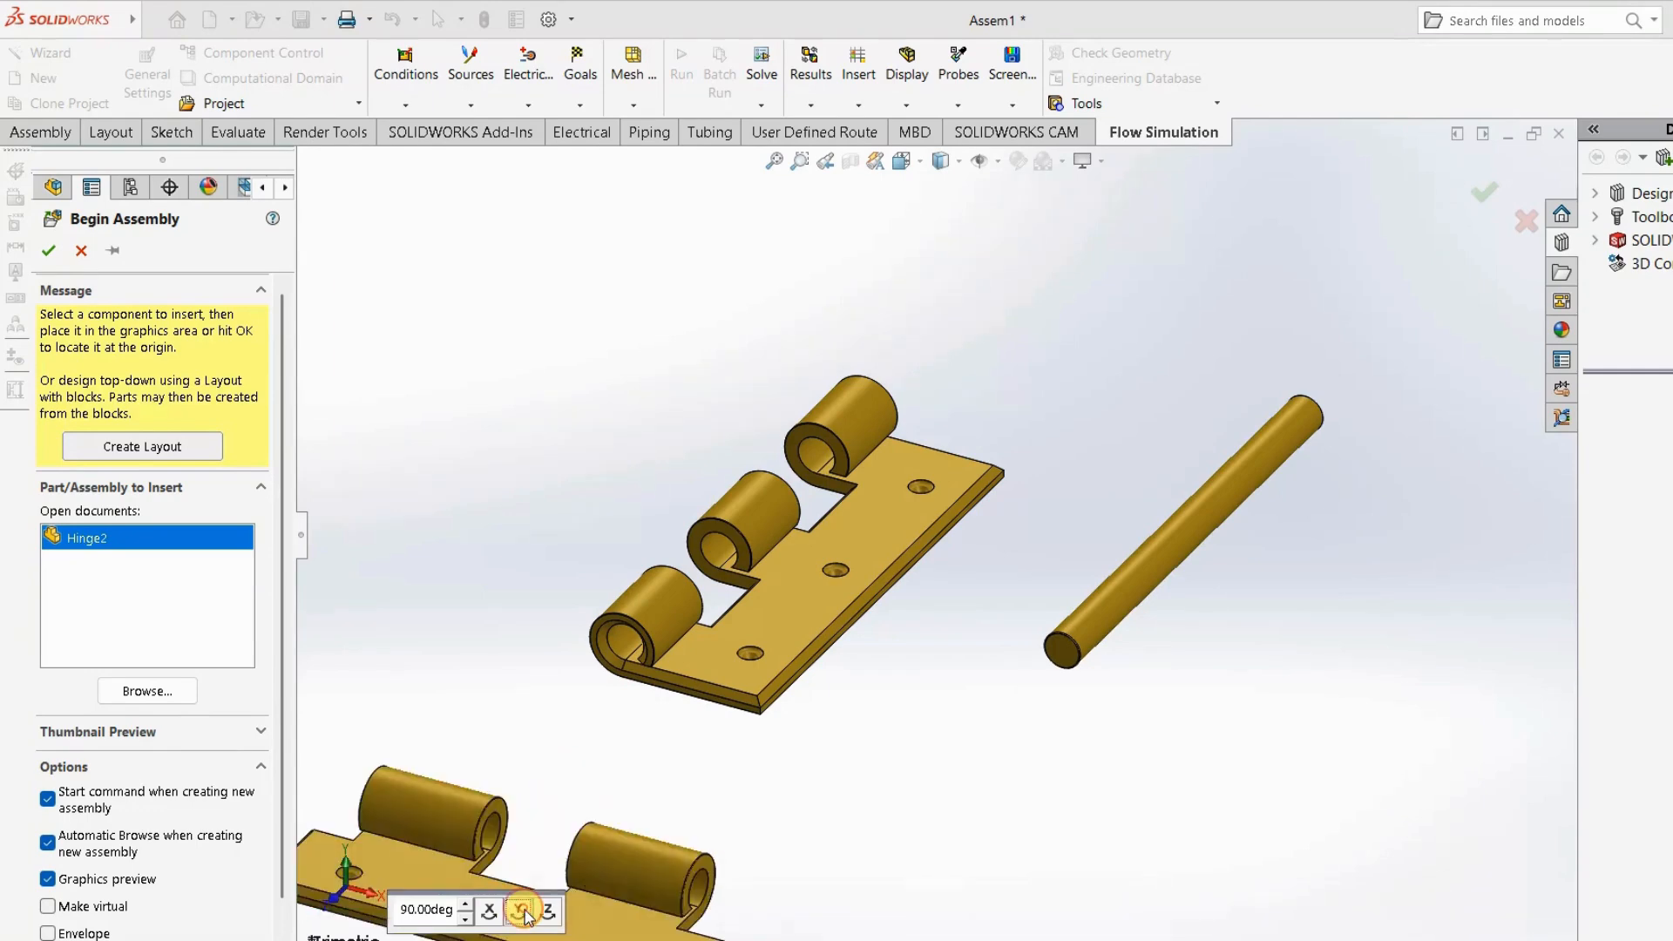
left_click(525, 913)
left_click(525, 913)
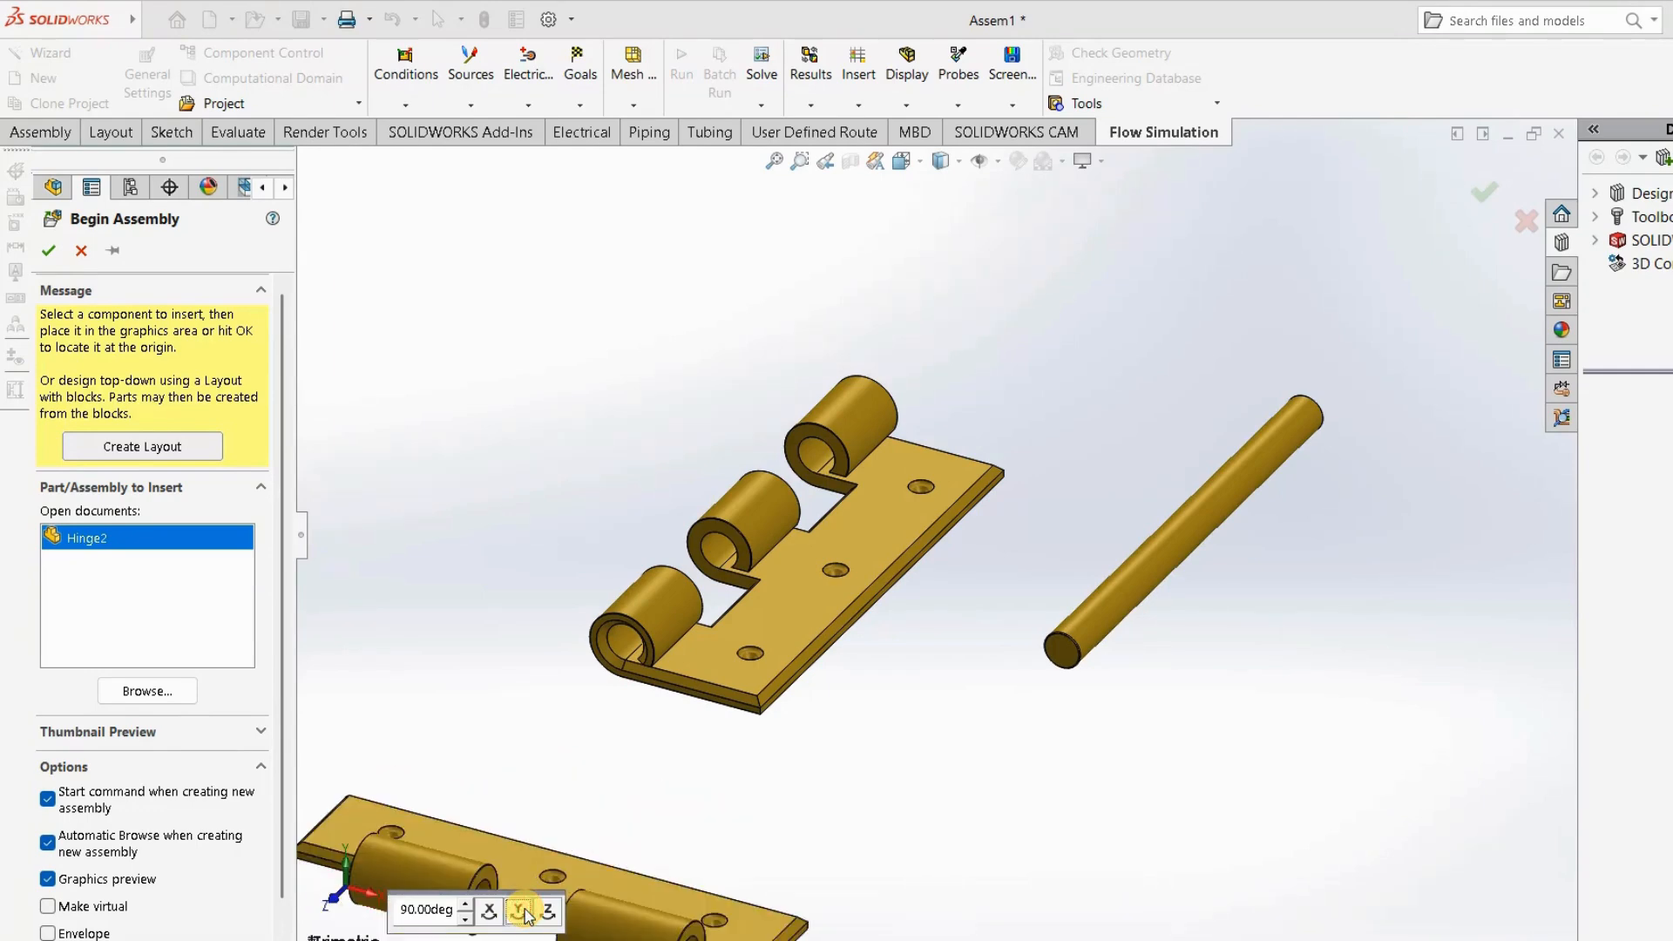
left_click(526, 913)
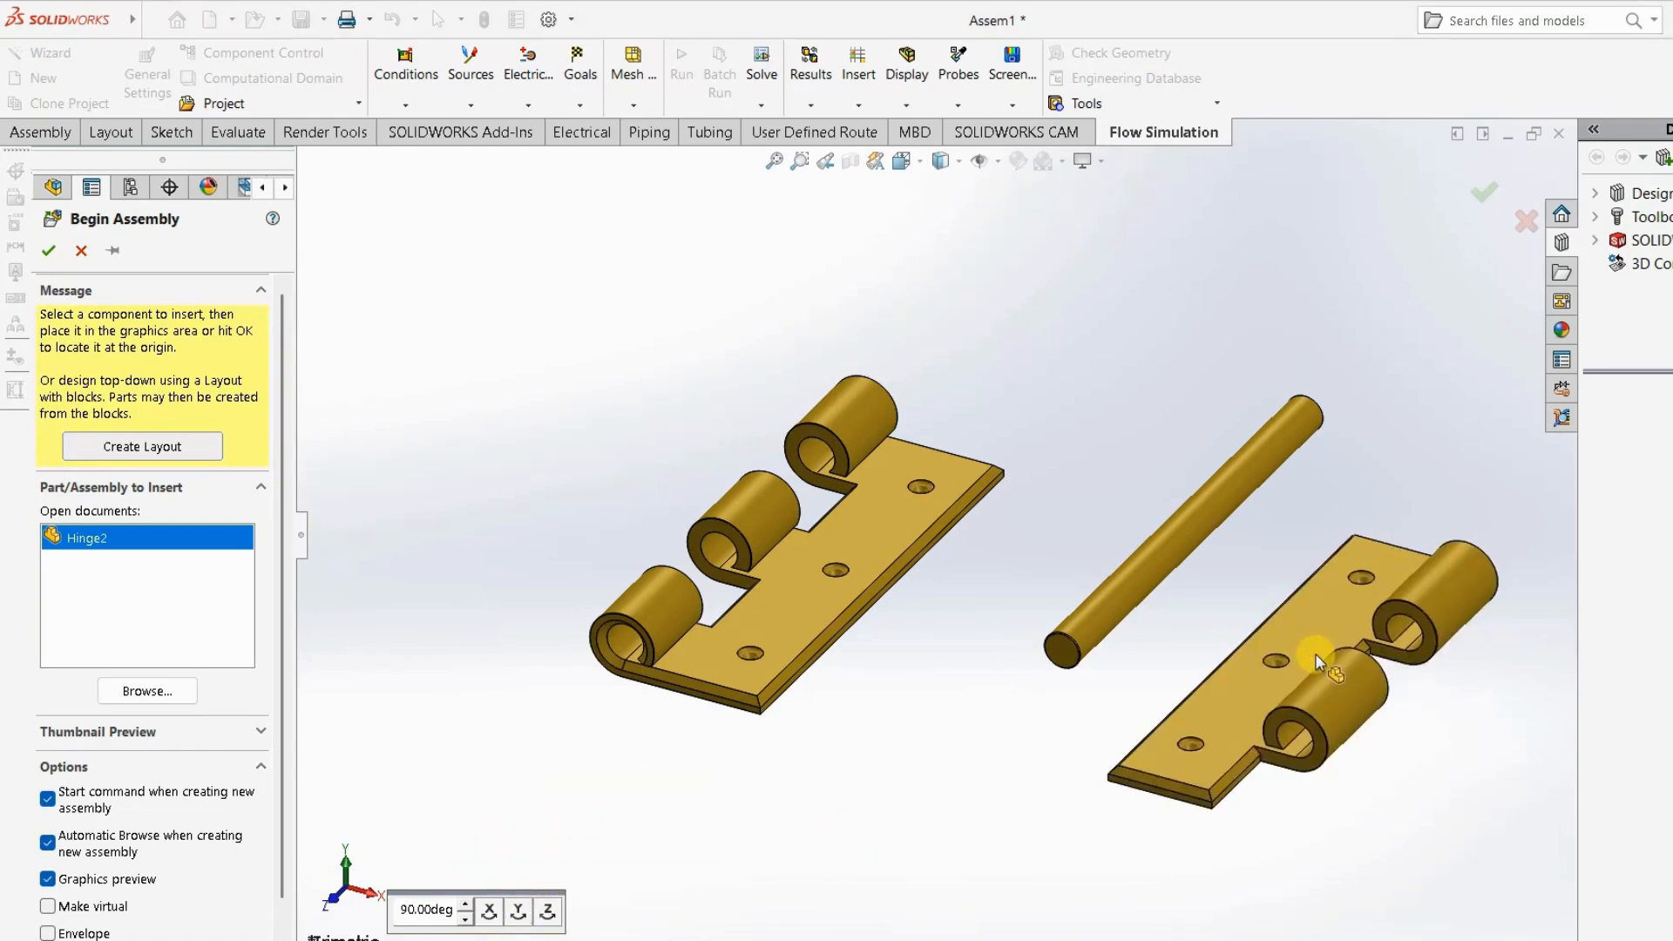
left_click(1315, 653)
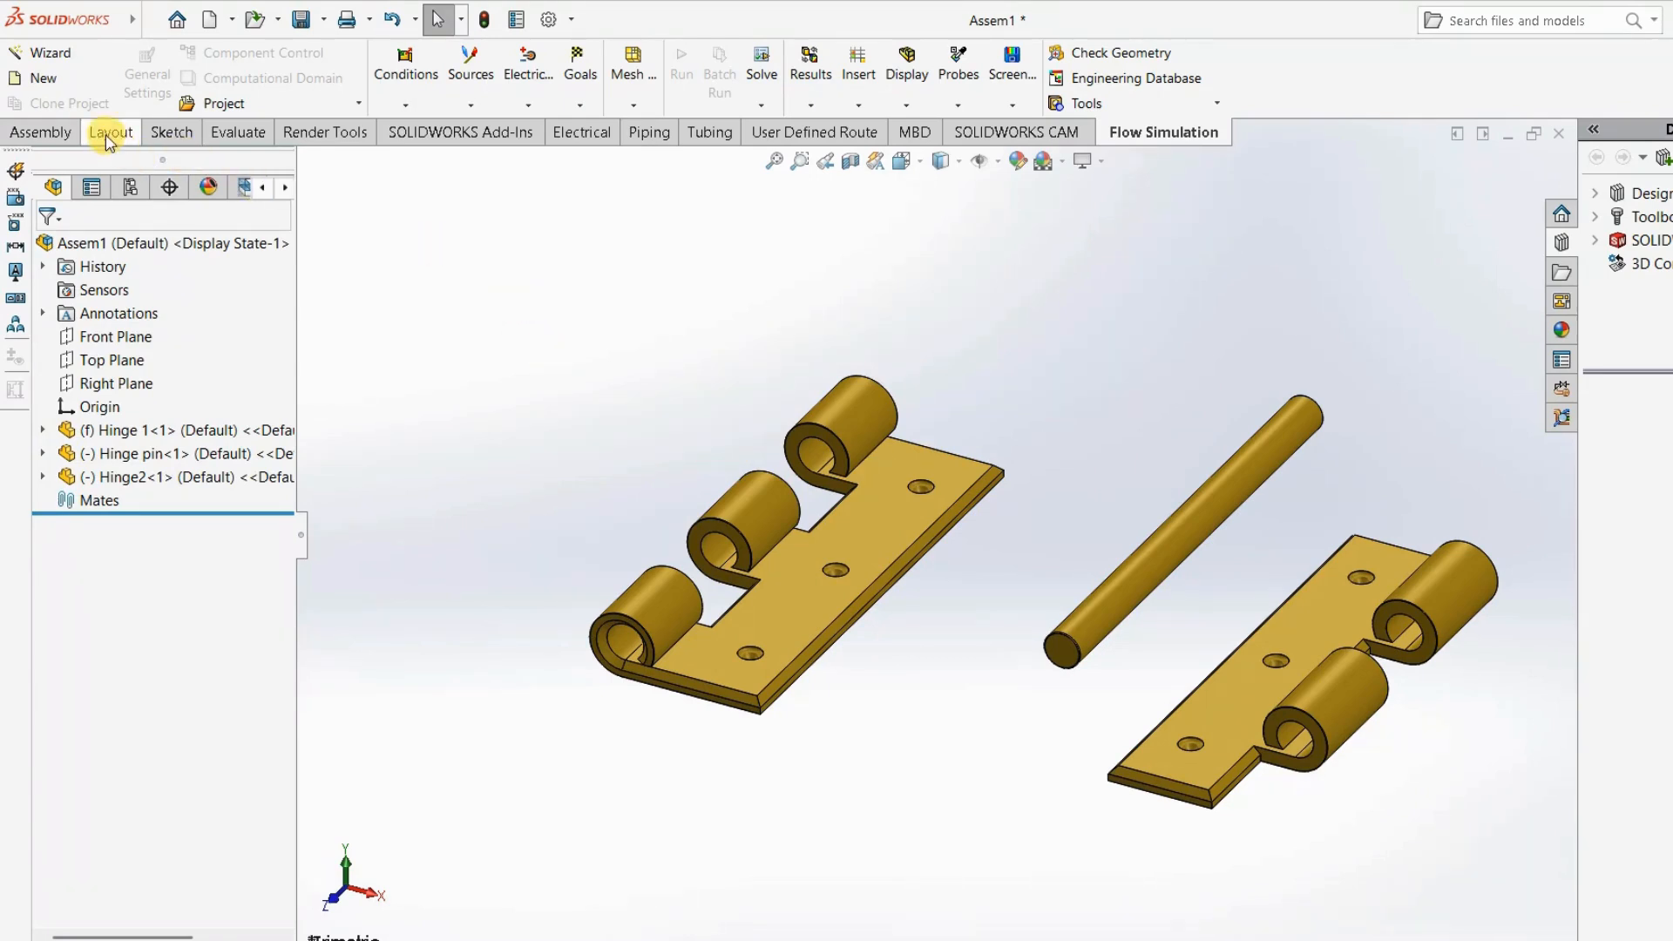
Add a concentric mate between the inner knuckle faces of Hinge2 and Hinge 1.
left_click(40, 132)
left_click(228, 66)
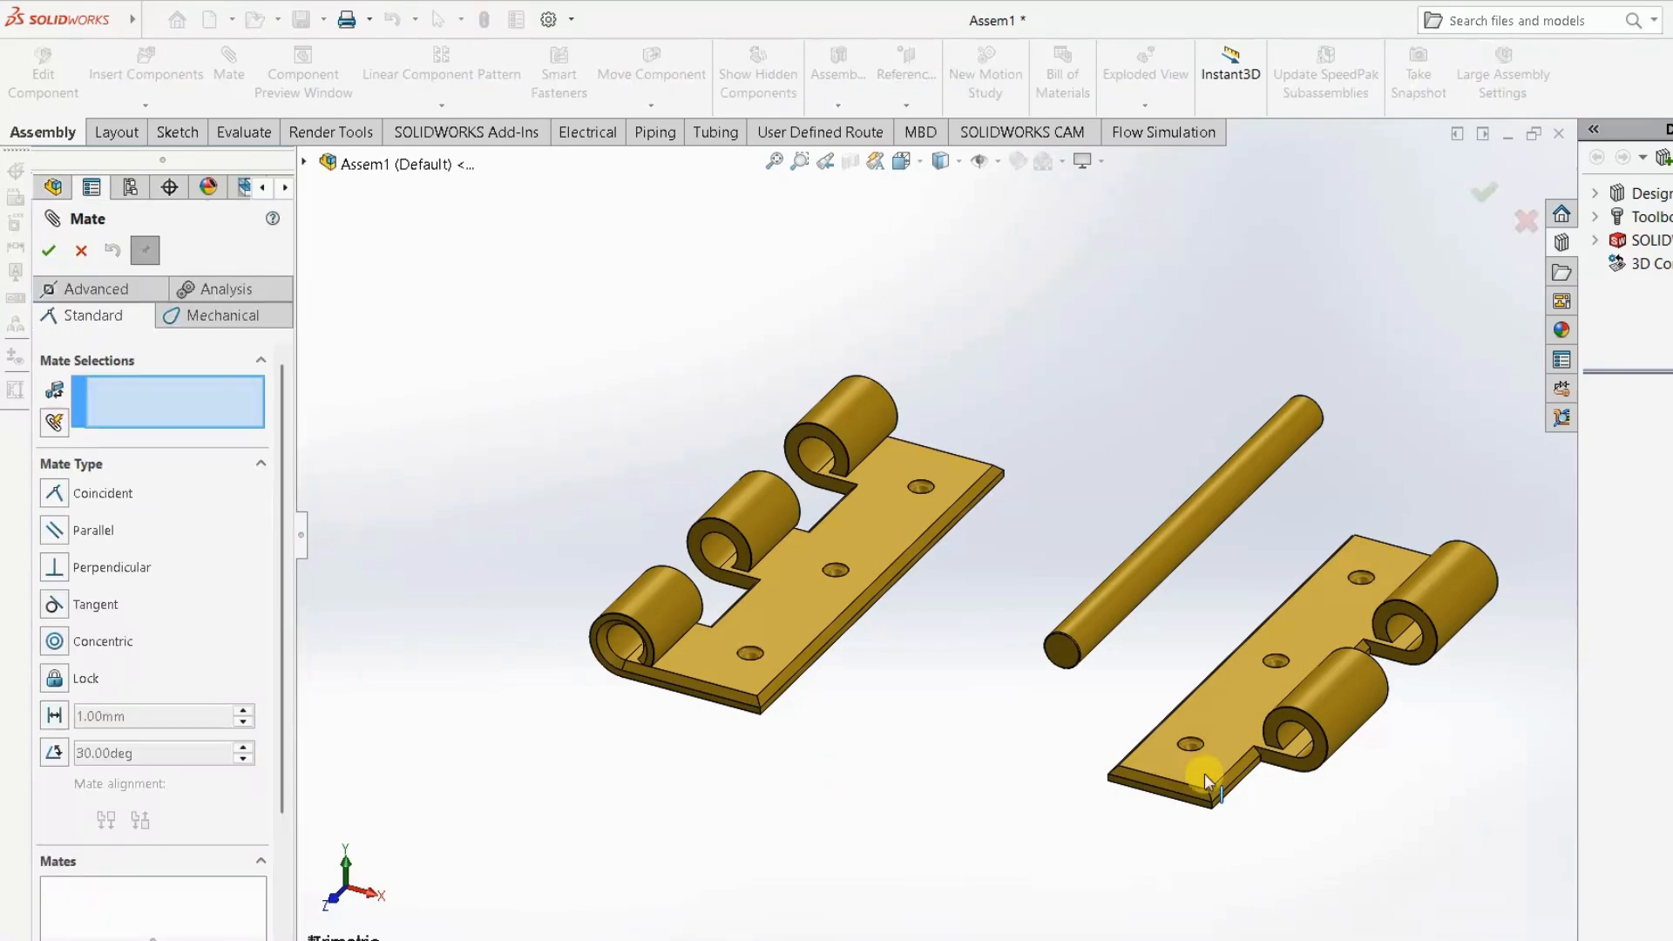
left_click(1270, 731)
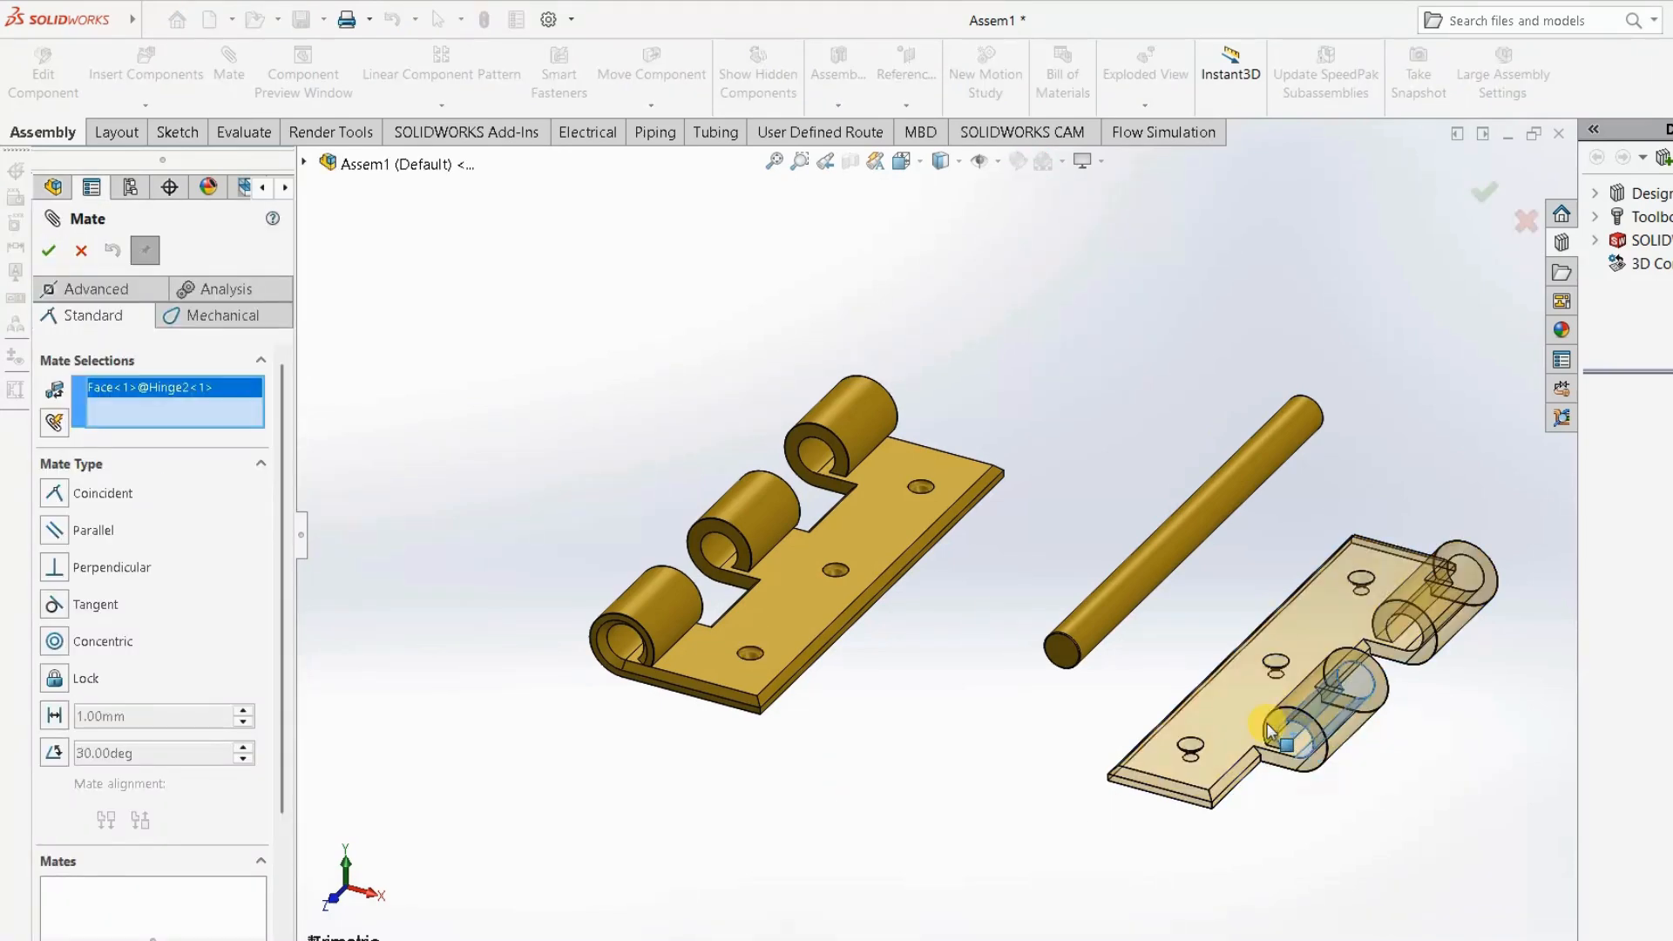
left_click(721, 551)
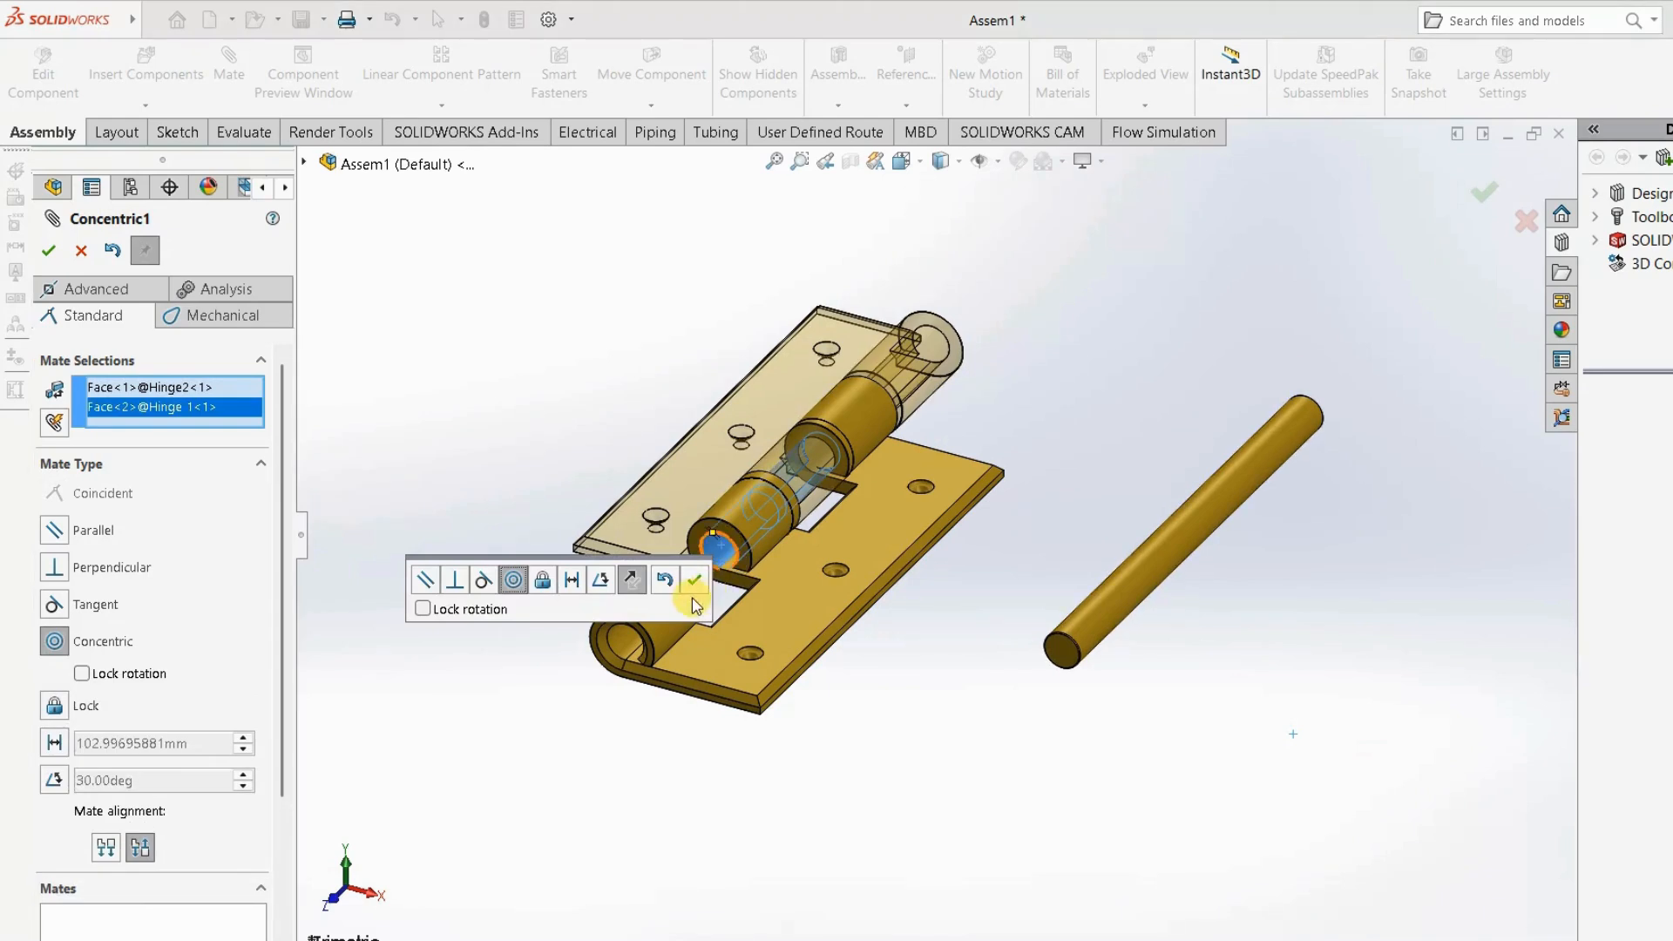
left_click(692, 582)
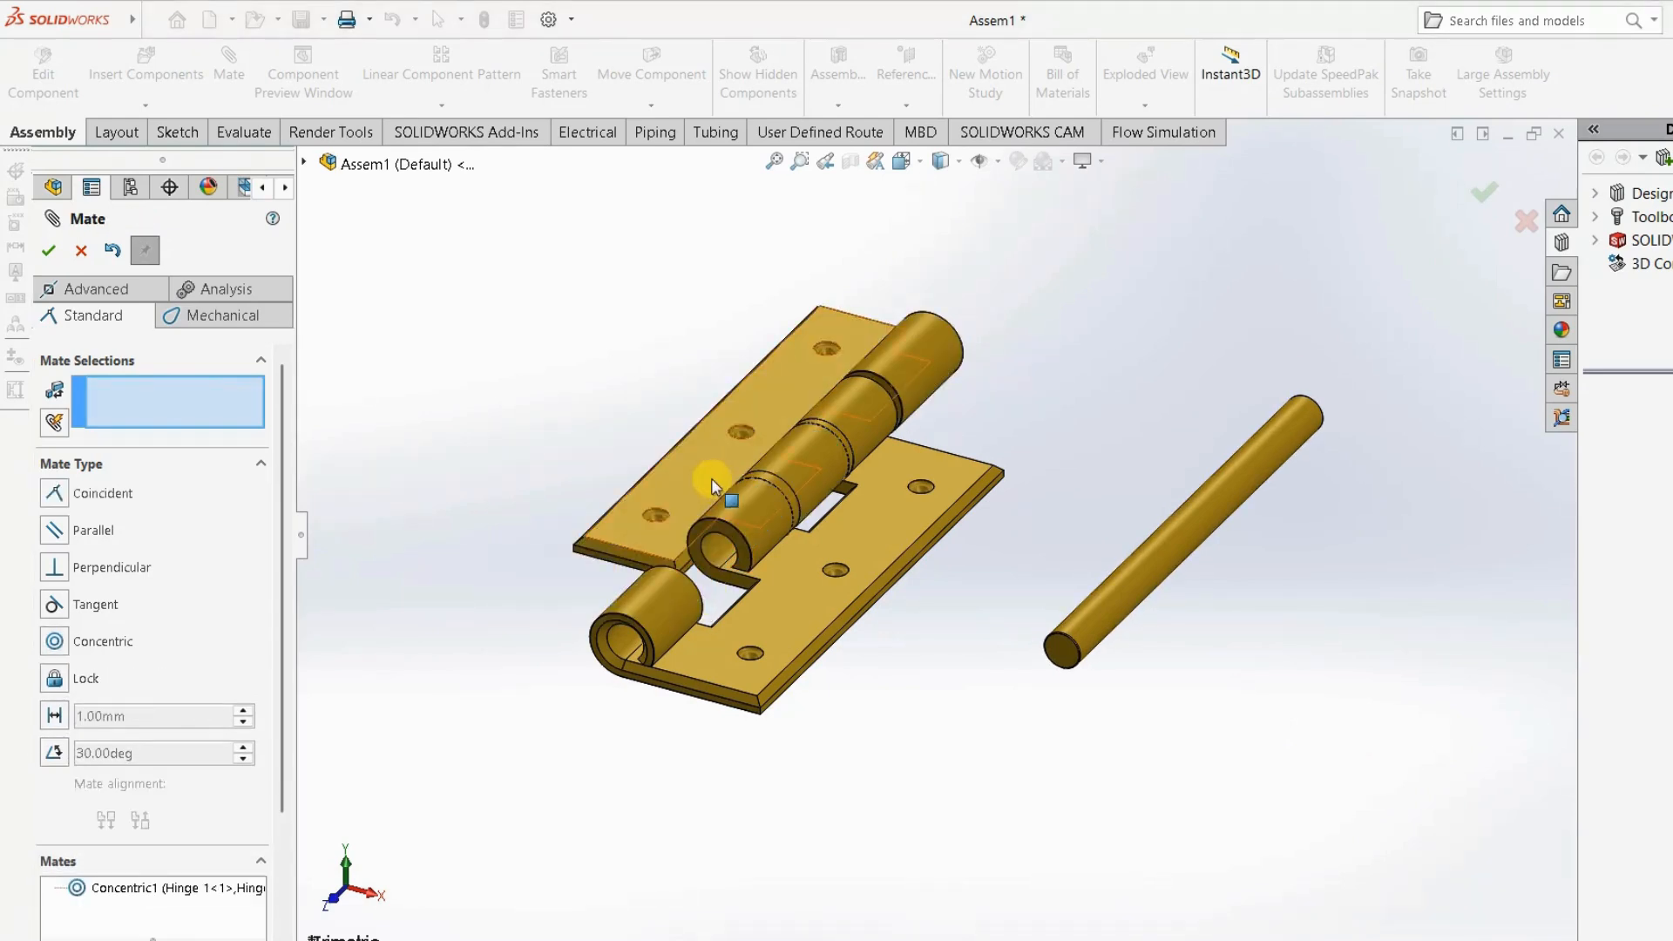
Swing and slide the Hinge2 leaf along the shared knuckle axis so it tilts up from Hinge 1 with its knuckles between the others.
left_click_drag(736, 596, 559, 307)
scroll(524, 577, "down", 3)
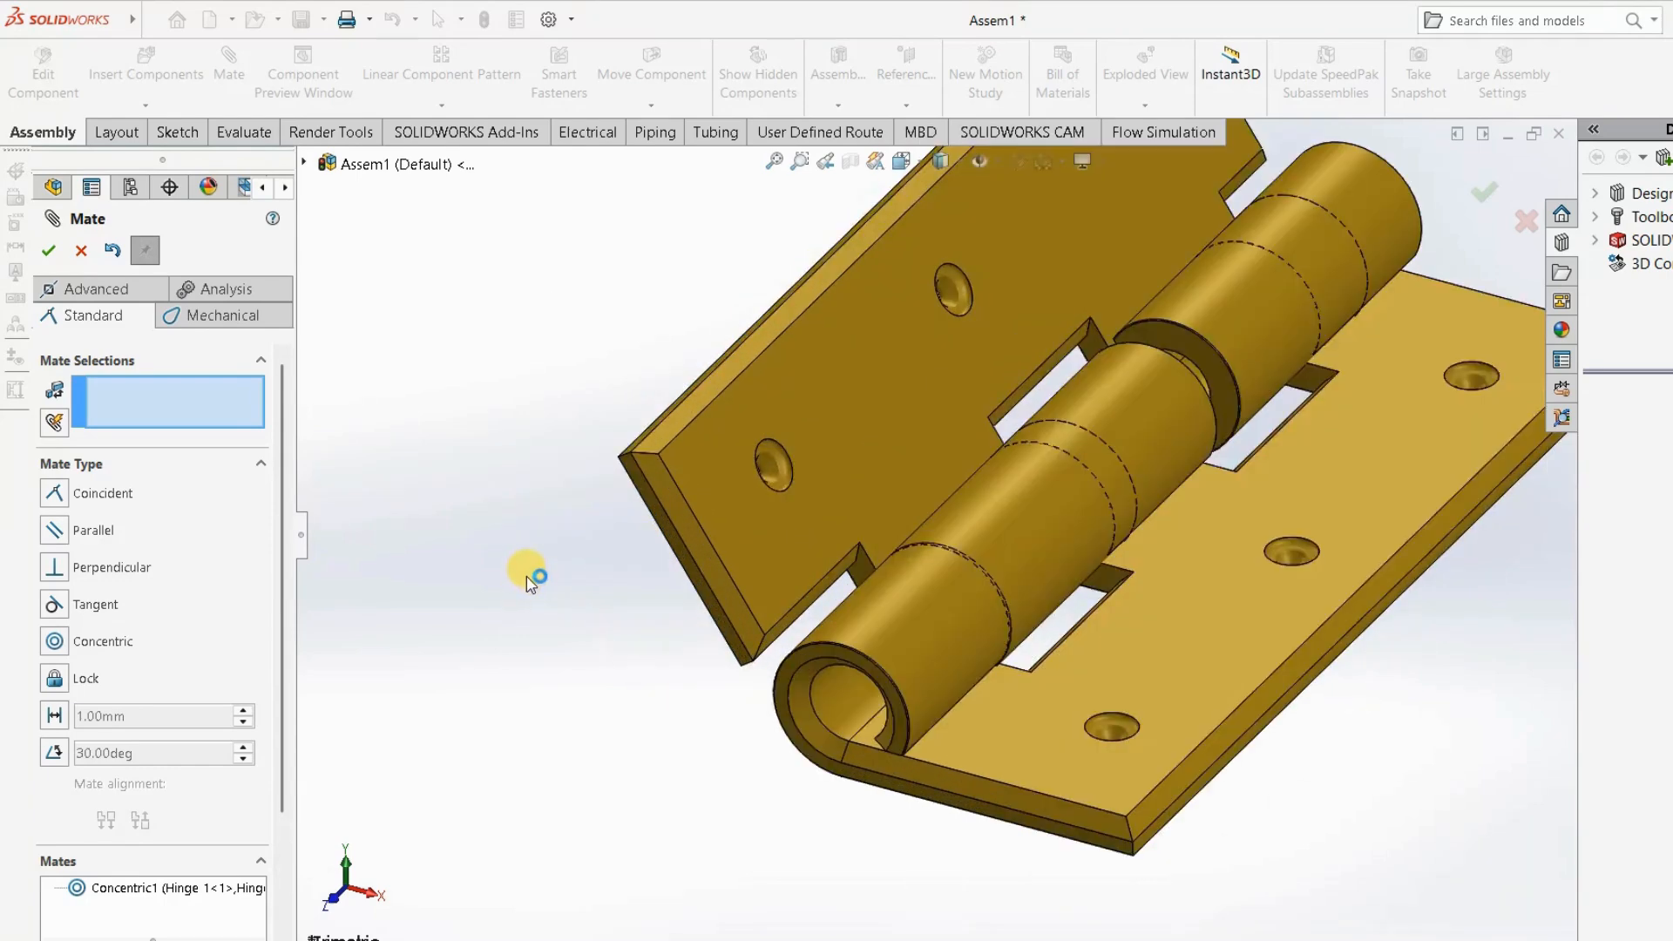
scroll(695, 473, "down", 2)
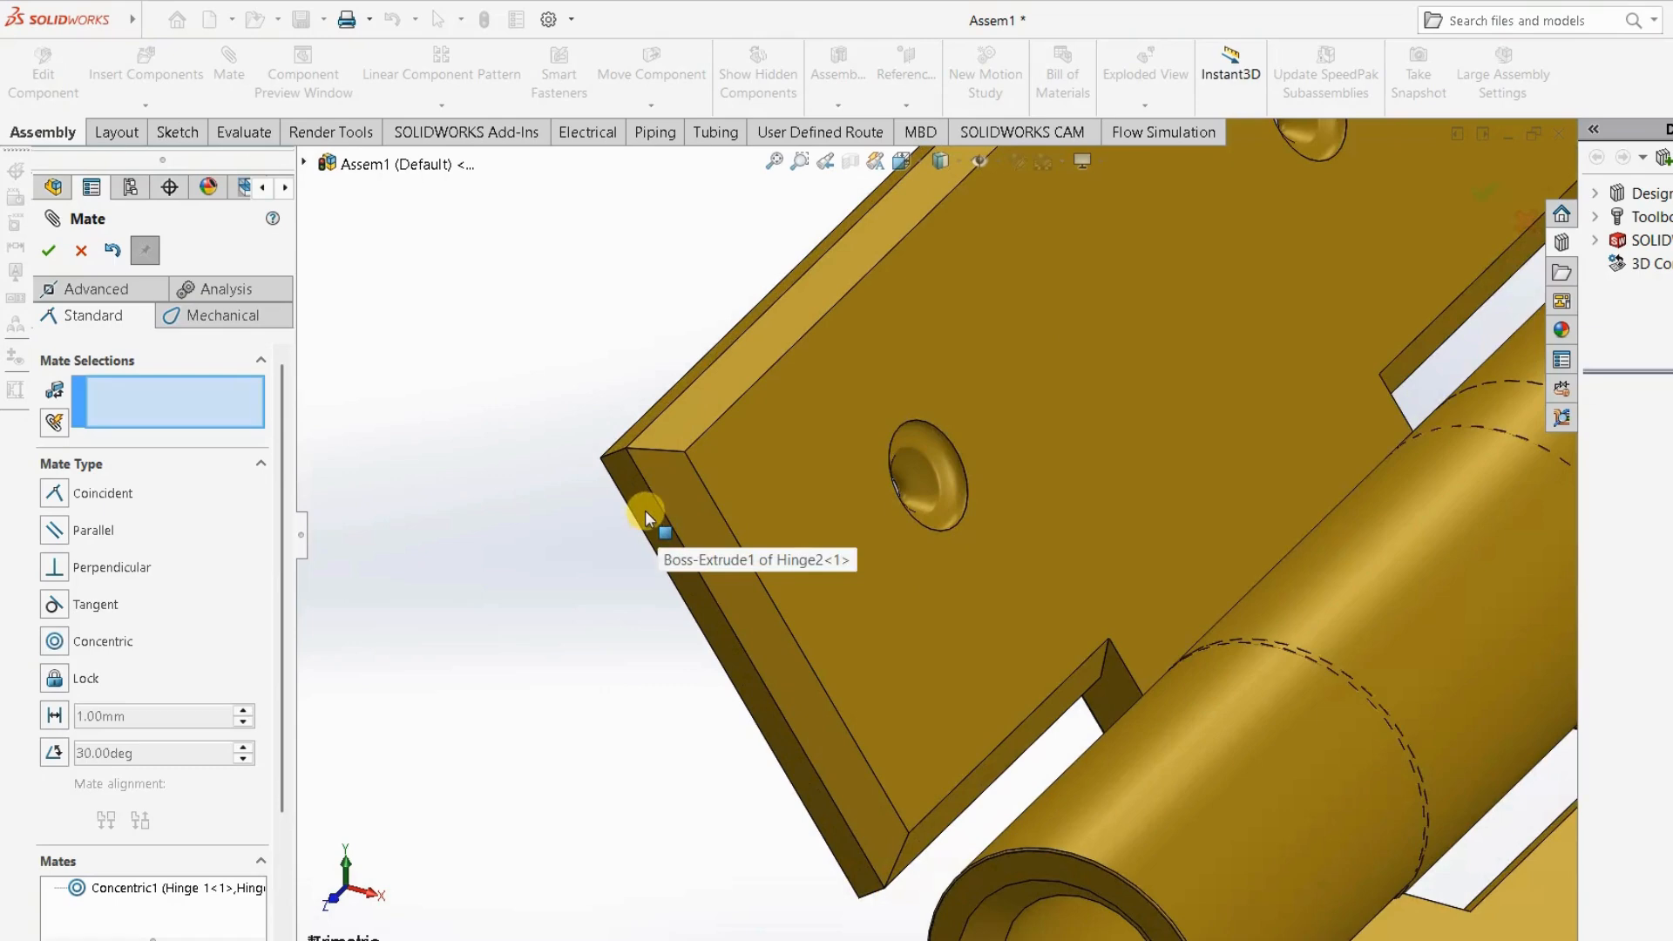
Start a centered Width mate with the two opposite end faces of the Hinge2 leaf as the width selections.
left_click(645, 510)
scroll(552, 527, "up", 4)
scroll(551, 527, "up", 3)
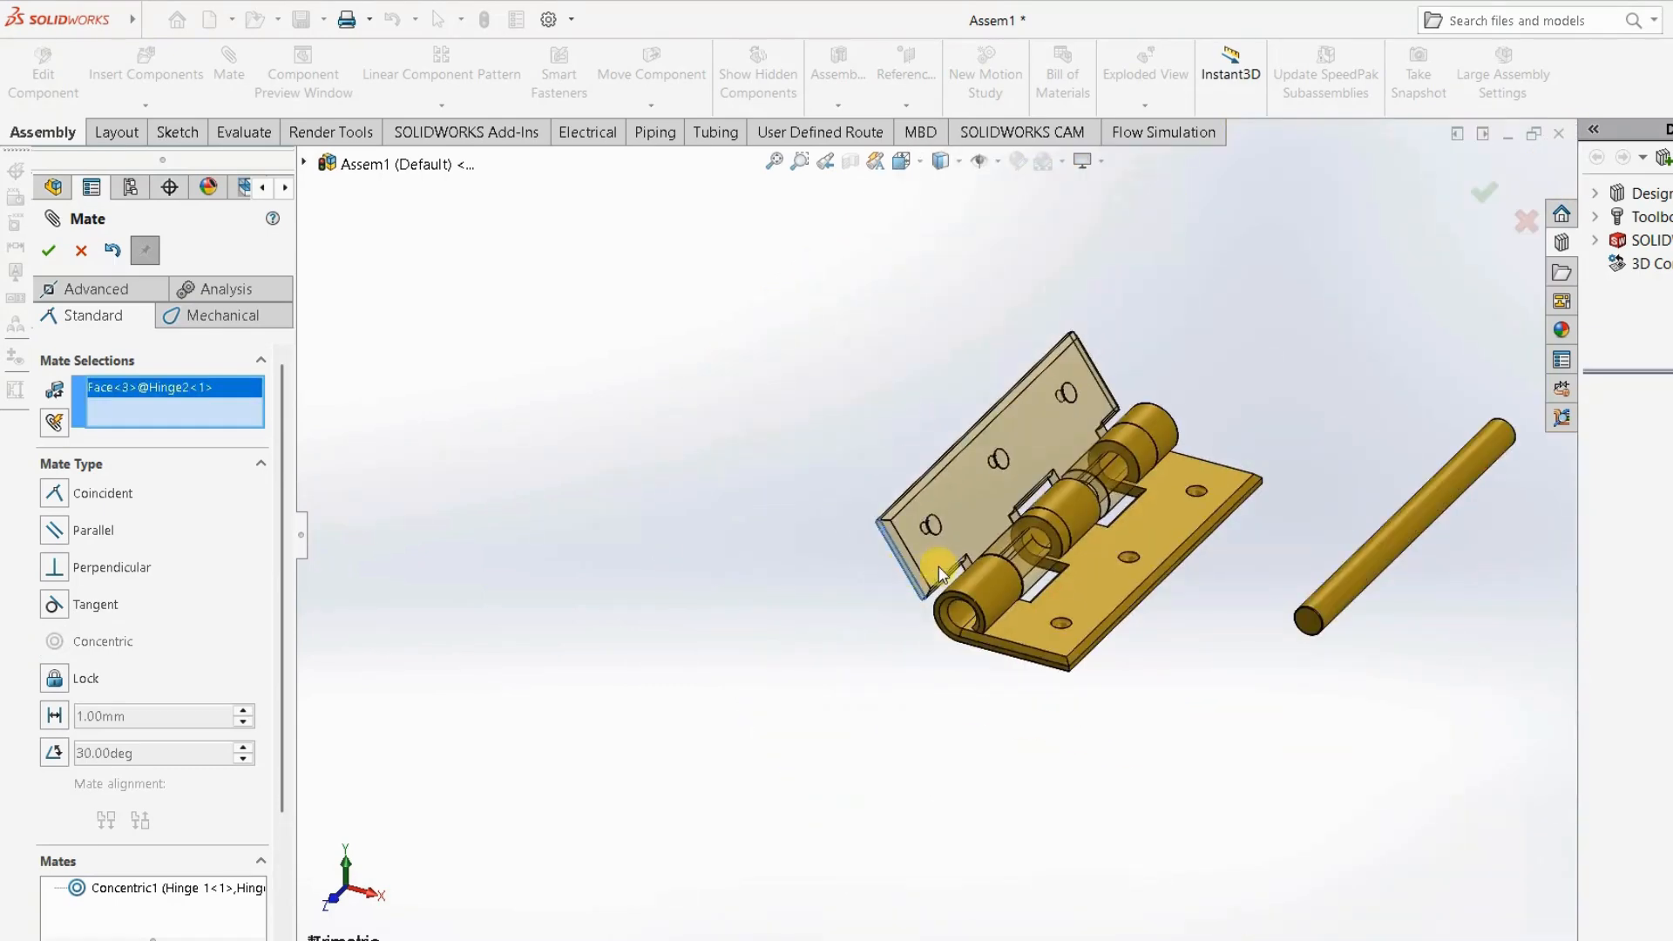
middle_click_drag(989, 534, 731, 487)
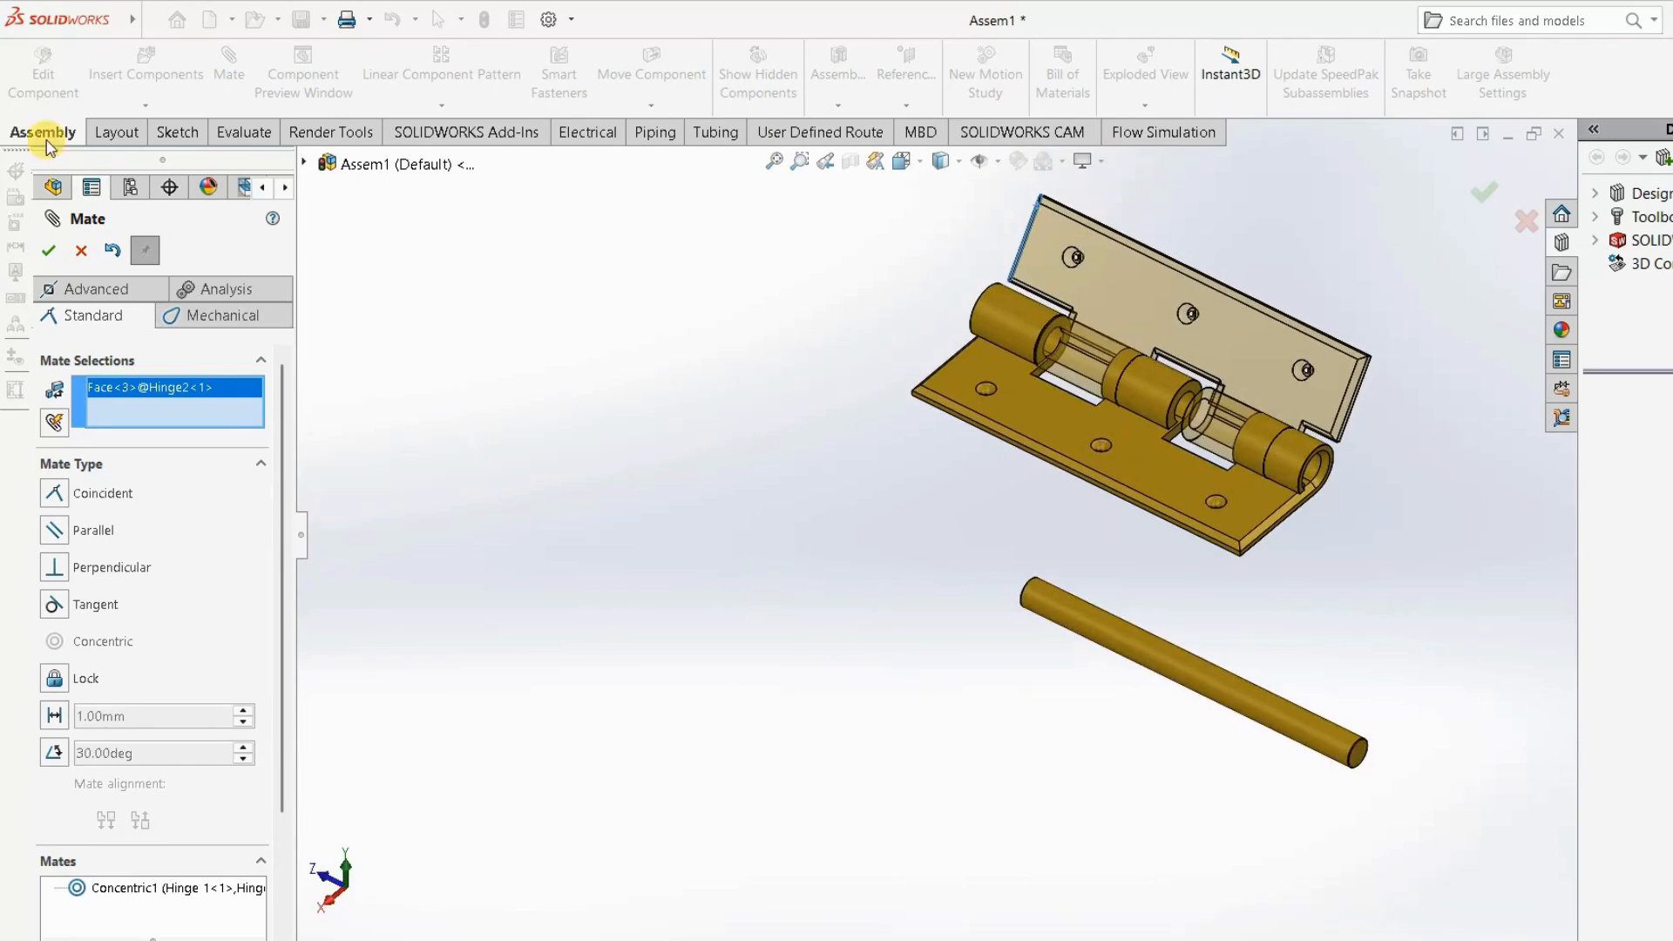
left_click(95, 288)
scroll(1347, 374, "down", 3)
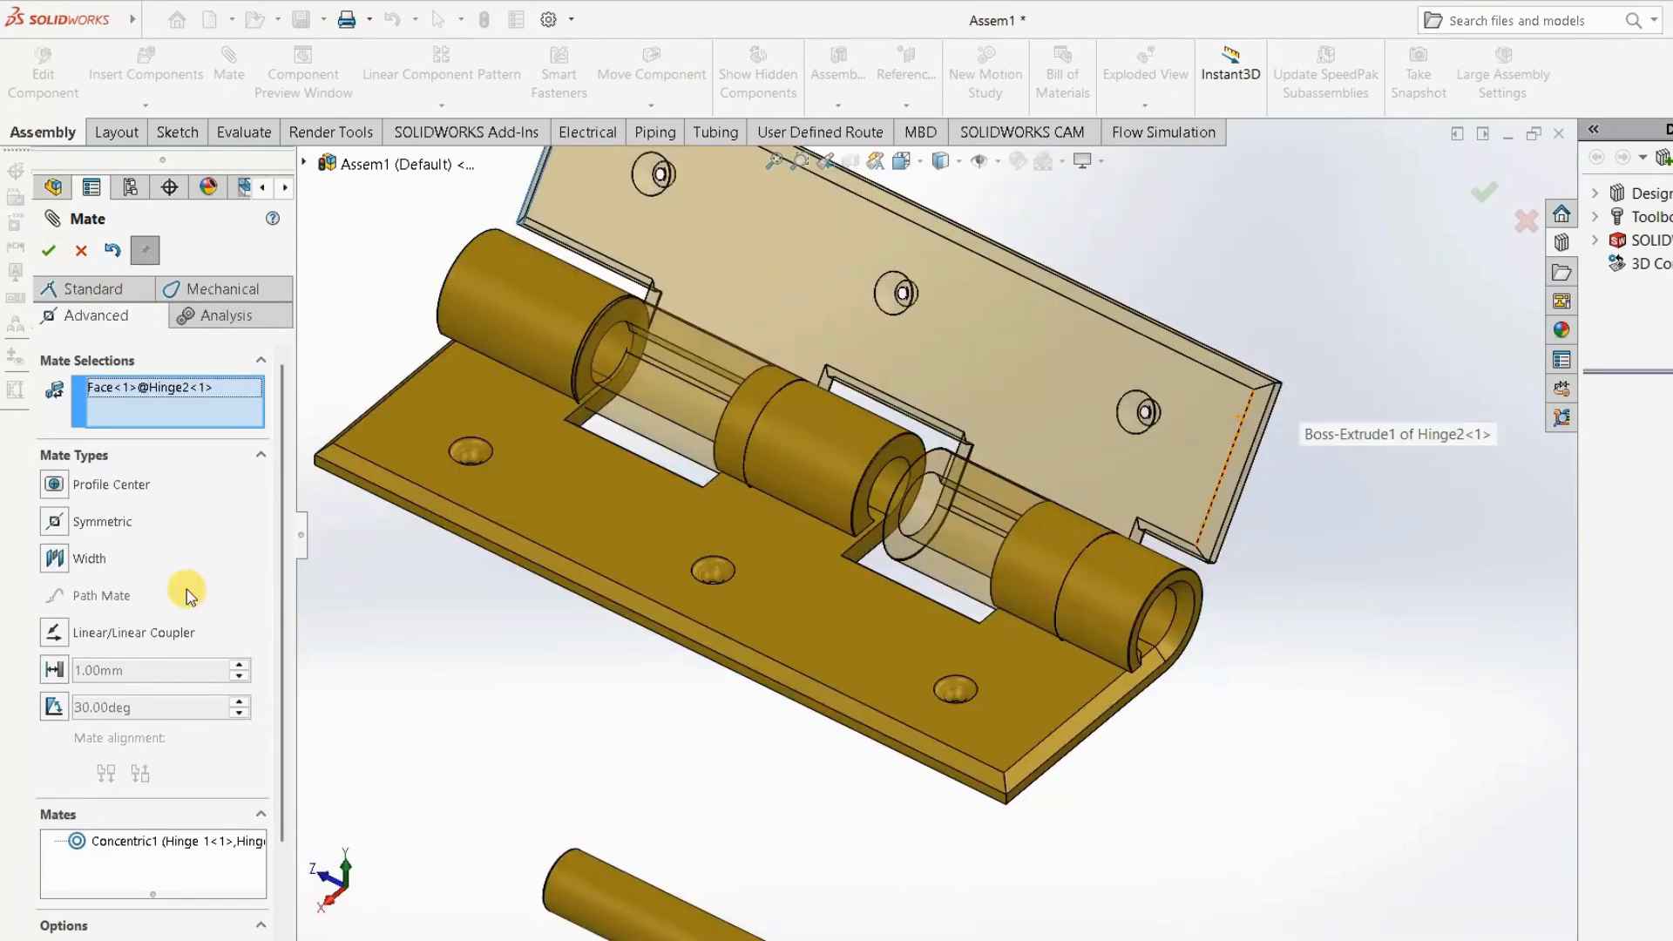
left_click(82, 559)
scroll(1194, 426, "down", 5)
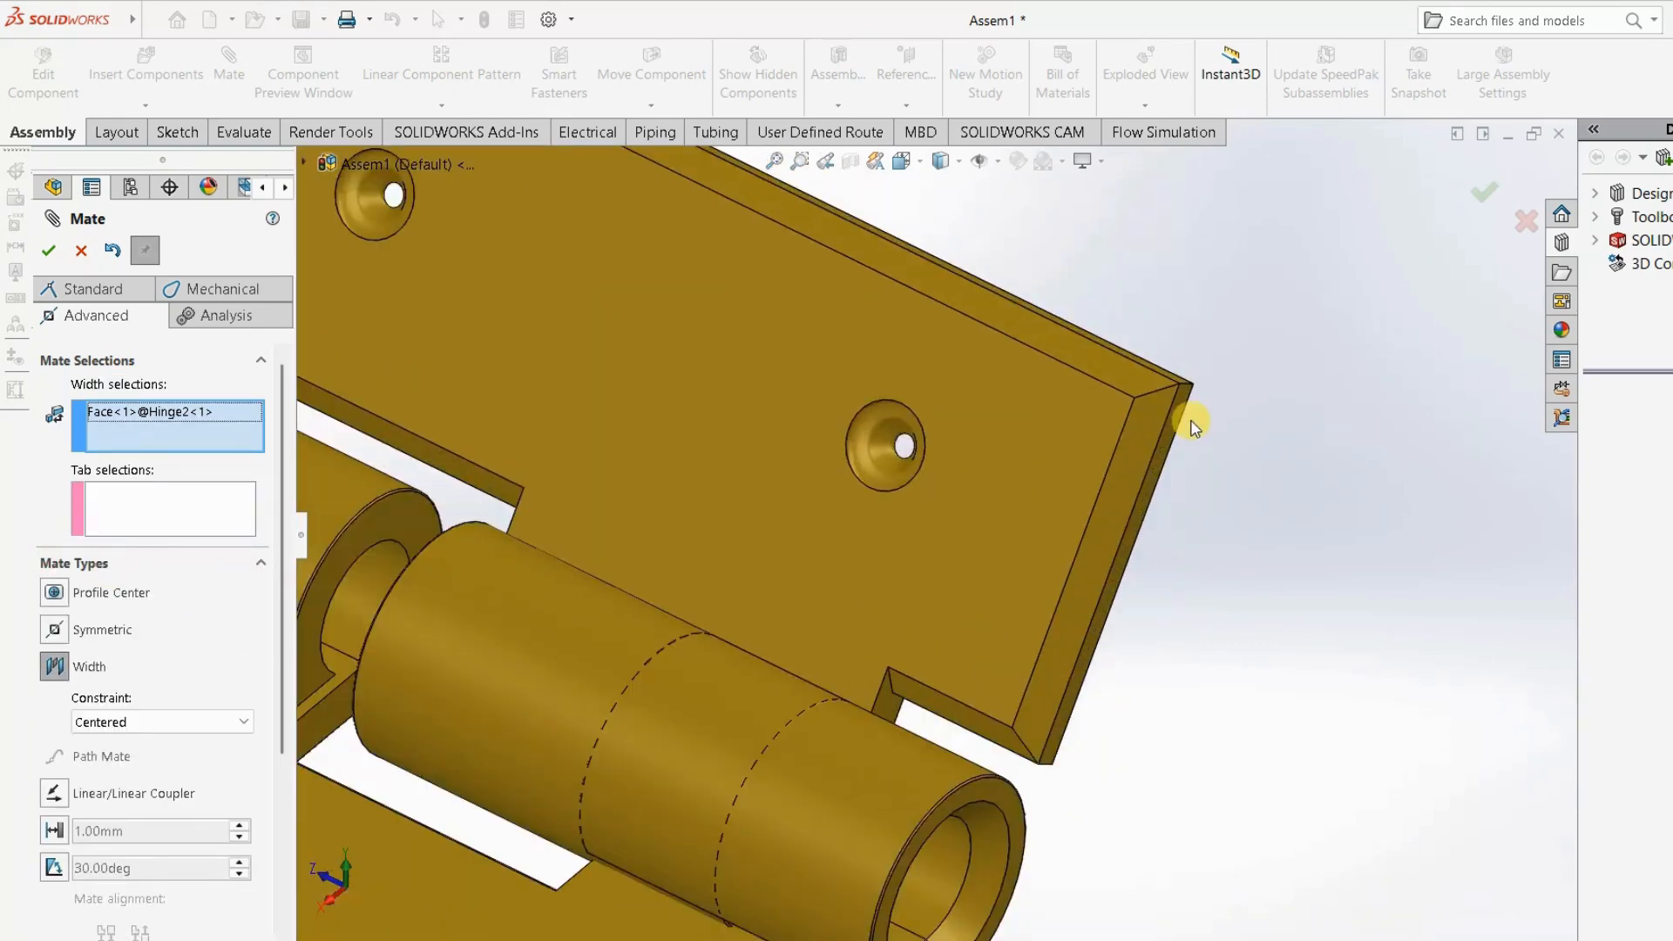
left_click(1251, 389)
scroll(1251, 387, "up", 4)
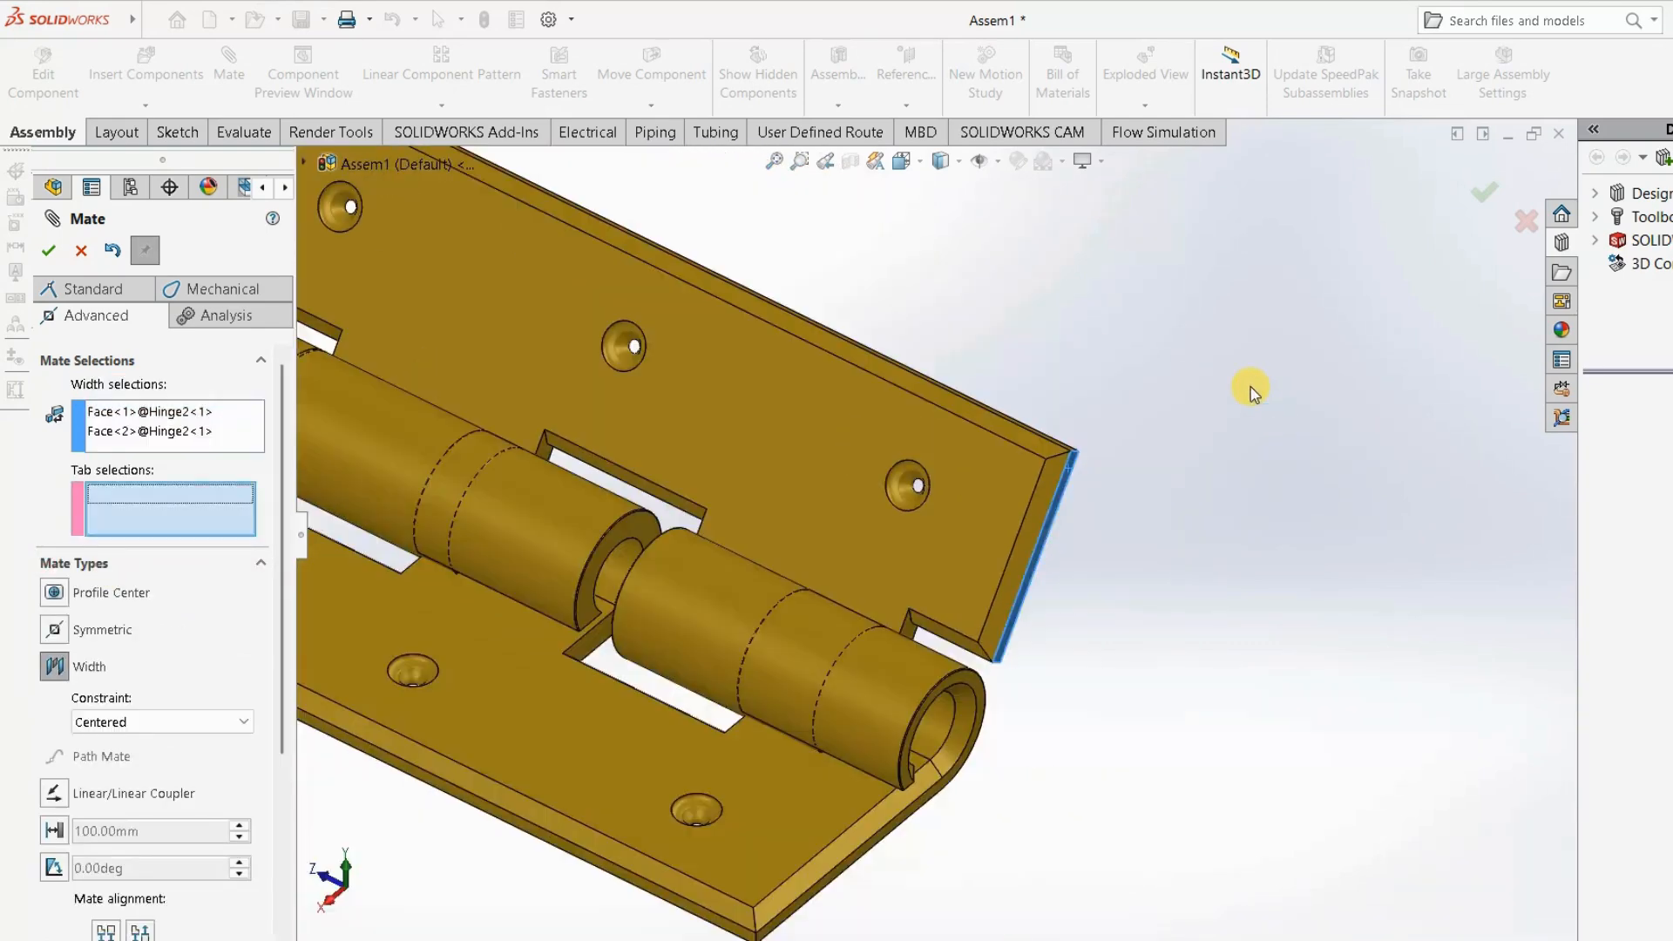
Choose both end faces of Hinge 1 as the tab selections and accept the centered Width mate.
scroll(944, 881, "down", 3)
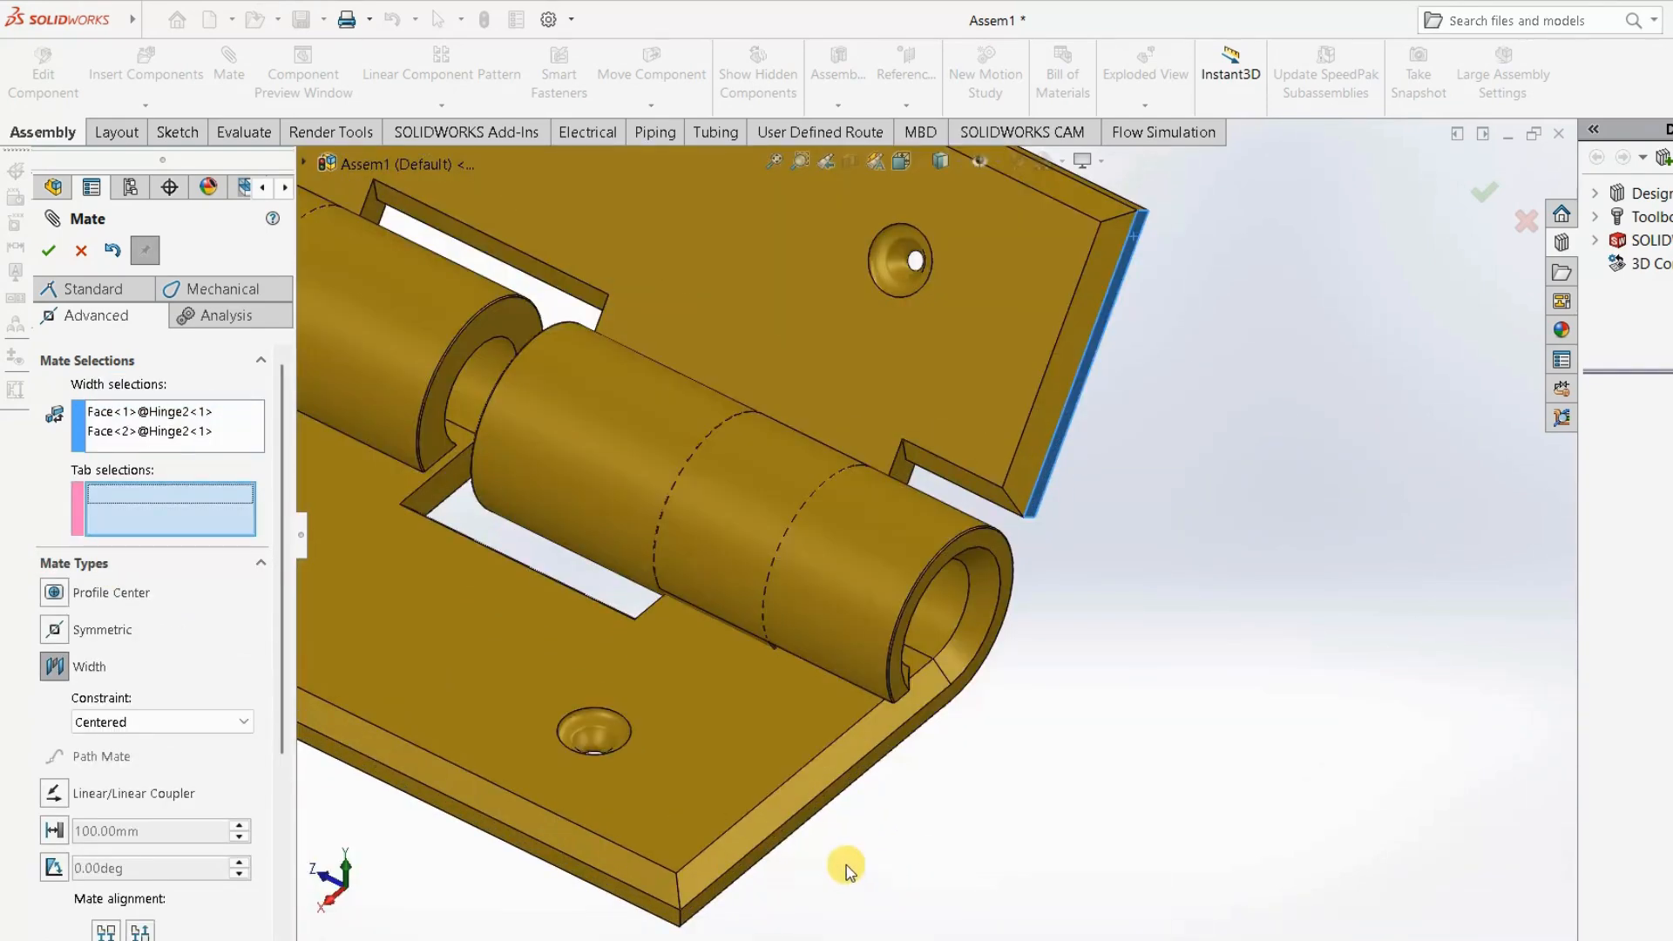
left_click(769, 845)
scroll(1081, 817, "up", 5)
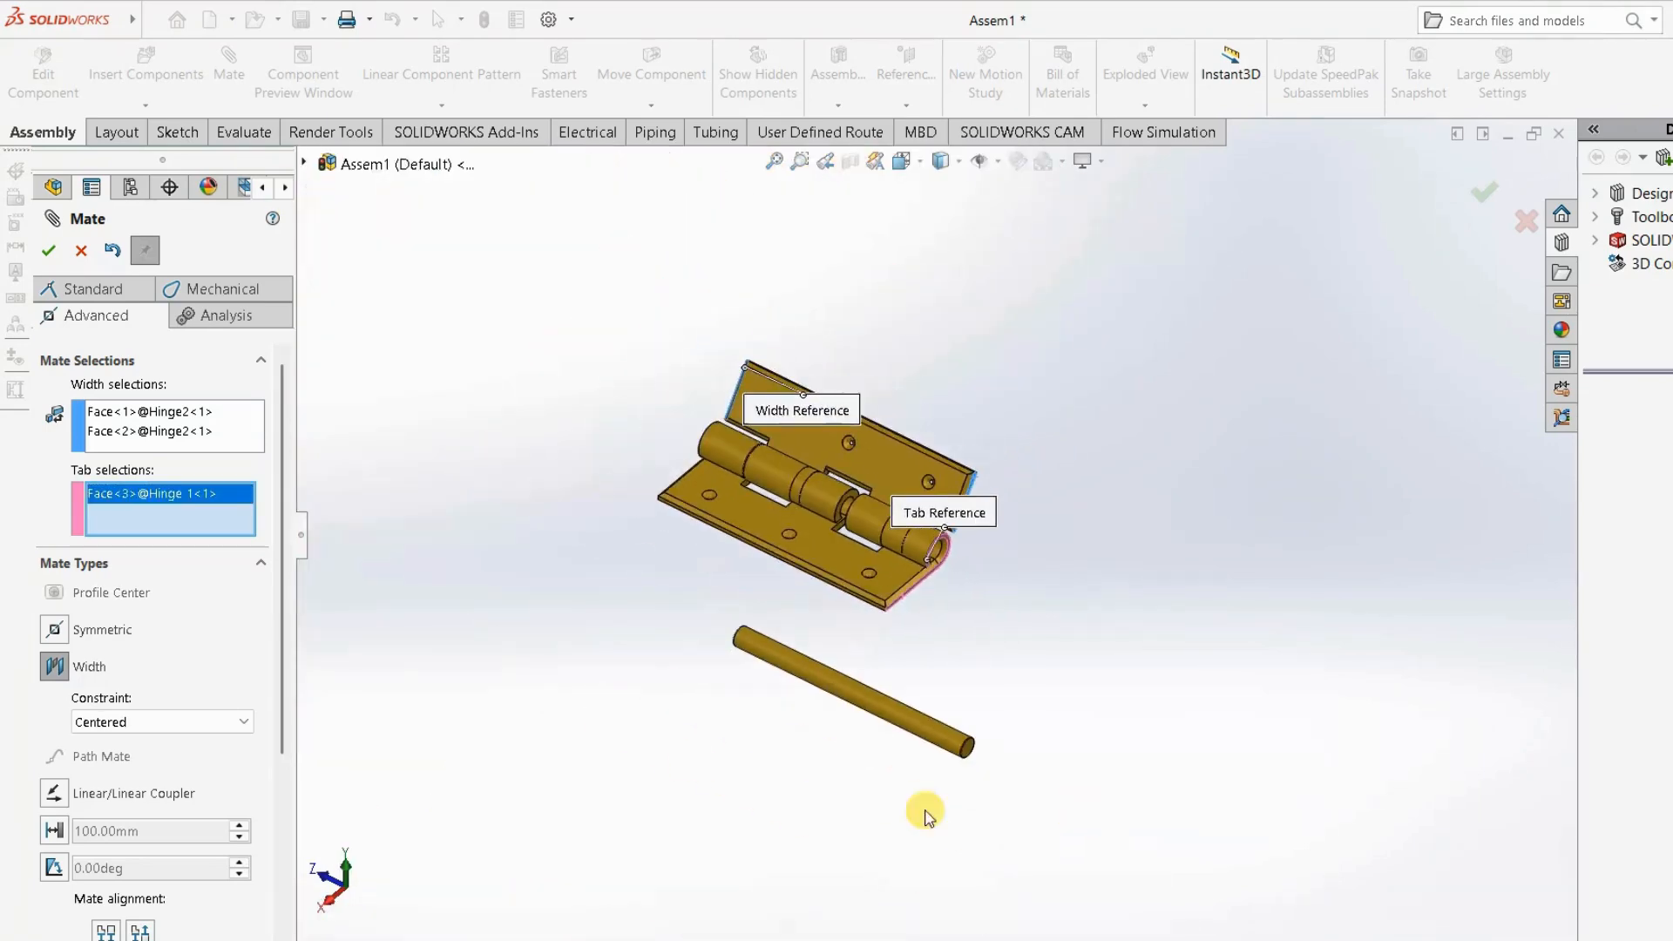
middle_click_drag(799, 616, 970, 610)
scroll(823, 680, "down", 6)
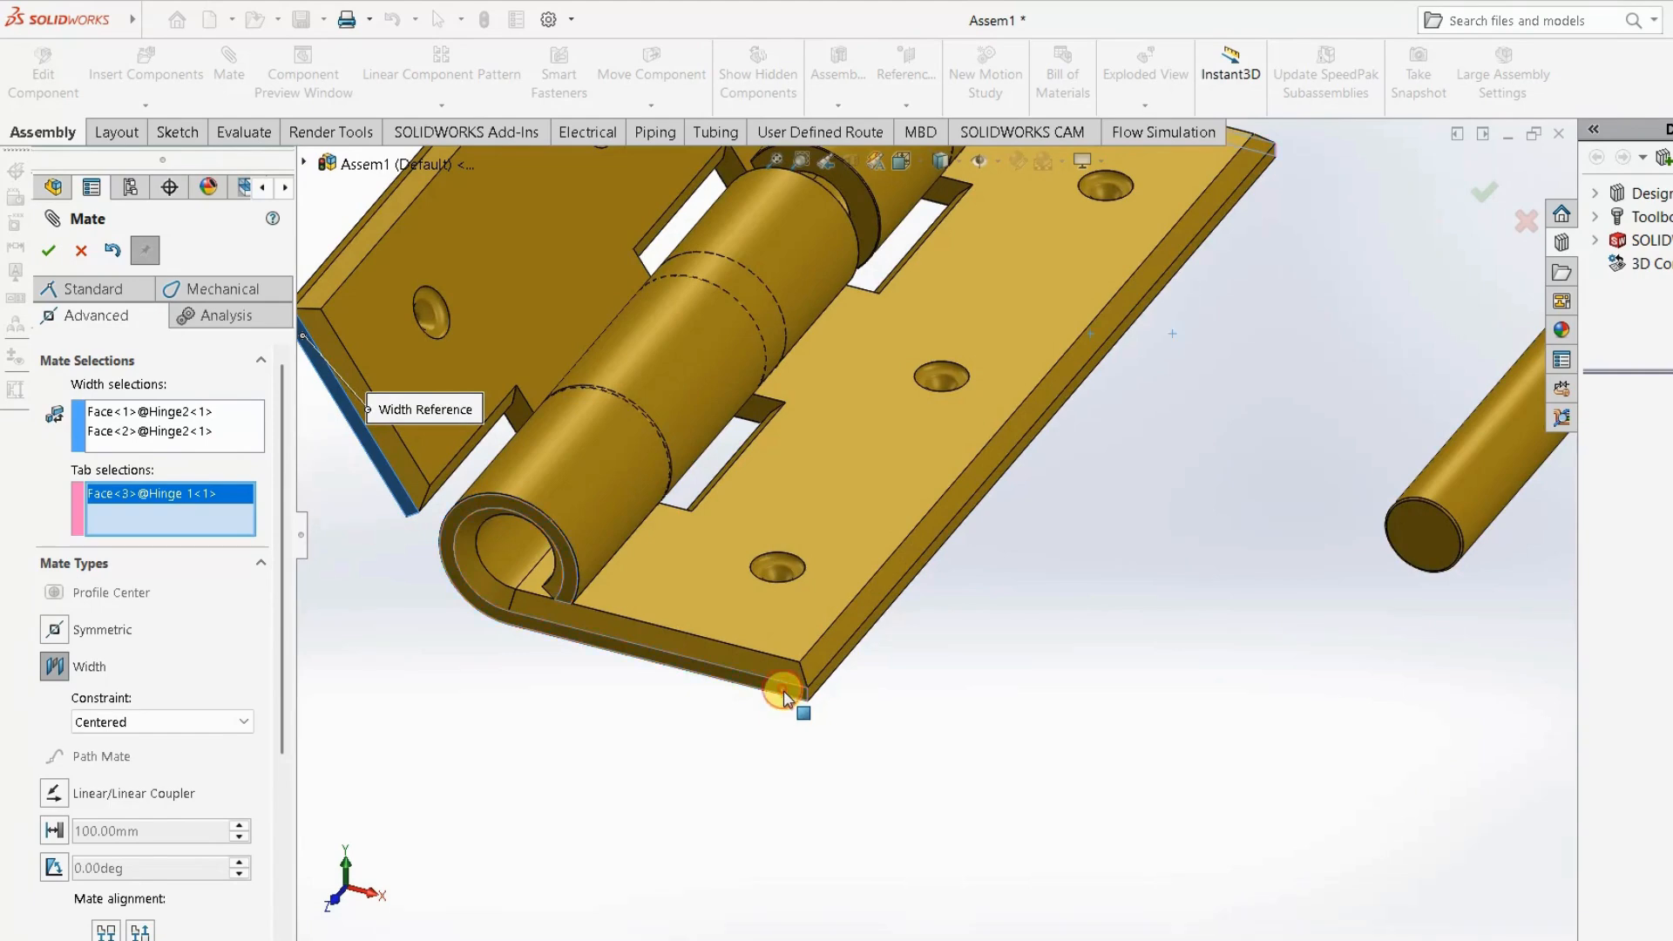
left_click(785, 697)
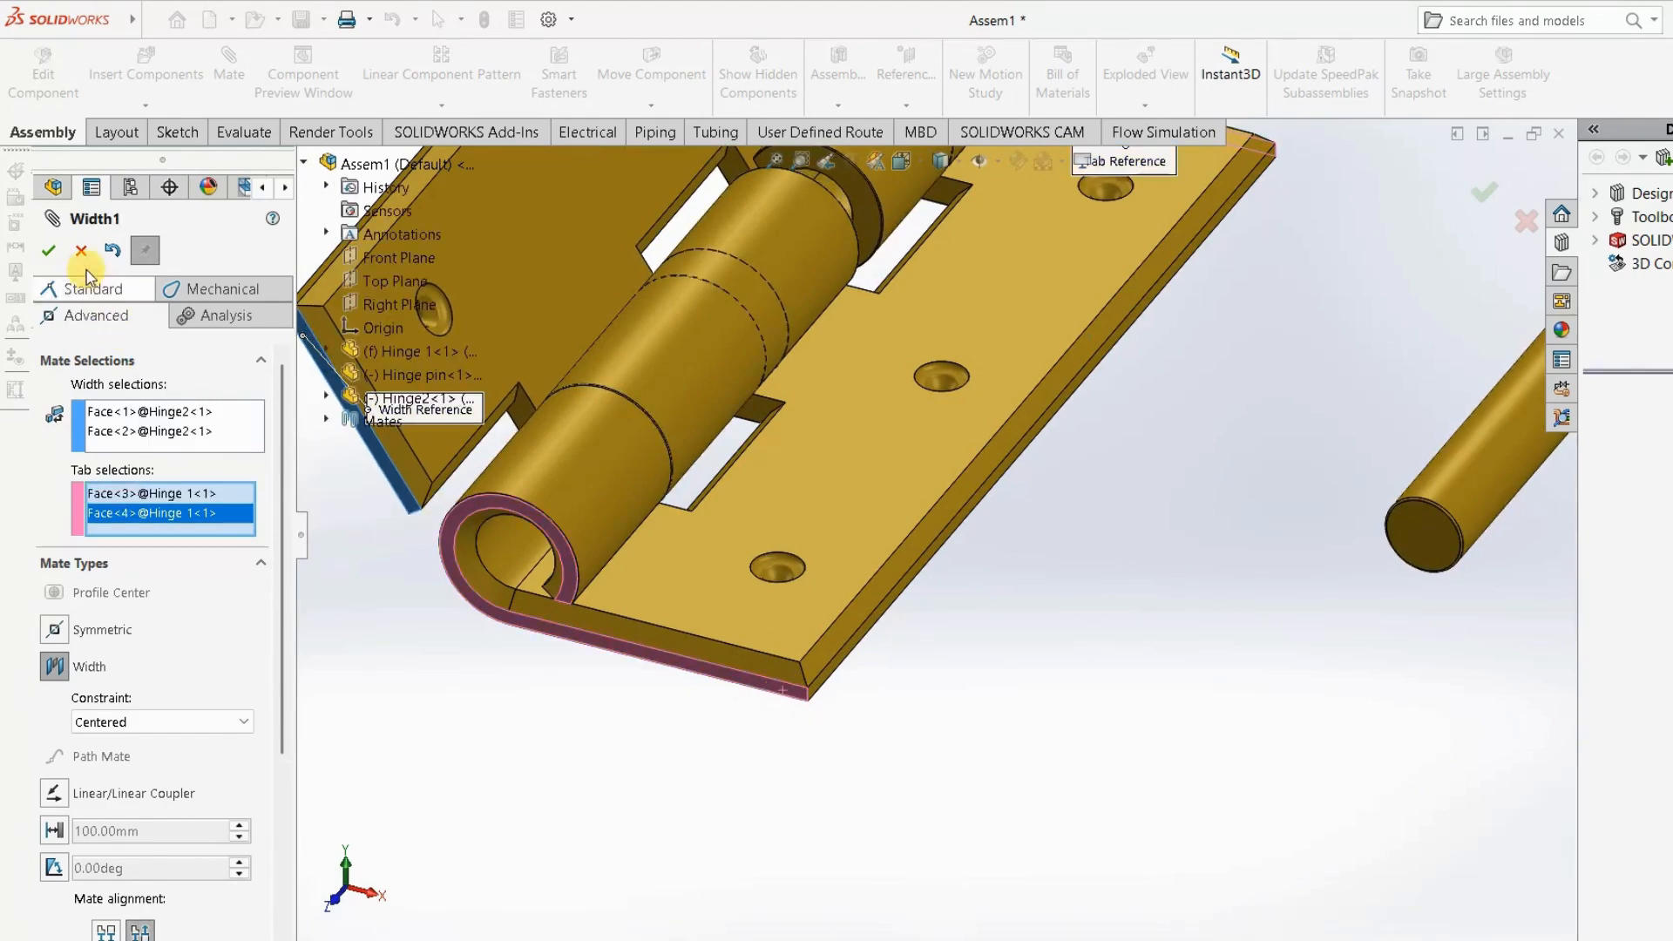
left_click(1484, 191)
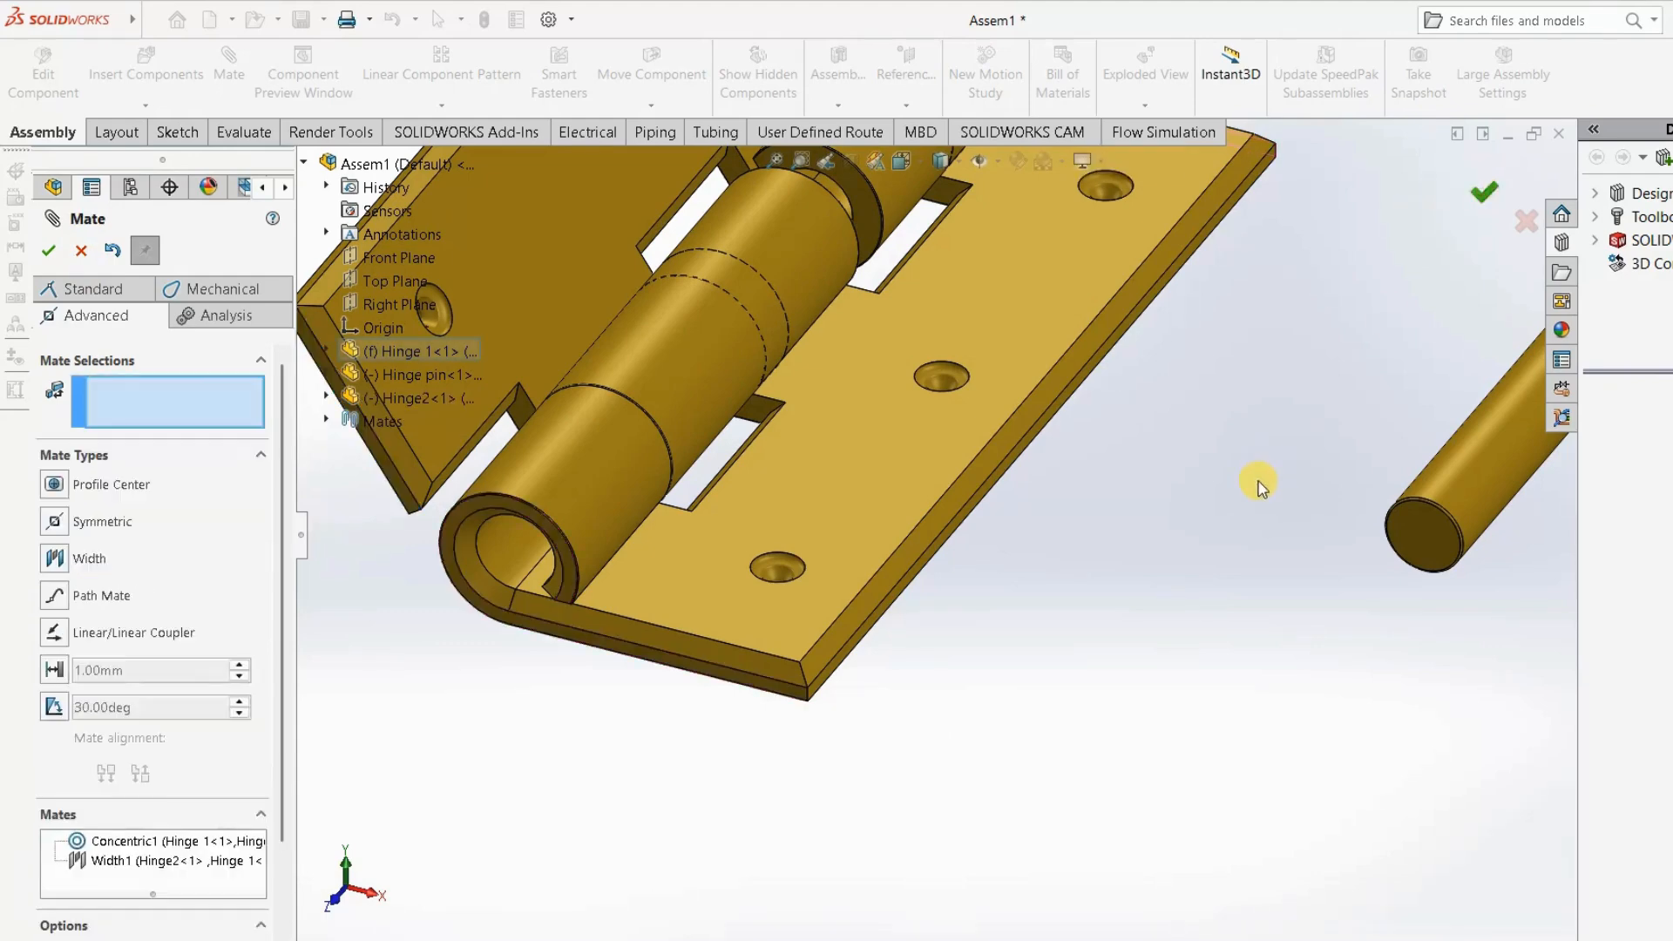
Add a concentric mate between the Hinge pin's cylindrical face and the inner face of Hinge 1's end knuckle.
scroll(1109, 590, "up", 3)
middle_click_drag(886, 442, 749, 476)
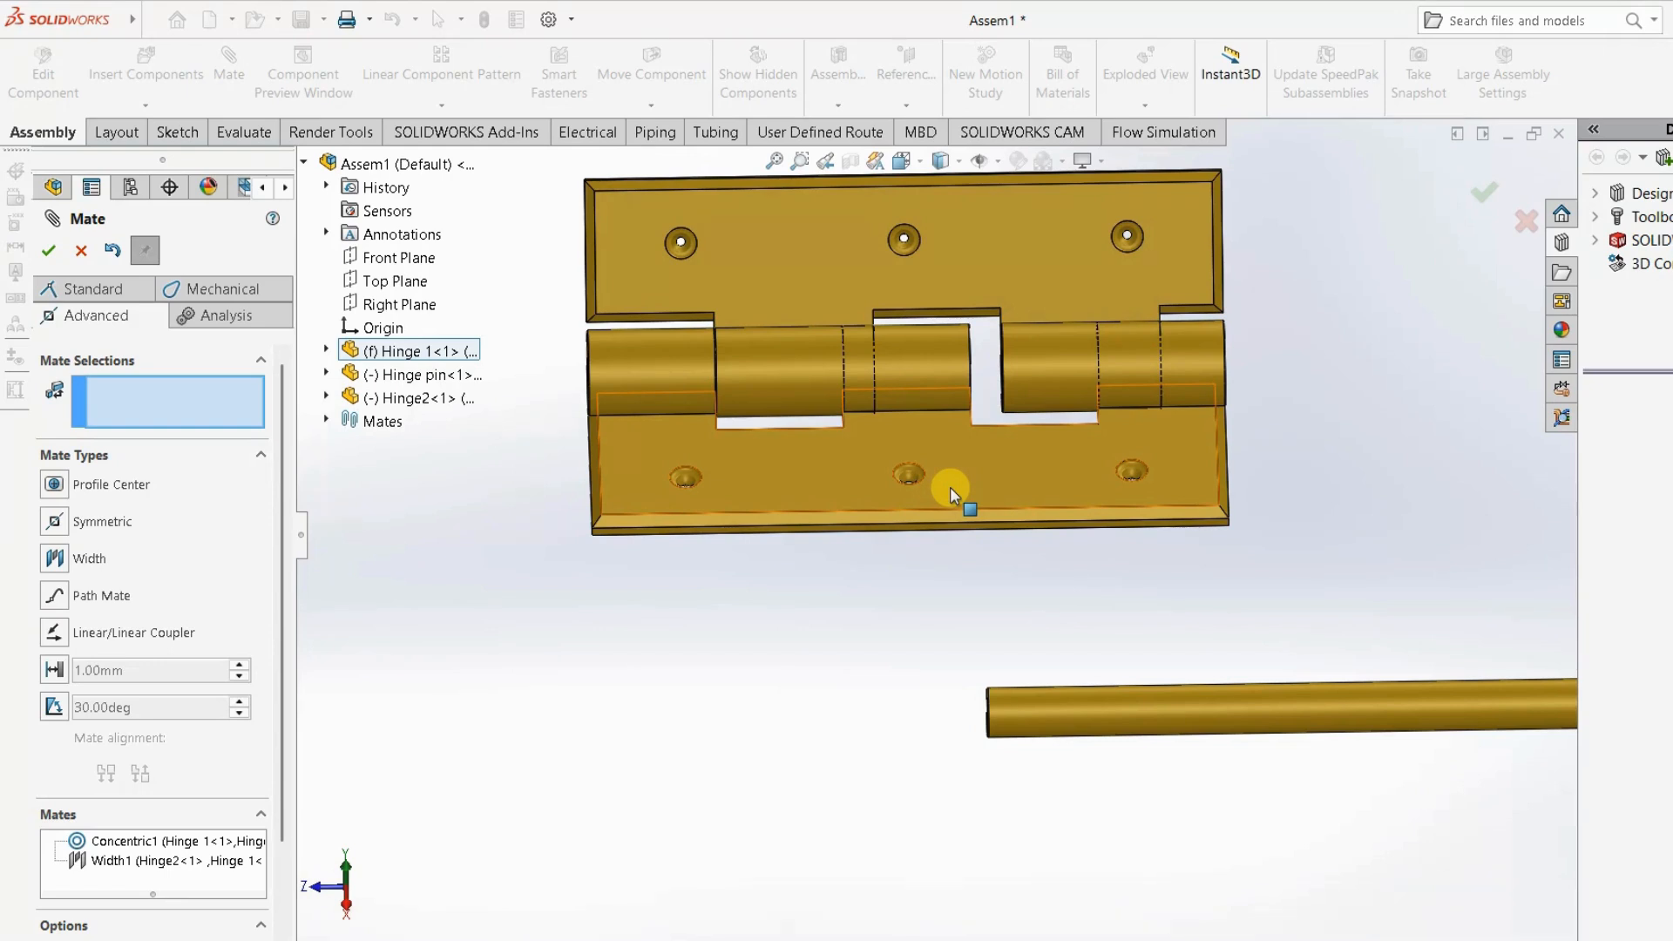
left_click(1141, 709)
middle_click_drag(956, 545, 1001, 688)
scroll(1004, 766, "down", 5)
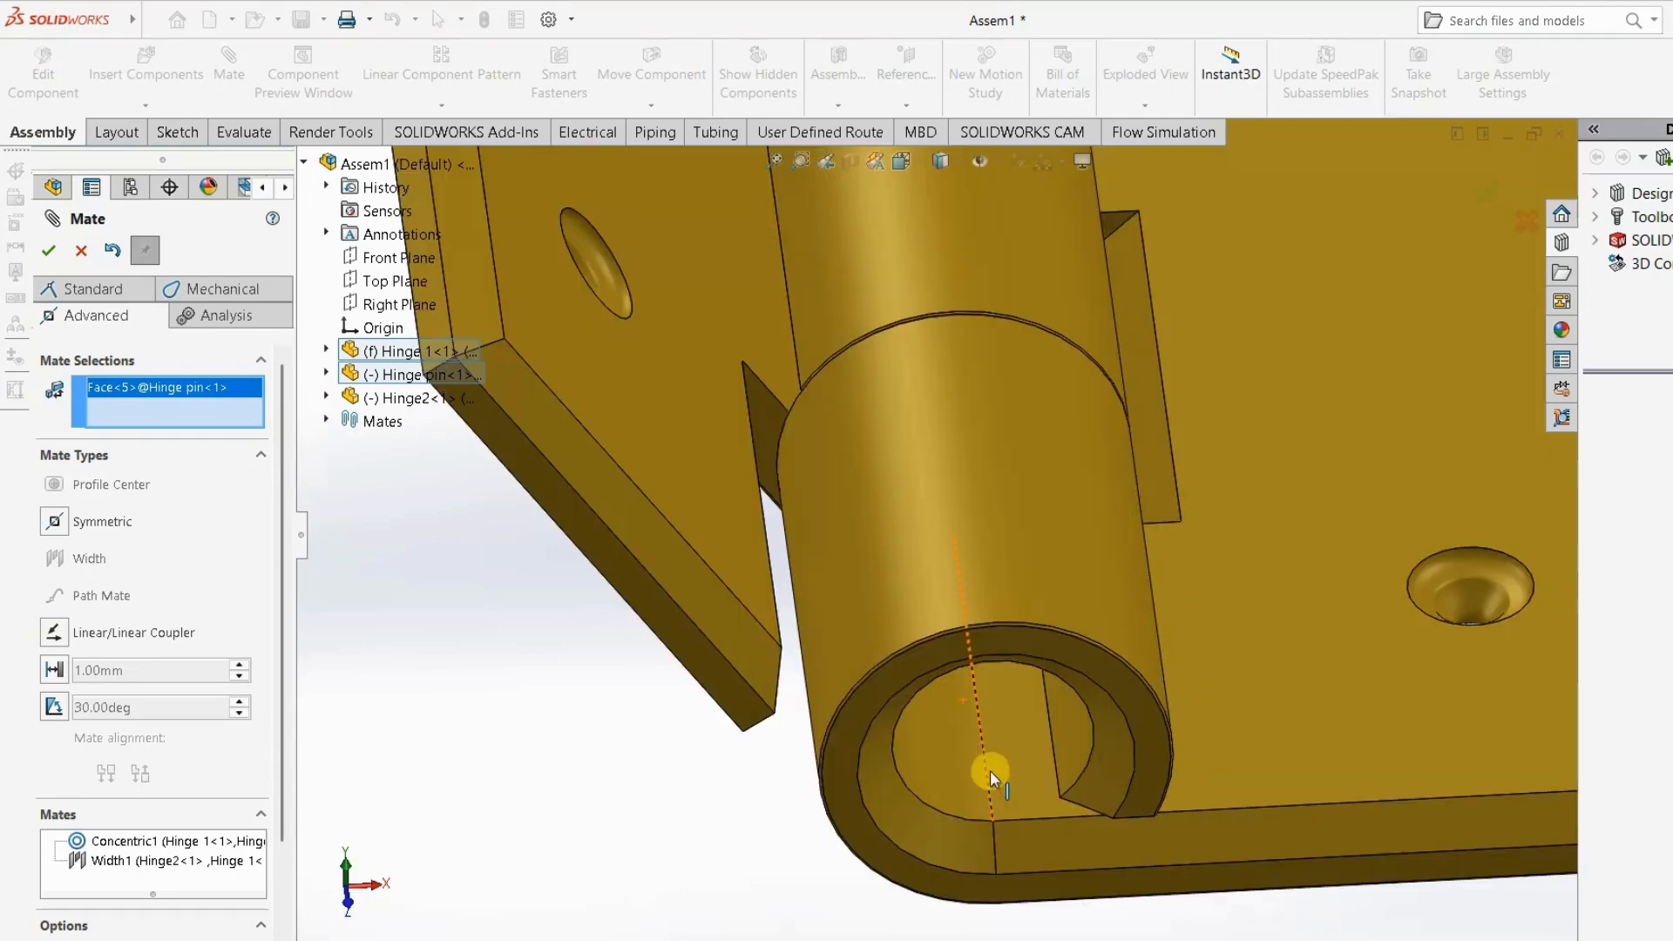
left_click(939, 760)
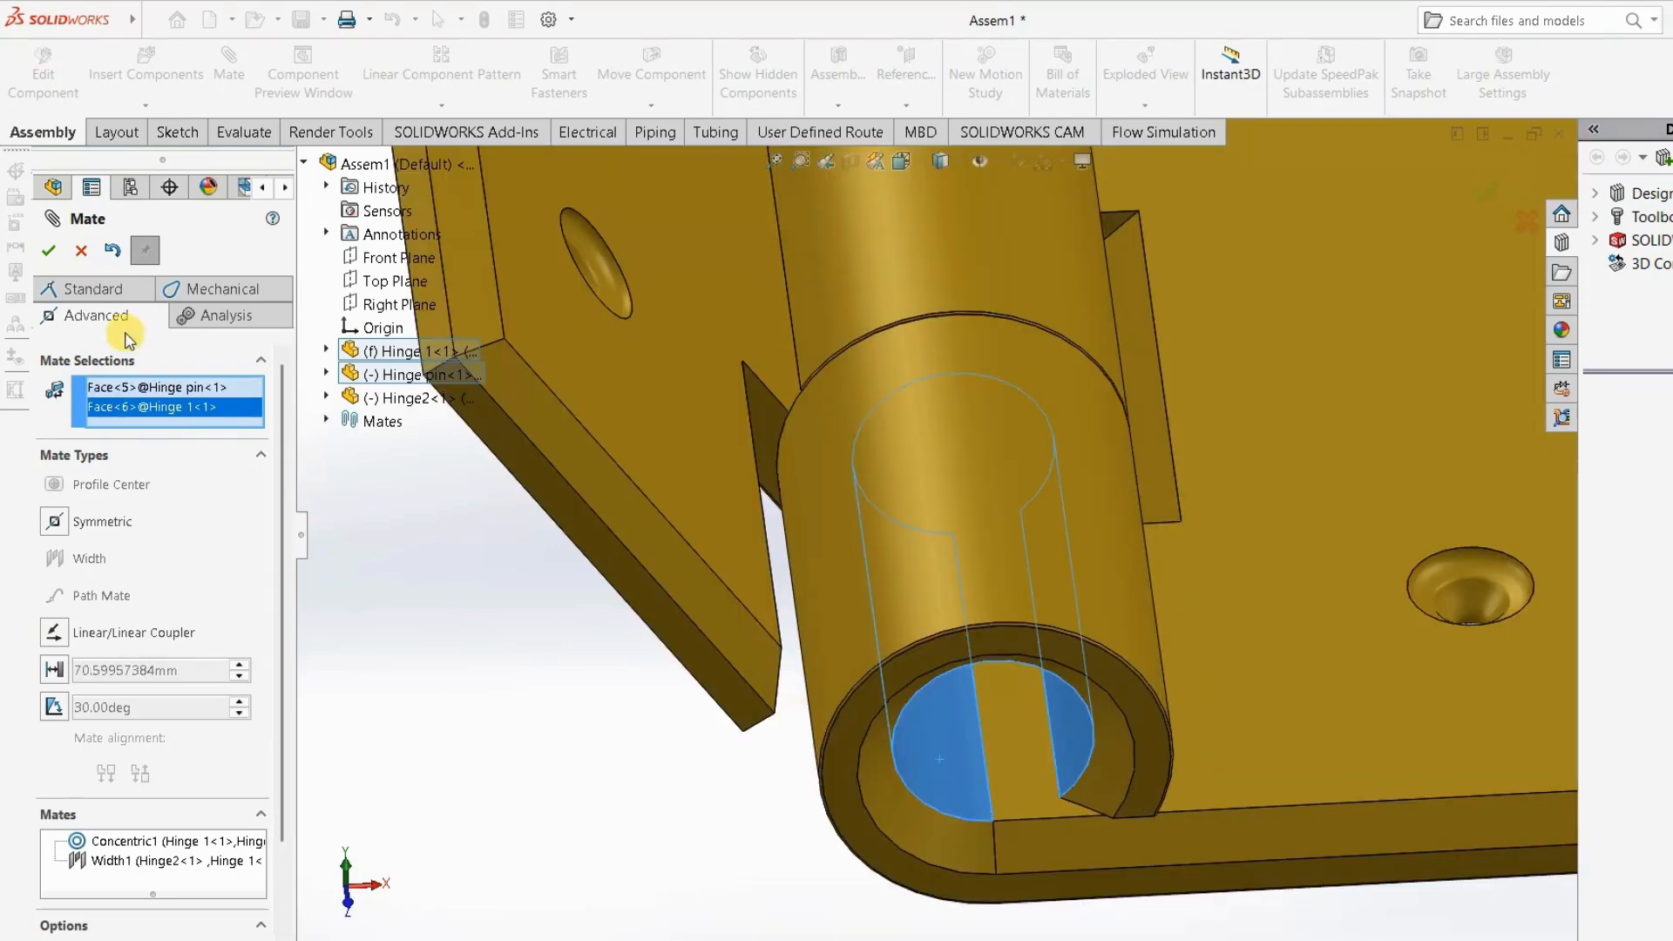
left_click(89, 288)
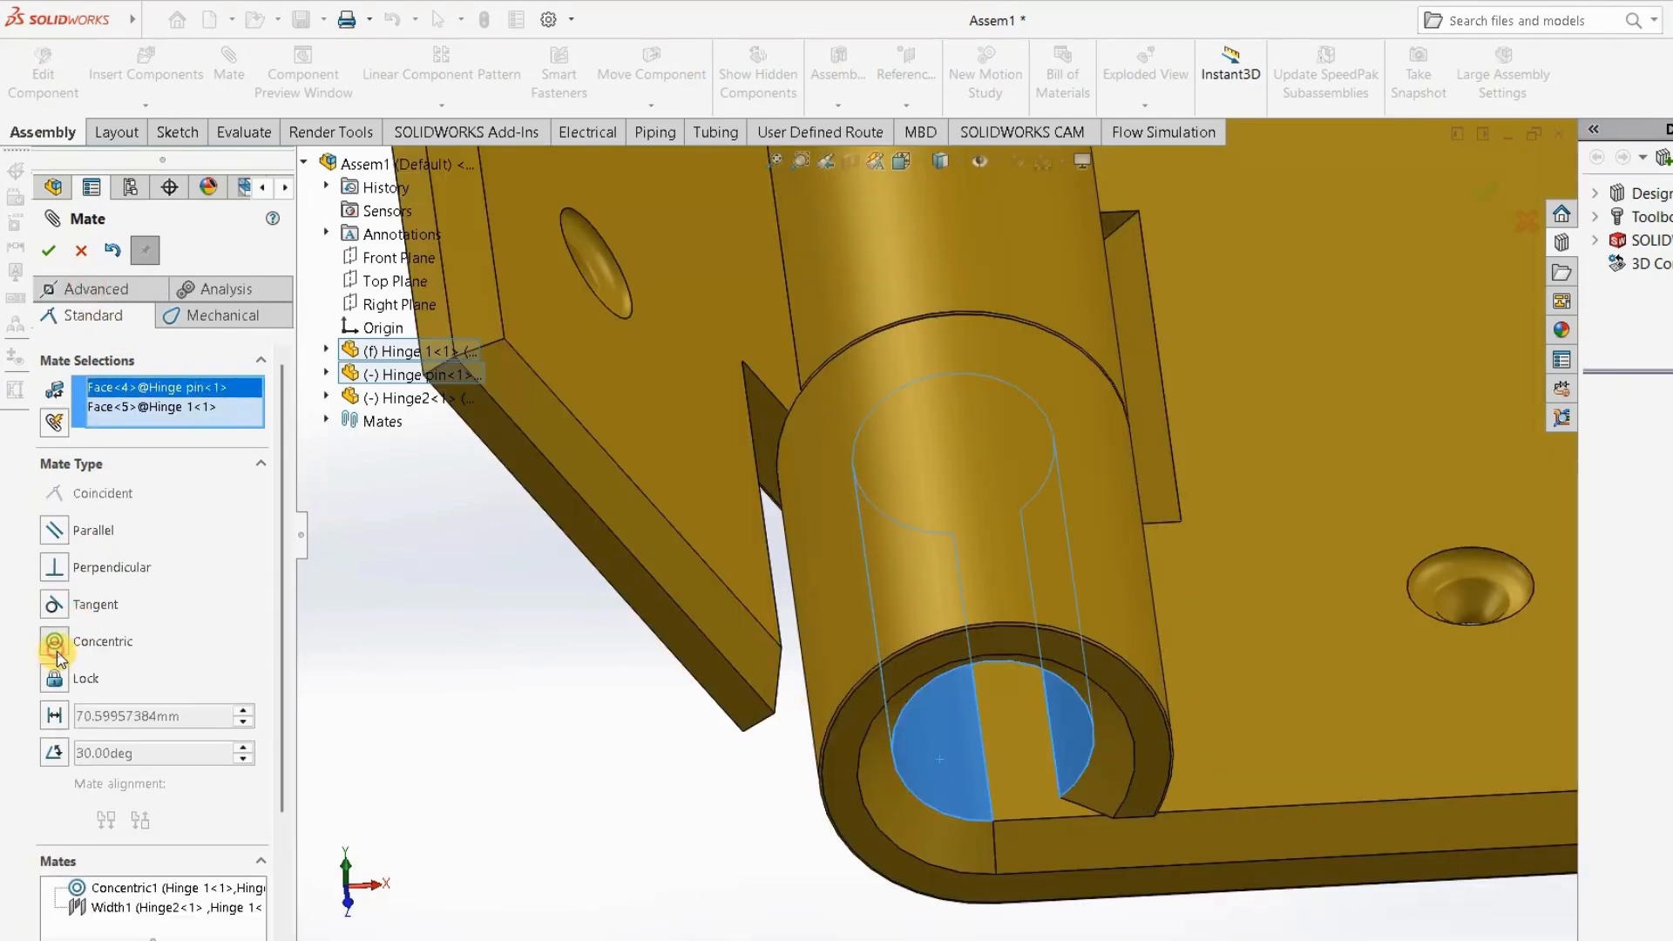
left_click(54, 643)
key("f")
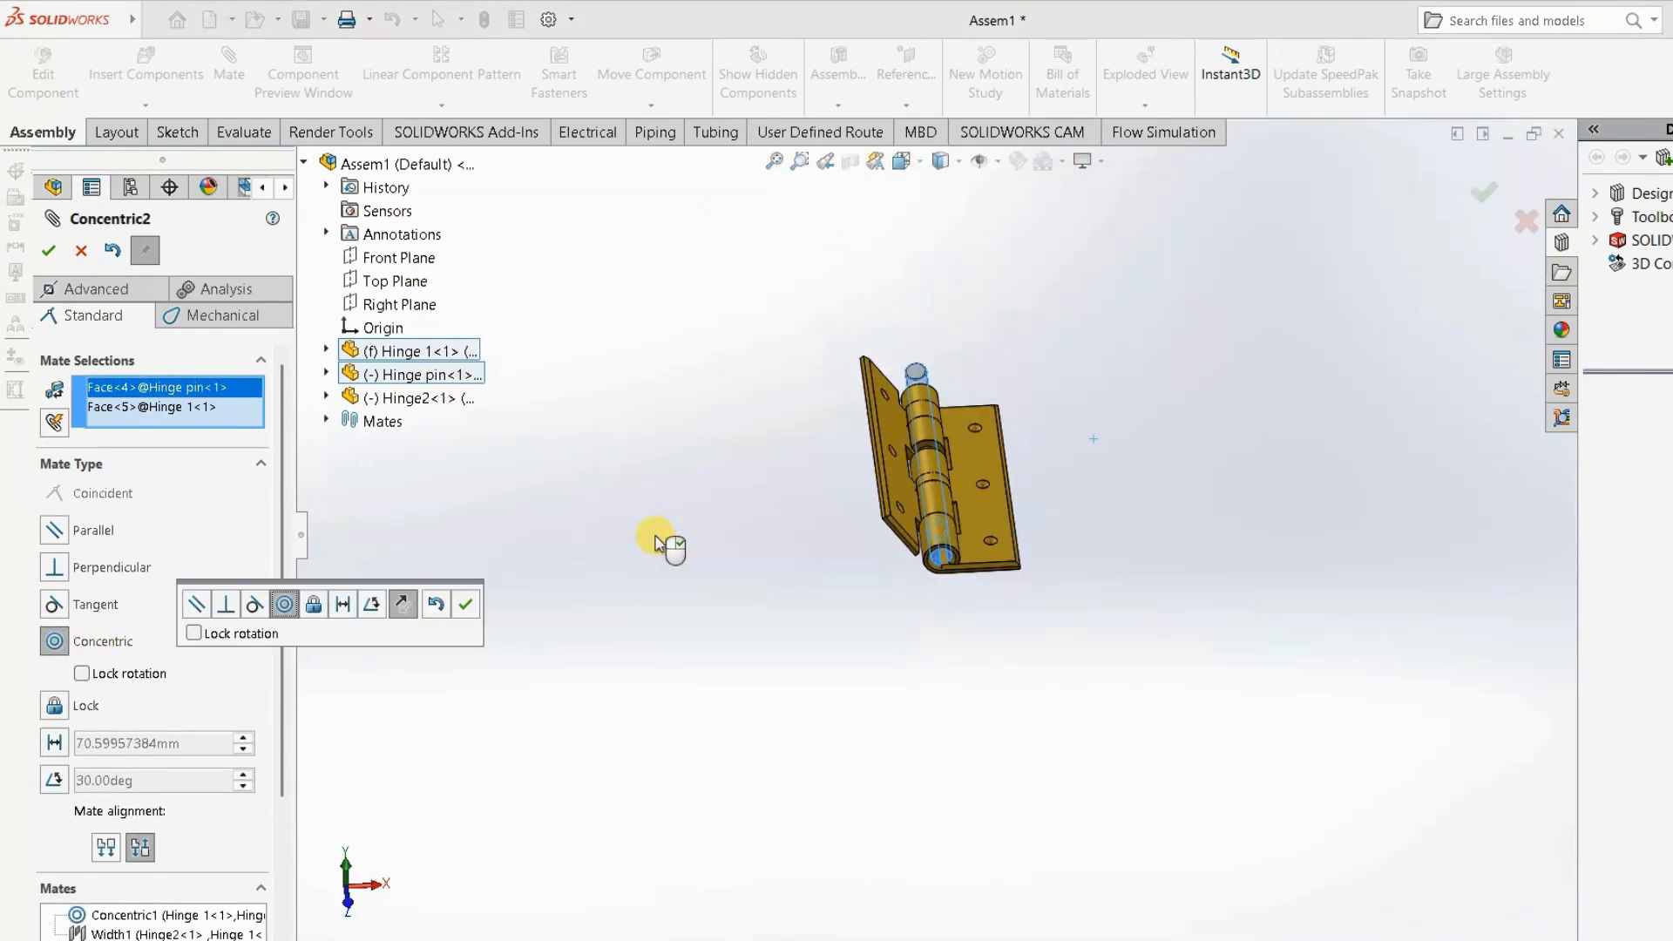
left_click(467, 604)
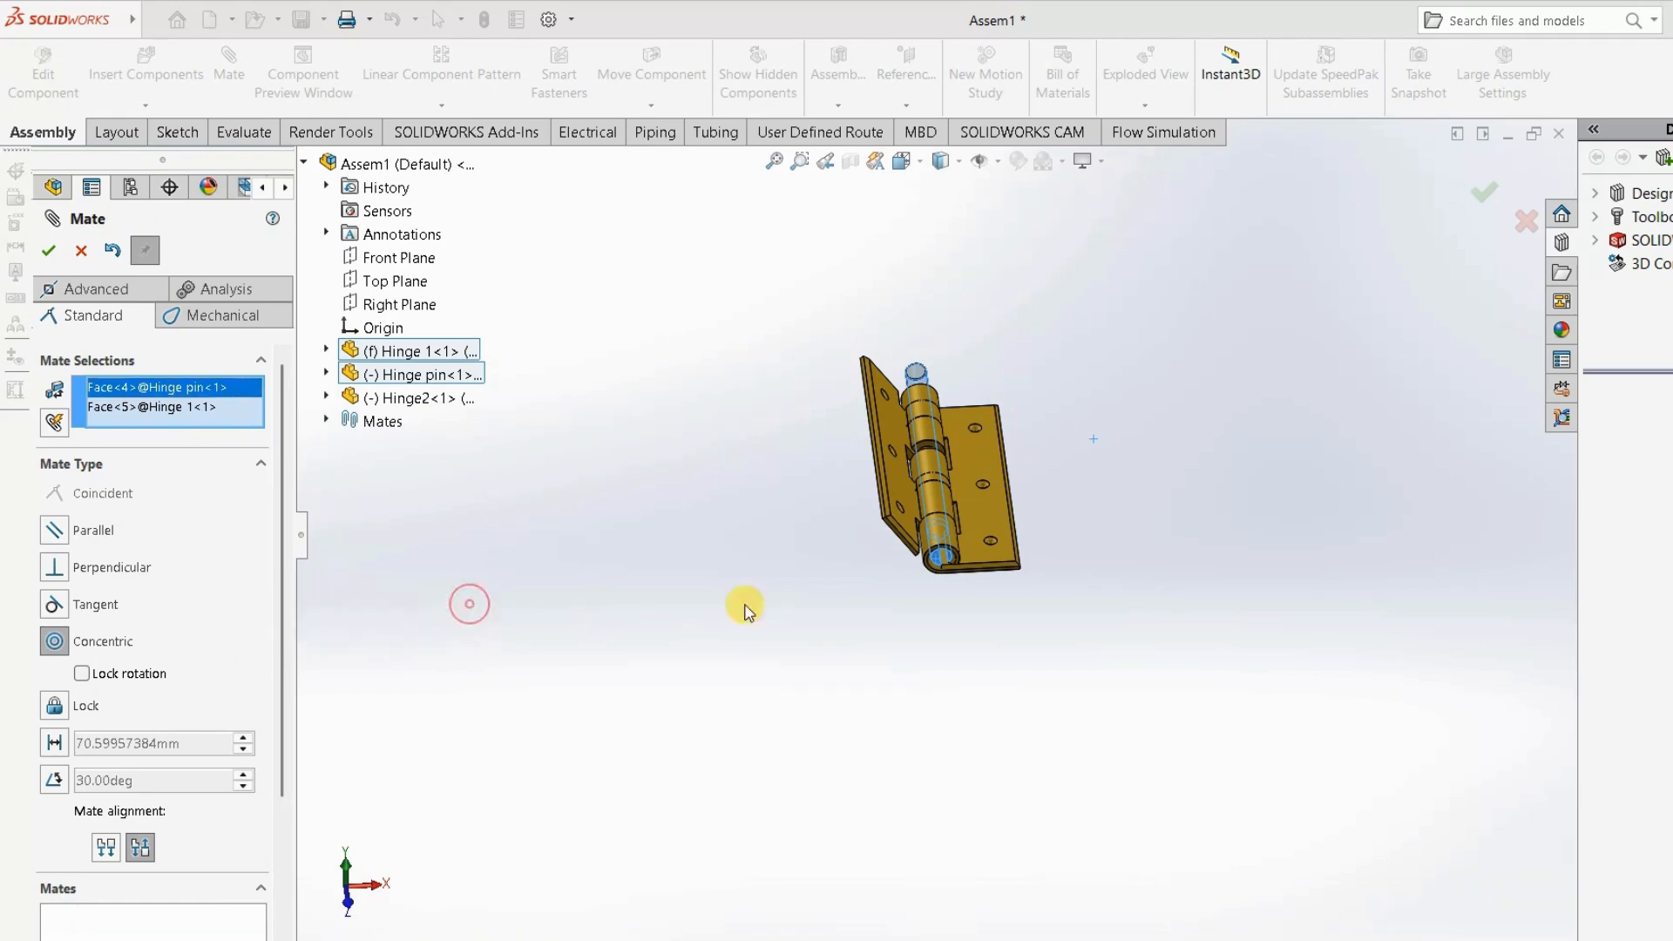
Add a coincident mate between the protruding end face of the Hinge pin and Hinge 1's end face, and finish mating.
middle_click_drag(1030, 549, 791, 534)
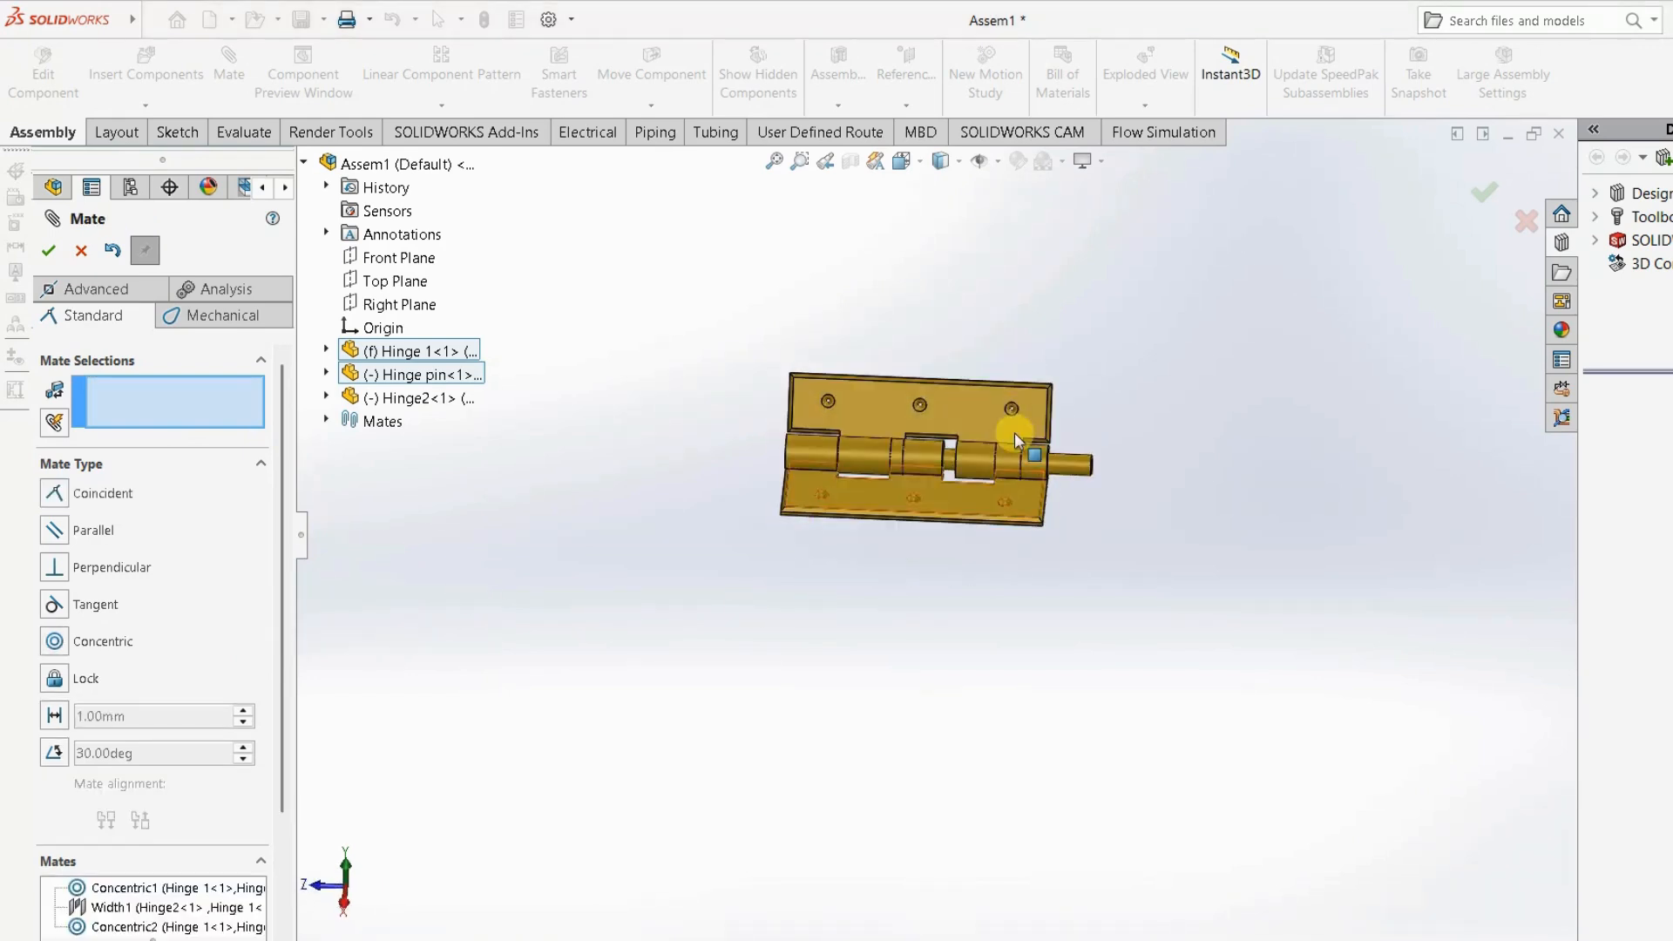
middle_click_drag(1016, 439, 907, 493)
scroll(906, 577, "down", 3)
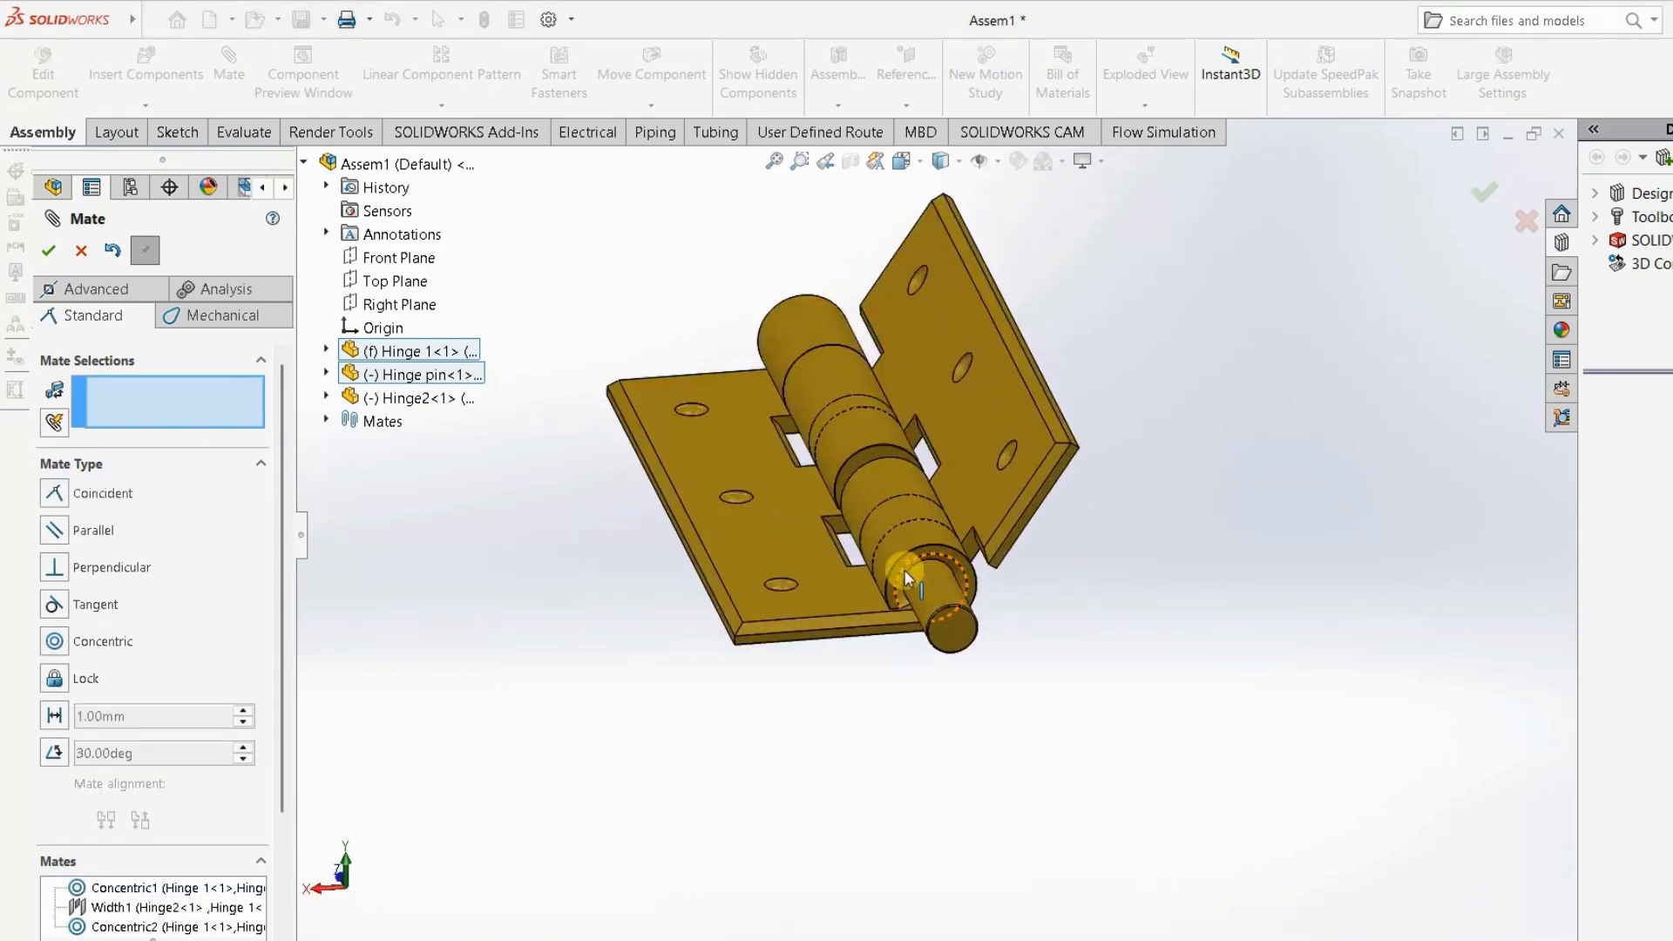
scroll(908, 577, "down", 3)
left_click(993, 672)
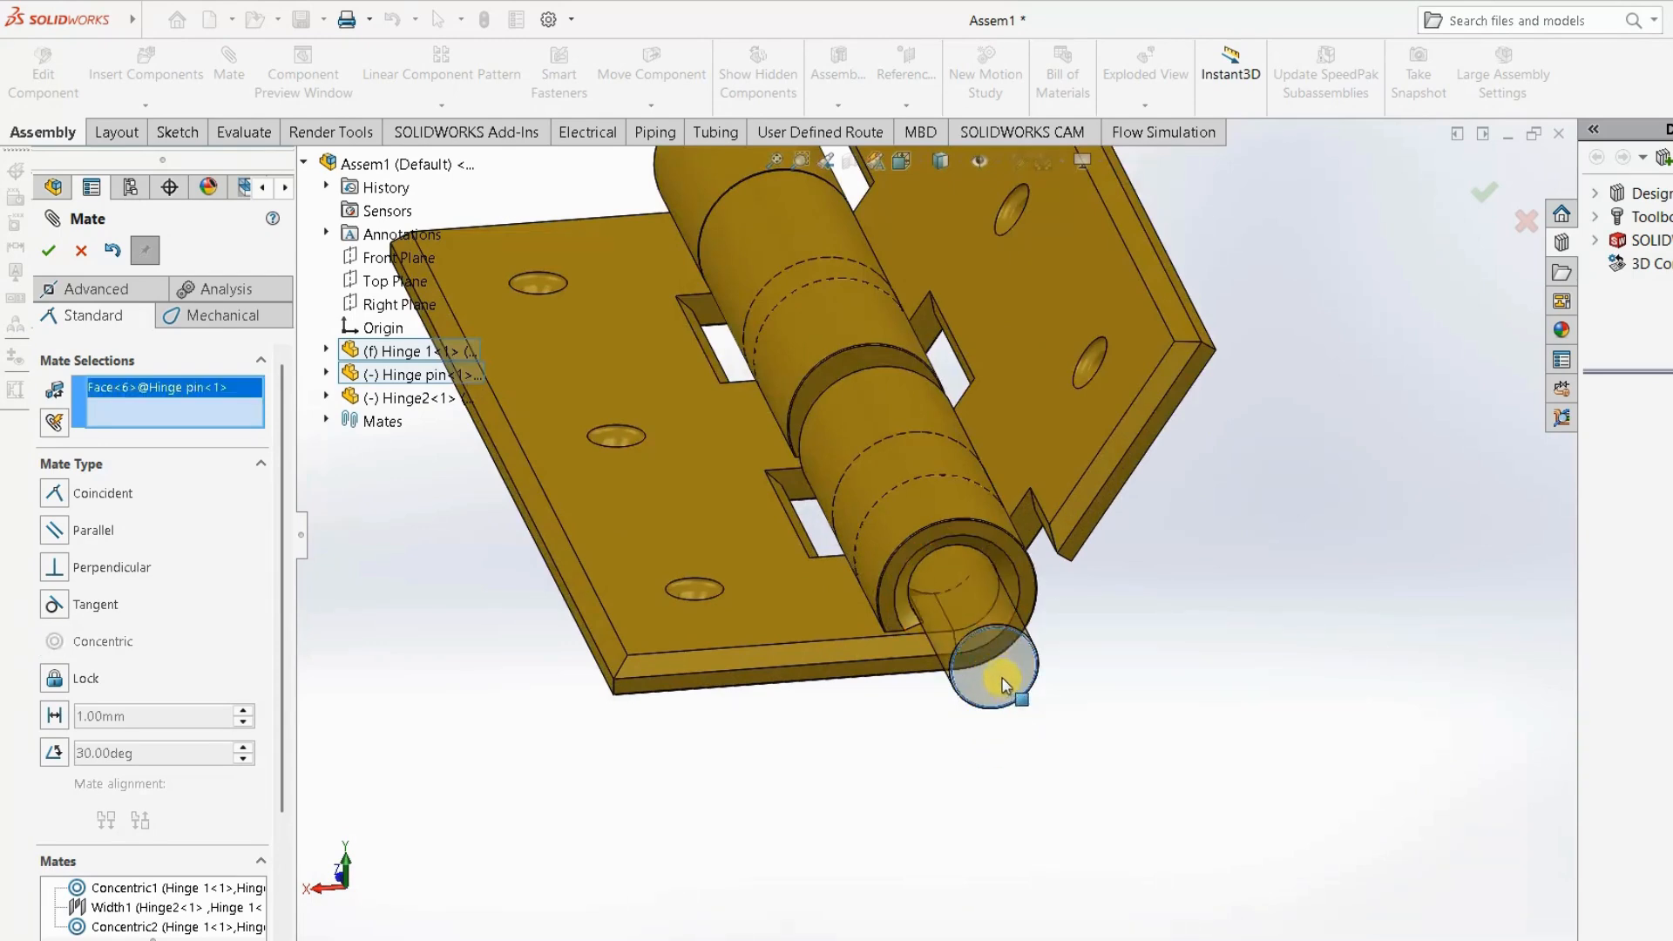
left_click(1000, 547)
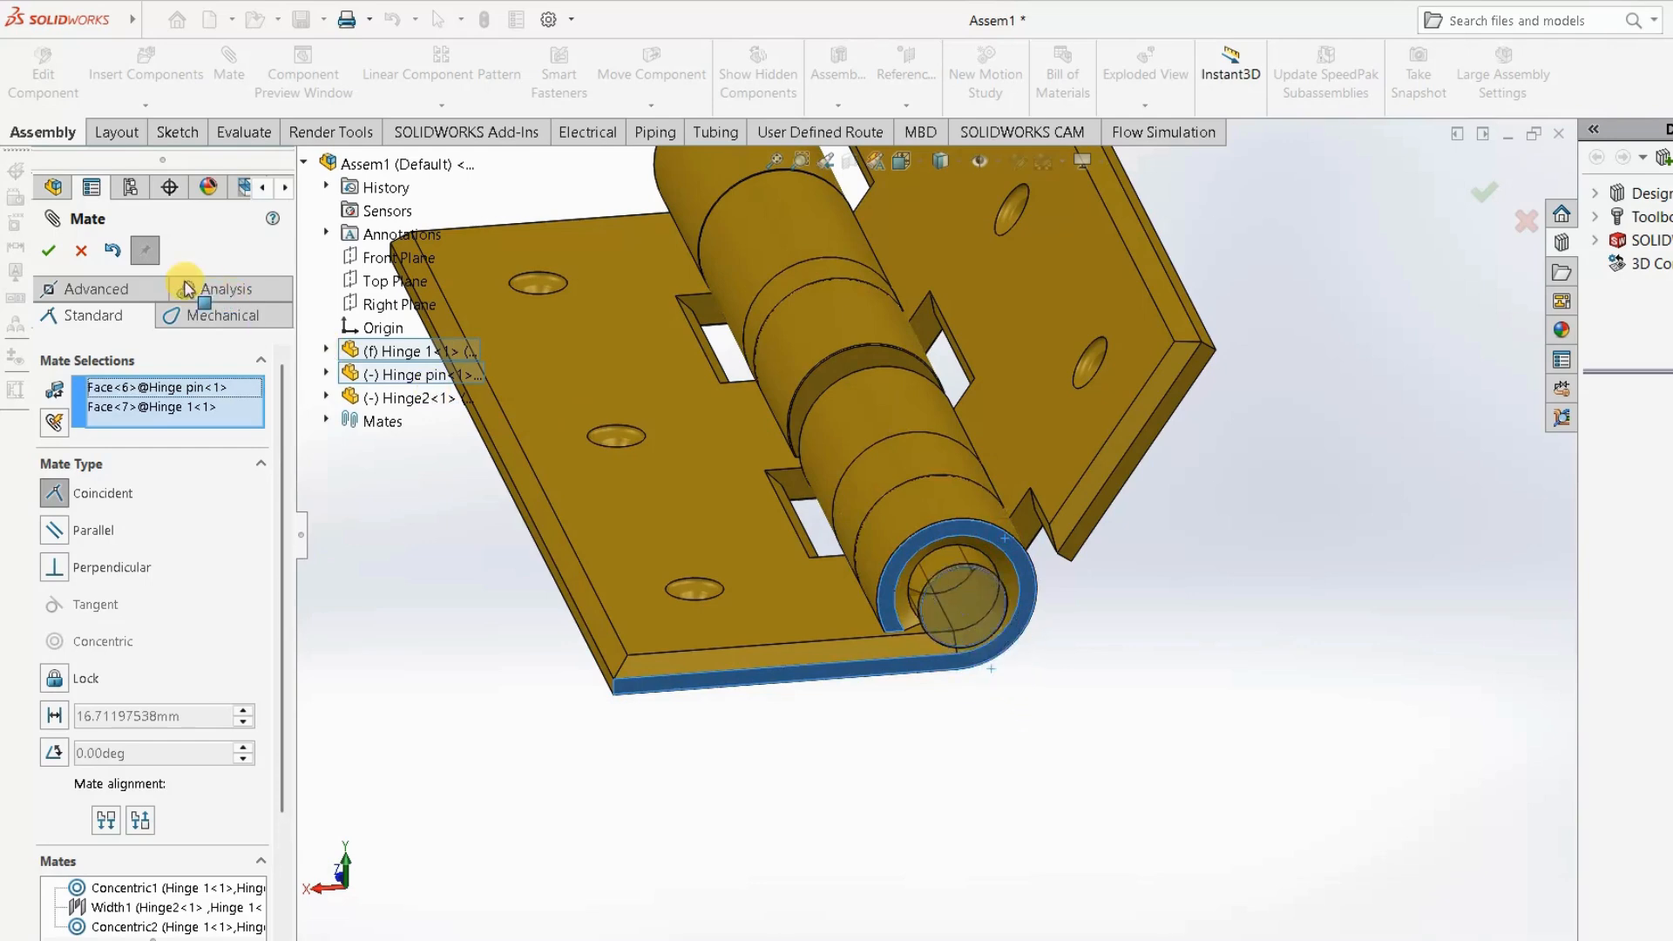
left_click(48, 250)
scroll(993, 689, "up", 3)
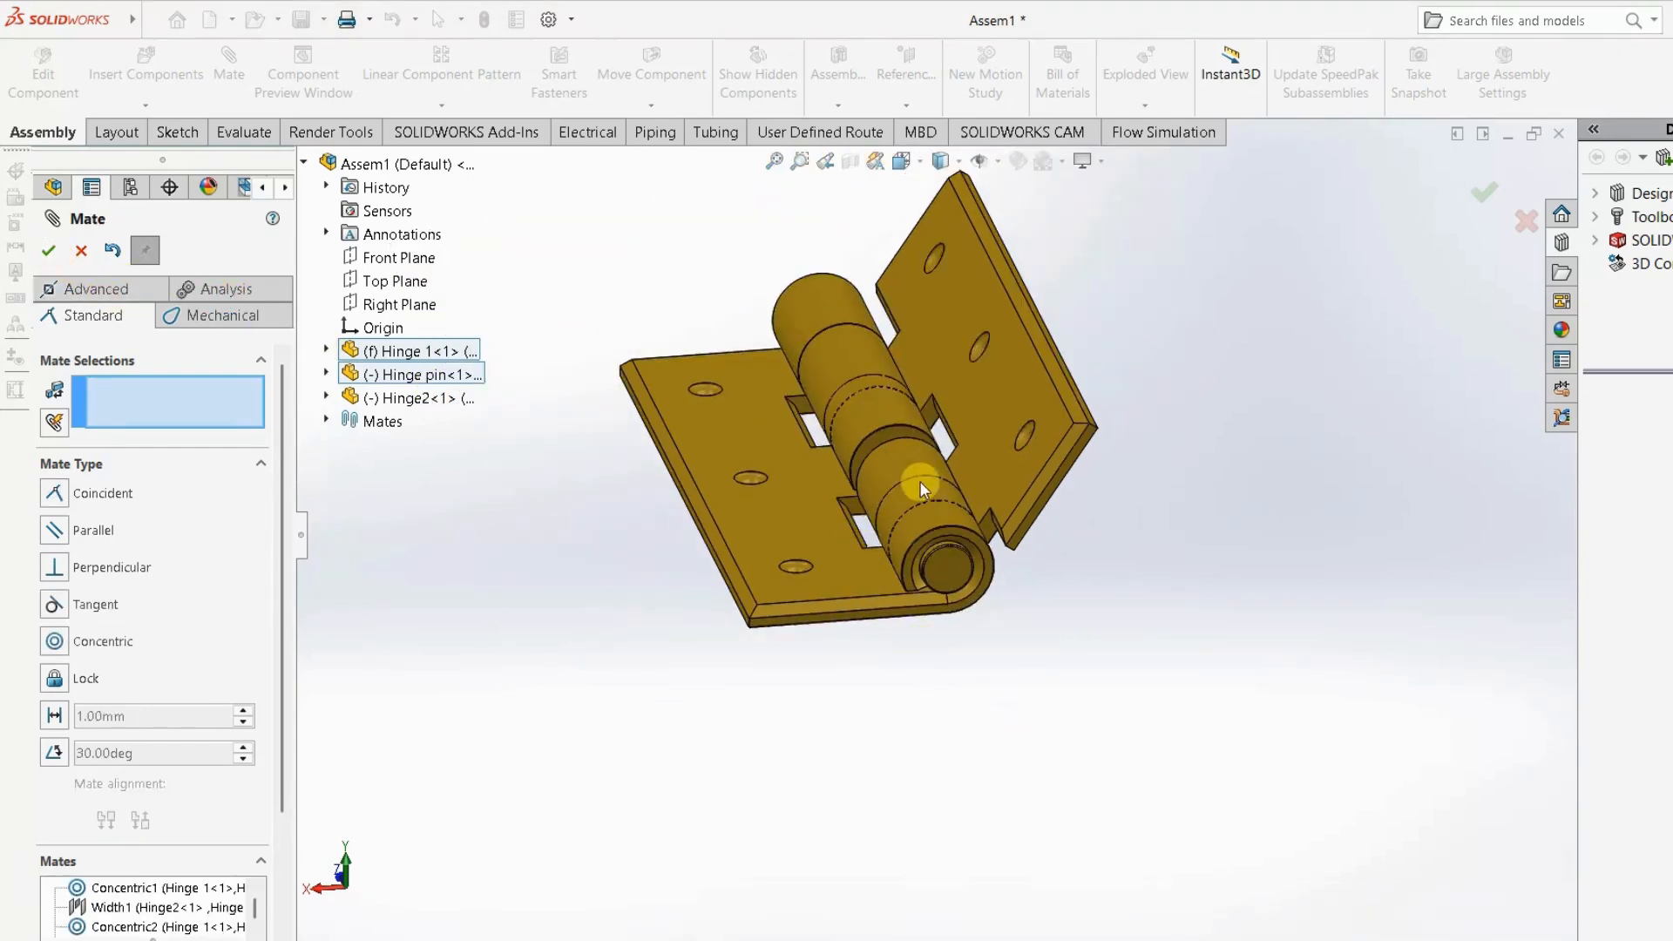
middle_click_drag(918, 478, 1078, 634)
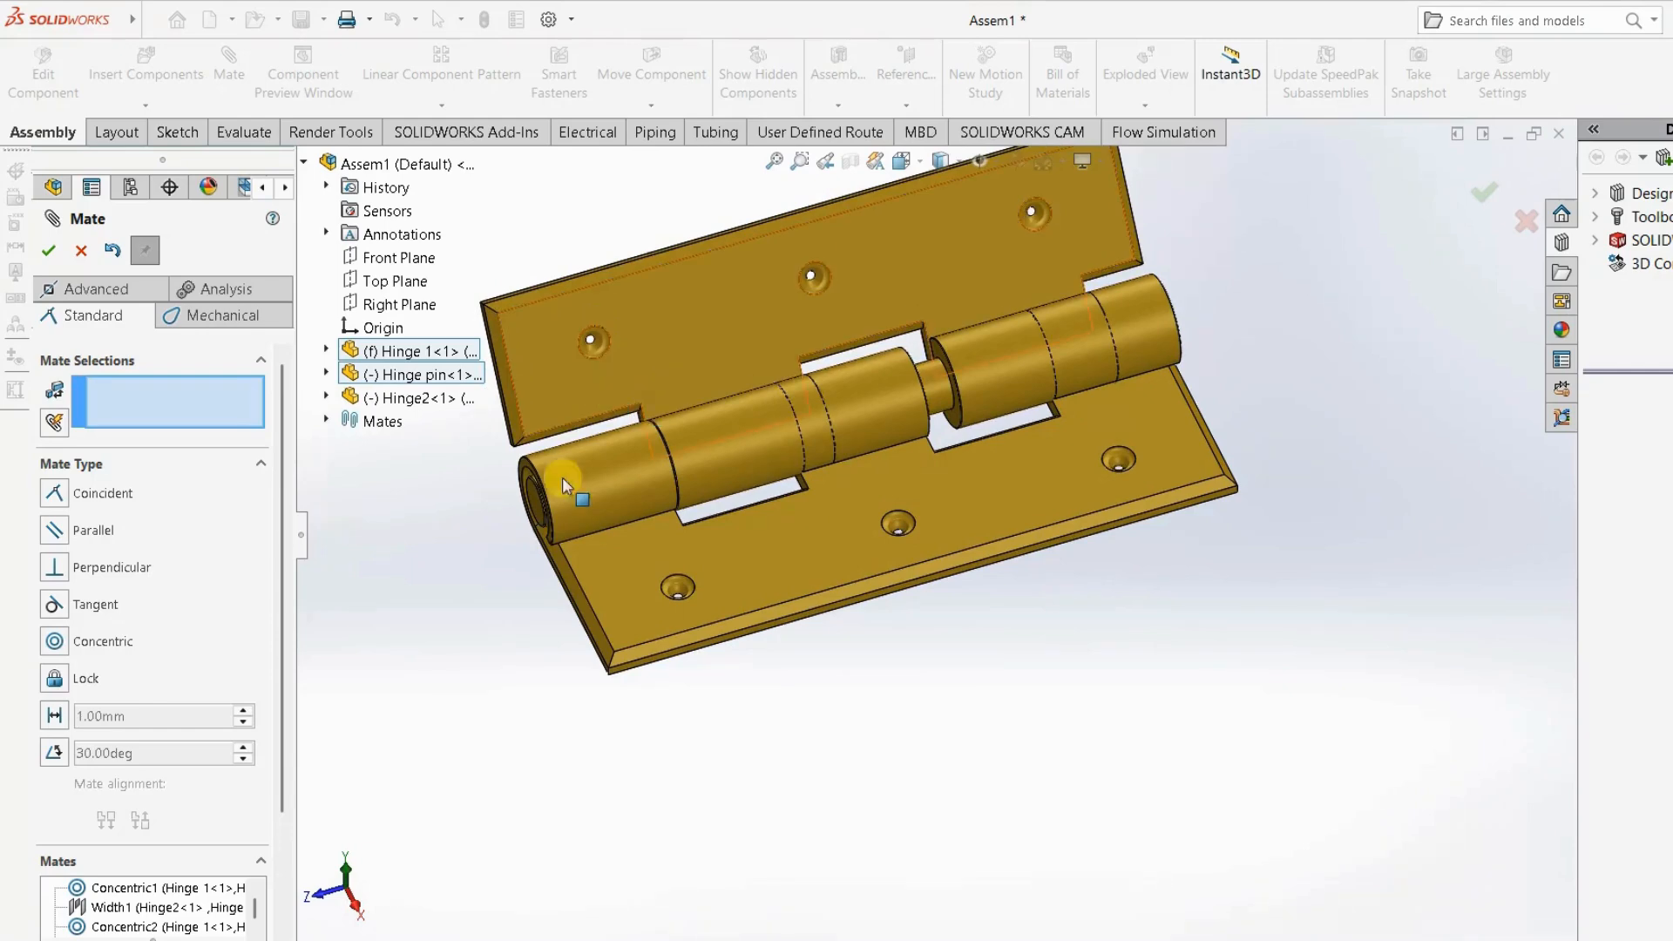
scroll(944, 473, "down", 2)
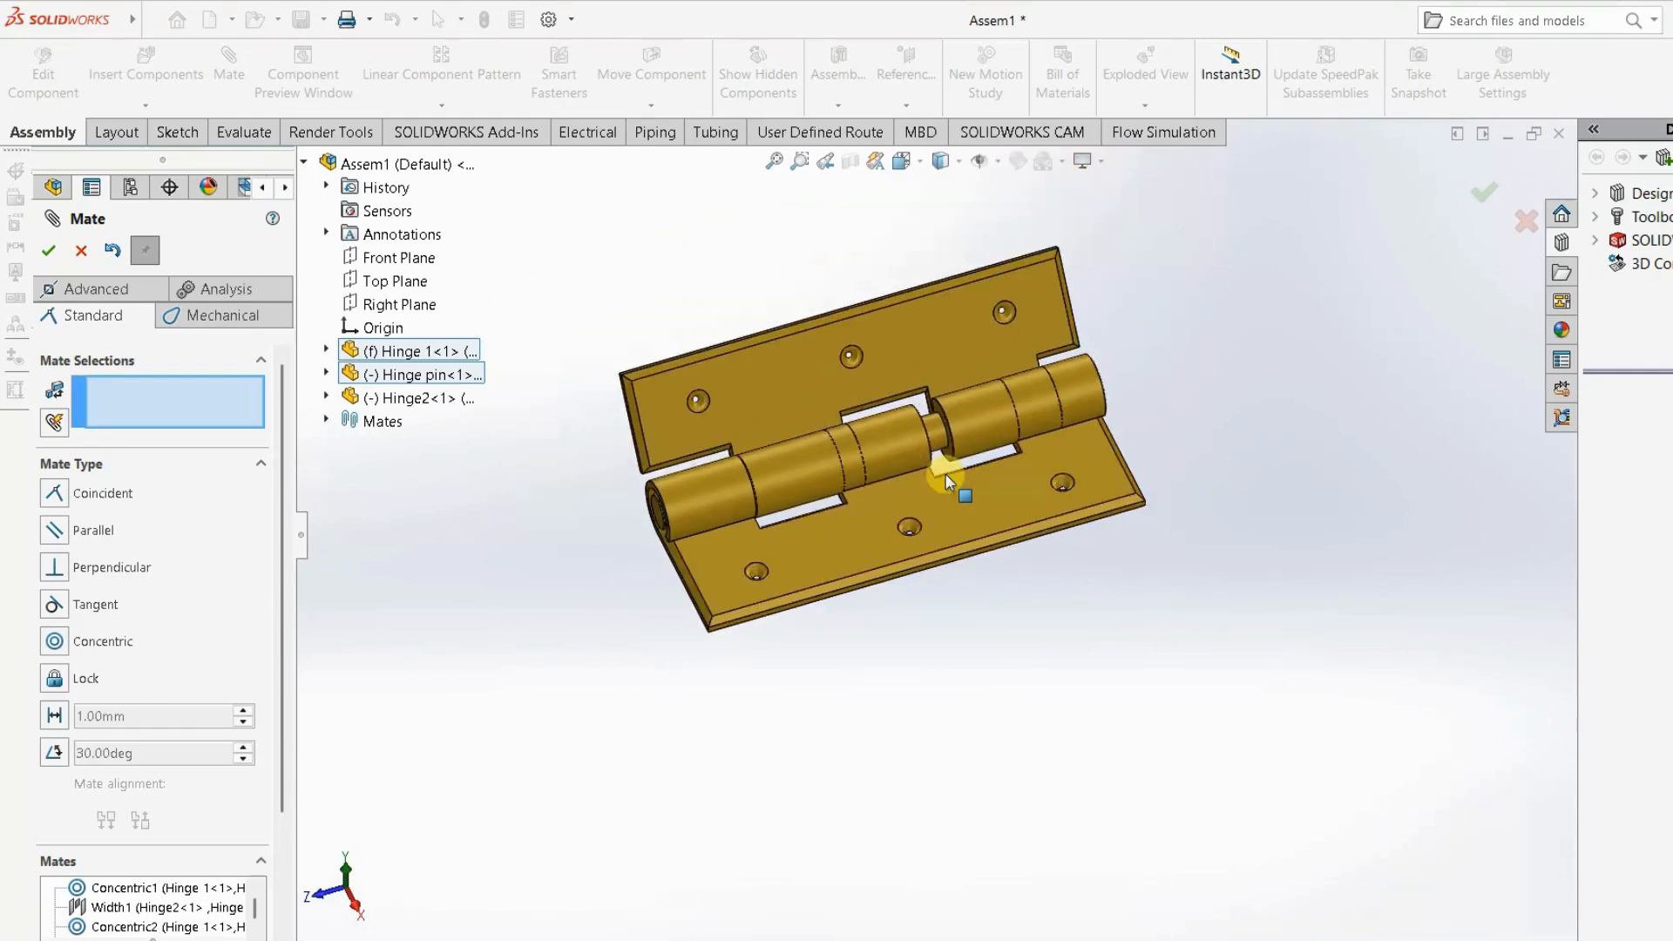
scroll(849, 414, "up", 2)
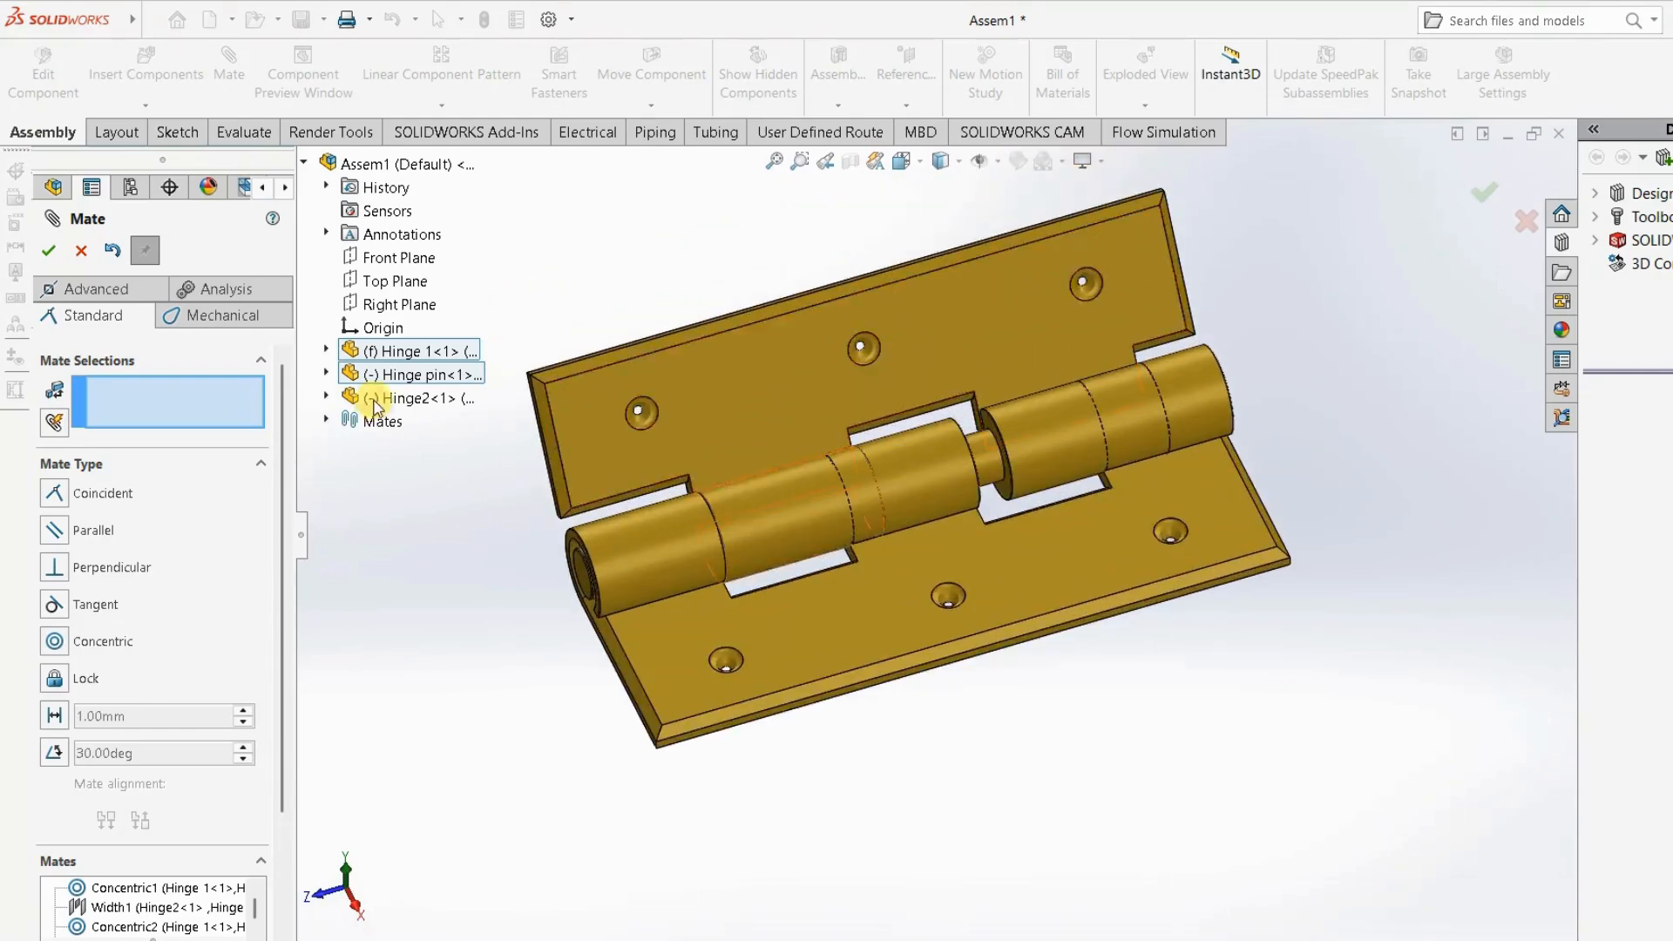
left_click(80, 250)
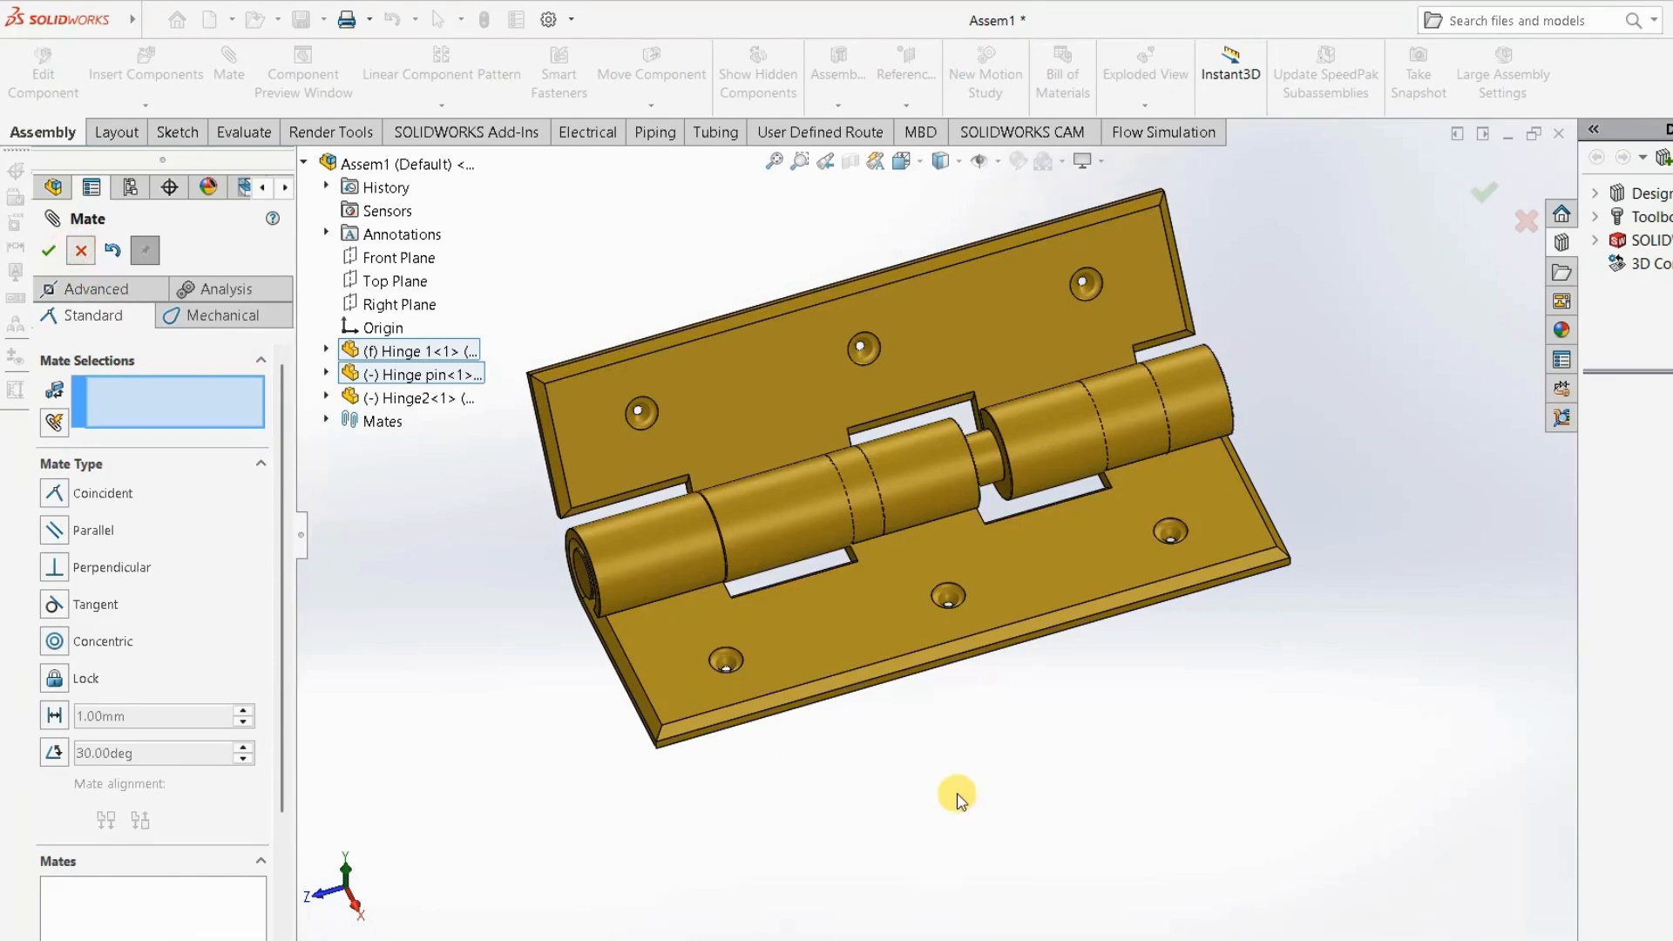
Start editing the Hinge2 leaf from within the assembly to even out its knuckle spacing.
middle_click_drag(841, 614, 795, 604)
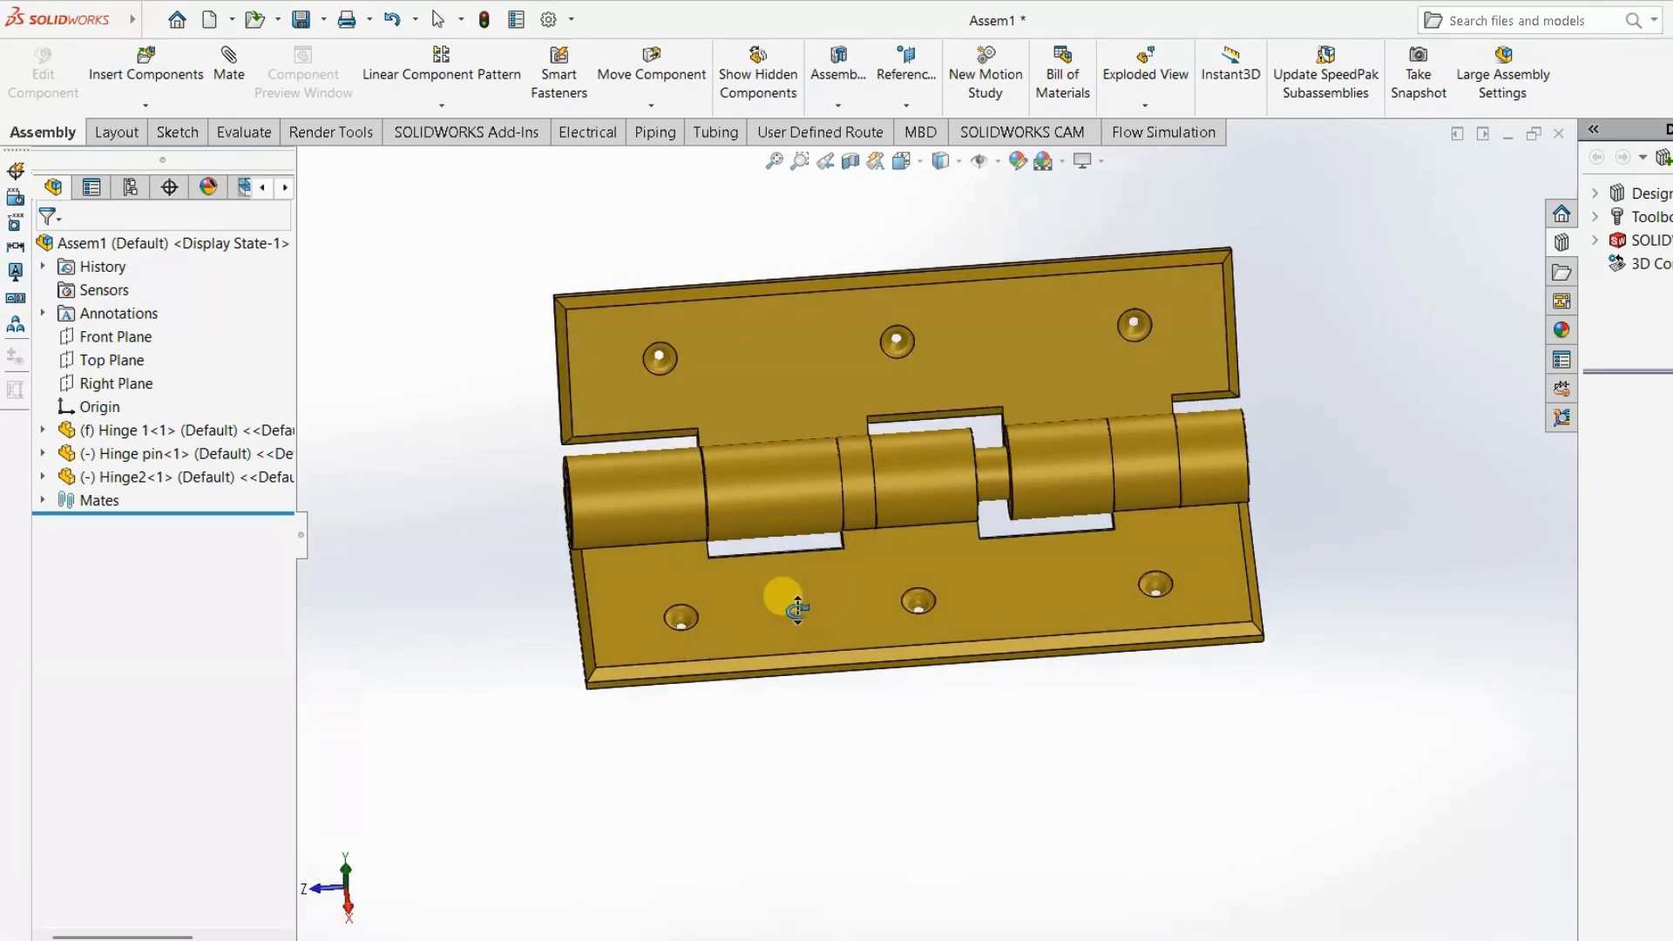
scroll(889, 395, "down", 2)
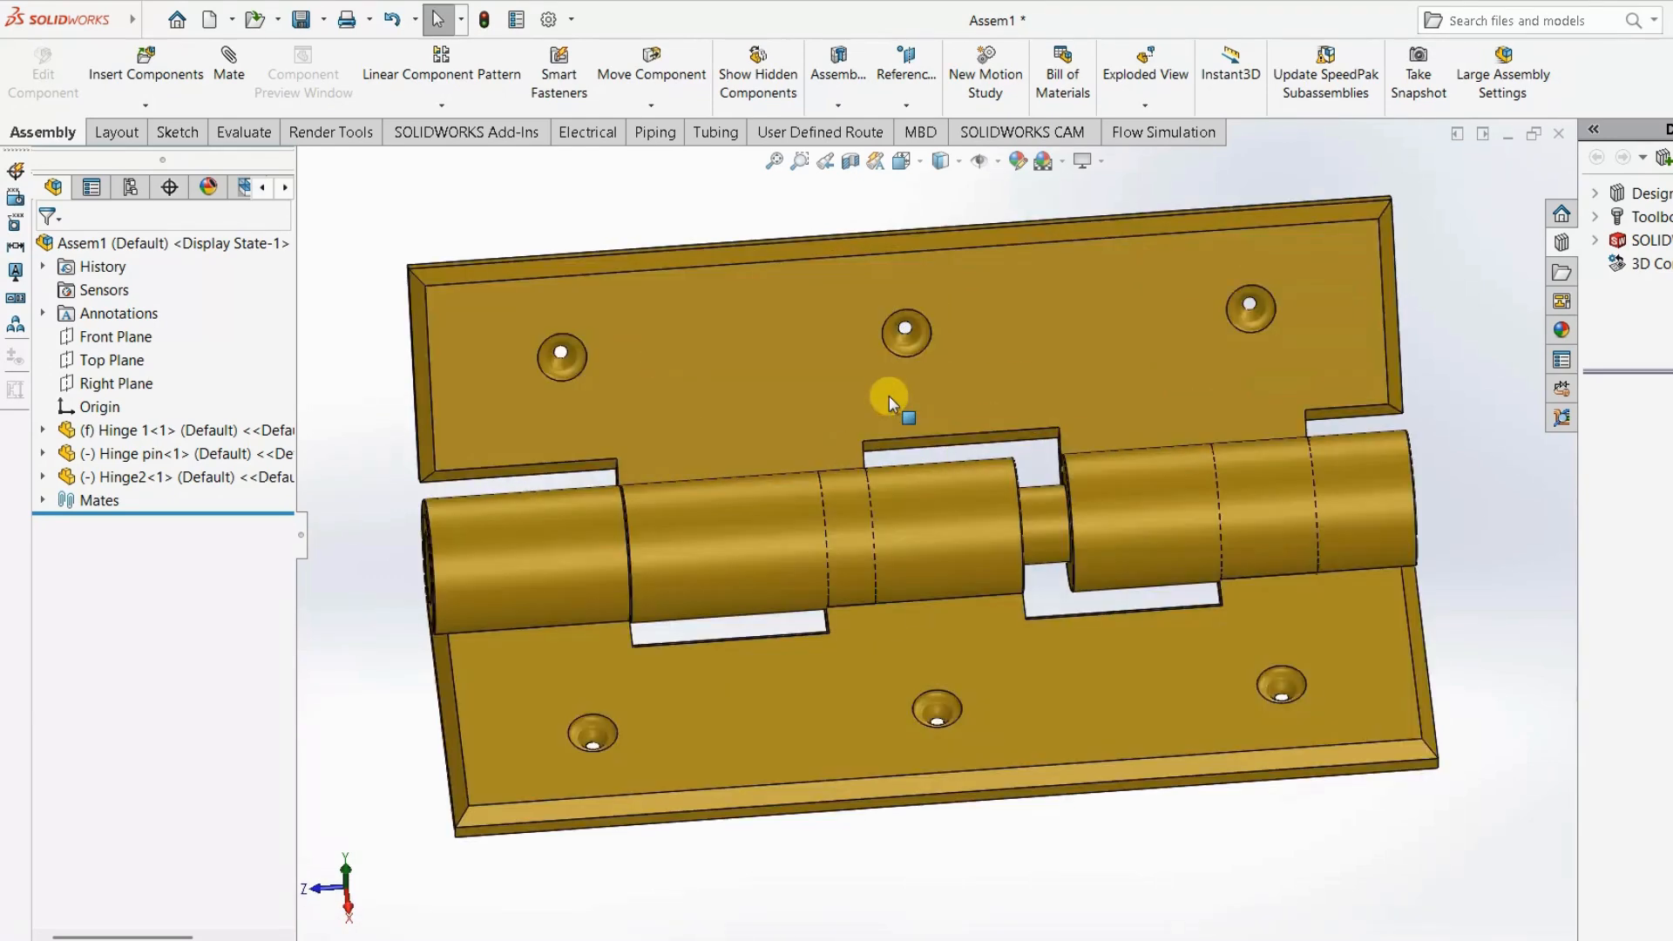
scroll(1040, 482, "up", 1)
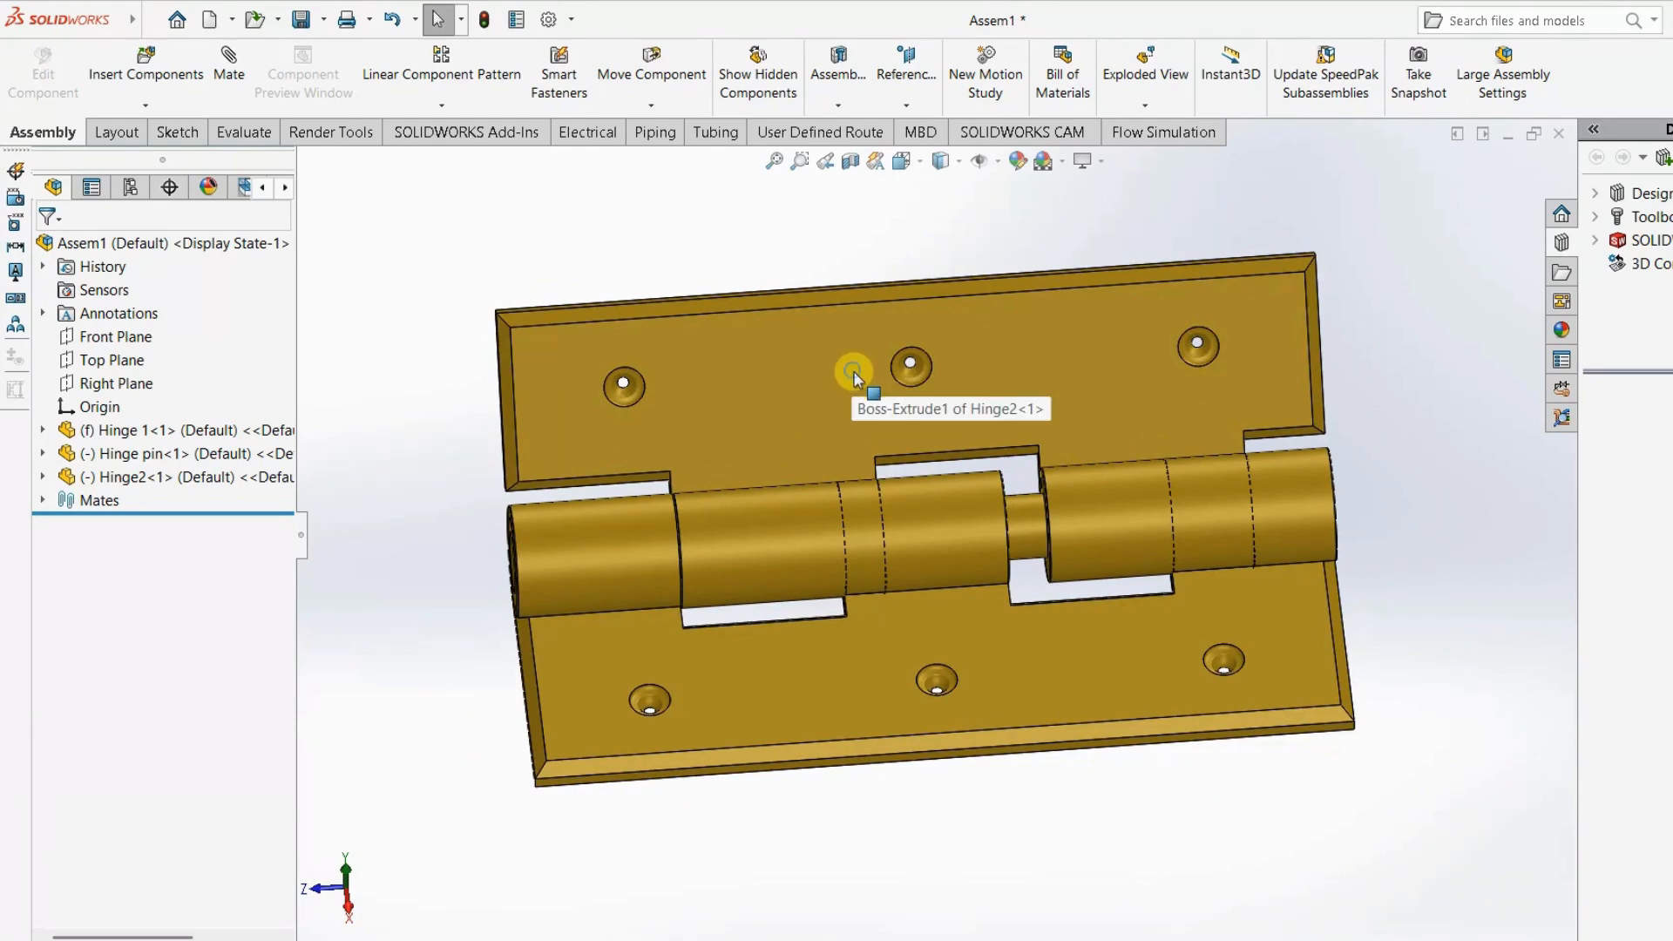
left_click(854, 373)
right_click(855, 378)
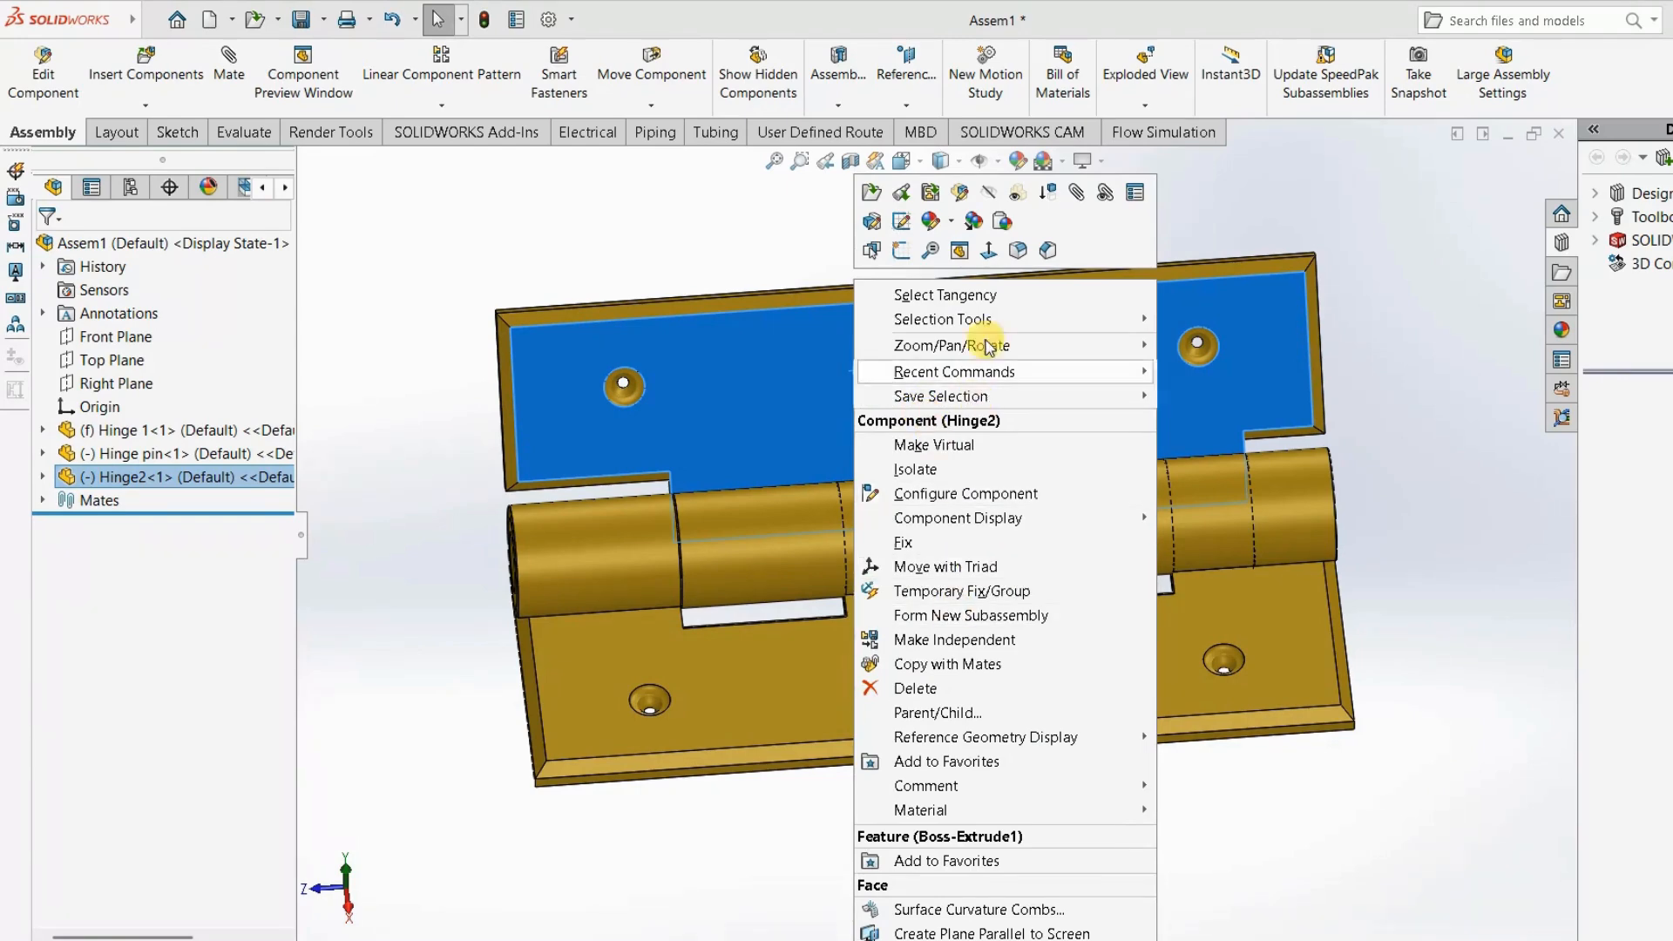
left_click(903, 223)
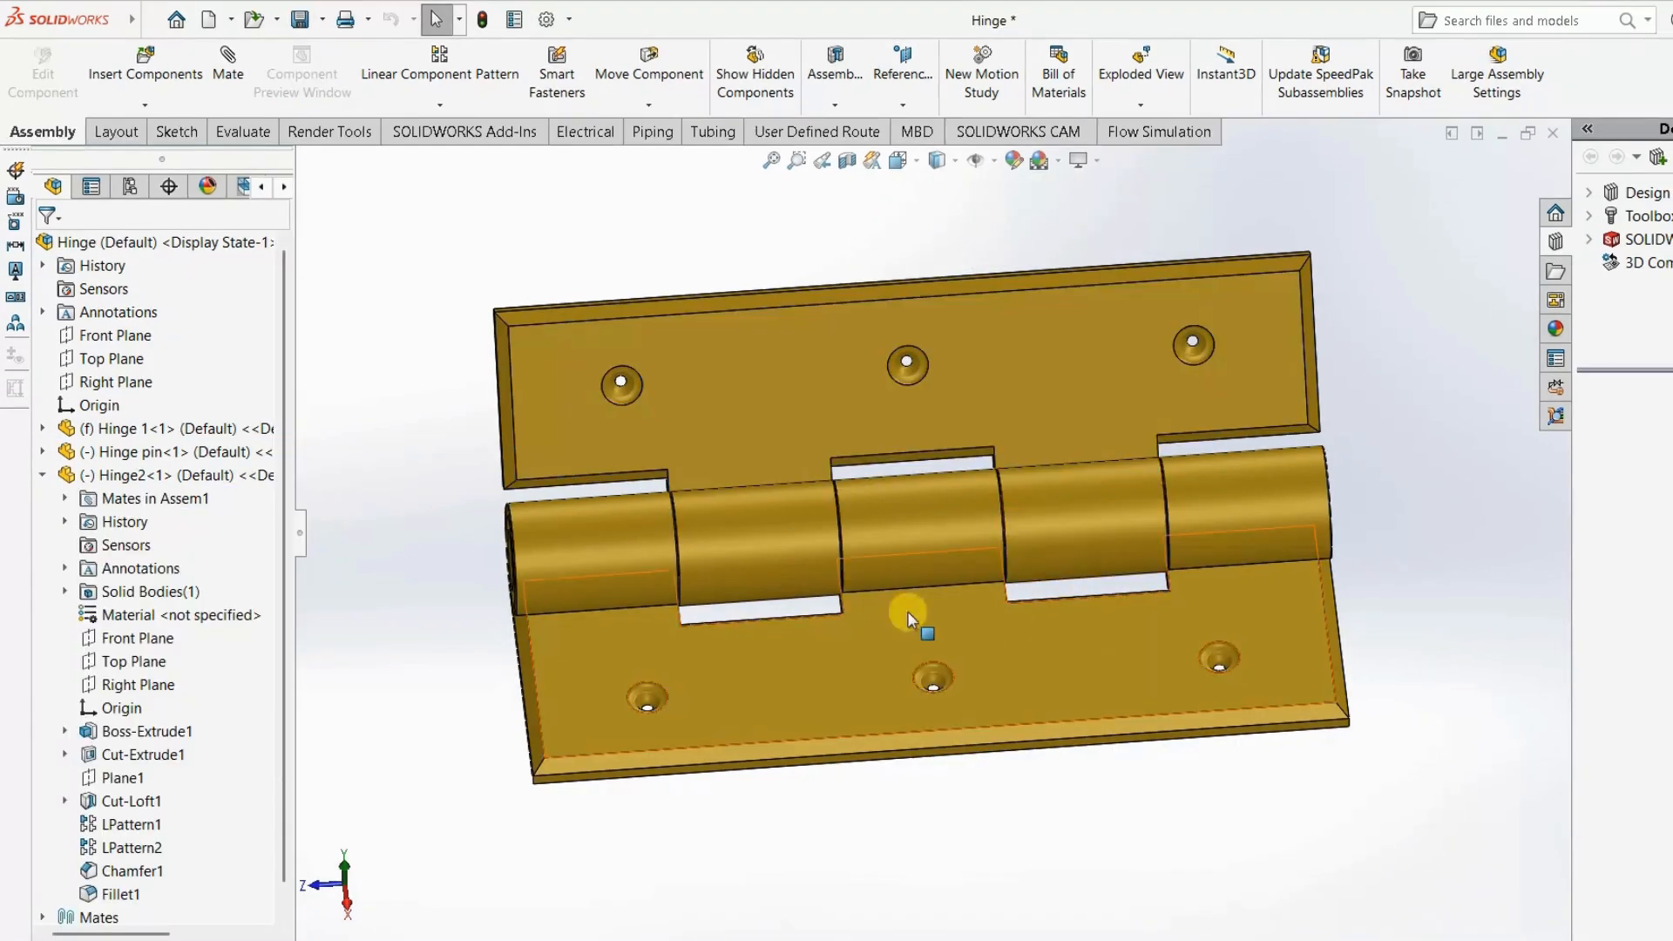
Save the Hinge.SLDASM assembly in isometric view together with the modified Hinge2.SLDPRT part.
middle_click_drag(971, 530, 1008, 479)
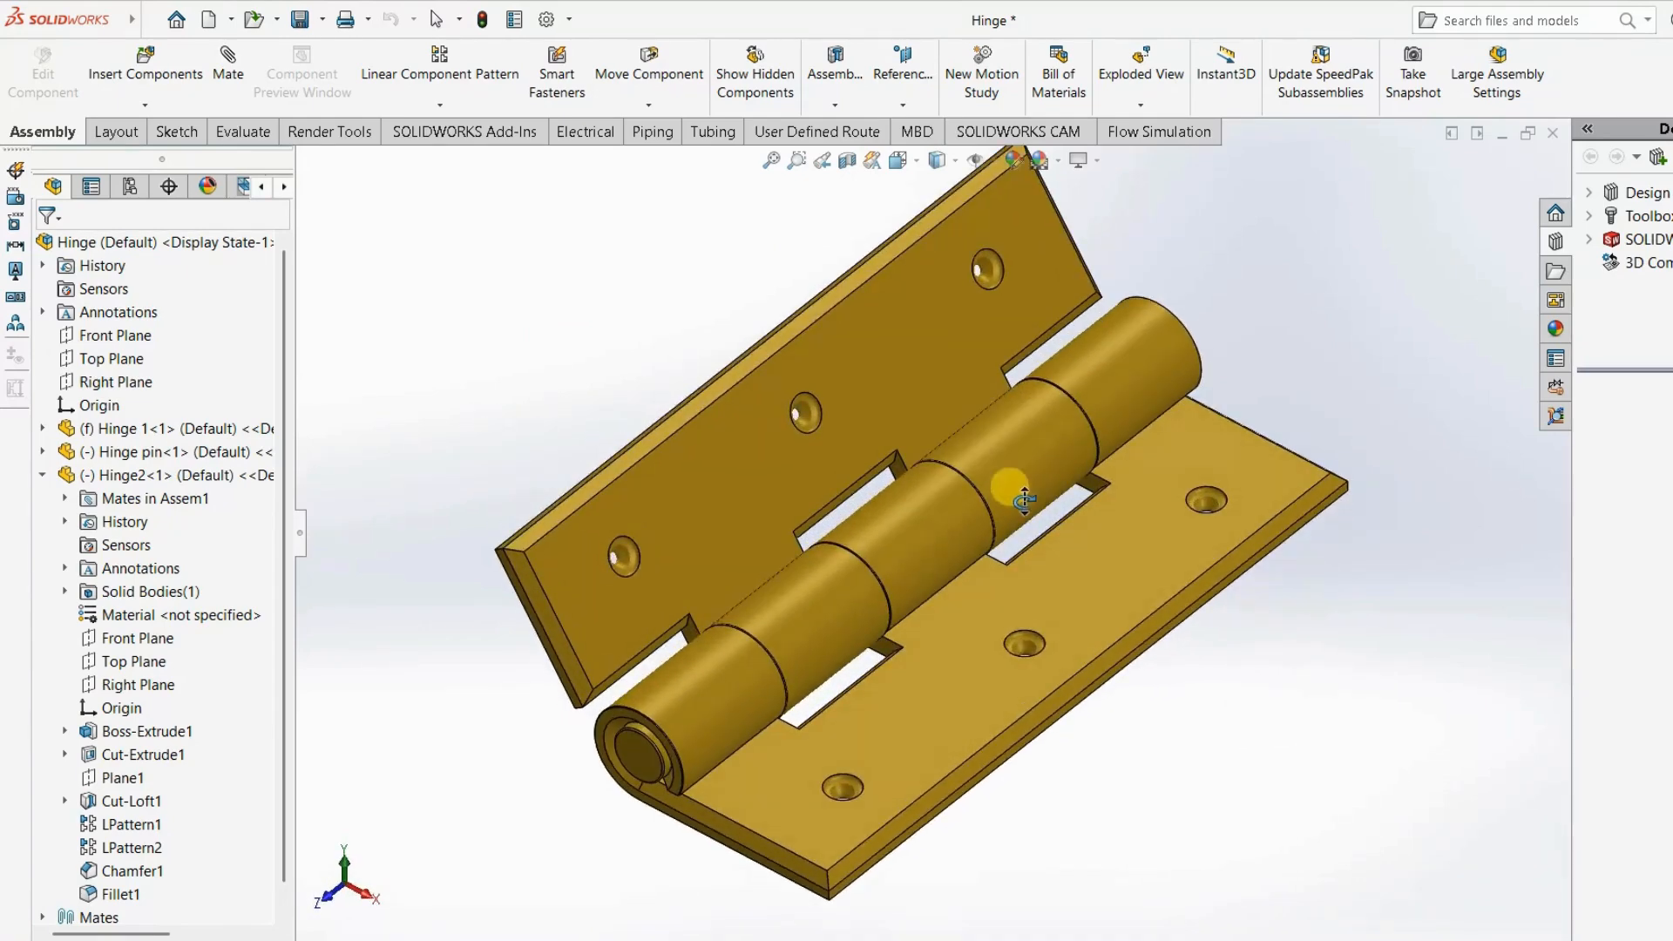
middle_click_drag(1179, 627, 1164, 607)
scroll(1089, 456, "down", 2)
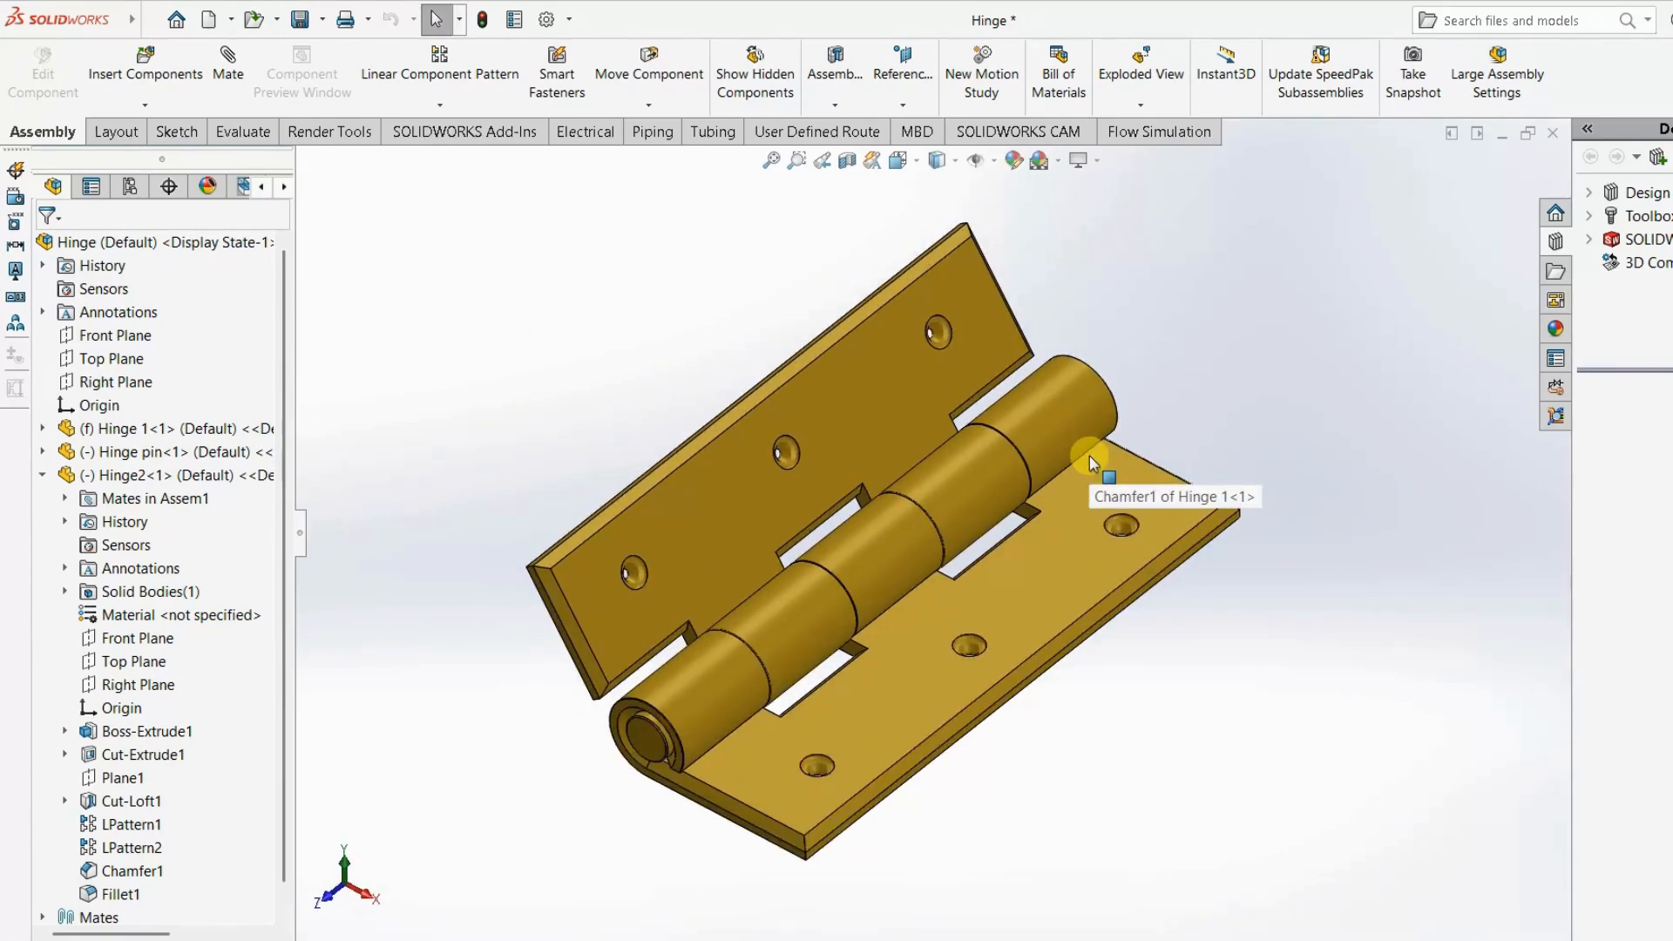
key("ctrl+7")
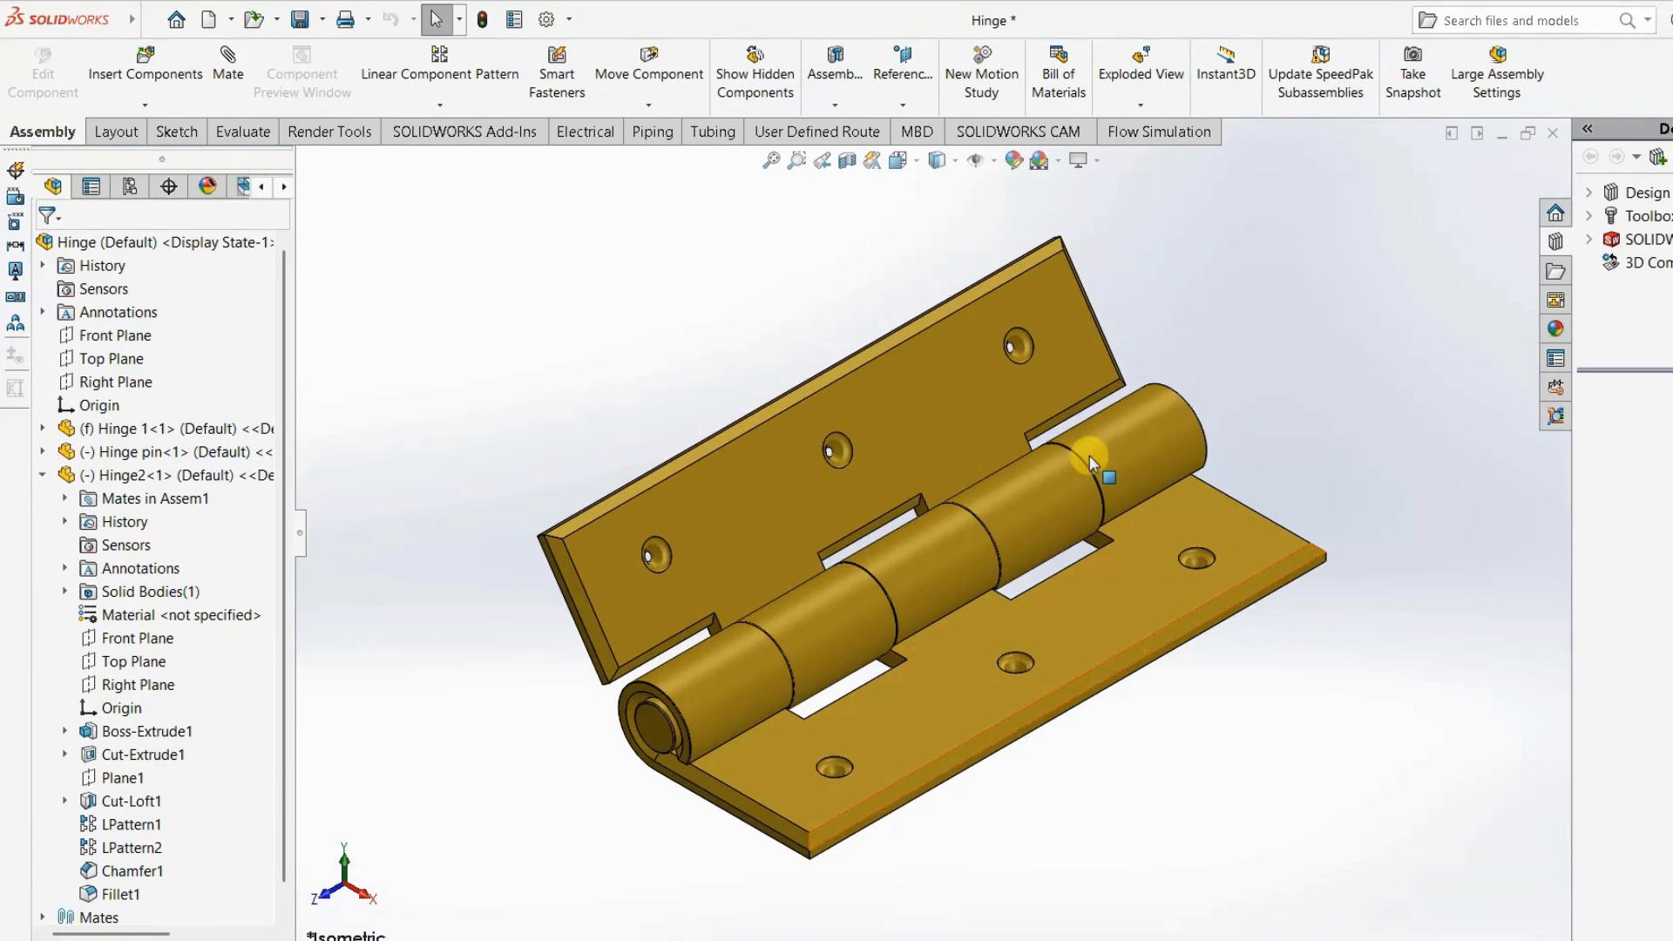
key("ctrl+s")
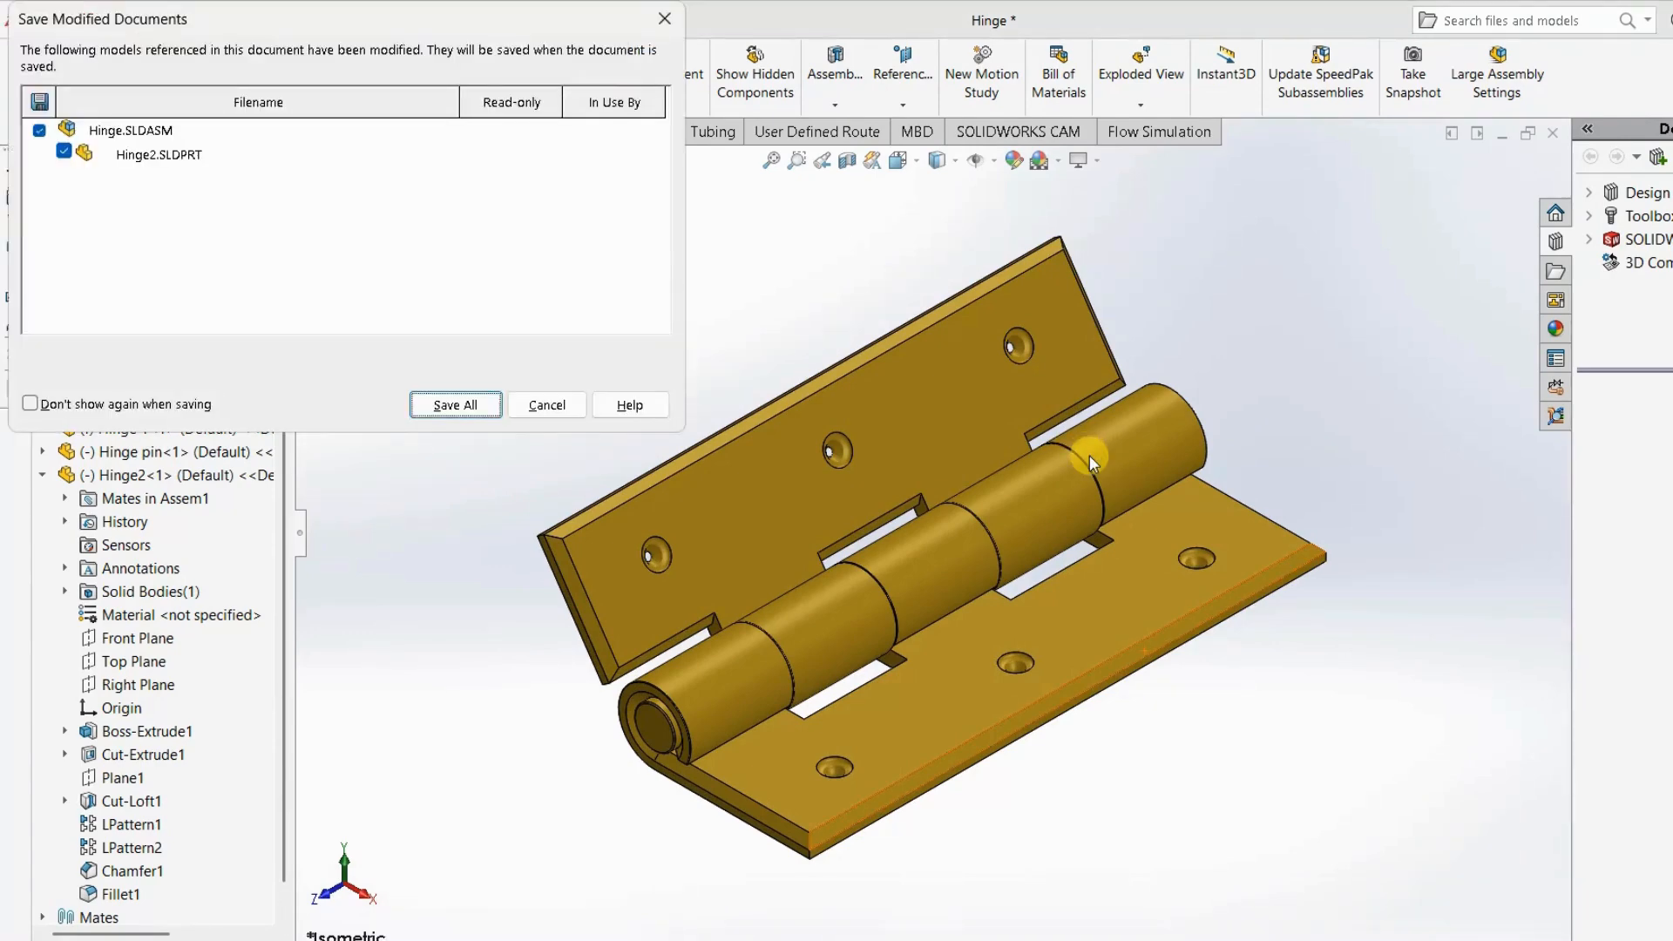
key("Return")
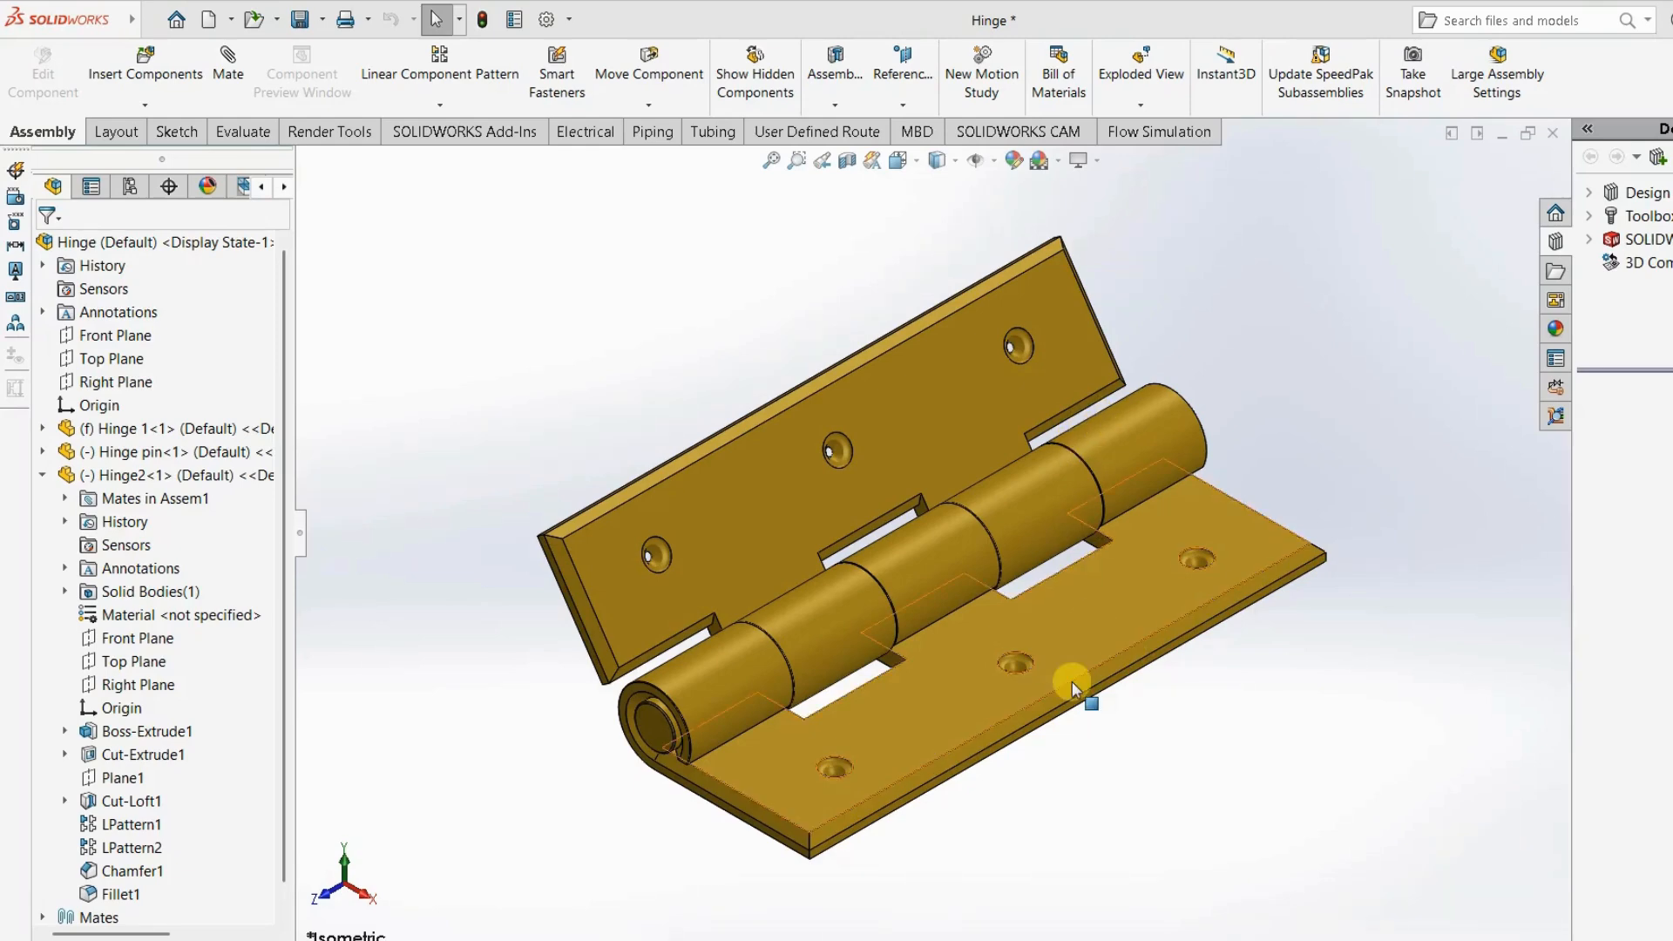
Set up a mechanical Hinge mate with the outer cylindrical faces of Hinge 1's end knuckle and Hinge2's adjacent knuckle as concentric selections.
middle_click_drag(1081, 664, 1127, 609)
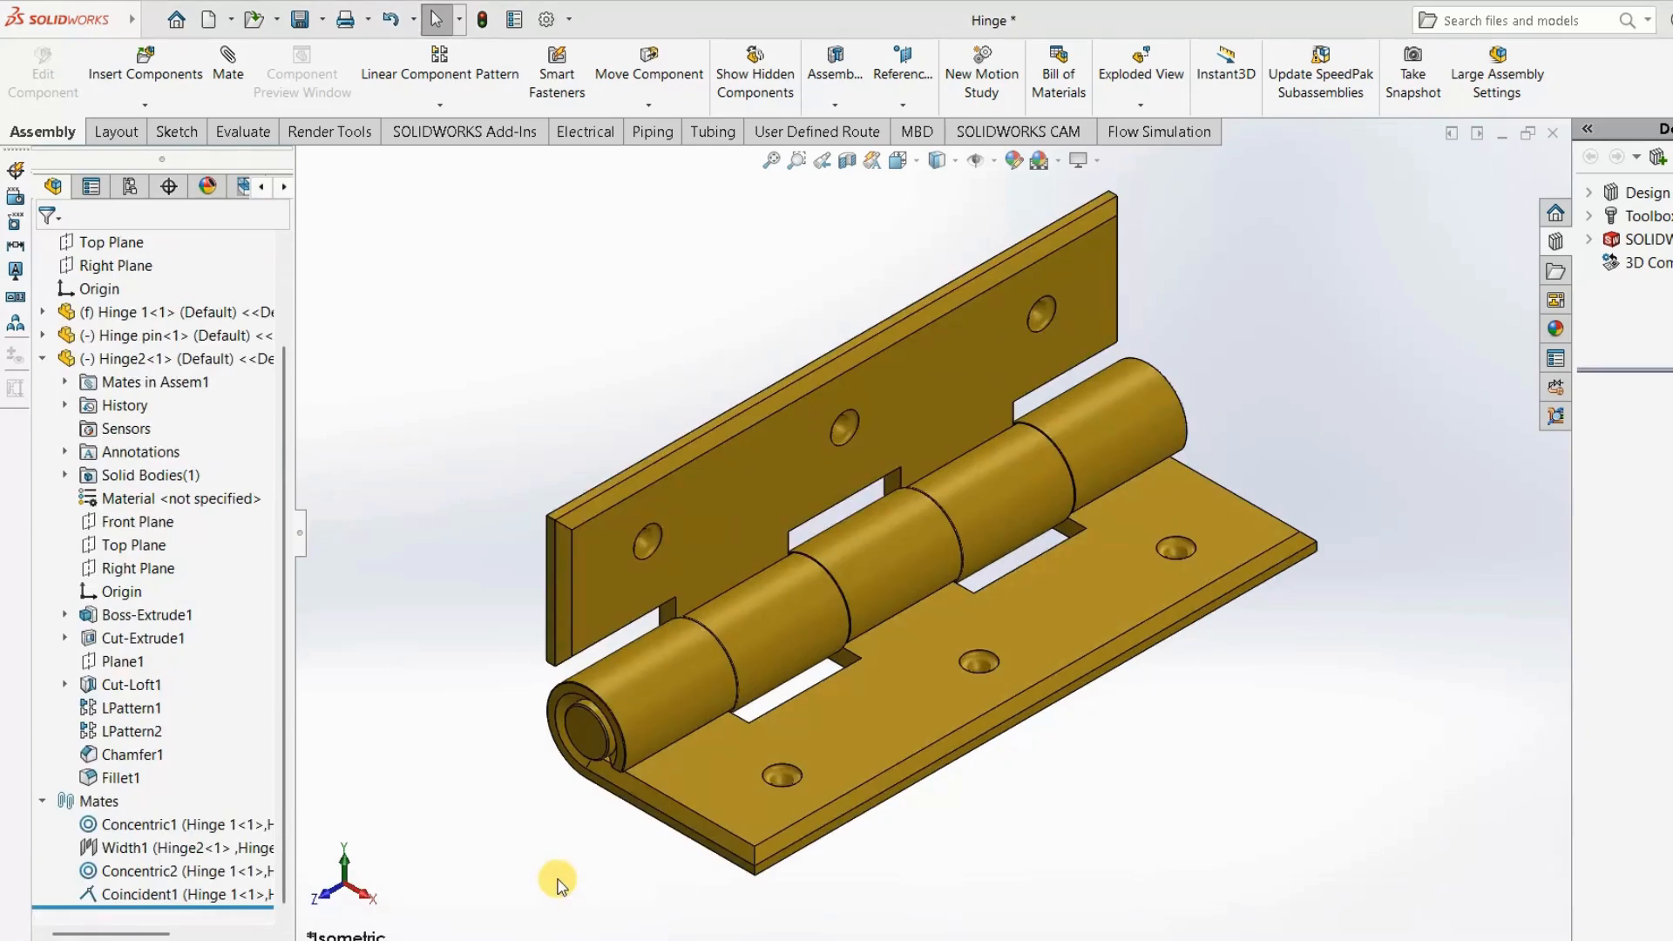
left_click(210, 63)
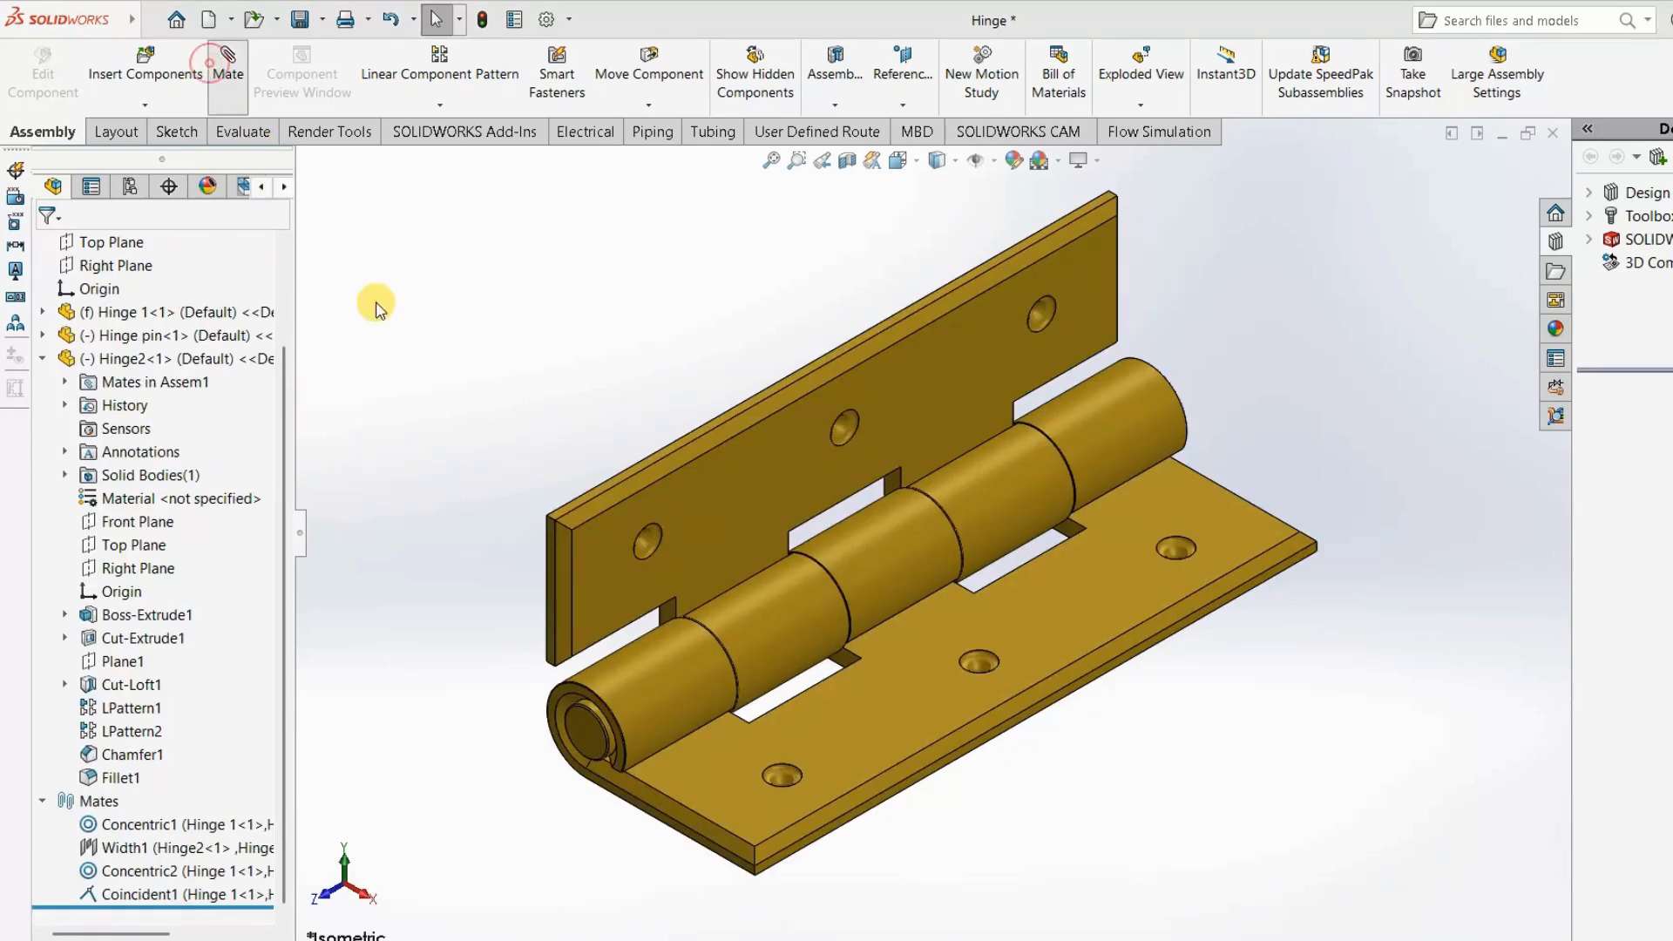
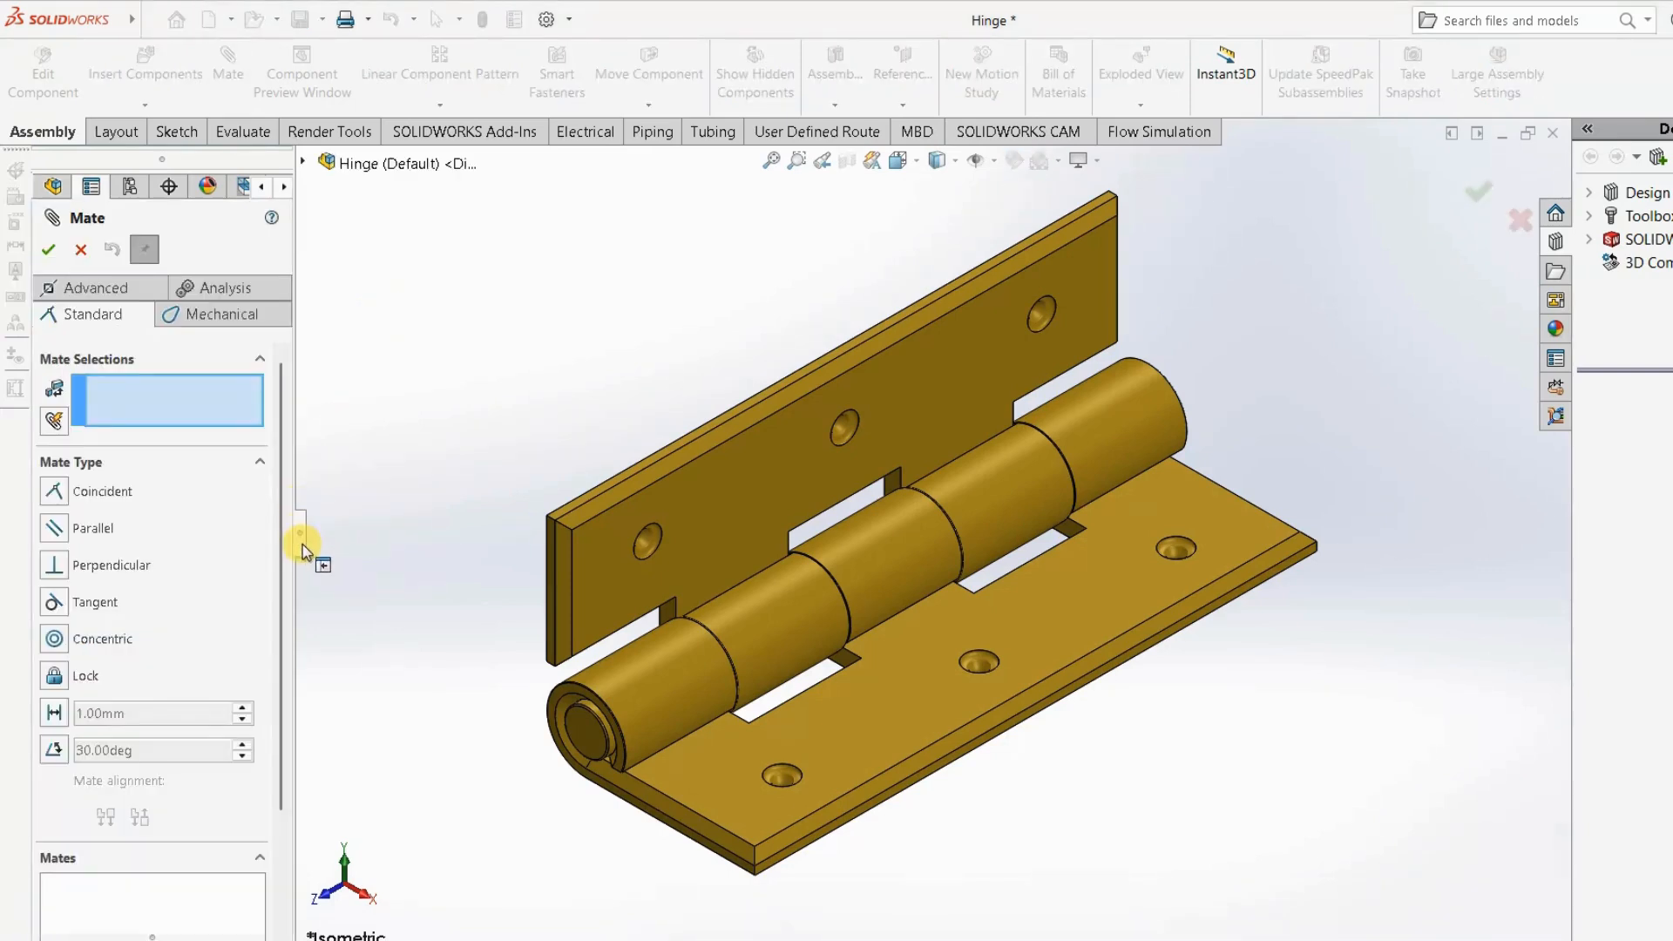
left_click(224, 290)
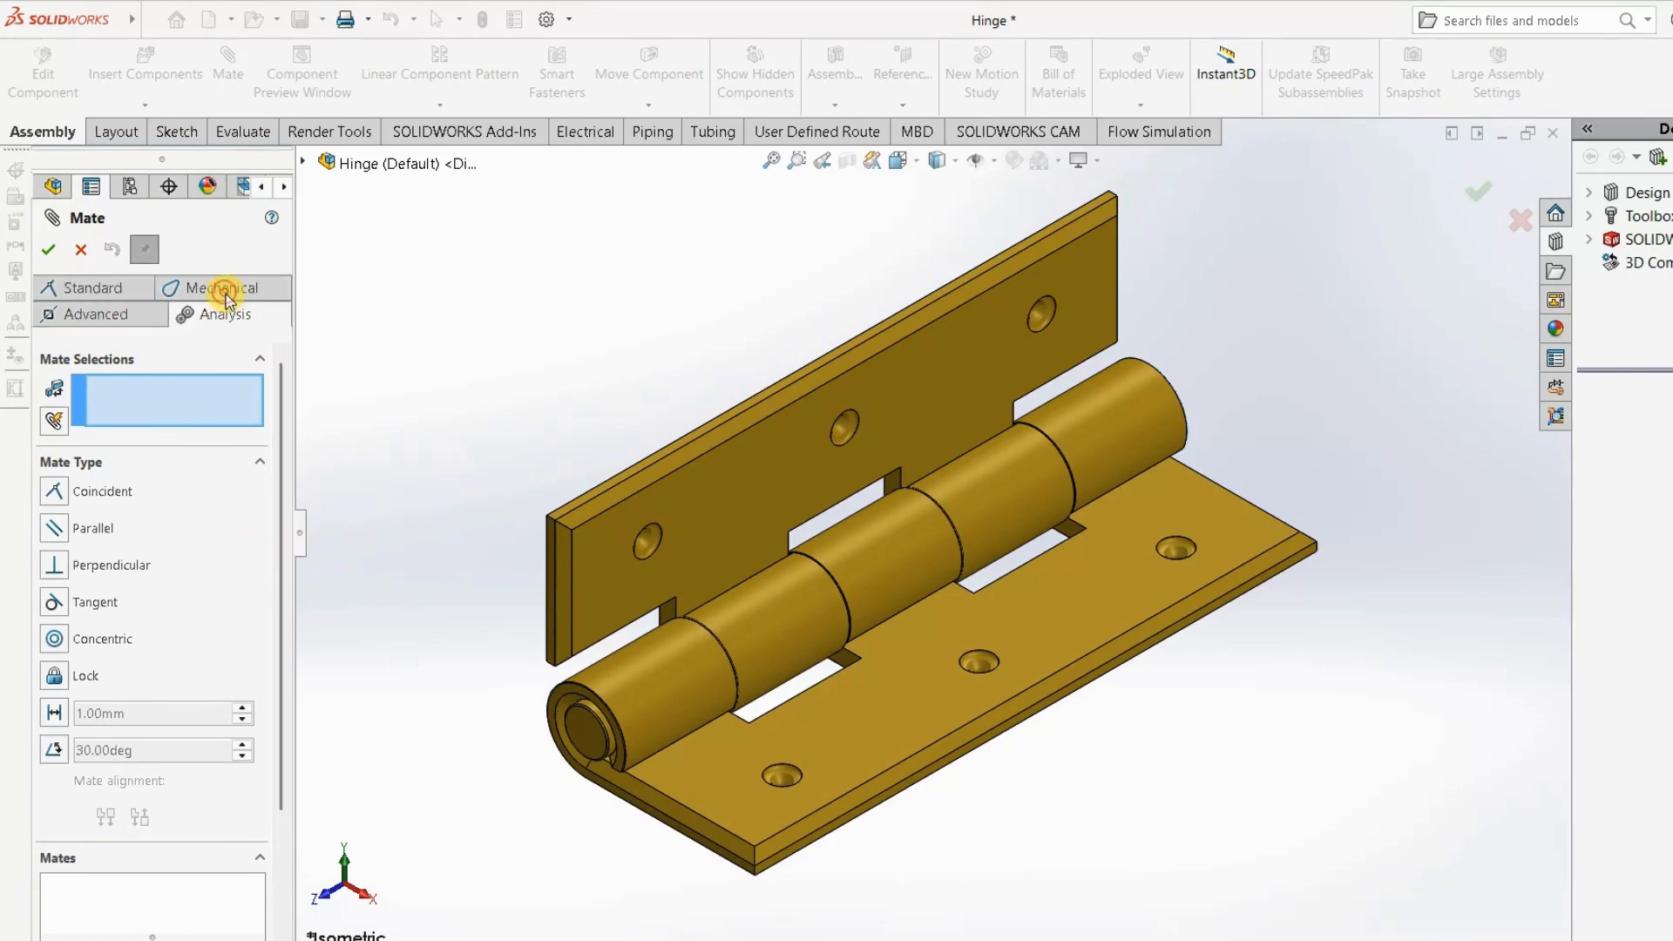
left_click(135, 287)
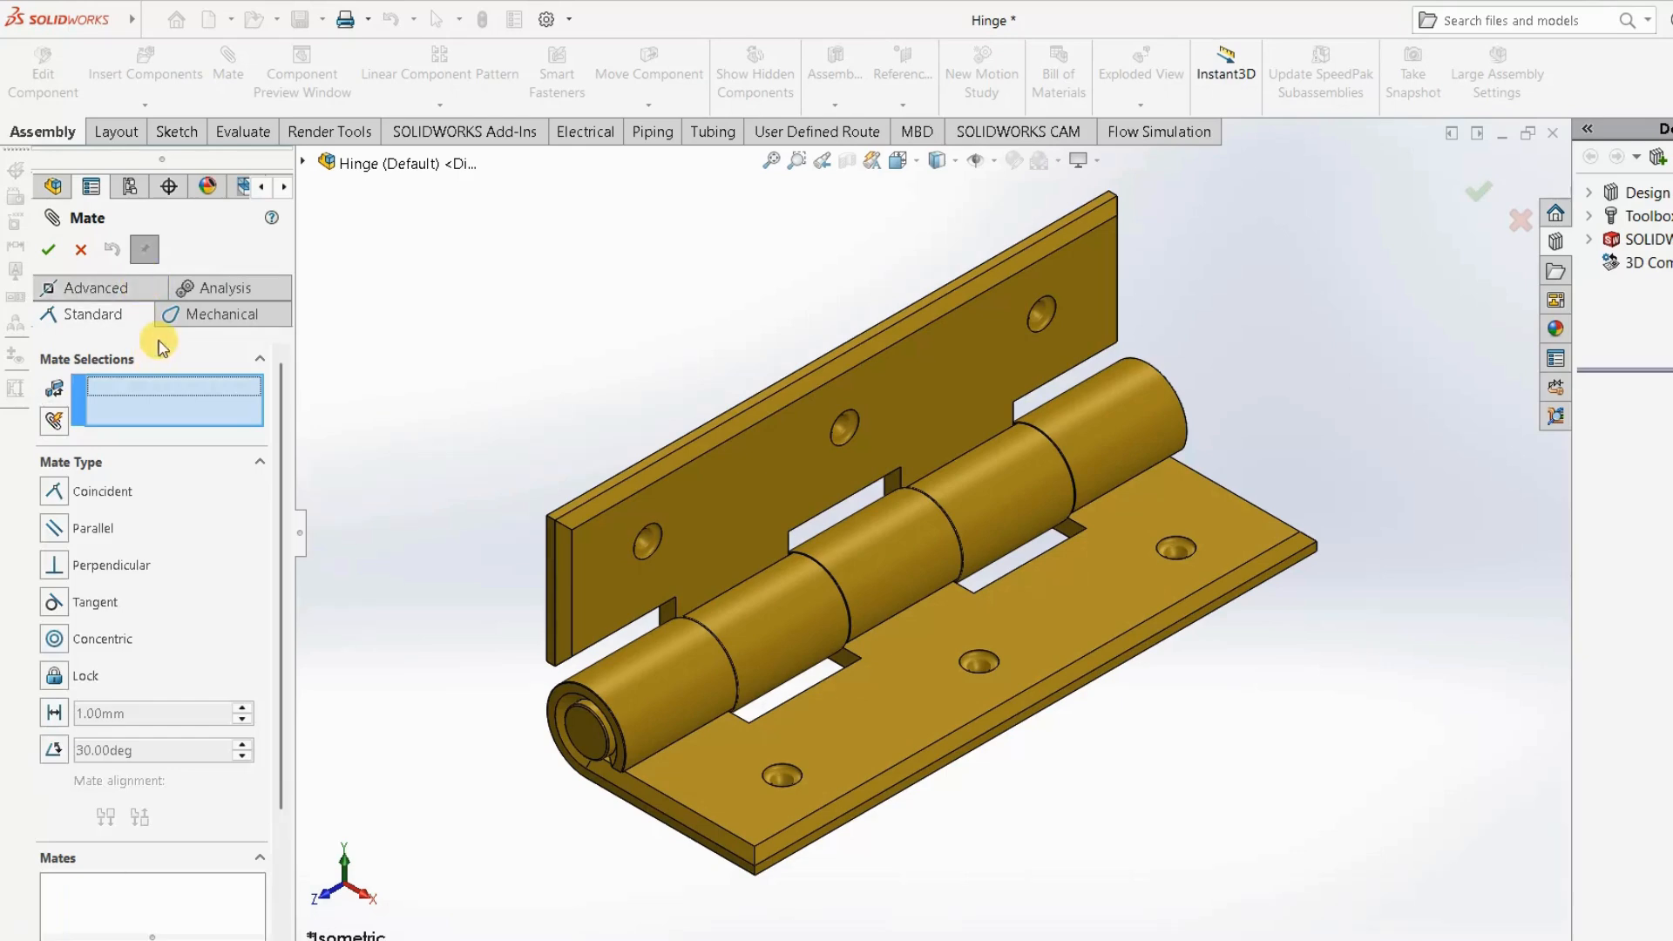
left_click(187, 314)
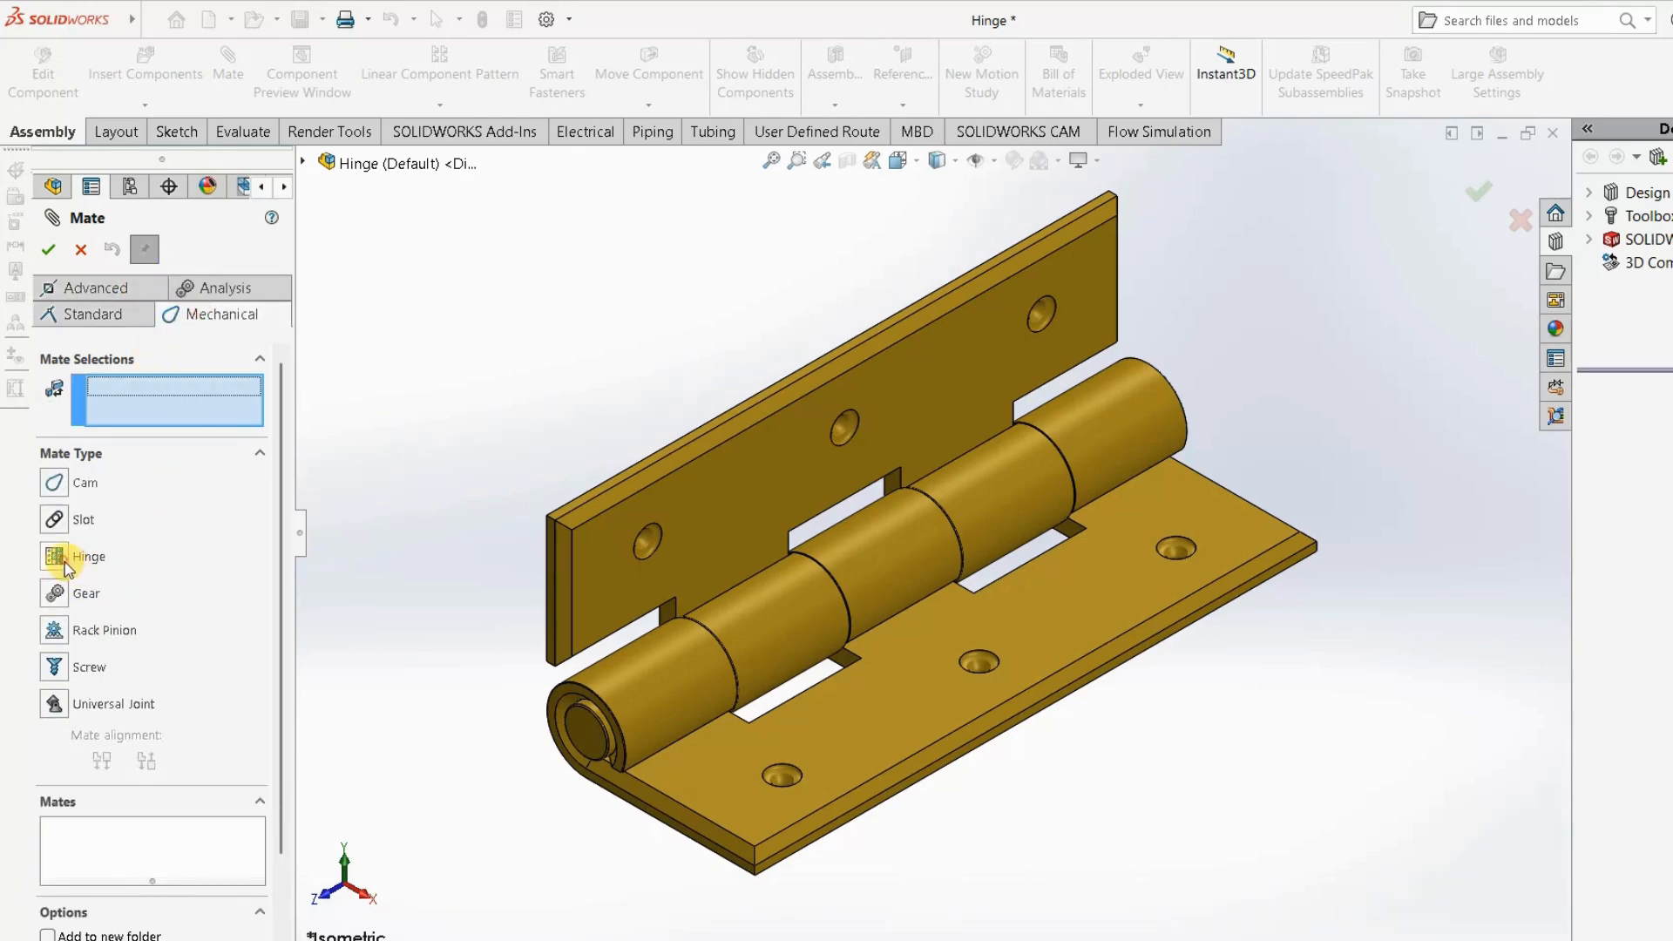
left_click(54, 556)
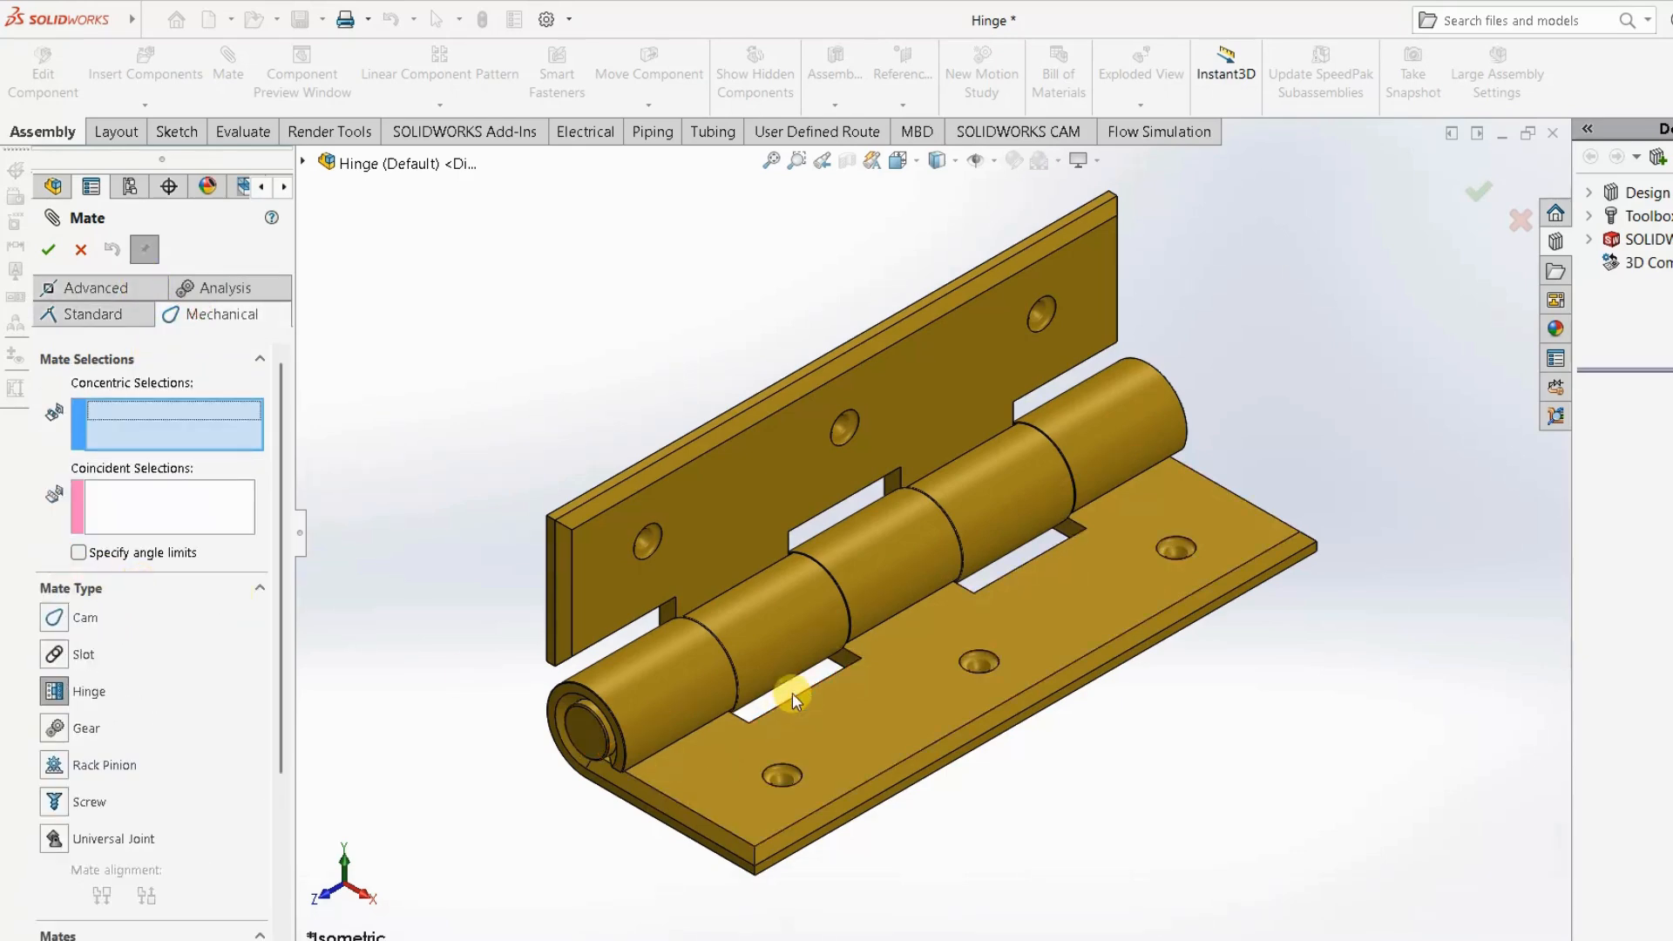
left_click(742, 521)
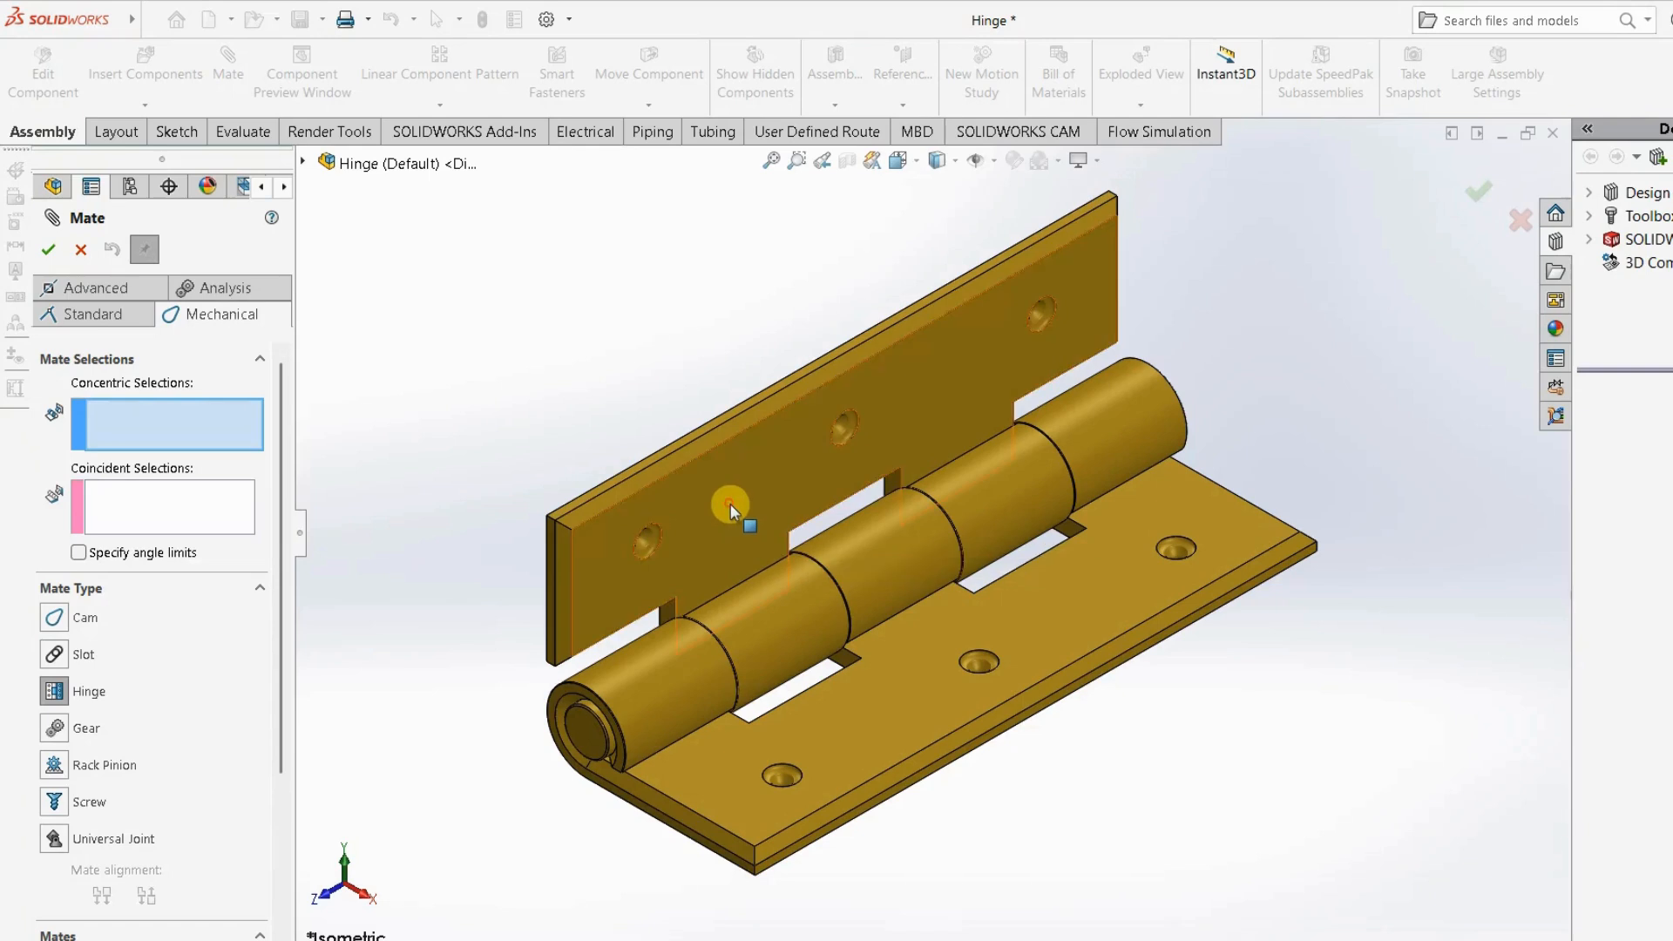
left_click(730, 505)
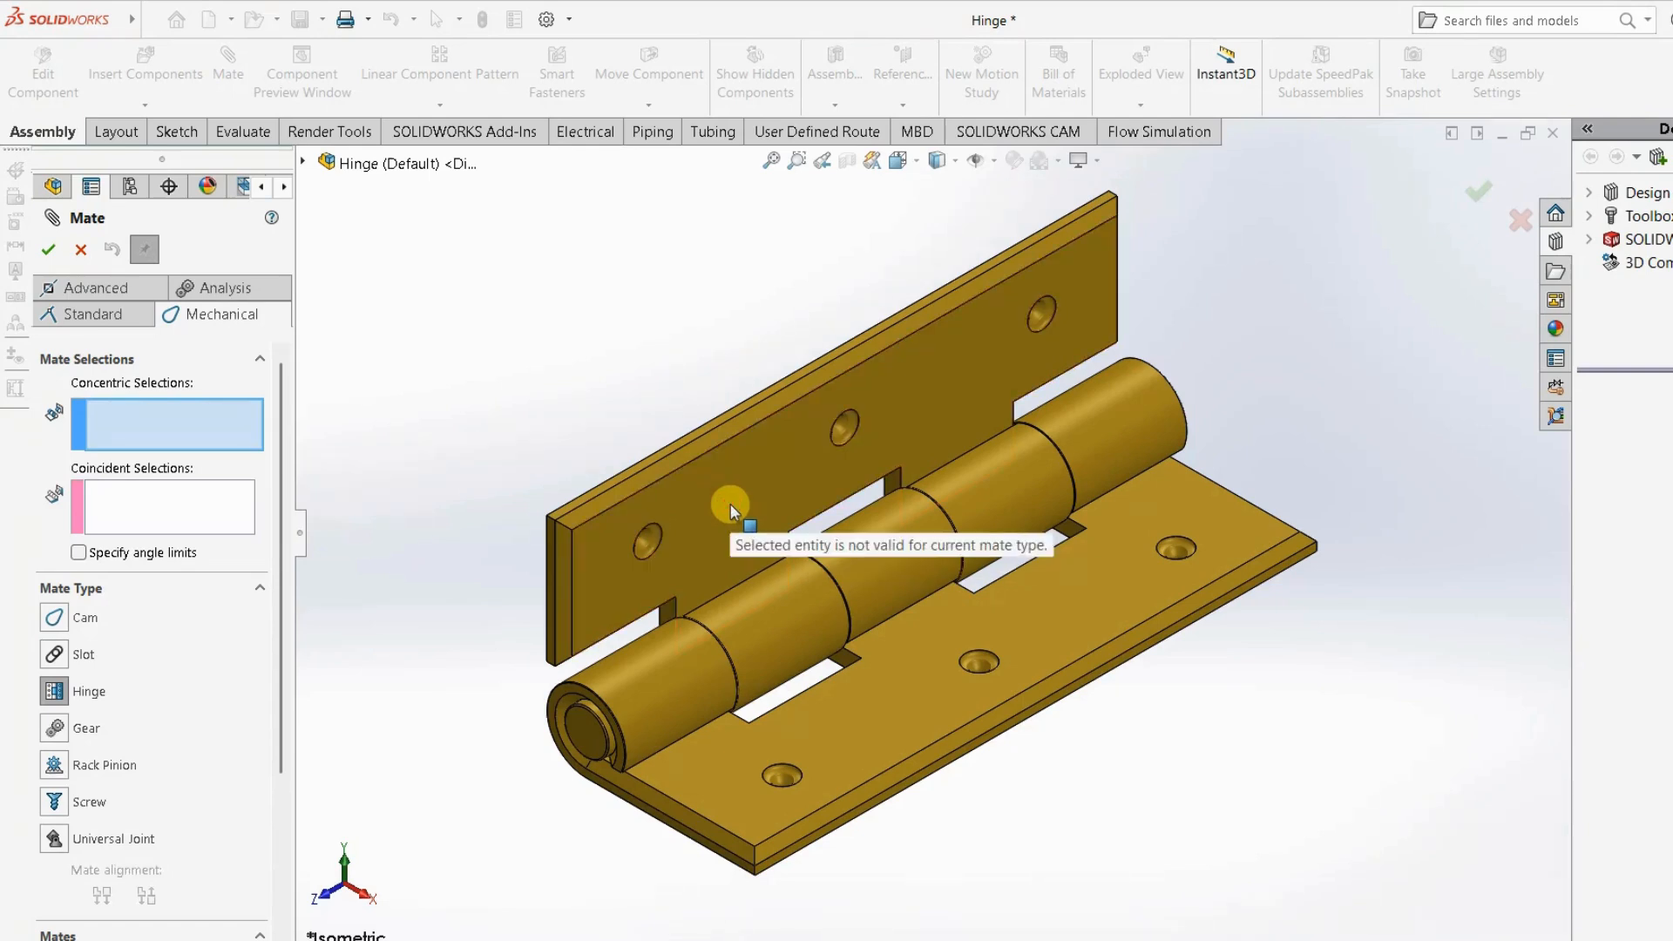
left_click(651, 676)
left_click(826, 602)
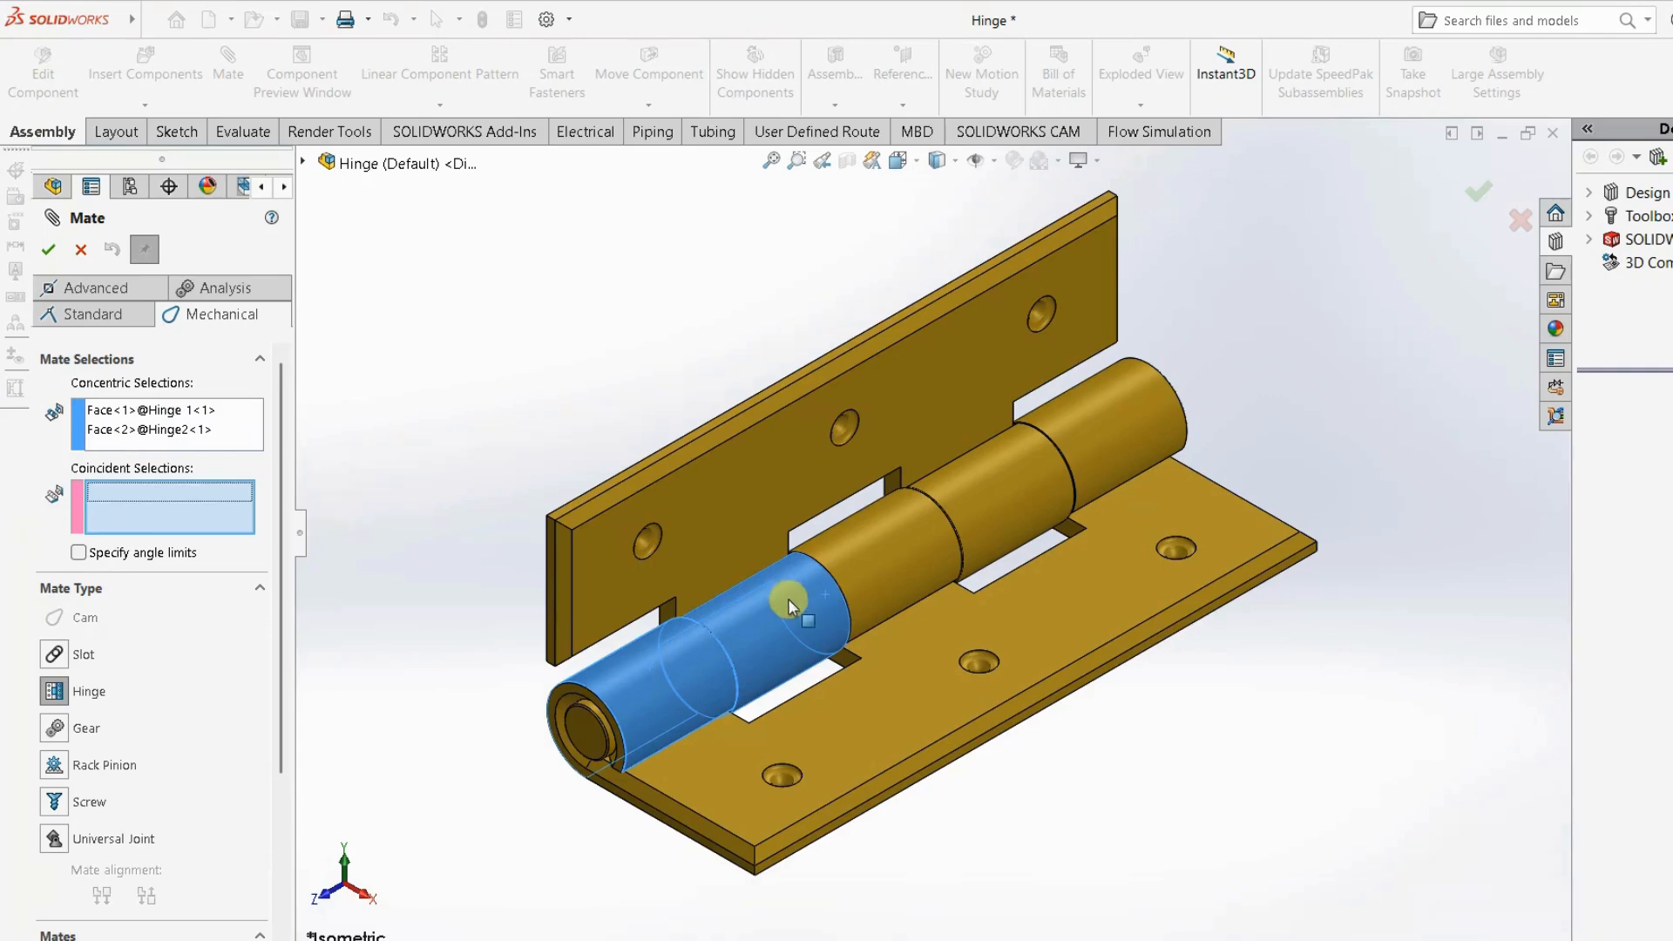
Choose the same-side end faces of Hinge2 and Hinge 1 as the coincident selections and create the Hinge mate.
scroll(552, 592, "down", 3)
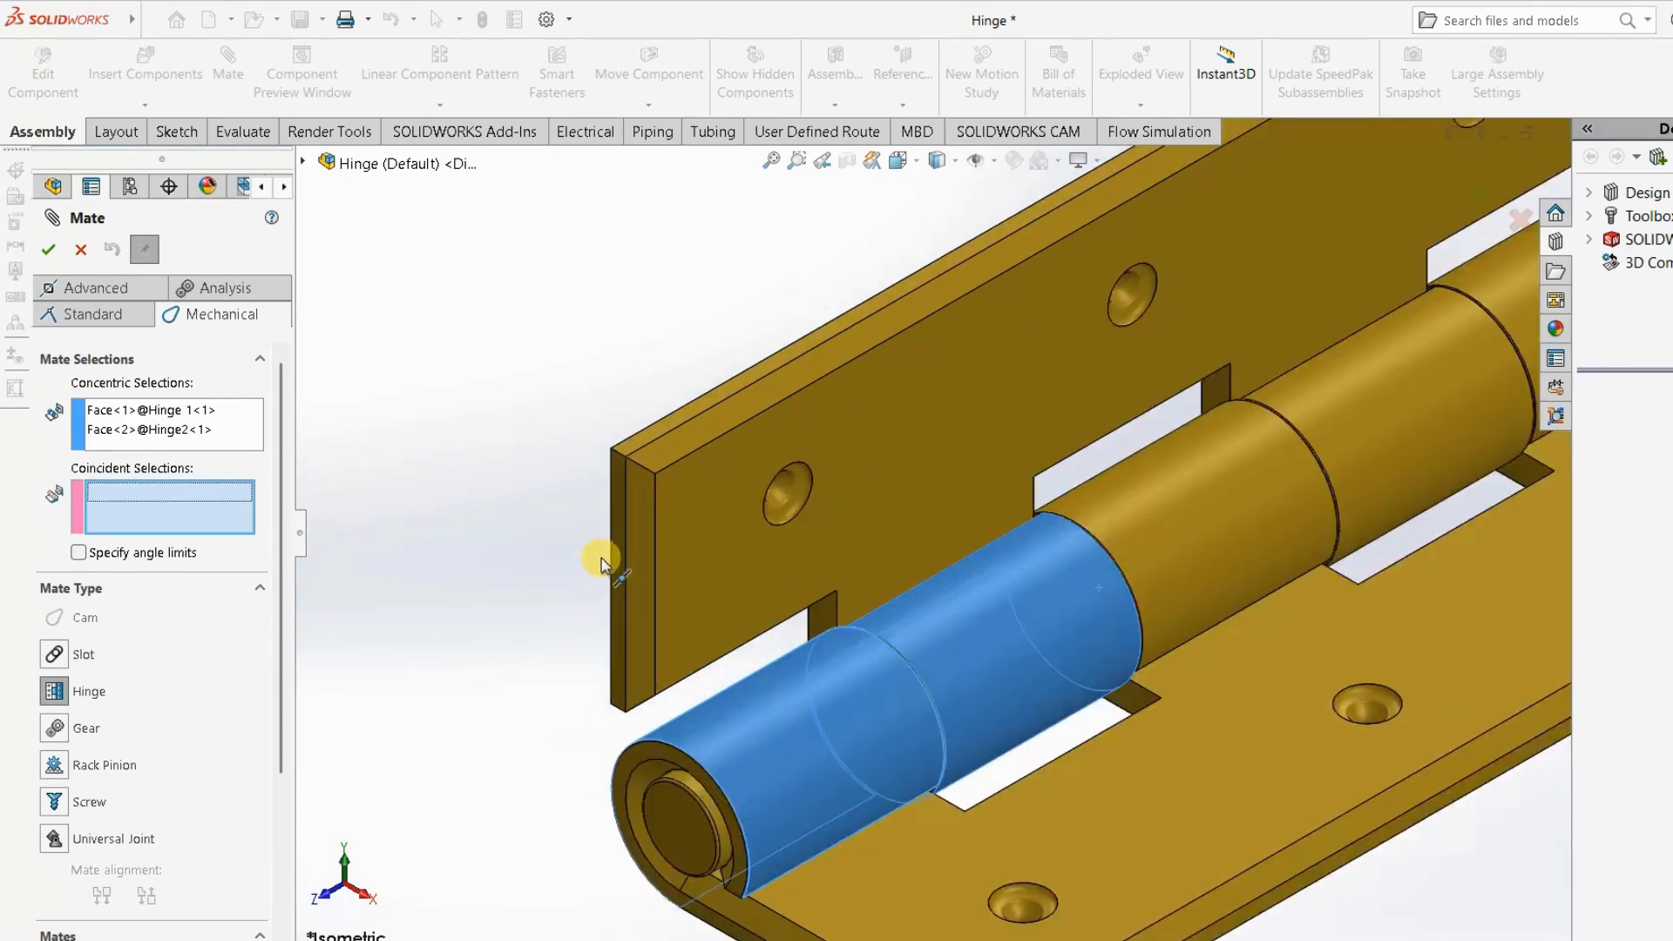
left_click(619, 551)
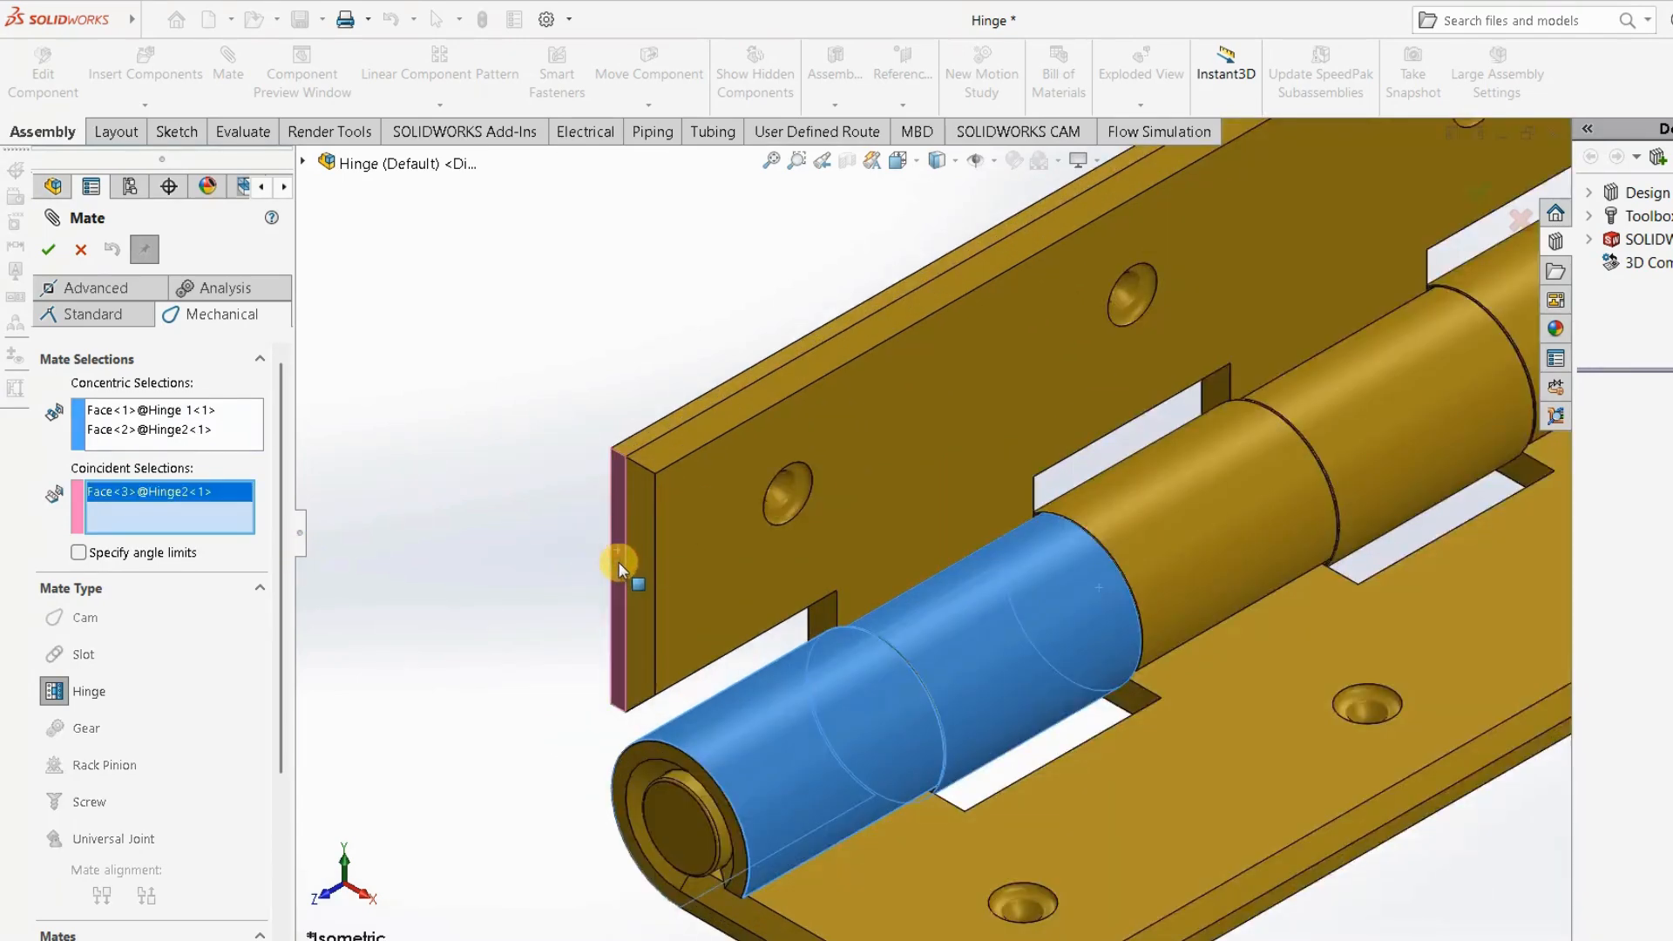
left_click(627, 759)
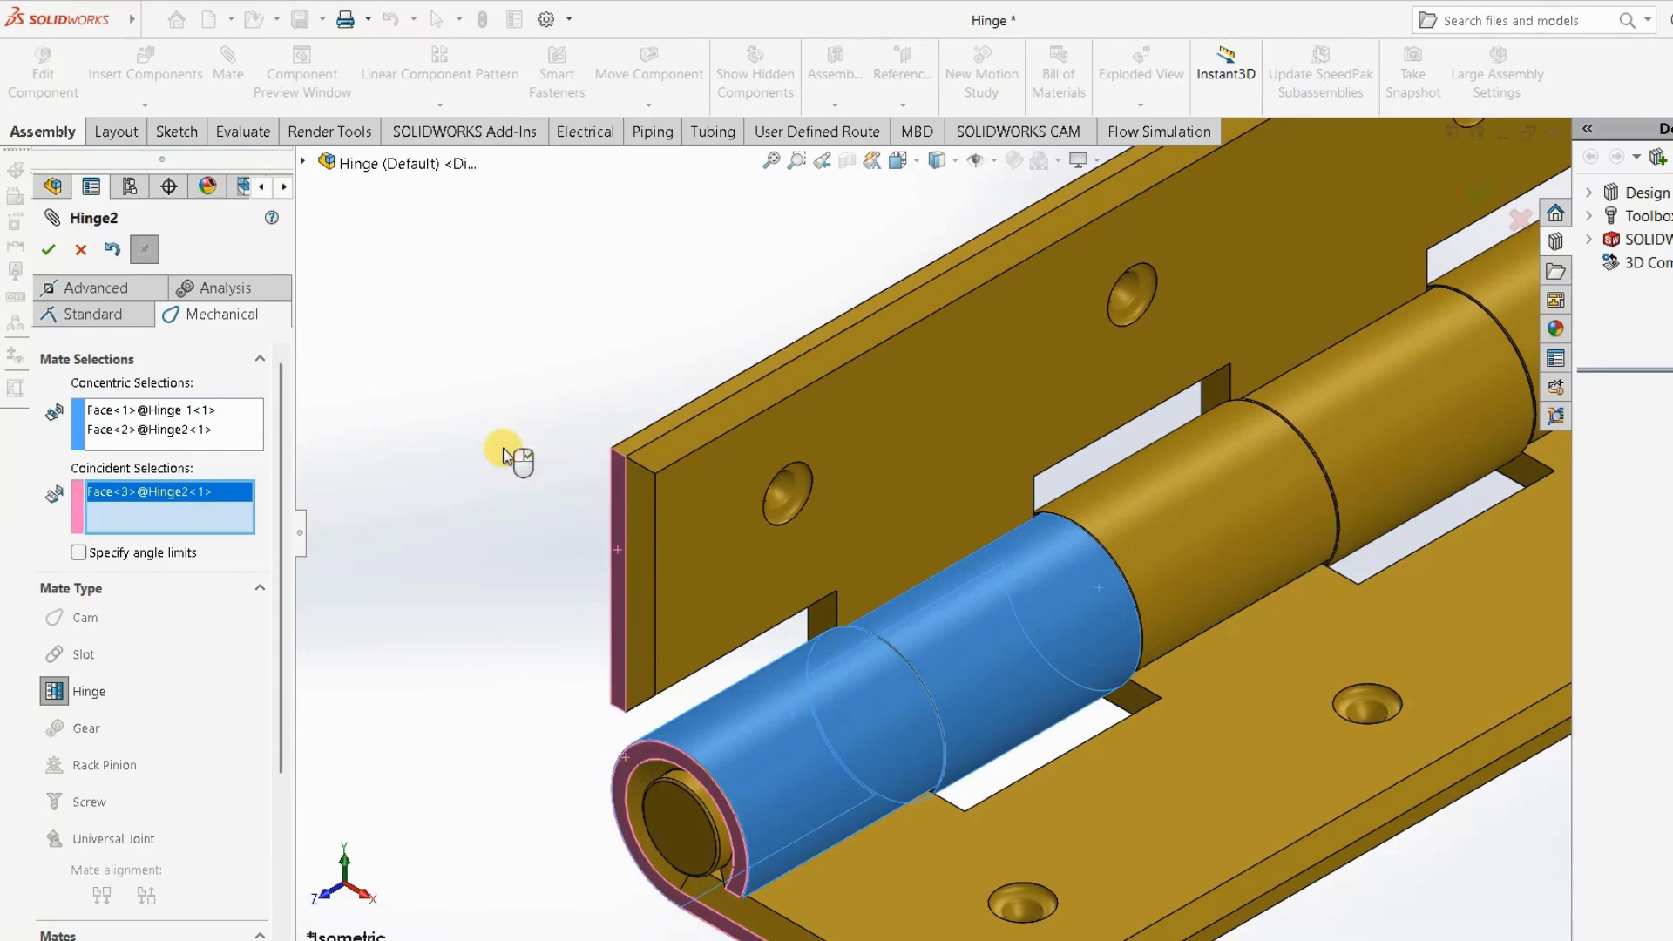
scroll(504, 449, "up", 3)
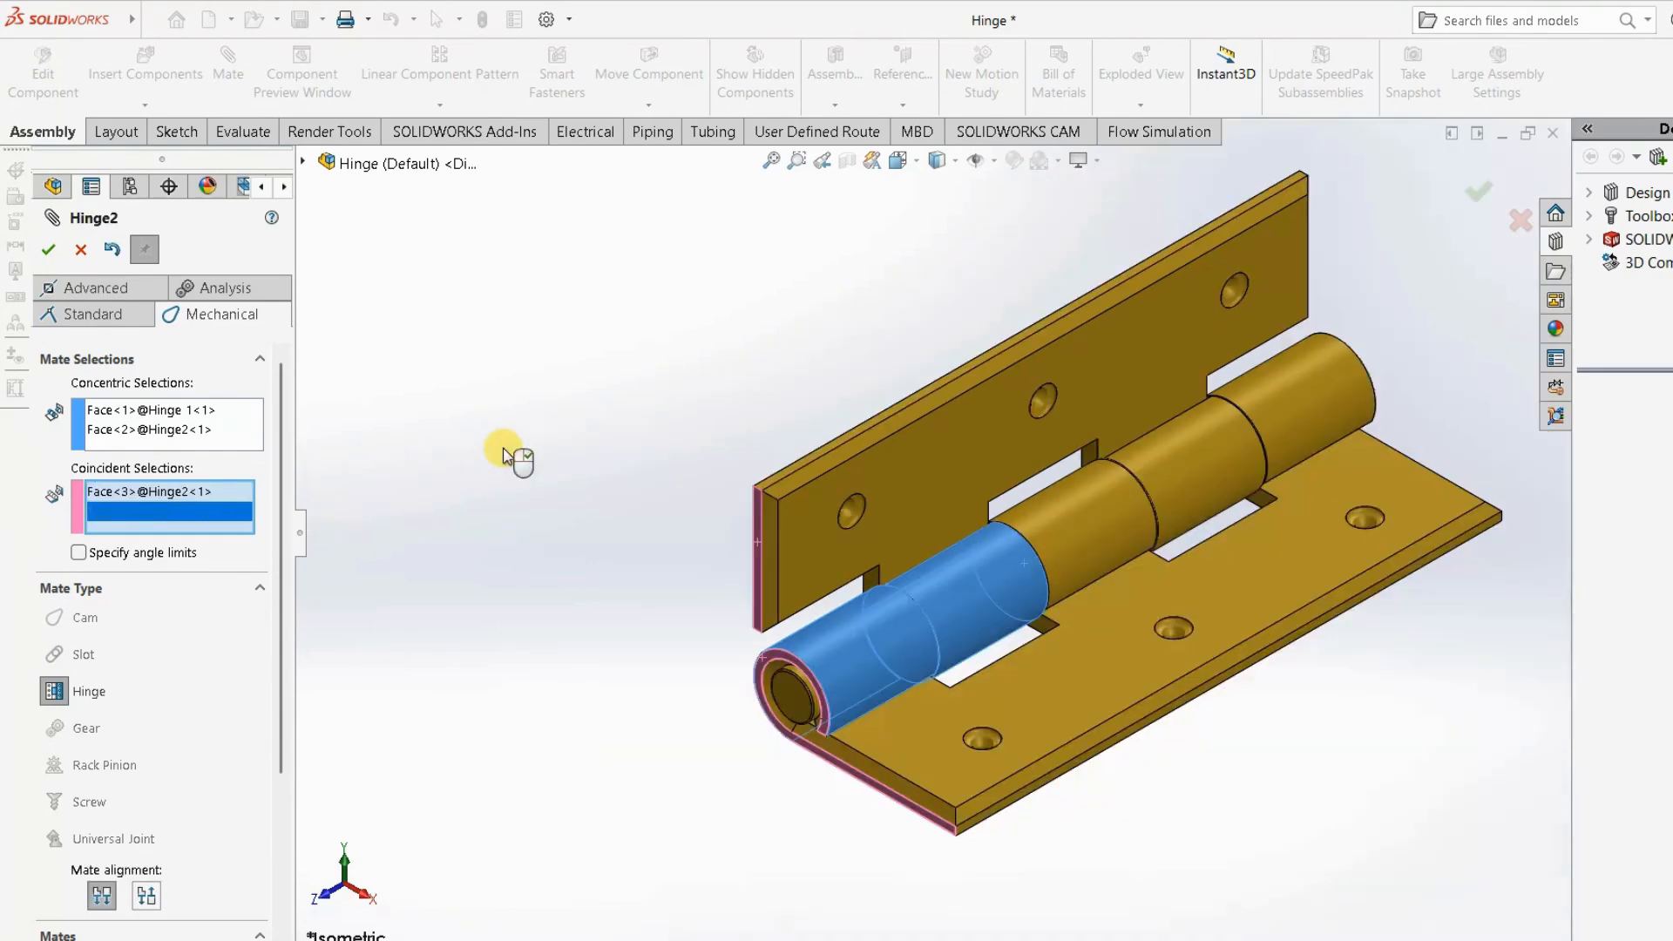
left_click(48, 251)
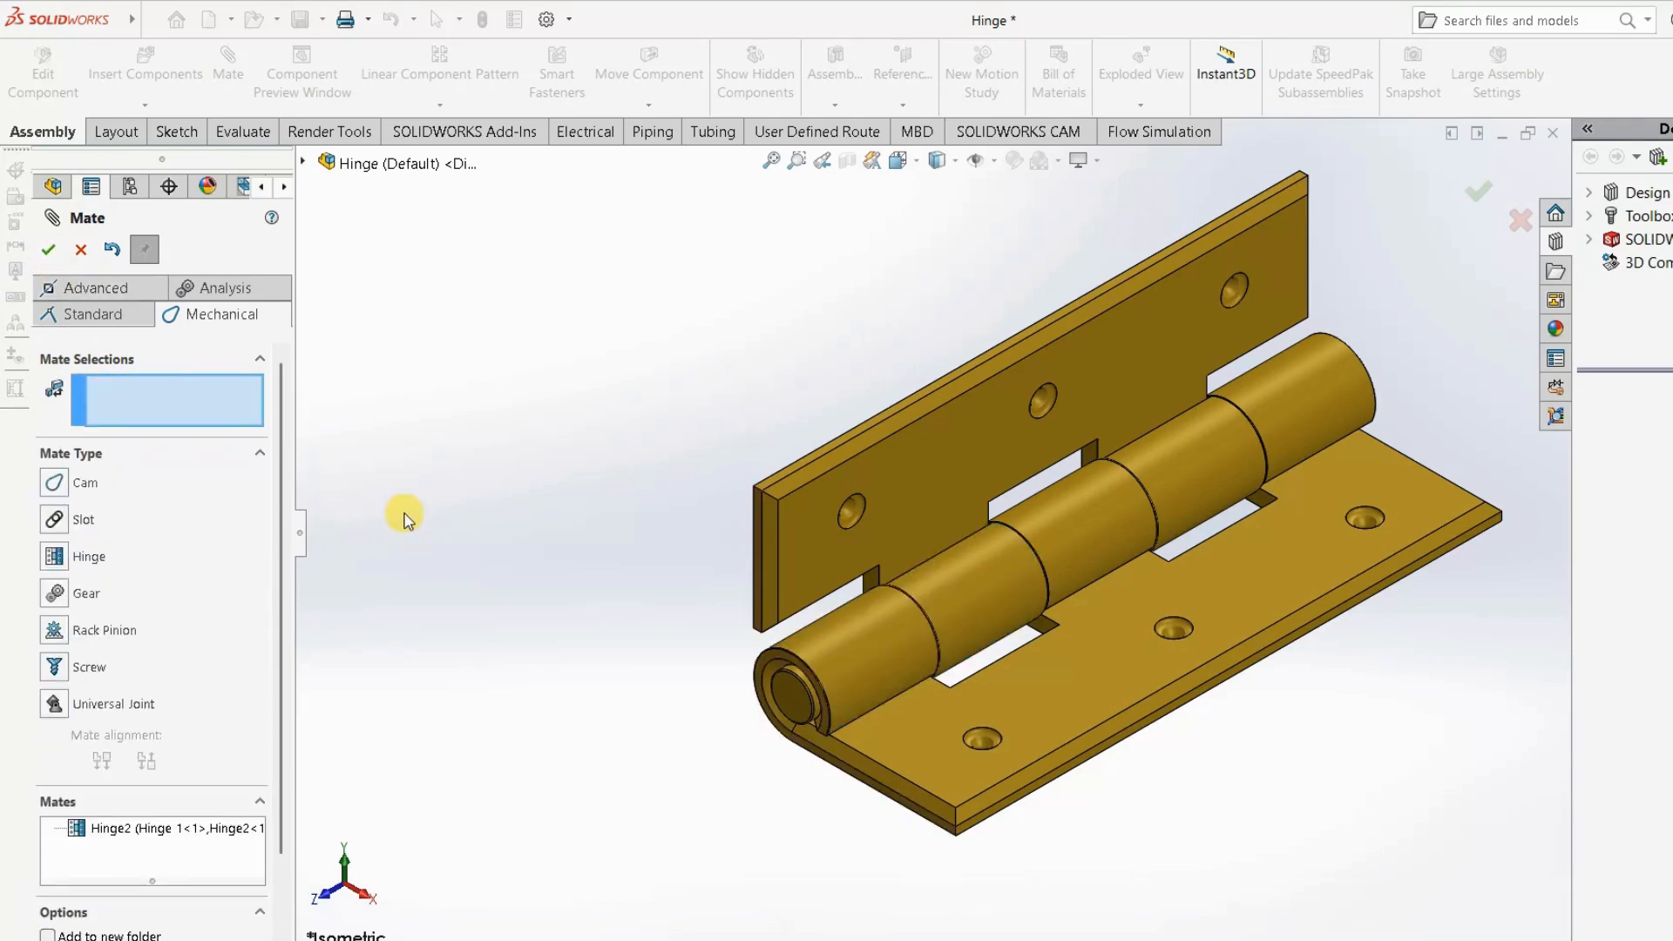
Start an advanced limit angle mate for the hinge assembly.
left_click(108, 323)
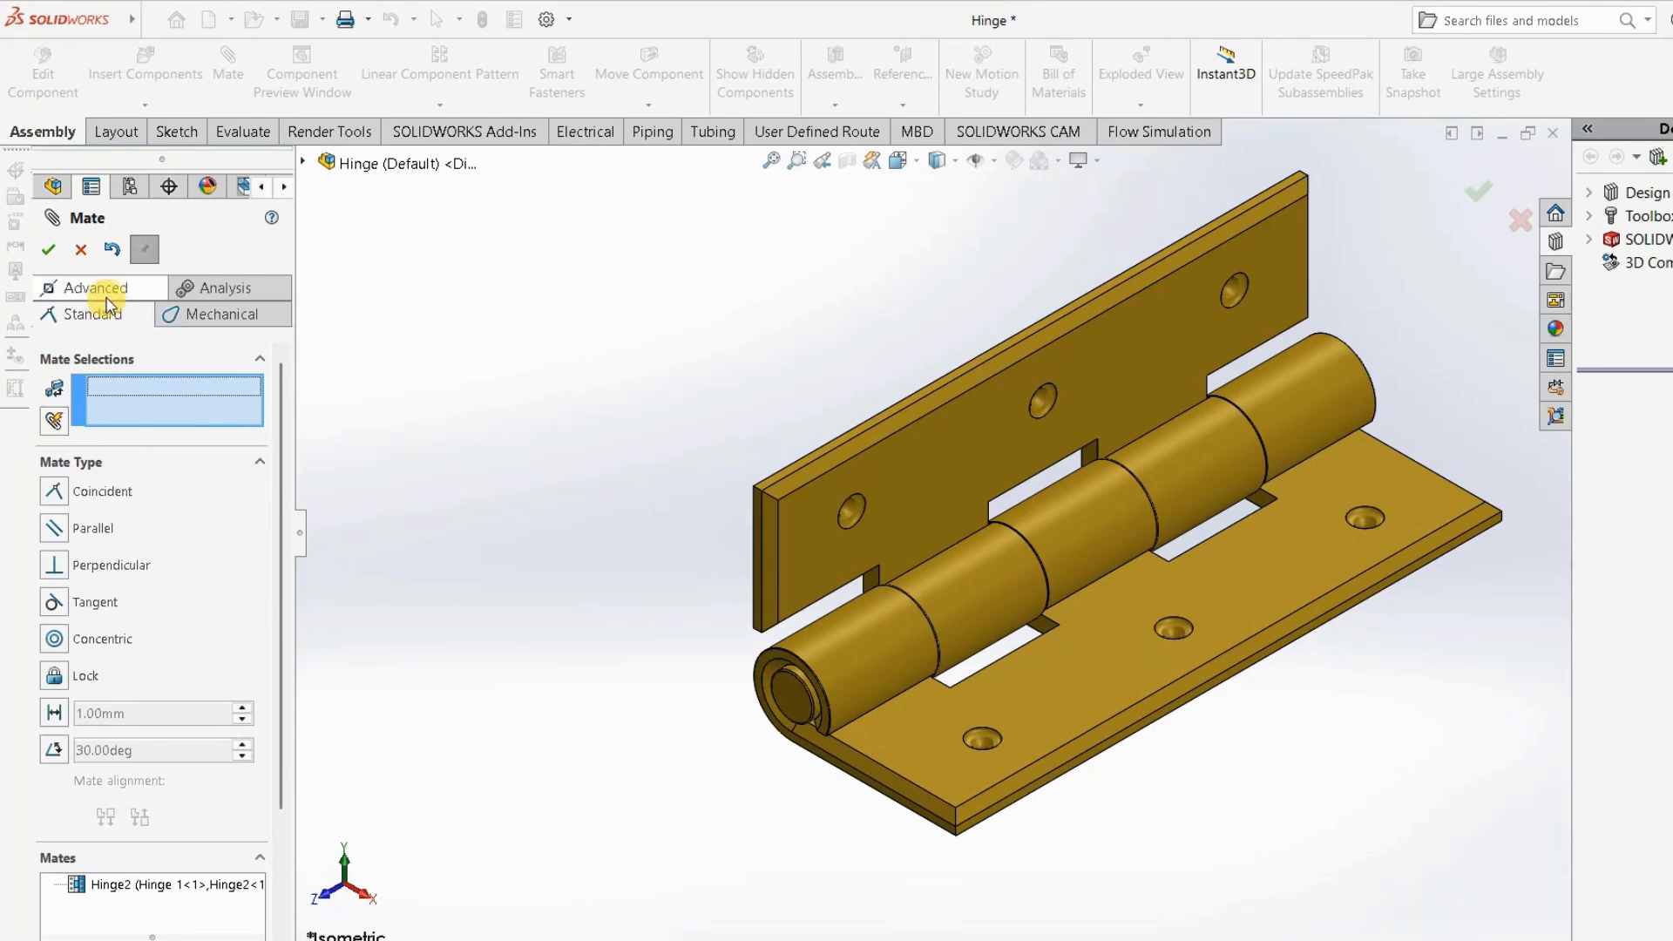
left_click(105, 296)
left_click(111, 319)
left_click(54, 704)
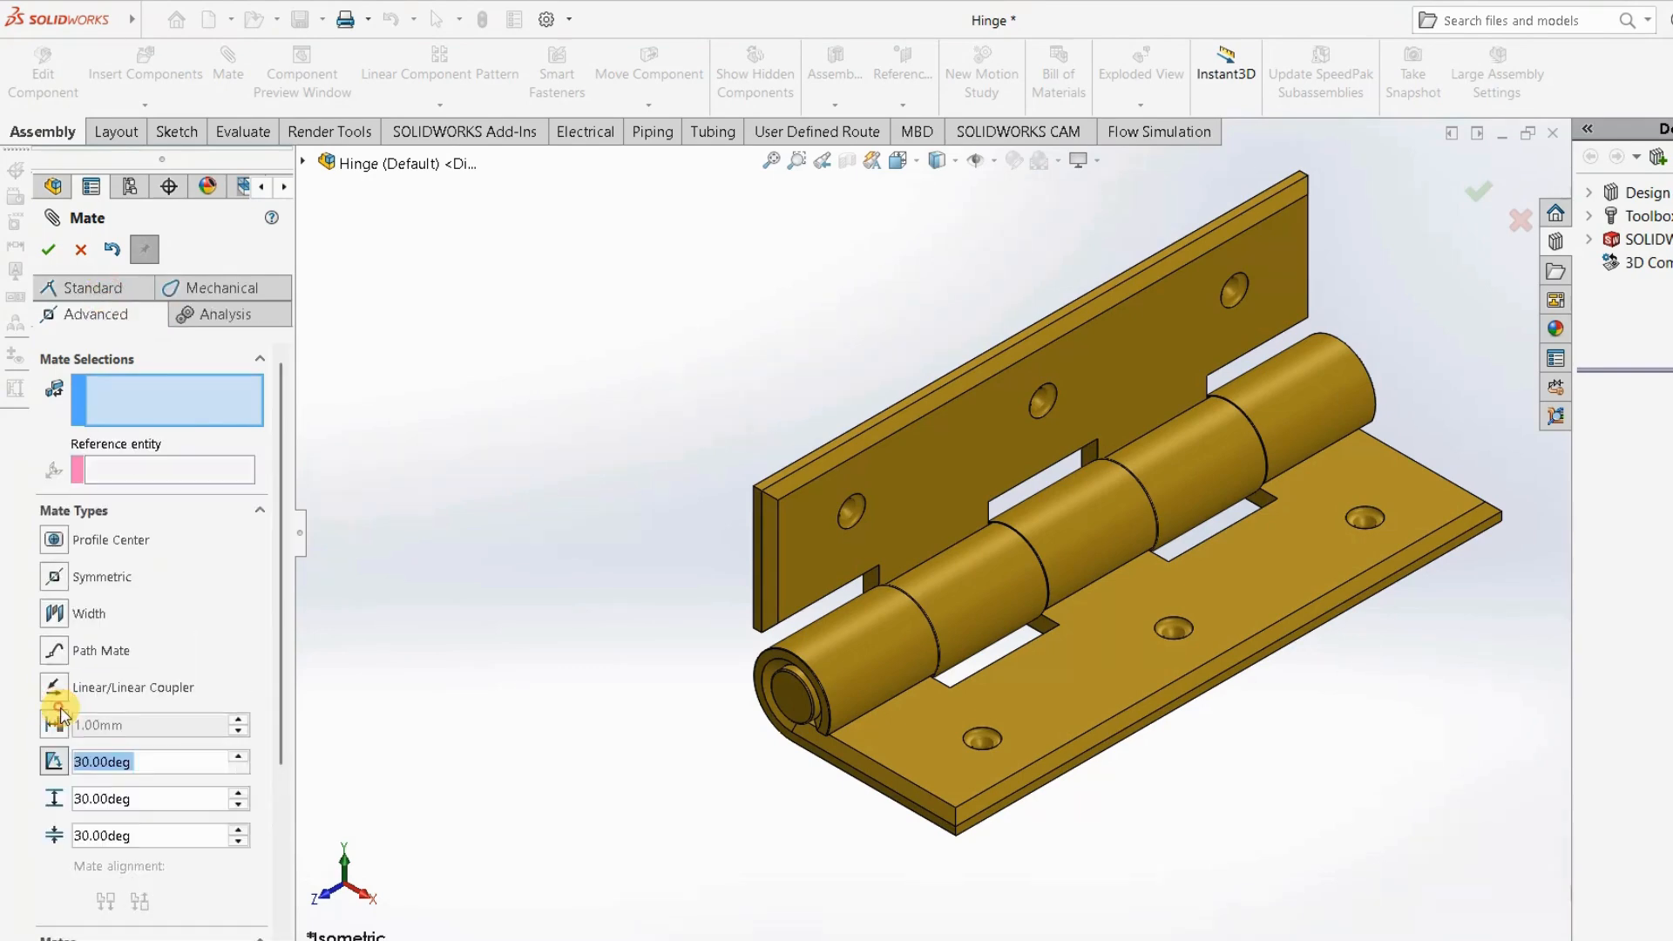